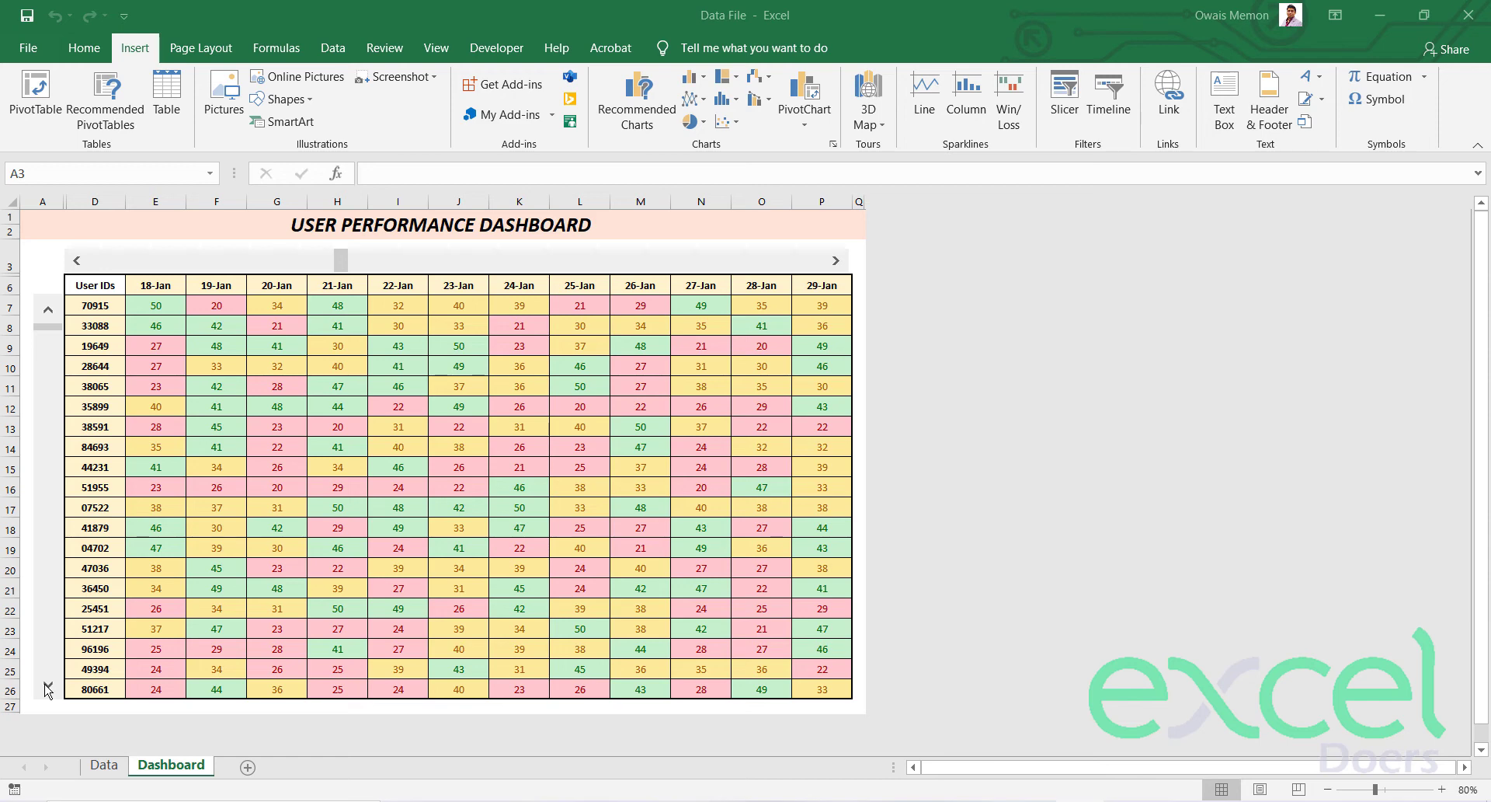
Advance the dashboard to later users and slide the date scroll bar between early and February dates.
{"action": "left_click", "coordinate": [47, 686]}
{"action": "left_click_drag", "start_coordinate": [46, 686], "coordinate": [46, 686]}
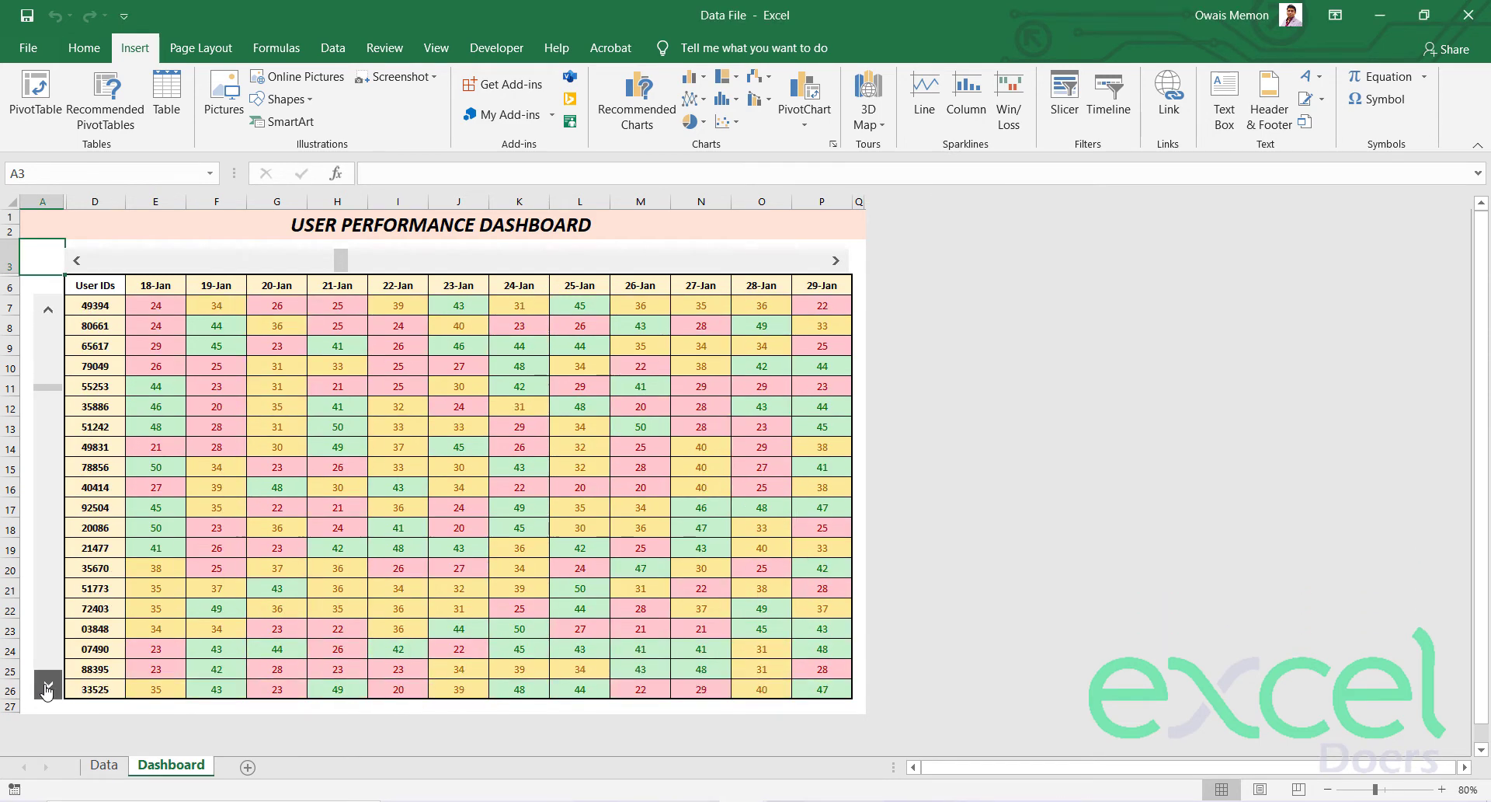
{"action": "left_click", "coordinate": [46, 686]}
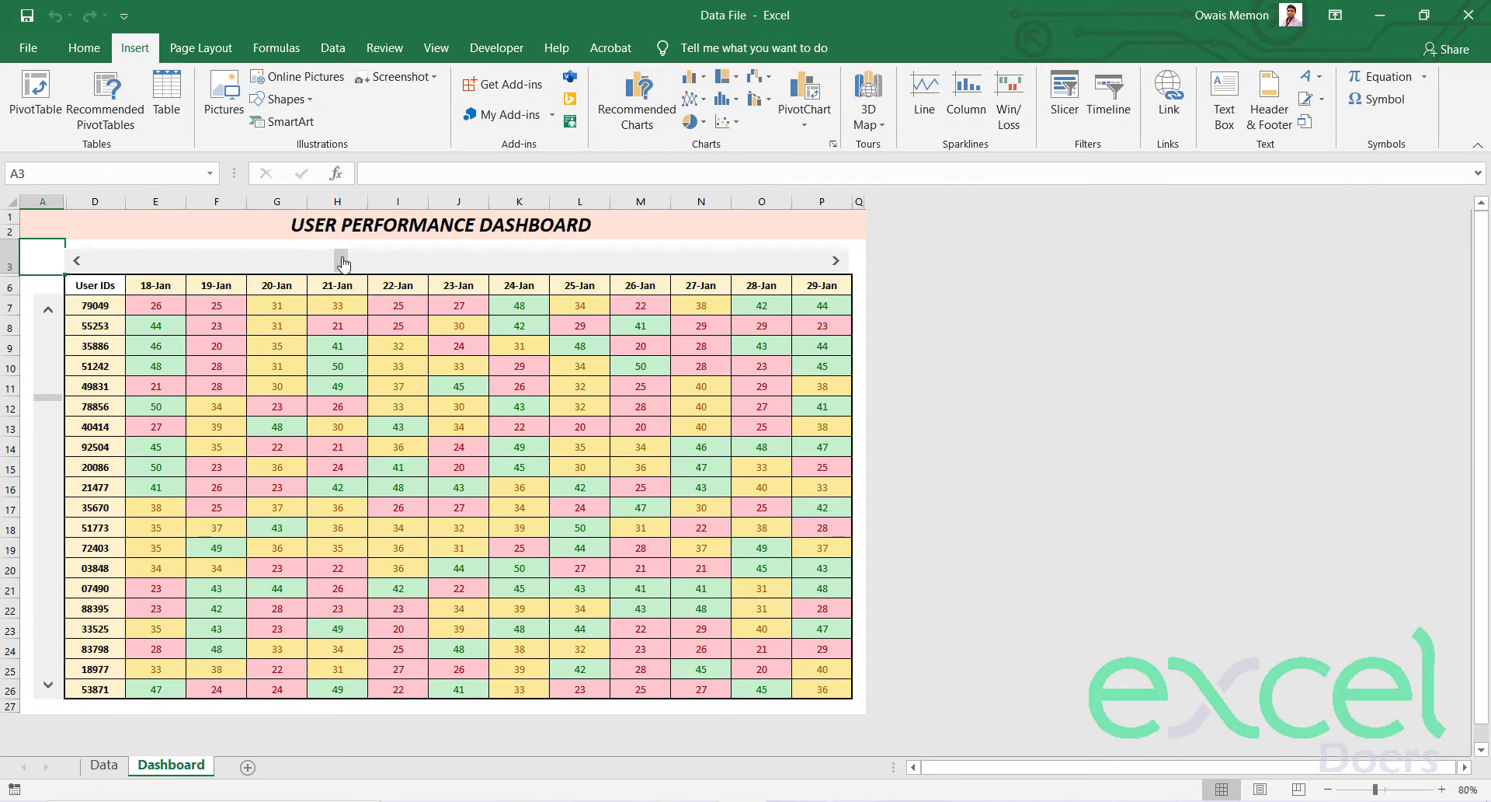
{"action": "left_click_drag", "start_coordinate": [342, 260], "coordinate": [283, 262]}
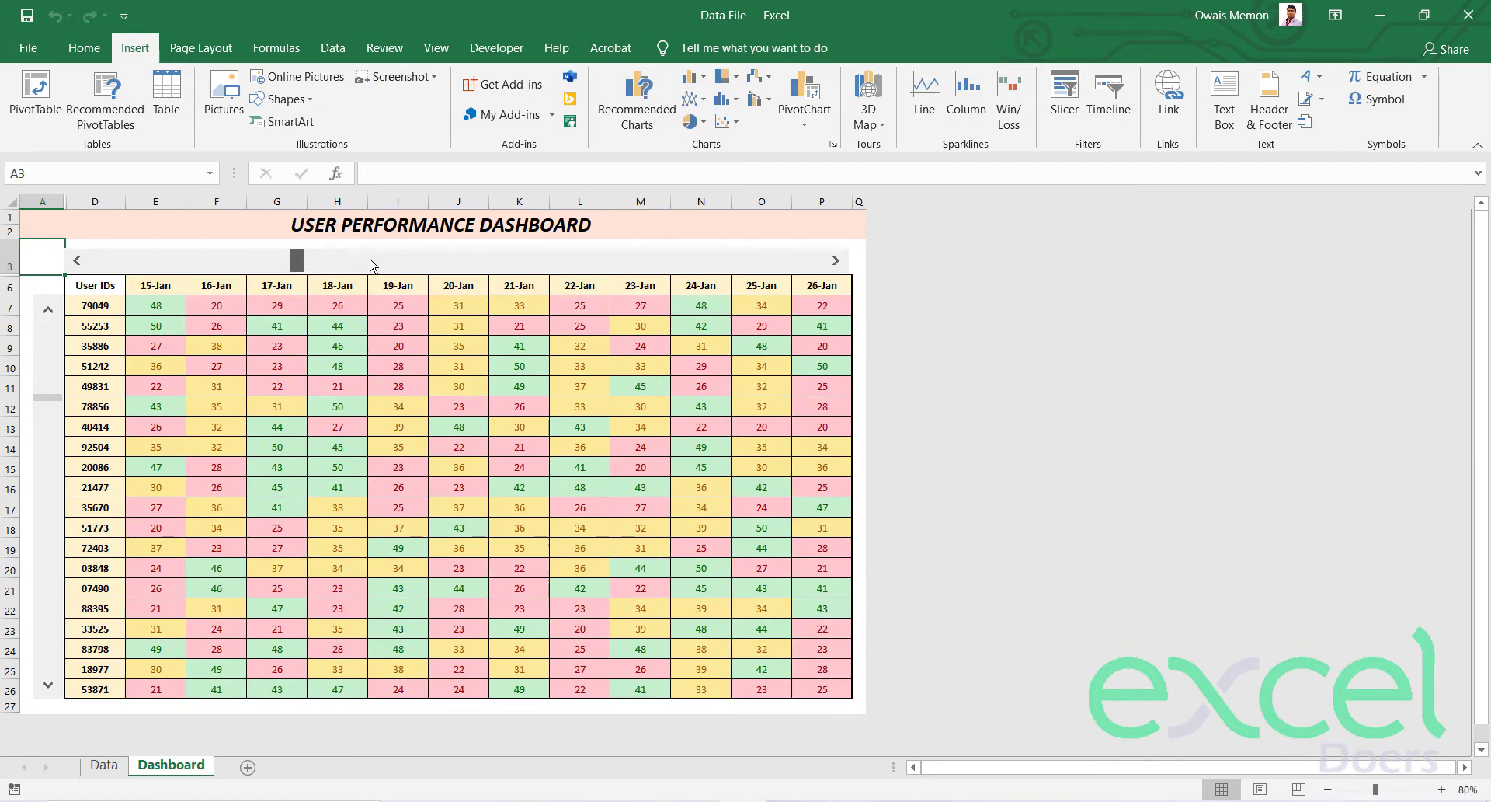
{"action": "left_click_drag", "start_coordinate": [315, 267], "coordinate": [766, 260]}
{"action": "left_click_drag", "start_coordinate": [531, 260], "coordinate": [109, 262]}
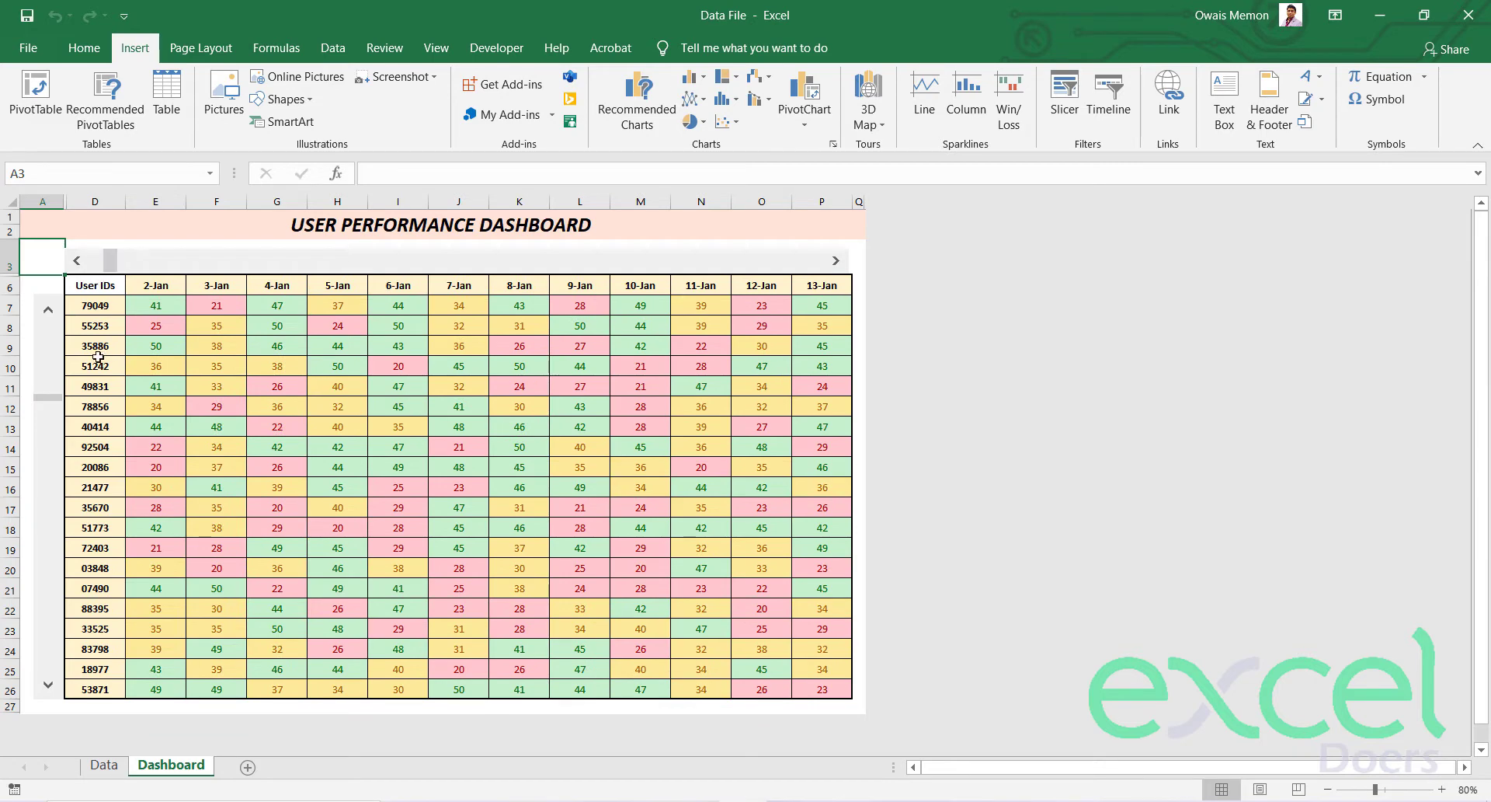
Page and step the dashboard through later users with the vertical scroll bar arrows.
{"action": "left_click", "coordinate": [48, 348]}
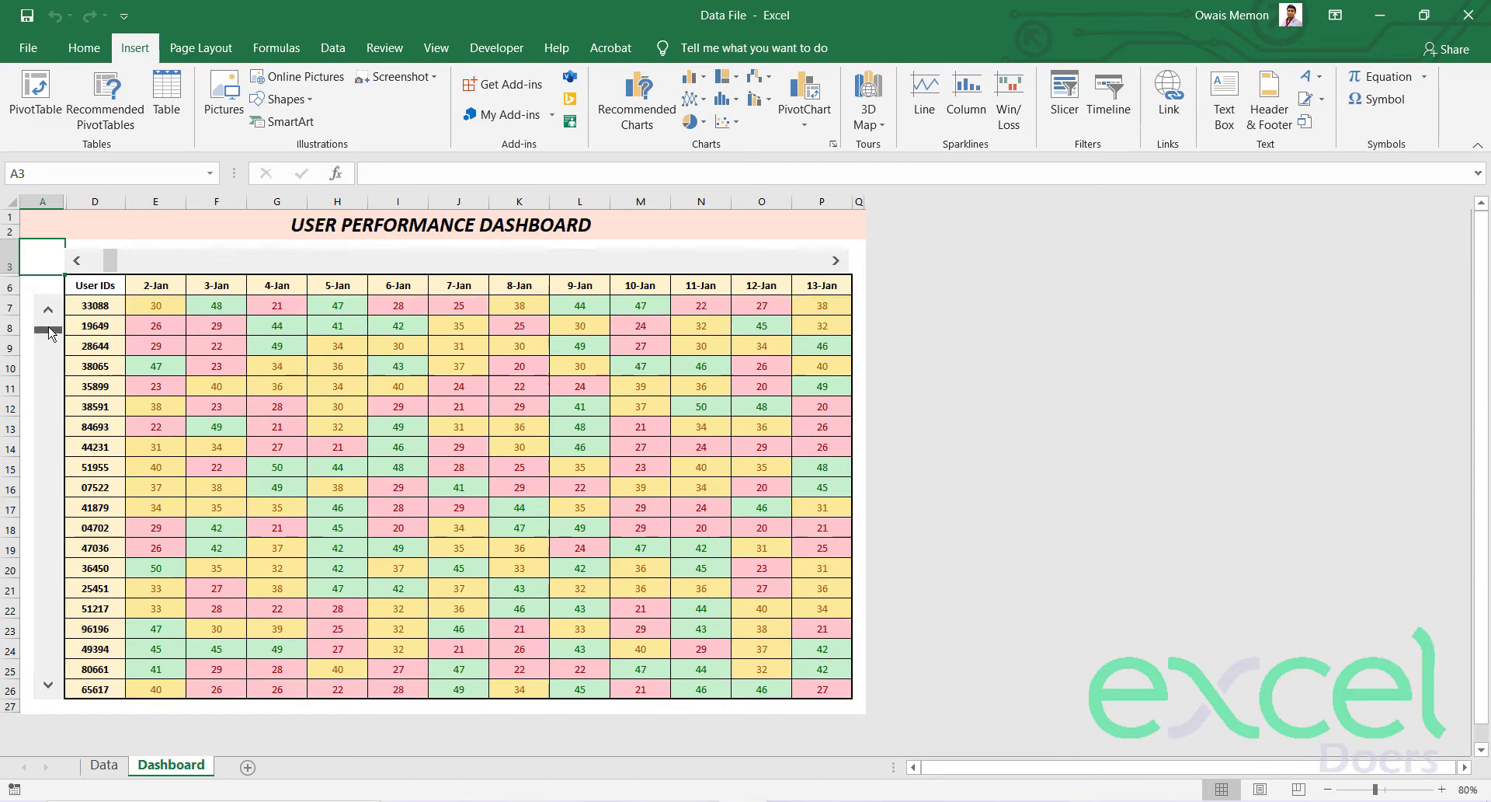
{"action": "left_click", "coordinate": [48, 347]}
{"action": "left_click", "coordinate": [49, 346]}
{"action": "left_click", "coordinate": [50, 347]}
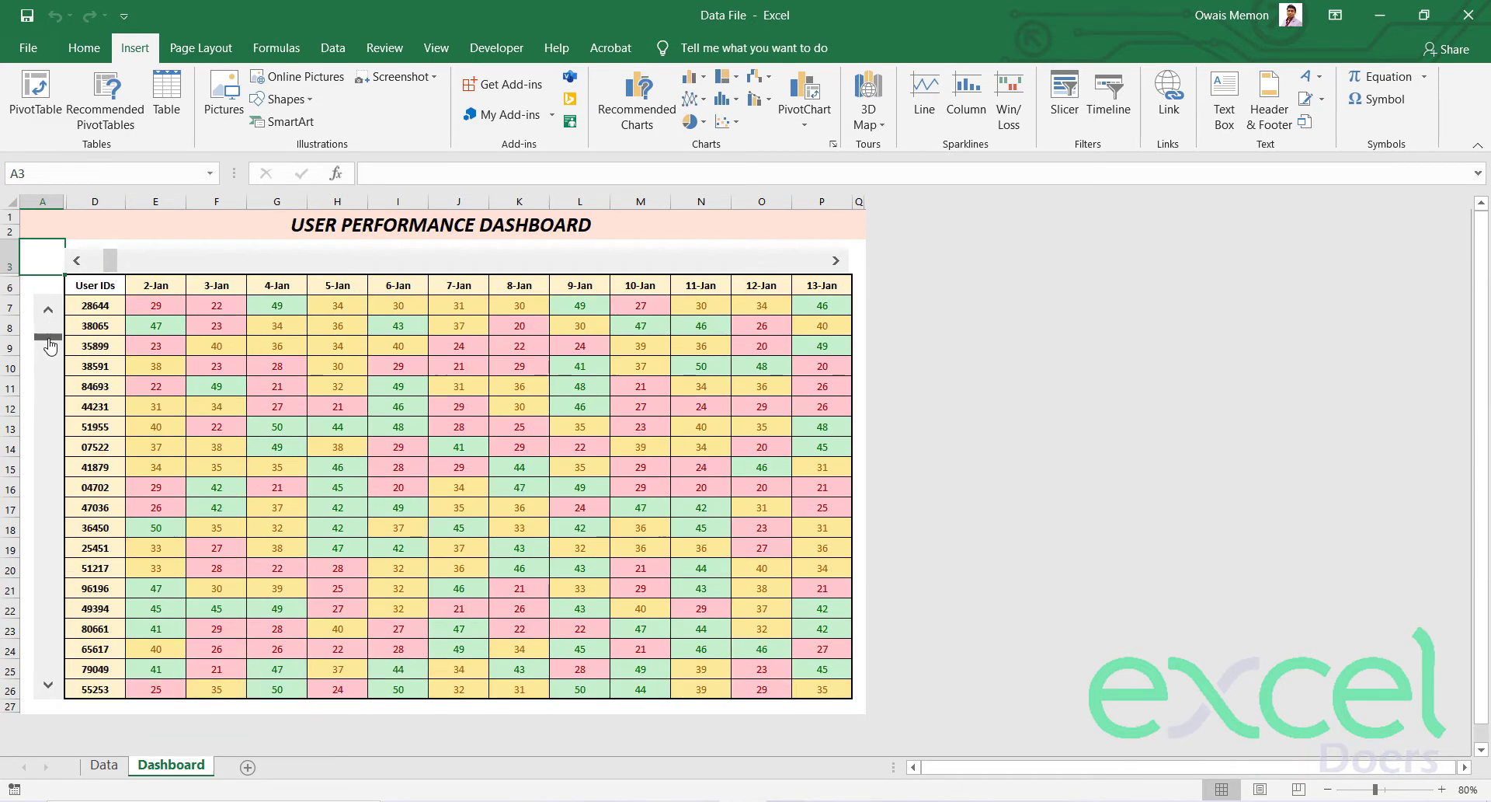
{"action": "left_click", "coordinate": [47, 687]}
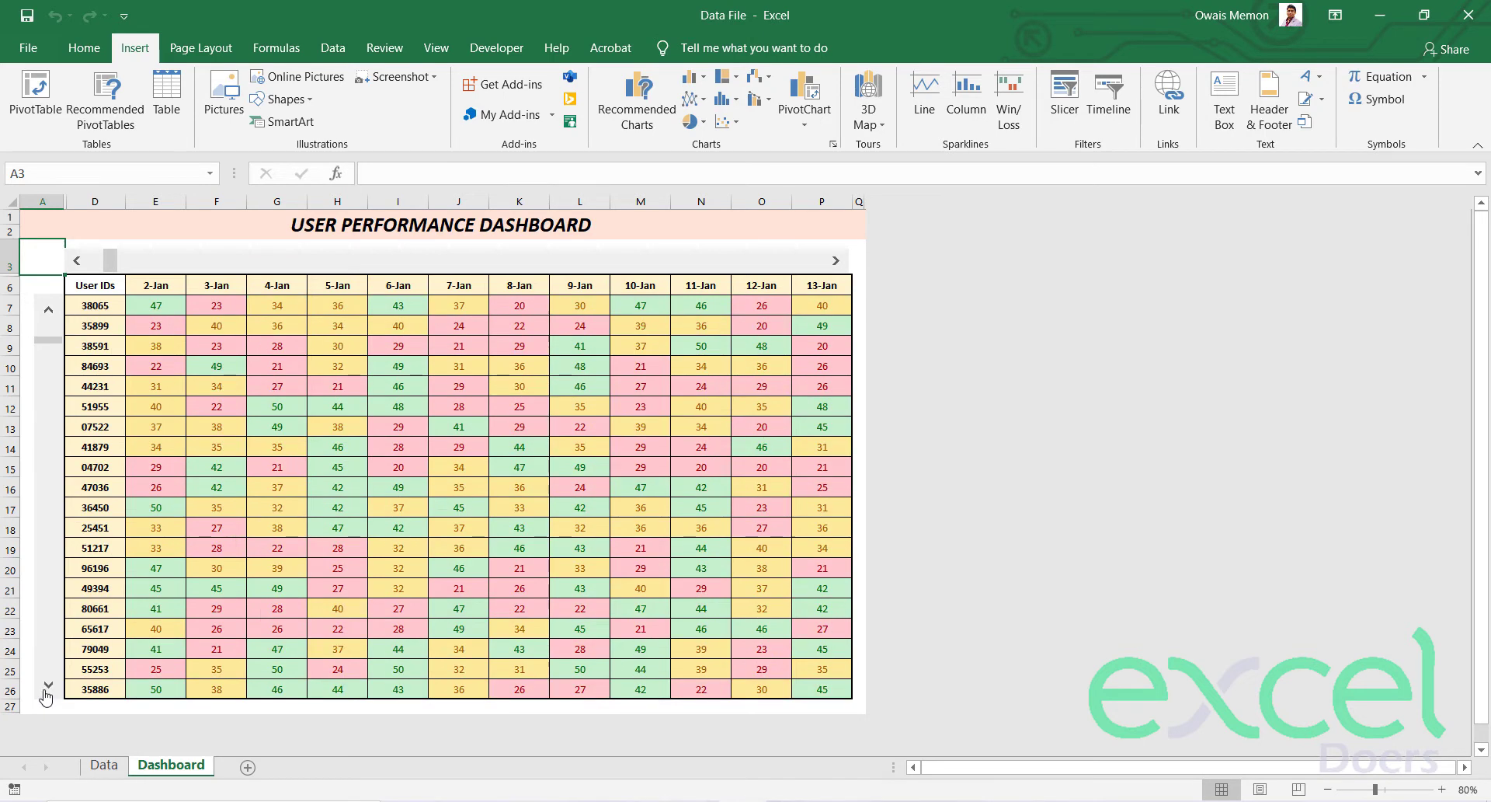
{"action": "left_click", "coordinate": [47, 687]}
{"action": "left_click", "coordinate": [47, 687]}
{"action": "left_click", "coordinate": [46, 687]}
{"action": "left_click", "coordinate": [47, 687]}
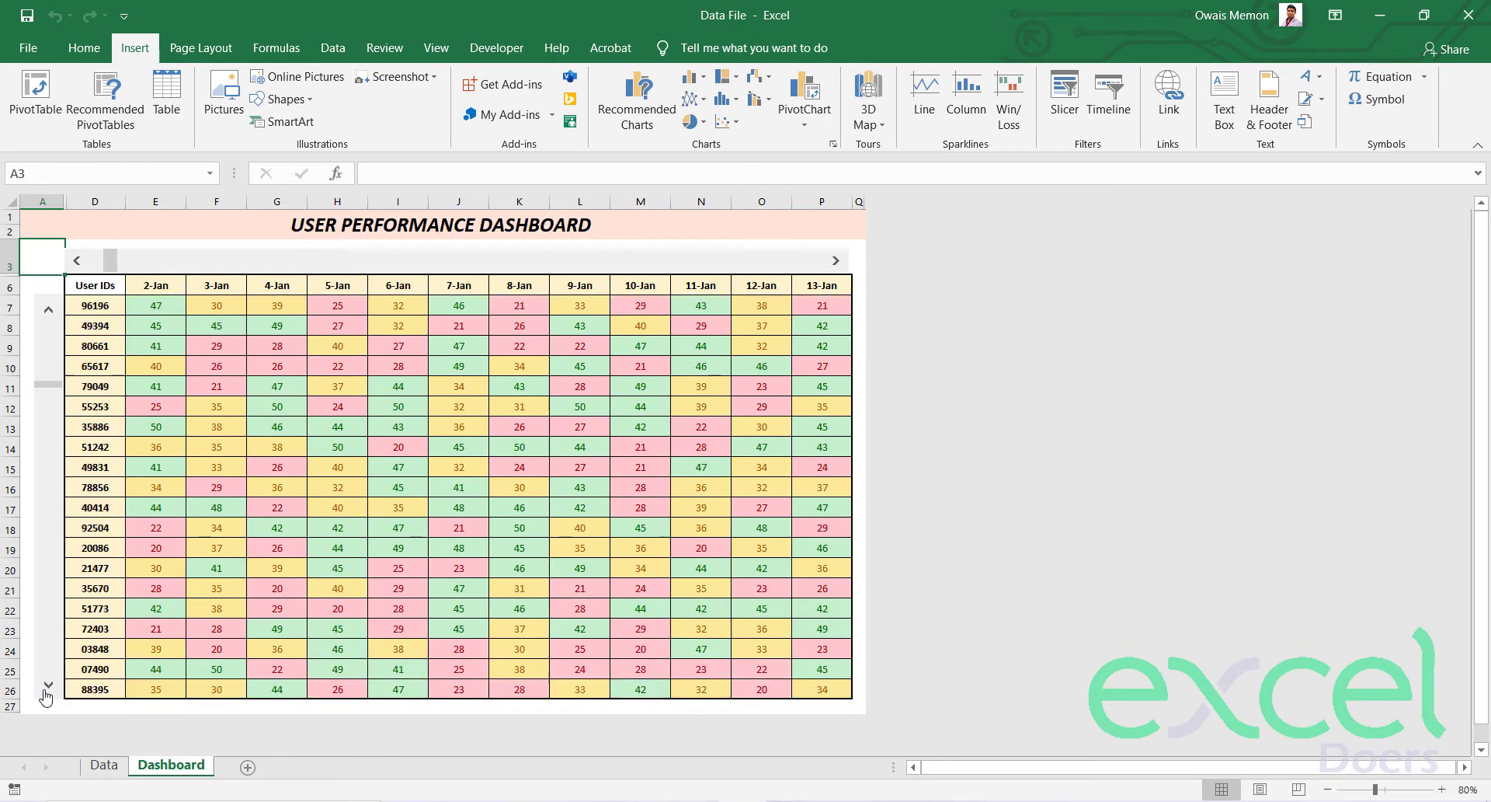
{"action": "left_click", "coordinate": [46, 687]}
{"action": "left_click", "coordinate": [47, 687]}
{"action": "left_click", "coordinate": [46, 687]}
{"action": "left_click", "coordinate": [47, 687]}
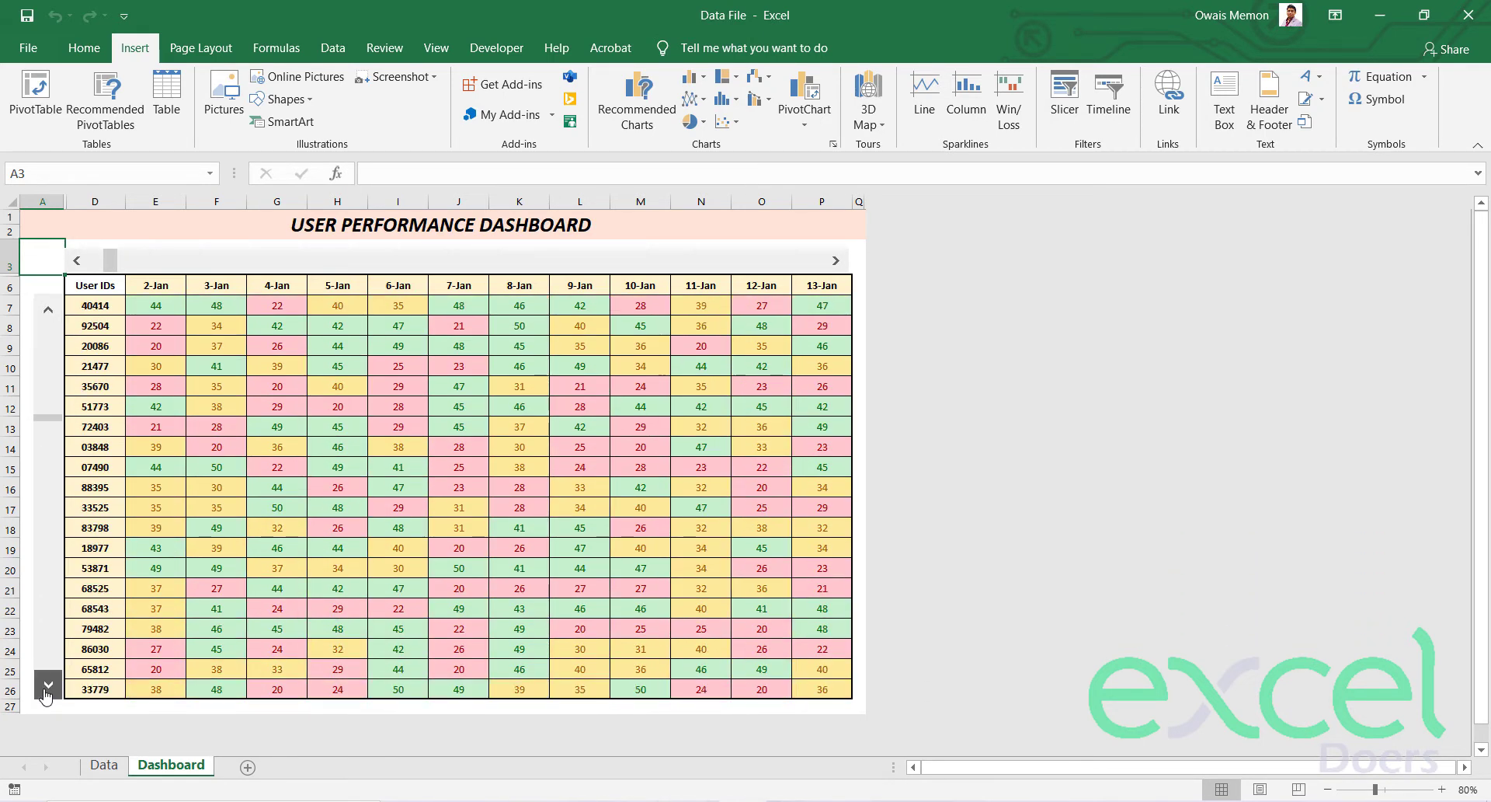
{"action": "left_click", "coordinate": [46, 686]}
{"action": "left_click", "coordinate": [47, 687]}
{"action": "left_click", "coordinate": [47, 686]}
{"action": "left_click", "coordinate": [47, 686]}
{"action": "left_click", "coordinate": [46, 687]}
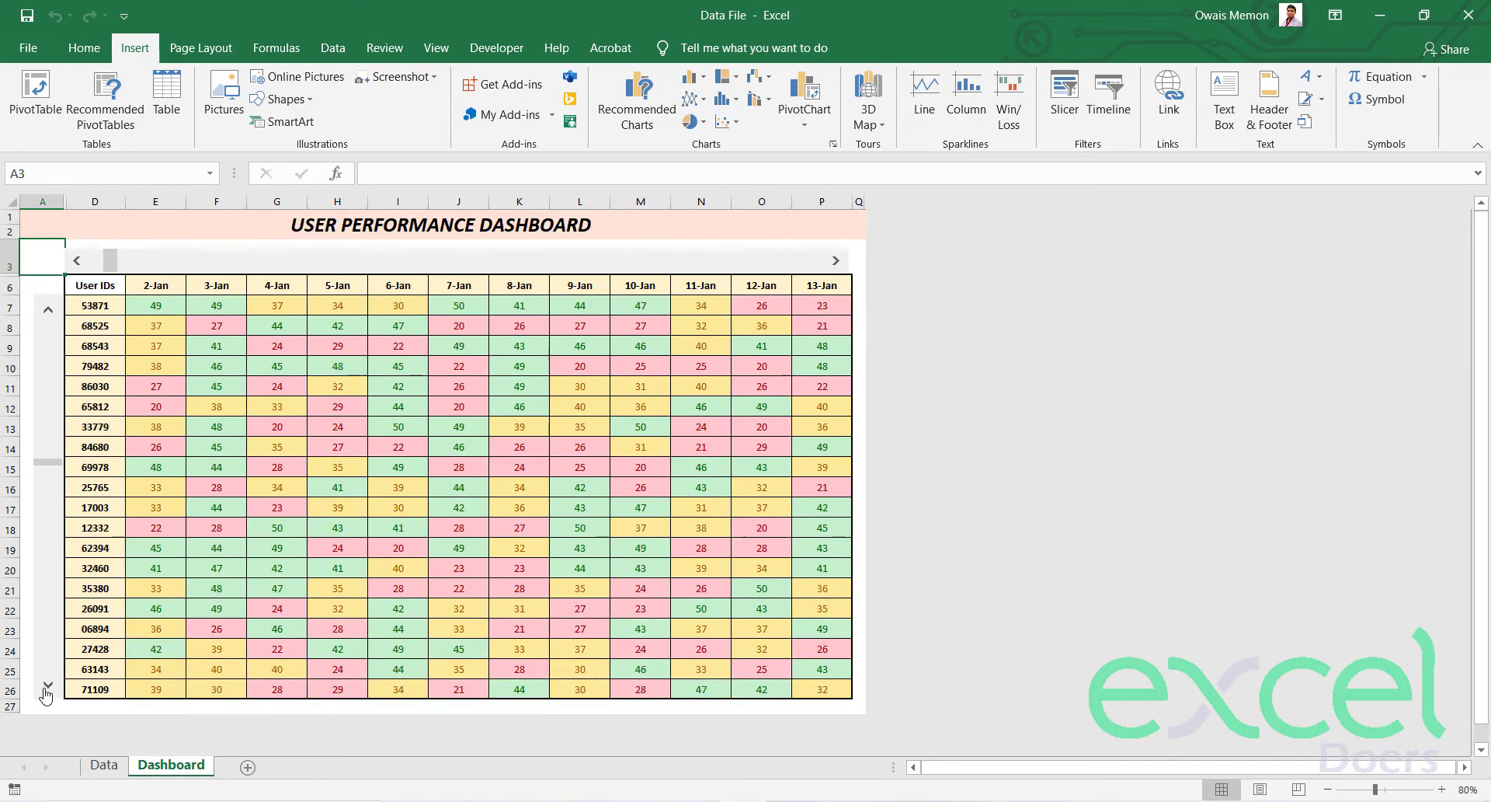
{"action": "left_click", "coordinate": [46, 687]}
Drag the user scroll thumb back up, then step the dates from 1-Jan forward and back.
{"action": "left_click_drag", "start_coordinate": [35, 471], "coordinate": [47, 406]}
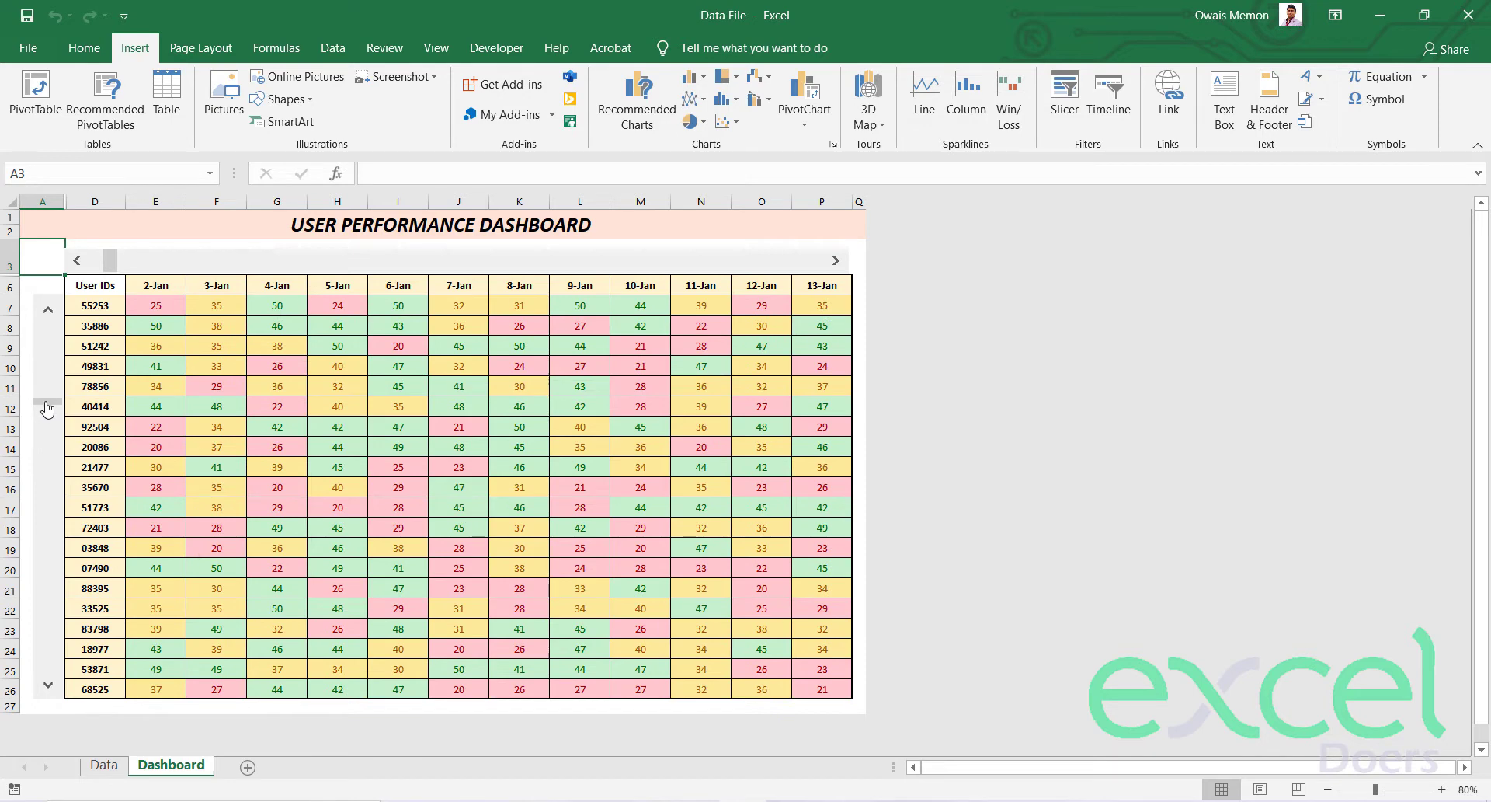
{"action": "left_click_drag", "start_coordinate": [45, 368], "coordinate": [48, 326]}
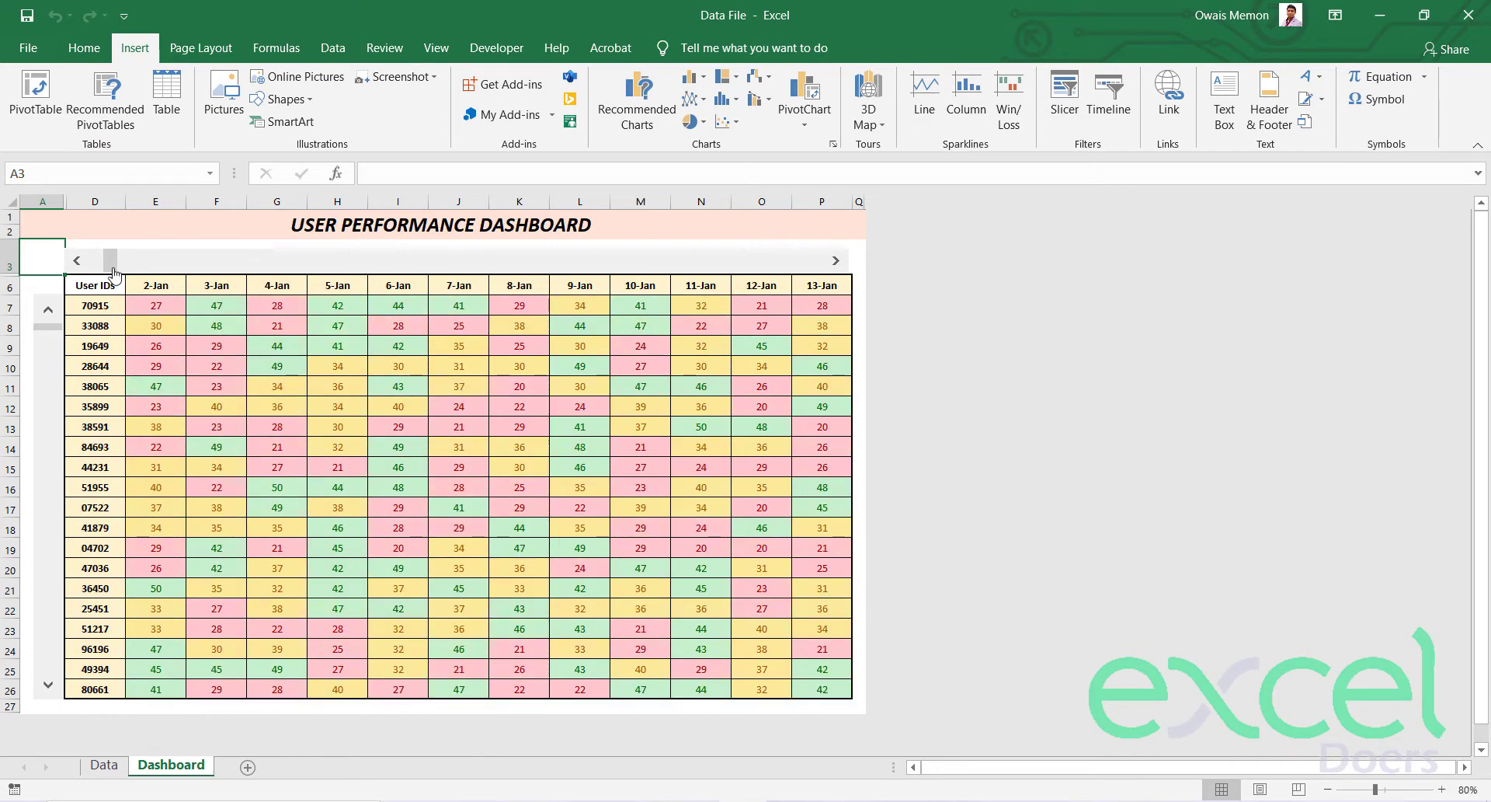
{"action": "left_click", "coordinate": [77, 260]}
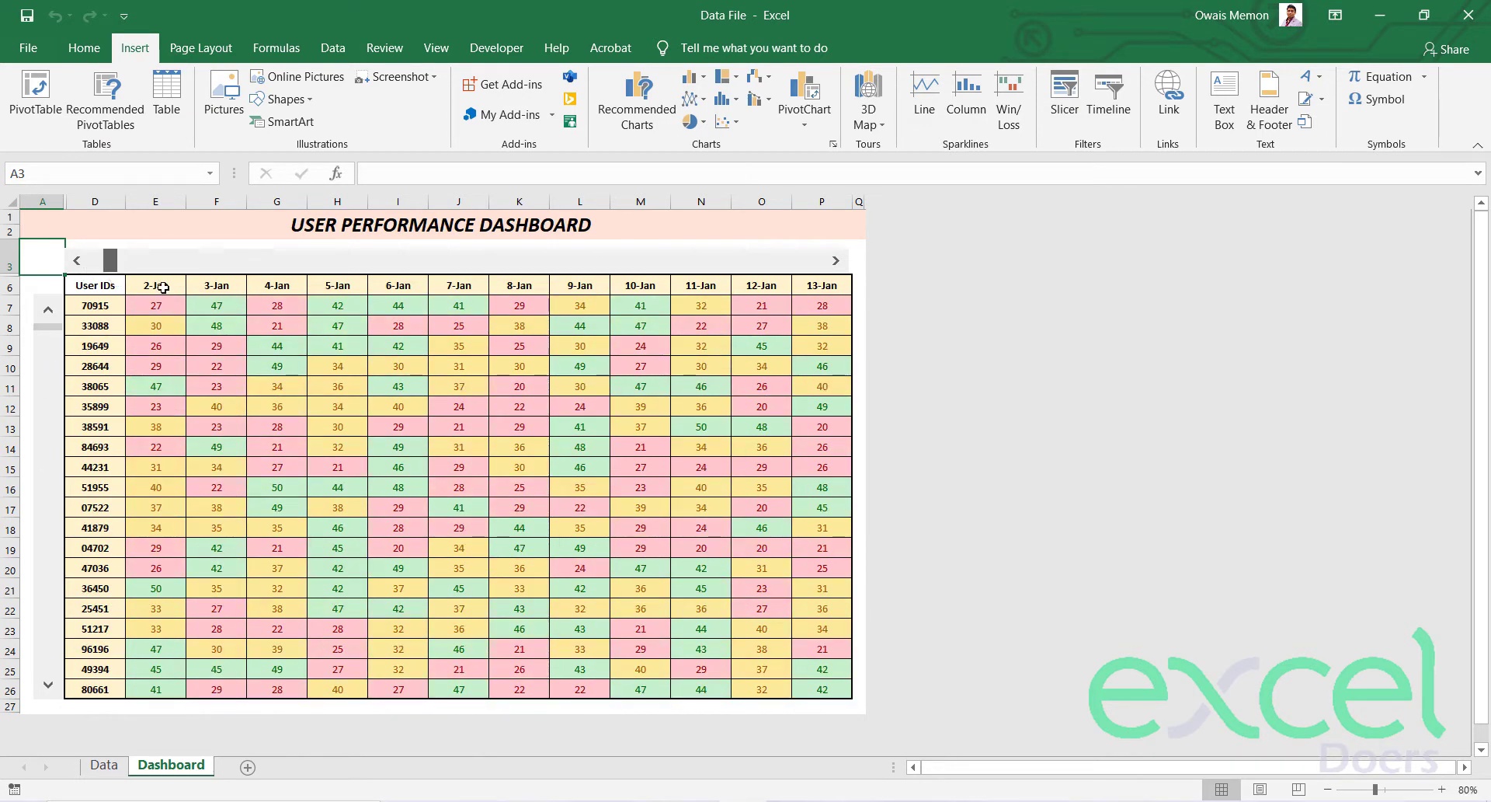
{"action": "left_click", "coordinate": [836, 263]}
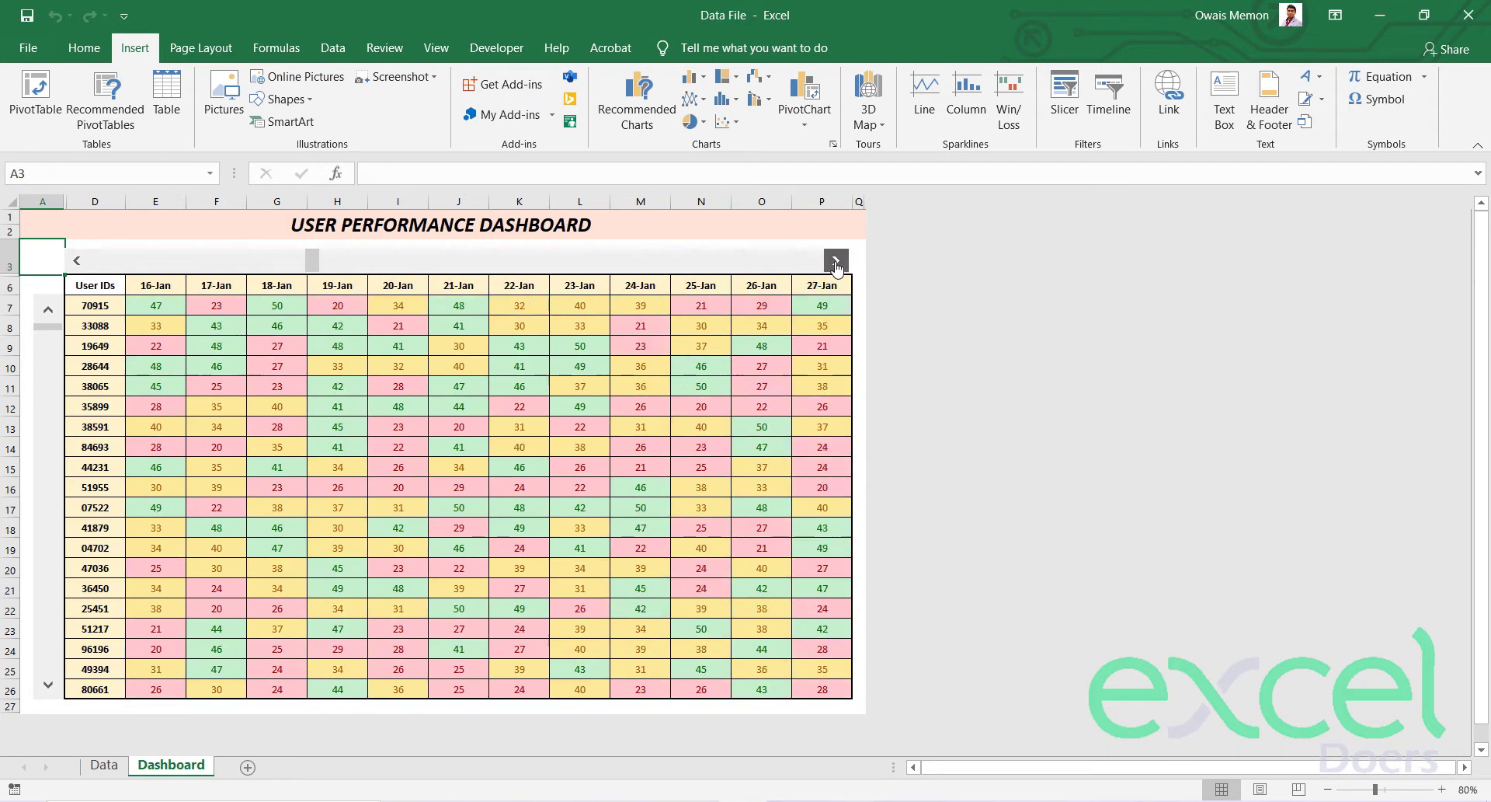
{"action": "left_click", "coordinate": [836, 262]}
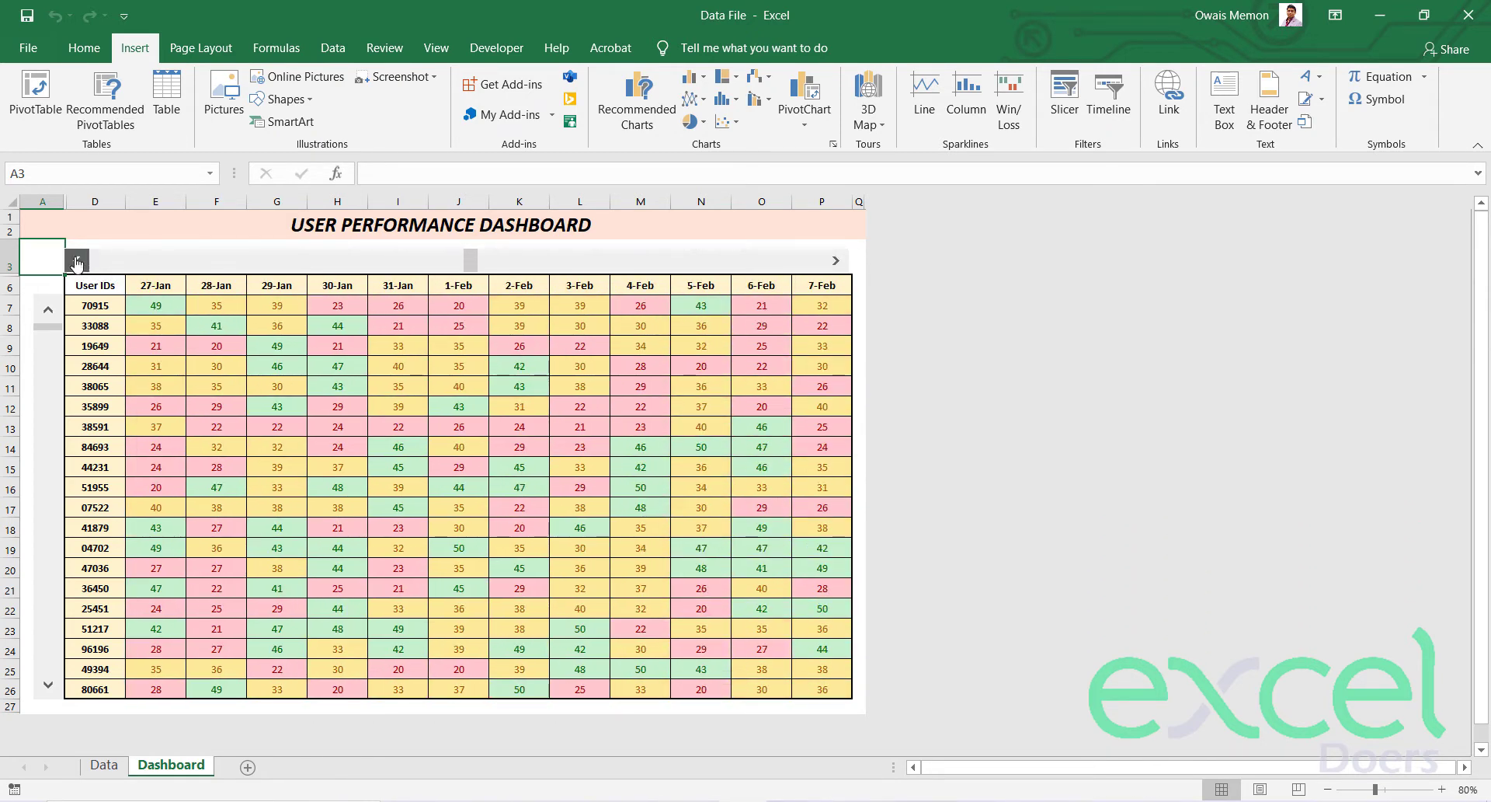
{"action": "left_click", "coordinate": [76, 263]}
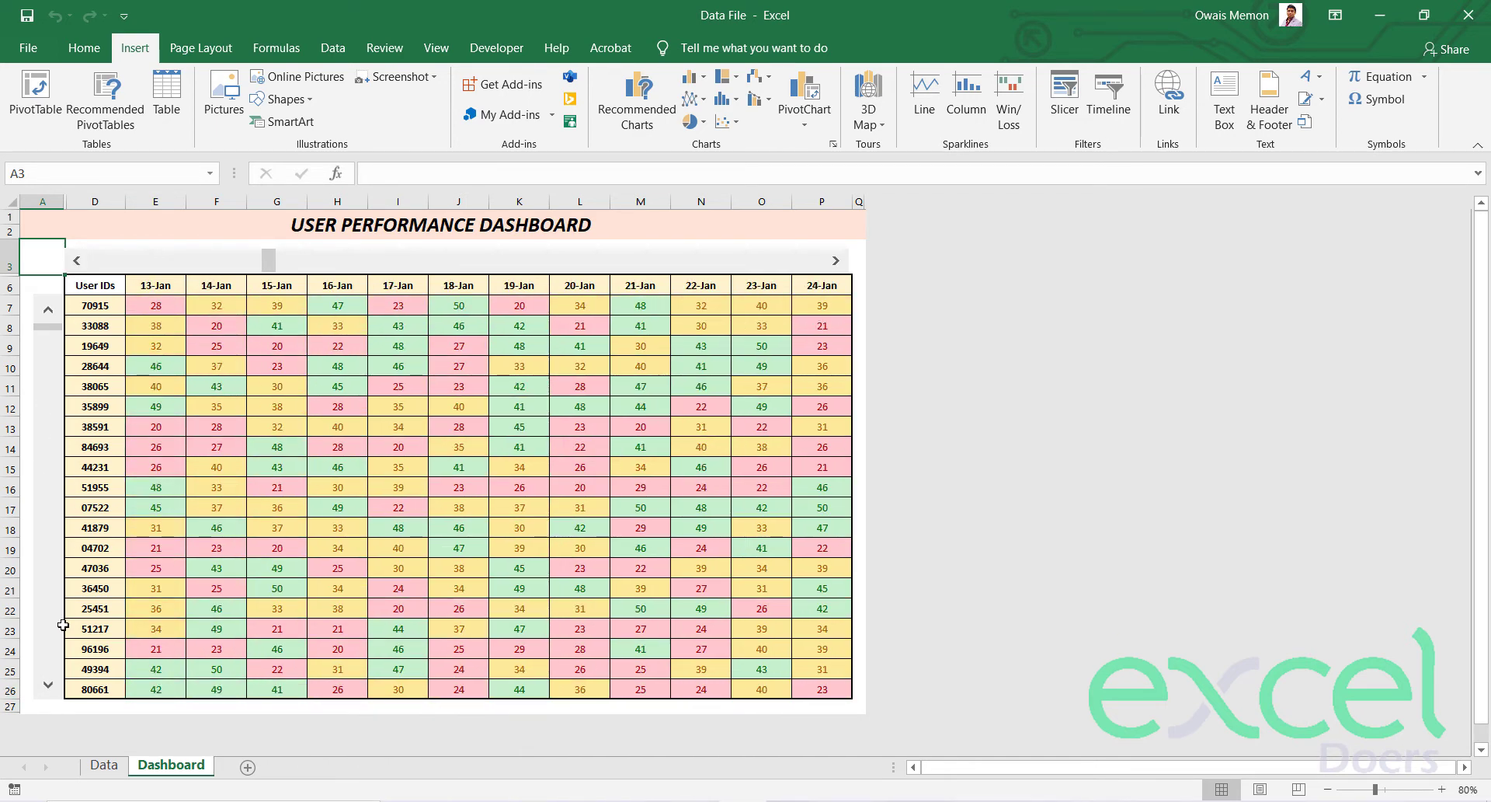
Move down to later users so the grid starts at user 51955, dates 13-Jan to 24-Jan.
{"action": "left_click", "coordinate": [48, 681]}
{"action": "left_click", "coordinate": [48, 681]}
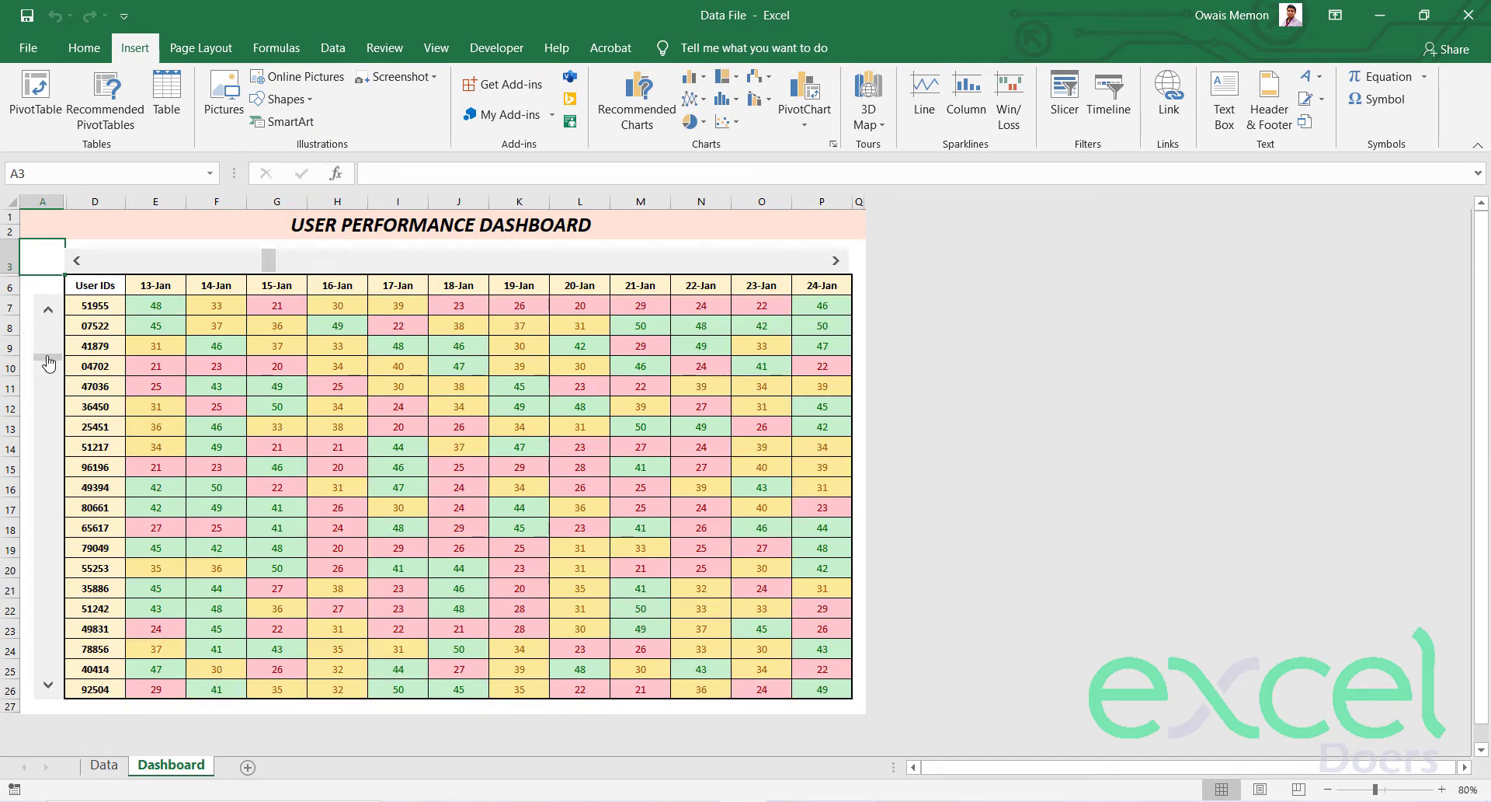
{"action": "left_click_drag", "start_coordinate": [48, 361], "coordinate": [48, 330]}
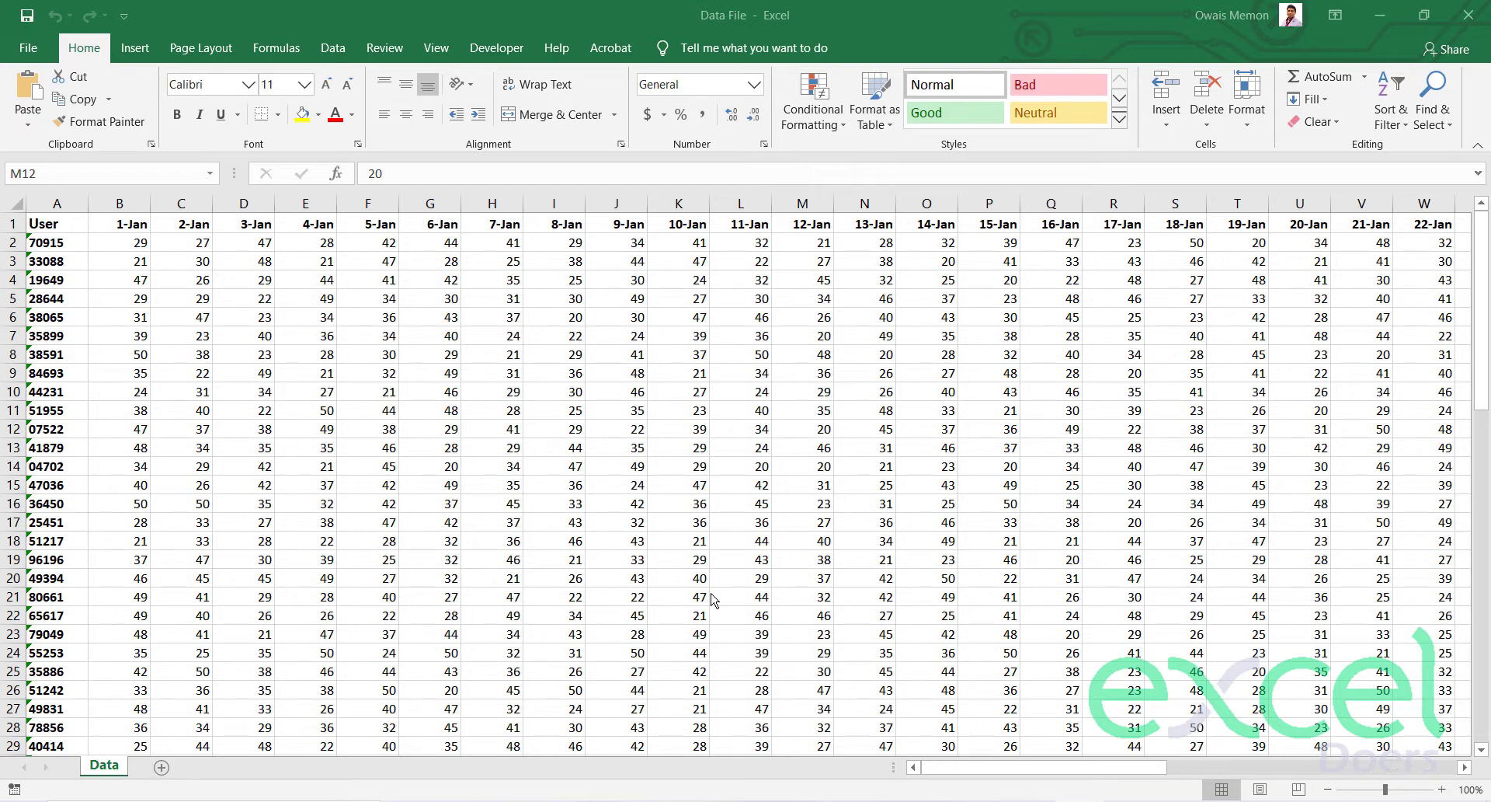
Inspect the date header row, the 1-Jan and 3-Jan headers, the User ID column and the D2:R24 value block.
{"action": "left_click", "coordinate": [8, 224]}
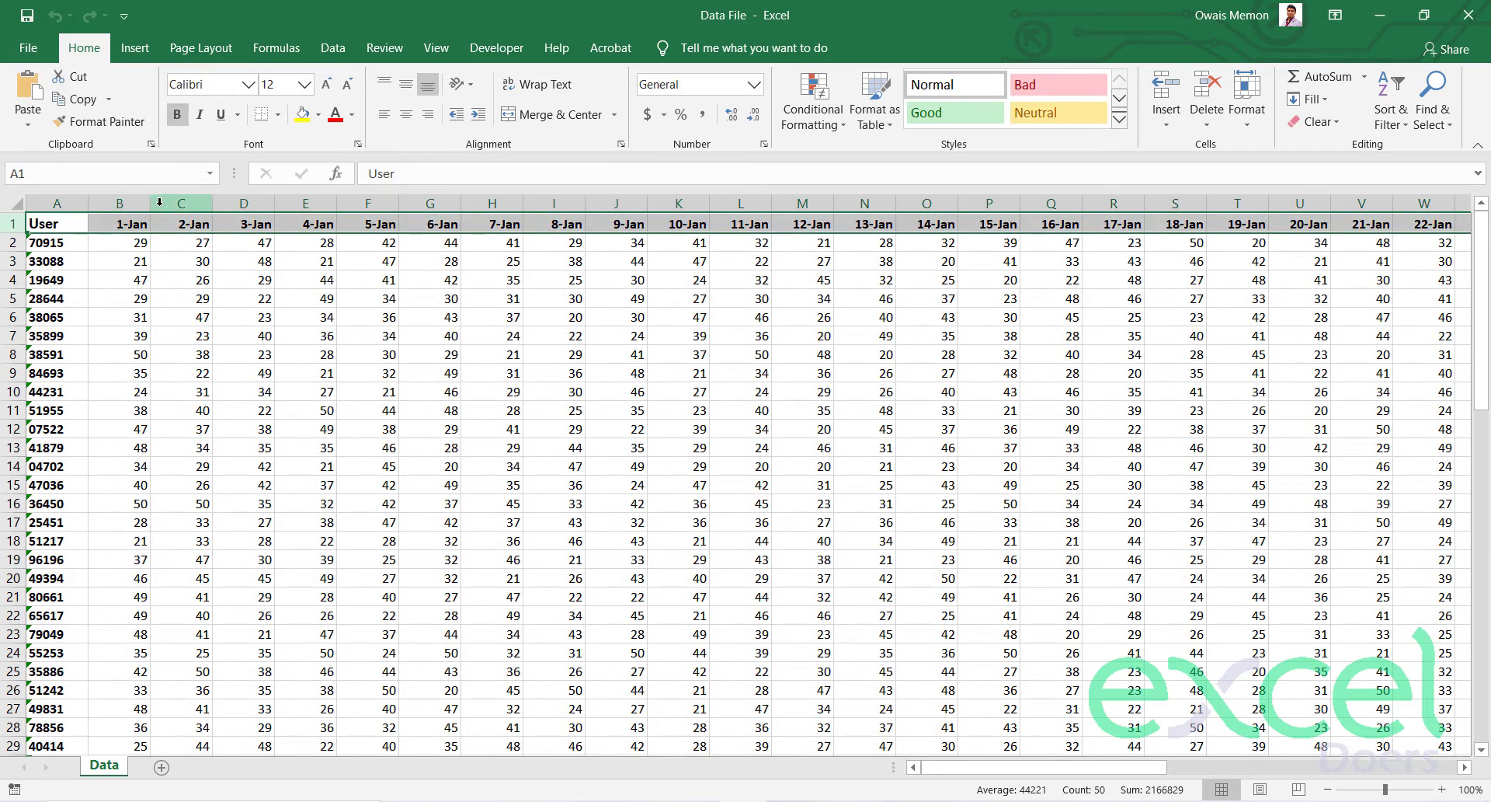
{"action": "left_click", "coordinate": [134, 222]}
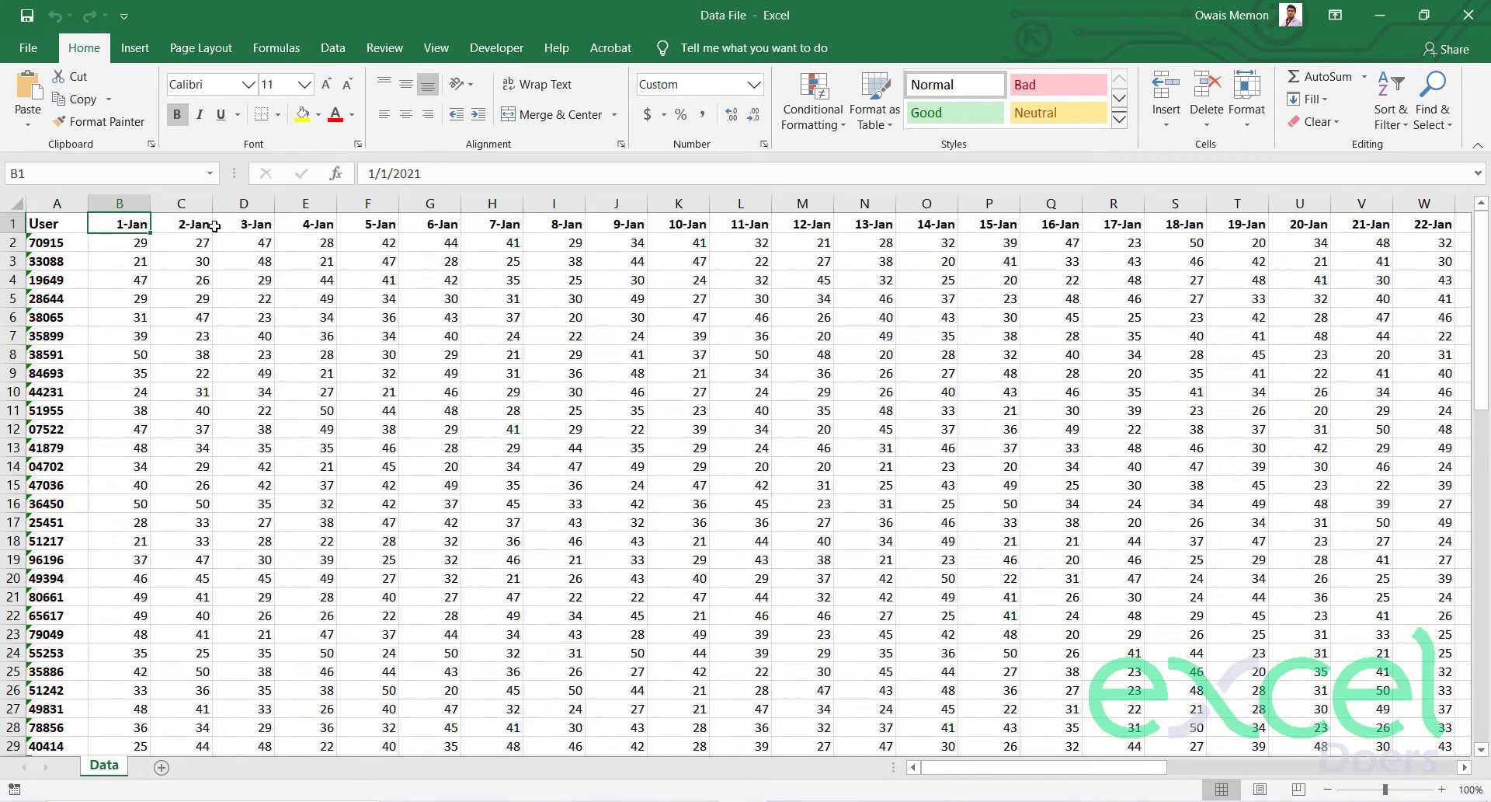
{"action": "left_click", "coordinate": [259, 226]}
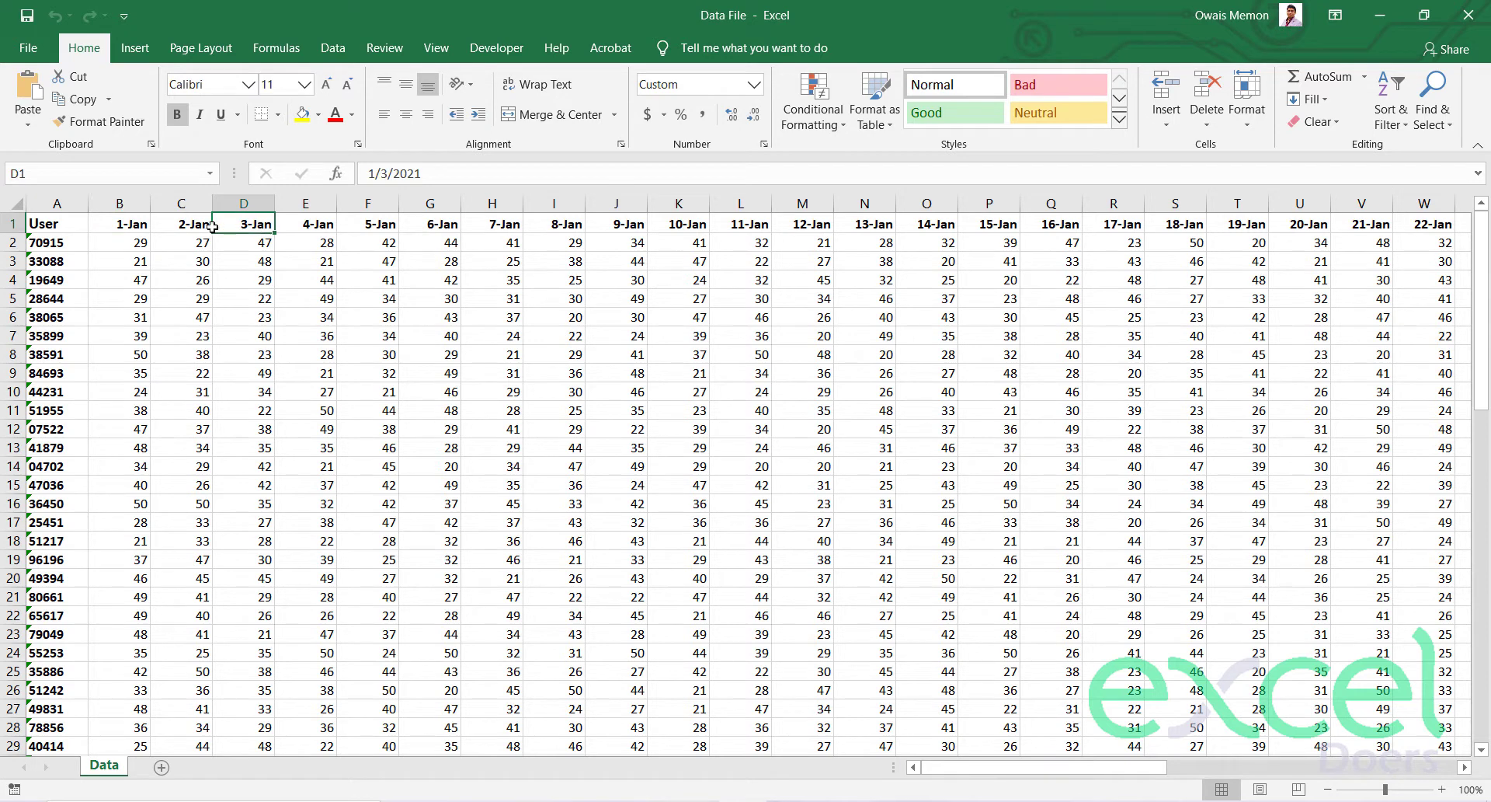
{"action": "left_click", "coordinate": [41, 204]}
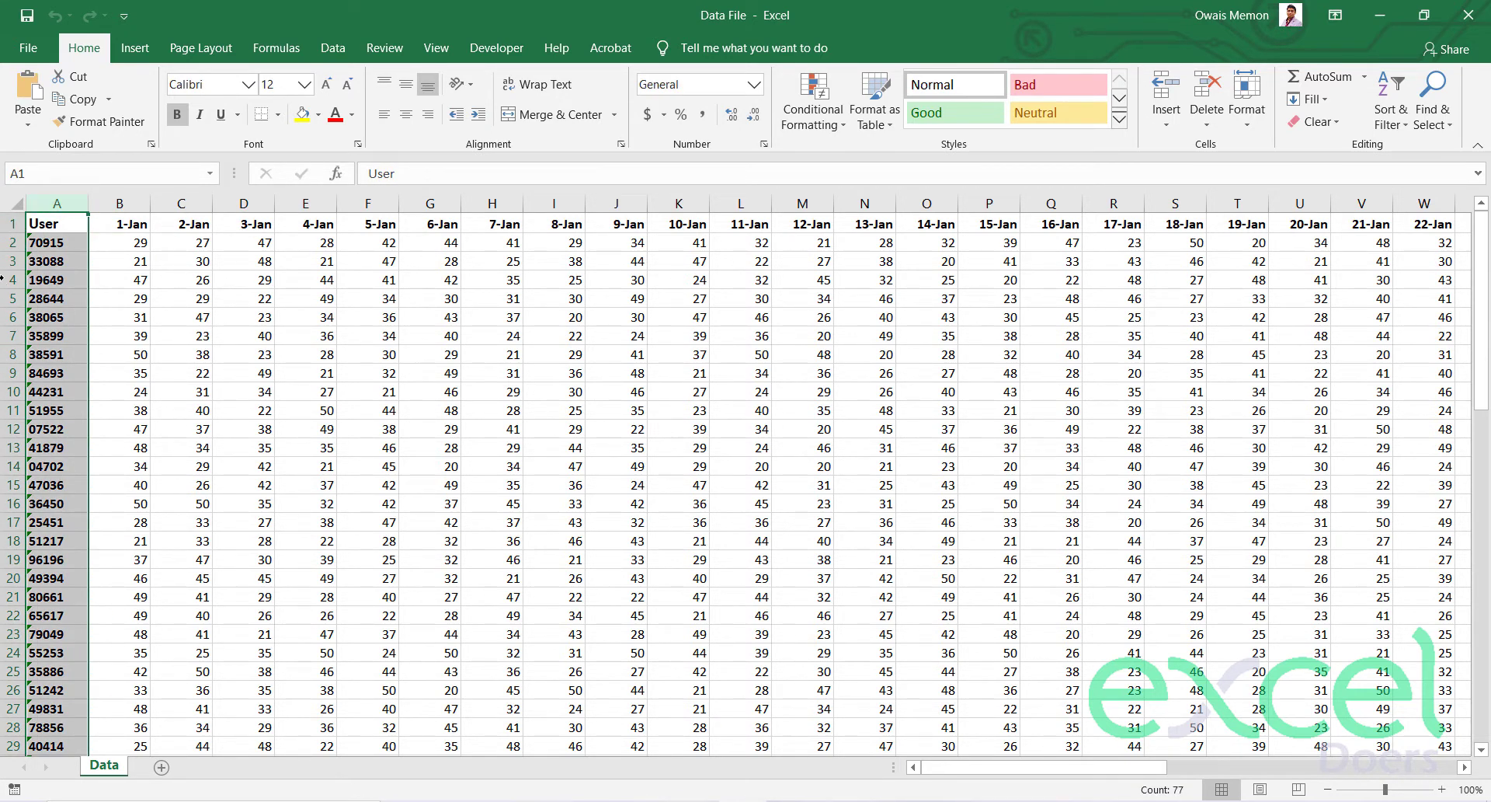
{"action": "left_click", "coordinate": [44, 239]}
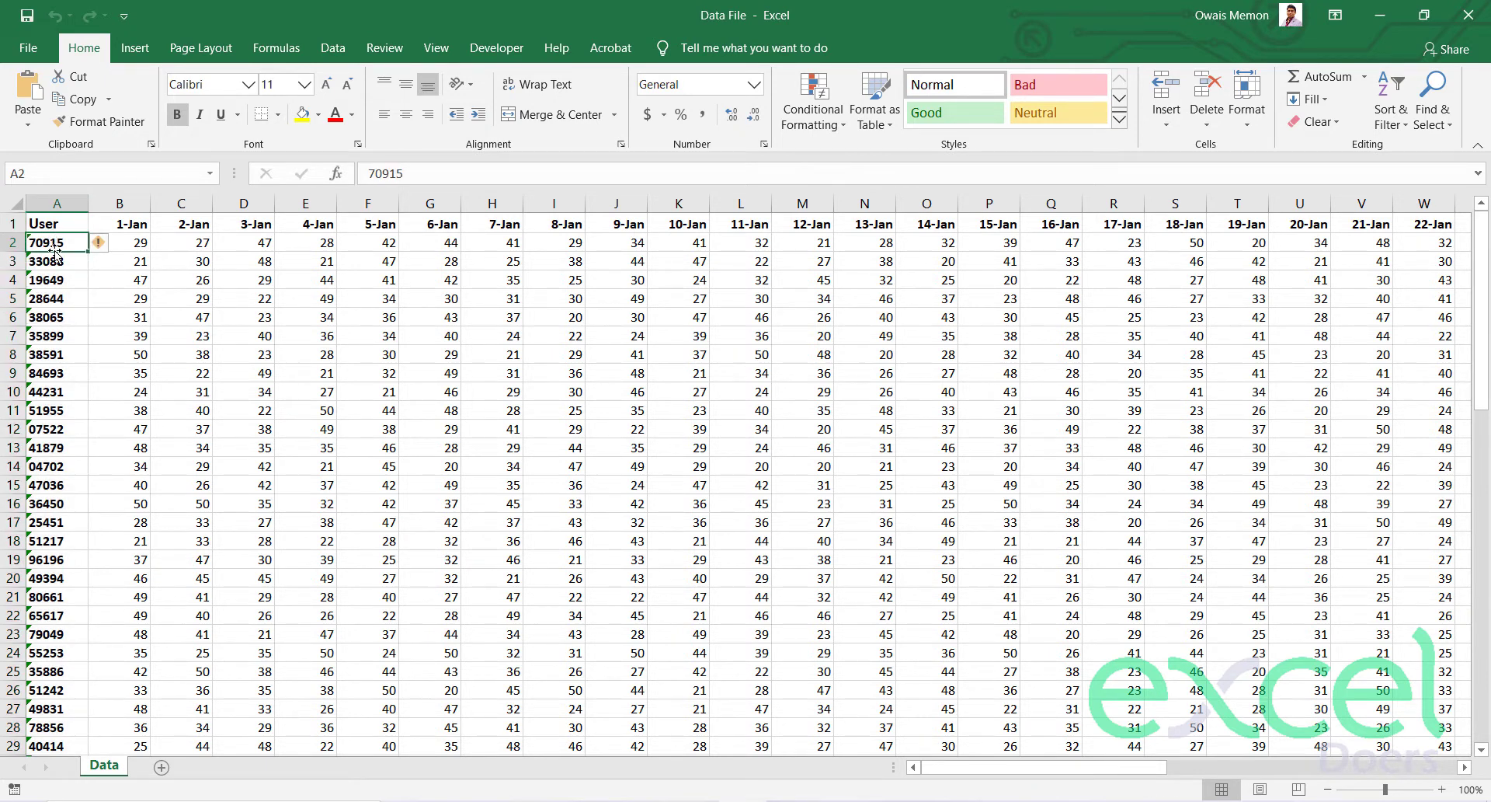
{"action": "left_click", "coordinate": [219, 224]}
{"action": "mouse_move", "coordinate": [233, 249]}
{"action": "left_mouse_down"}
{"action": "mouse_move", "coordinate": [941, 596]}
{"action": "mouse_move", "coordinate": [1118, 653]}
{"action": "left_mouse_up"}
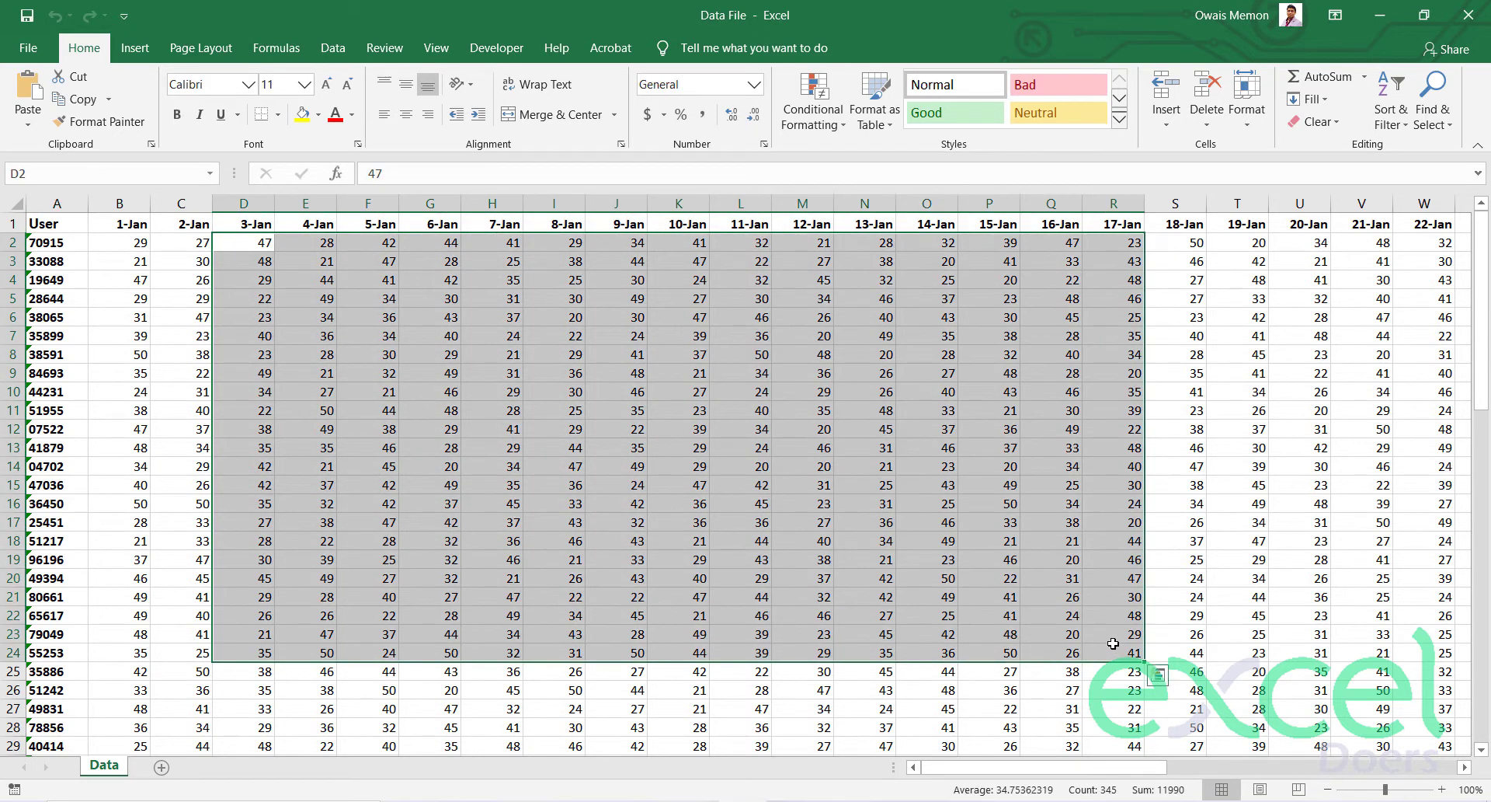
{"action": "left_click", "coordinate": [388, 622]}
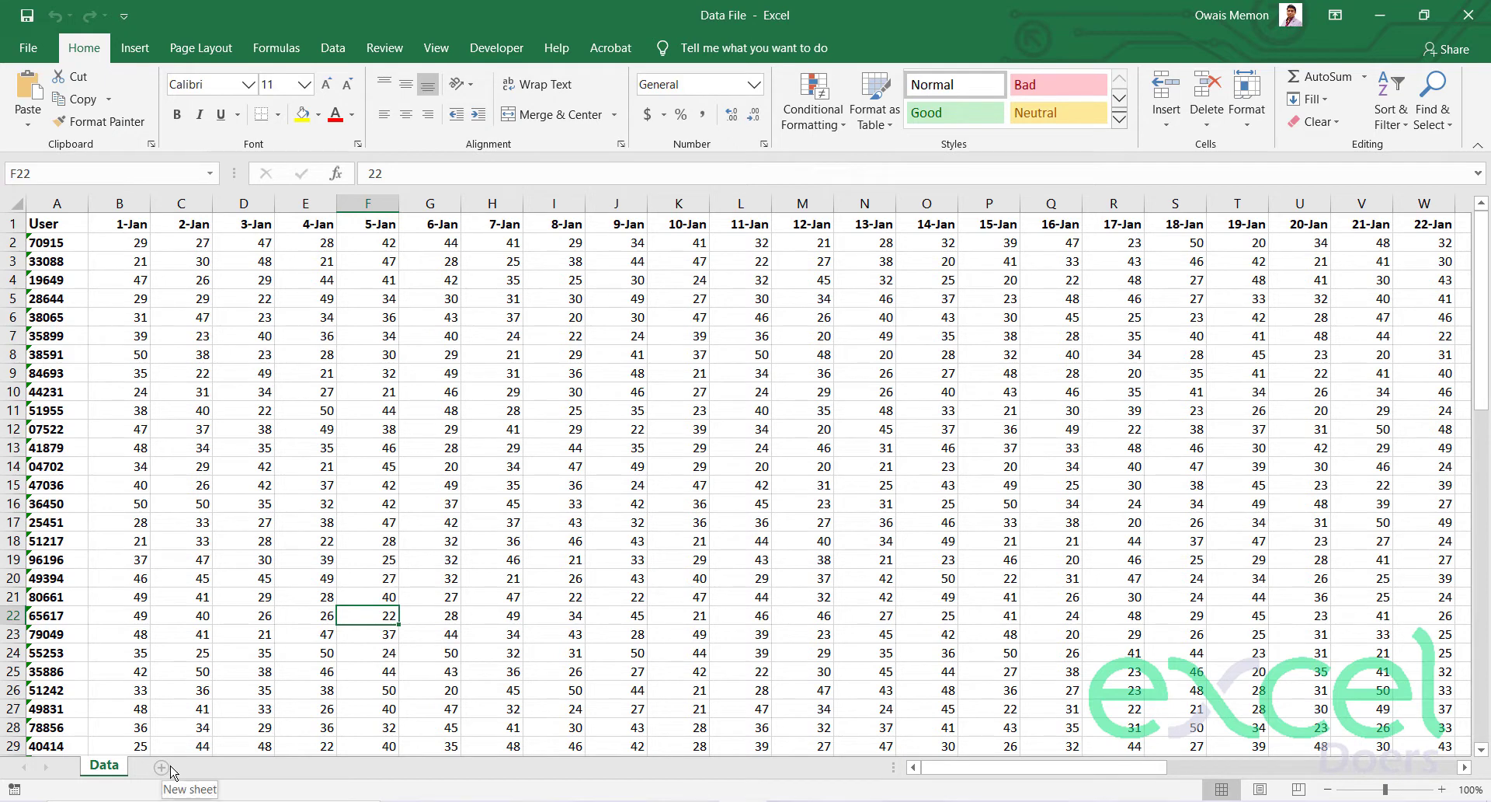
Add a new sheet named 'Dashboard'.
{"action": "left_click", "coordinate": [162, 768]}
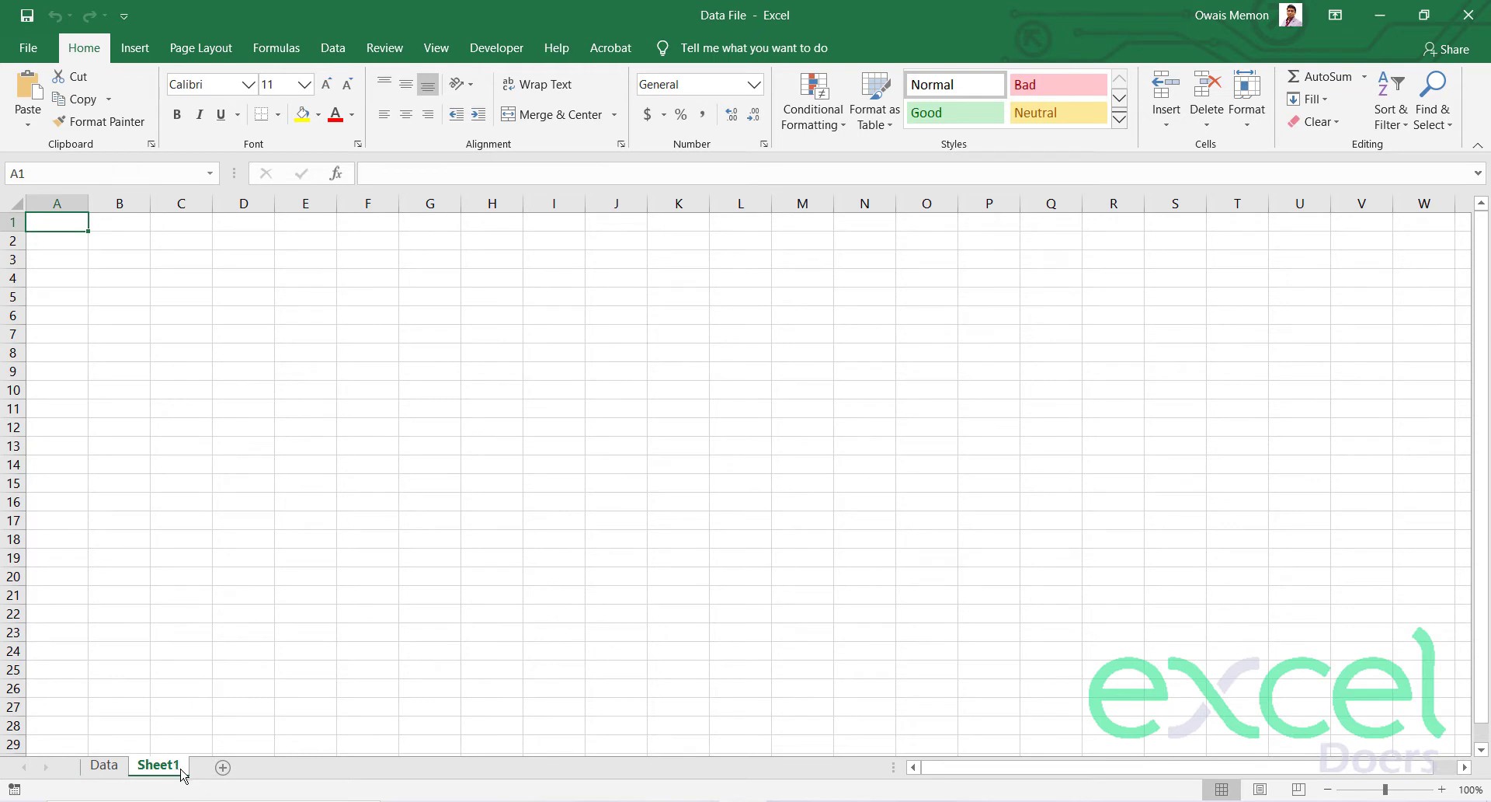
{"action": "double_click", "coordinate": [168, 767]}
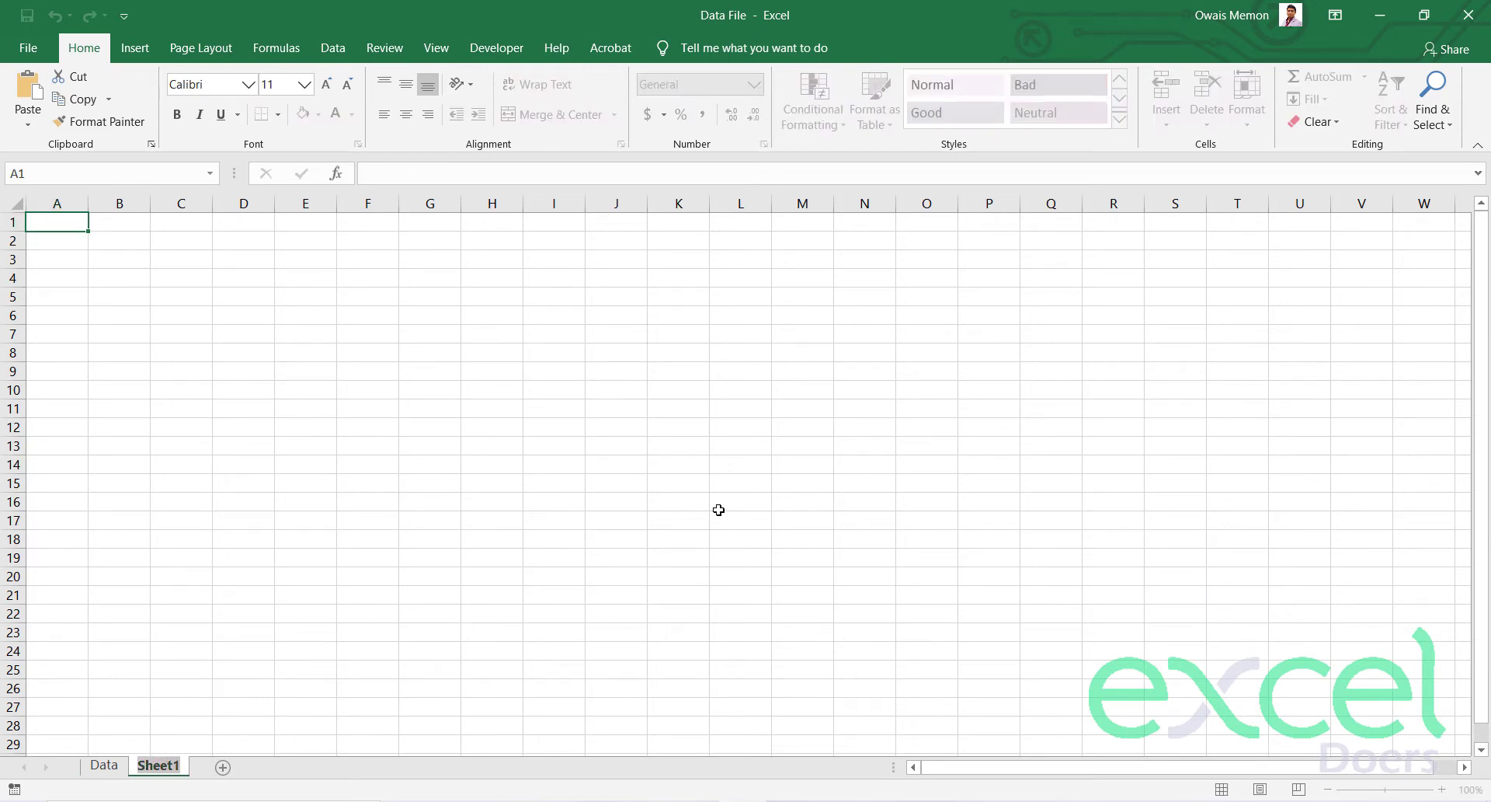
{"action": "type", "text": "Da"}
{"action": "type", "text": "shboard"}
{"action": "key", "text": "Return"}
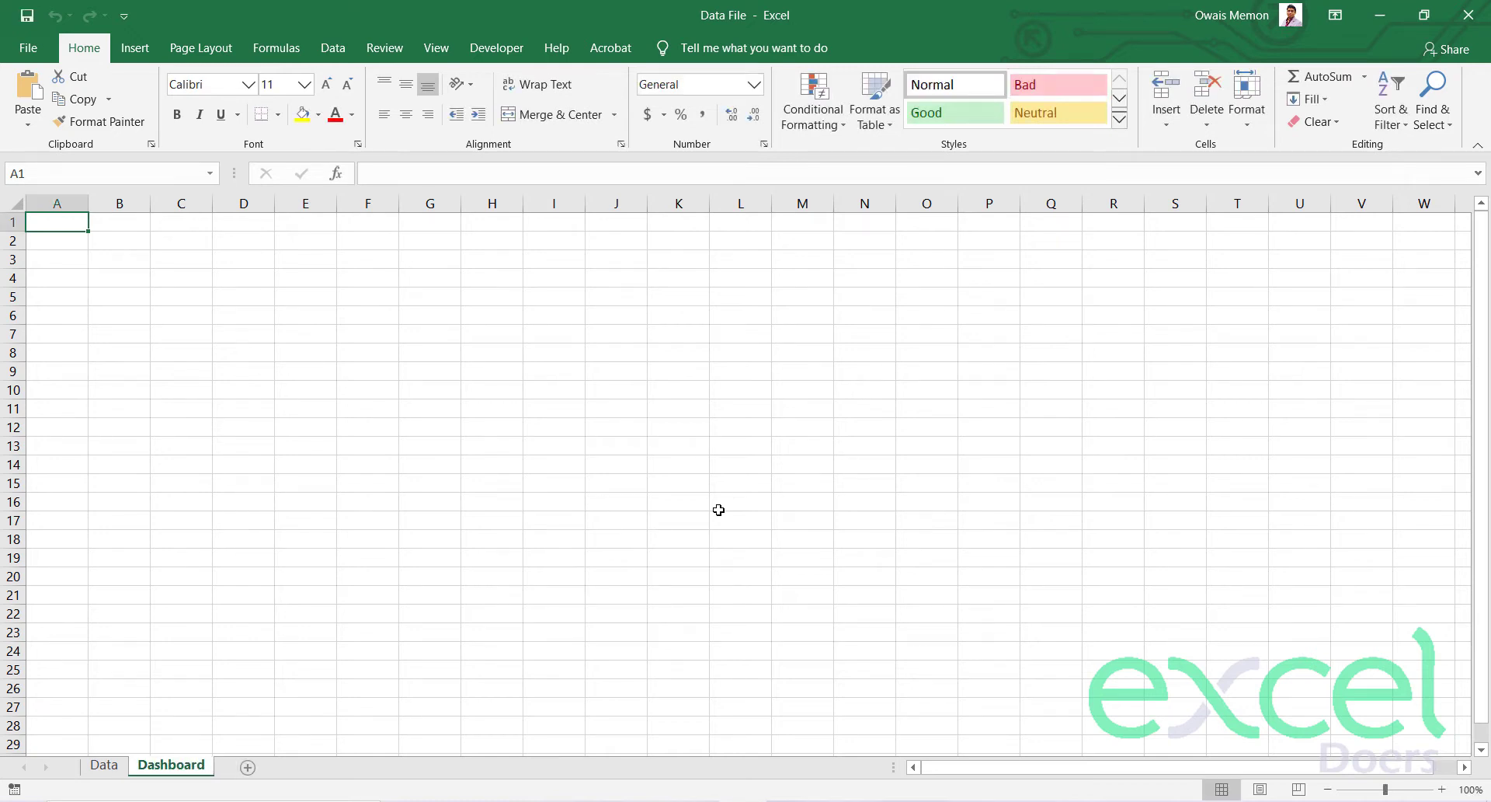
Link Dashboard D5 to Data!A2 so it shows user ID 70915.
{"action": "left_click", "coordinate": [247, 299]}
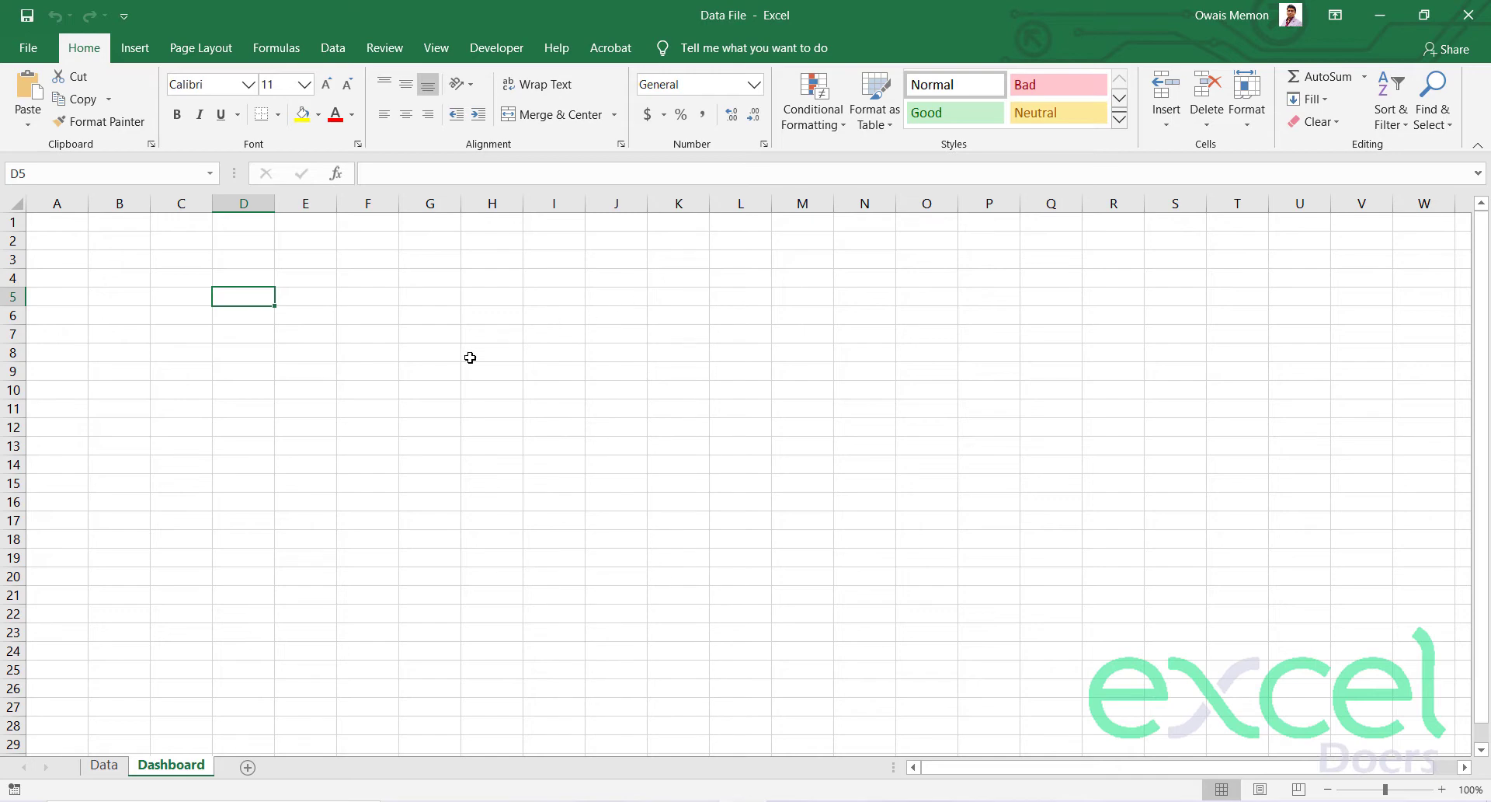
{"action": "type", "text": "="}
{"action": "left_click", "coordinate": [104, 765]}
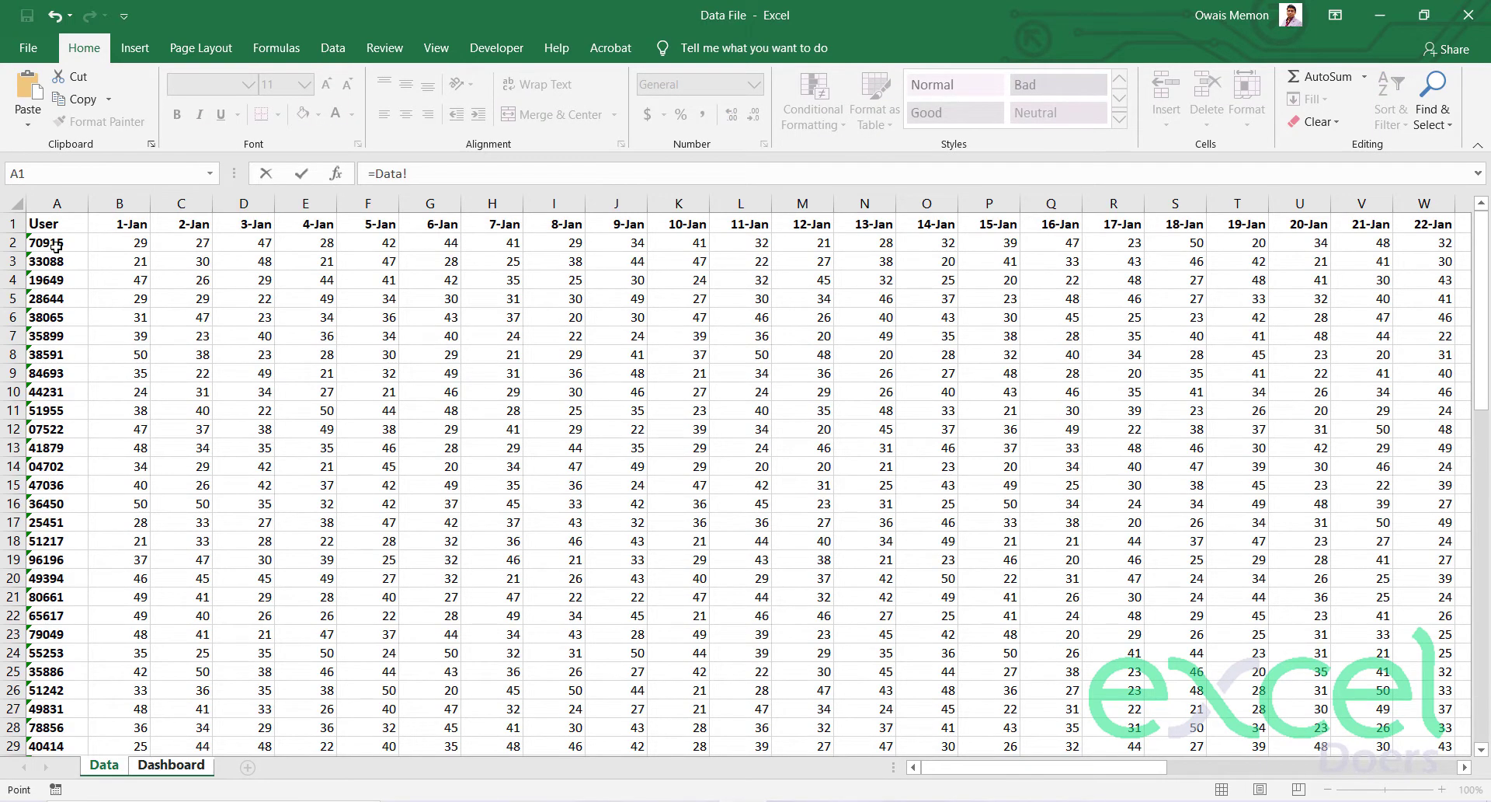
{"action": "left_click", "coordinate": [56, 246]}
{"action": "key", "text": "Return"}
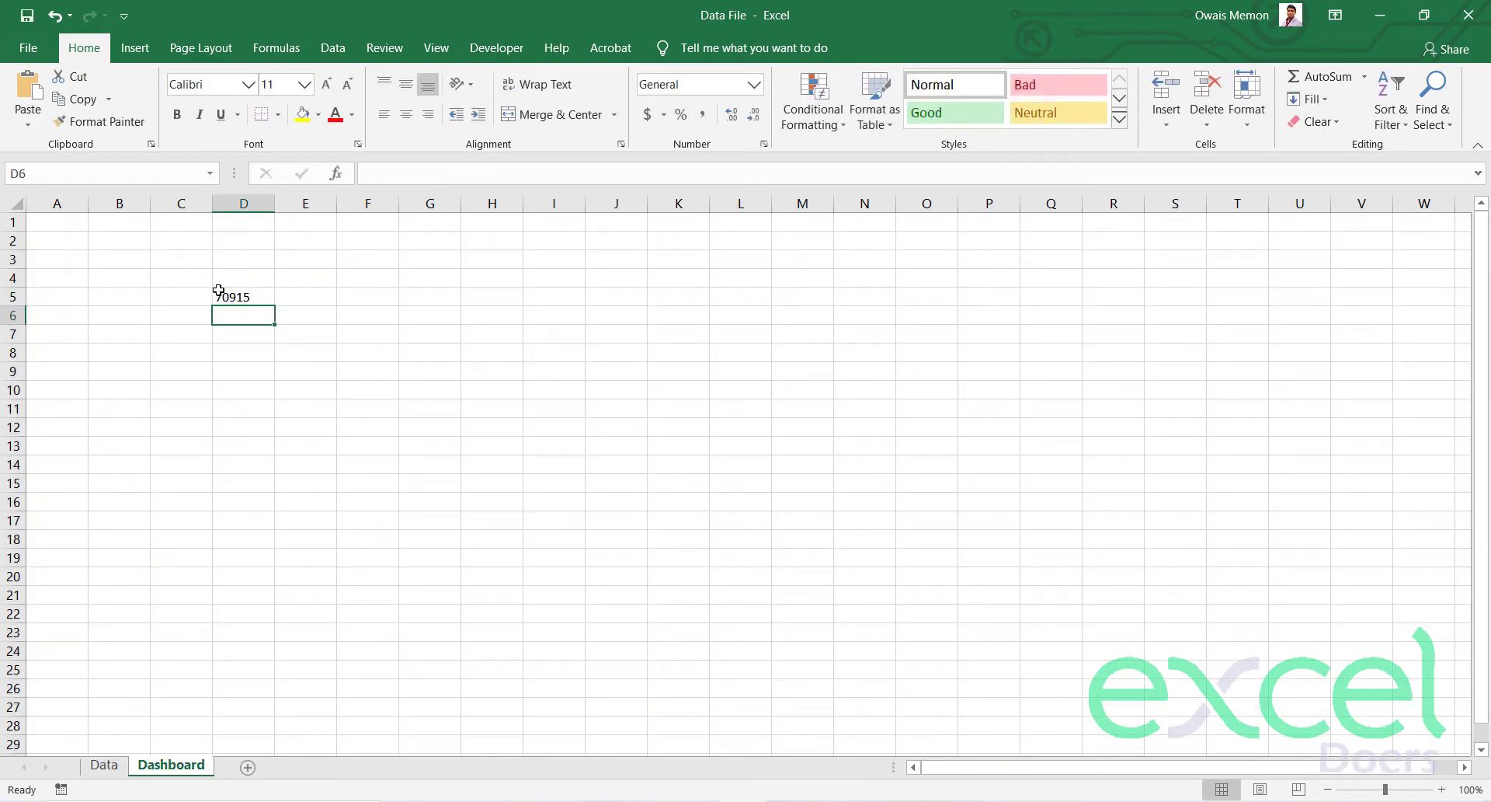
Enter 0 in B5 and 1 in C5.
{"action": "left_click", "coordinate": [244, 291]}
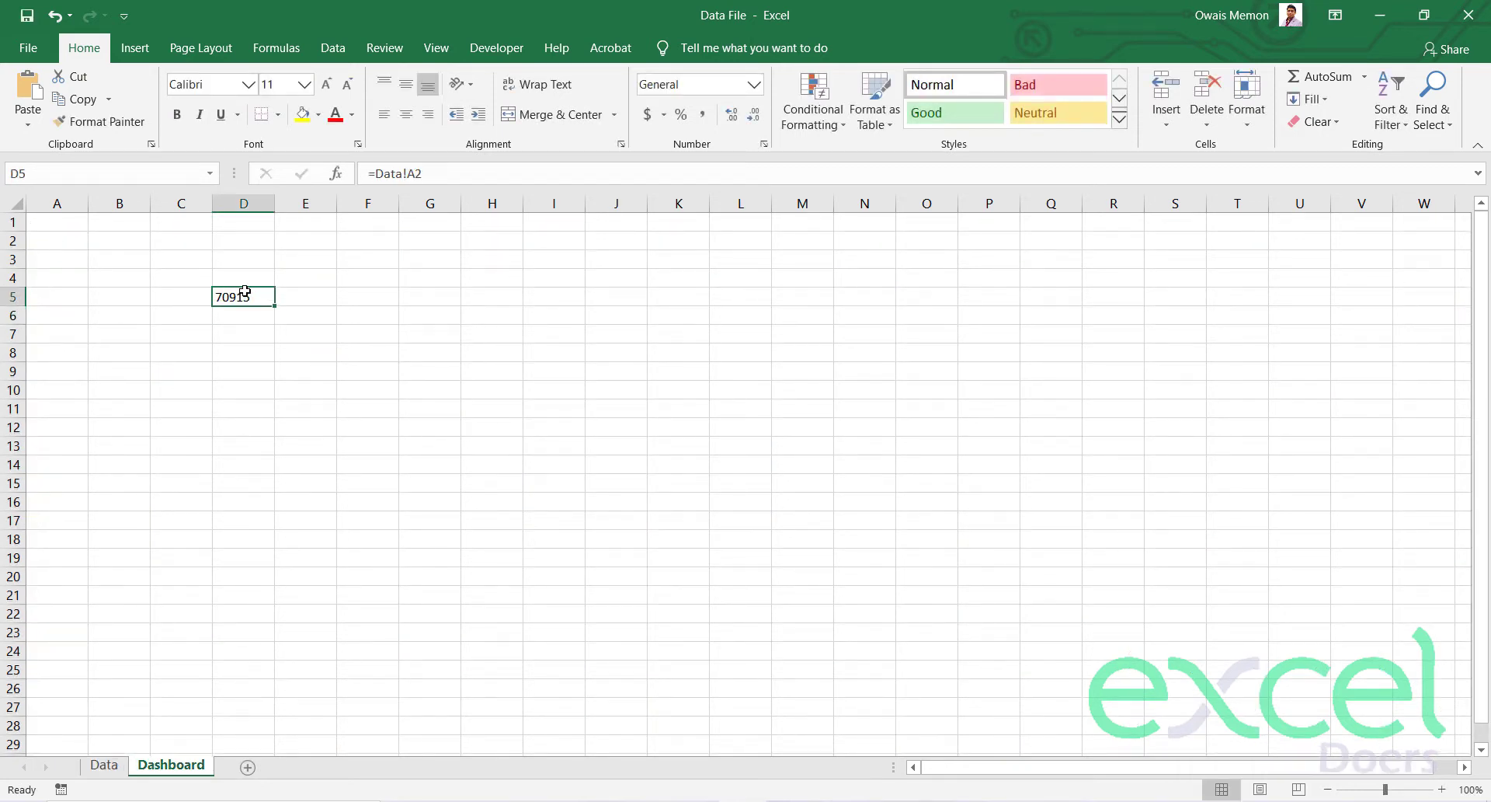
{"action": "left_click", "coordinate": [120, 294]}
{"action": "type", "text": "0"}
{"action": "key", "text": "Return"}
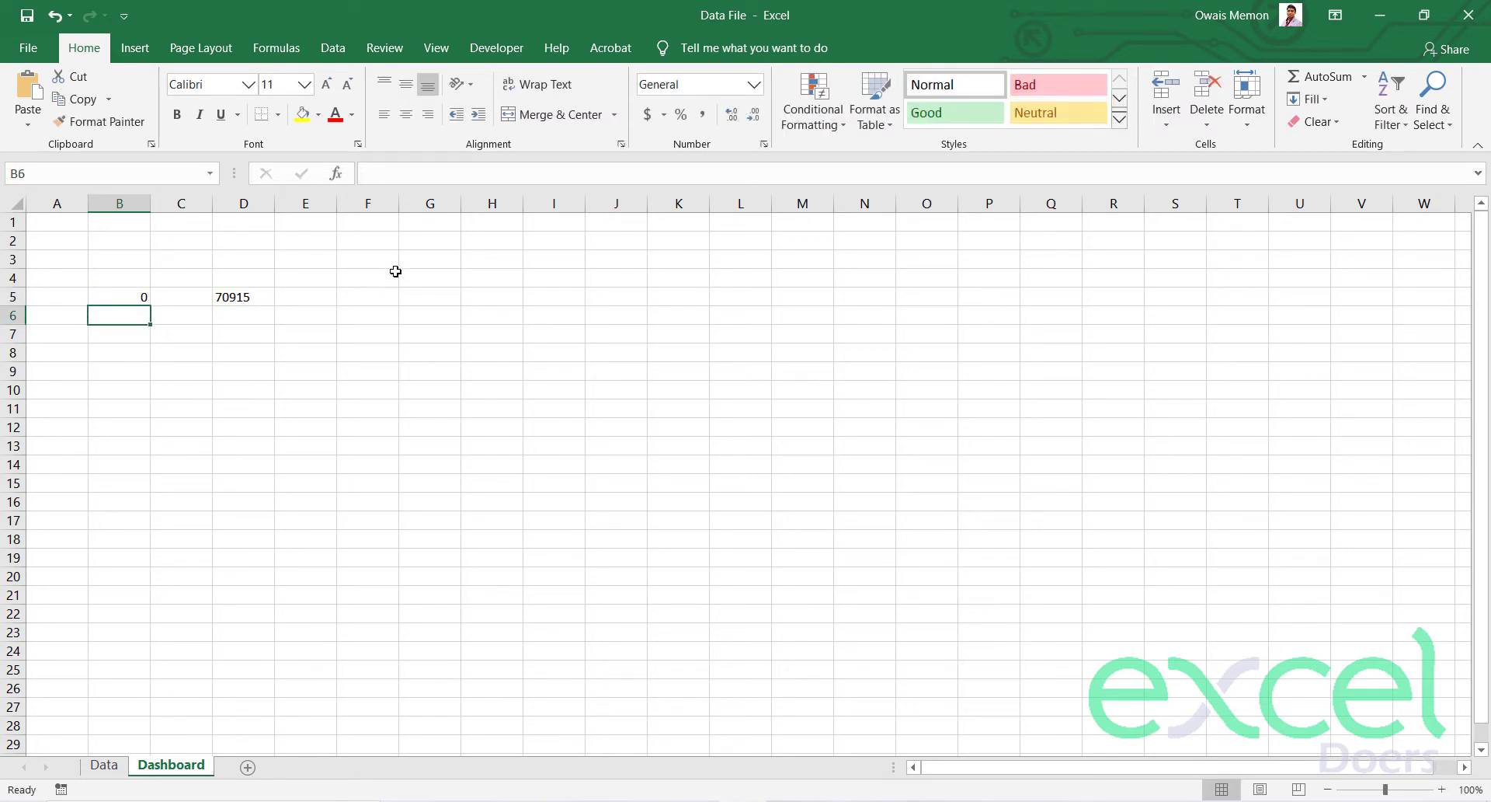
{"action": "left_click", "coordinate": [185, 294]}
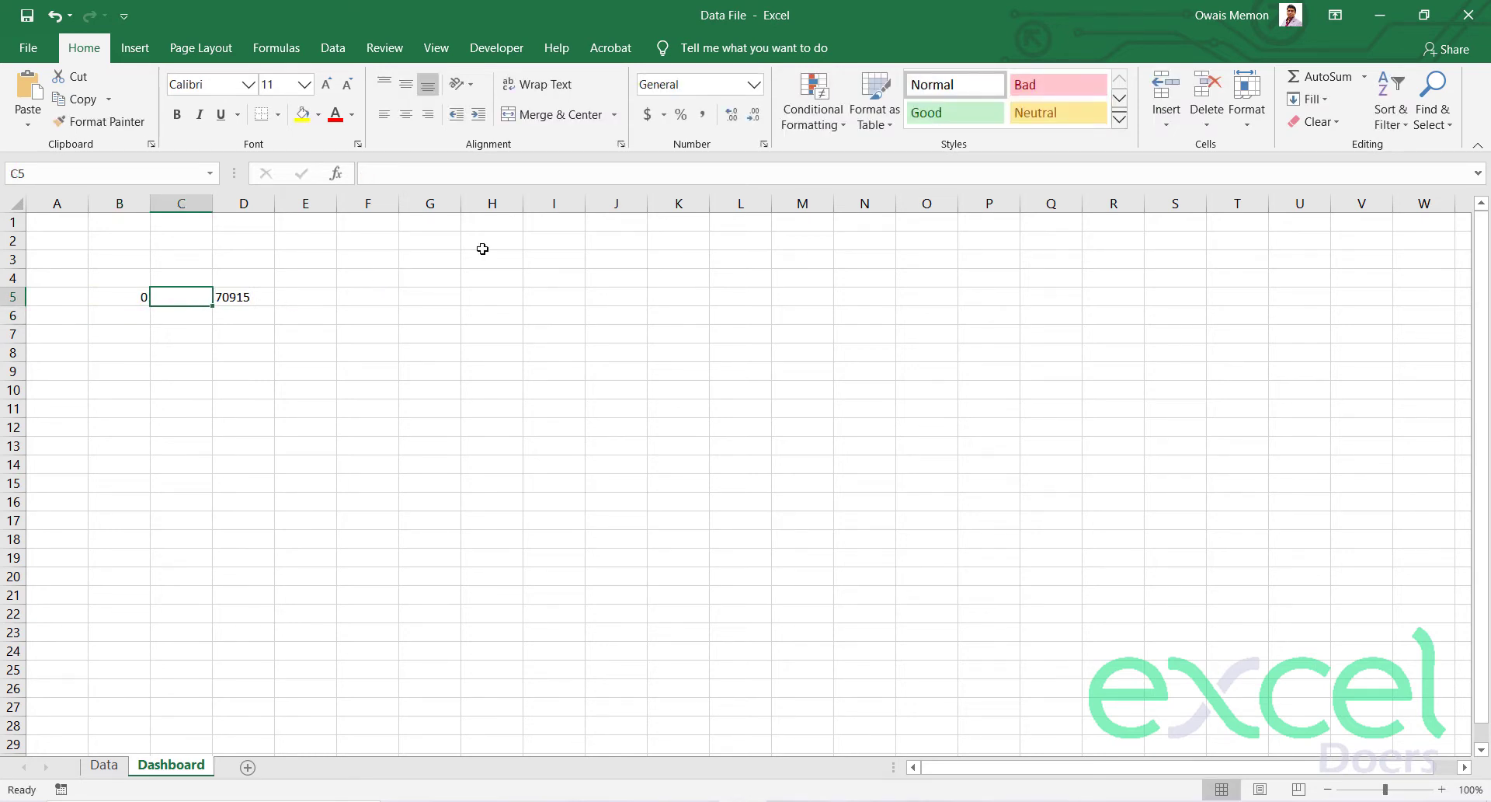
{"action": "type", "text": "1"}
{"action": "key", "text": "Return"}
Enter =C5+1 in C6 and copy it down through C24 to count to 20.
{"action": "type", "text": "="}
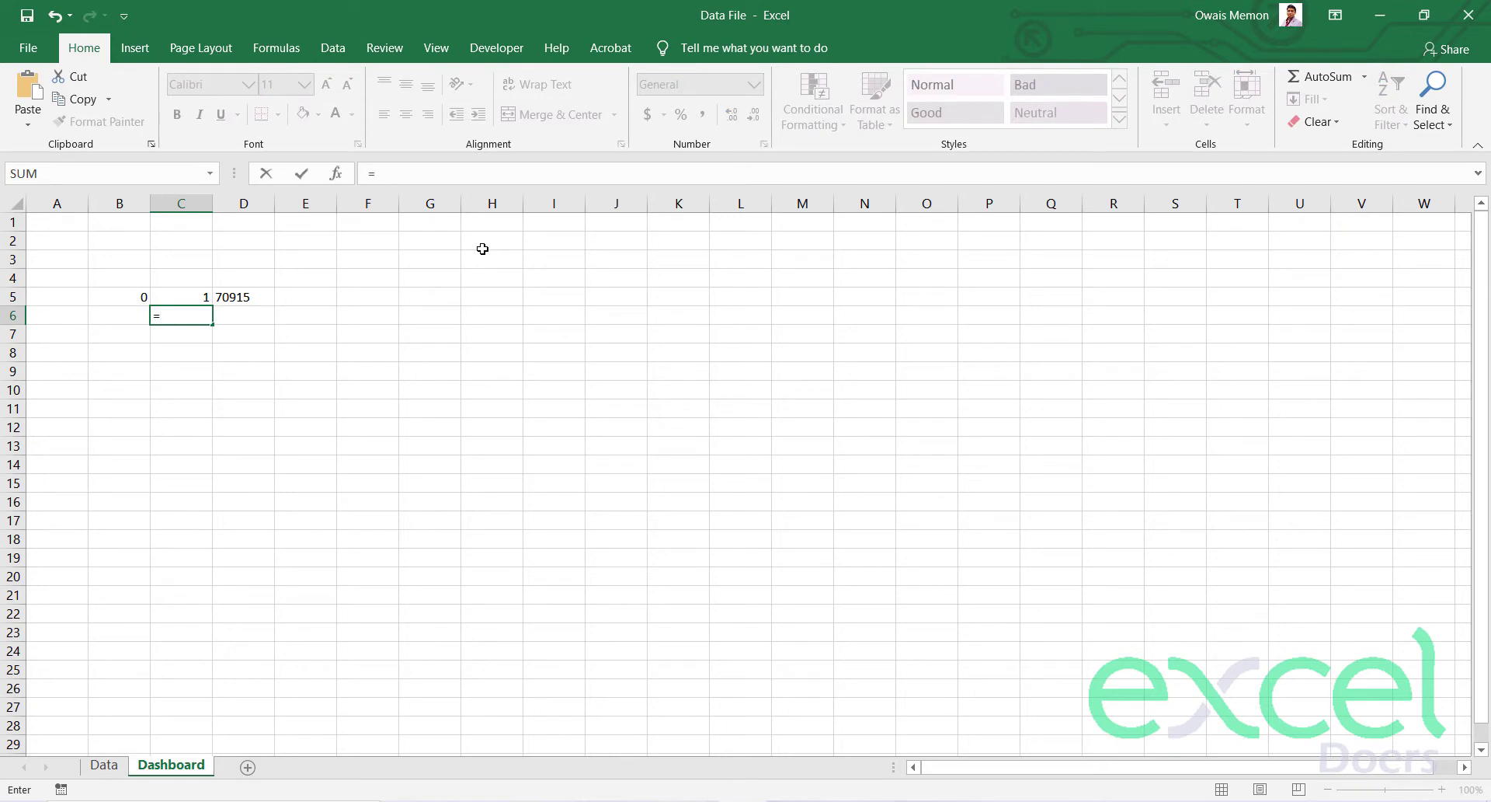
{"action": "key", "text": "Up"}
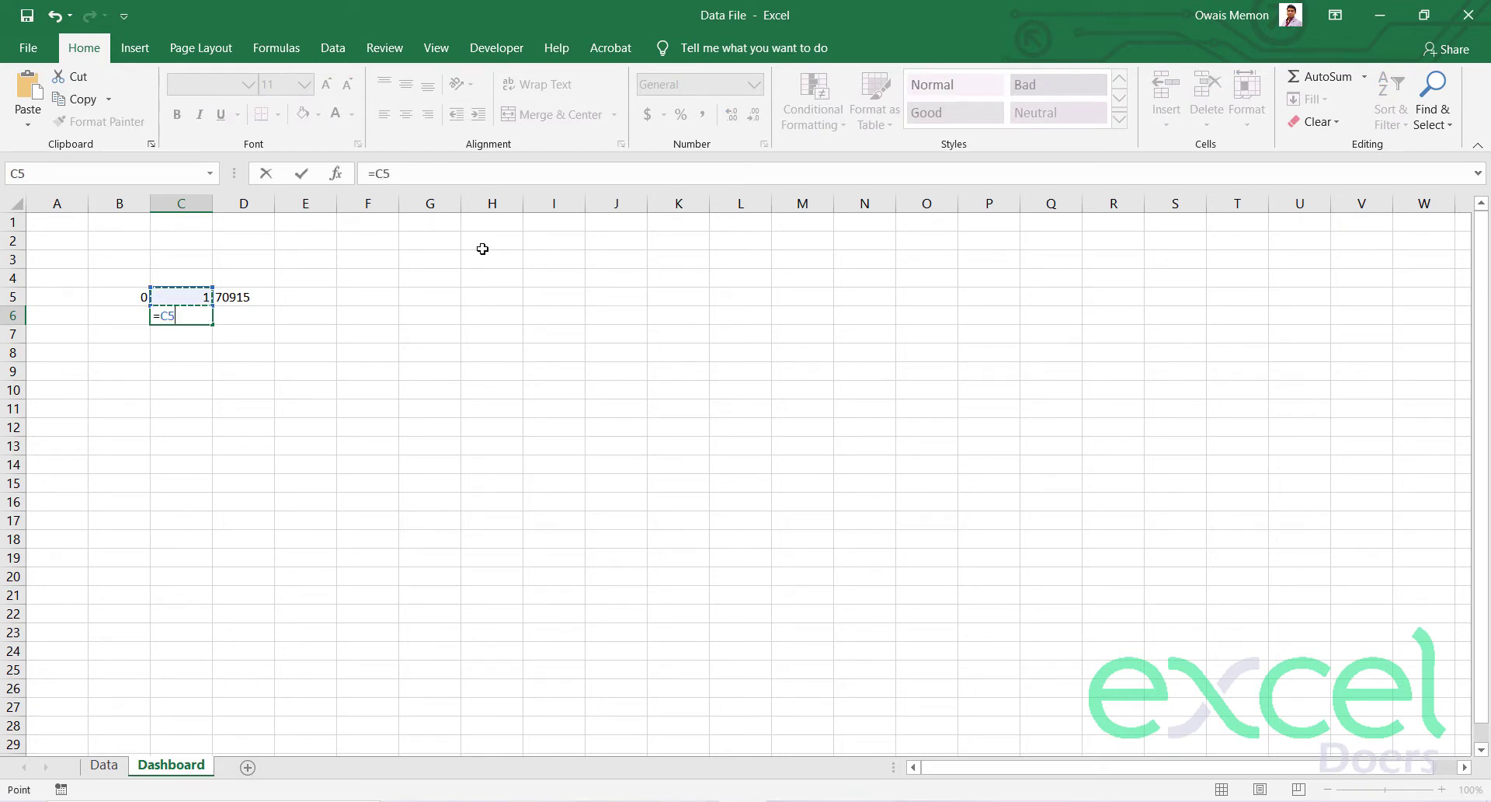
{"action": "type", "text": "+1"}
{"action": "key", "text": "Return"}
{"action": "key", "text": "Up"}
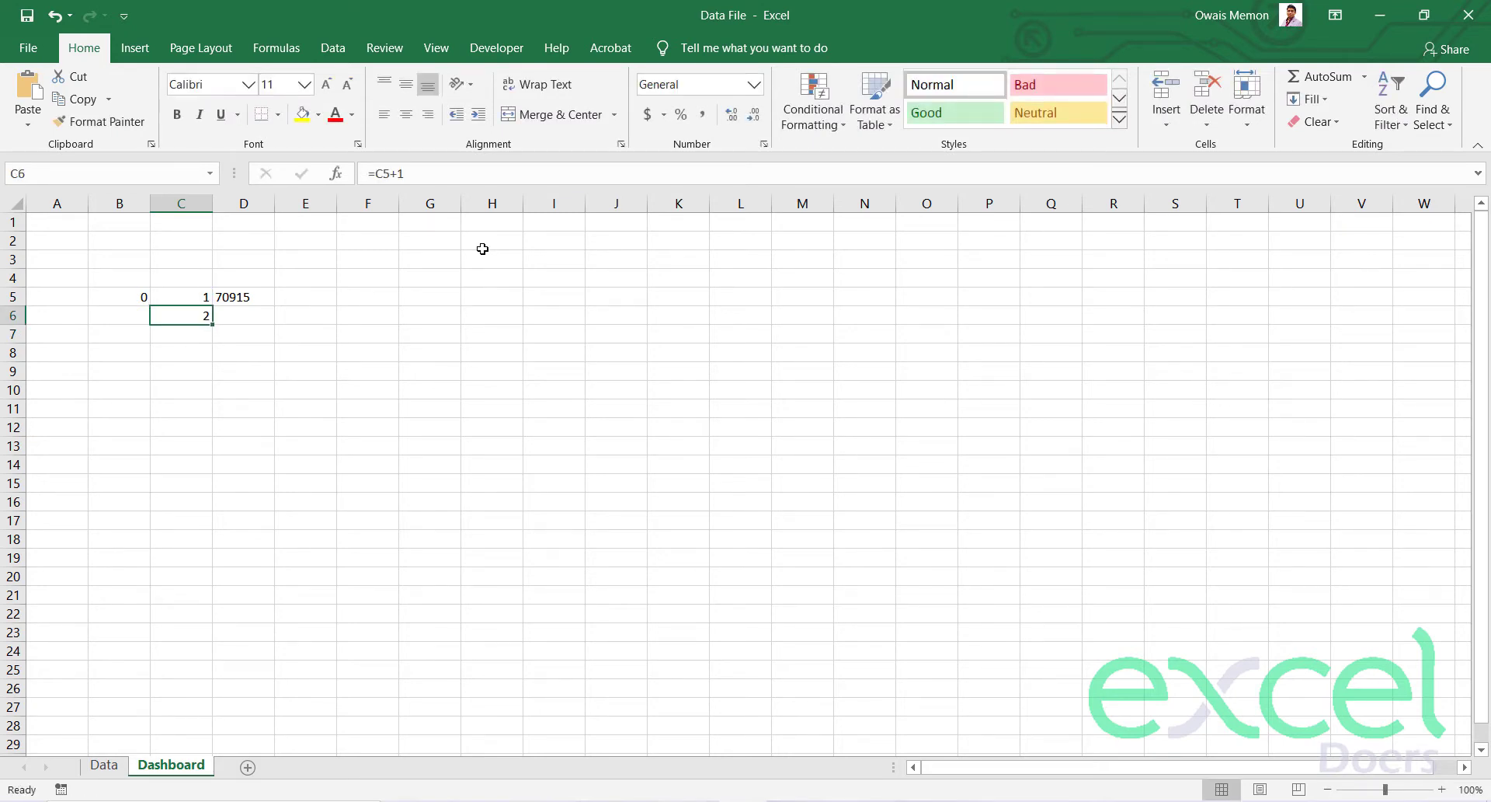
{"action": "key", "text": "ctrl+c"}
{"action": "key", "text": "shift+Down"}
{"action": "key", "text": "shift+Down"}
{"action": "key", "text": "shift+Down"}
{"action": "key", "text": "shift+Down"}
{"action": "key", "text": "shift+Down"}
{"action": "key", "text": "shift+Down"}
{"action": "key", "text": "ctrl+v"}
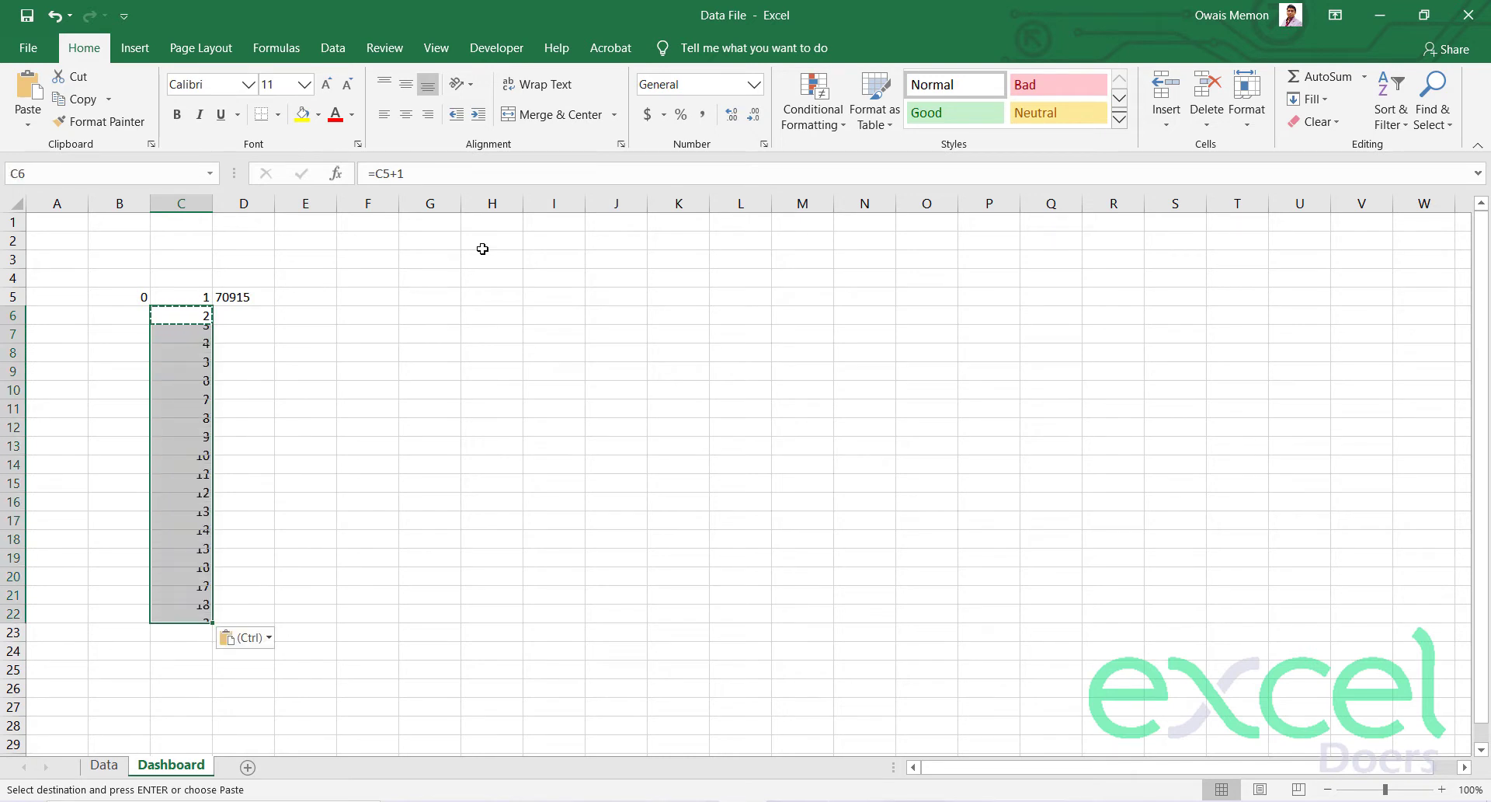
{"action": "key", "text": "shift+Down"}
{"action": "key", "text": "shift+Down"}
{"action": "key", "text": "ctrl+v"}
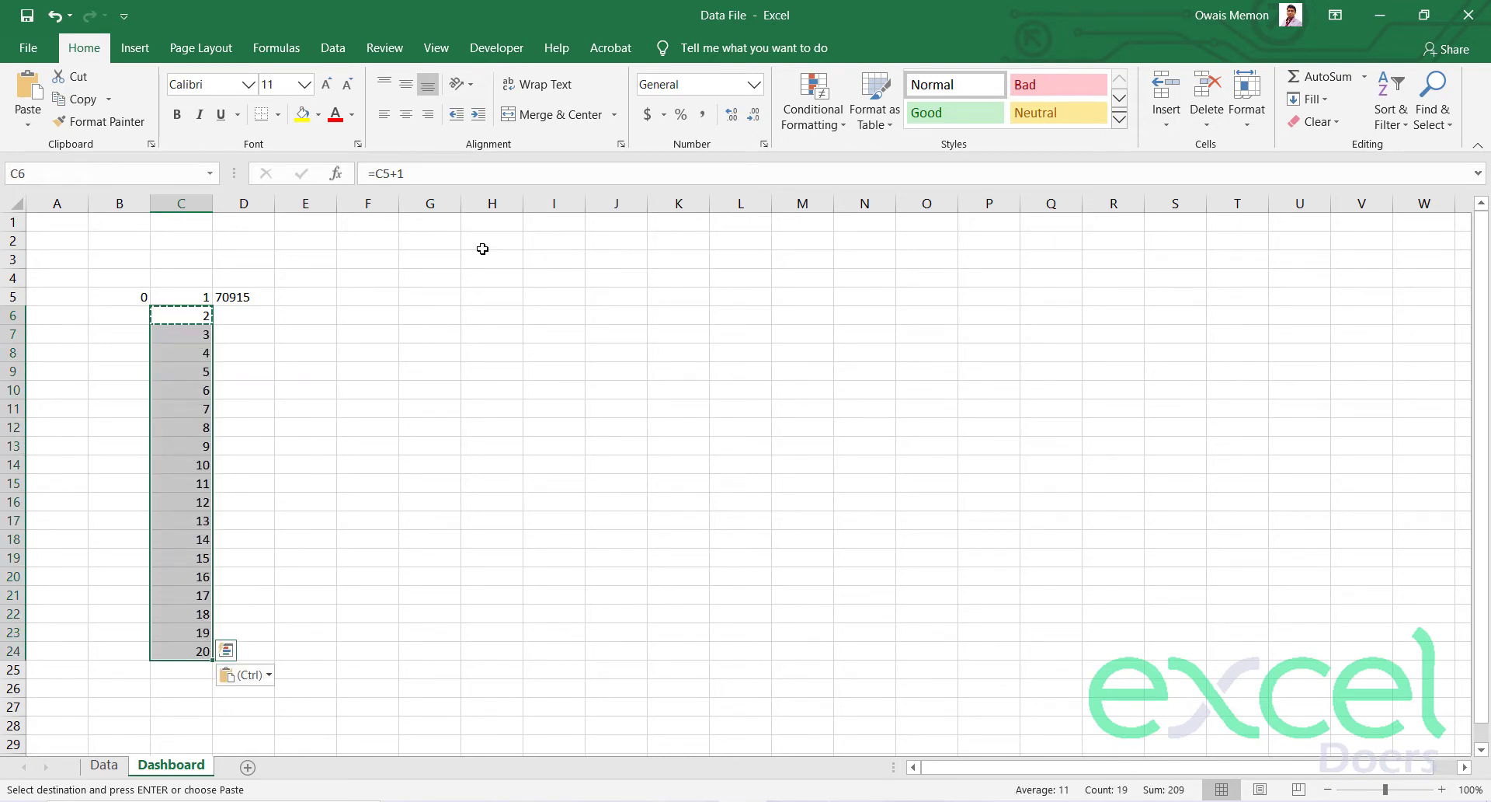
{"action": "key", "text": "Right"}
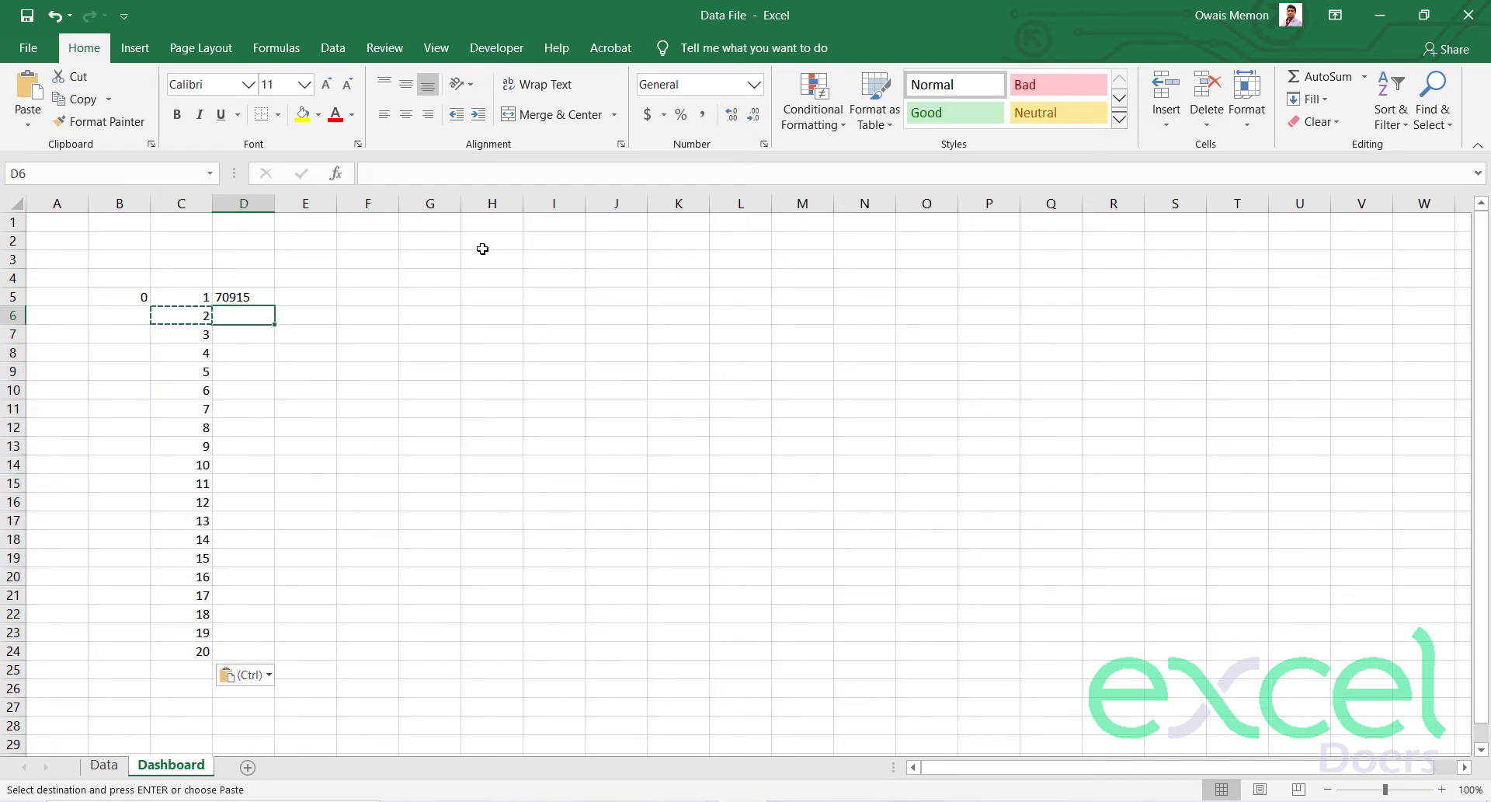
{"action": "left_click", "coordinate": [124, 295]}
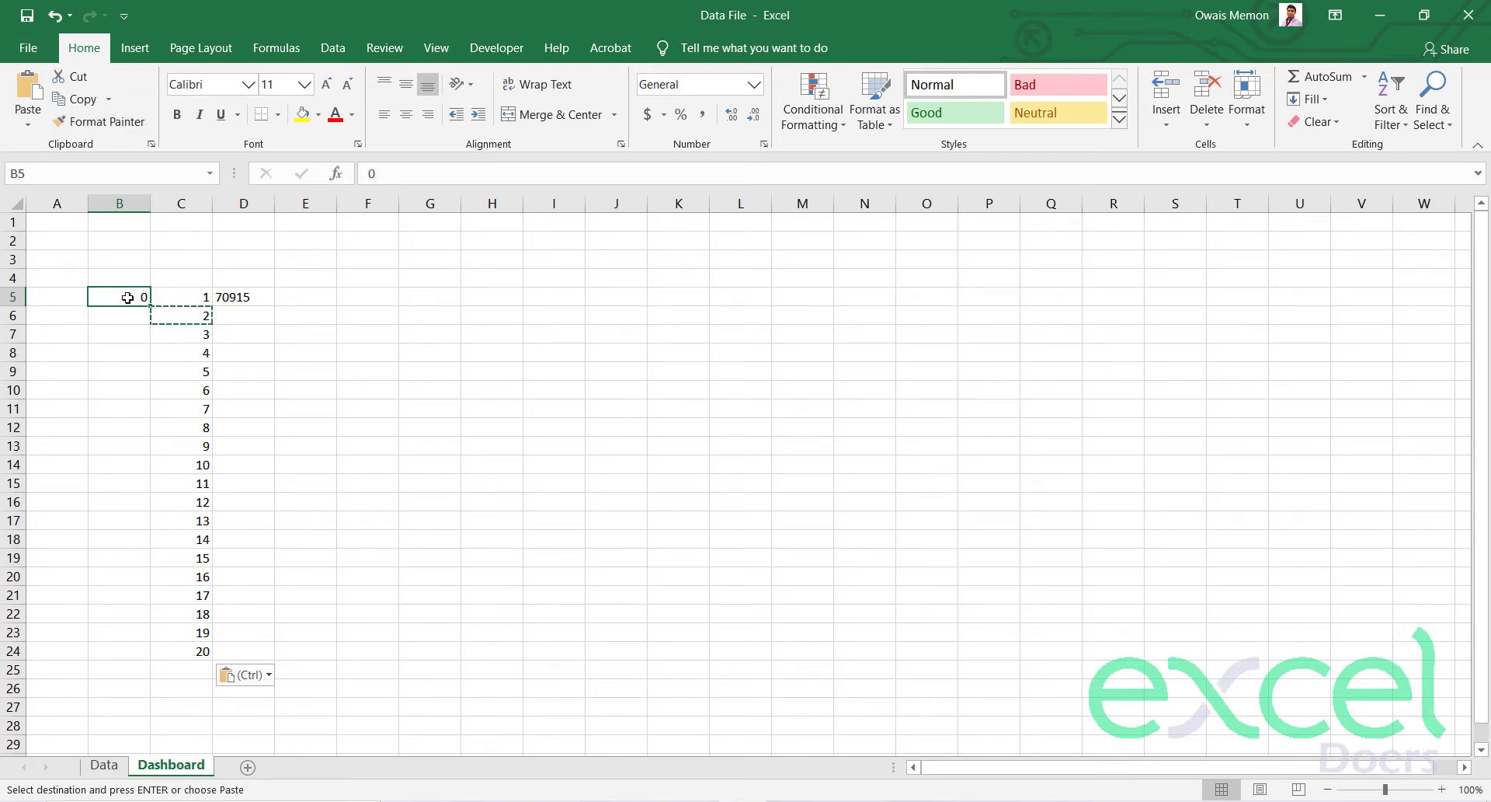
{"action": "key", "text": "Escape"}
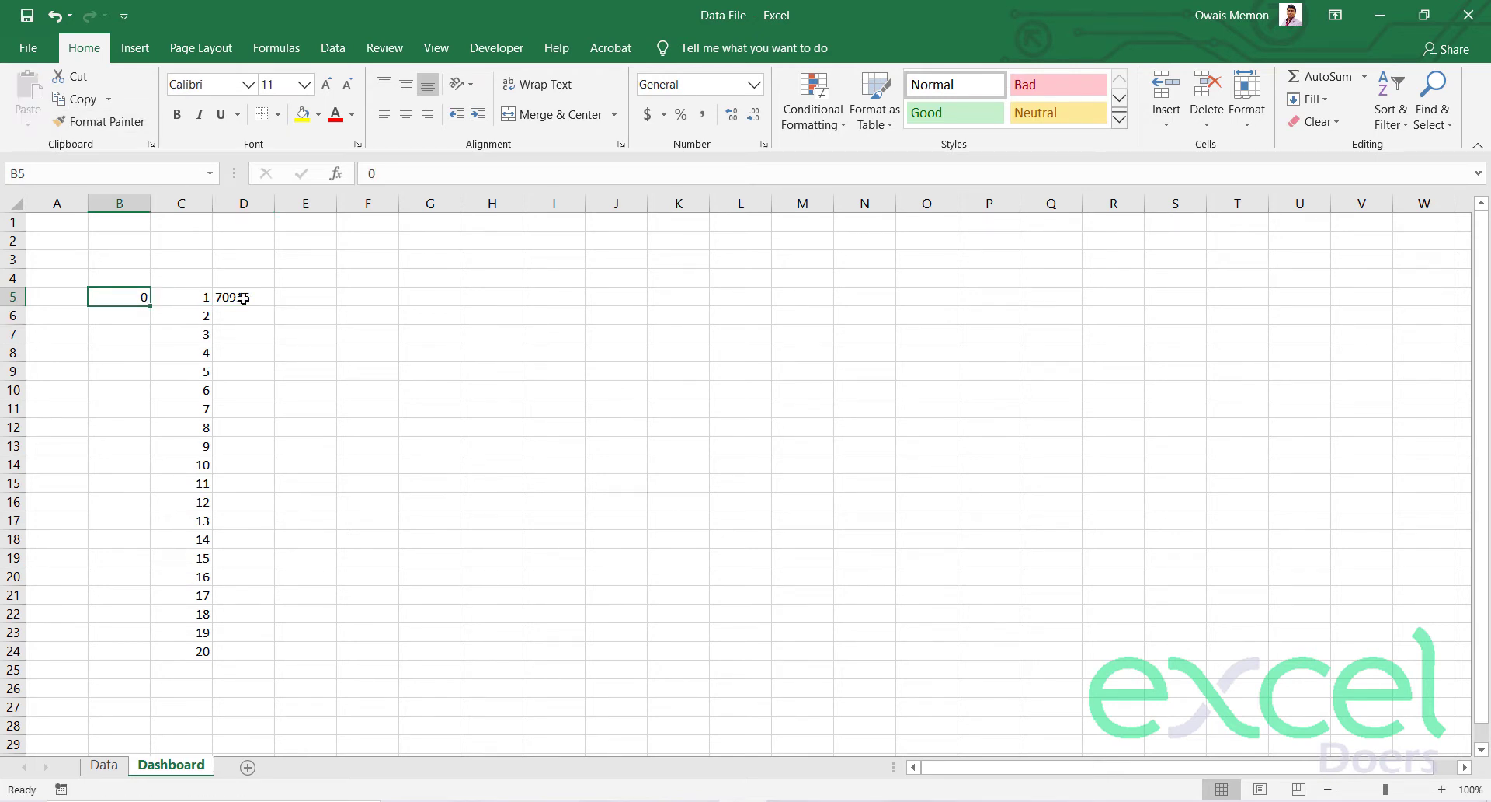
Begin an OFFSET edit in D5, cancel it, and change the counter start in C5 to 0.
{"action": "double_click", "coordinate": [244, 298]}
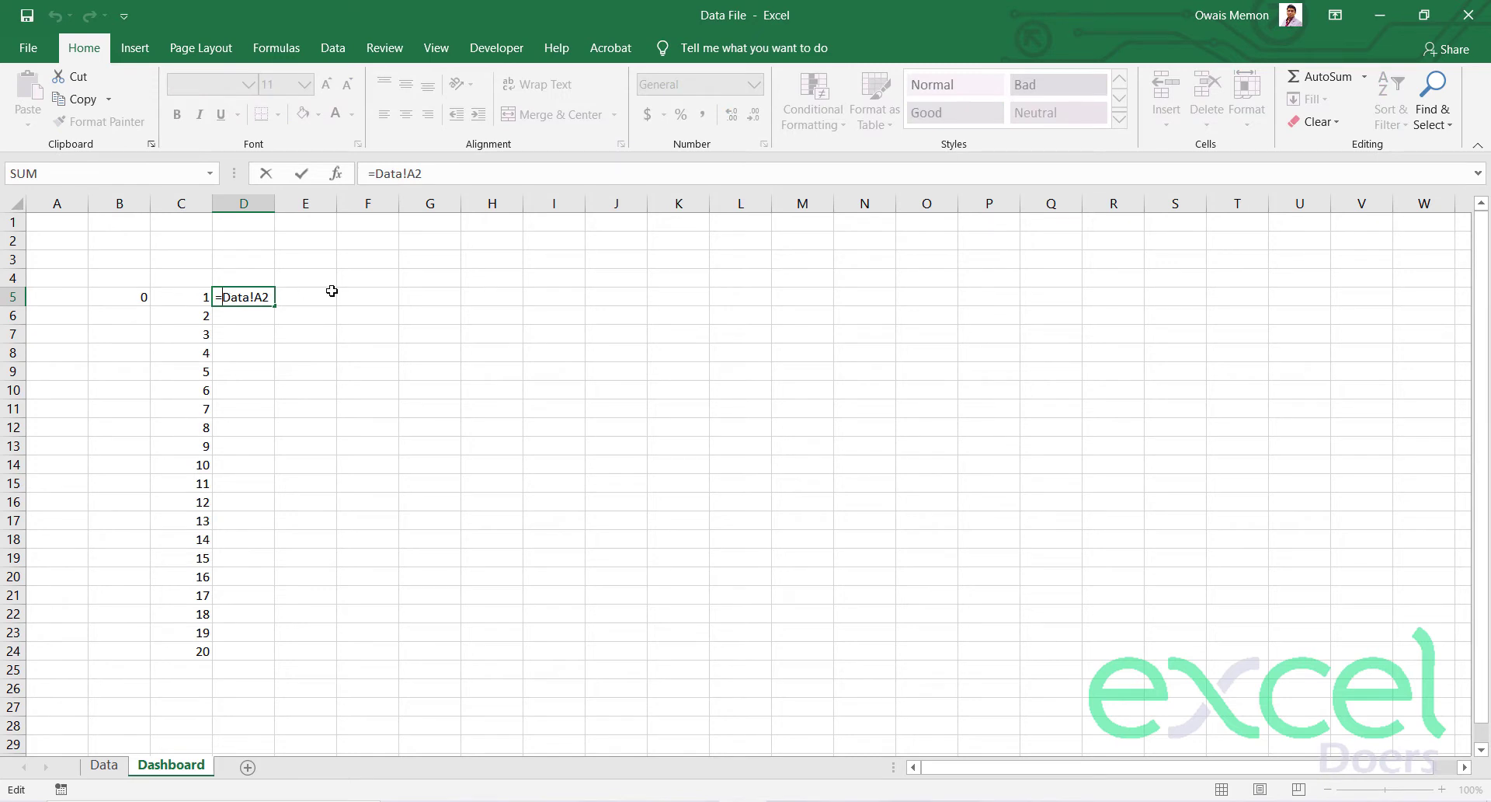
{"action": "key", "text": "Left"}
{"action": "key", "text": "Left"}
{"action": "key", "text": "Left"}
{"action": "type", "text": "off"}
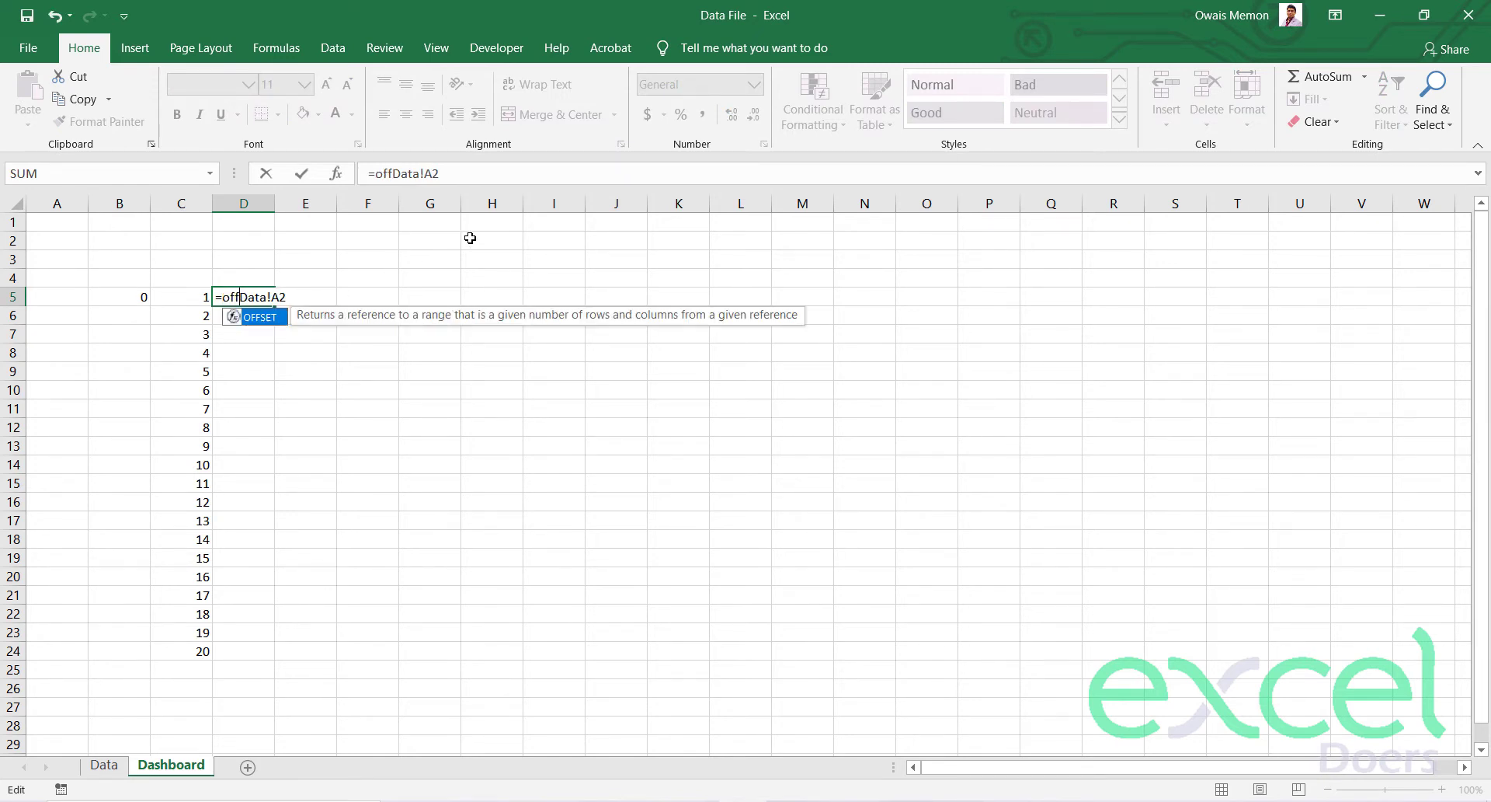
{"action": "key", "text": "Tab"}
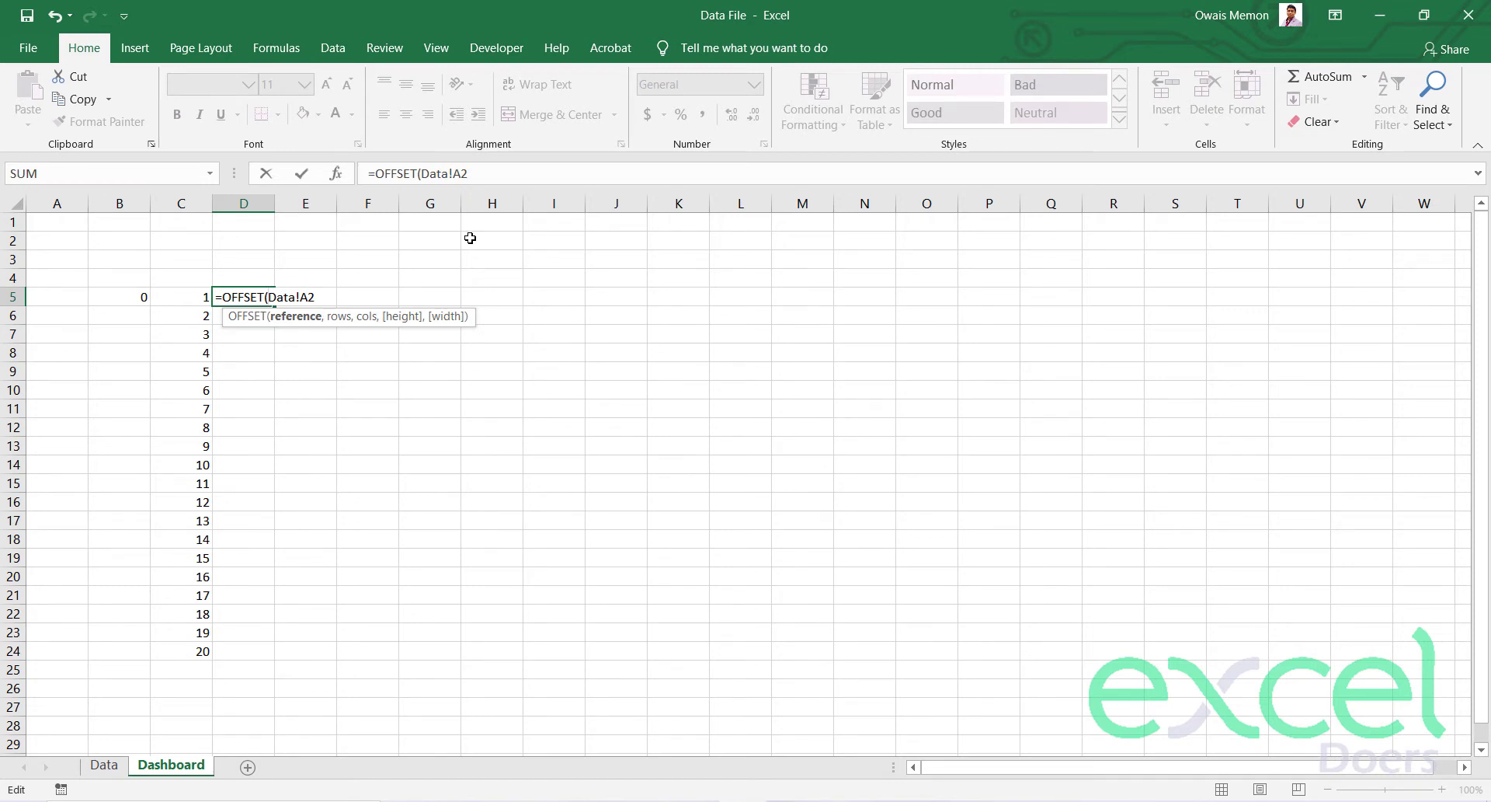
{"action": "key", "text": "Escape"}
{"action": "left_click", "coordinate": [195, 293]}
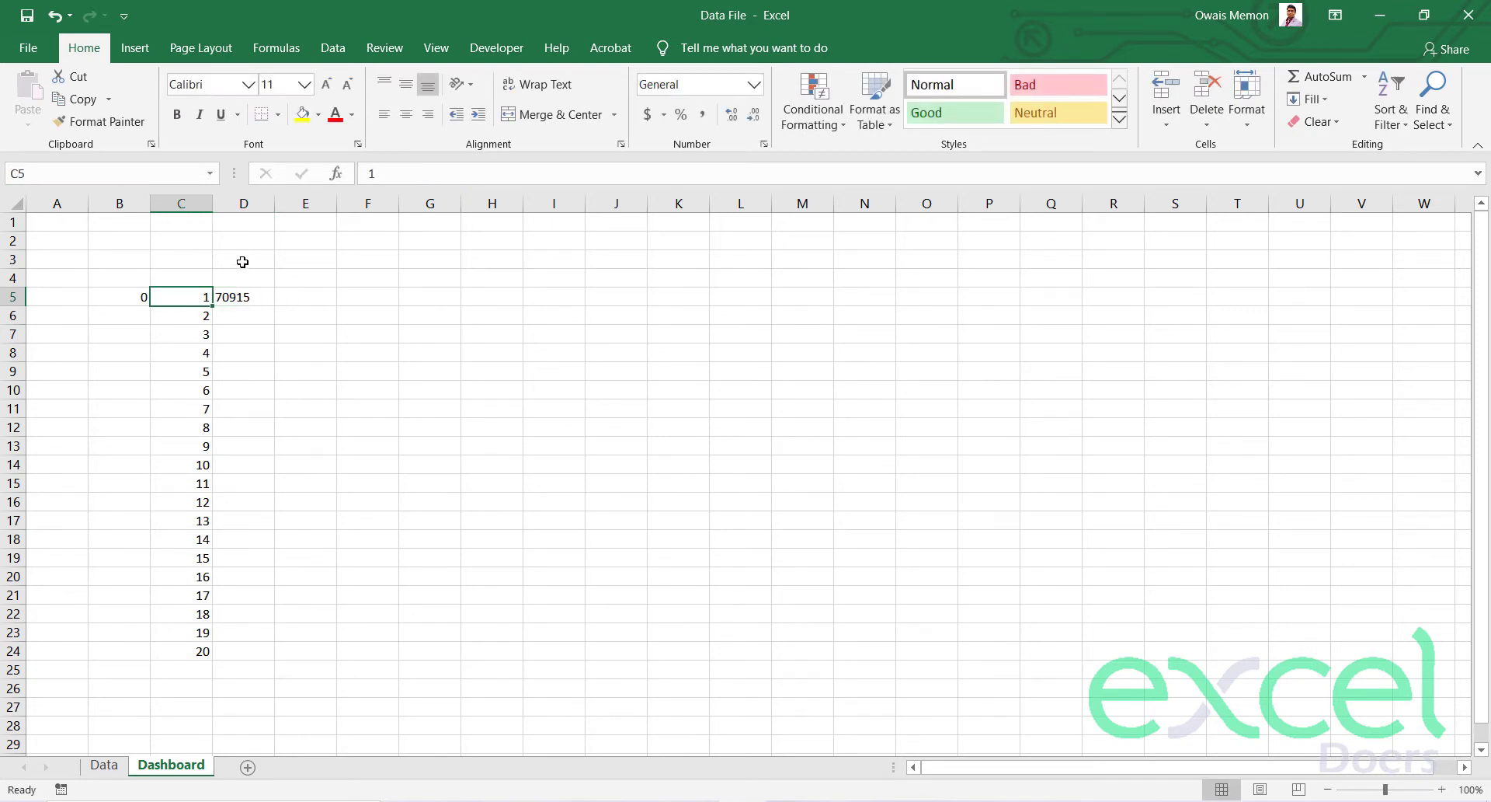
{"action": "type", "text": "0"}
{"action": "key", "text": "Return"}
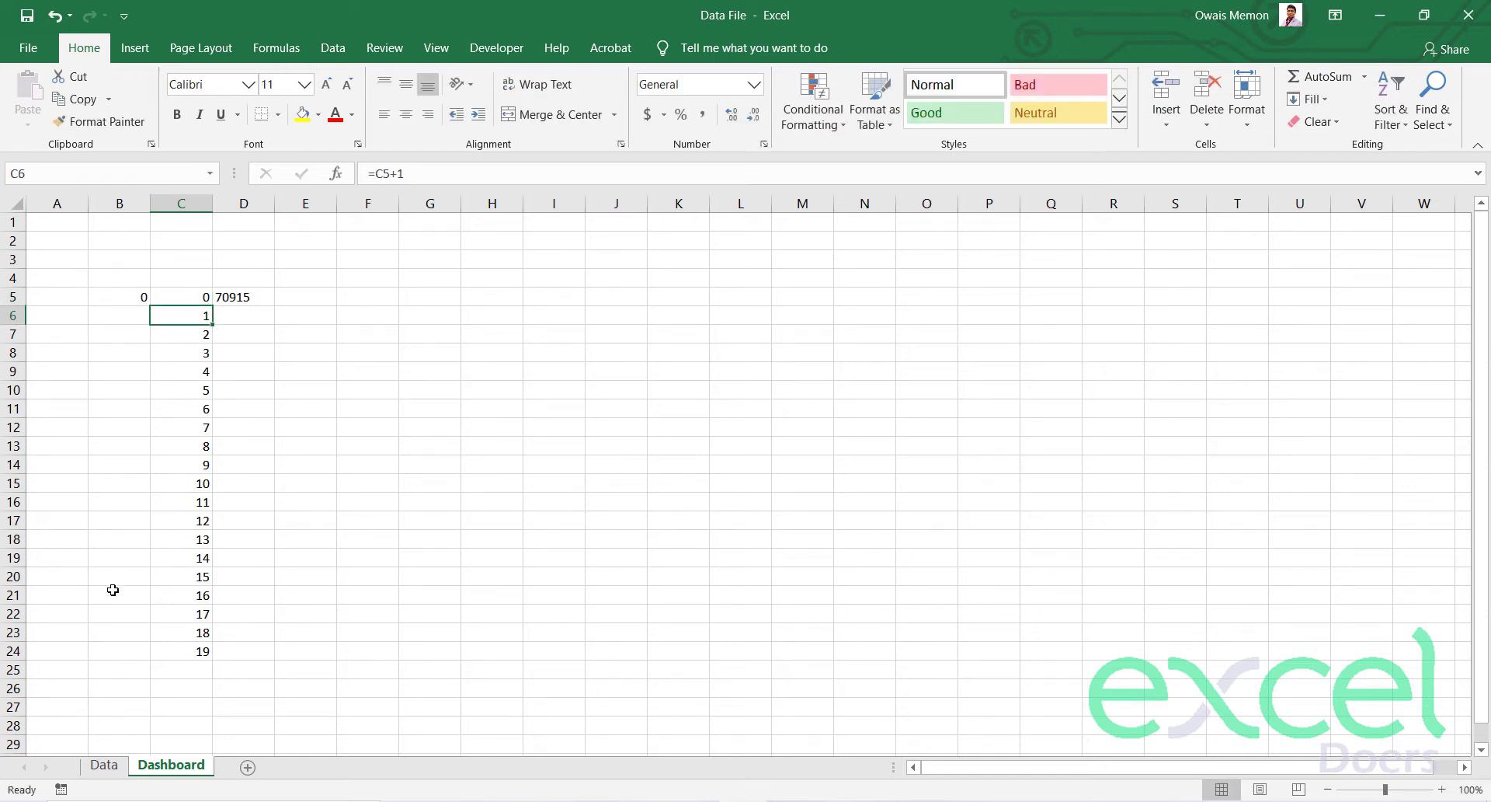
Rewrite D5 as =OFFSET(Data!A2,B5,0).
{"action": "left_click", "coordinate": [186, 298]}
{"action": "key", "text": "ctrl+shift+Down"}
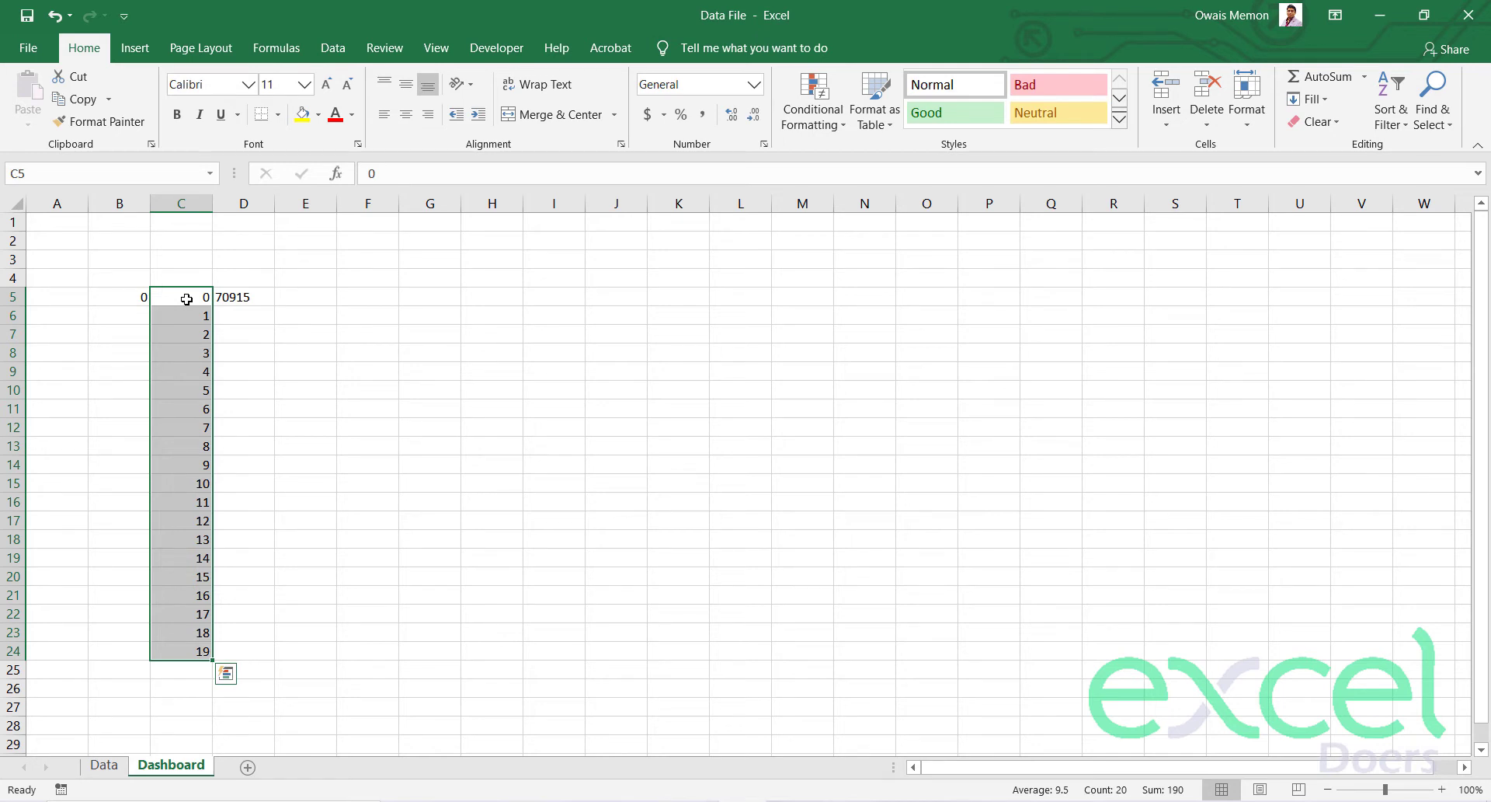
{"action": "key", "text": "Right"}
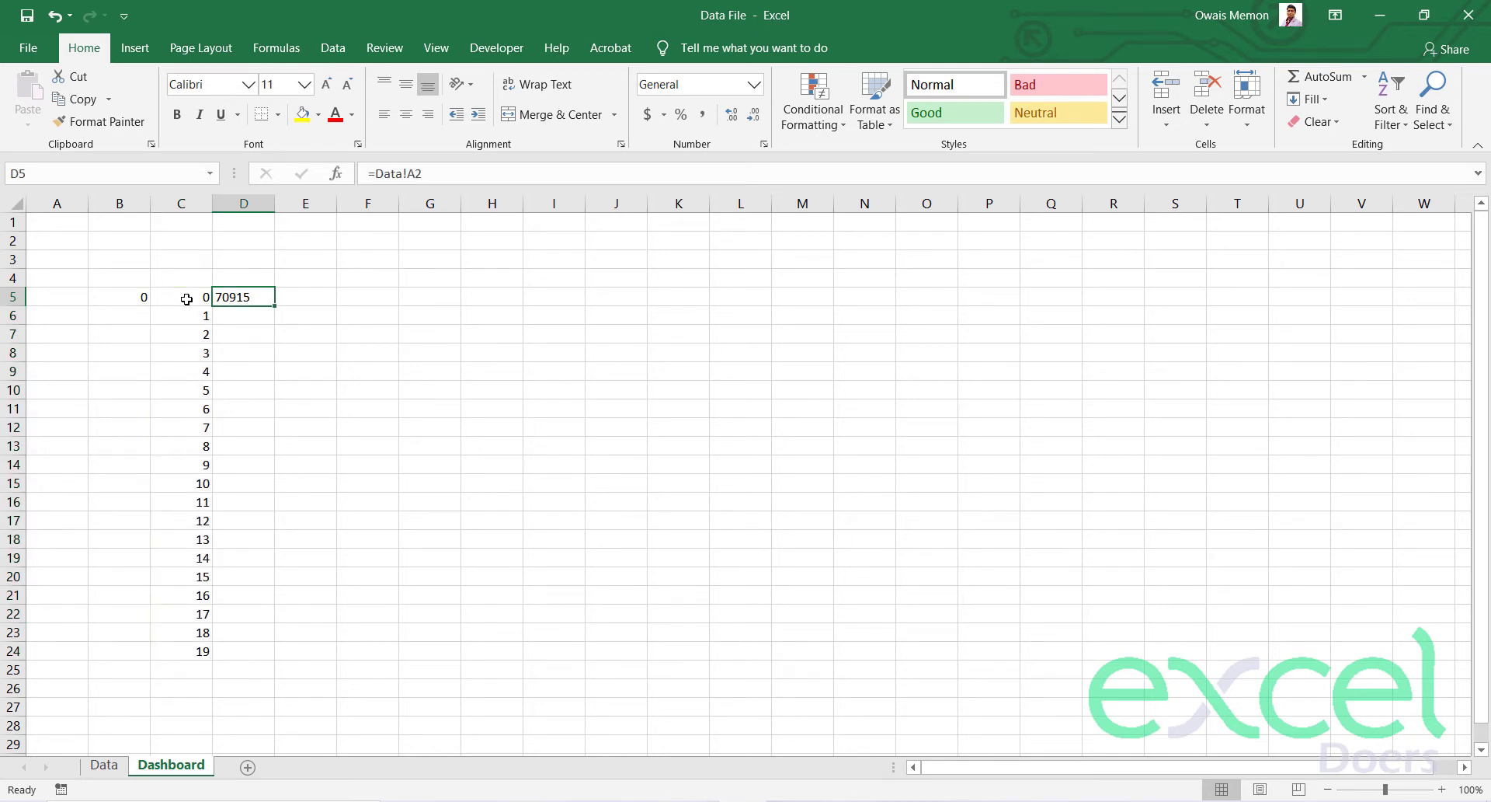
{"action": "key", "text": "F2"}
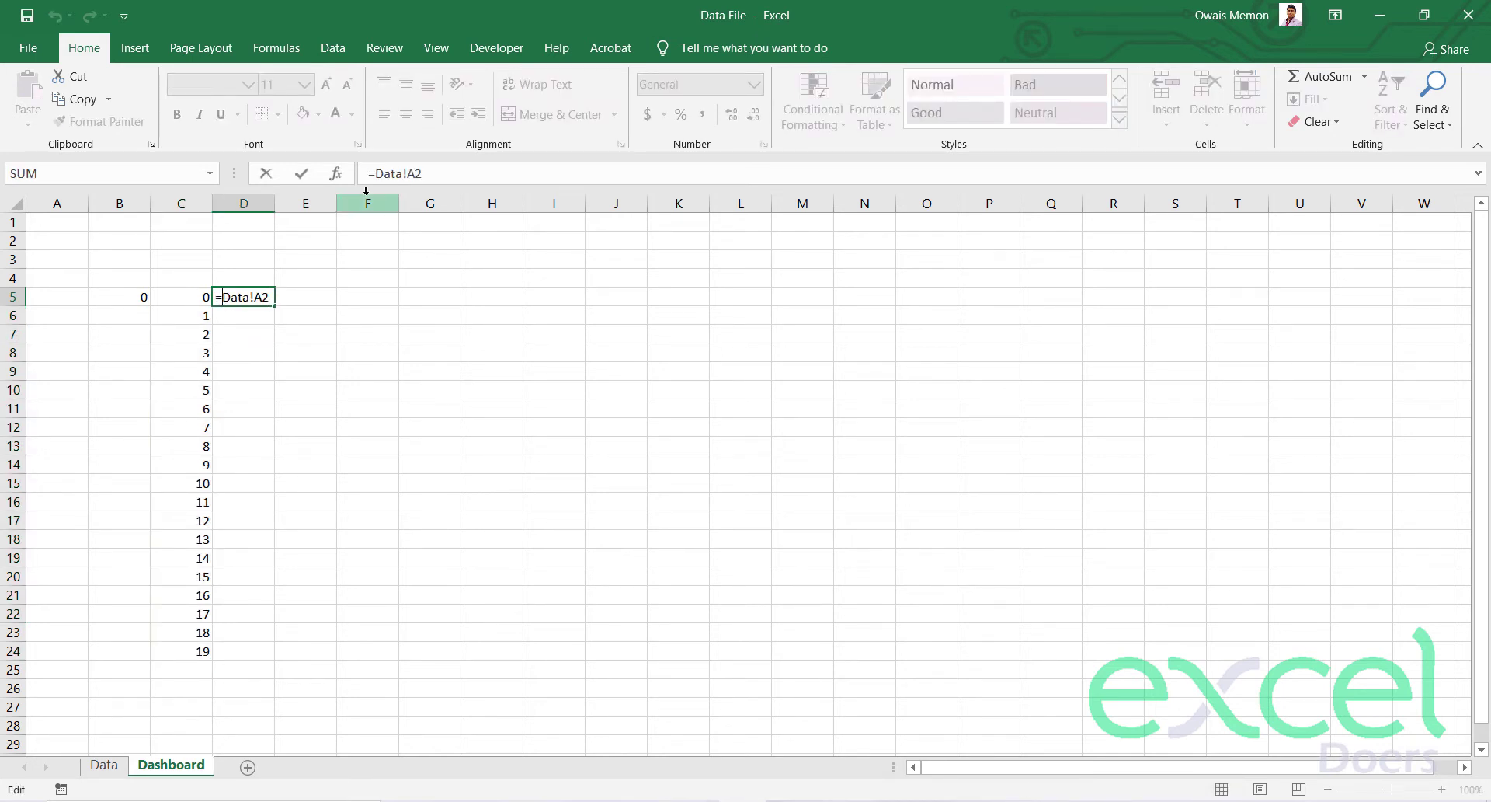
{"action": "type", "text": "O"}
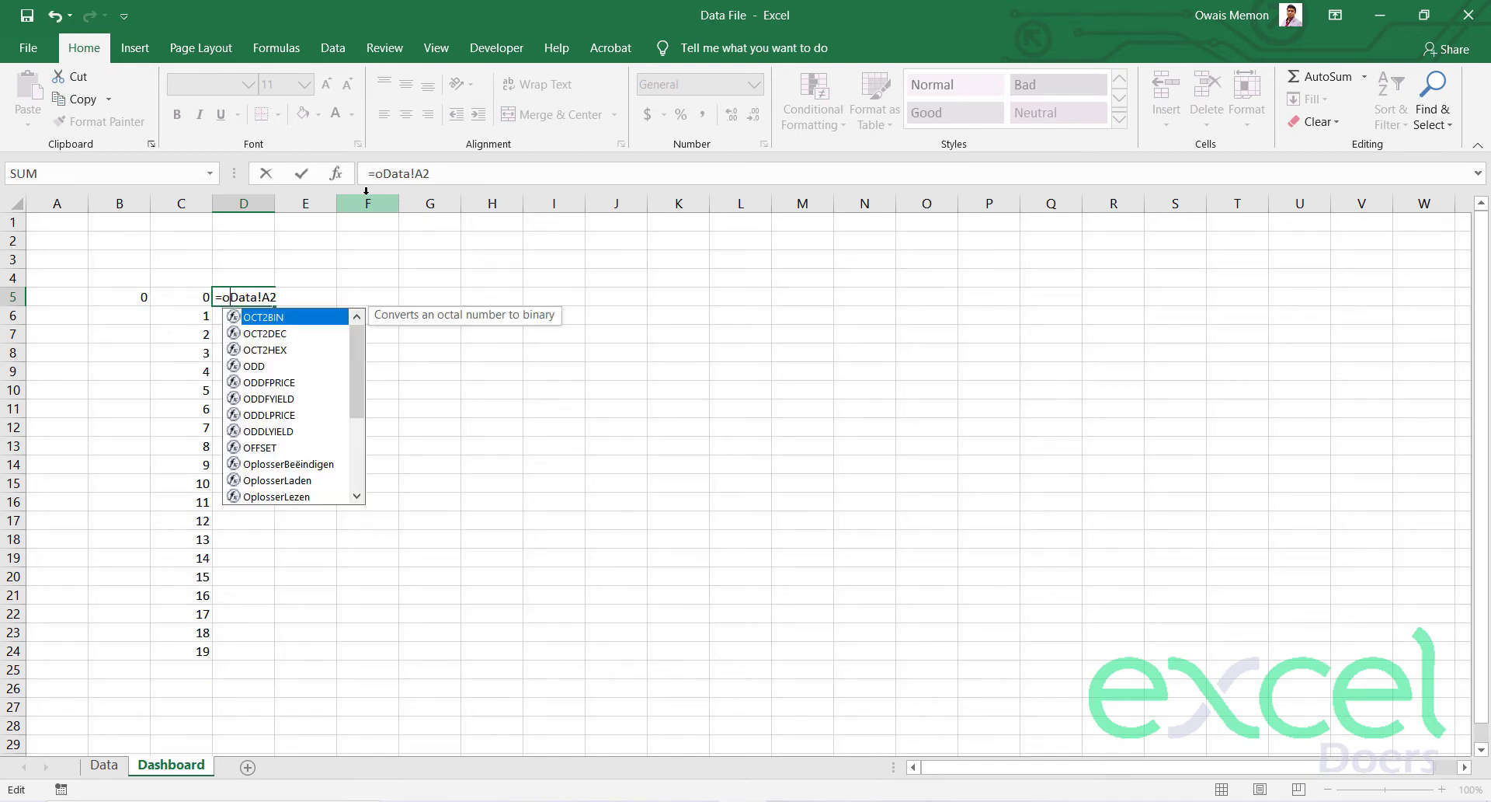
{"action": "type", "text": "FFSET(Data!A2"}
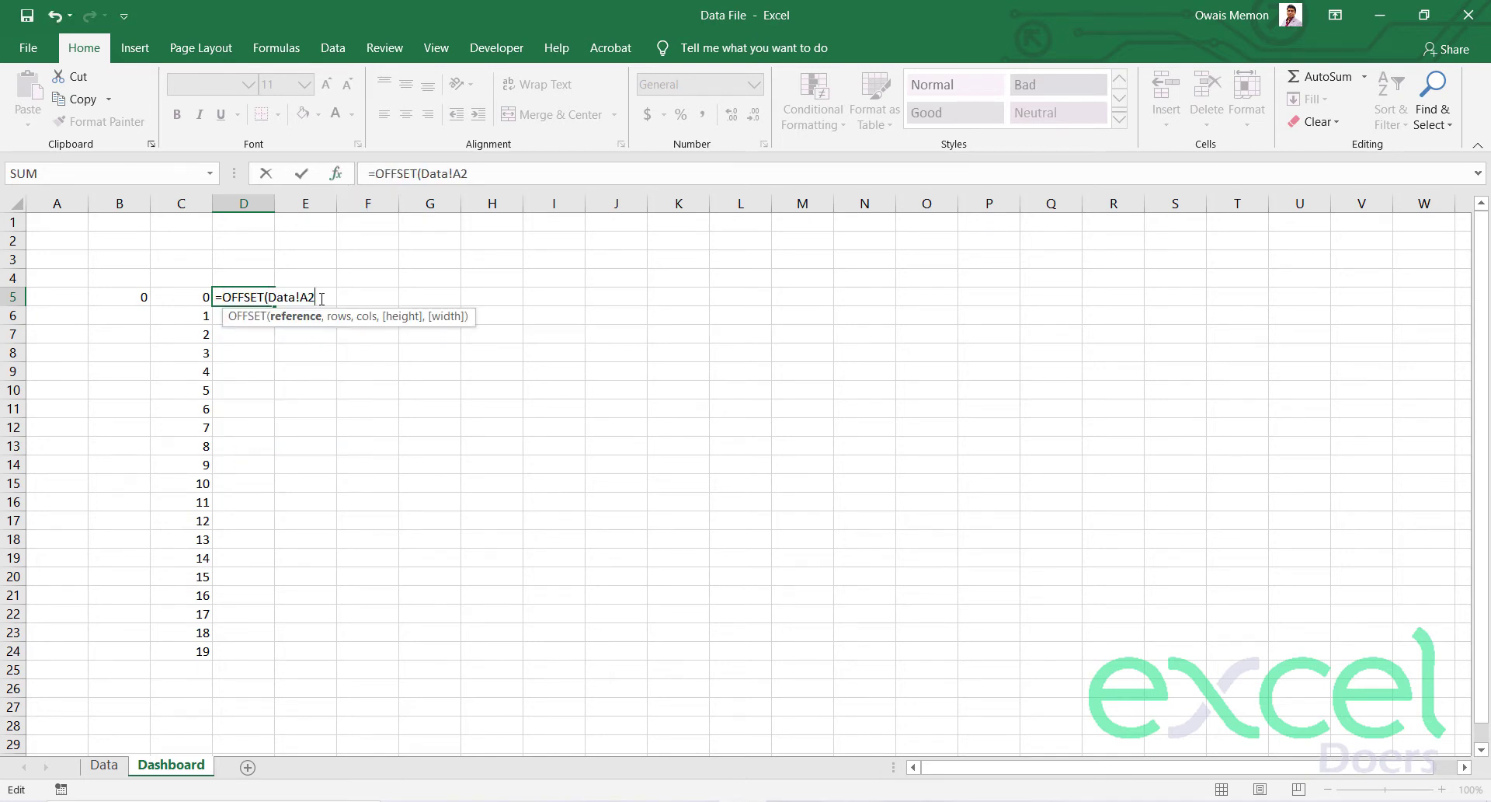
{"action": "type", "text": ","}
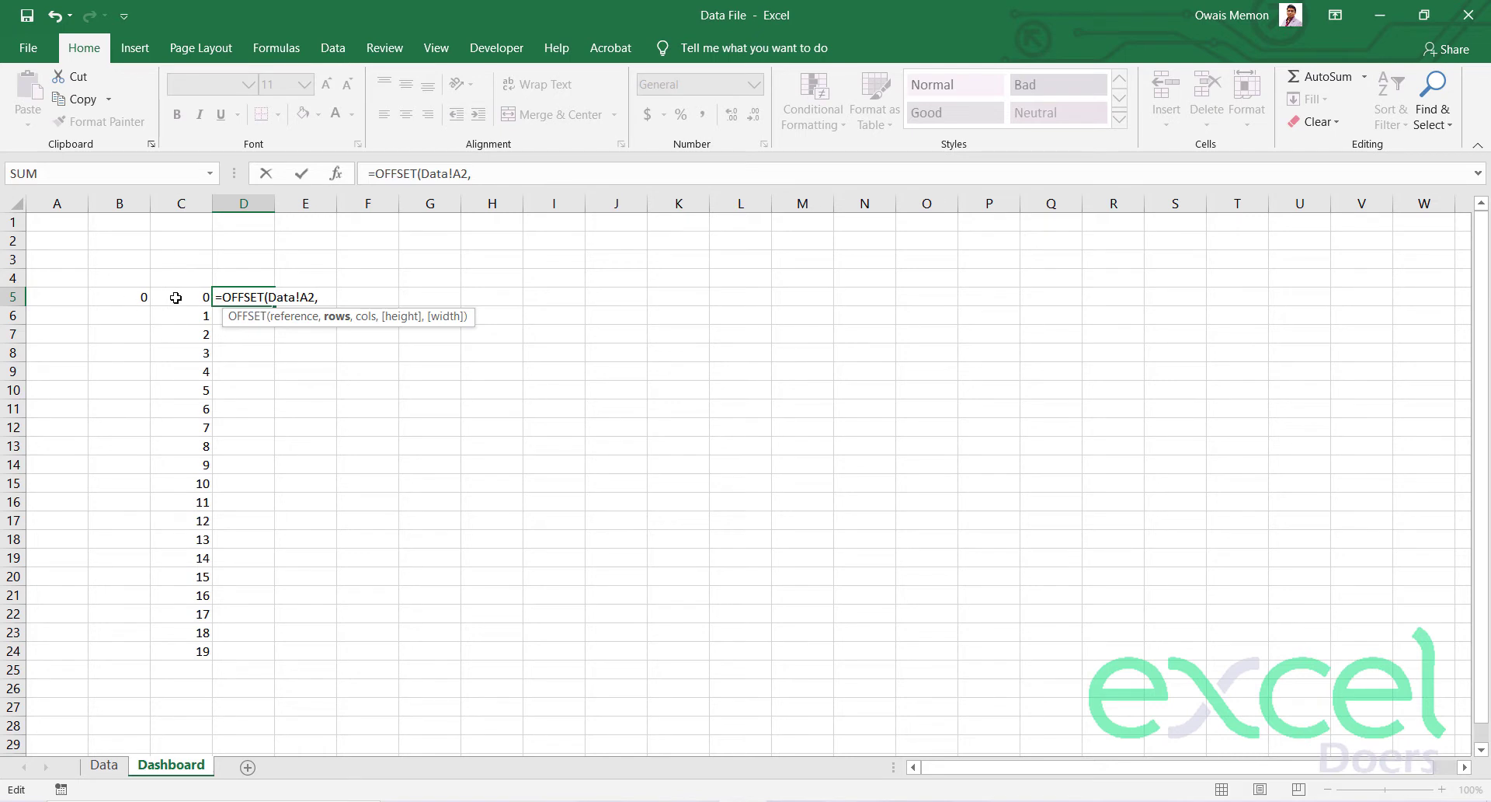
{"action": "left_click", "coordinate": [122, 300]}
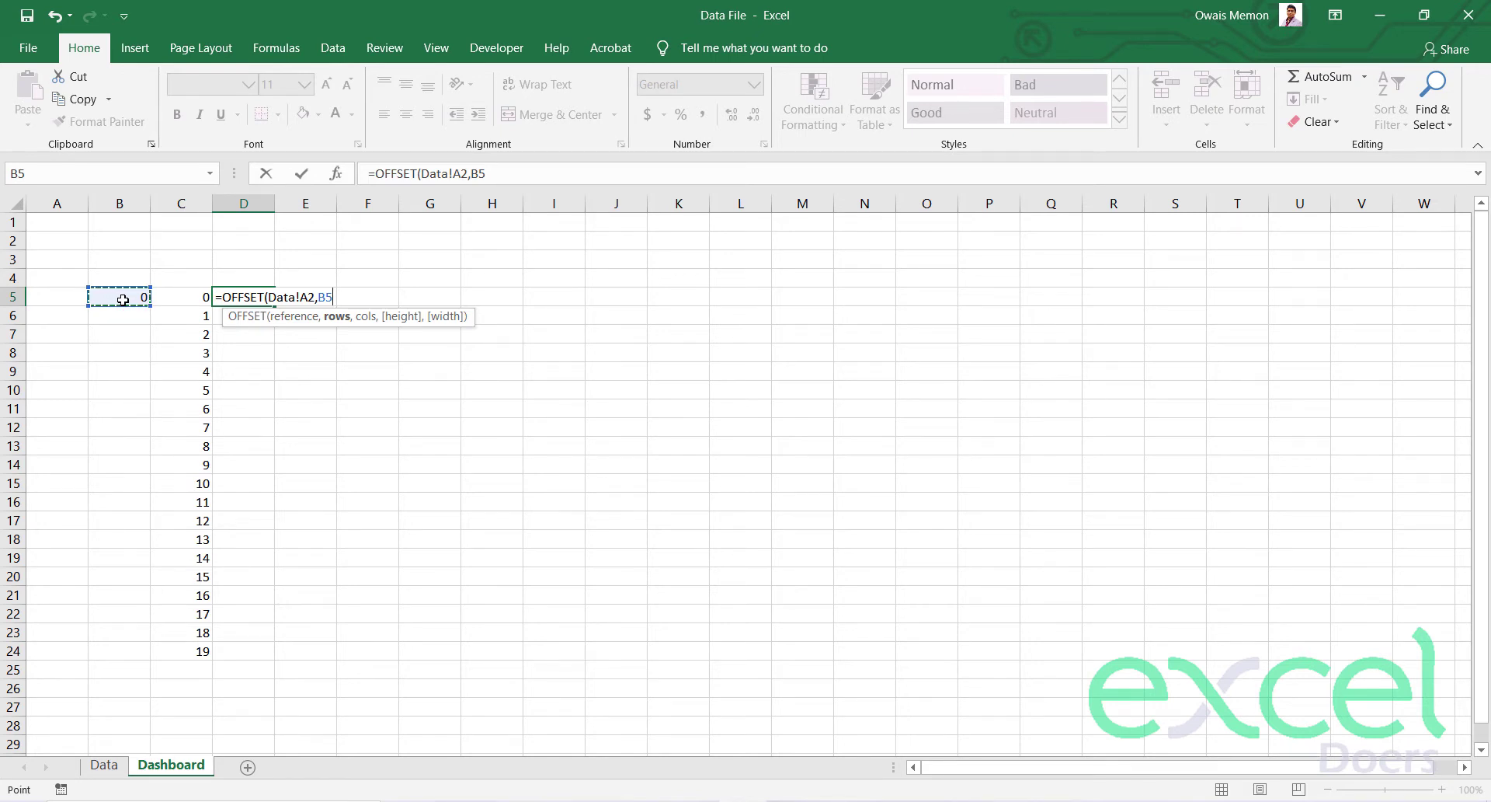
{"action": "type", "text": ","}
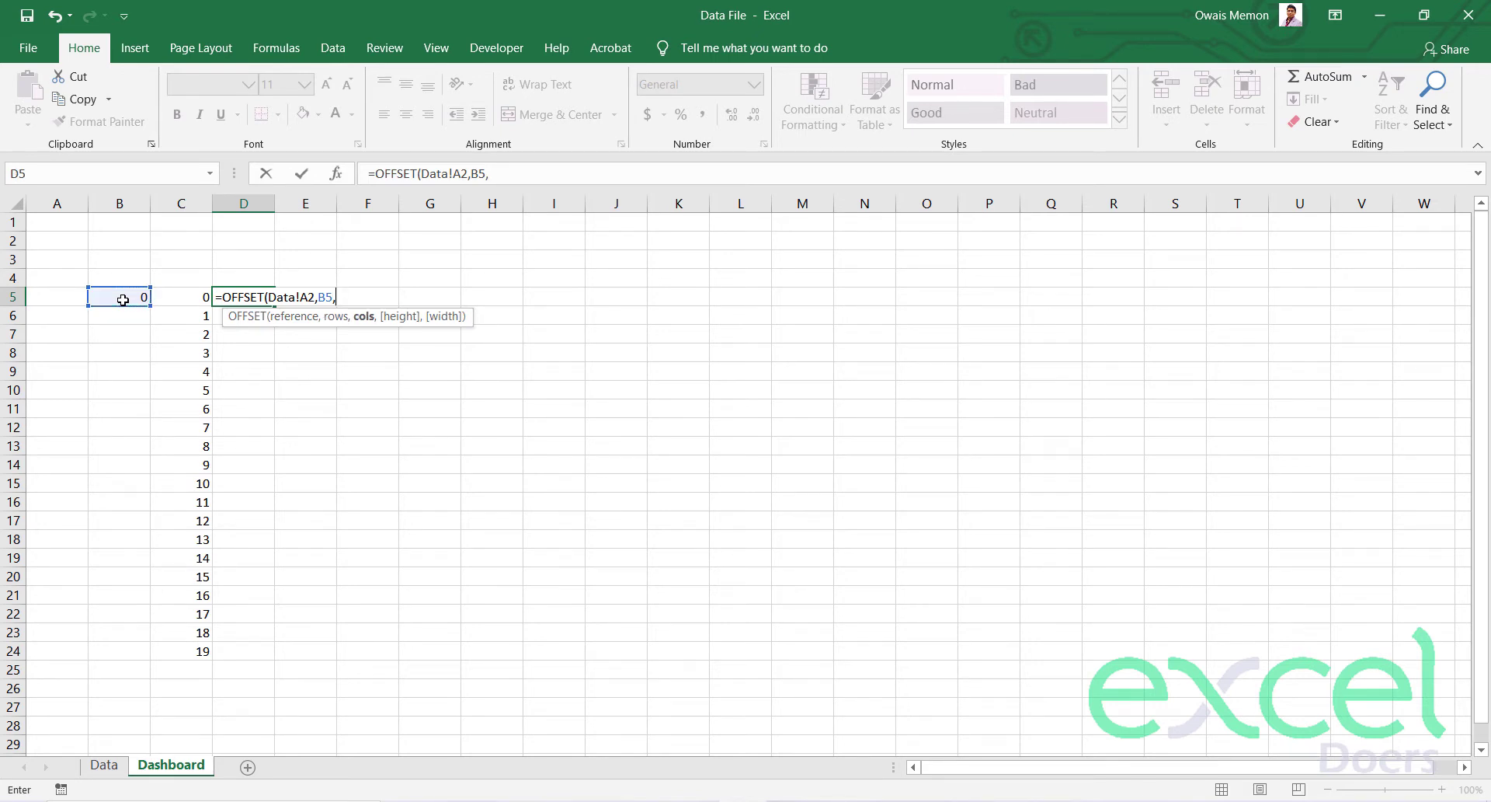
{"action": "type", "text": "0"}
{"action": "type", "text": ")"}
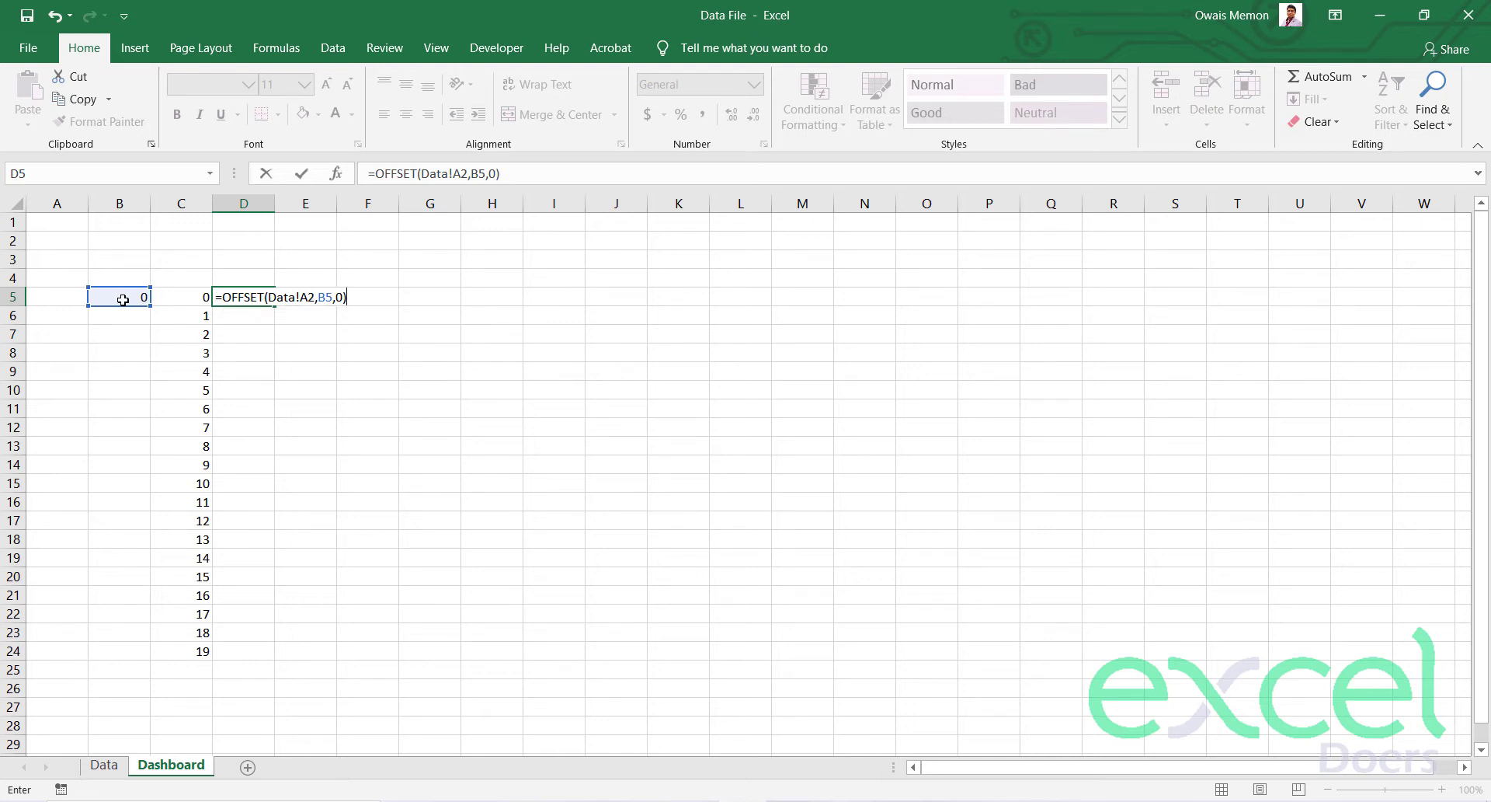
{"action": "key", "text": "Return"}
{"action": "left_click", "coordinate": [233, 299]}
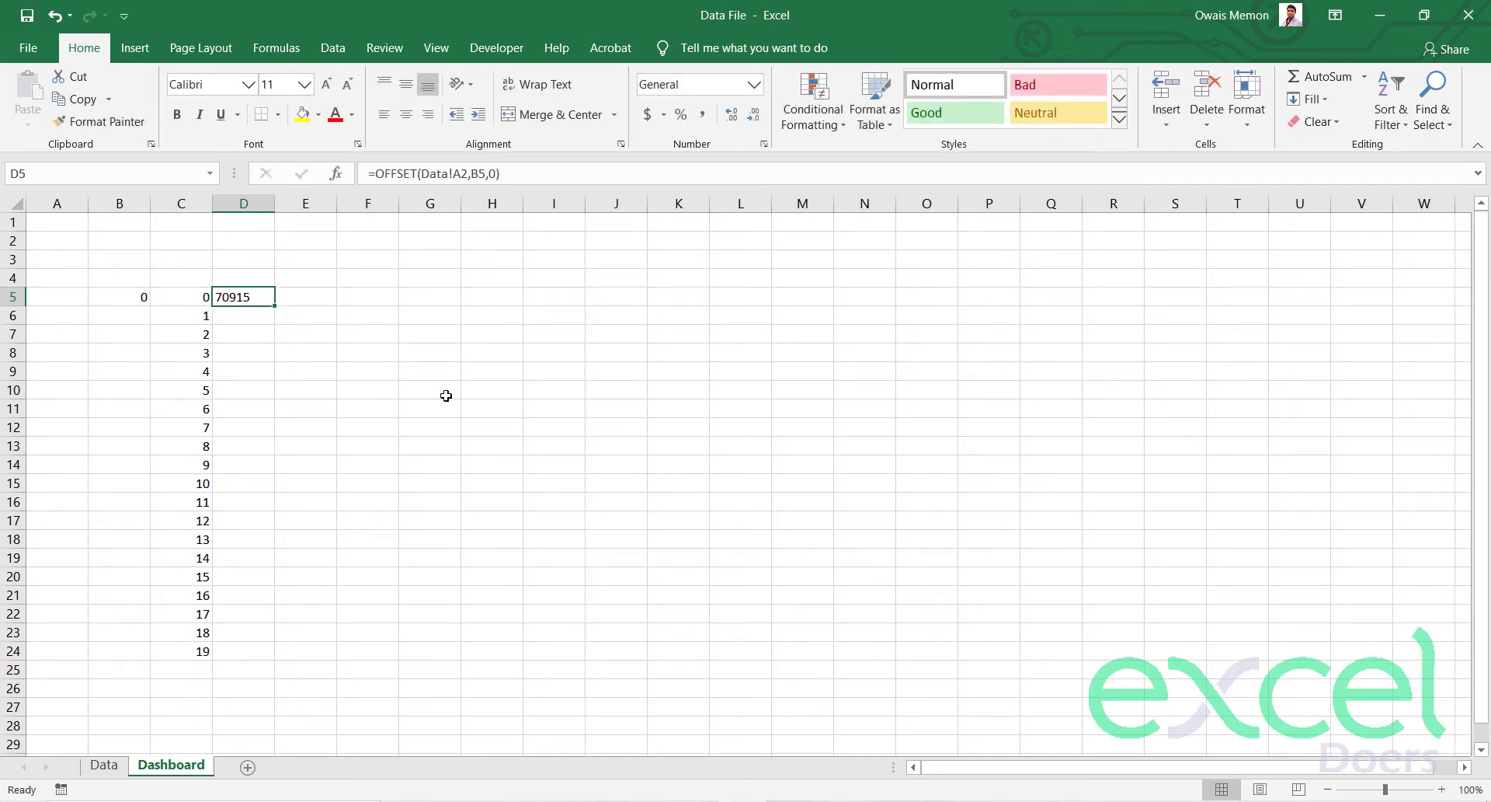
Set B5 to 1 and compare D5 against the user ID in Data!A3.
{"action": "left_click", "coordinate": [105, 765]}
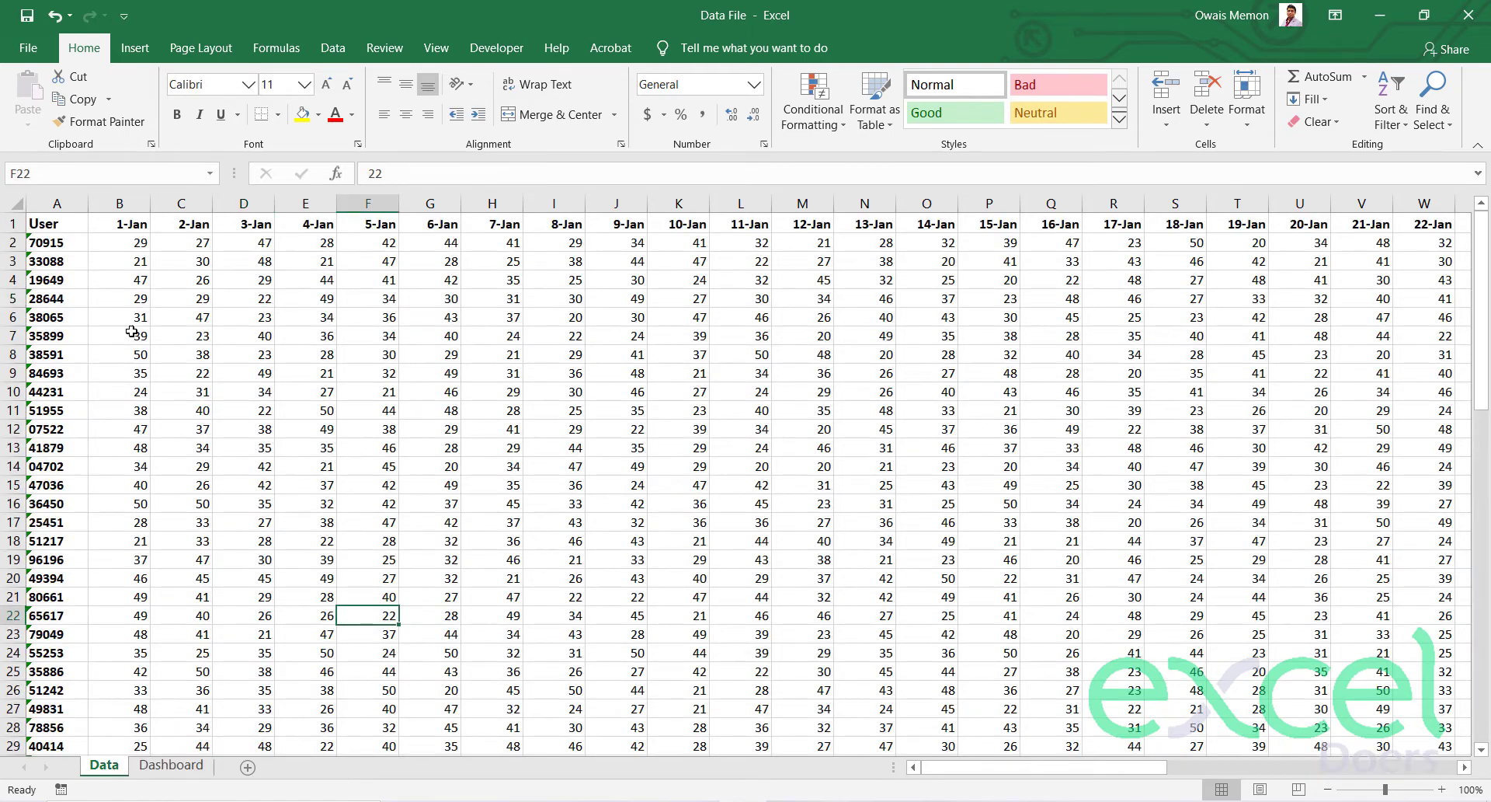
{"action": "left_click", "coordinate": [46, 244]}
{"action": "left_click", "coordinate": [171, 765]}
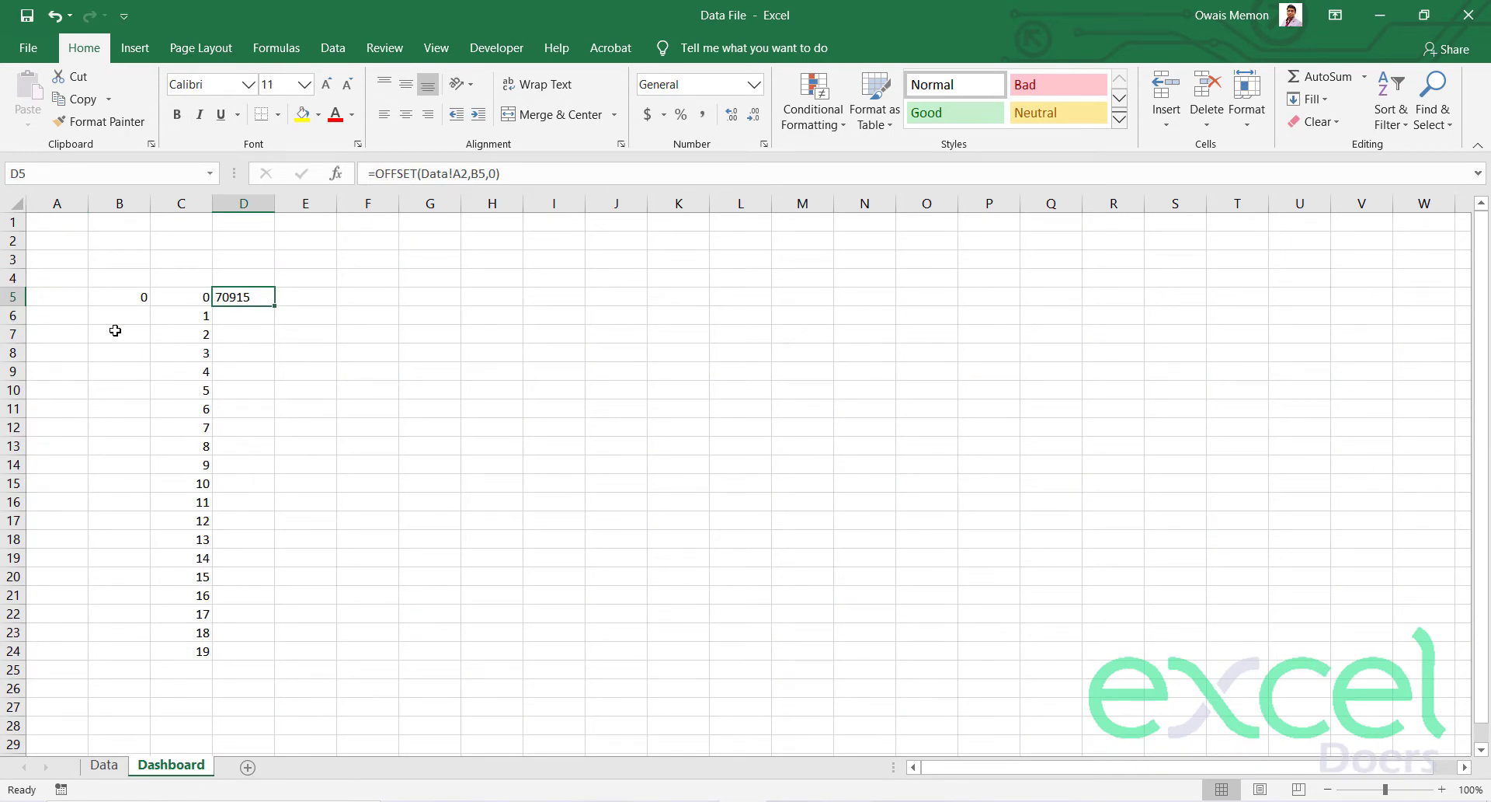
{"action": "left_click", "coordinate": [101, 296]}
{"action": "type", "text": "1"}
{"action": "key", "text": "Return"}
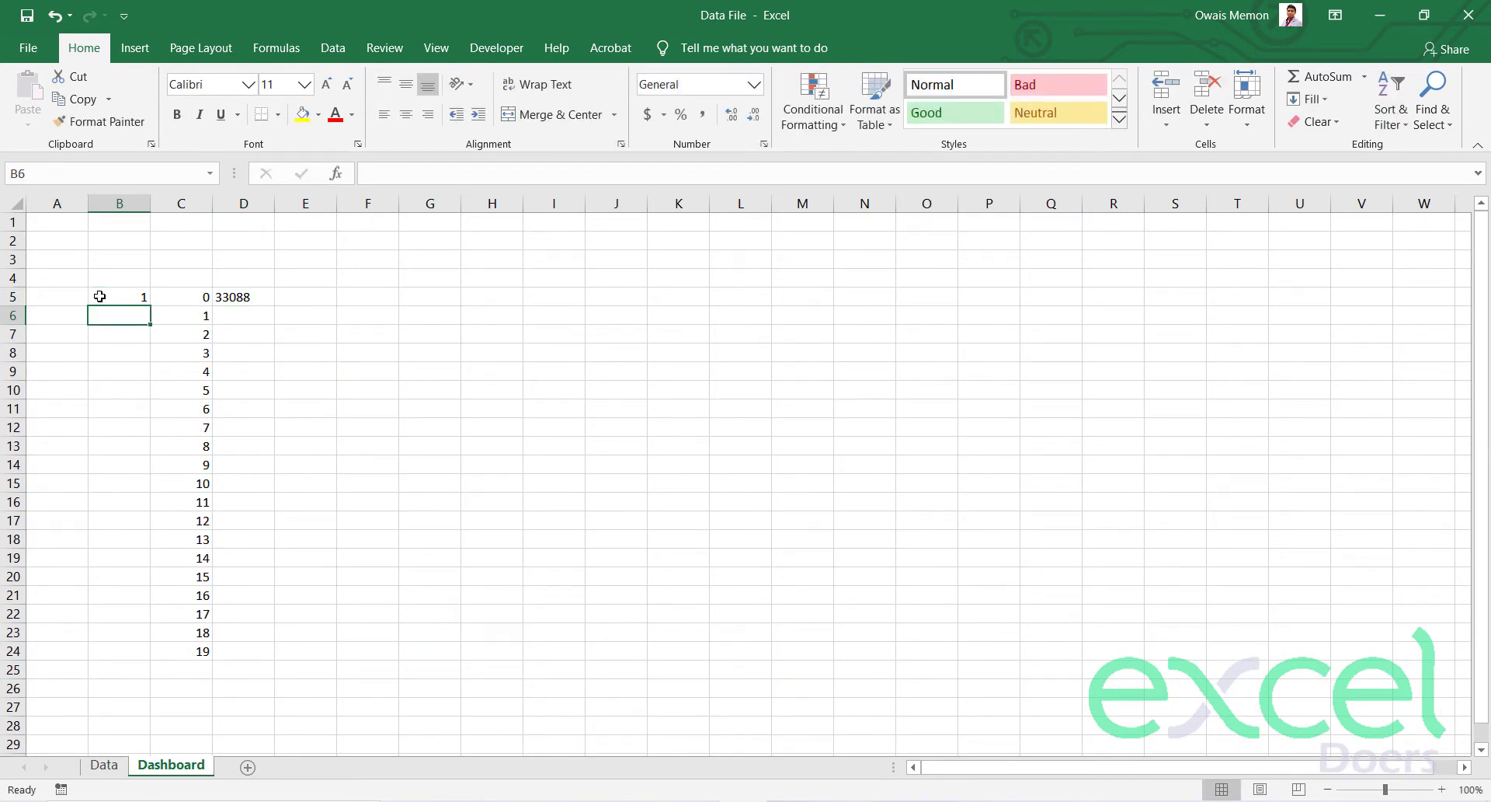
{"action": "left_click", "coordinate": [104, 765]}
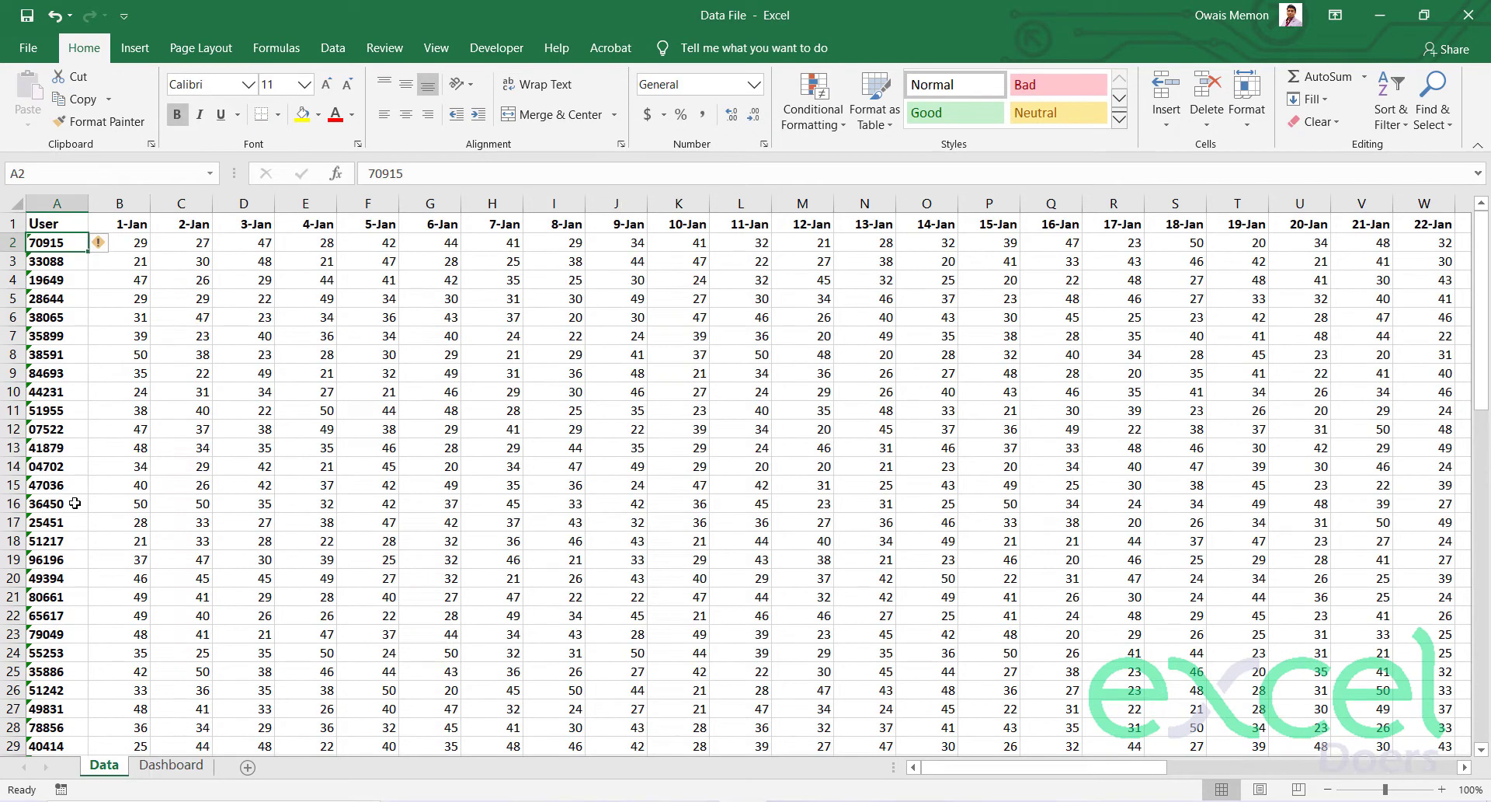
{"action": "left_click", "coordinate": [35, 262]}
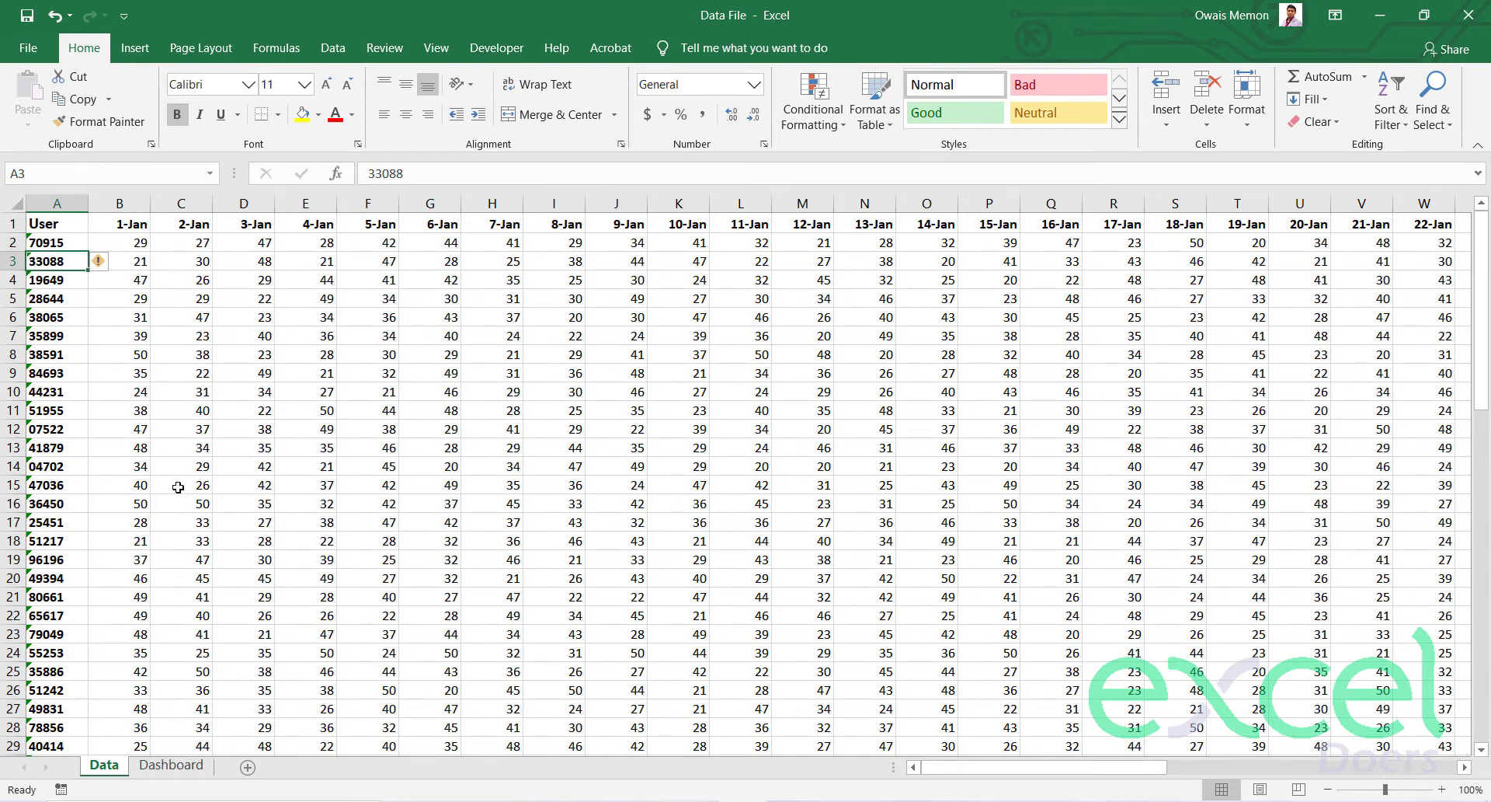
{"action": "left_click", "coordinate": [171, 765]}
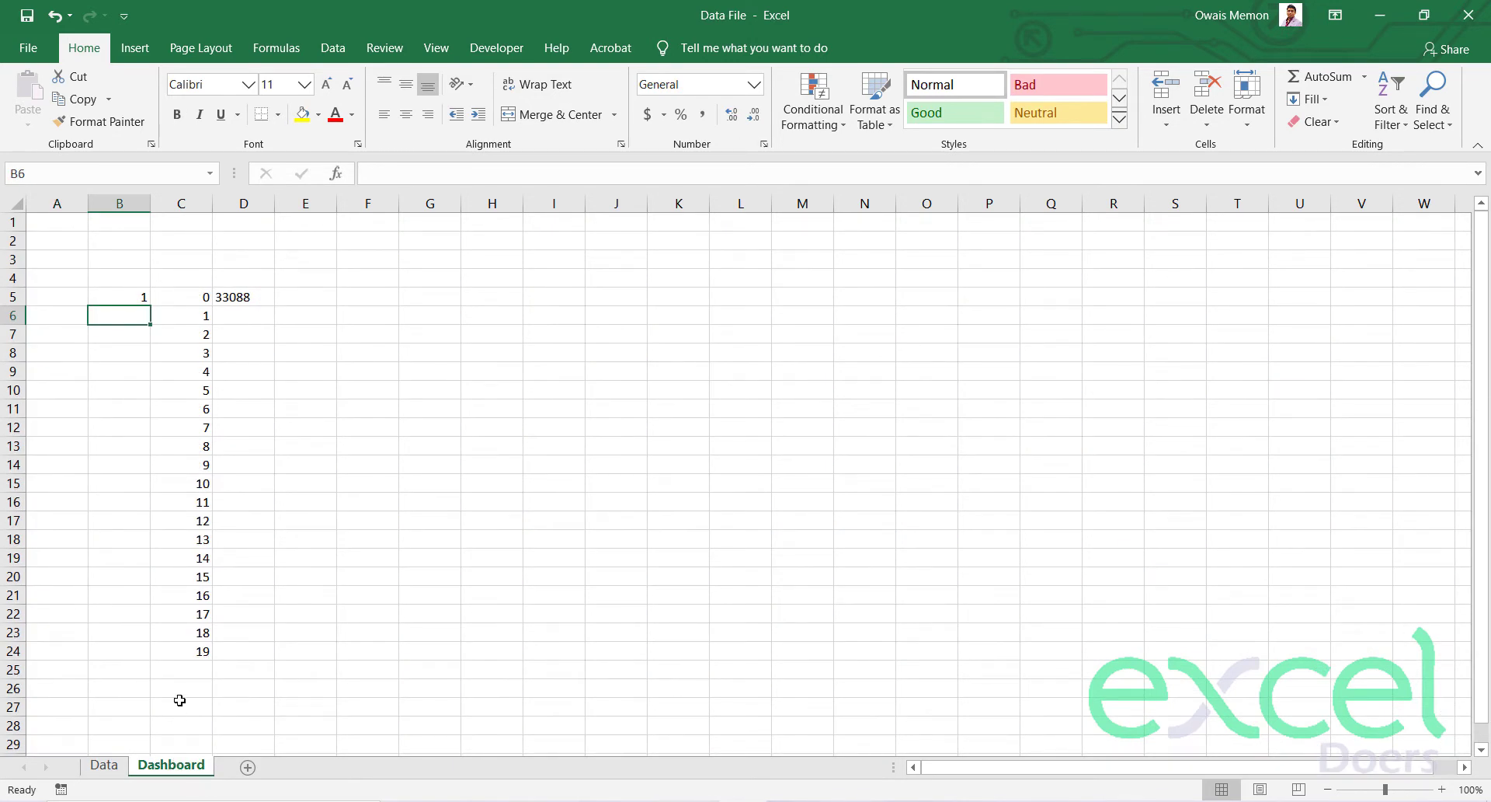
Try offsets 2 and 3 in B5, reset it to 0, and reopen D5's formula after B5.
{"action": "key", "text": "Up"}
{"action": "type", "text": "2"}
{"action": "key", "text": "Return"}
{"action": "key", "text": "Up"}
{"action": "type", "text": "3"}
{"action": "key", "text": "Return"}
{"action": "key", "text": "Up"}
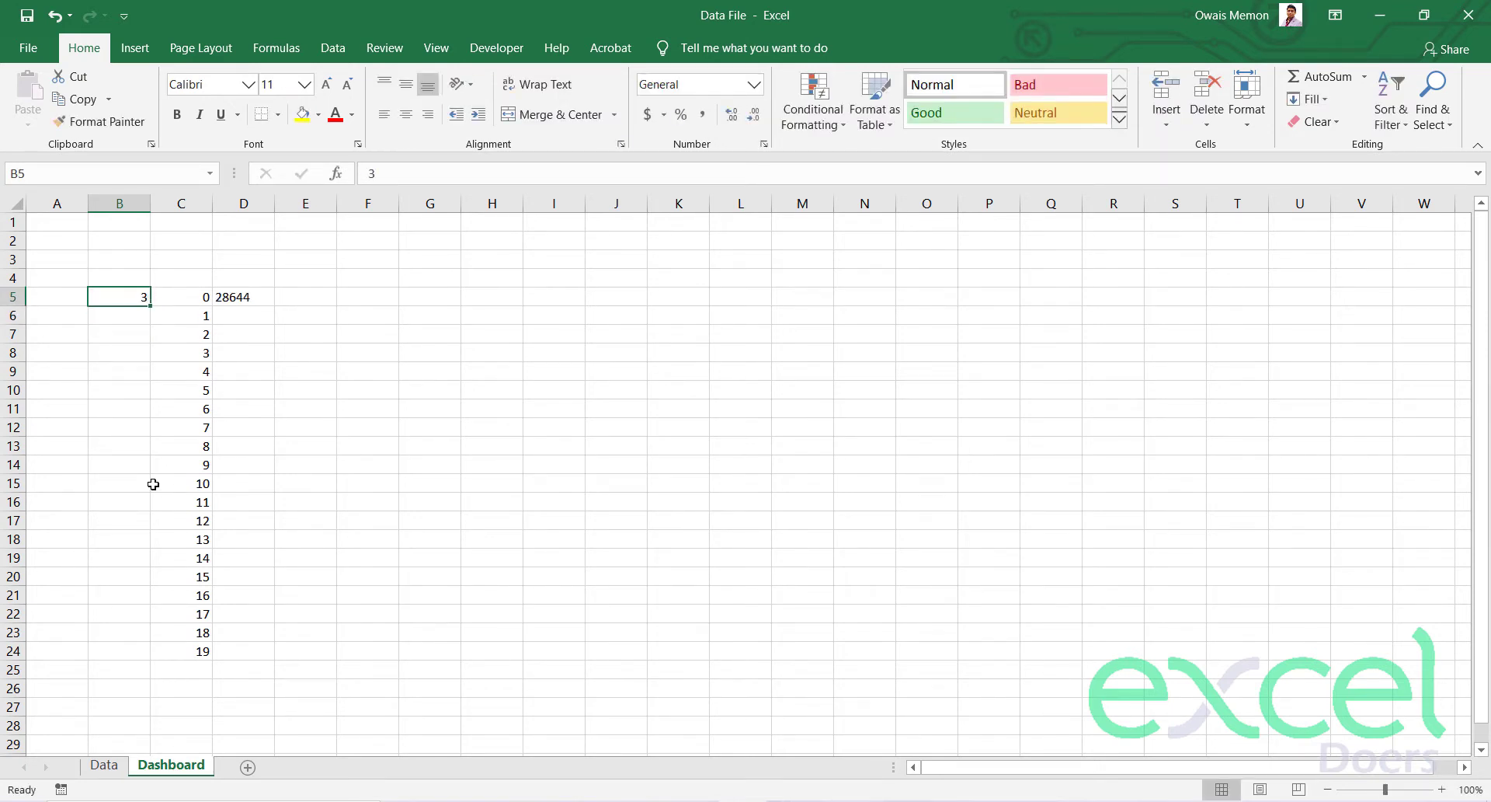
{"action": "type", "text": "0"}
{"action": "key", "text": "Return"}
{"action": "key", "text": "Up"}
{"action": "key", "text": "Right"}
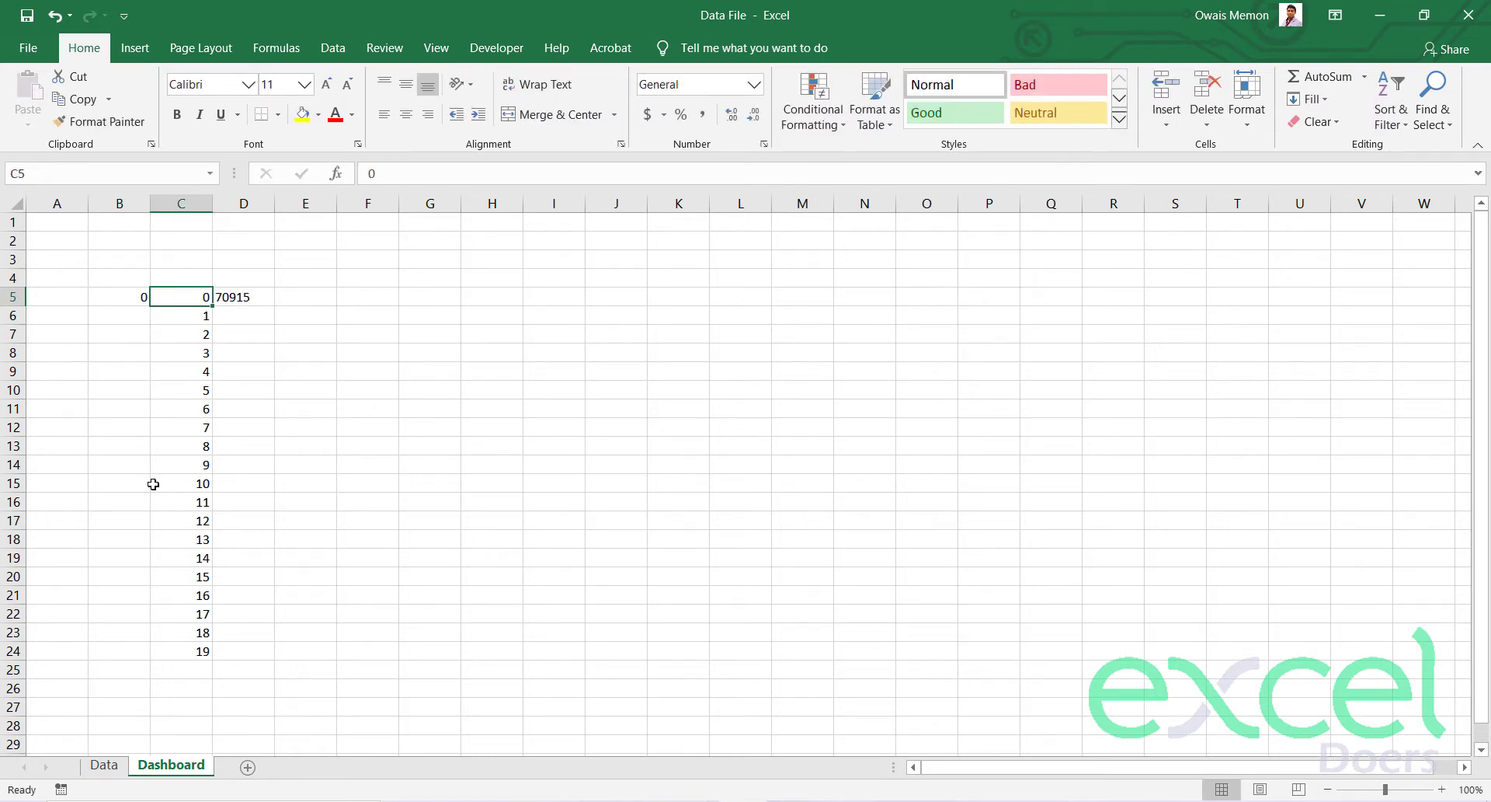
{"action": "key", "text": "Right"}
{"action": "key", "text": "F2"}
{"action": "key", "text": "Left"}
{"action": "key", "text": "Left"}
{"action": "key", "text": "Left"}
{"action": "key", "text": "Left"}
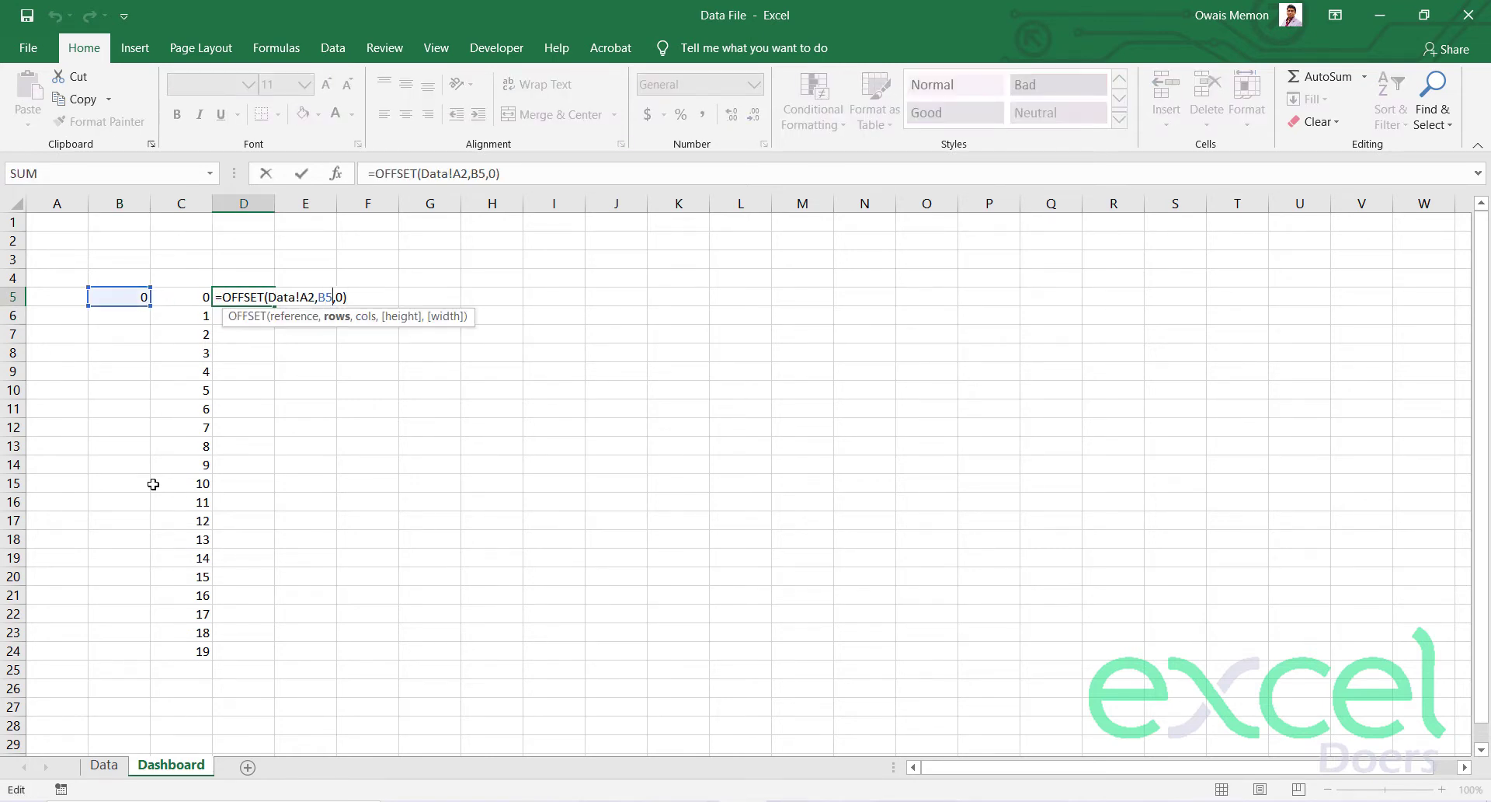
Add C5 to D5's row offset, making it =OFFSET(Data!A2,B5+C5,0).
{"action": "type", "text": "+"}
{"action": "left_click", "coordinate": [202, 296]}
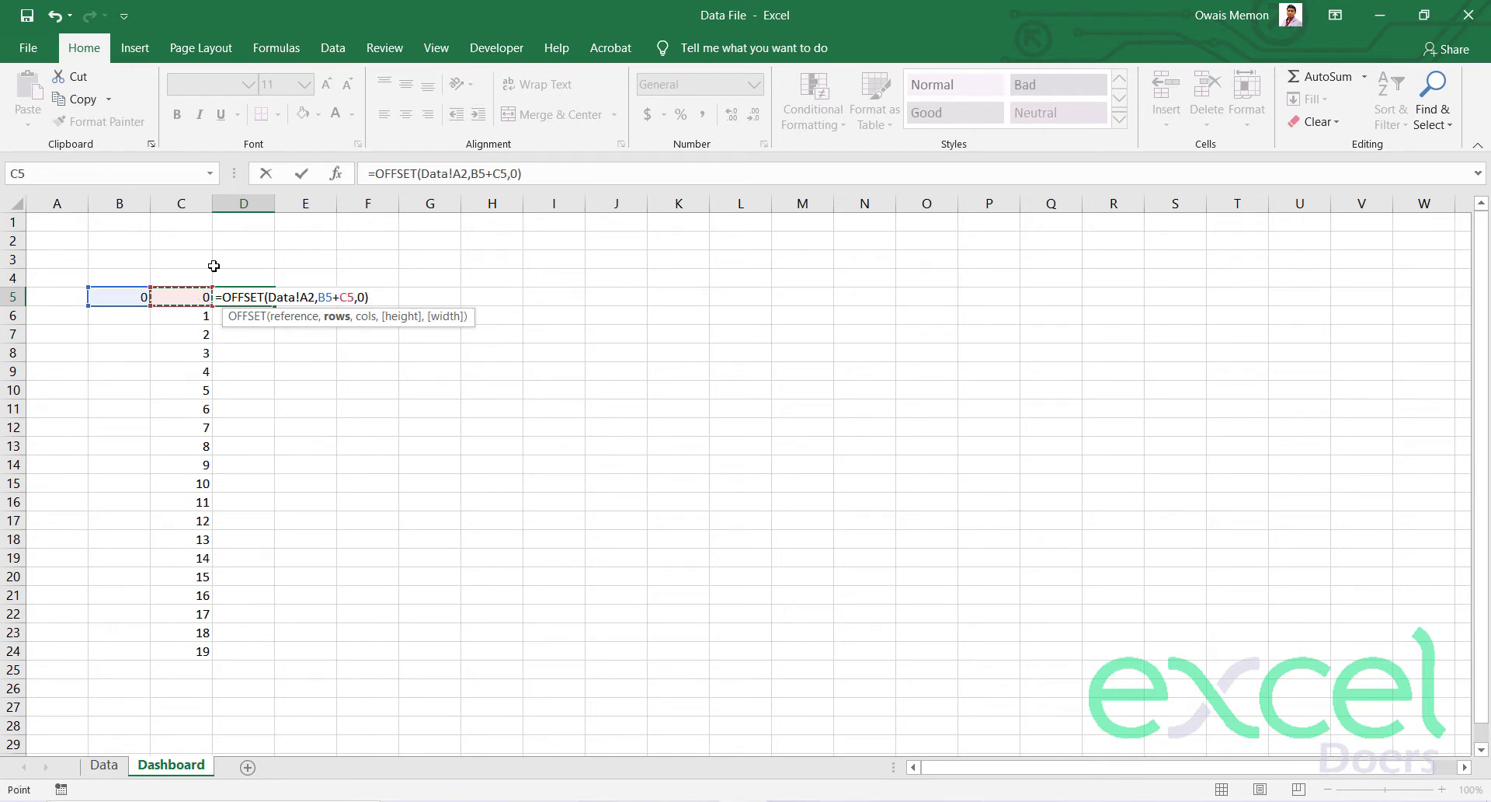
{"action": "key", "text": "Return"}
Lock the references in D5's formula to $B$5 and $C5.
{"action": "key", "text": "Up"}
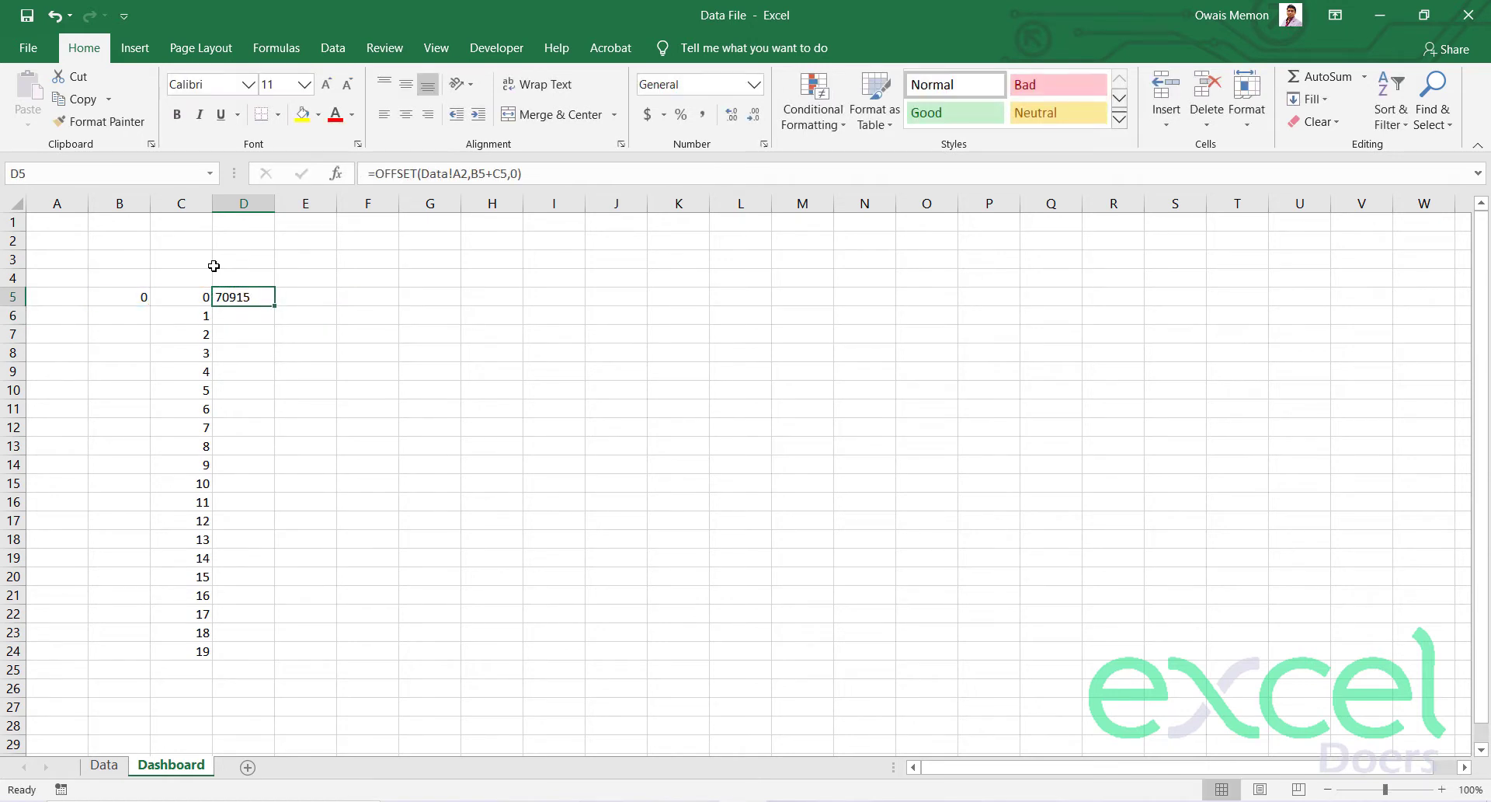
{"action": "key", "text": "F2"}
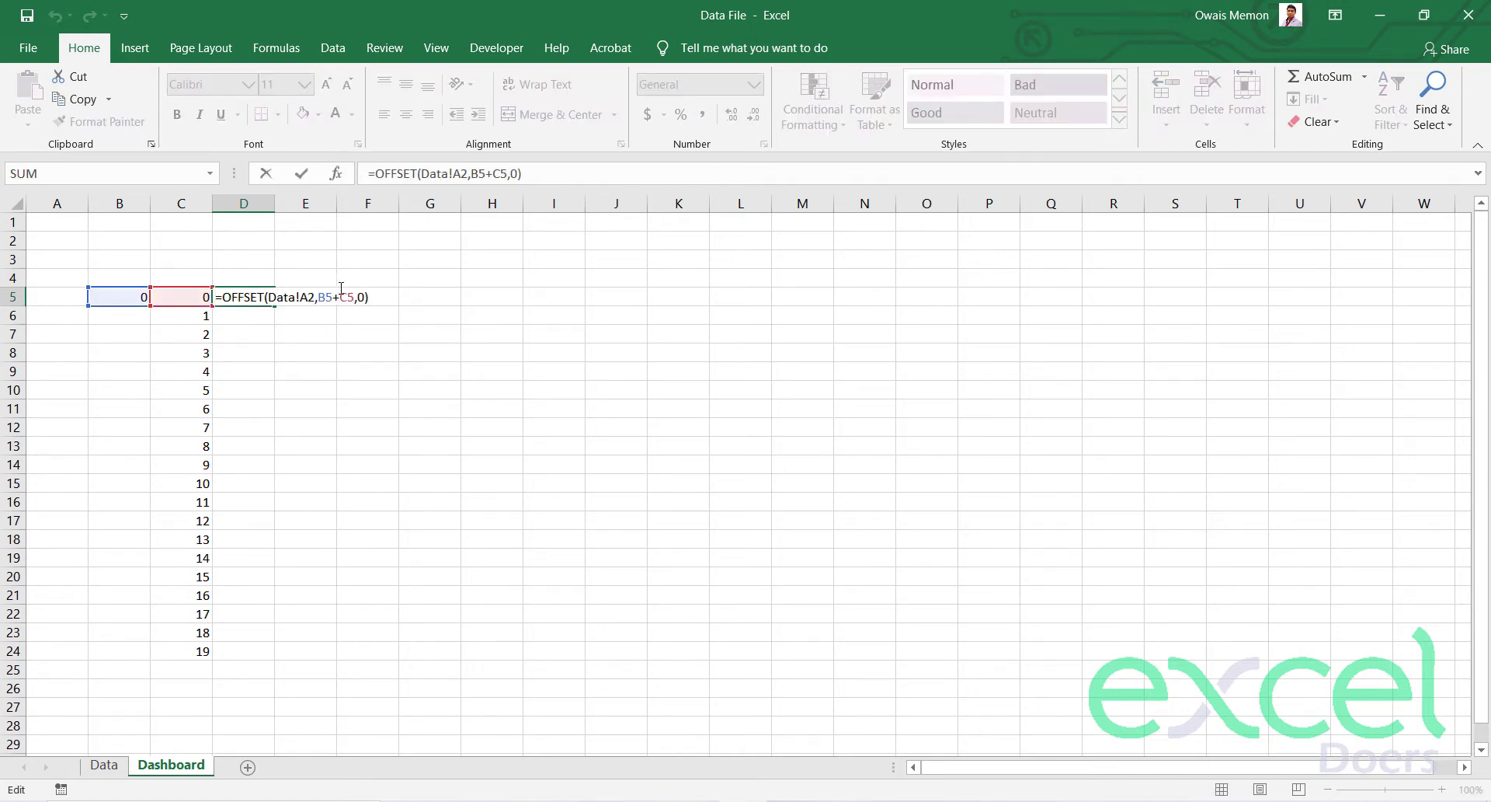
{"action": "left_click", "coordinate": [334, 297]}
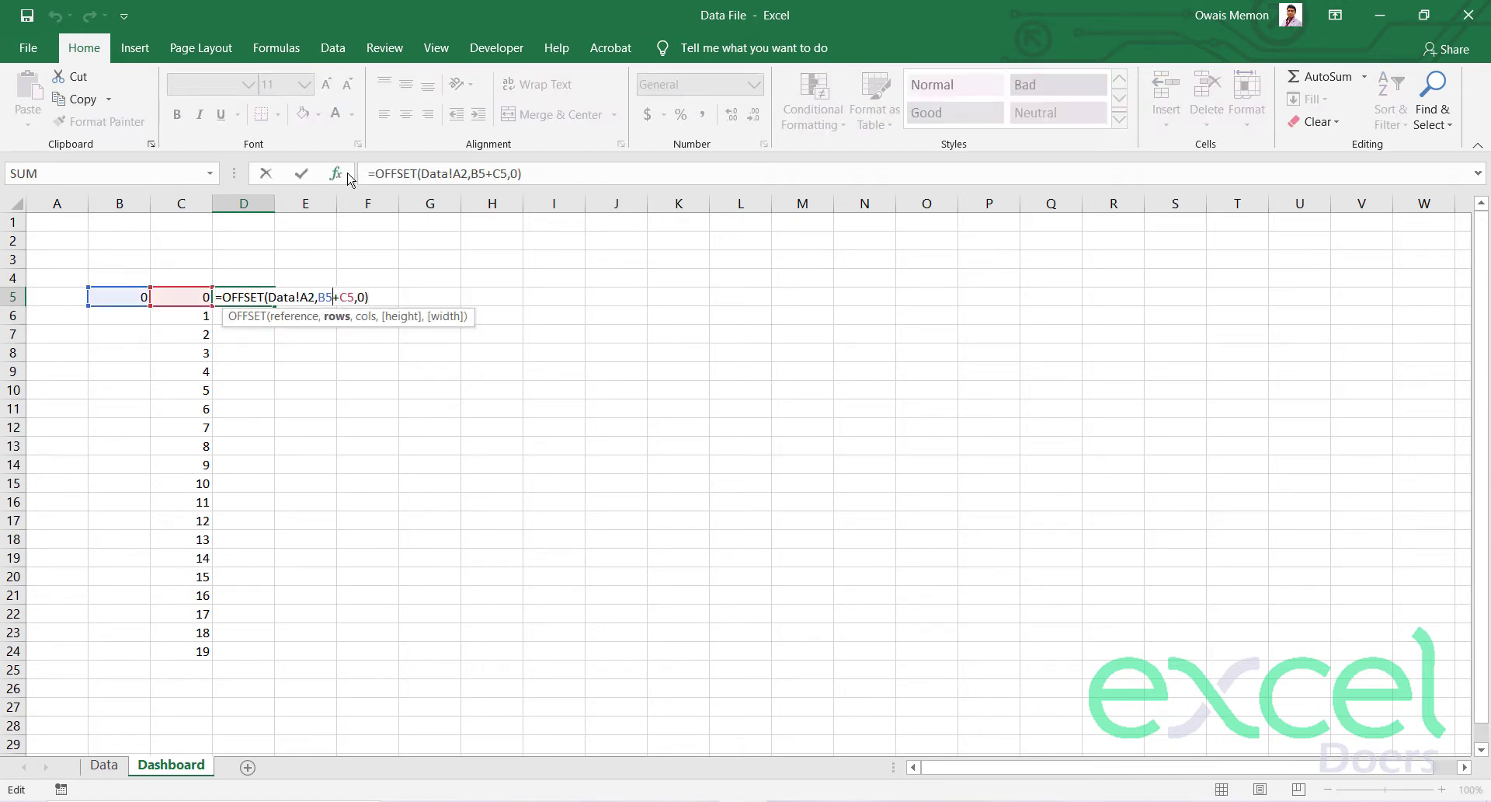
{"action": "key", "text": "F4"}
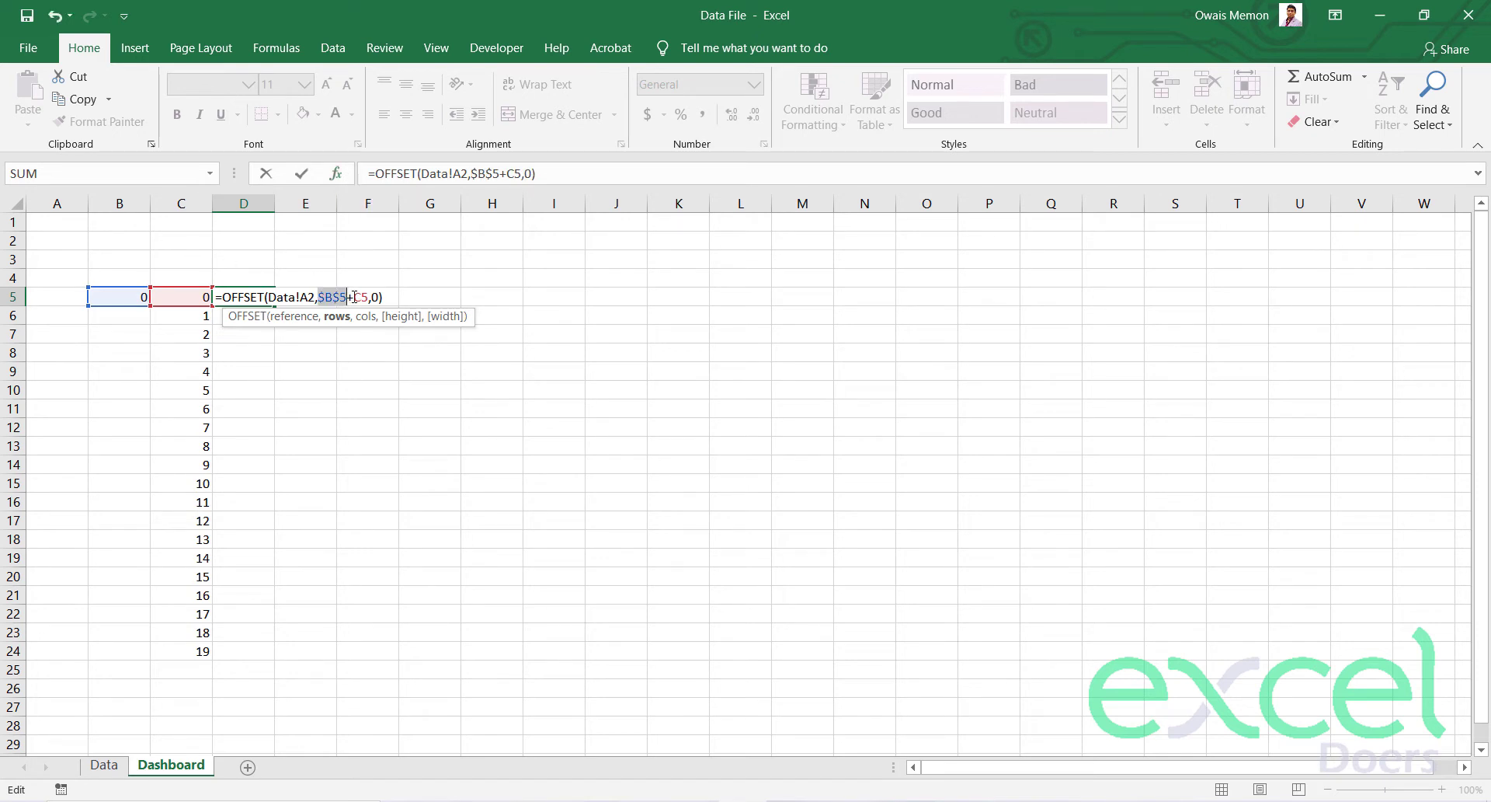
{"action": "left_click", "coordinate": [354, 296]}
{"action": "type", "text": "$"}
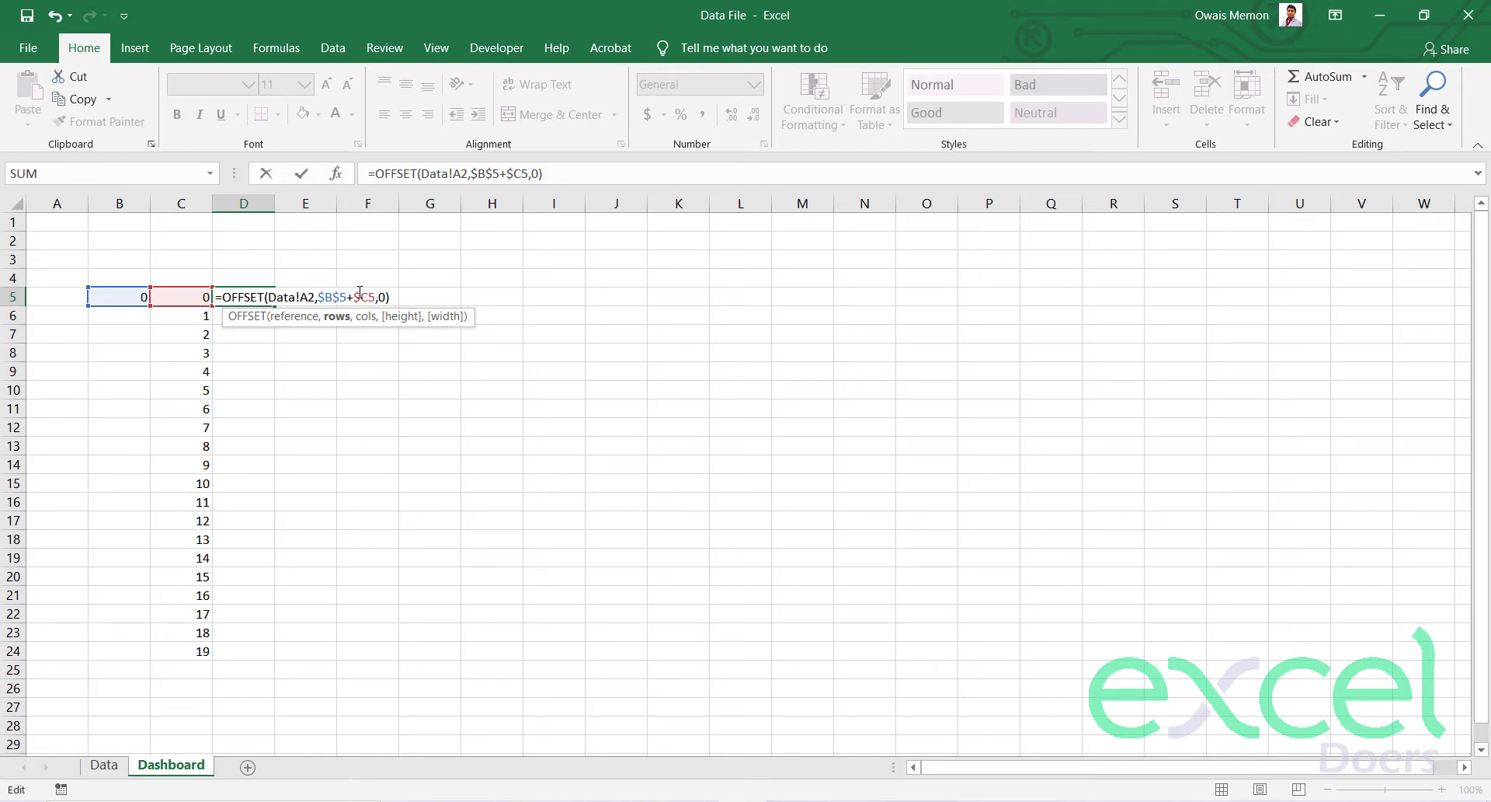
{"action": "key", "text": "Return"}
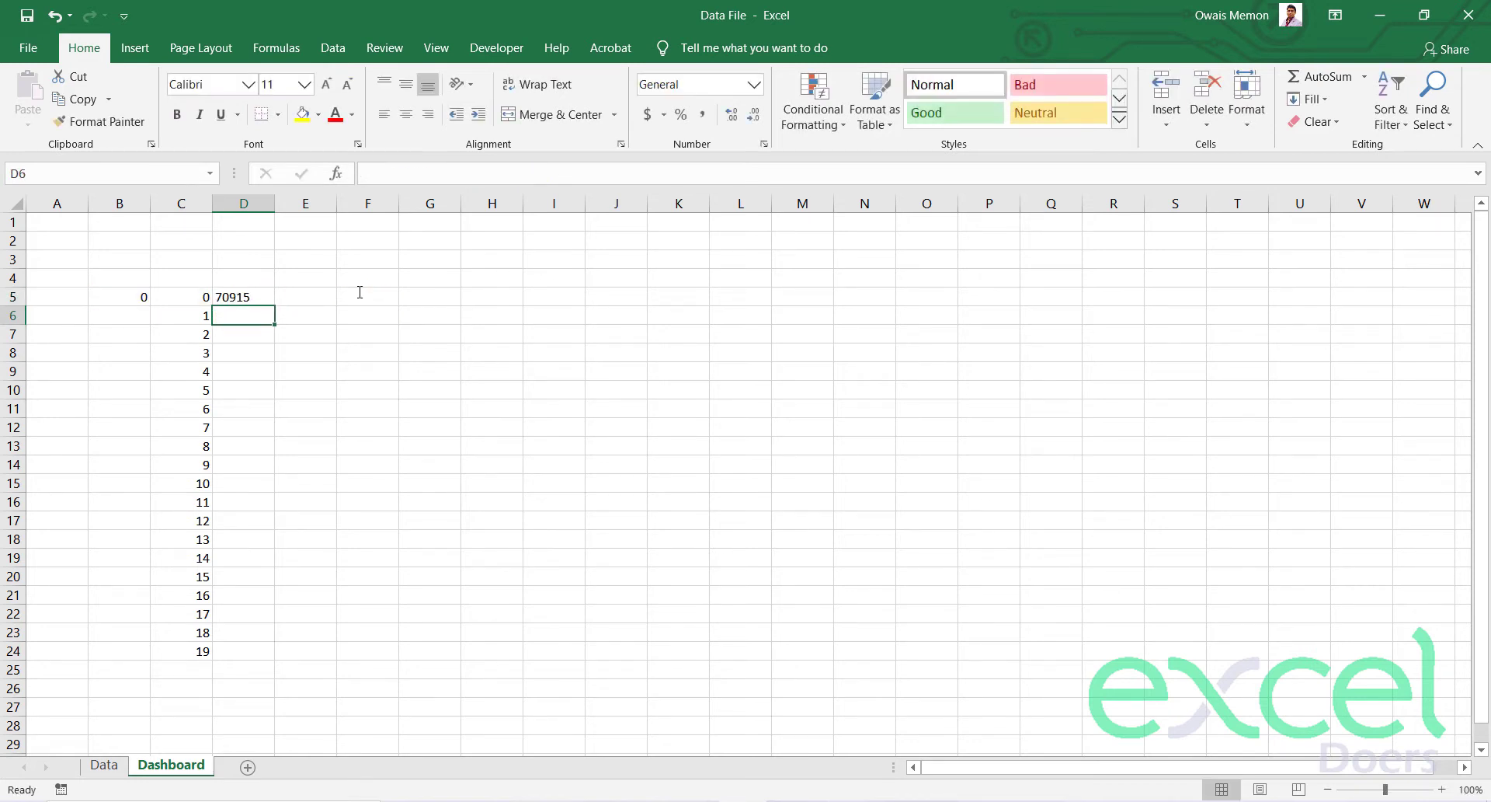
Copy D5's formula down to D24 and inspect D6's shifted references.
{"action": "key", "text": "Up"}
{"action": "key", "text": "ctrl+c"}
{"action": "key", "text": "shift+Down"}
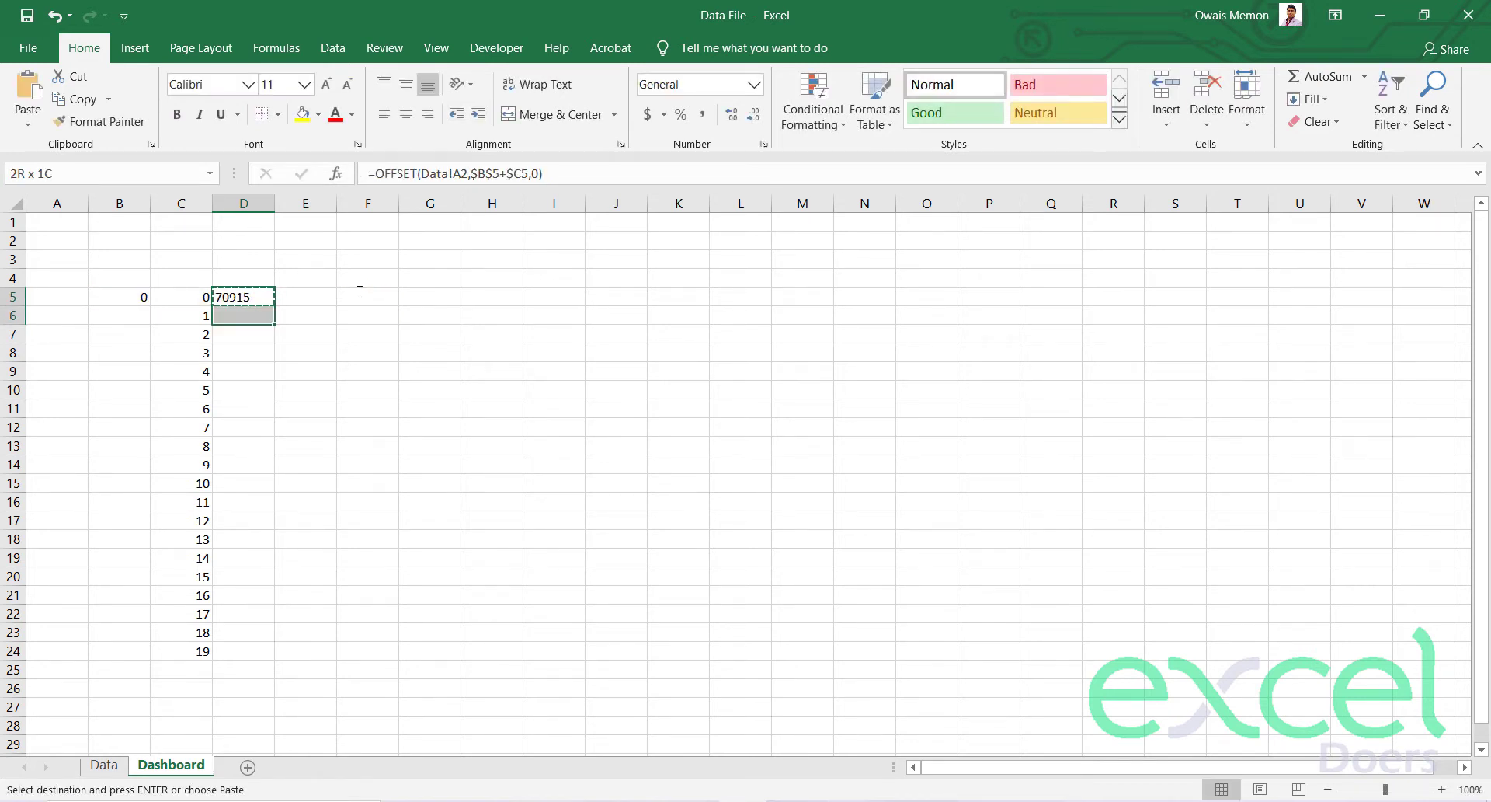
{"action": "key", "text": "shift+Down"}
{"action": "key", "text": "shift+Down"}
{"action": "key", "text": "shift+Down"}
{"action": "key", "text": "shift+Down"}
{"action": "key", "text": "shift+Down"}
{"action": "key", "text": "shift+Down"}
{"action": "key", "text": "shift+Down"}
{"action": "key", "text": "ctrl+v"}
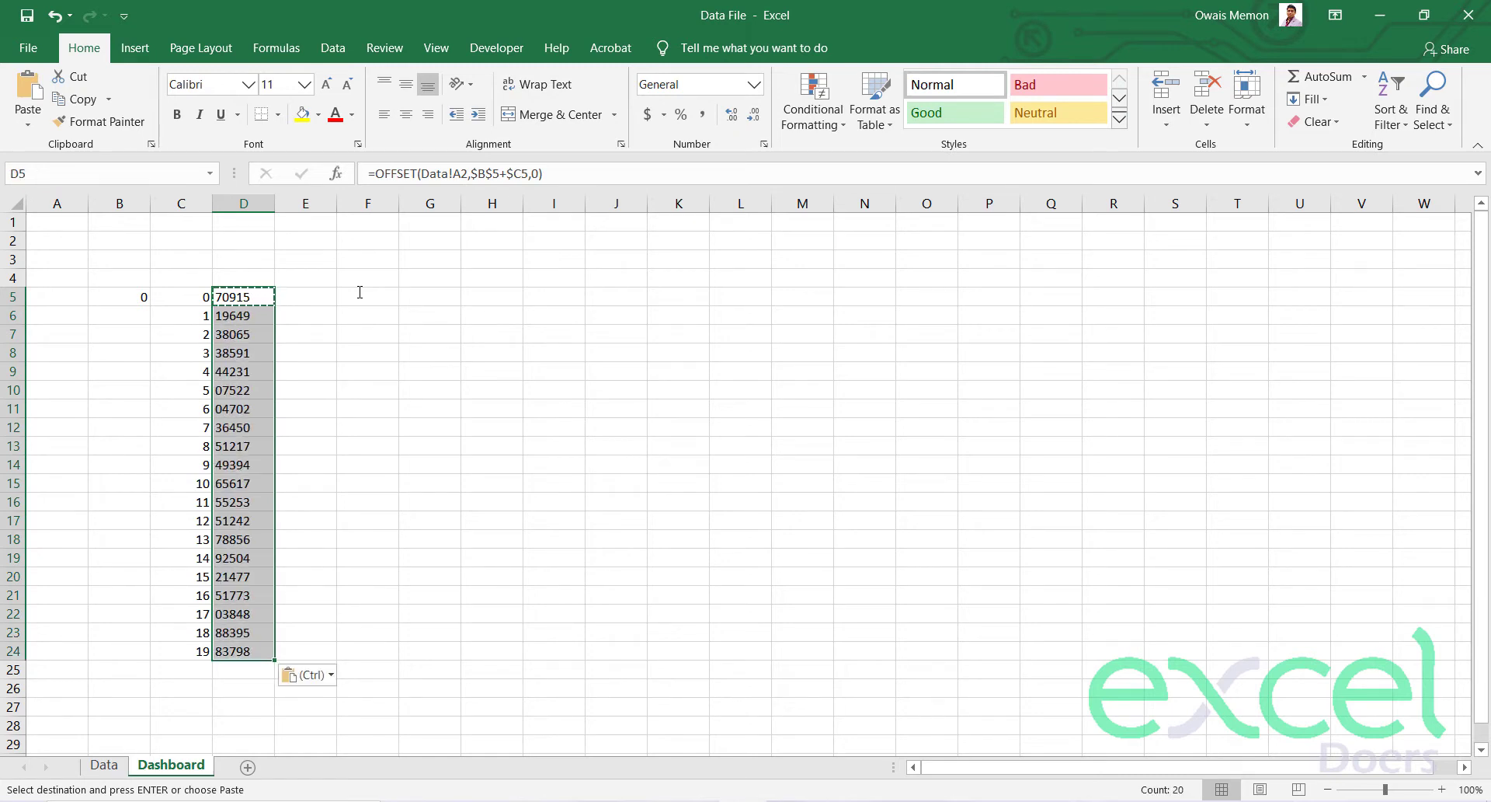
{"action": "key", "text": "Escape"}
{"action": "left_click", "coordinate": [245, 305]}
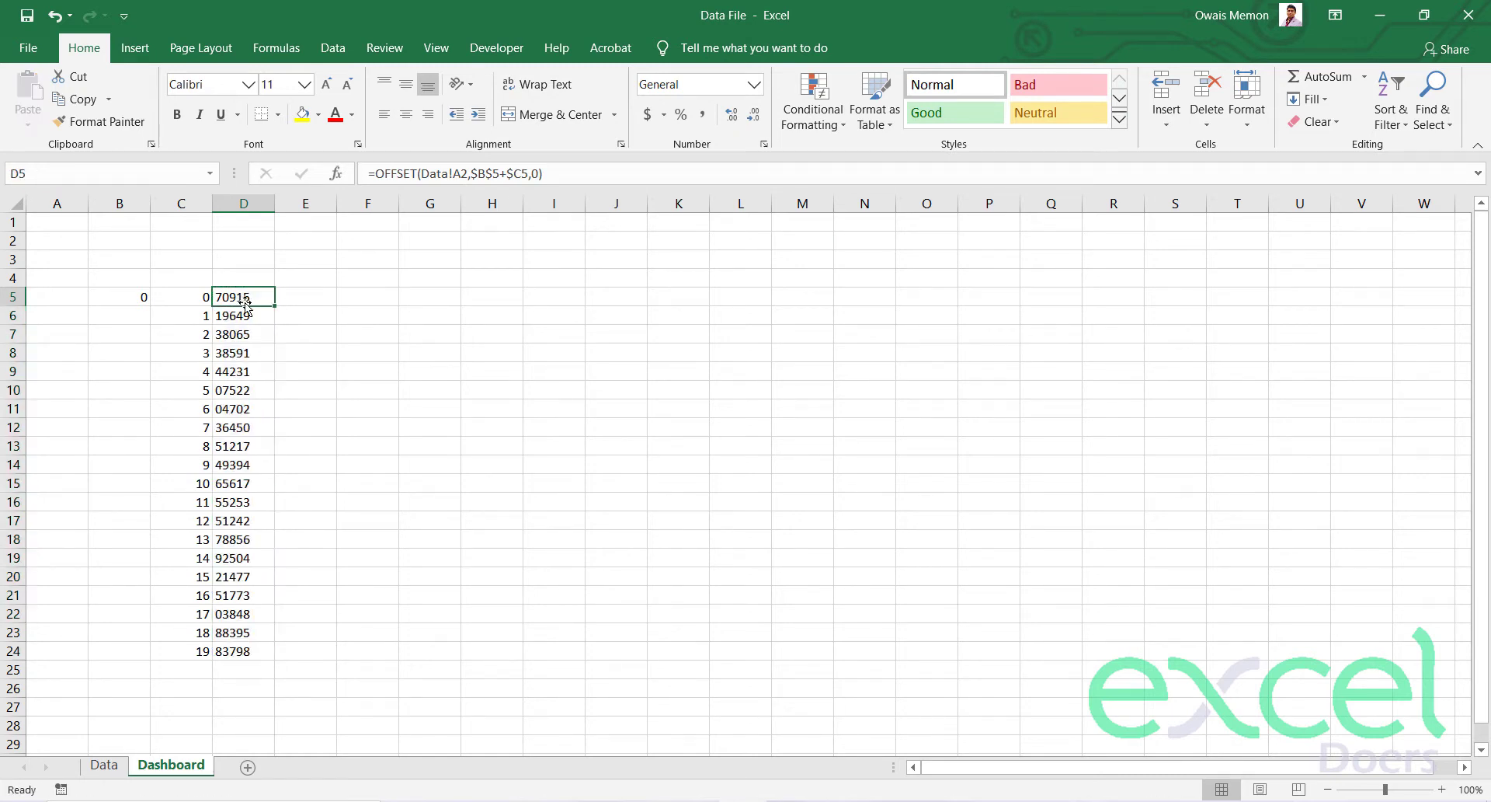
{"action": "left_click", "coordinate": [252, 318]}
{"action": "double_click", "coordinate": [252, 319]}
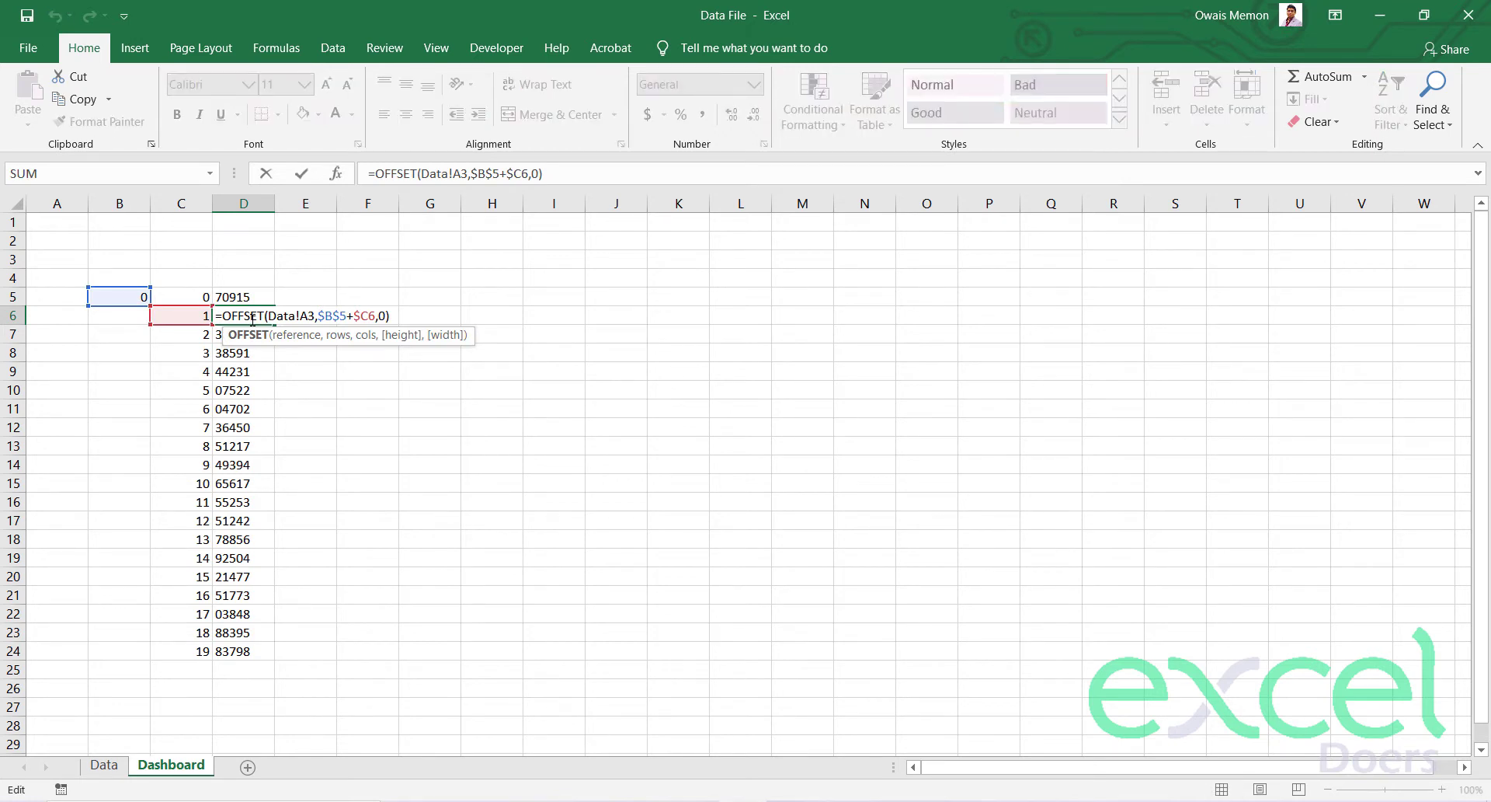
{"action": "key", "text": "Return"}
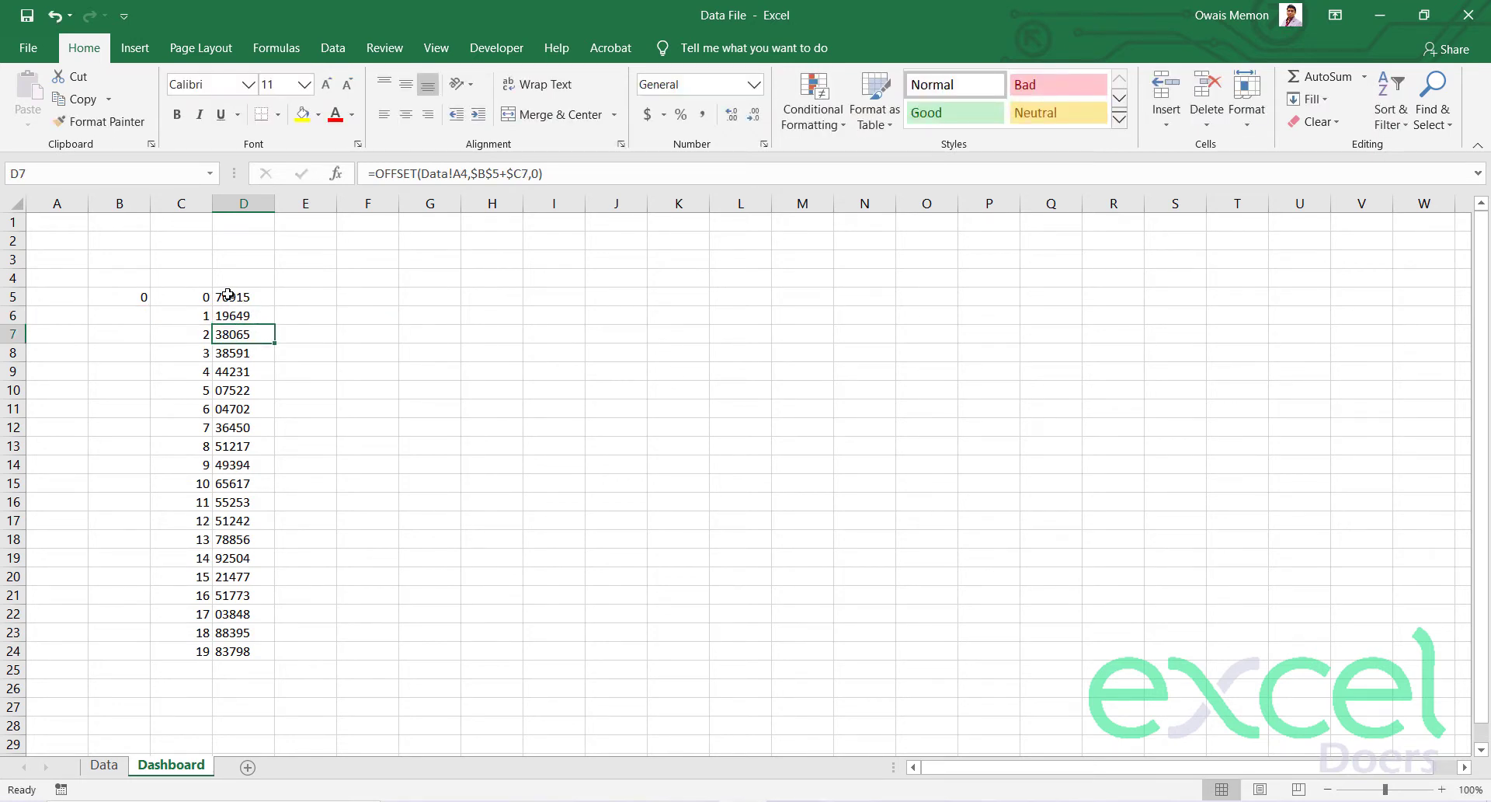
Anchor the reference as Data!$A$2 in D5 and paste the formula down through D24 again.
{"action": "double_click", "coordinate": [233, 298]}
{"action": "left_click", "coordinate": [317, 297]}
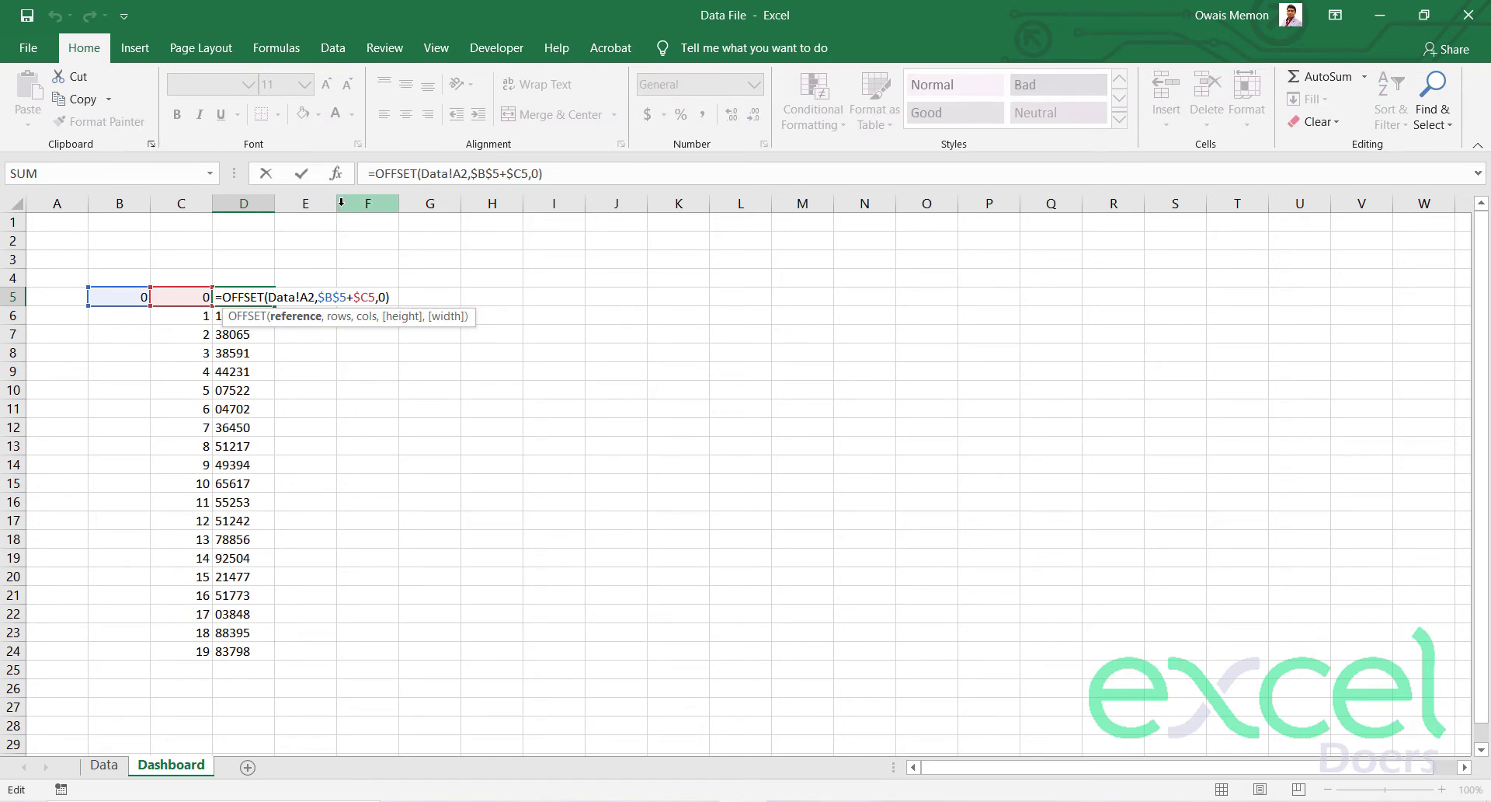
{"action": "key", "text": "F4"}
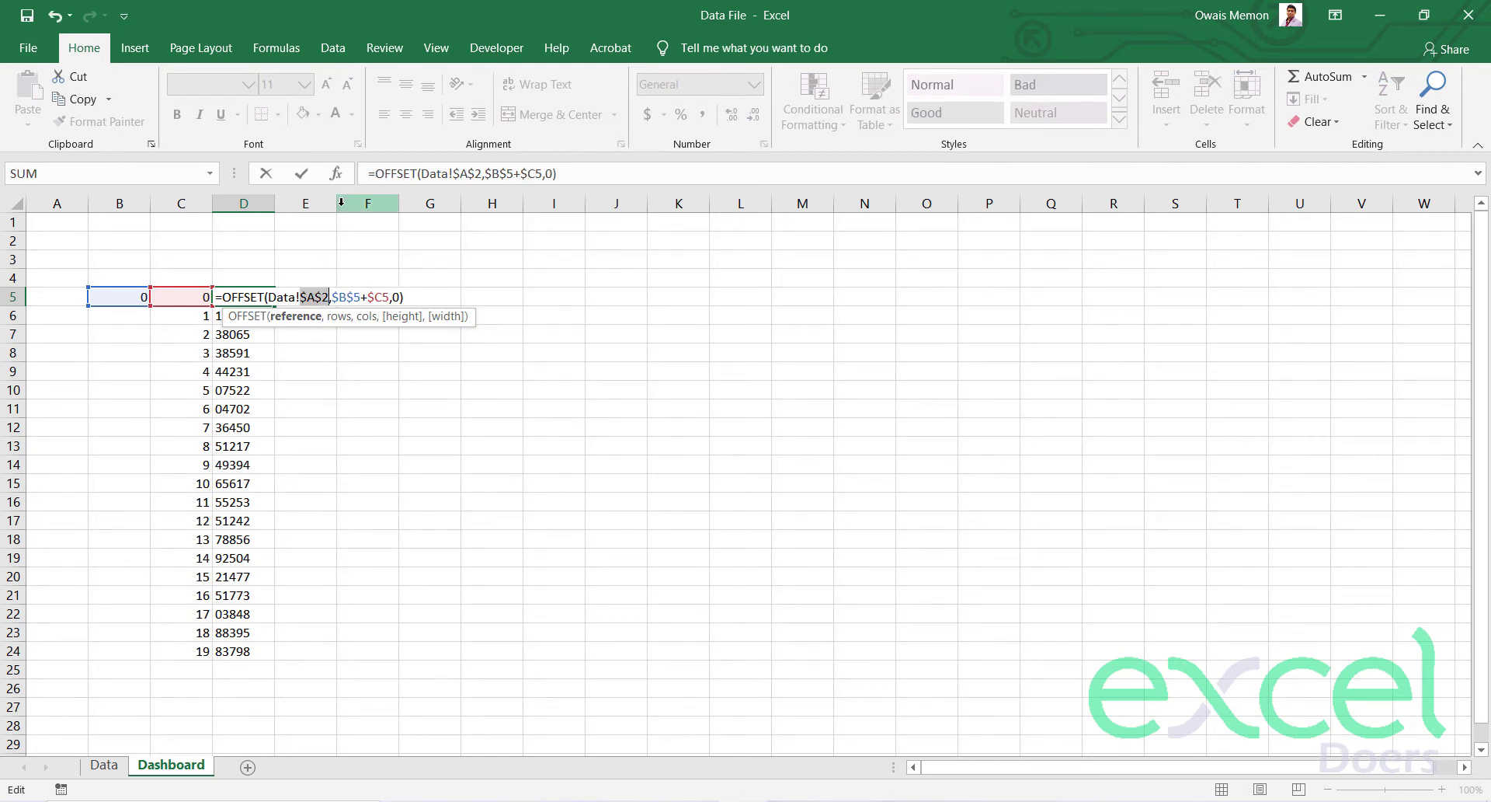
{"action": "key", "text": "ctrl+Return"}
{"action": "key", "text": "ctrl+c"}
{"action": "key", "text": "ctrl+shift+Down"}
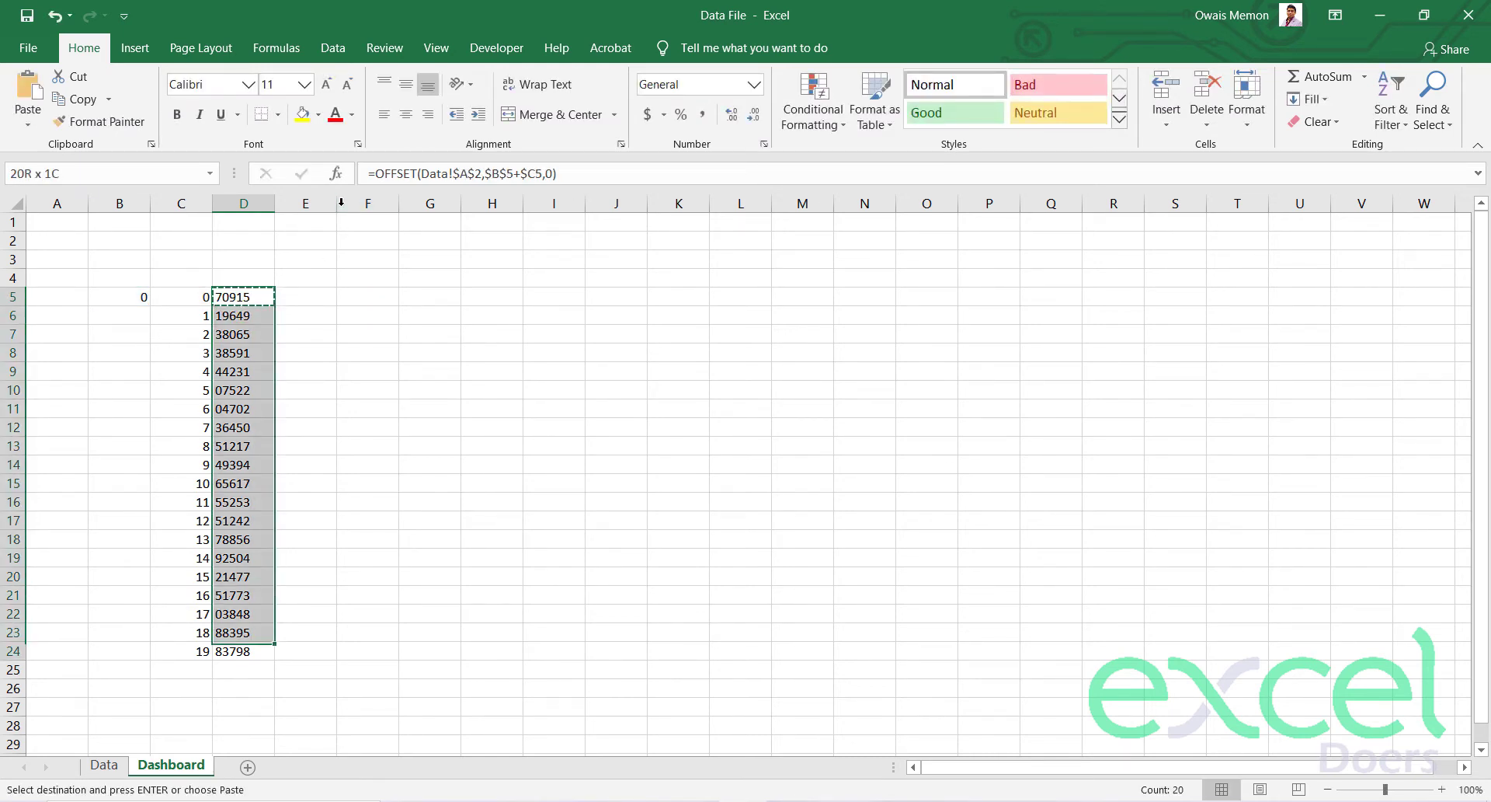
{"action": "key", "text": "ctrl+v"}
{"action": "key", "text": "Up"}
{"action": "key", "text": "Down"}
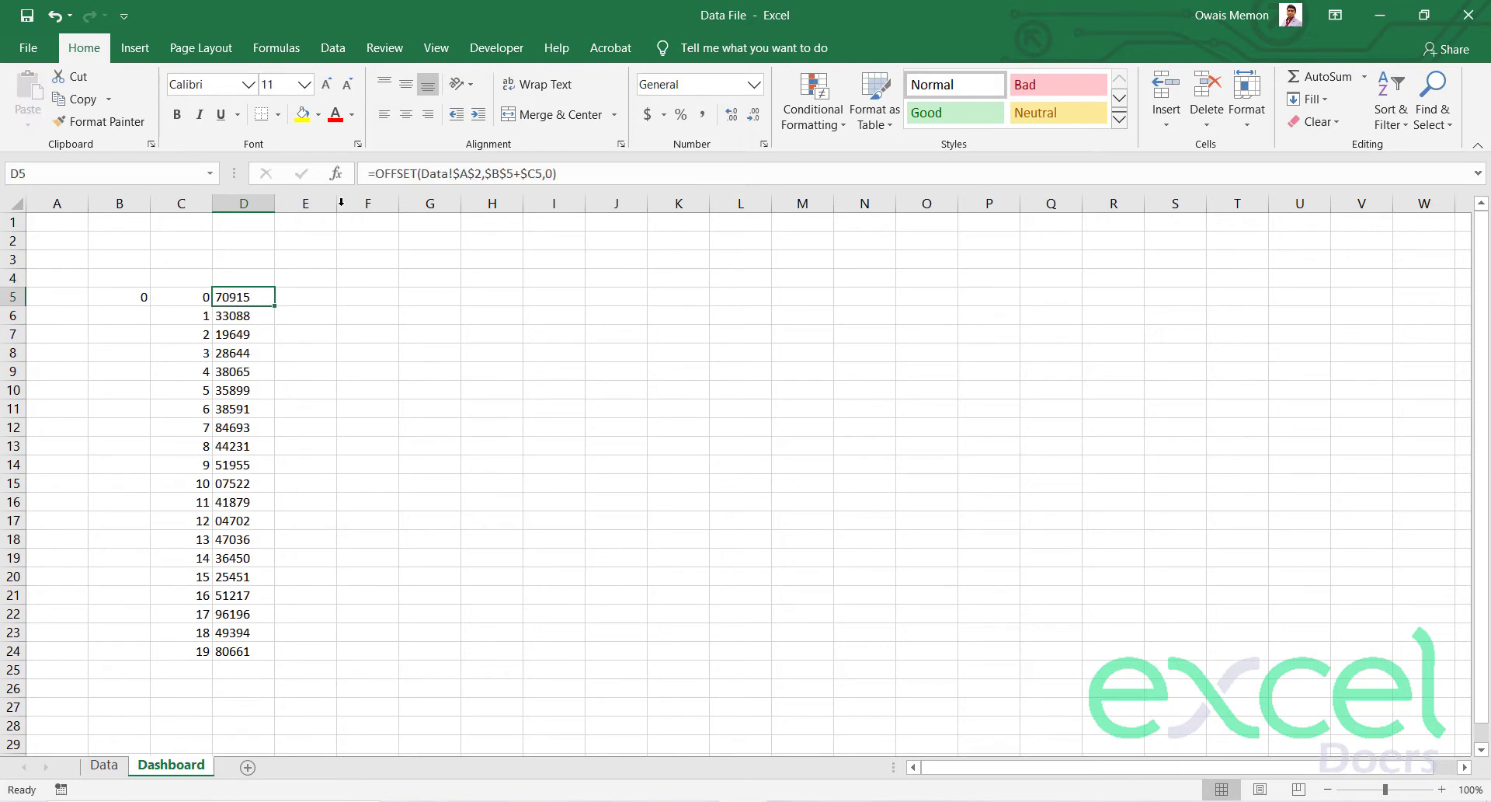
{"action": "key", "text": "F2"}
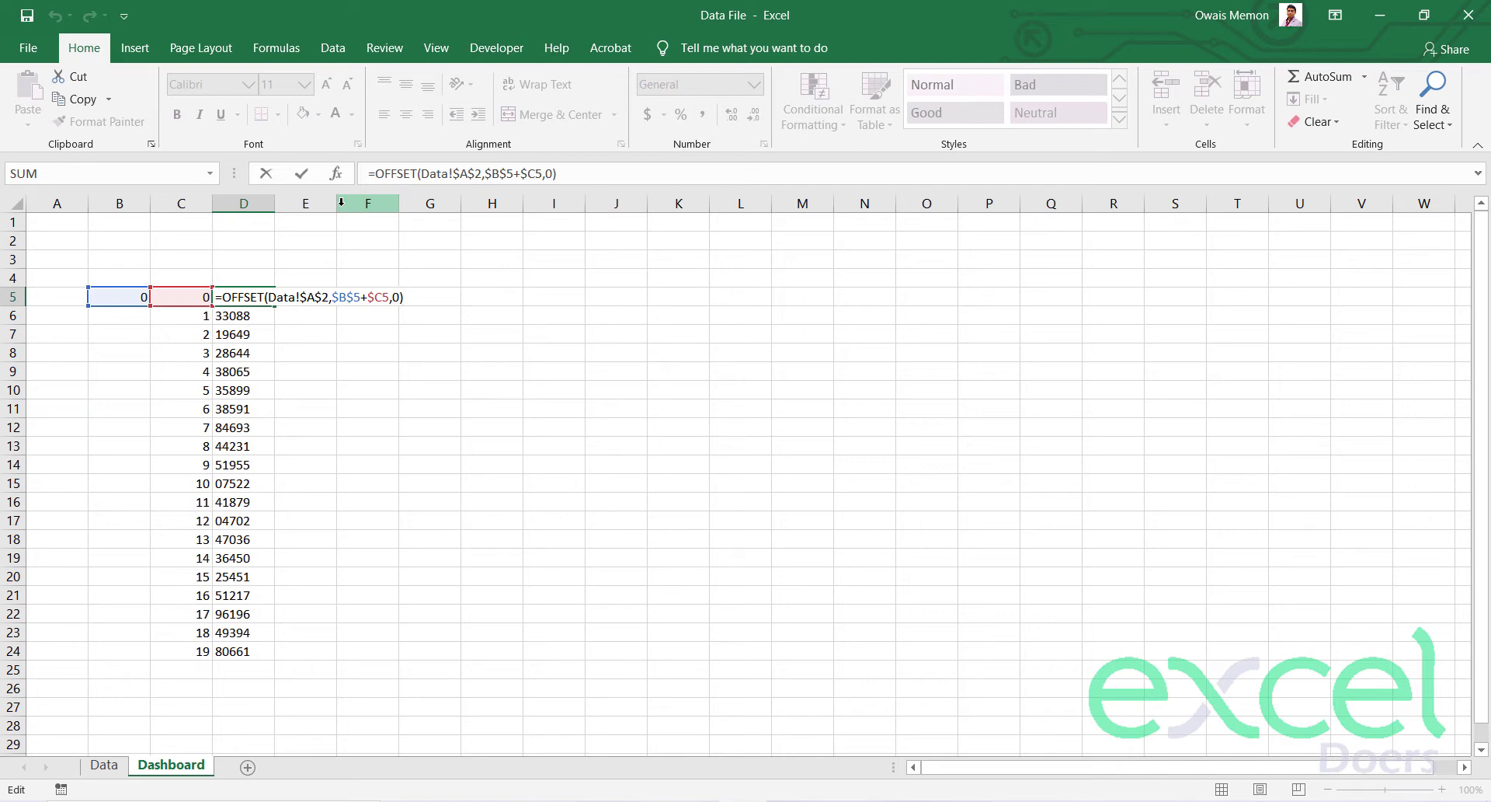
Check D5's formula, then try a start row of 1 in B5.
{"action": "key", "text": "Return"}
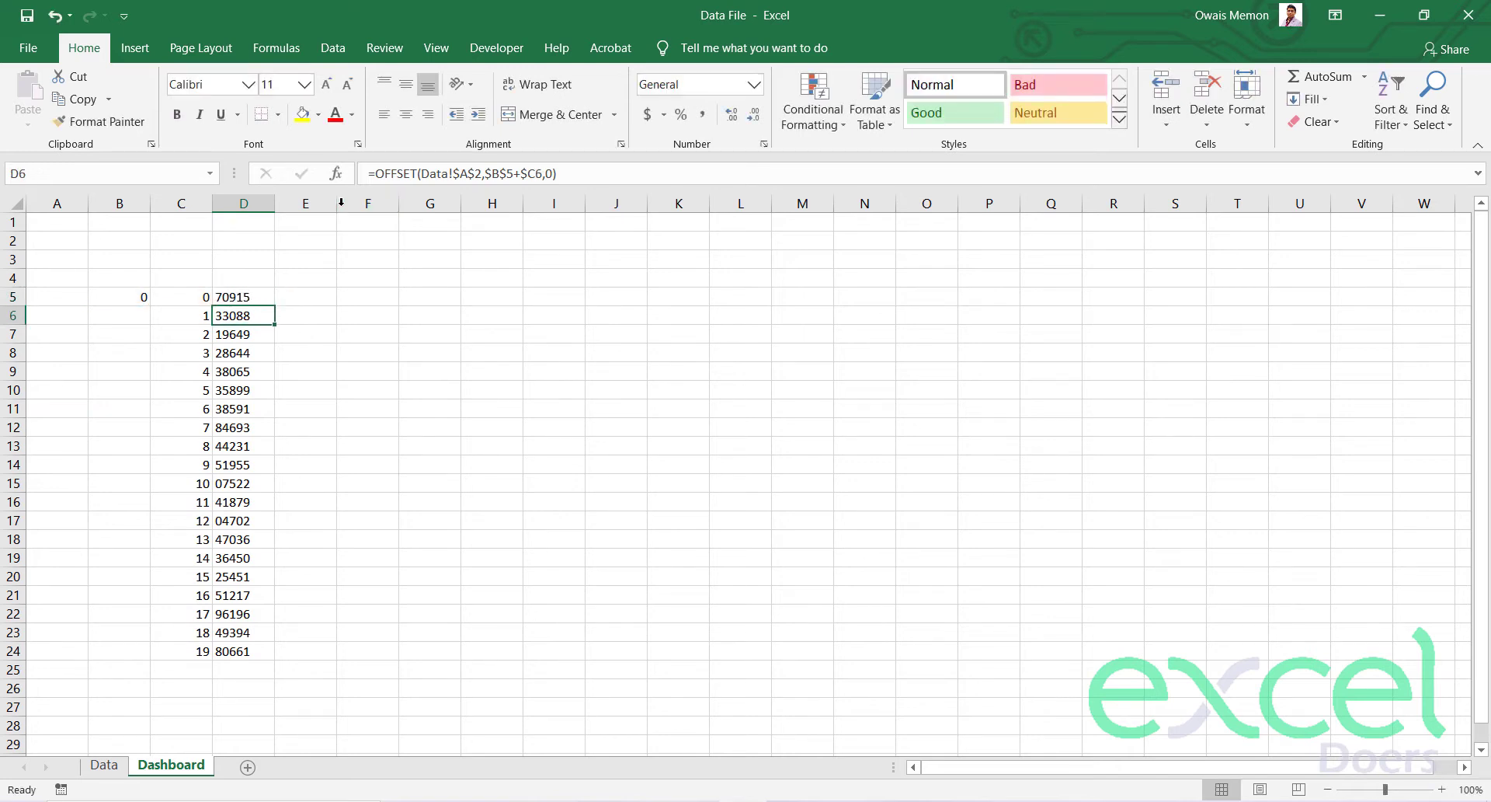
{"action": "key", "text": "Down"}
{"action": "key", "text": "Down"}
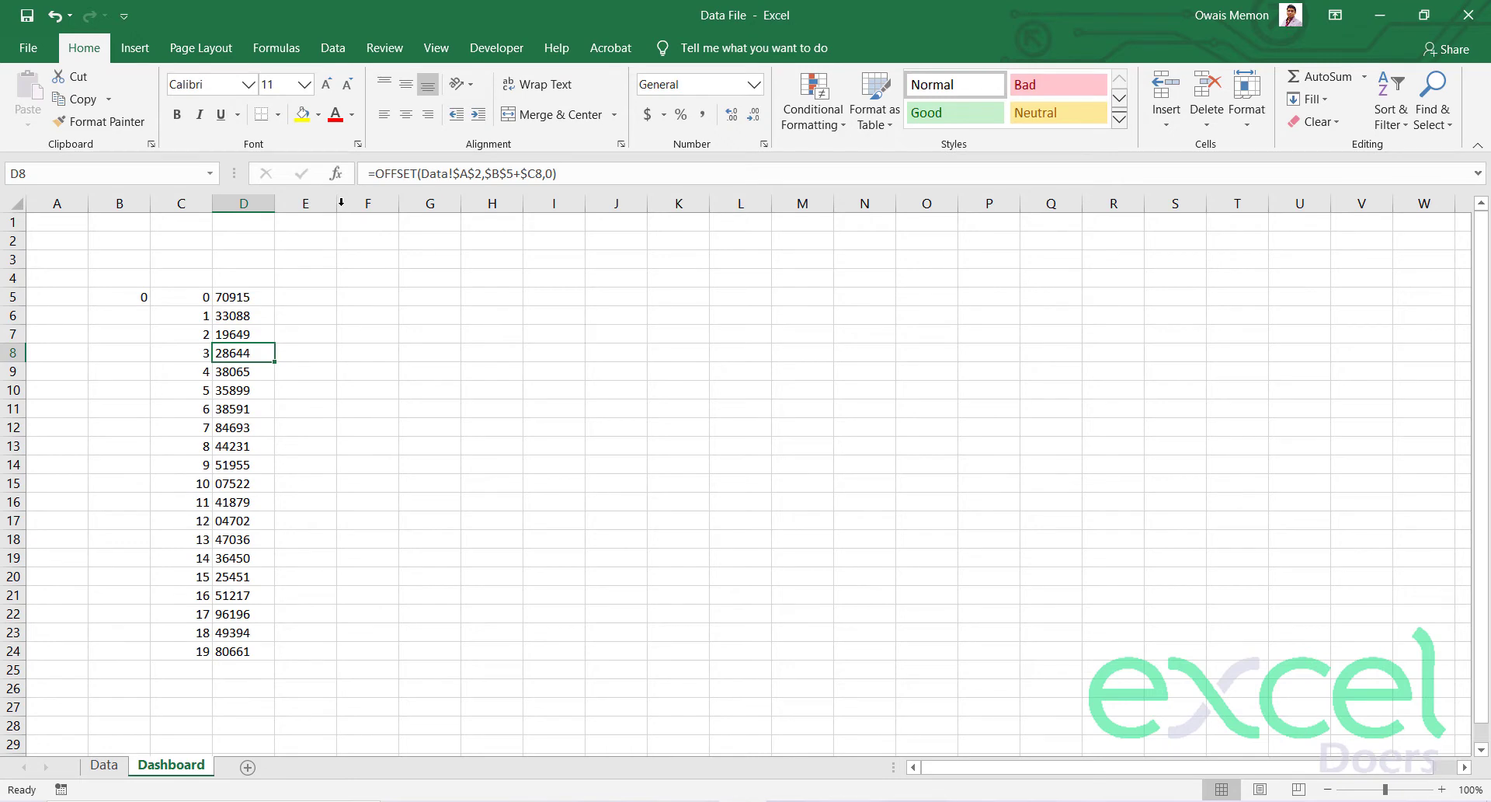
{"action": "key", "text": "Up"}
{"action": "key", "text": "Up"}
{"action": "key", "text": "Up"}
{"action": "key", "text": "Left"}
{"action": "key", "text": "Left"}
{"action": "type", "text": "1"}
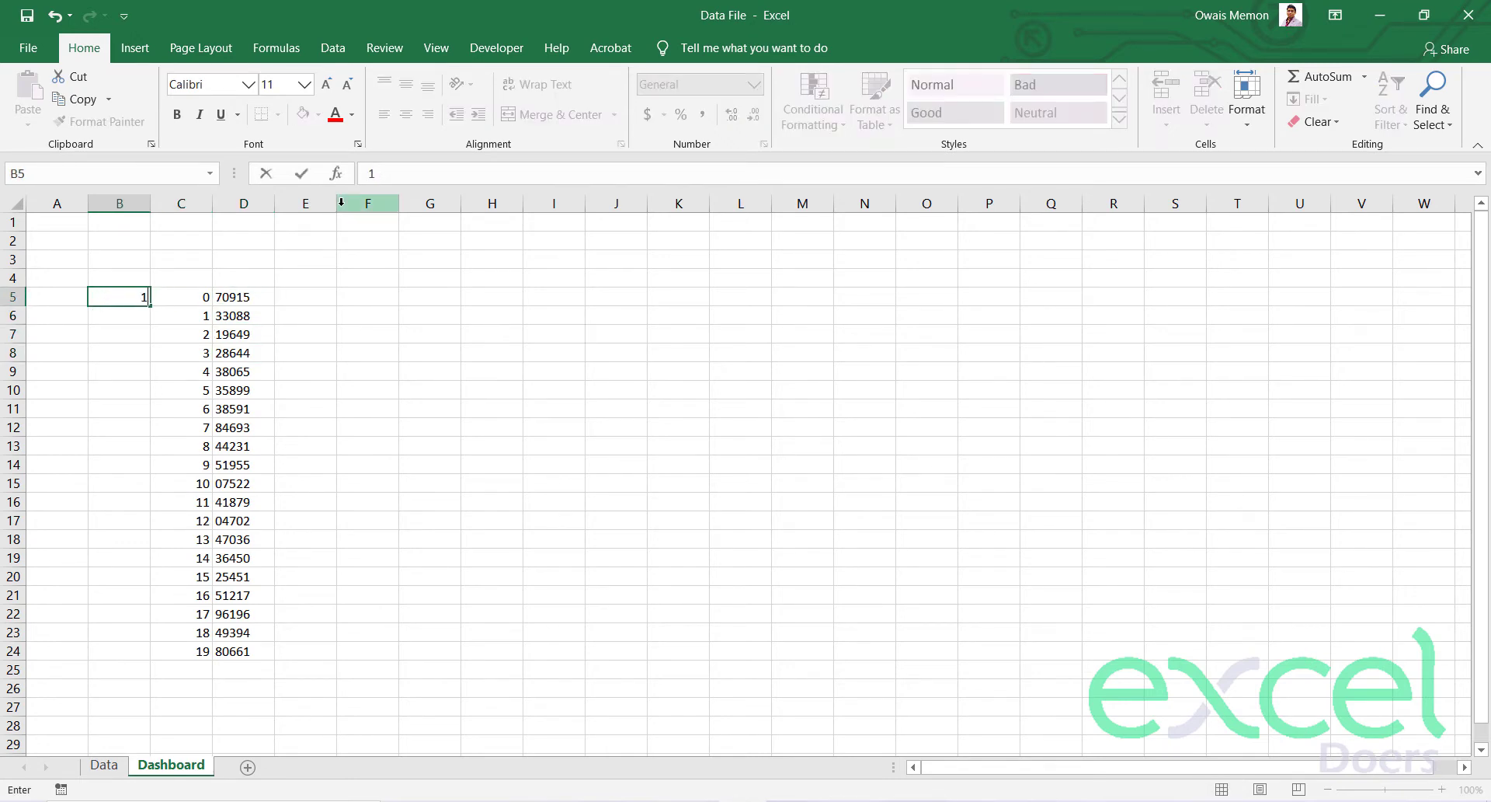
{"action": "key", "text": "Return"}
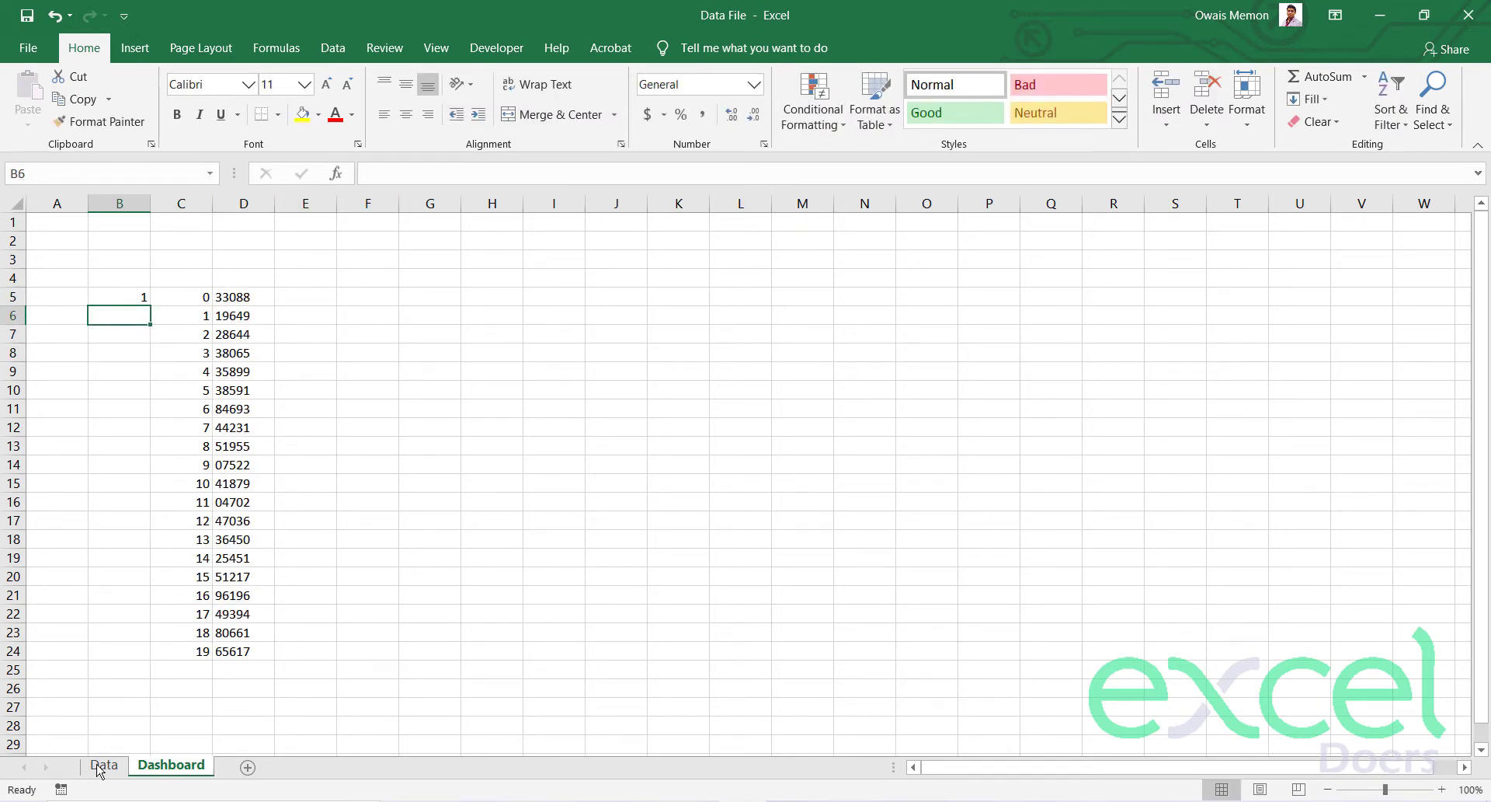
Compare the Data sheet's user IDs in A3:A17, then set B5 to 20.
{"action": "left_click", "coordinate": [104, 765]}
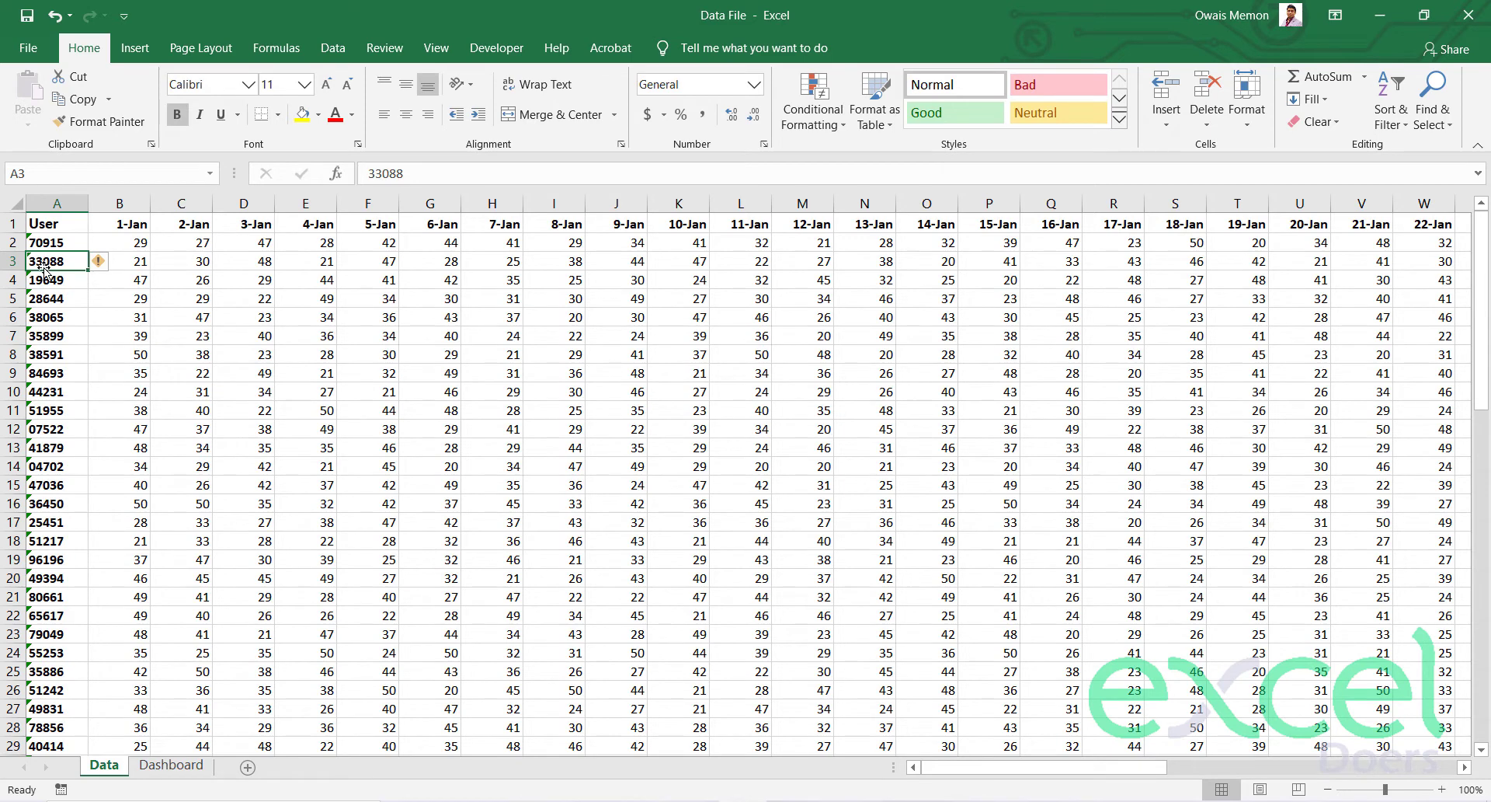
{"action": "left_click_drag", "start_coordinate": [43, 262], "coordinate": [46, 522]}
{"action": "left_click", "coordinate": [171, 765]}
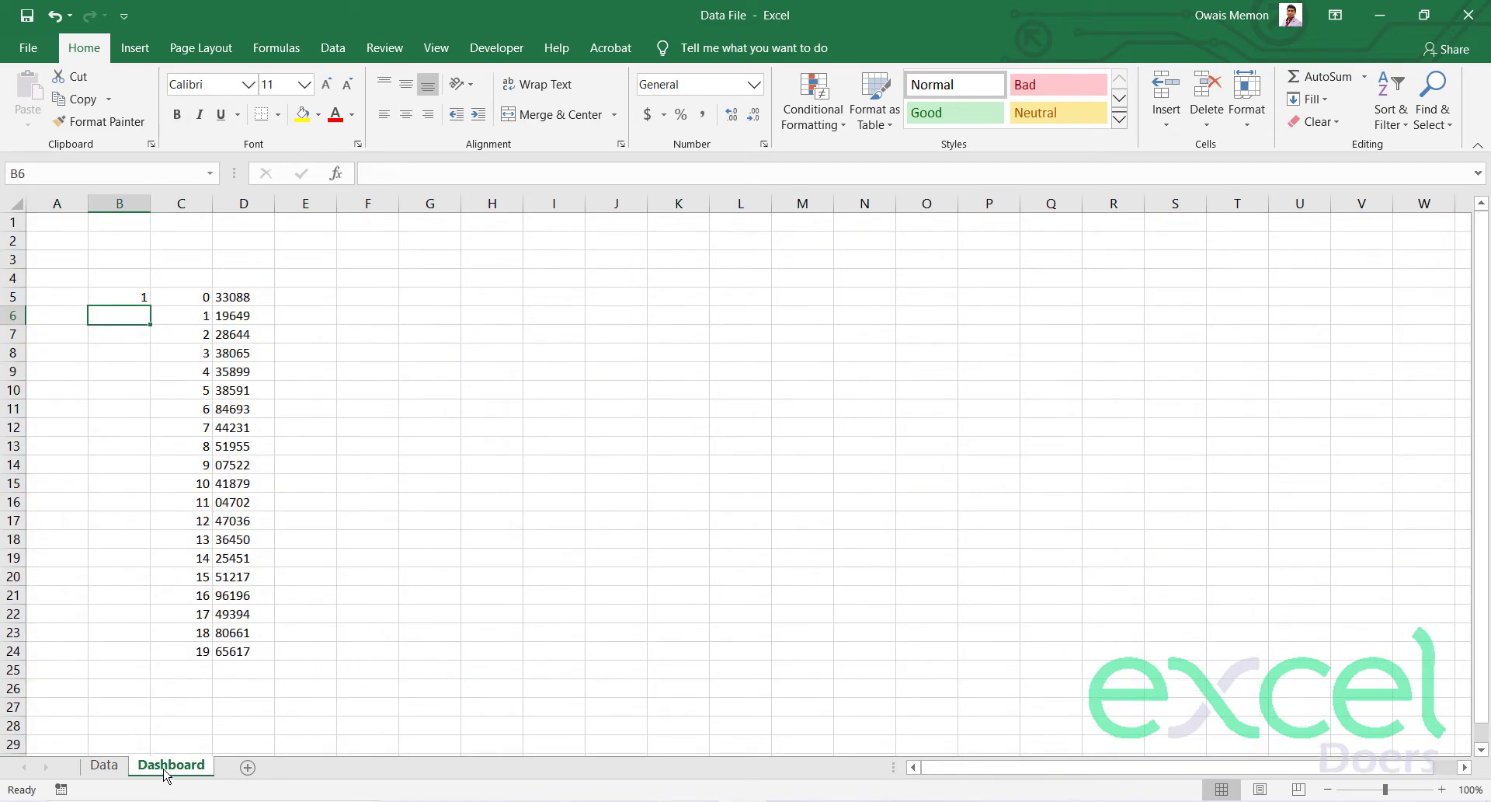
{"action": "left_click", "coordinate": [131, 295]}
{"action": "type", "text": "20"}
{"action": "key", "text": "Return"}
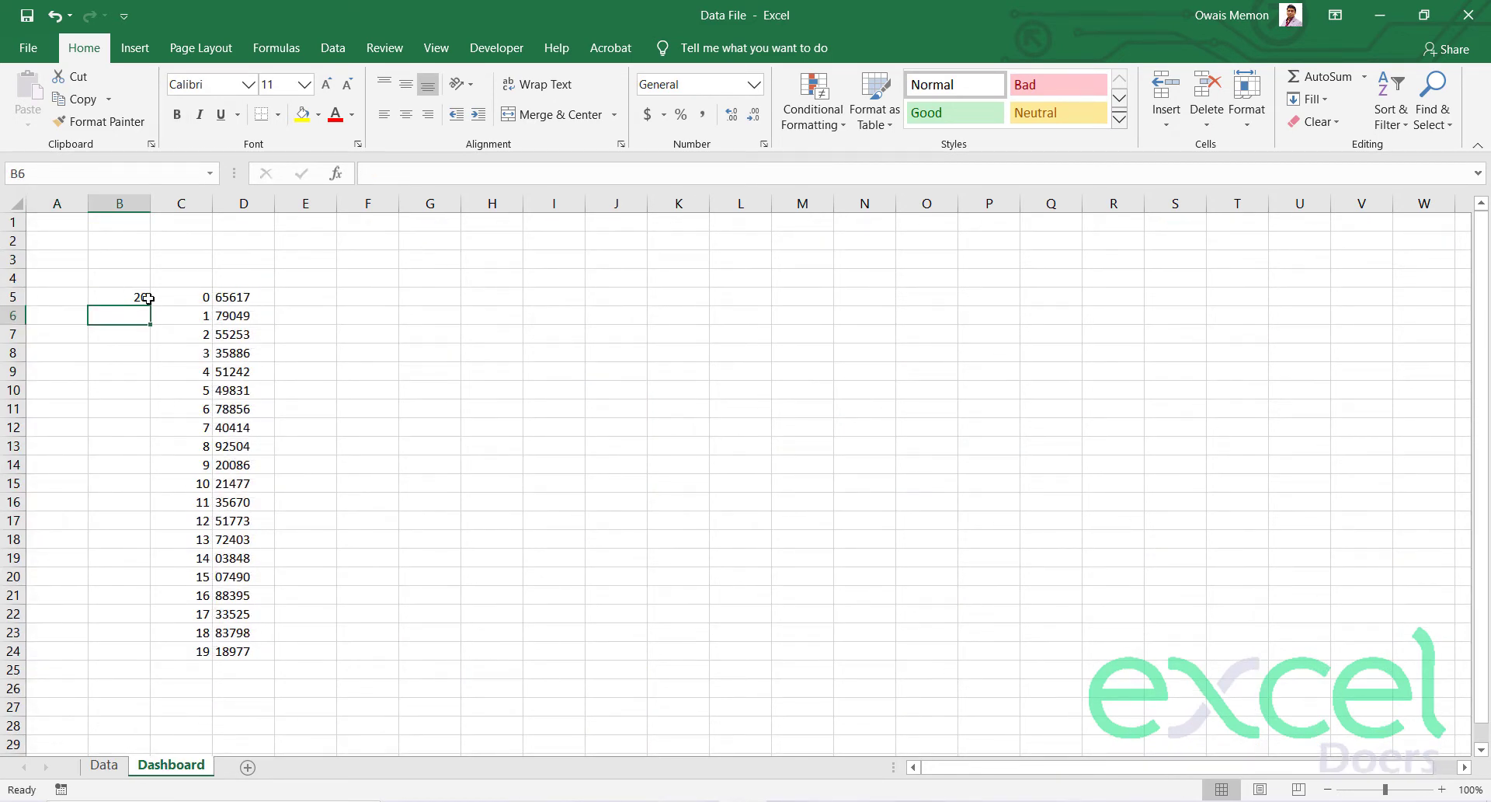
{"action": "left_click", "coordinate": [249, 297]}
Verify on the Data sheet that the IDs from A22, starting at 65617, match column D.
{"action": "left_click", "coordinate": [104, 765]}
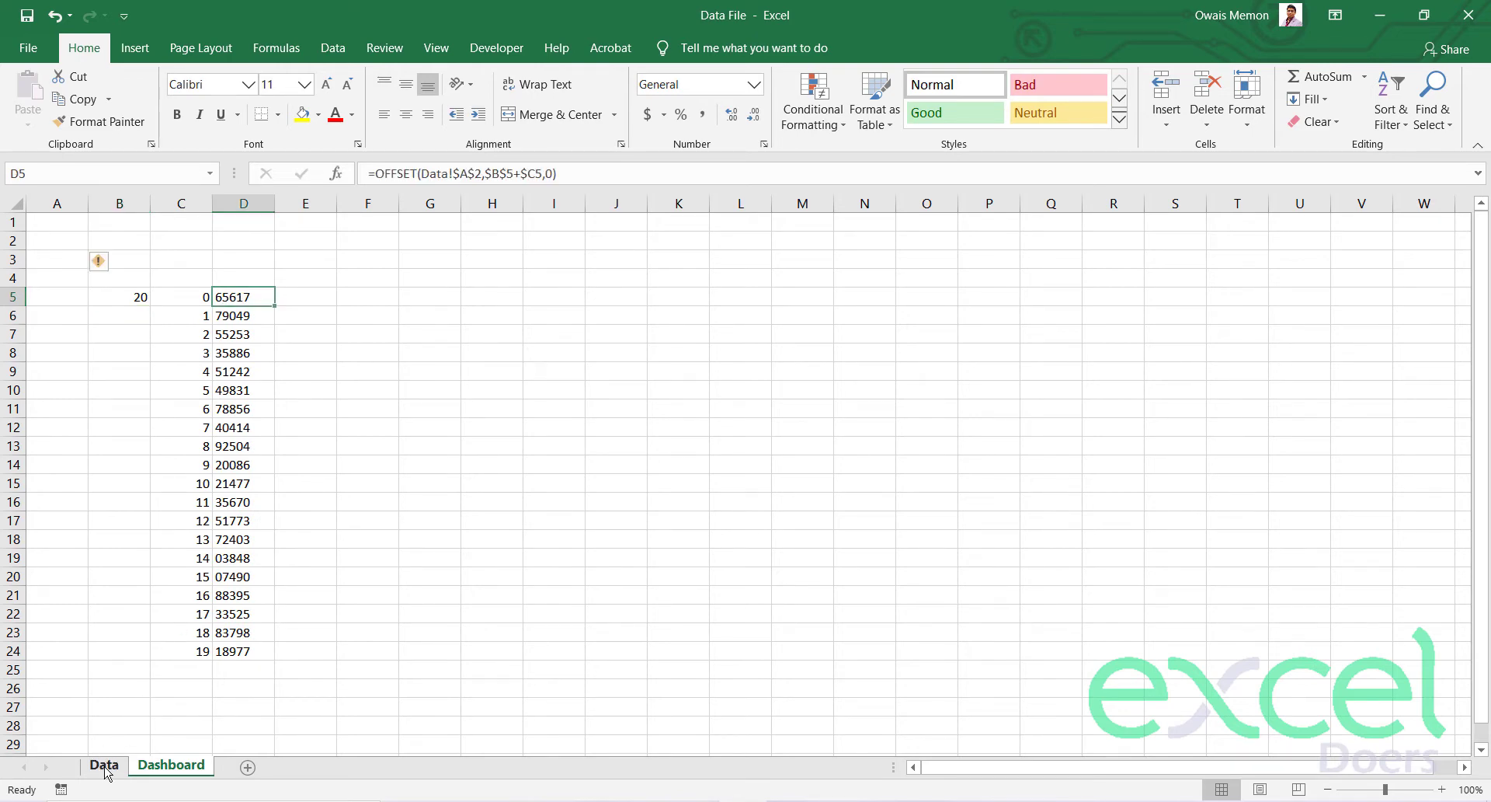
{"action": "scroll", "coordinate": [125, 543], "scroll_direction": "down", "scroll_amount": 1}
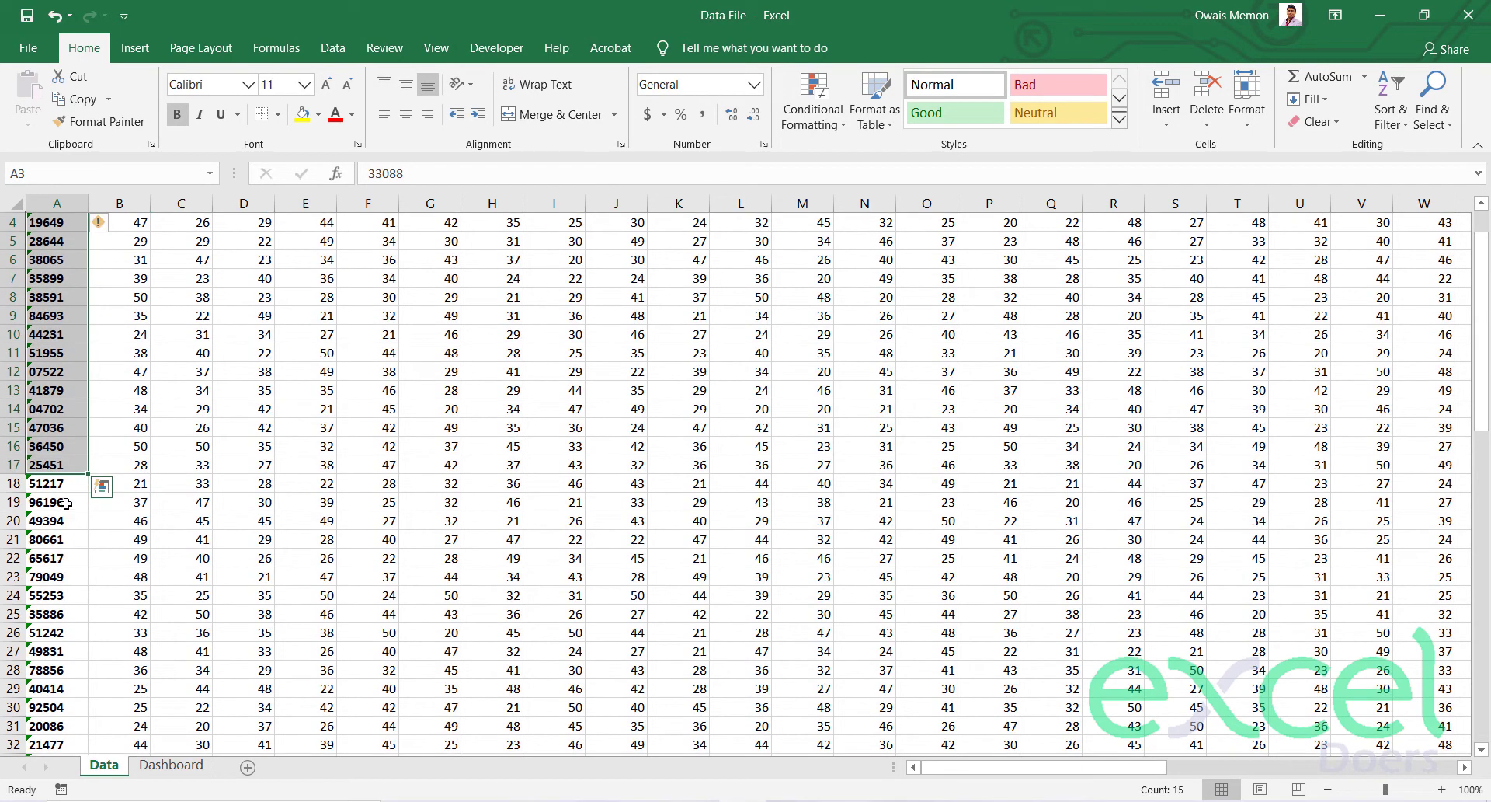
{"action": "left_click", "coordinate": [57, 558]}
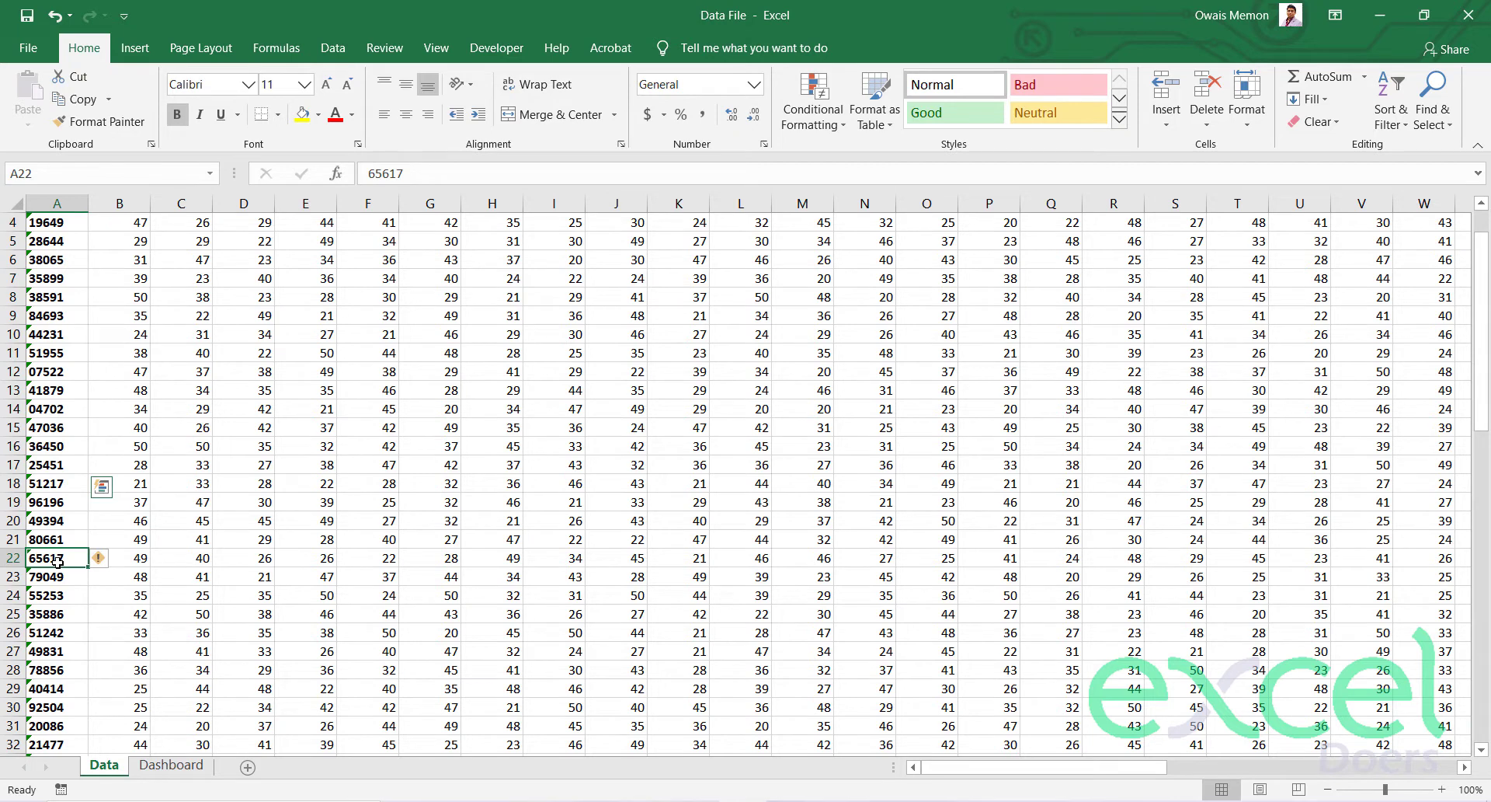
{"action": "left_click_drag", "start_coordinate": [57, 558], "coordinate": [57, 744]}
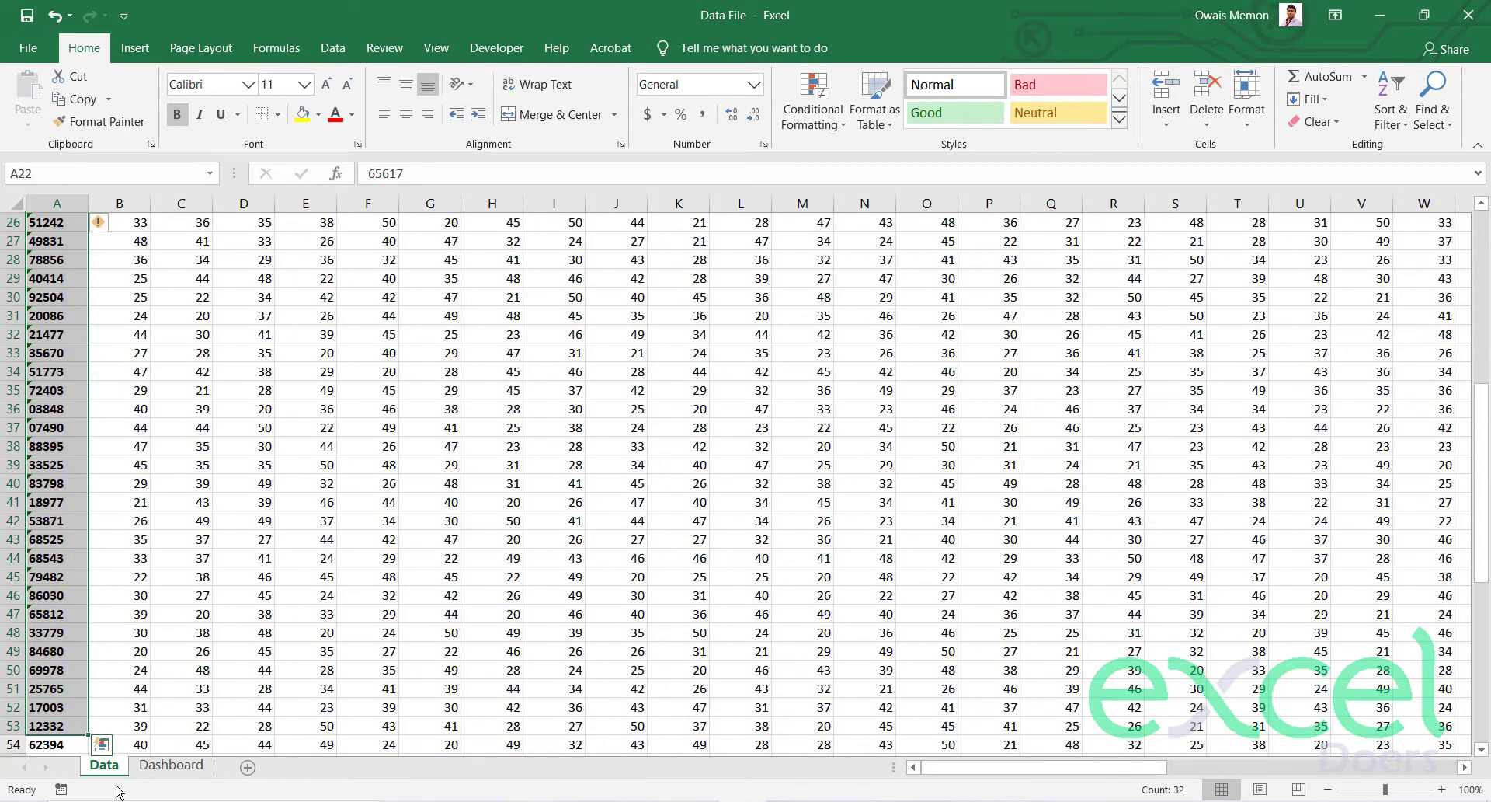
{"action": "left_click", "coordinate": [163, 765]}
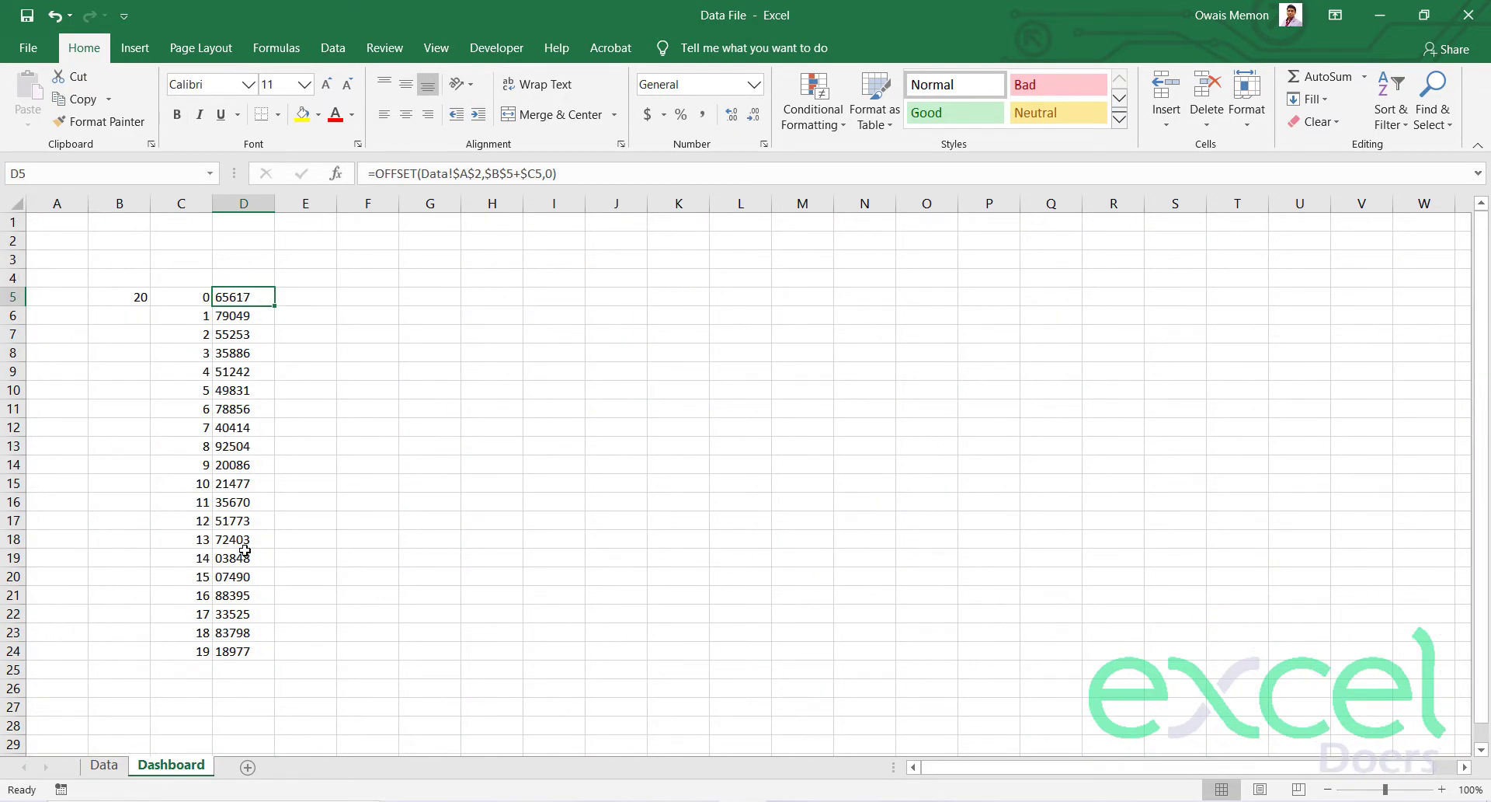
Make the 20 in B5 bold and centred.
{"action": "left_click", "coordinate": [116, 291]}
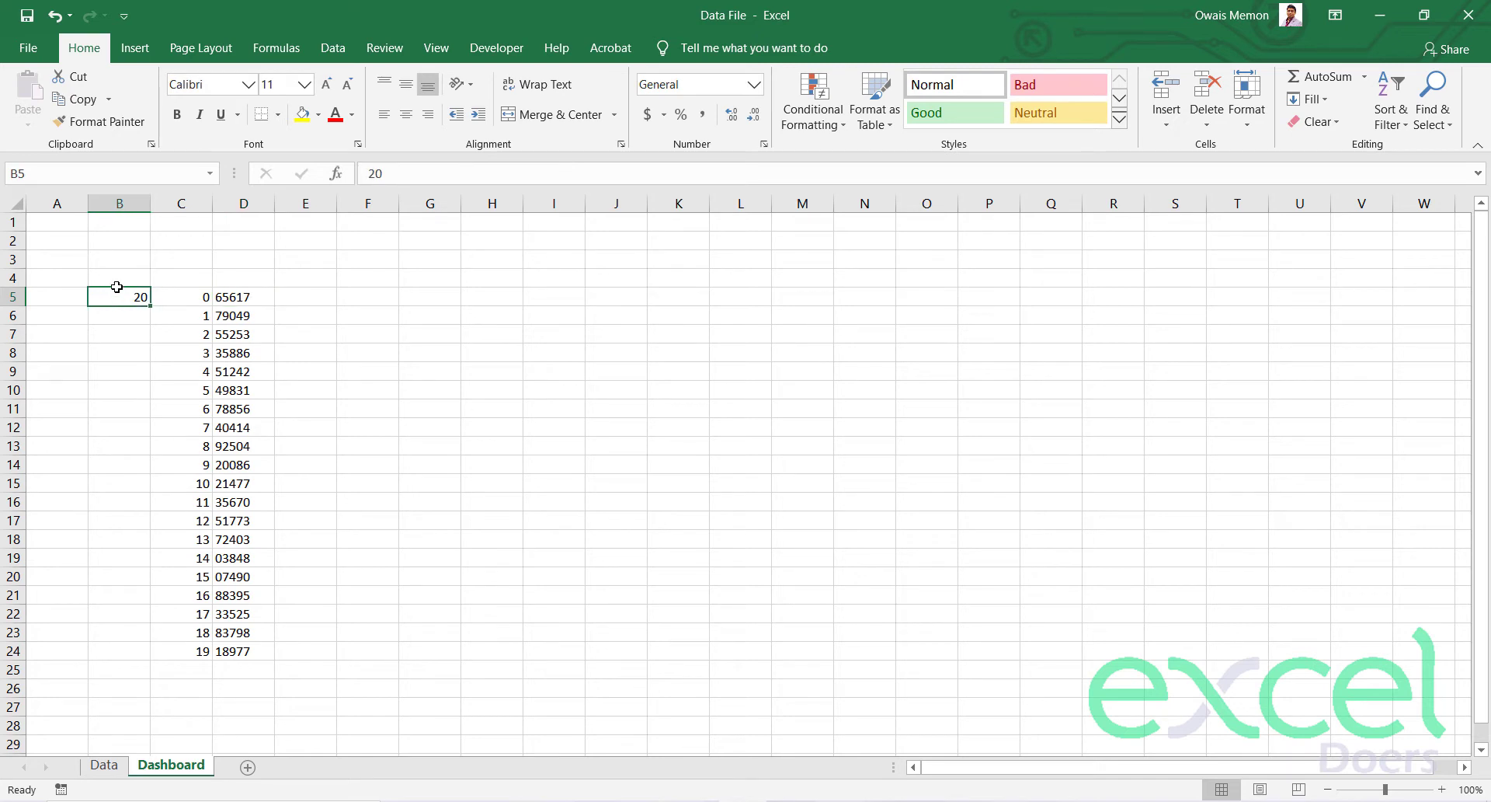
{"action": "left_click", "coordinate": [177, 114]}
{"action": "left_click", "coordinate": [405, 114]}
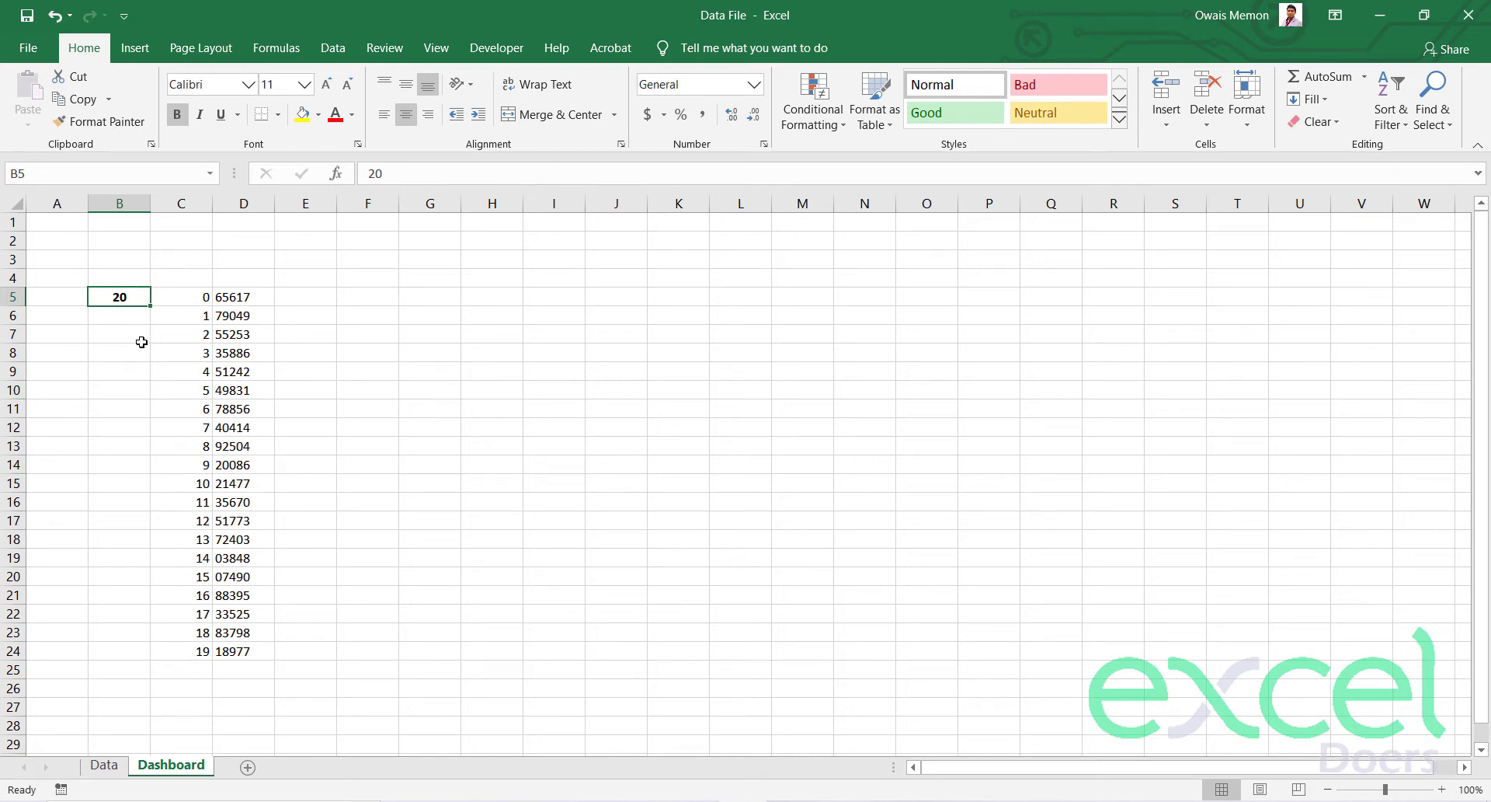
Widen column B slightly and enter 'User IDs' in D4, correcting the capital S.
{"action": "left_click_drag", "start_coordinate": [151, 202], "coordinate": [160, 203]}
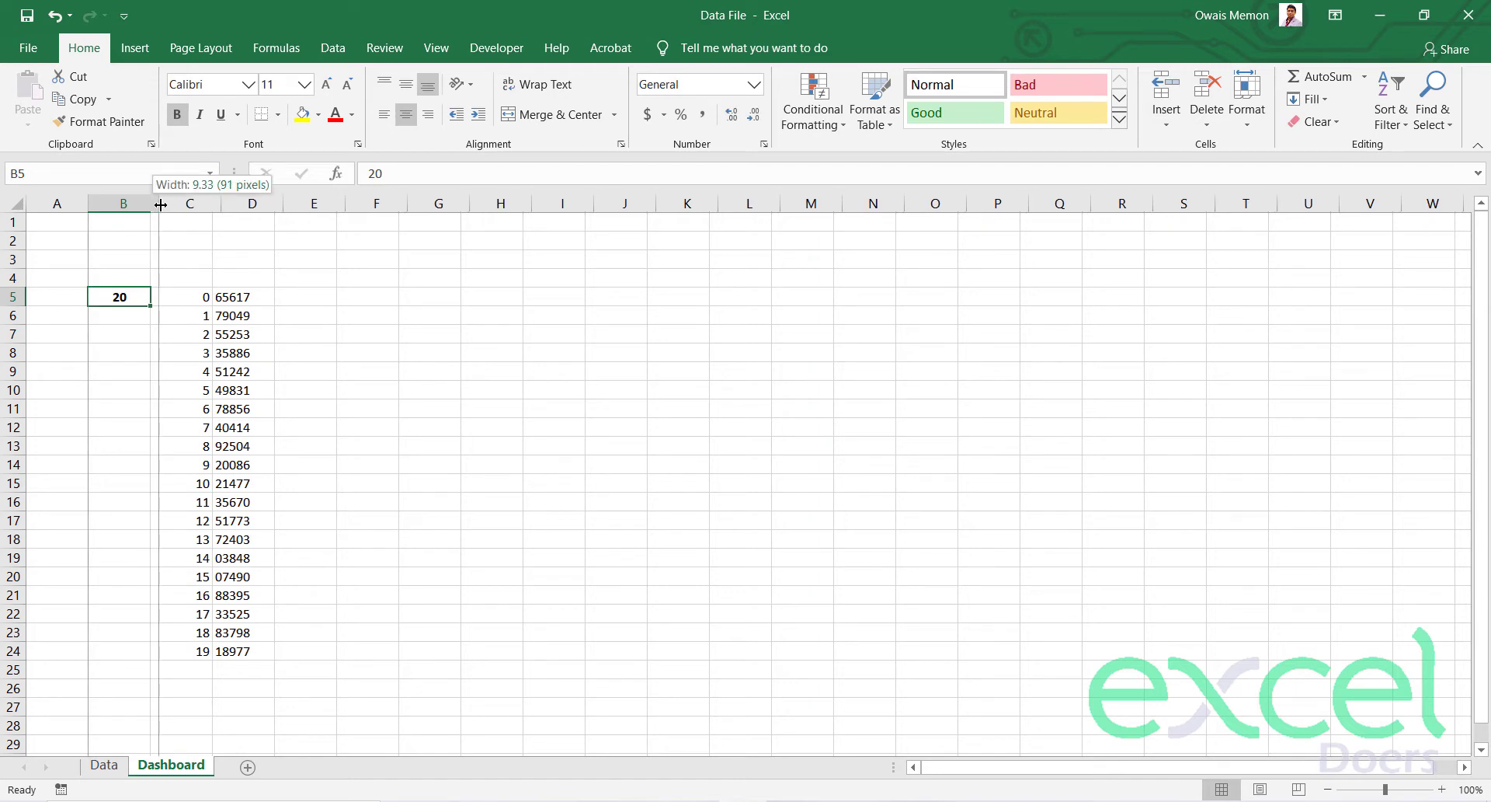
{"action": "left_click", "coordinate": [252, 275]}
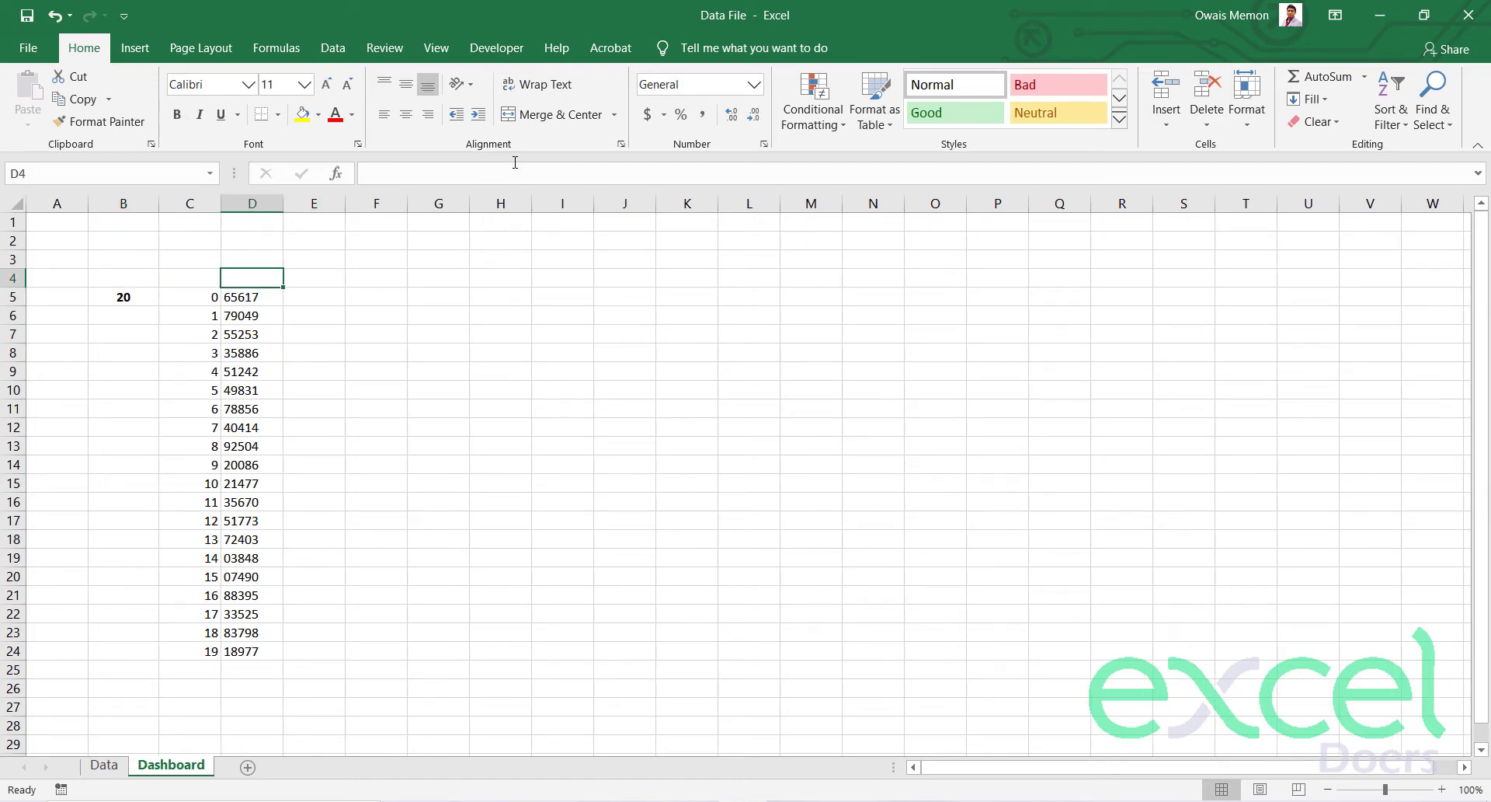
{"action": "type", "text": "User ID"}
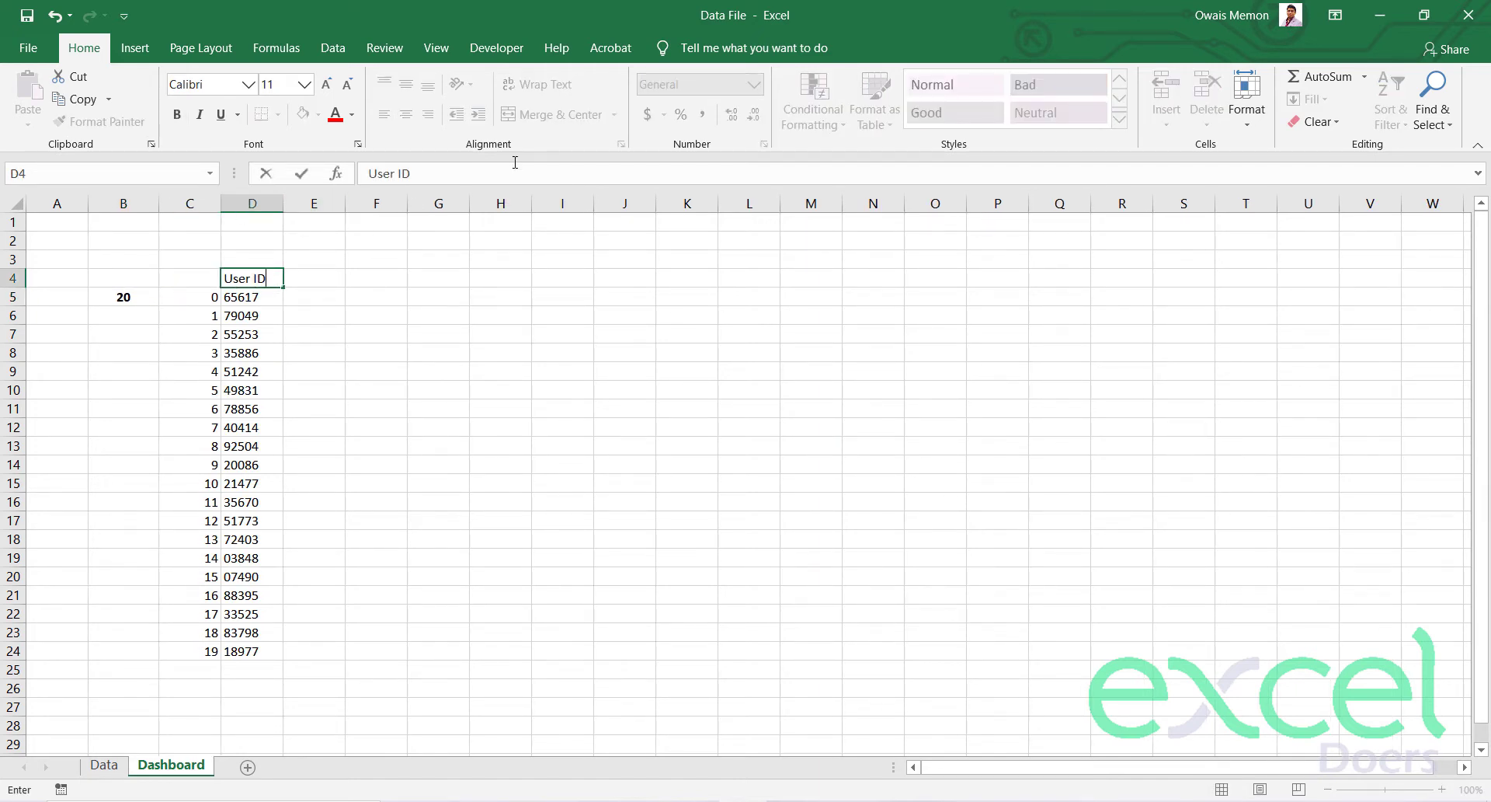
{"action": "type", "text": "S"}
{"action": "key", "text": "Return"}
{"action": "key", "text": "Up"}
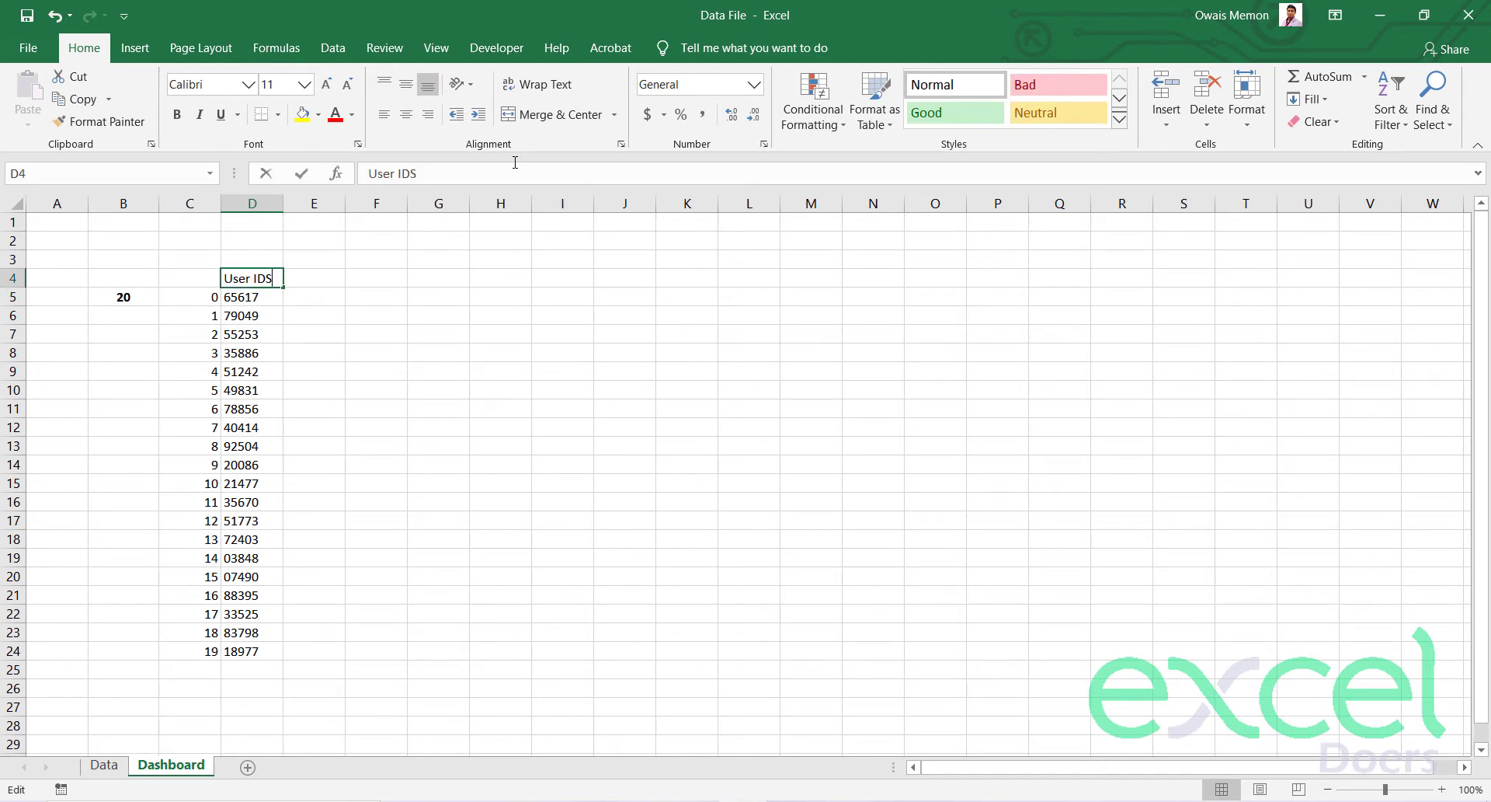
{"action": "key", "text": "F2"}
{"action": "key", "text": "BackSpace"}
{"action": "type", "text": "s"}
{"action": "key", "text": "Return"}
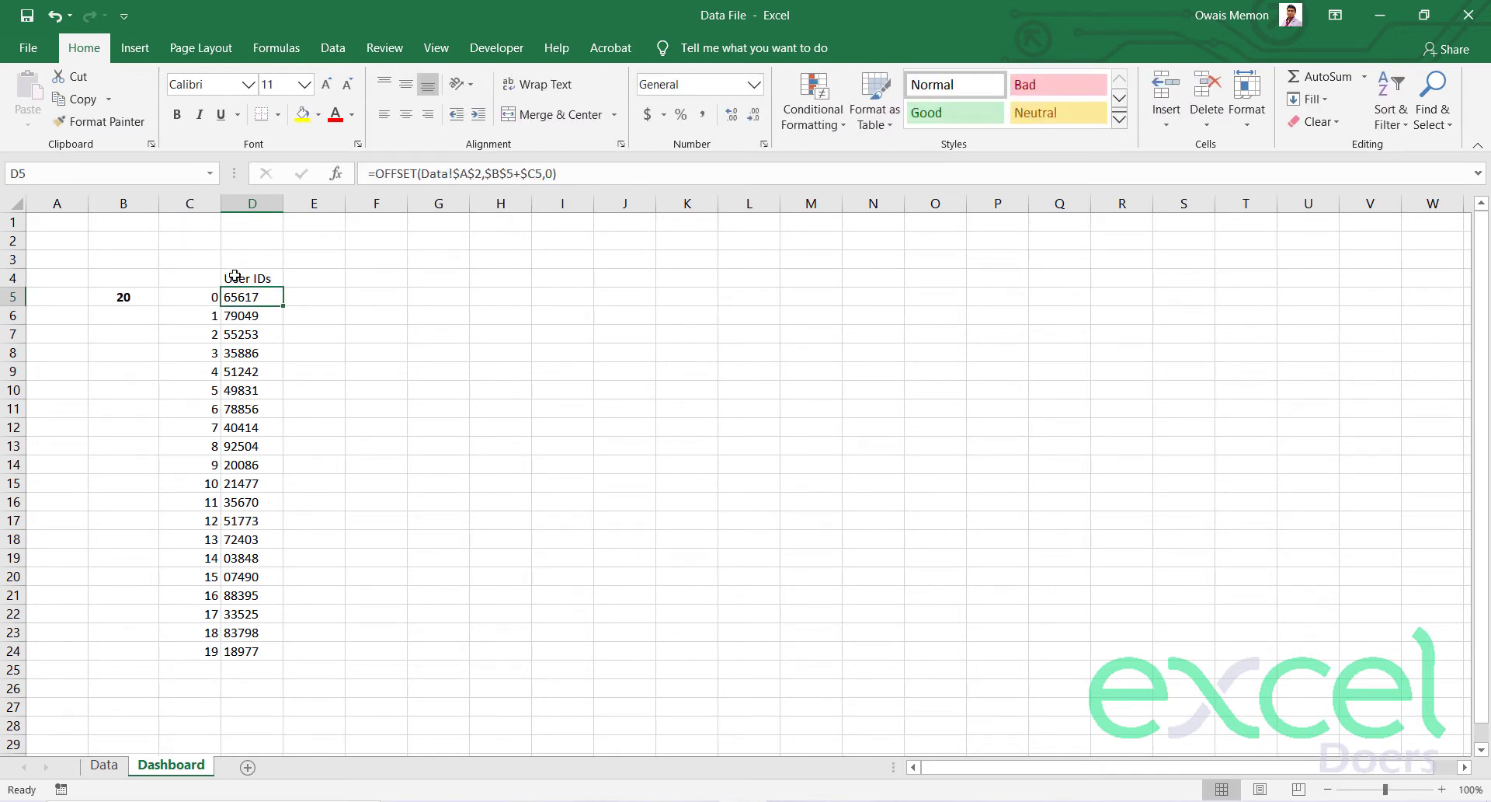
{"action": "left_click", "coordinate": [332, 277]}
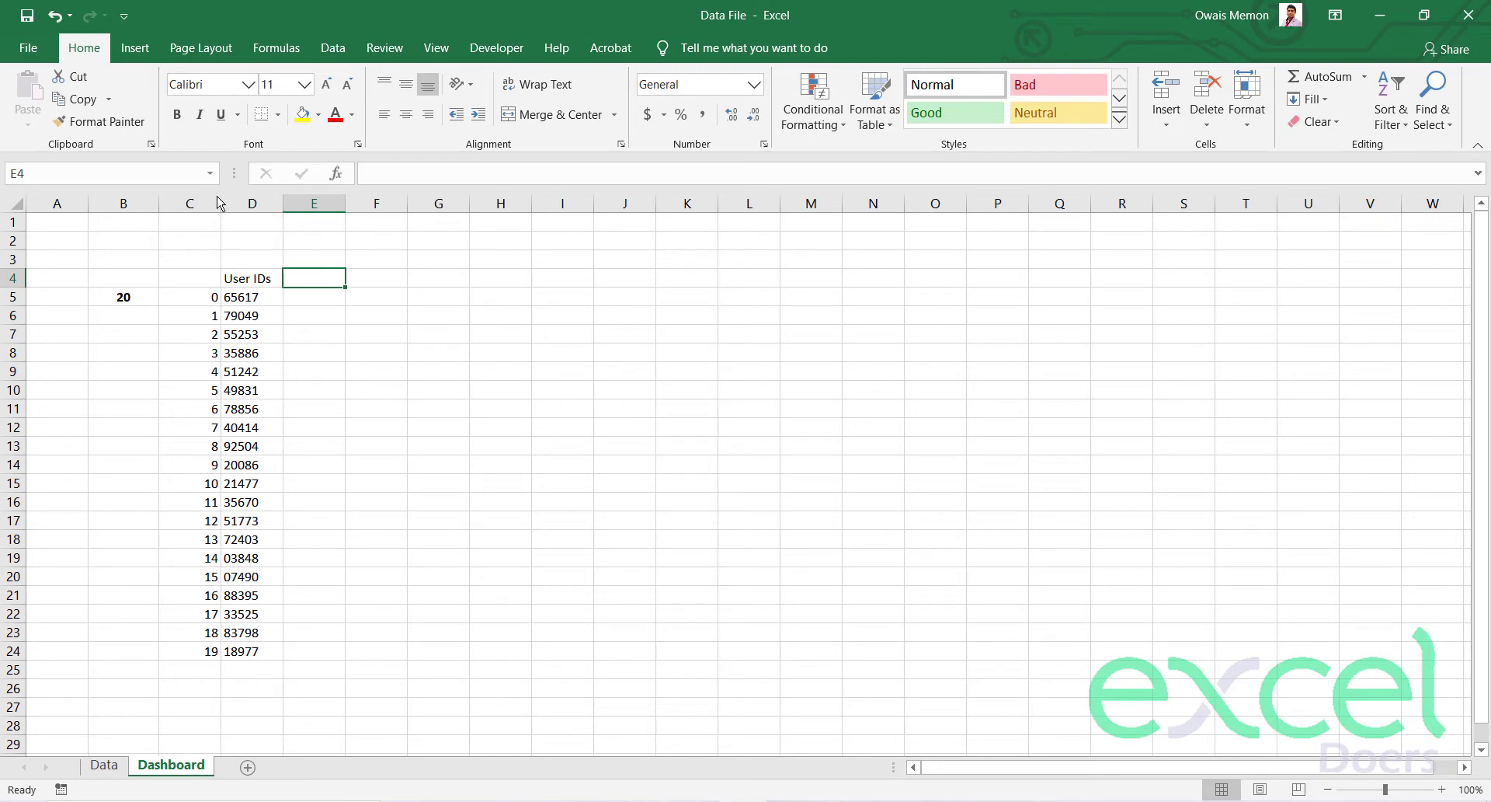
Link E4 to Data!B1 so it shows the first date, 1-Jan.
{"action": "type", "text": "="}
{"action": "left_click", "coordinate": [104, 765]}
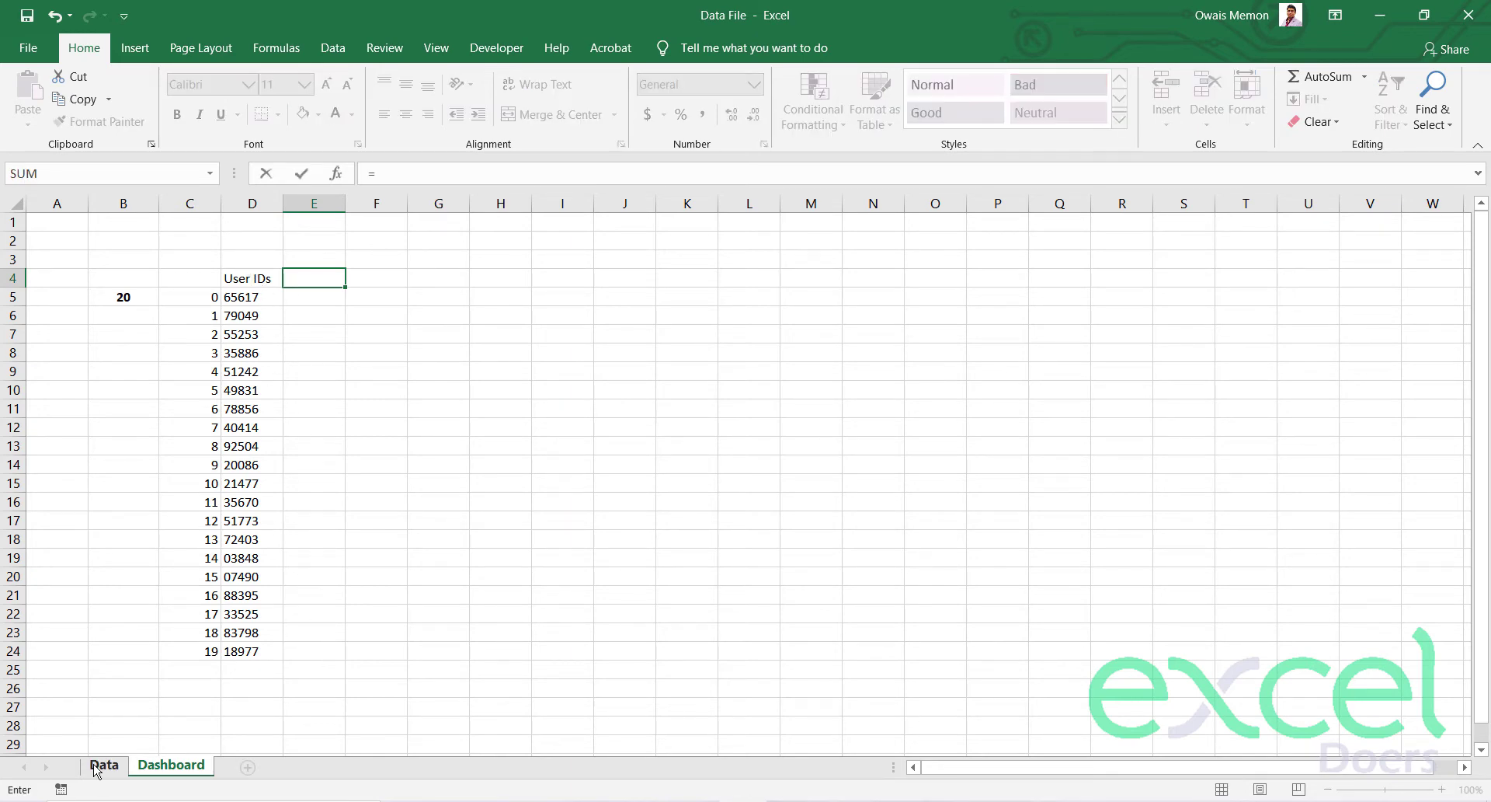
{"action": "scroll", "coordinate": [169, 415], "scroll_direction": "up", "scroll_amount": 8}
{"action": "scroll", "coordinate": [169, 415], "scroll_direction": "up", "scroll_amount": 1}
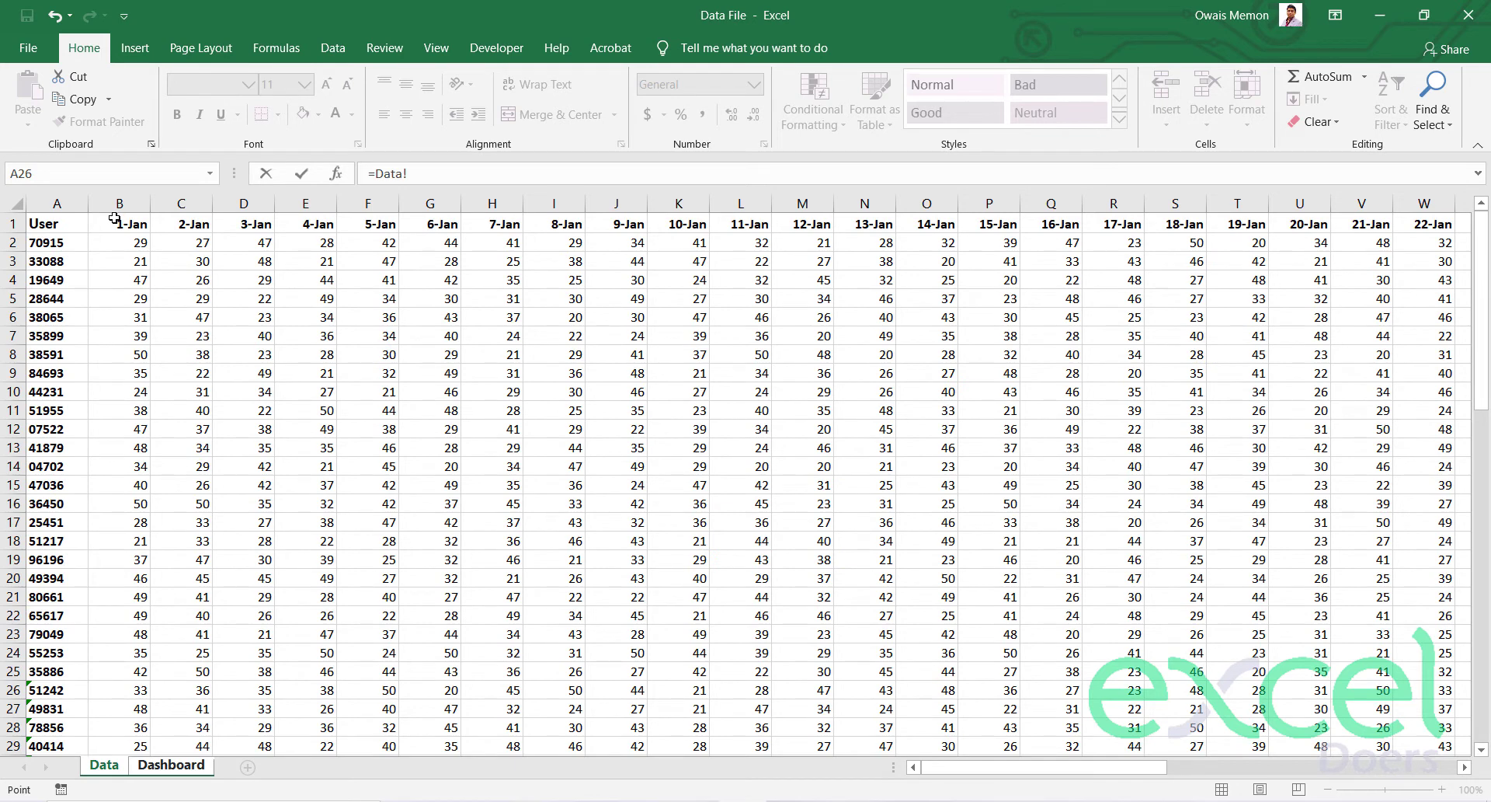
{"action": "left_click", "coordinate": [115, 223]}
{"action": "key", "text": "Return"}
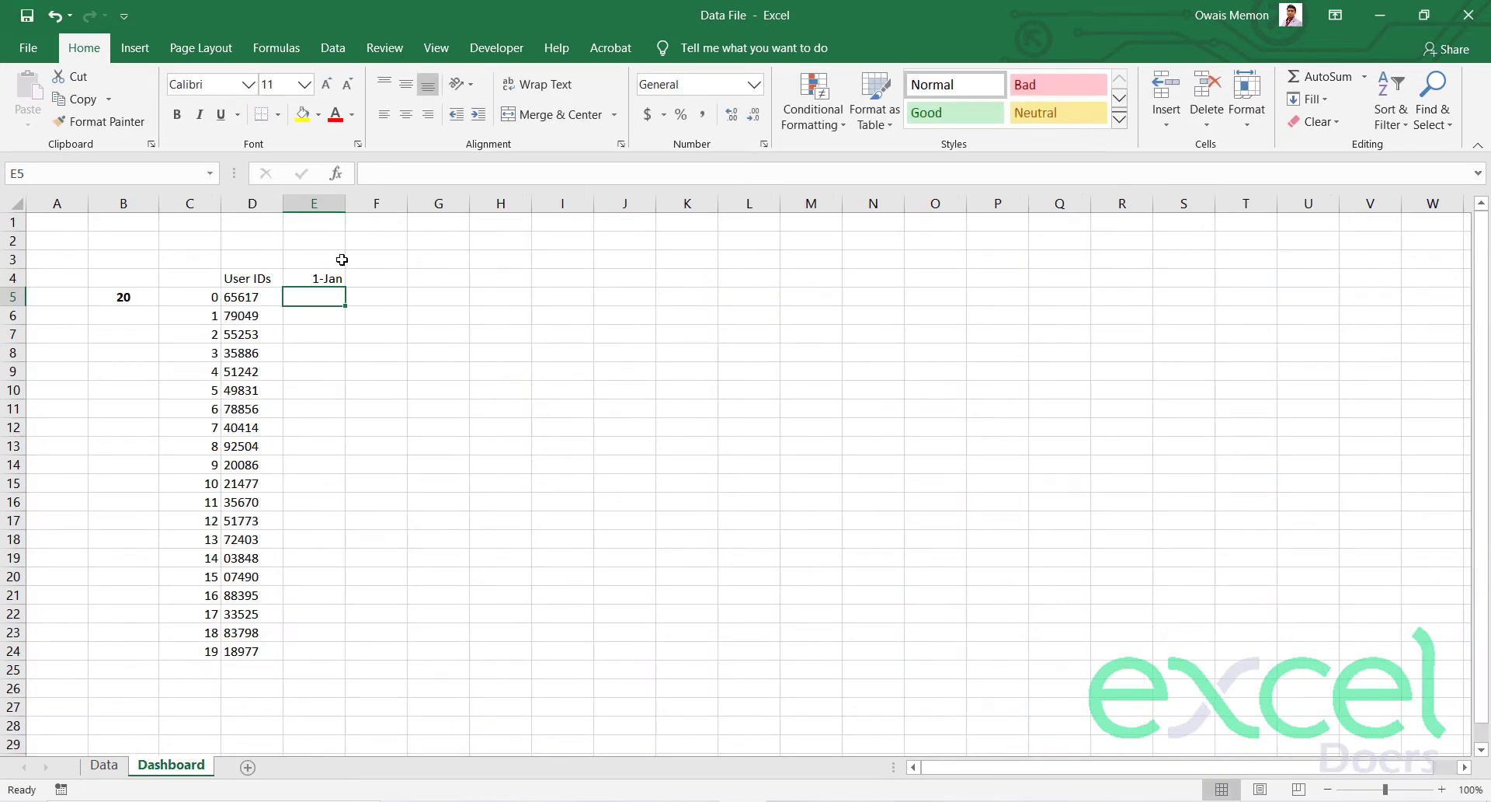
Enter 0 in E2 as the column offset.
{"action": "double_click", "coordinate": [308, 243]}
{"action": "type", "text": "0"}
{"action": "key", "text": "Return"}
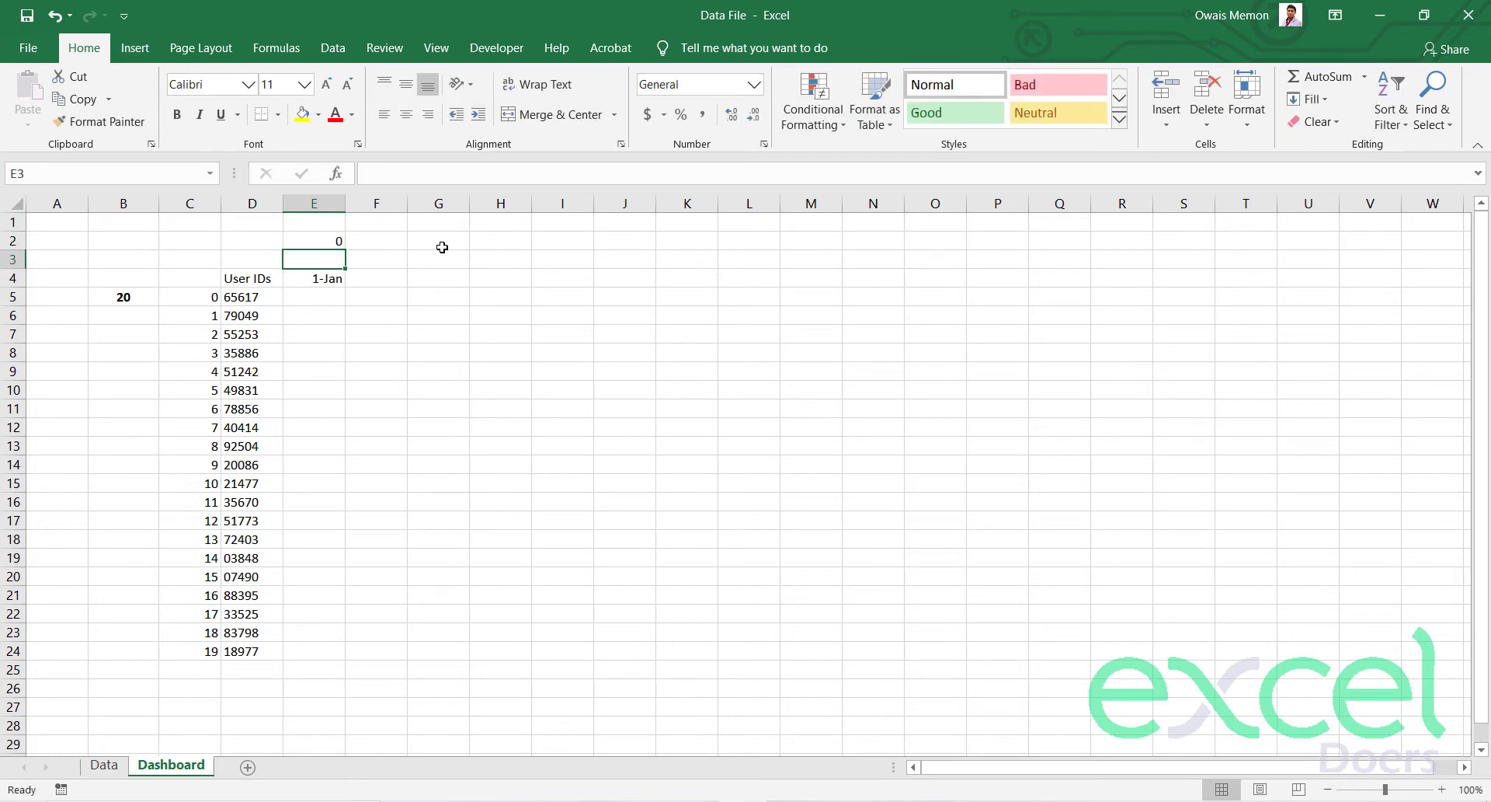
{"action": "double_click", "coordinate": [304, 277]}
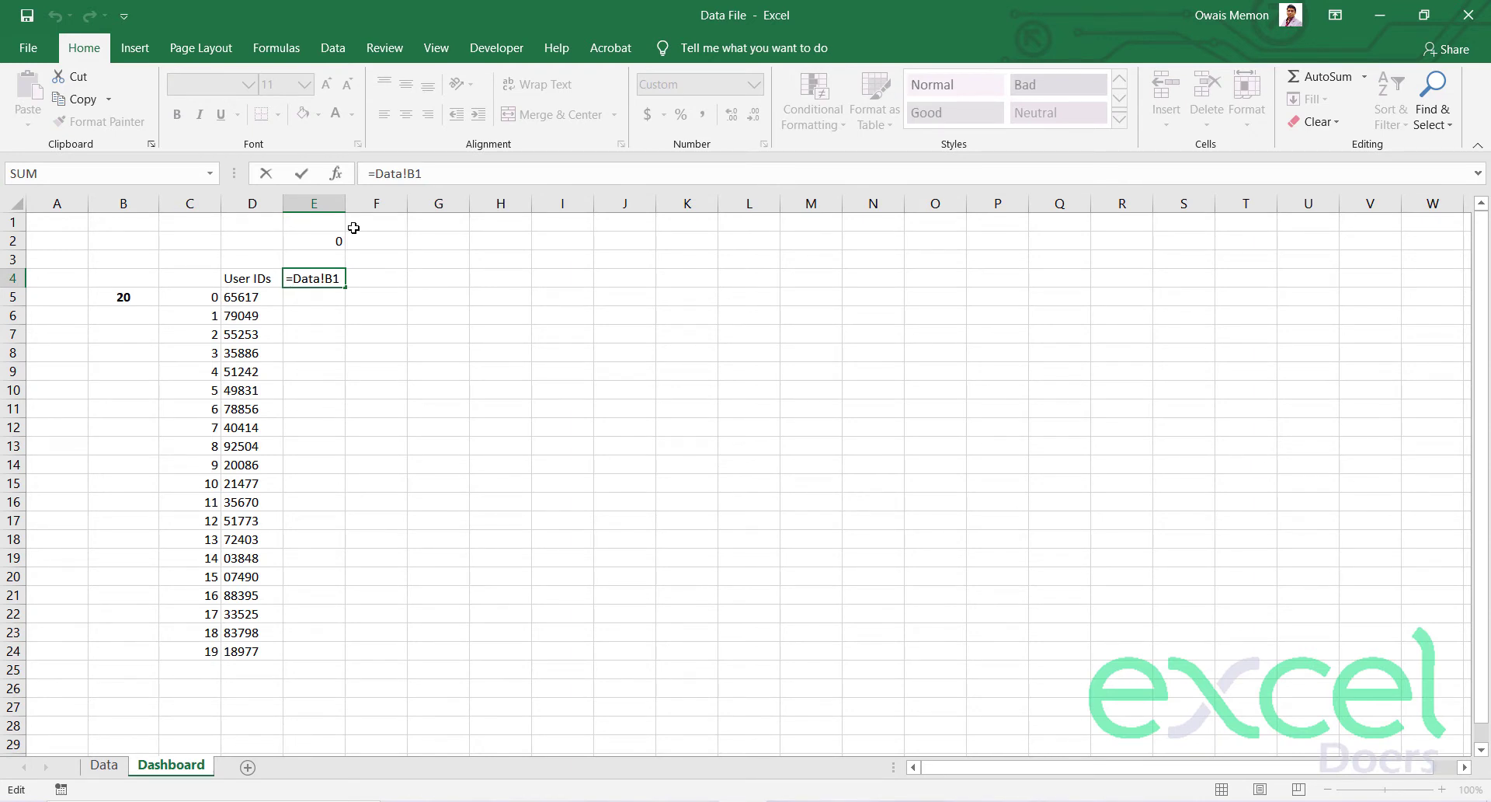
Rewrite E4 as =OFFSET(Data!$B$1,0,$E$2) with absolute references.
{"action": "type", "text": "off"}
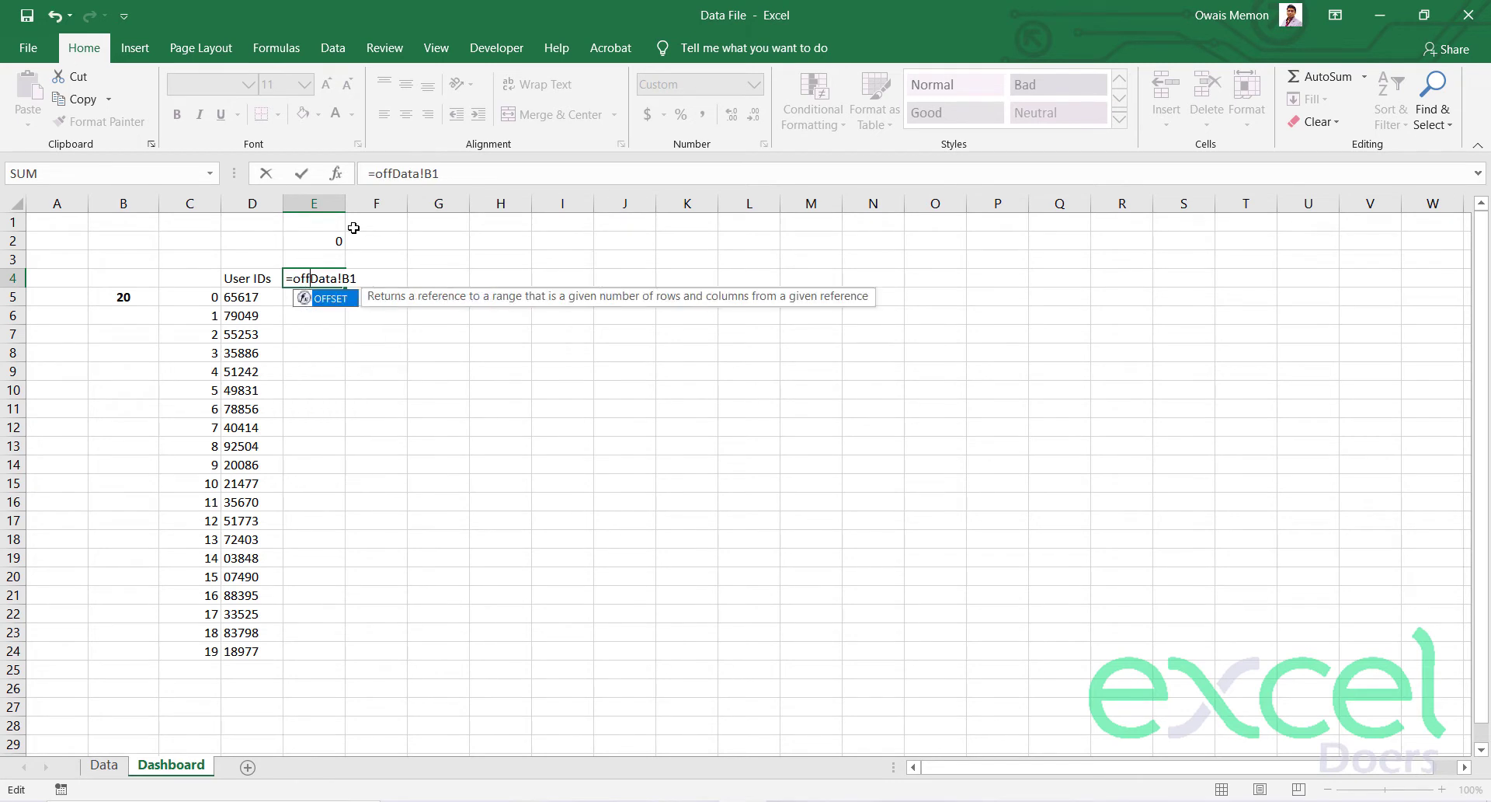
{"action": "key", "text": "Tab"}
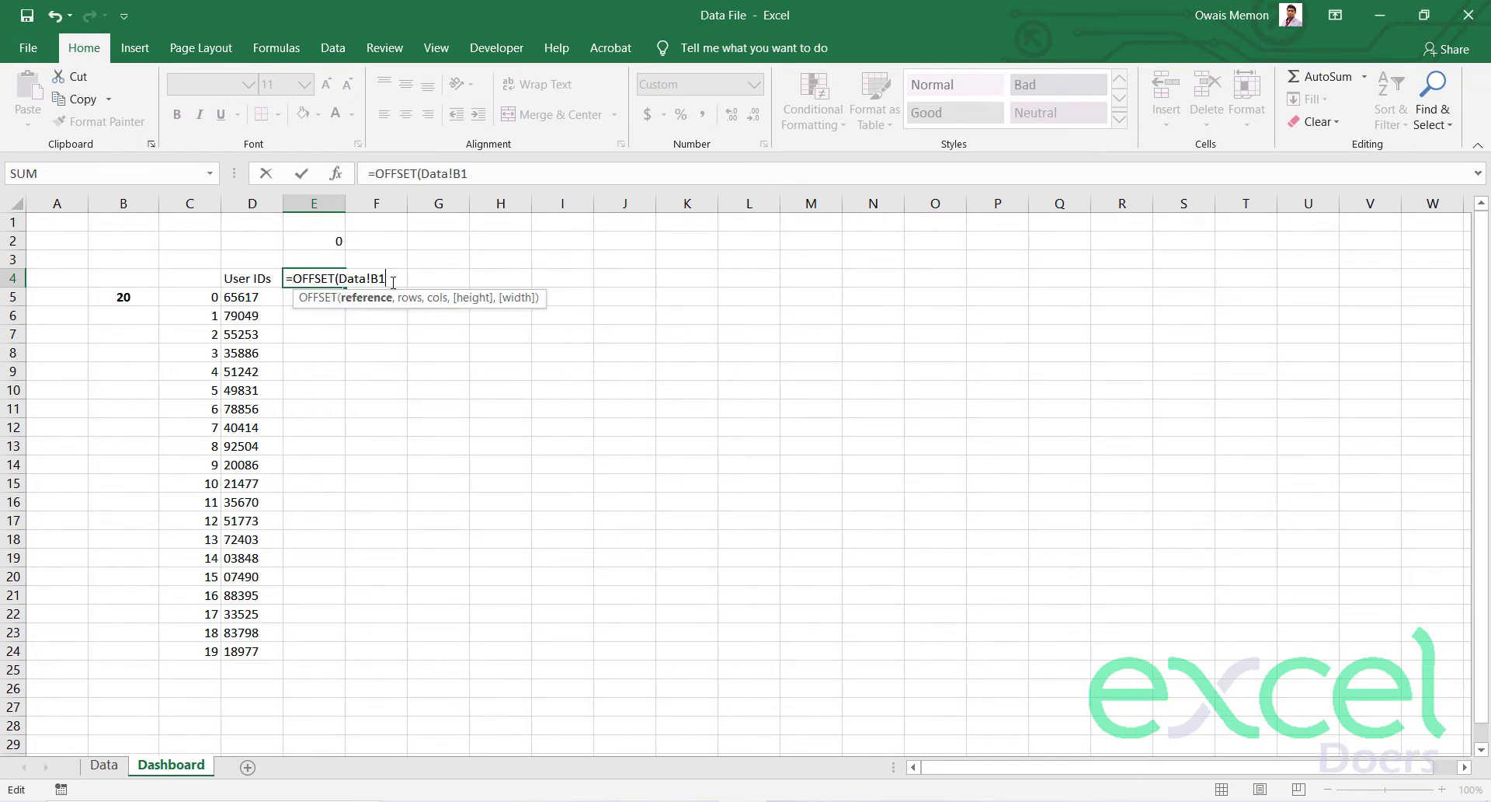
{"action": "key", "text": "F4"}
{"action": "type", "text": "$B$1,0"}
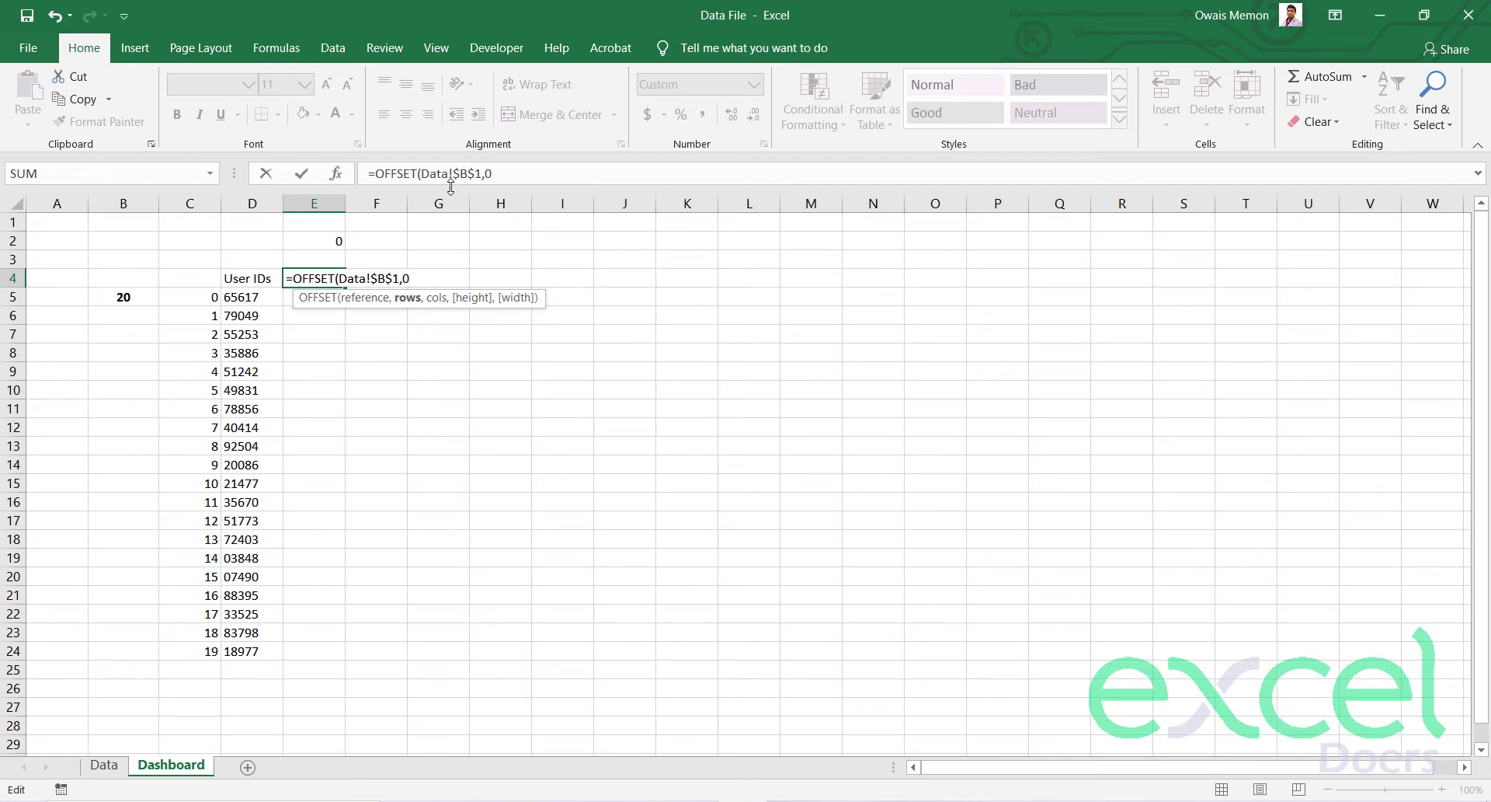
{"action": "type", "text": ","}
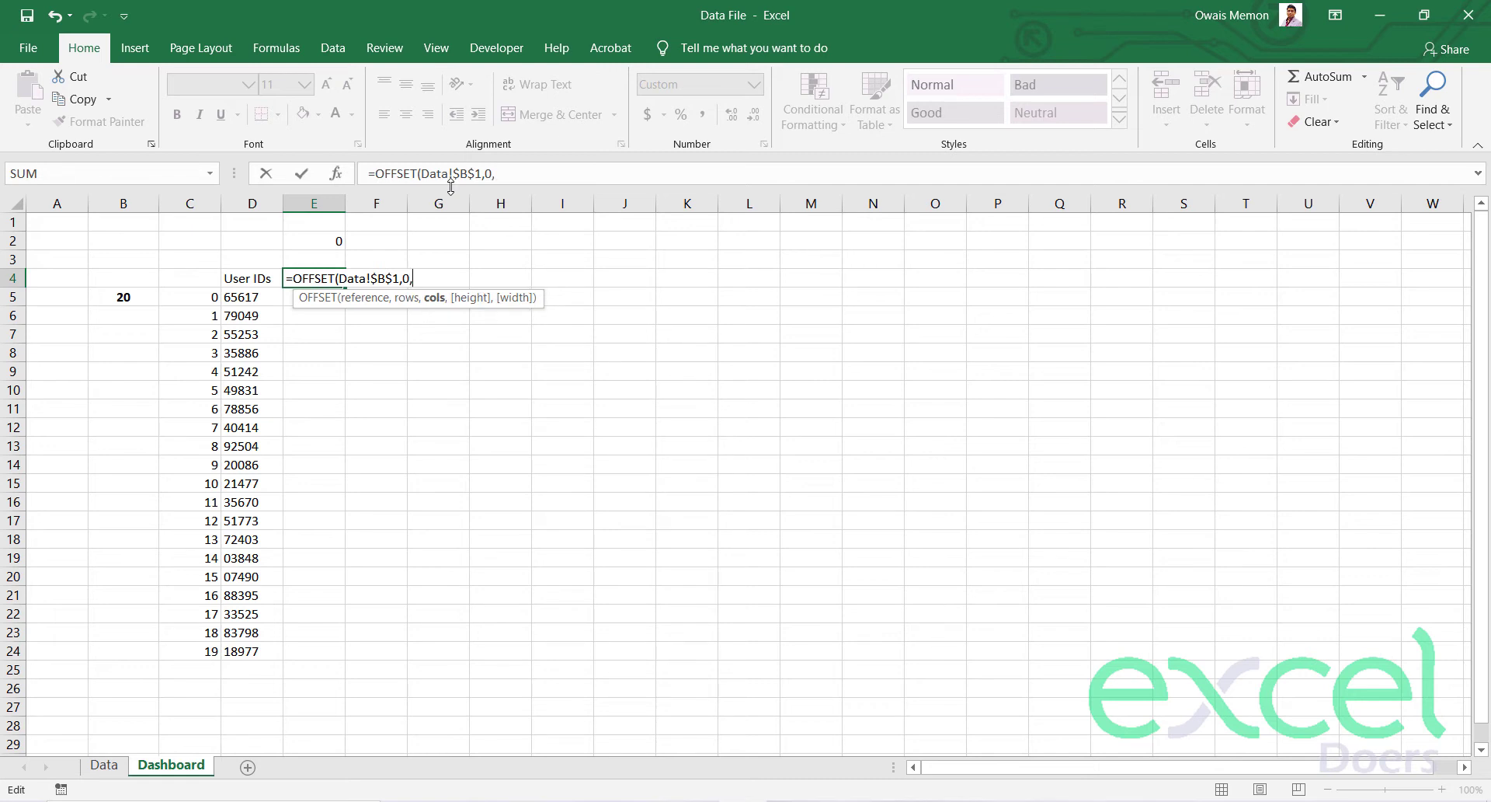
{"action": "left_click", "coordinate": [315, 241]}
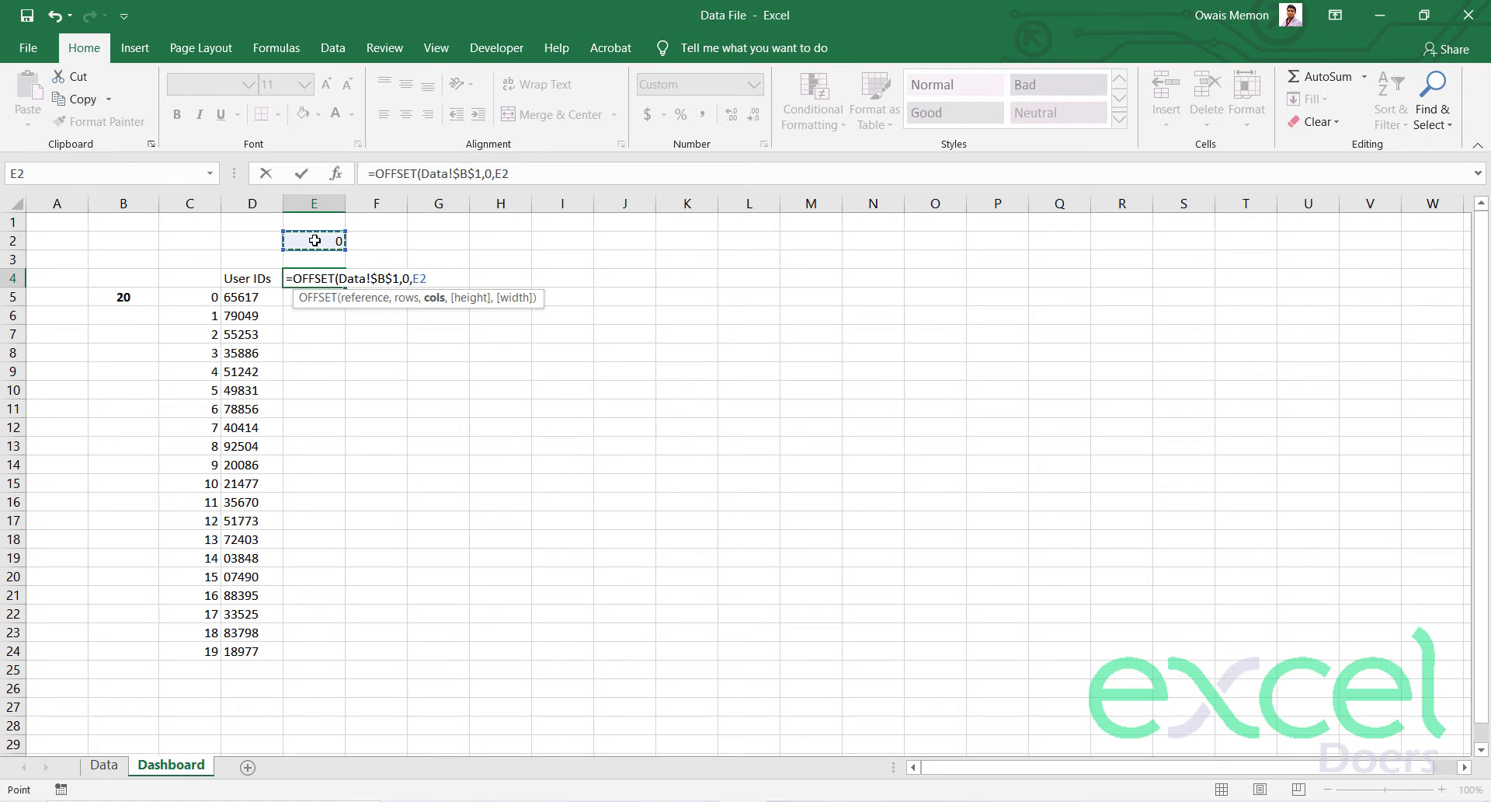
{"action": "key", "text": "F4"}
{"action": "key", "text": "Return"}
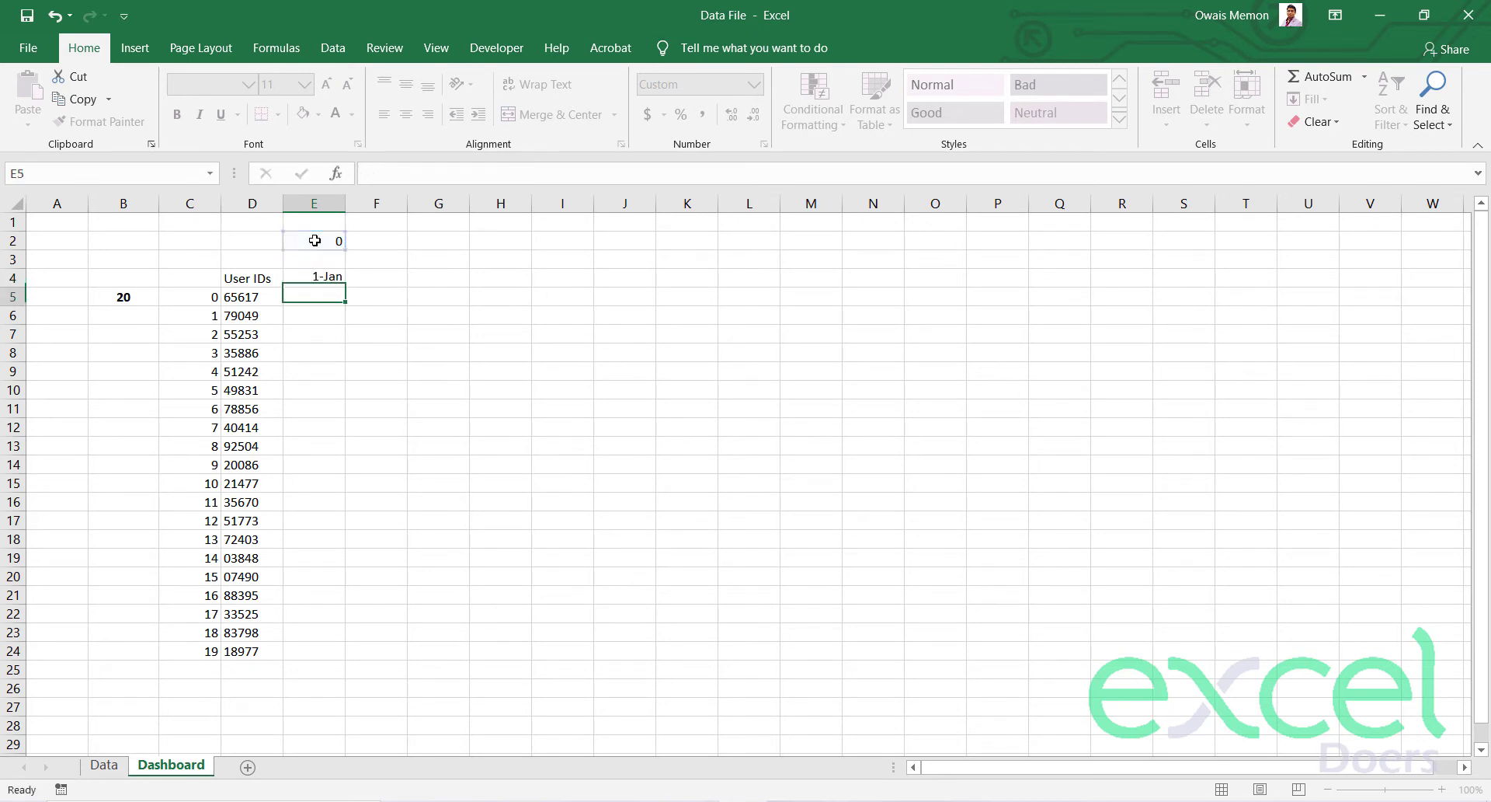
{"action": "key", "text": "Up"}
{"action": "key", "text": "Up"}
{"action": "key", "text": "Up"}
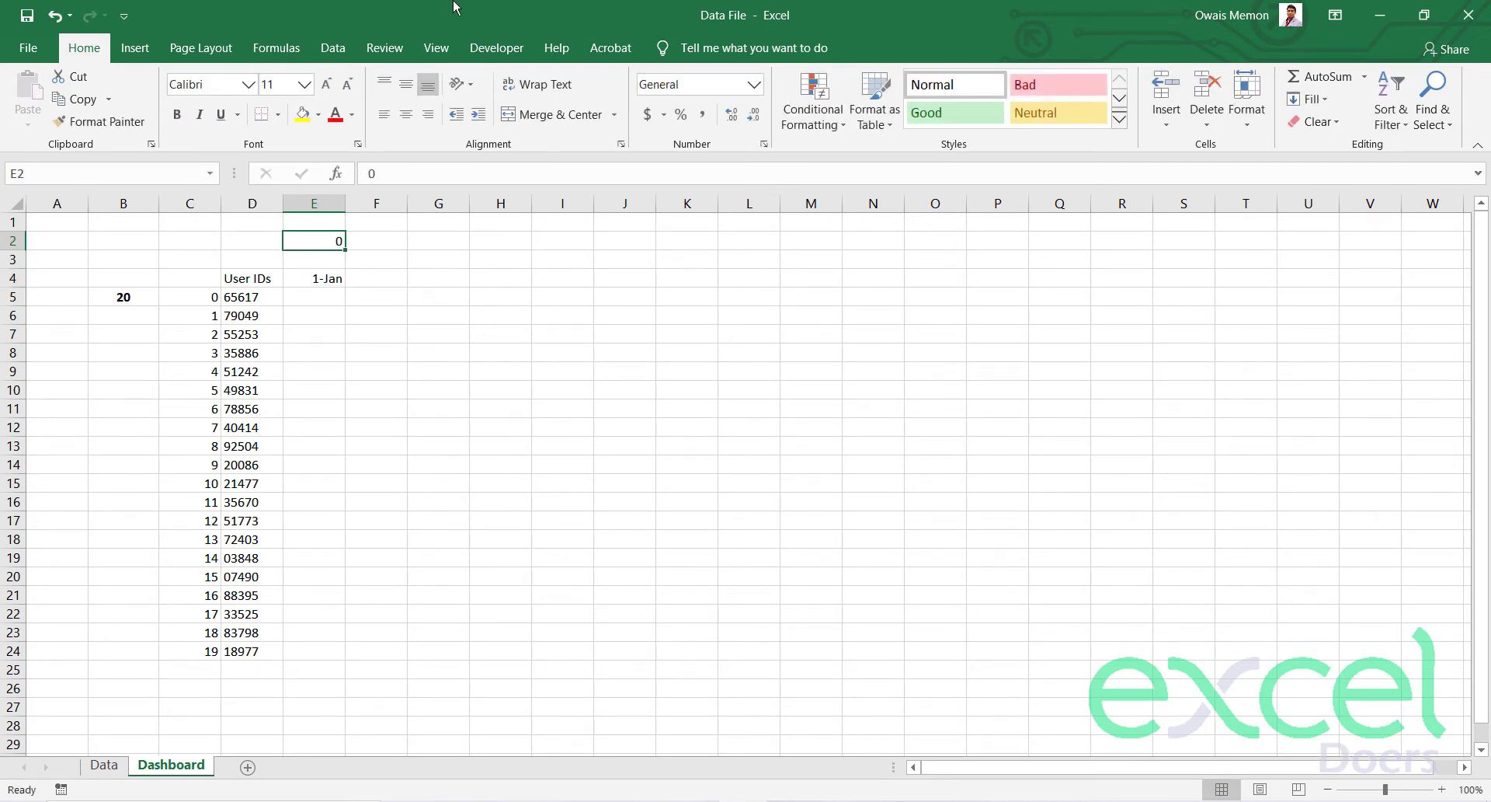
{"action": "type", "text": "1"}
{"action": "key", "text": "Return"}
{"action": "key", "text": "Up"}
{"action": "type", "text": "3"}
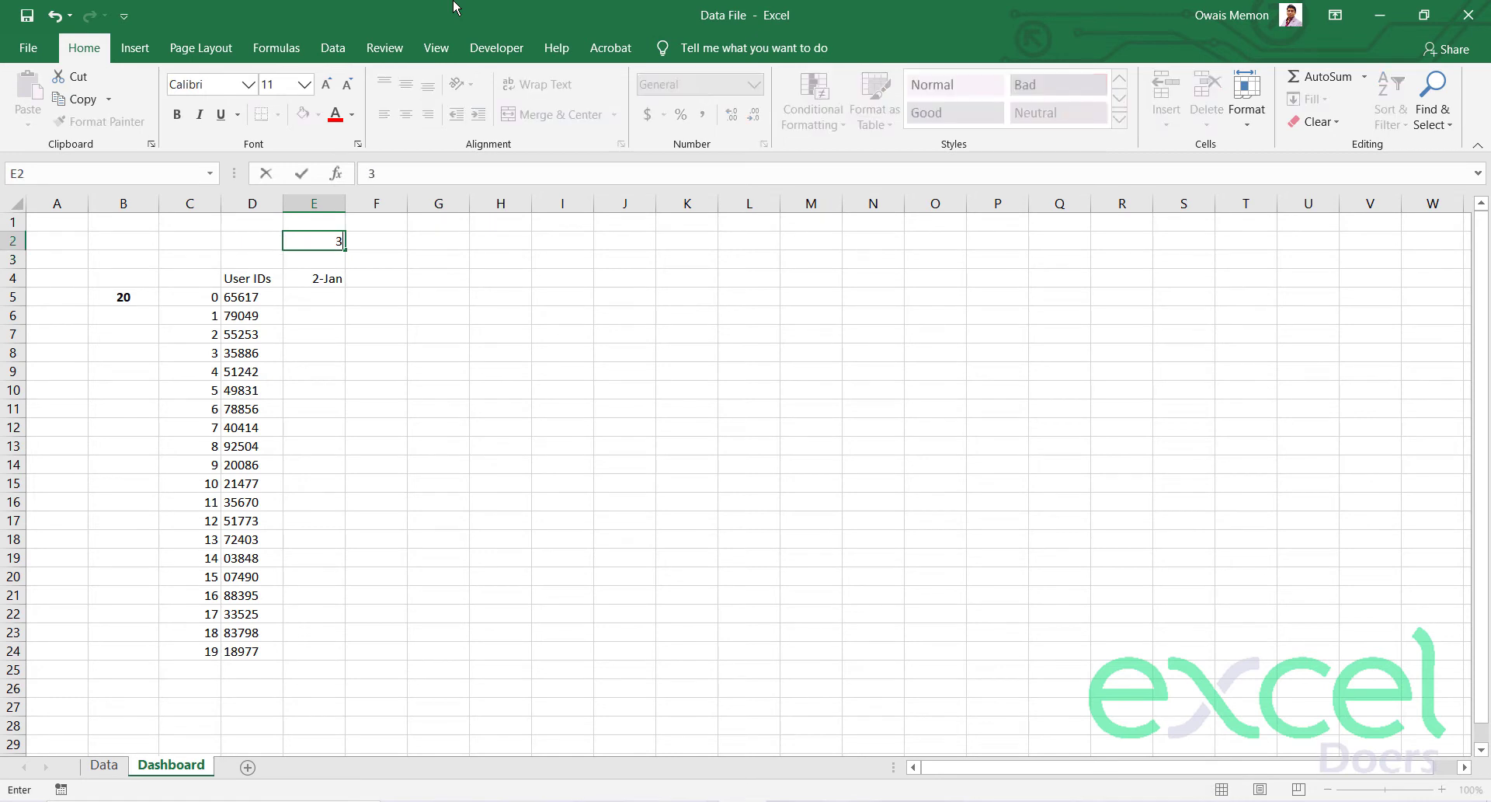
{"action": "key", "text": "Return"}
{"action": "key", "text": "Up"}
{"action": "type", "text": "0"}
{"action": "key", "text": "Return"}
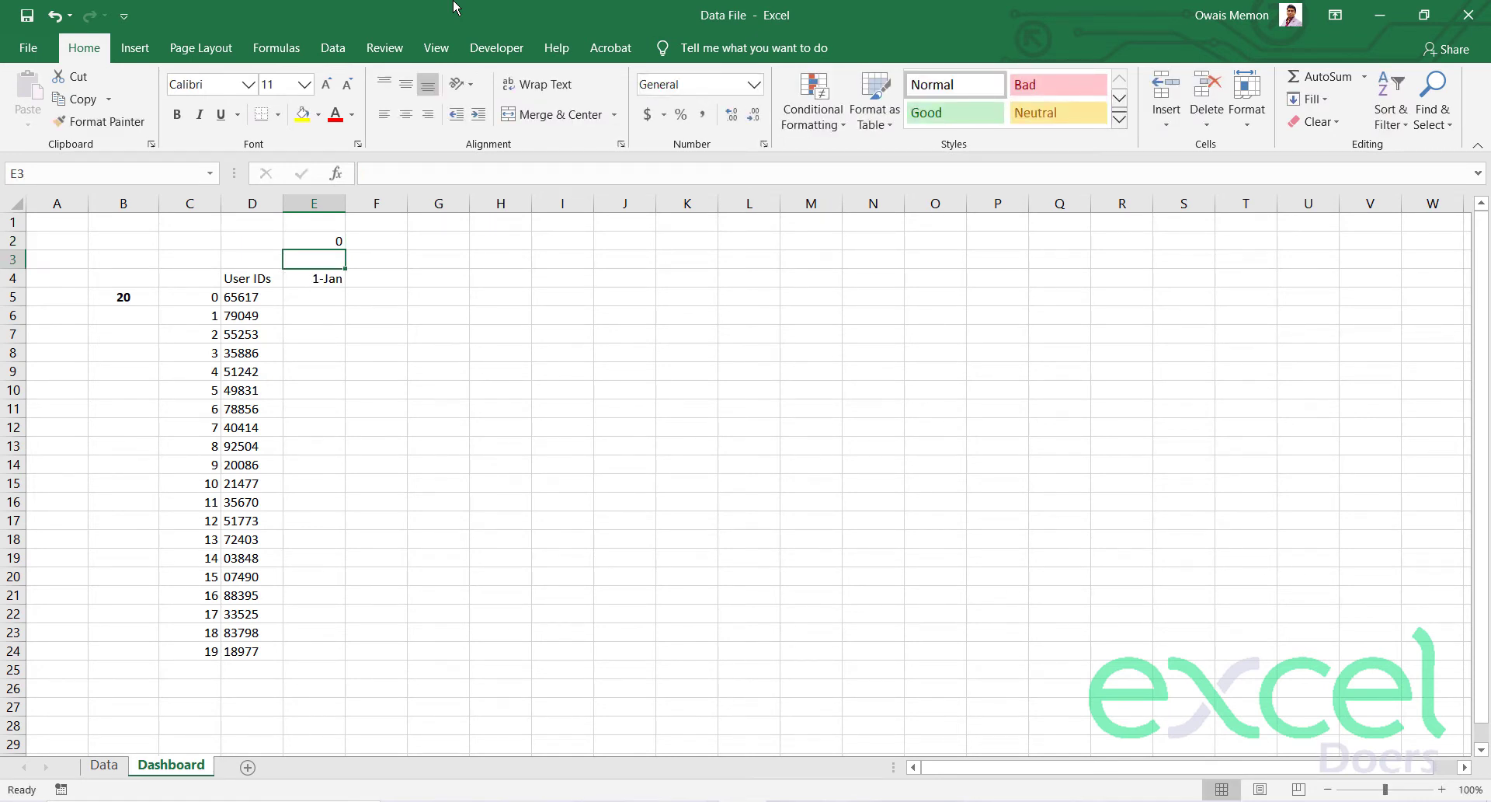
{"action": "key", "text": "Up"}
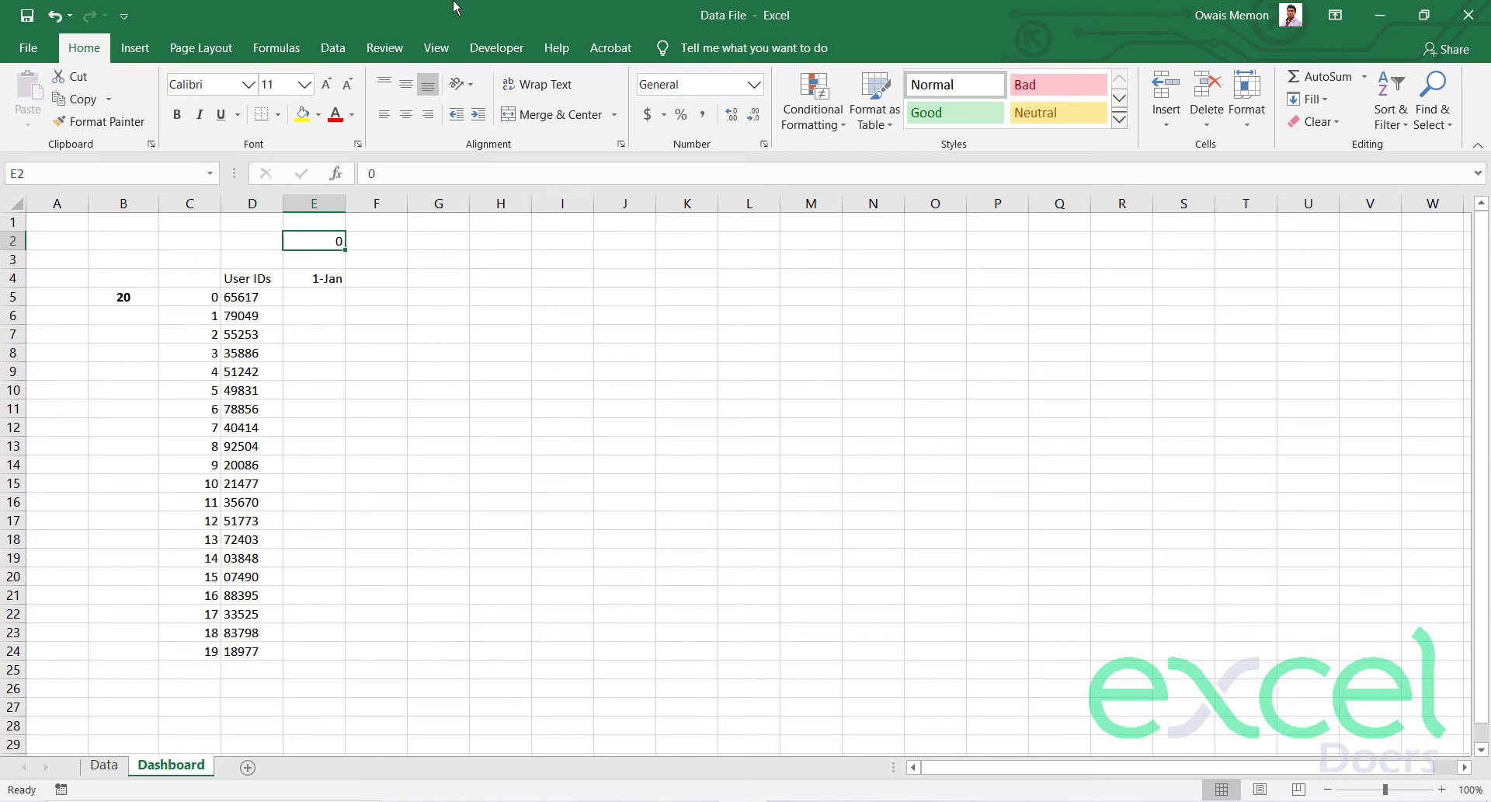
{"action": "key", "text": "Down"}
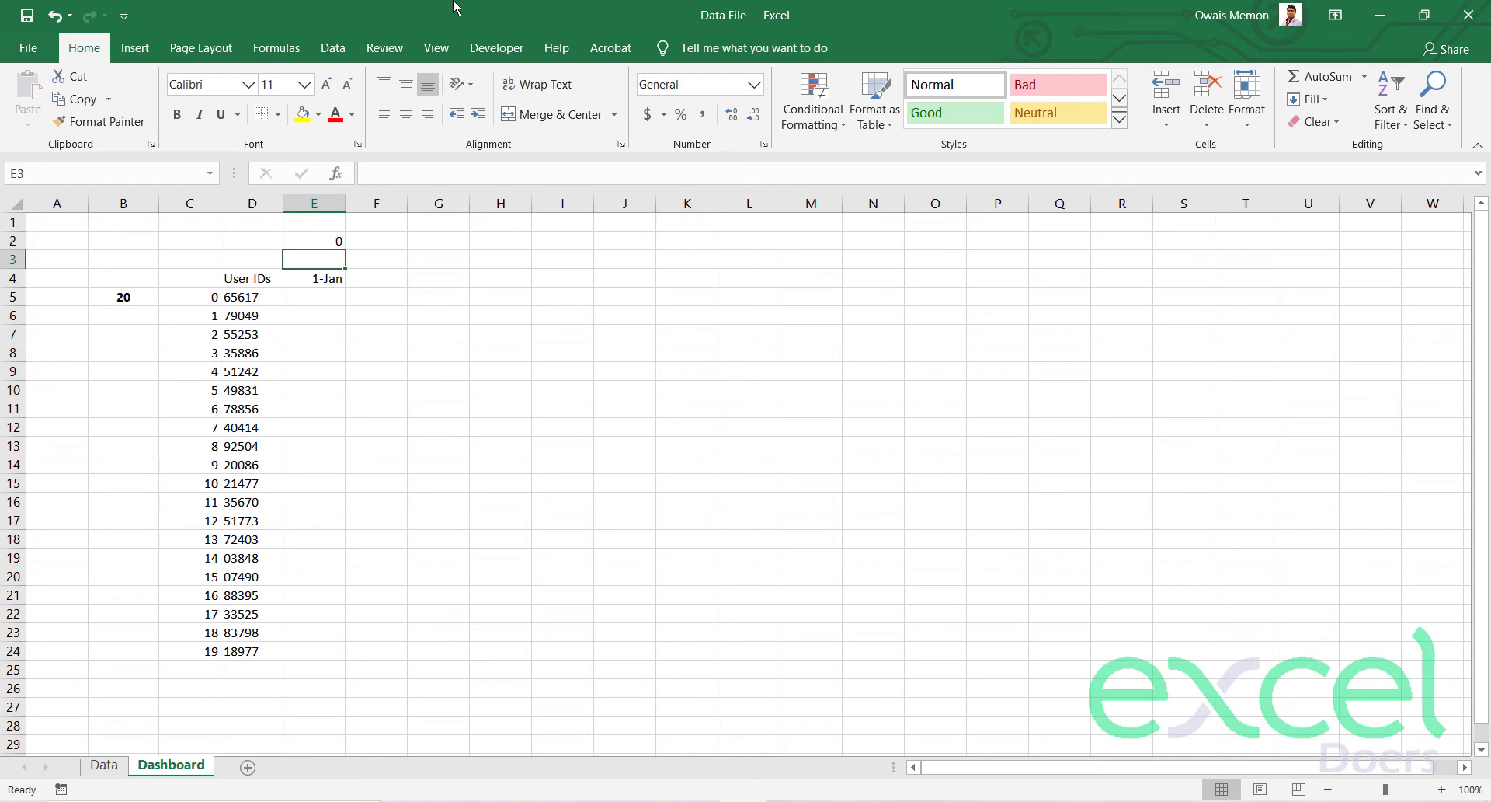
{"action": "key", "text": "Up"}
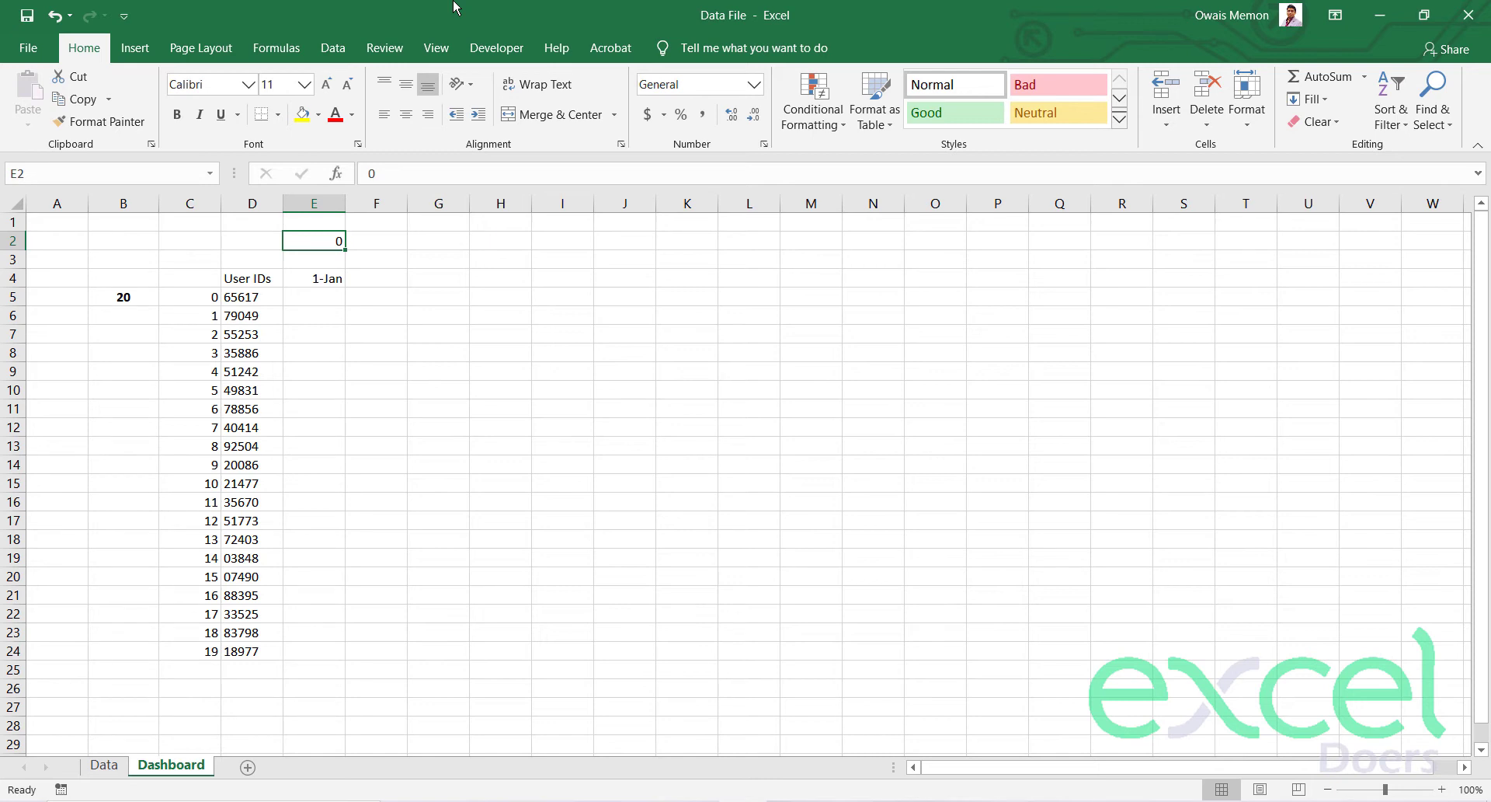
{"action": "type", "text": "3"}
{"action": "key", "text": "Return"}
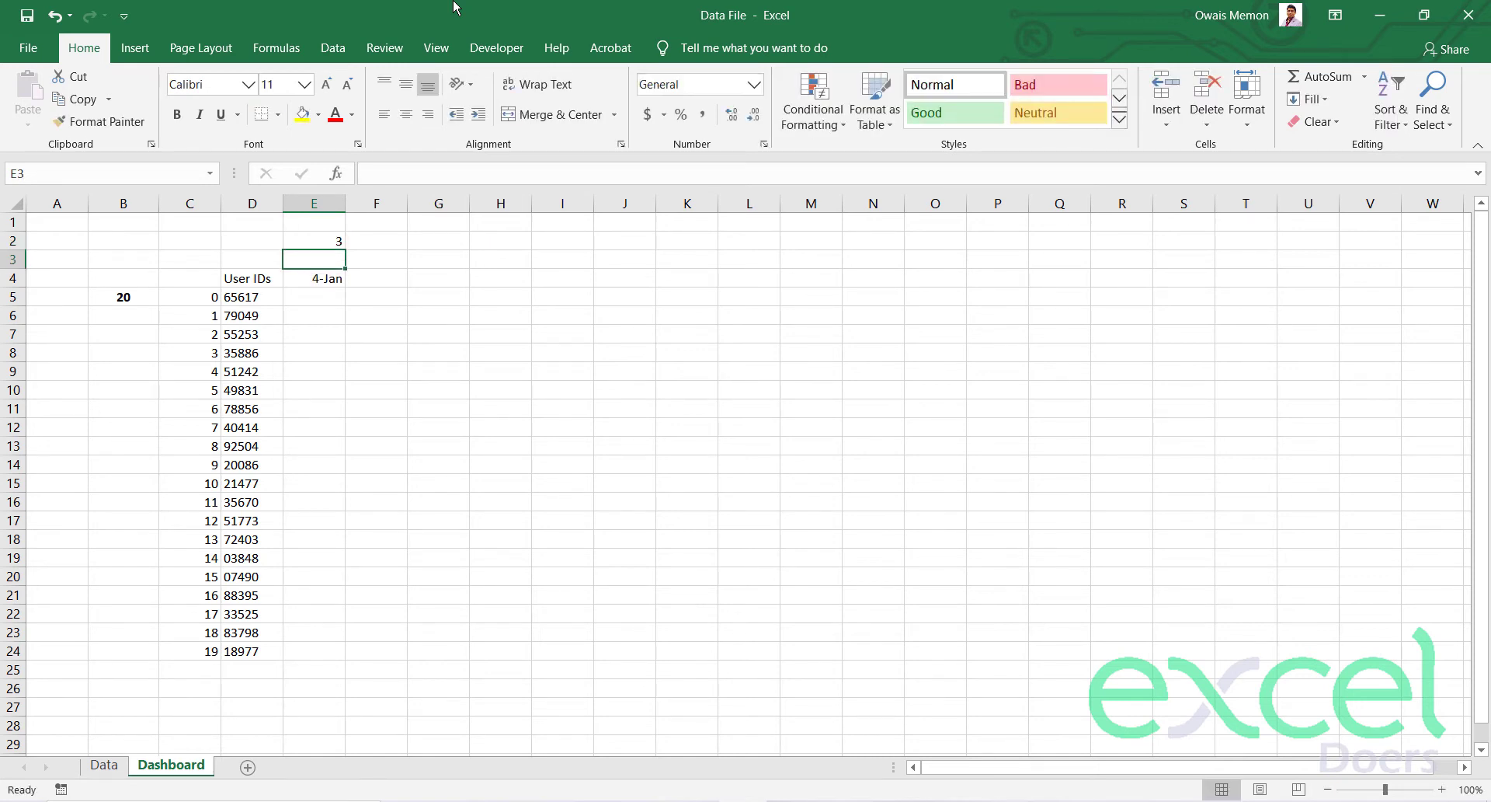
{"action": "key", "text": "Up"}
{"action": "type", "text": "0"}
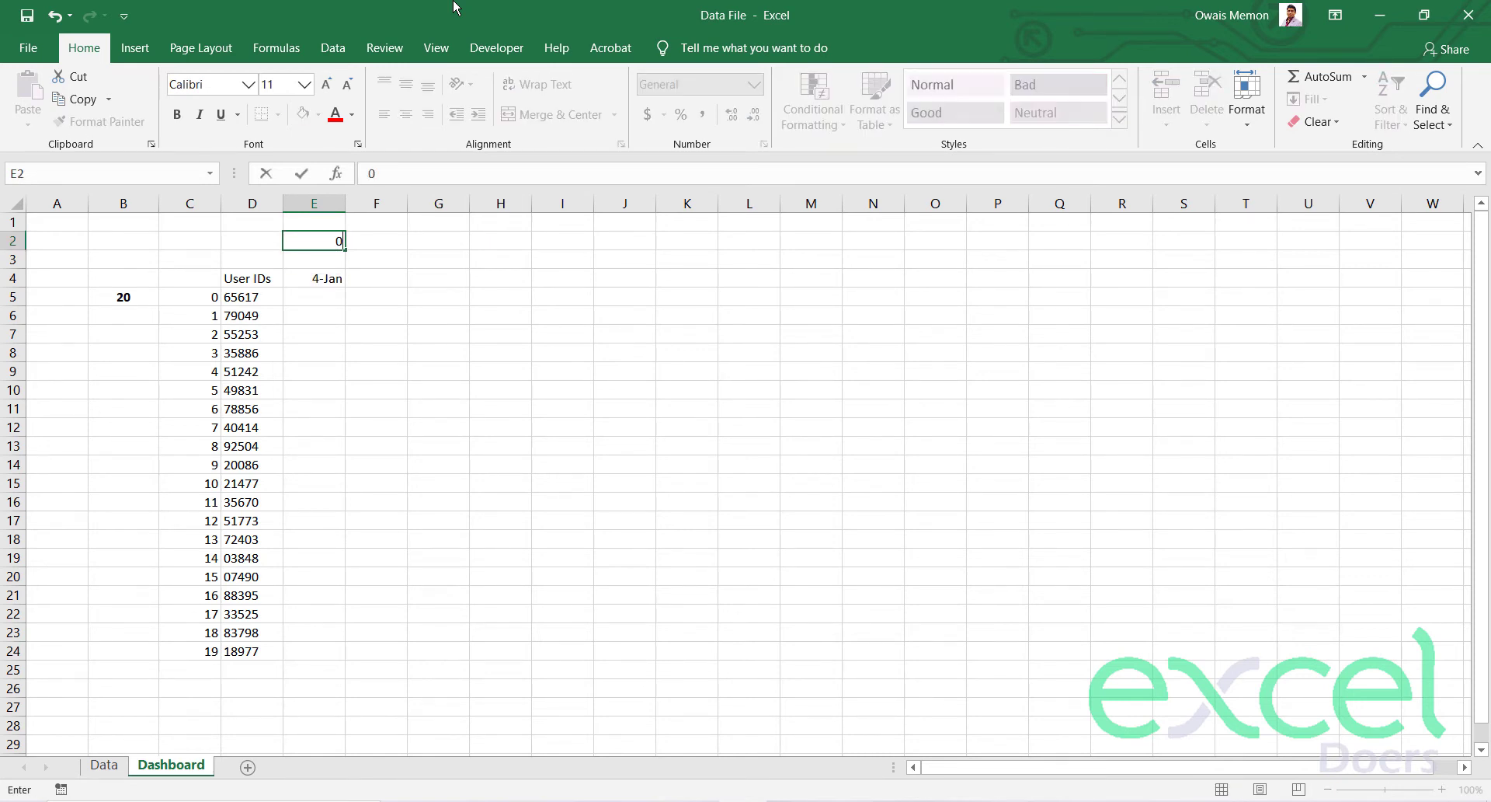
{"action": "key", "text": "Return"}
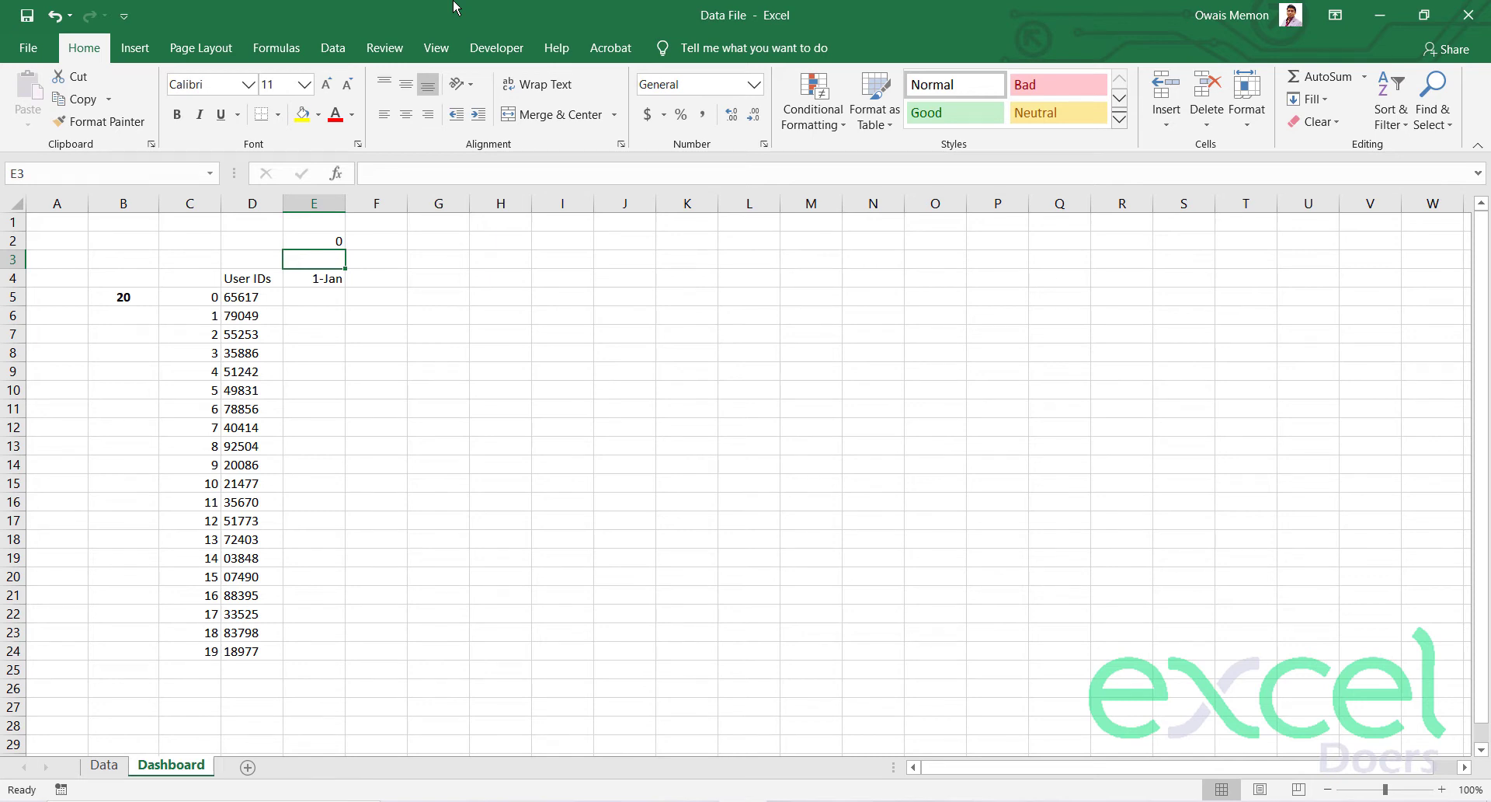
Enter 0 in E3 and a formula adding 1 to E3 in F3.
{"action": "type", "text": "0"}
{"action": "key", "text": "Return"}
{"action": "key", "text": "Return"}
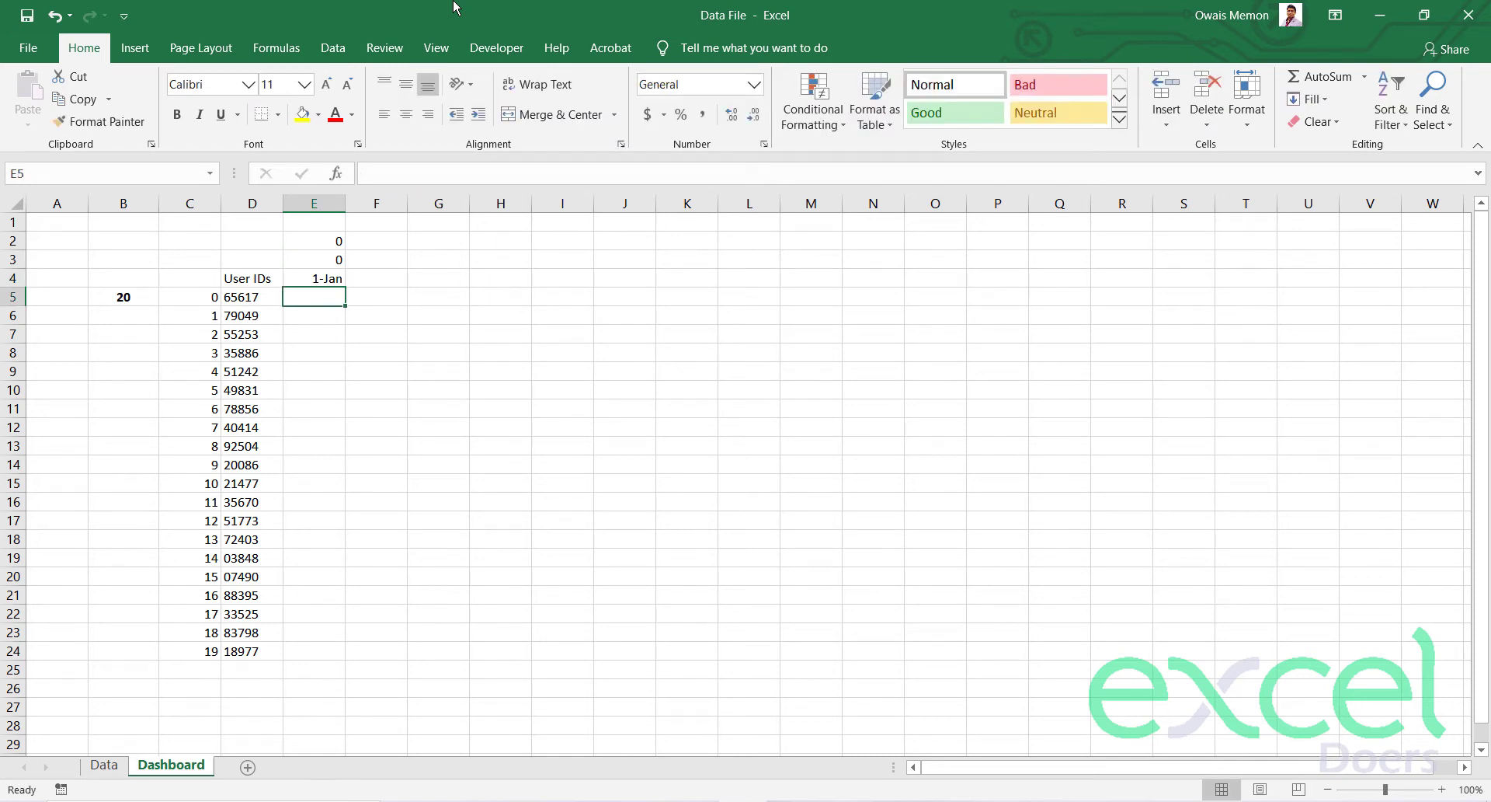
{"action": "key", "text": "Up"}
{"action": "key", "text": "Up"}
{"action": "key", "text": "Right"}
{"action": "type", "text": "+"}
{"action": "key", "text": "Left"}
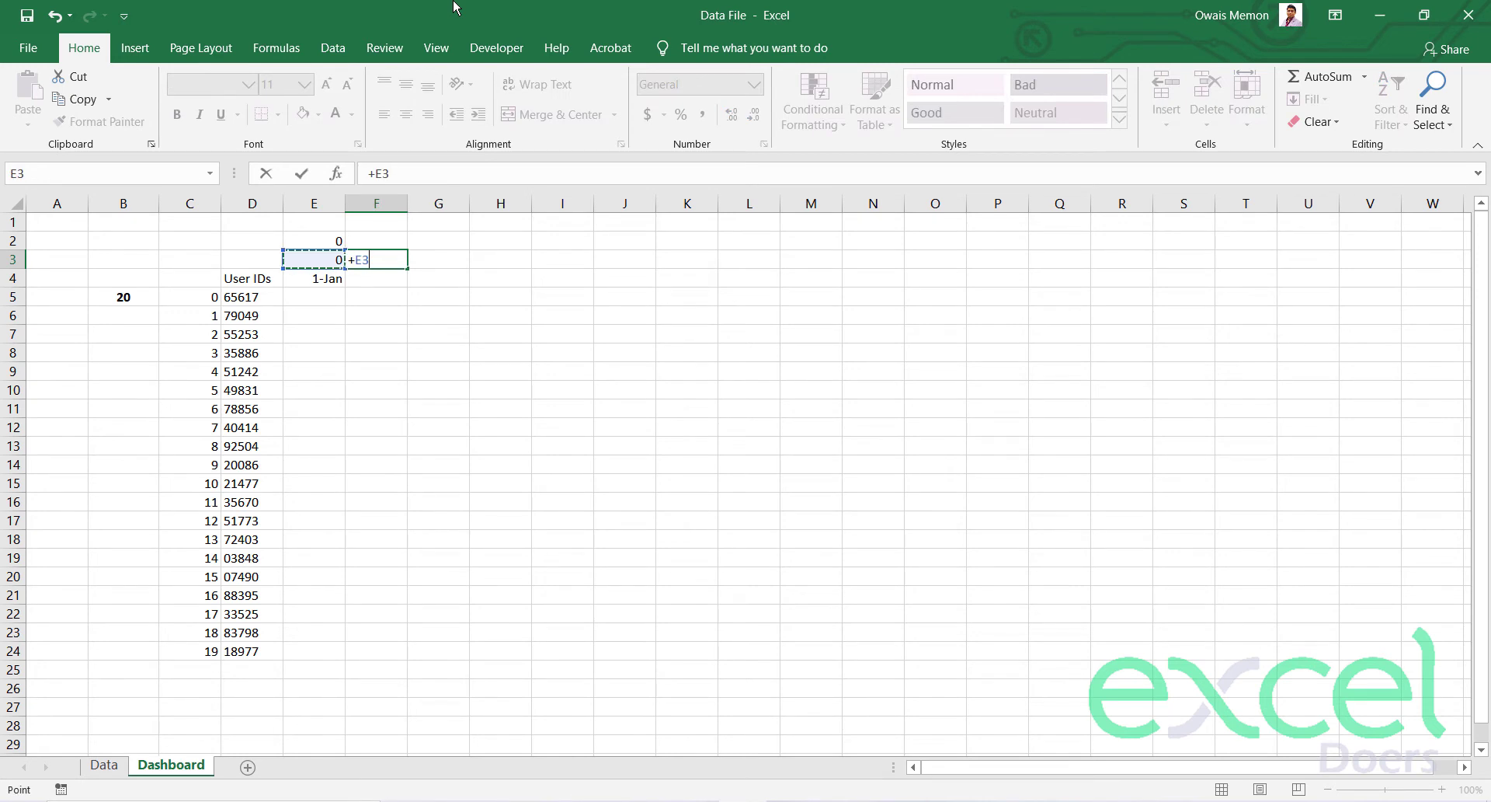
{"action": "type", "text": "+1"}
{"action": "key", "text": "Return"}
Copy the incrementing formula across G3:Q3 so row 3 counts 0 to 12.
{"action": "key", "text": "Up"}
{"action": "key", "text": "ctrl+c"}
{"action": "key", "text": "shift+Right"}
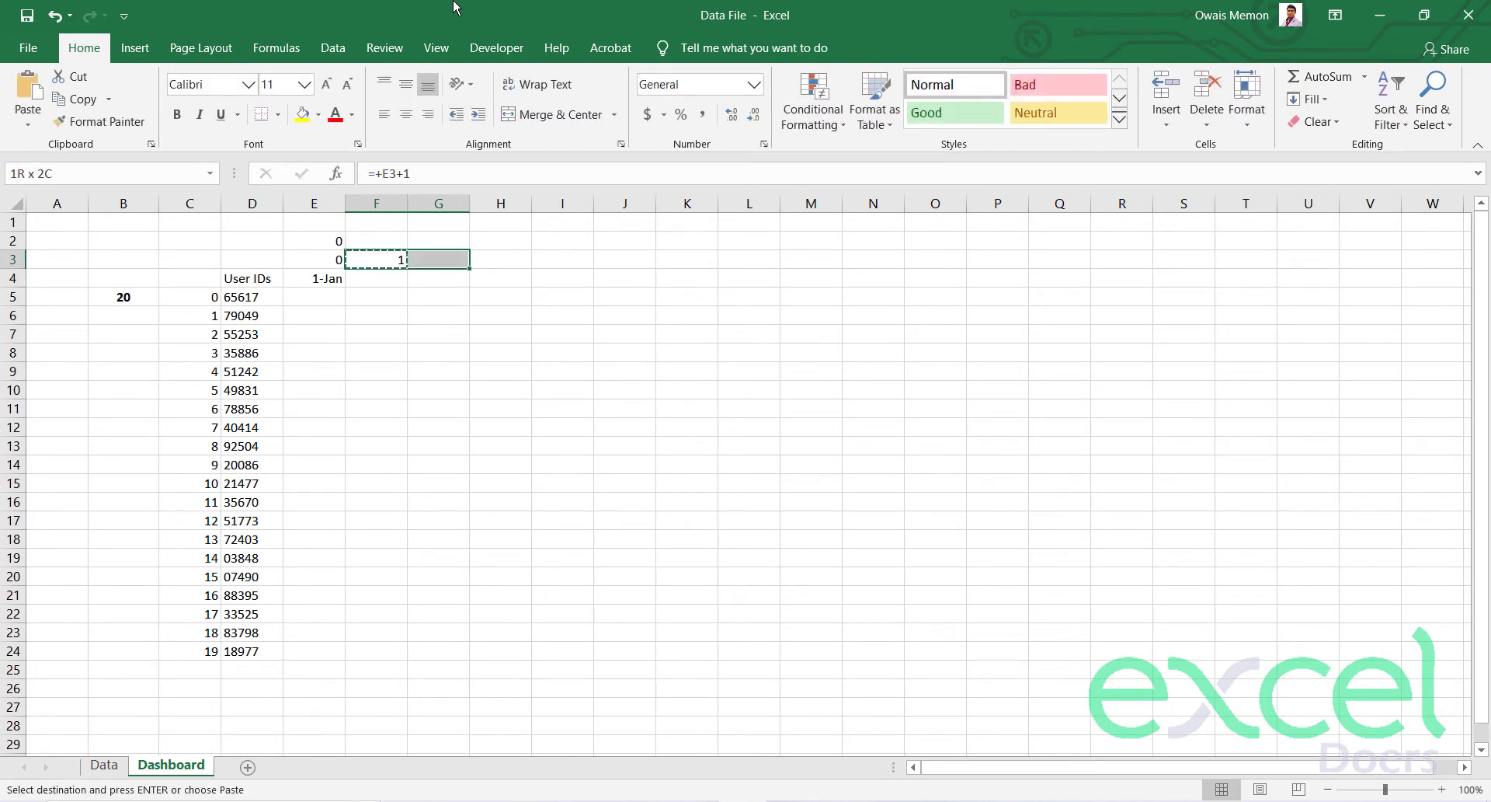
{"action": "key", "text": "shift+Right"}
{"action": "key", "text": "shift+Right"}
{"action": "key", "text": "shift+Right"}
{"action": "key", "text": "ctrl+v"}
{"action": "key", "text": "Right"}
{"action": "key", "text": "Right"}
{"action": "key", "text": "Right"}
{"action": "key", "text": "Right"}
{"action": "key", "text": "Right"}
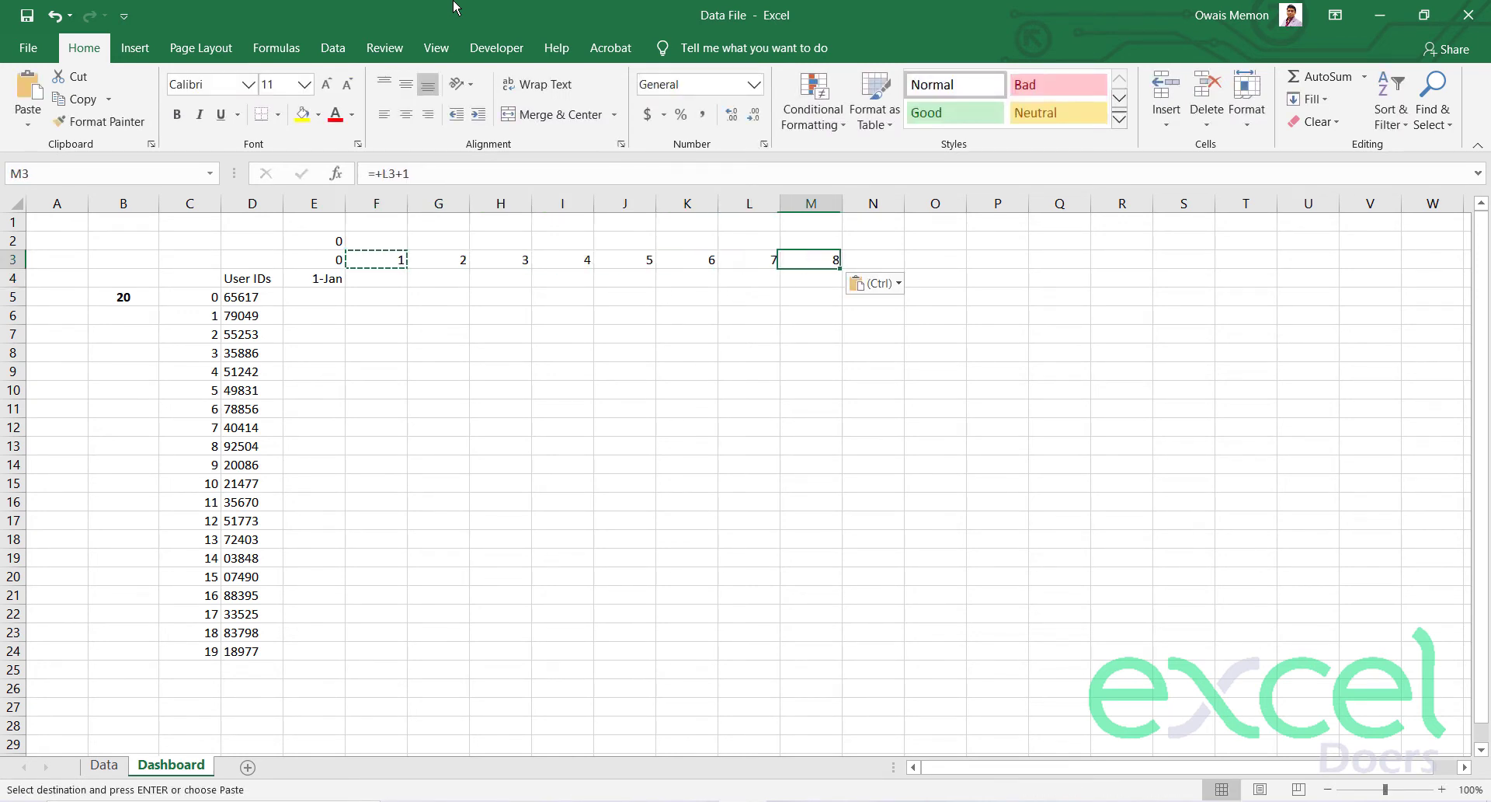
{"action": "key", "text": "ctrl+c"}
{"action": "key", "text": "shift+Right"}
{"action": "key", "text": "shift+Right"}
{"action": "key", "text": "shift+Right"}
{"action": "key", "text": "shift+Right"}
{"action": "key", "text": "ctrl+v"}
{"action": "key", "text": "shift+Left"}
{"action": "key", "text": "shift+Left"}
{"action": "key", "text": "shift+Left"}
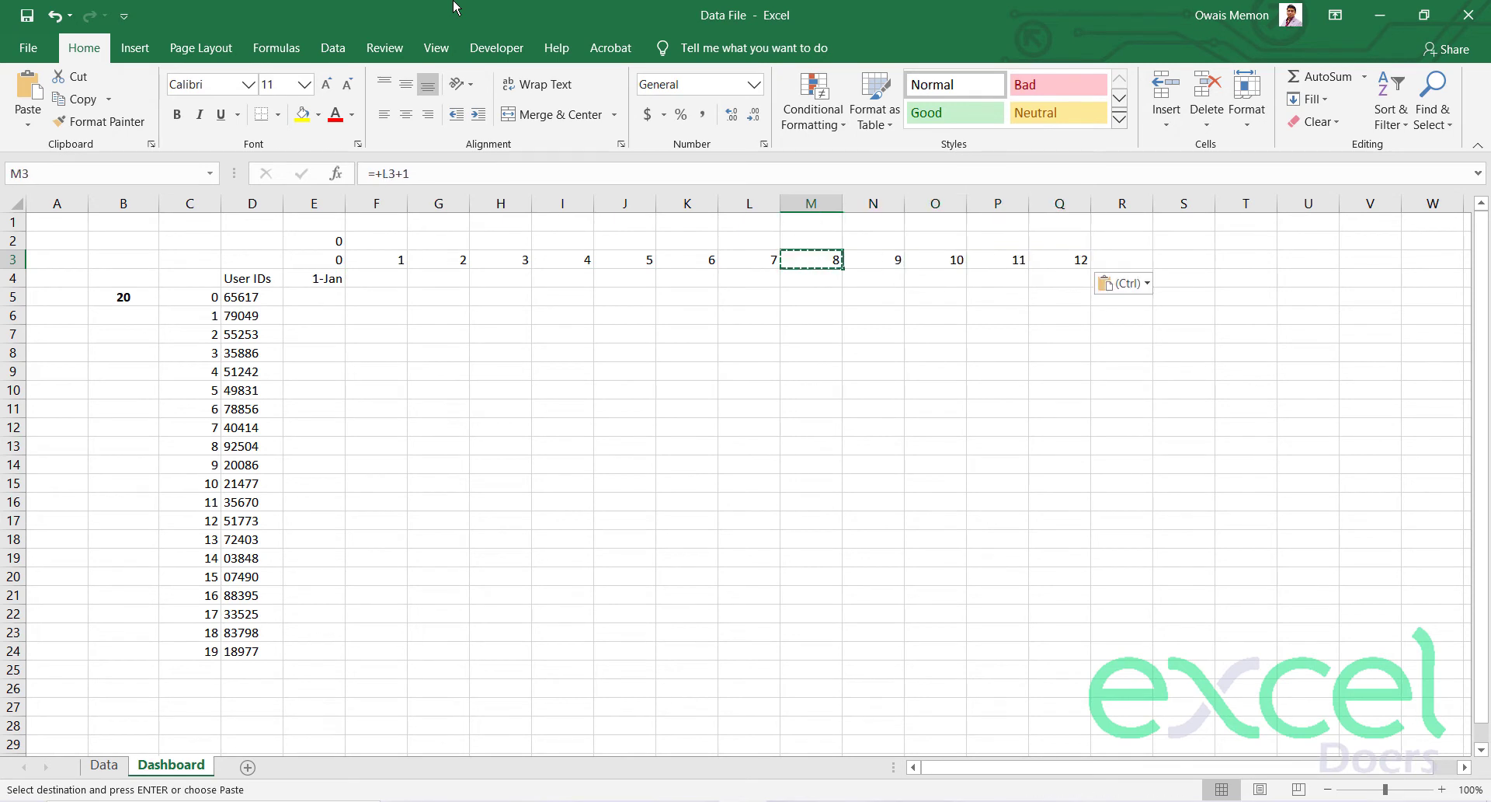
{"action": "key", "text": "Escape"}
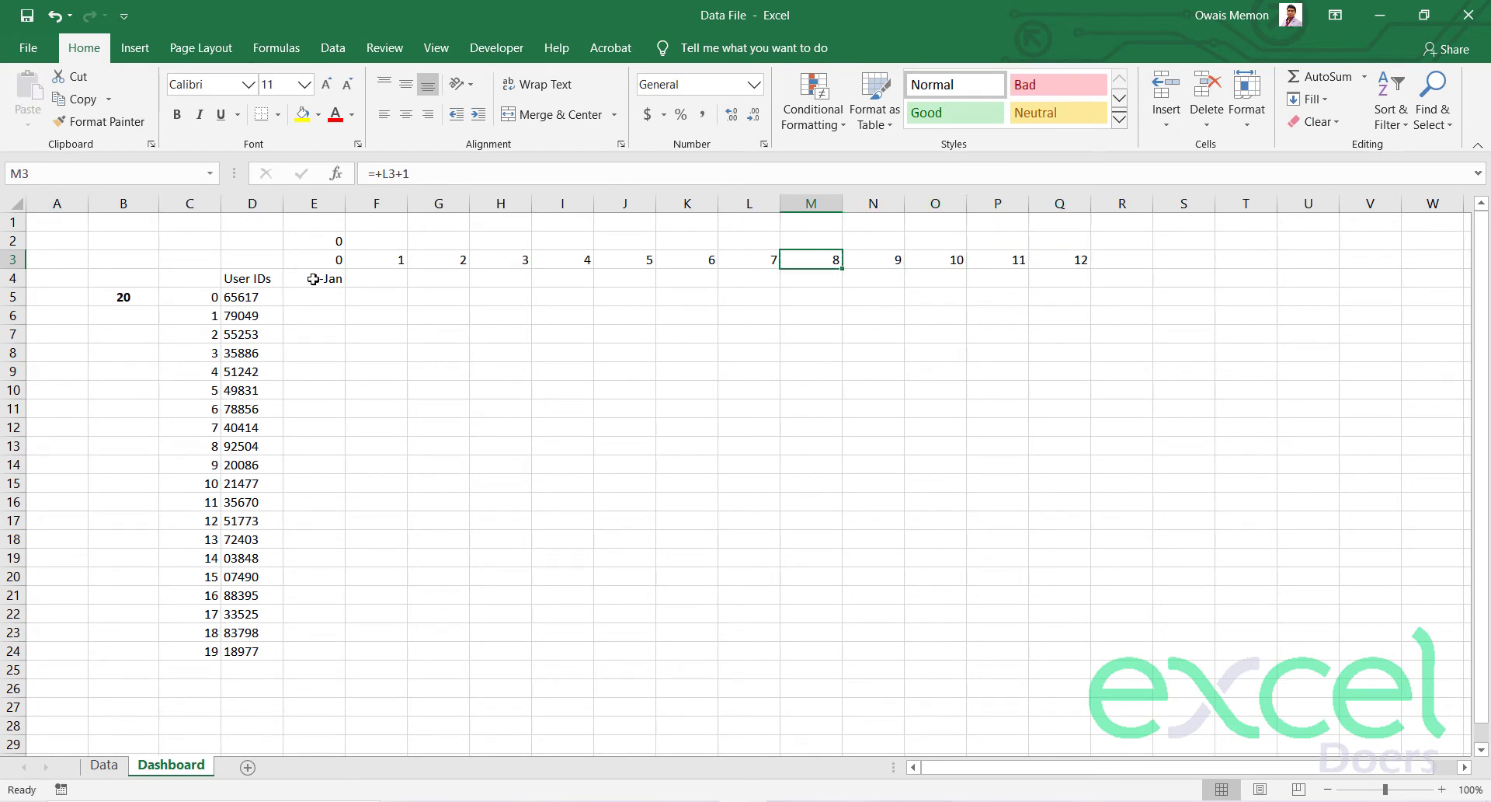
Change E4's column offset to $E$2+E$3.
{"action": "double_click", "coordinate": [313, 279]}
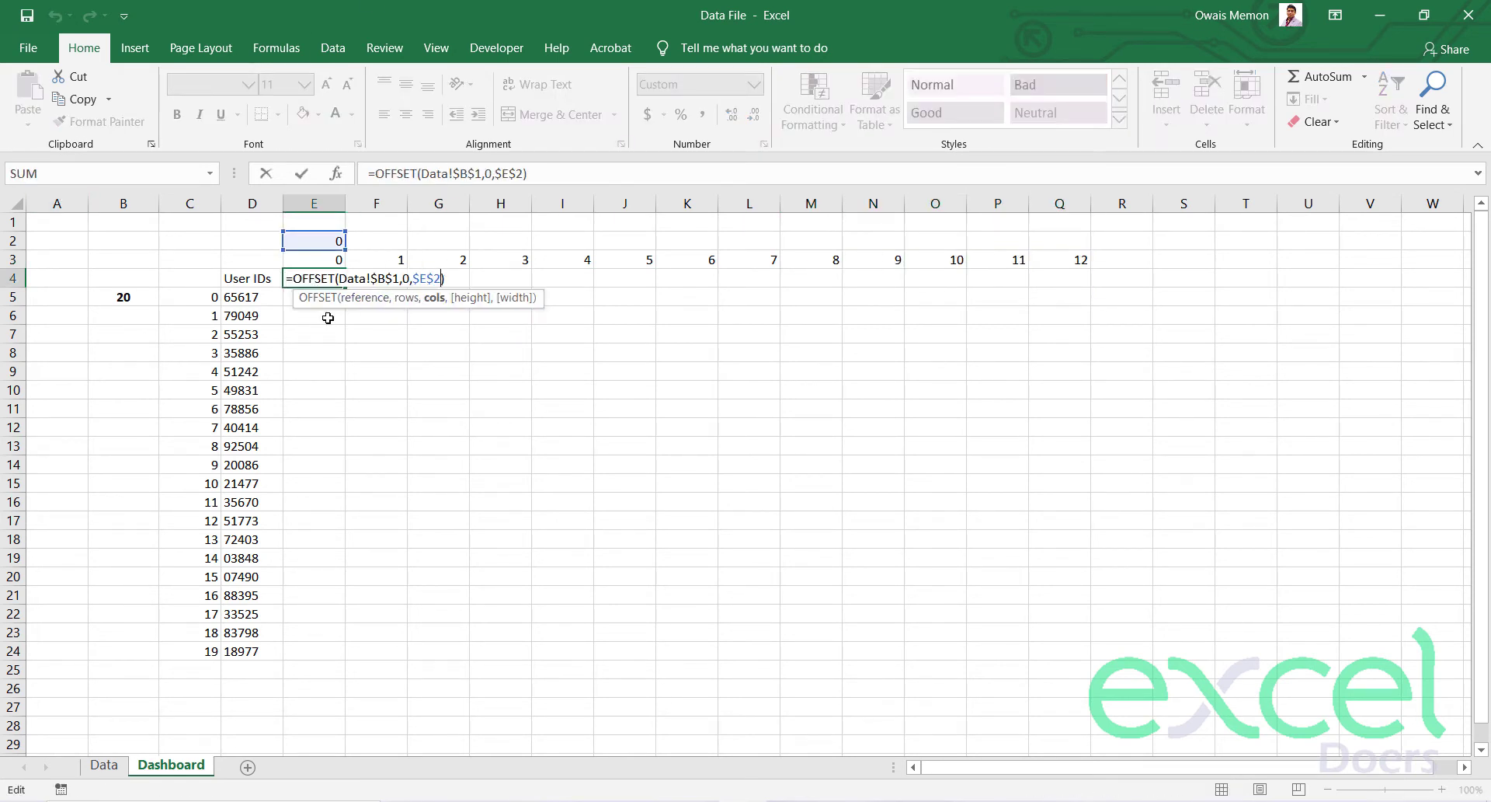
{"action": "type", "text": "+"}
{"action": "left_click", "coordinate": [323, 261]}
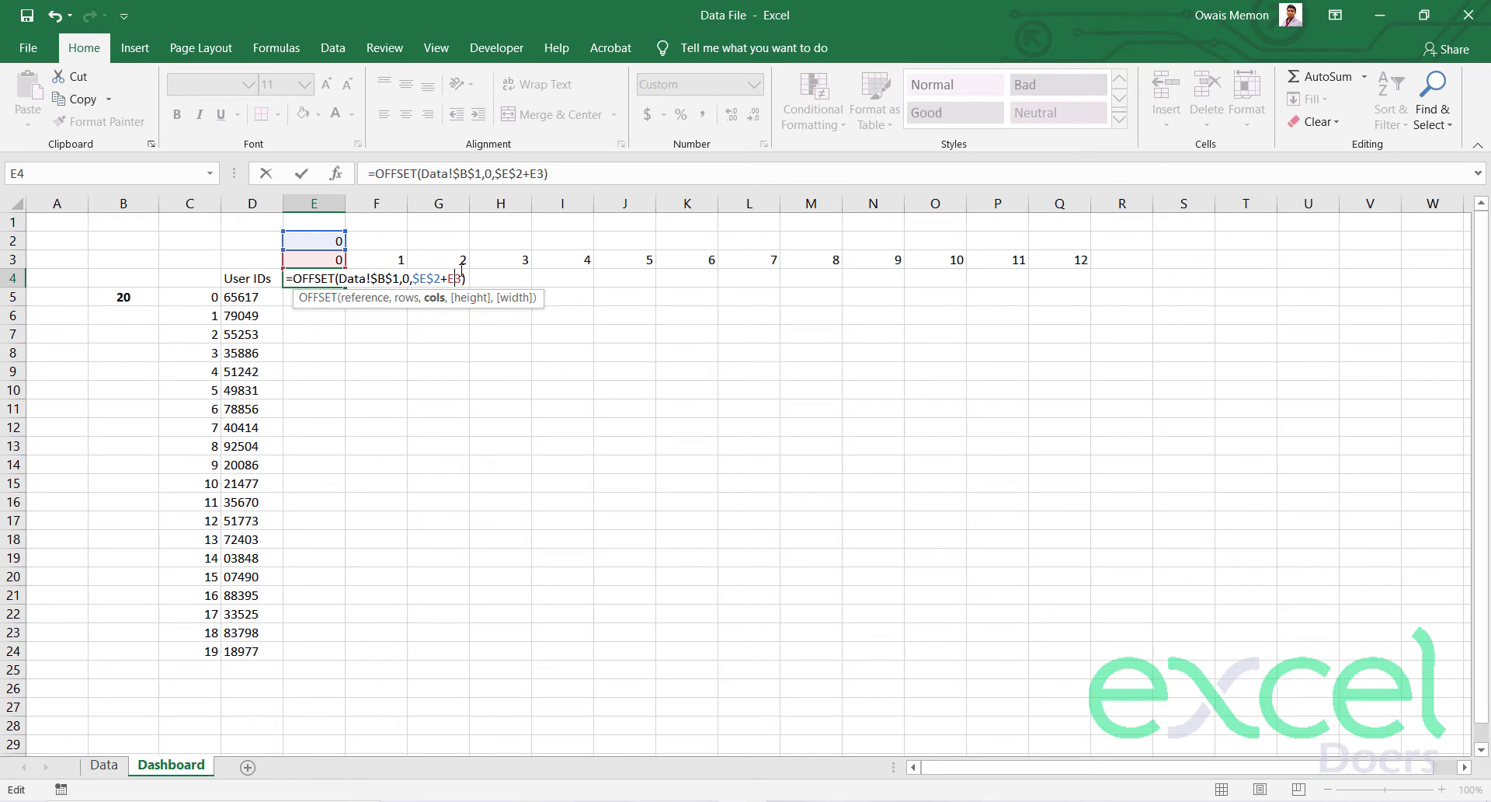
{"action": "type", "text": "$"}
{"action": "key", "text": "ctrl+Return"}
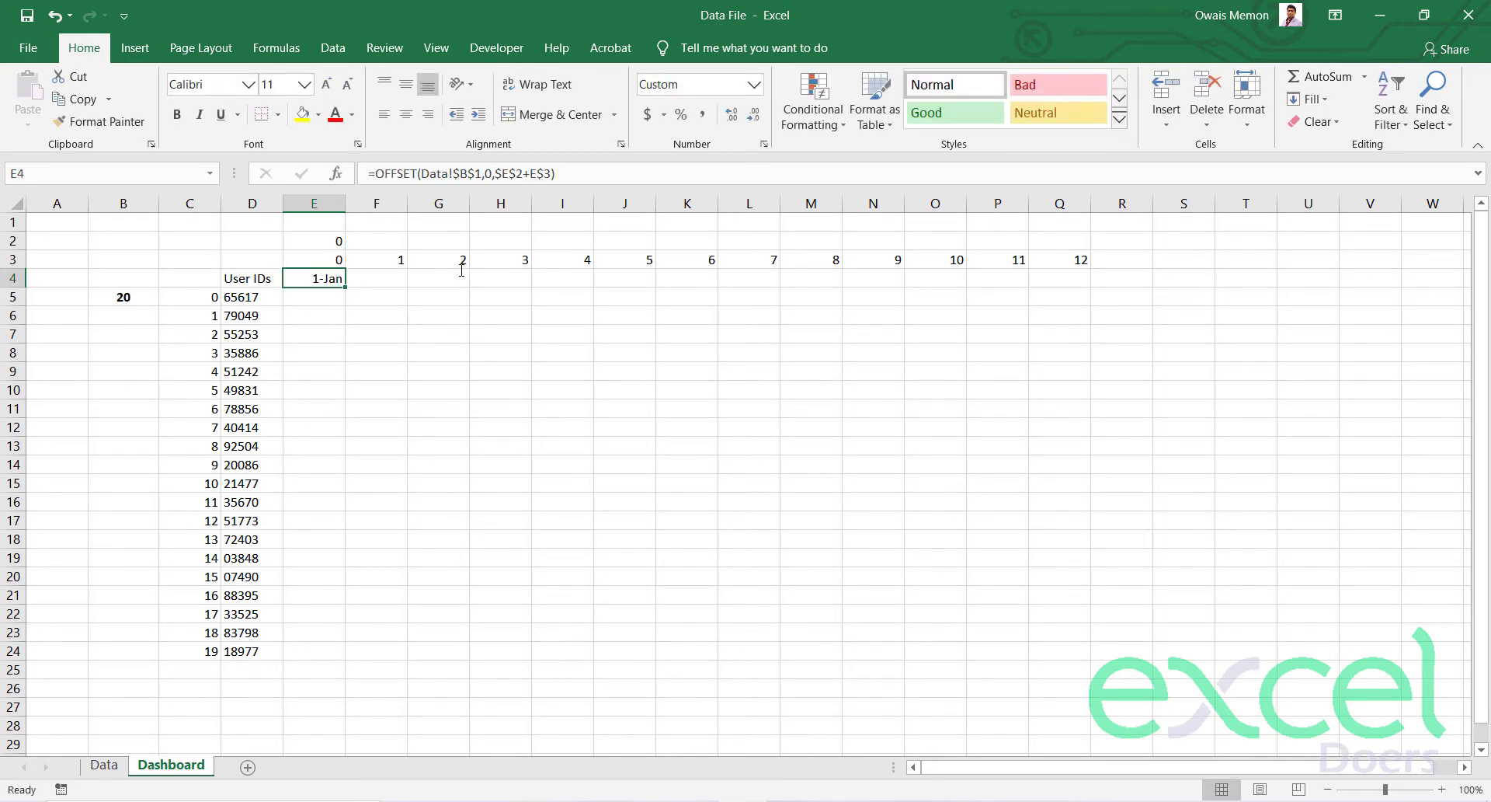
Copy the E4 date formula across row 4 and clear the extra column Q3:Q4.
{"action": "key", "text": "ctrl+c"}
{"action": "key", "text": "shift+Right"}
{"action": "key", "text": "shift+Right"}
{"action": "key", "text": "shift+Right"}
{"action": "key", "text": "shift+Right"}
{"action": "key", "text": "shift+Right"}
{"action": "key", "text": "shift+Right"}
{"action": "key", "text": "shift+Right"}
{"action": "key", "text": "shift+Right"}
{"action": "key", "text": "ctrl+v"}
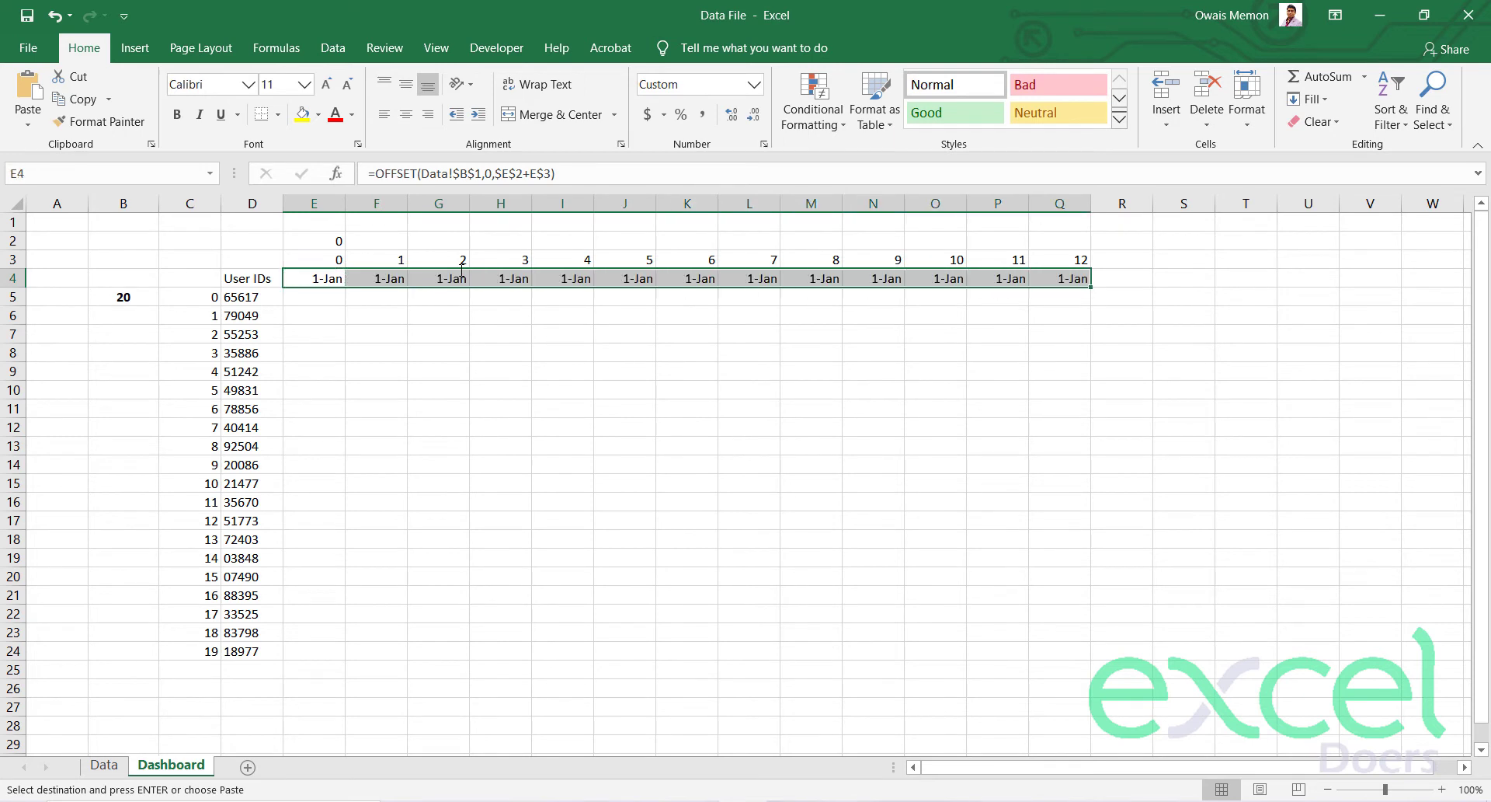
{"action": "key", "text": "ctrl+v"}
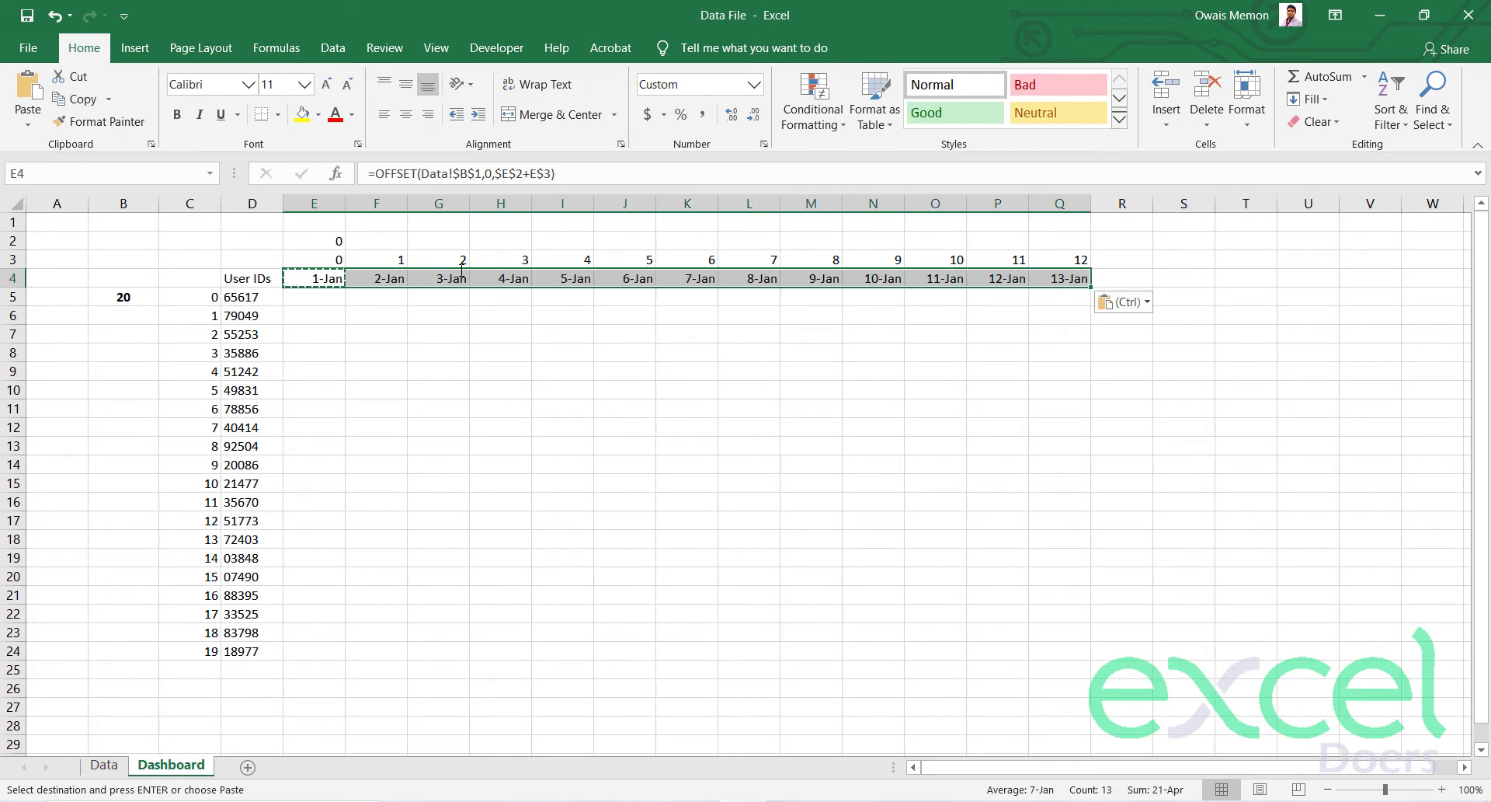
{"action": "key", "text": "Escape"}
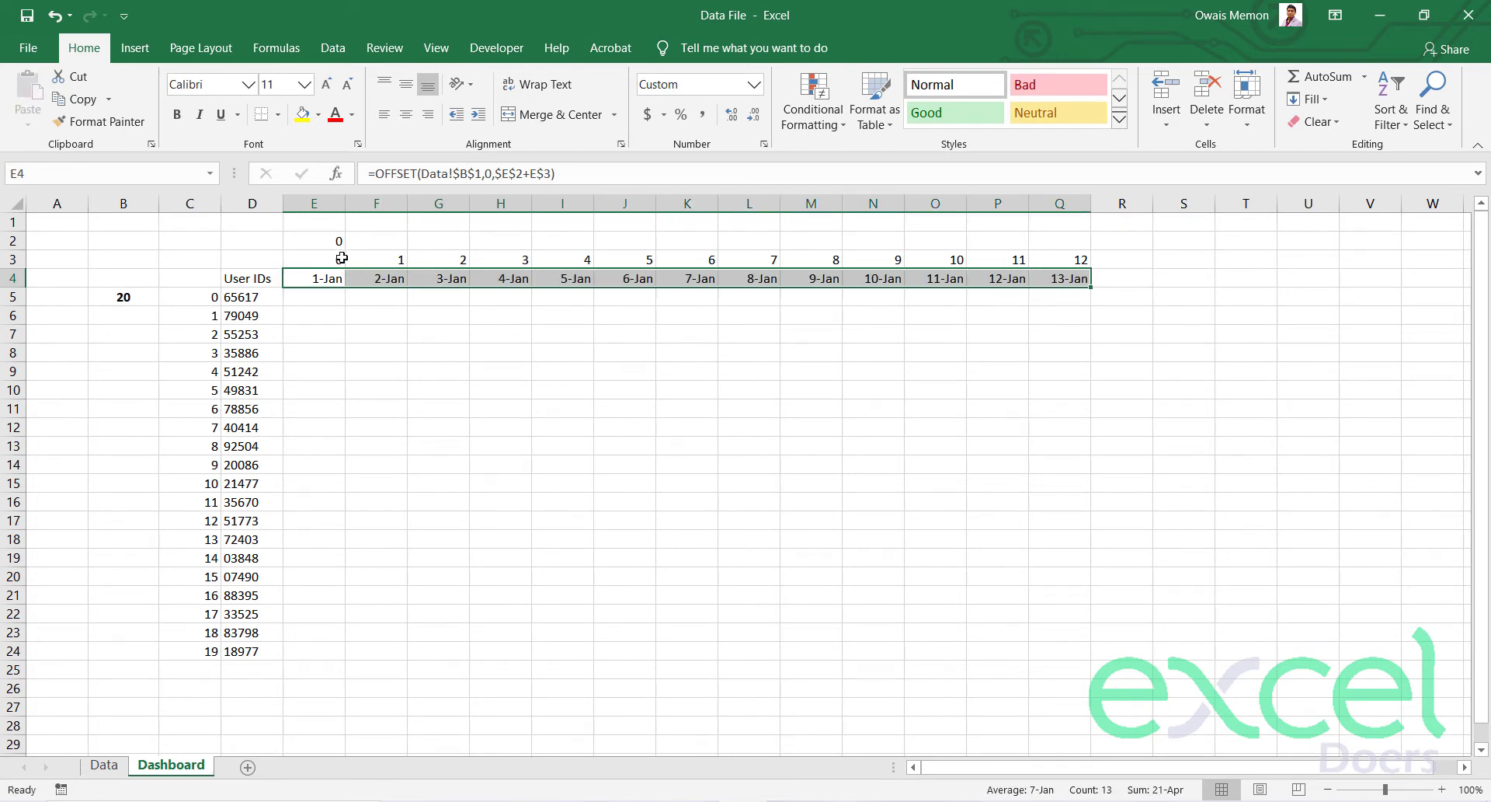
{"action": "left_click_drag", "start_coordinate": [340, 257], "coordinate": [1019, 256]}
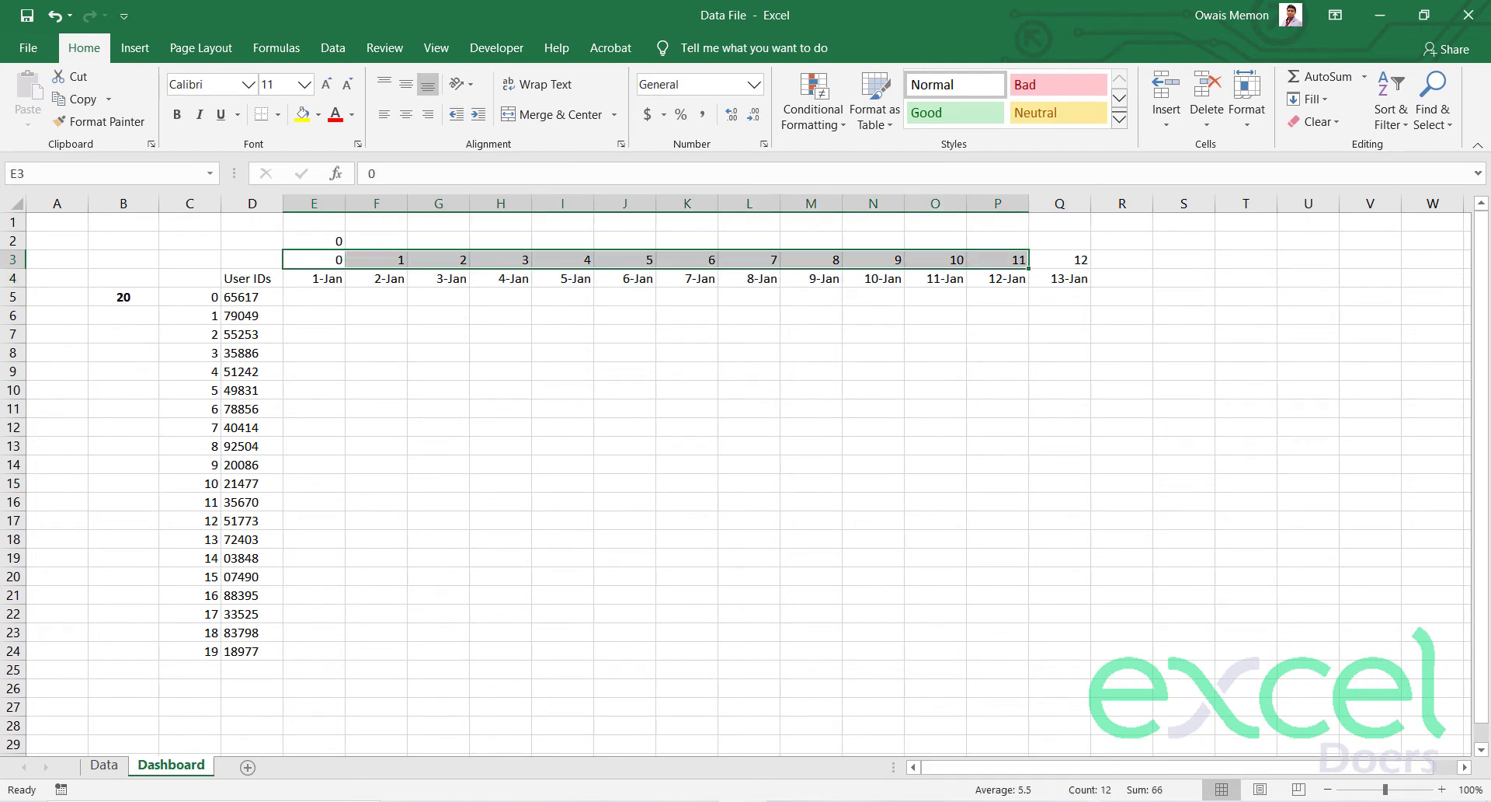
{"action": "left_click_drag", "start_coordinate": [1058, 265], "coordinate": [1064, 285]}
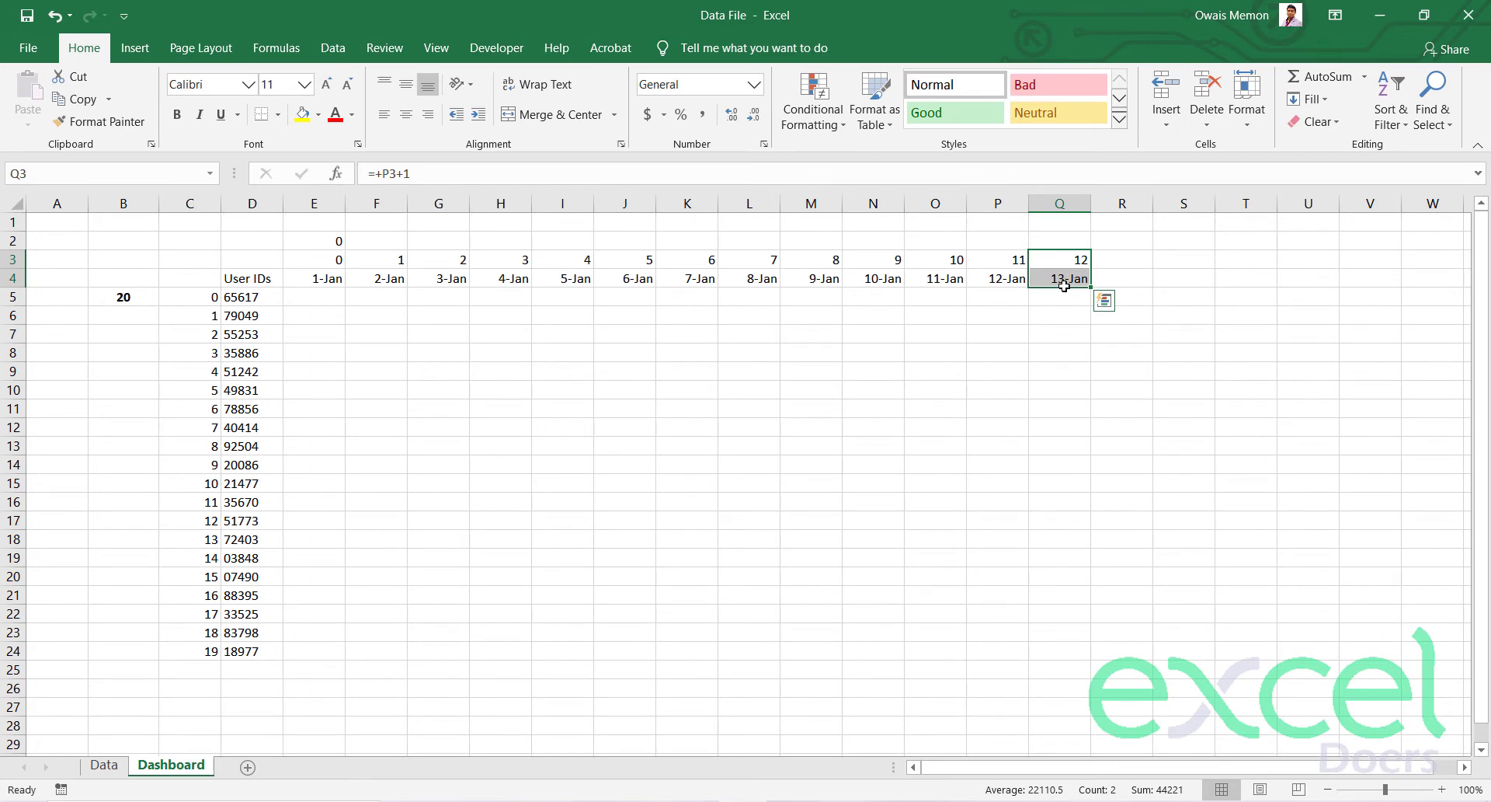
{"action": "key", "text": "Delete"}
{"action": "left_click", "coordinate": [1005, 427]}
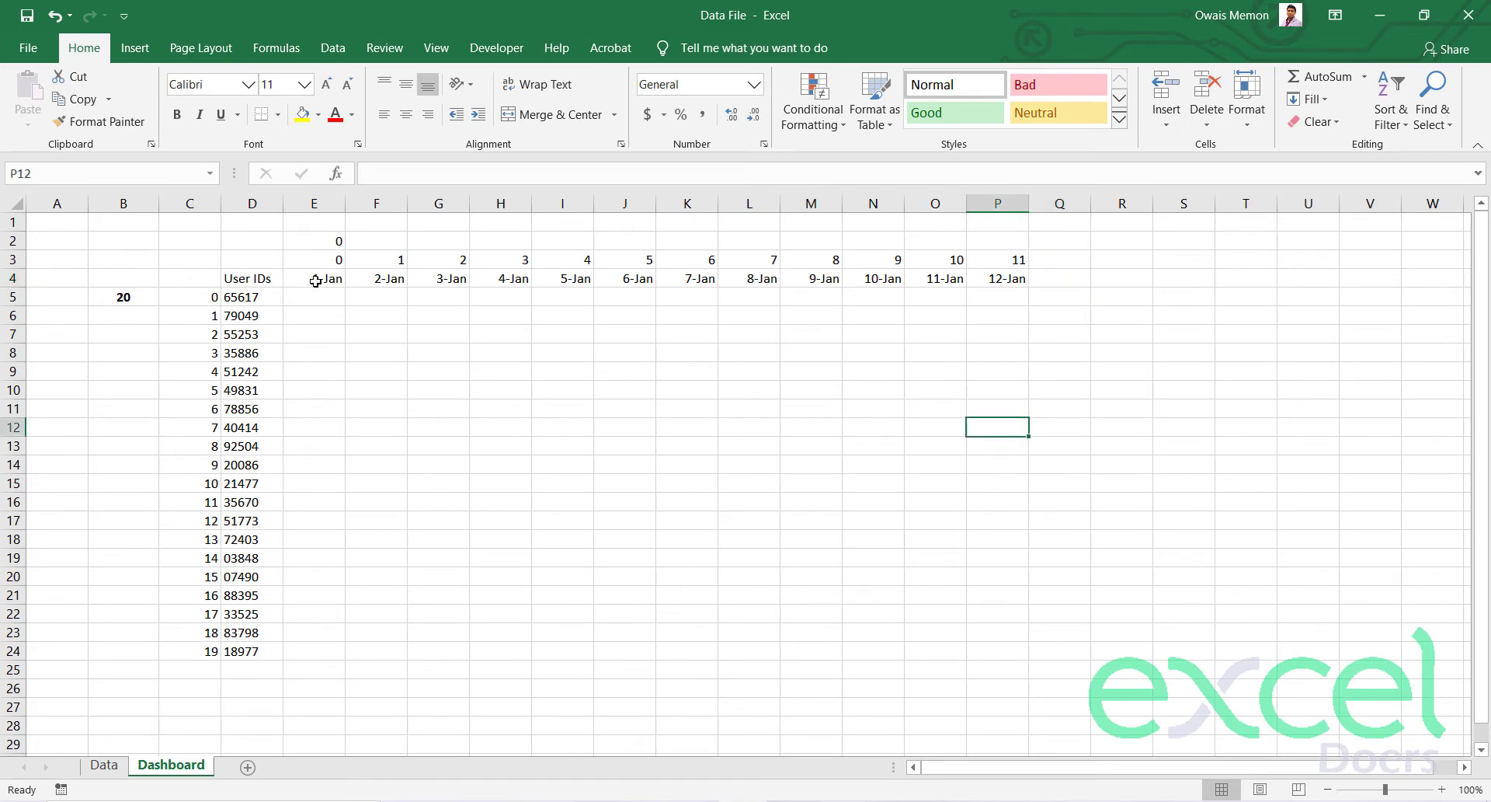
Set the day offset in E2 to 5 so the dates run 6-Jan to 17-Jan.
{"action": "left_click", "coordinate": [323, 233]}
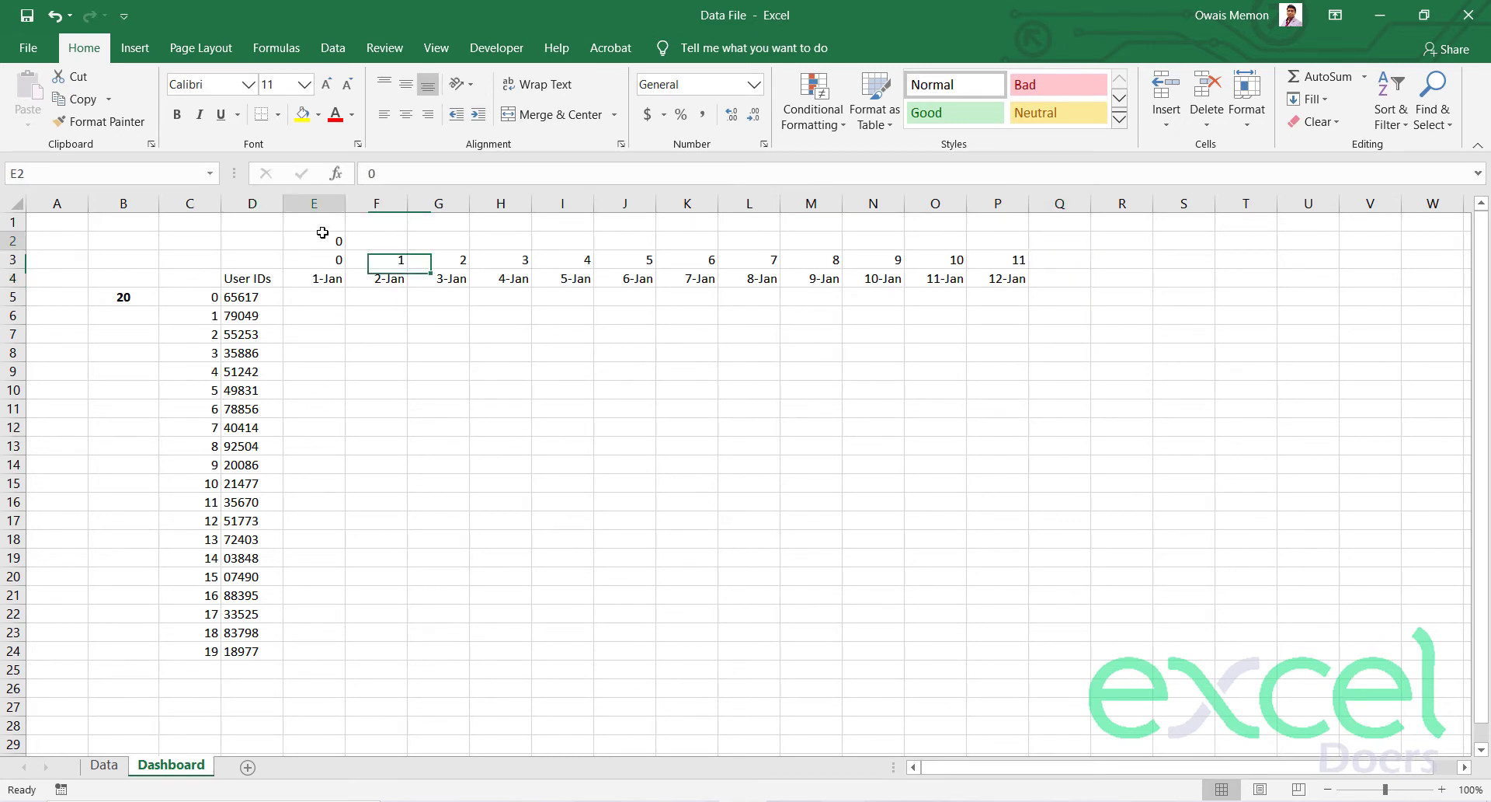
{"action": "type", "text": "1"}
{"action": "key", "text": "Return"}
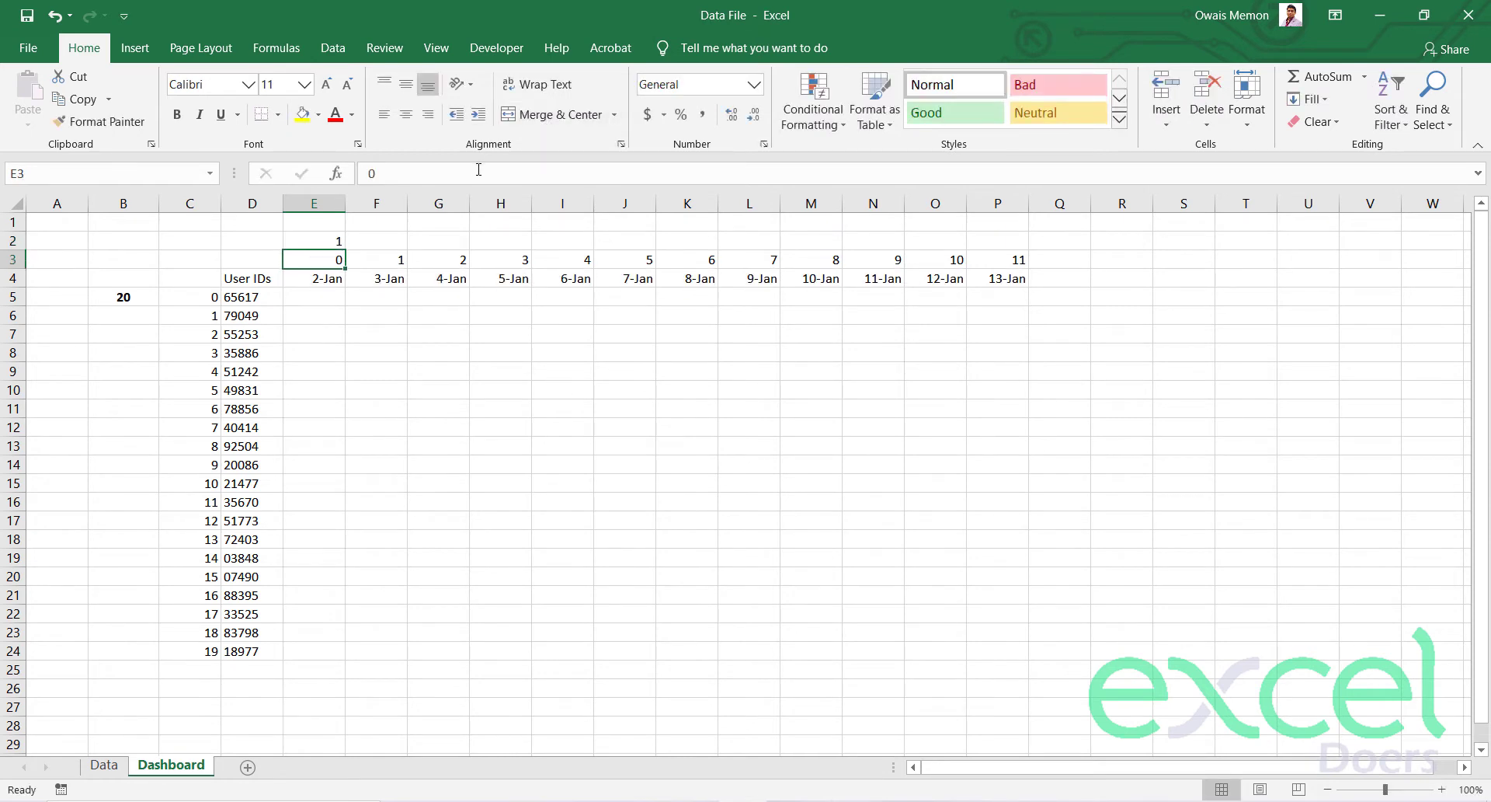
{"action": "left_click", "coordinate": [325, 235]}
{"action": "type", "text": "5"}
{"action": "key", "text": "Return"}
{"action": "left_click", "coordinate": [320, 241]}
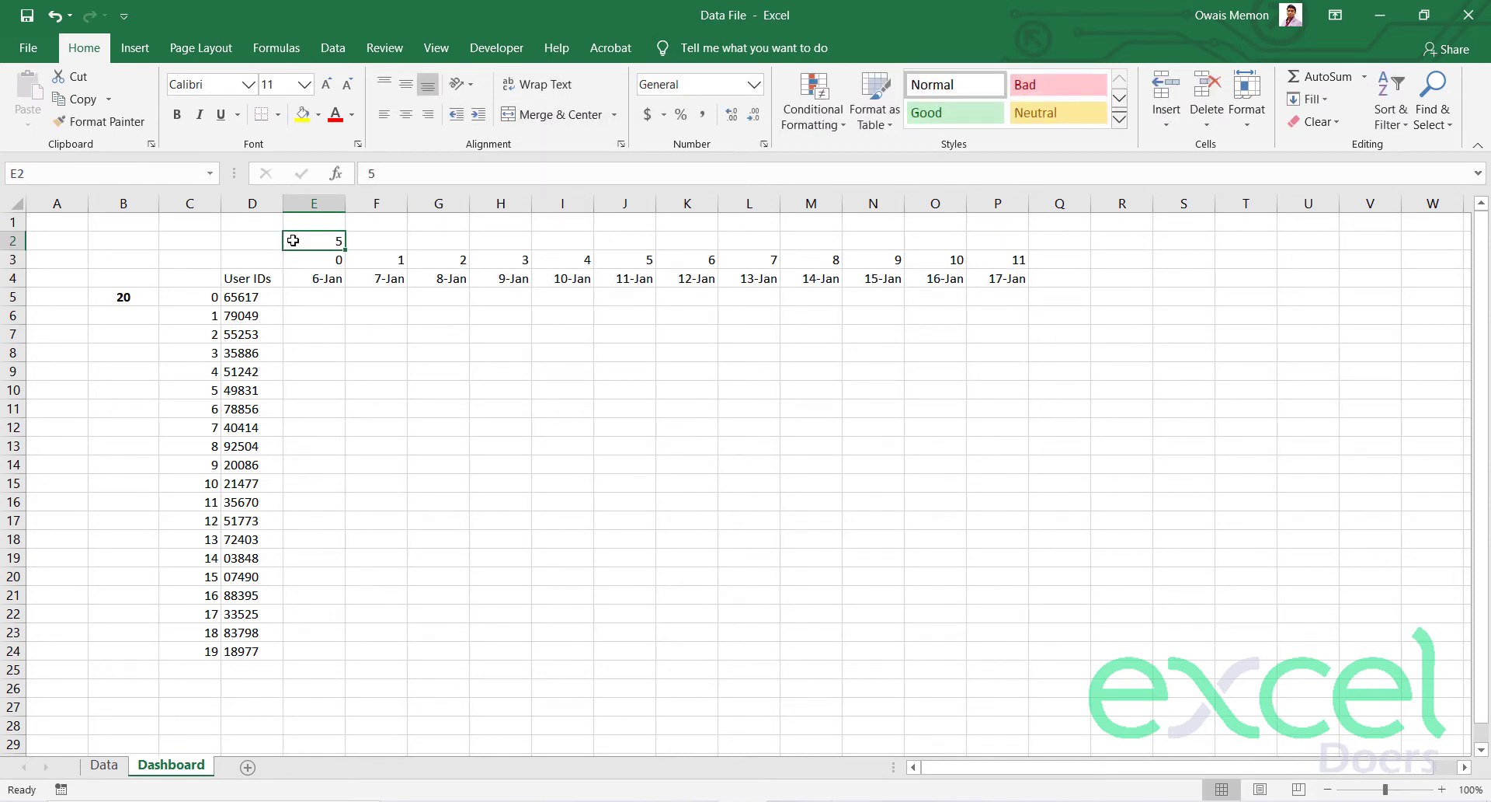
Check the user ID formula in D9 and narrow column B.
{"action": "left_click", "coordinate": [256, 369]}
{"action": "left_click", "coordinate": [324, 238]}
{"action": "left_click", "coordinate": [142, 298]}
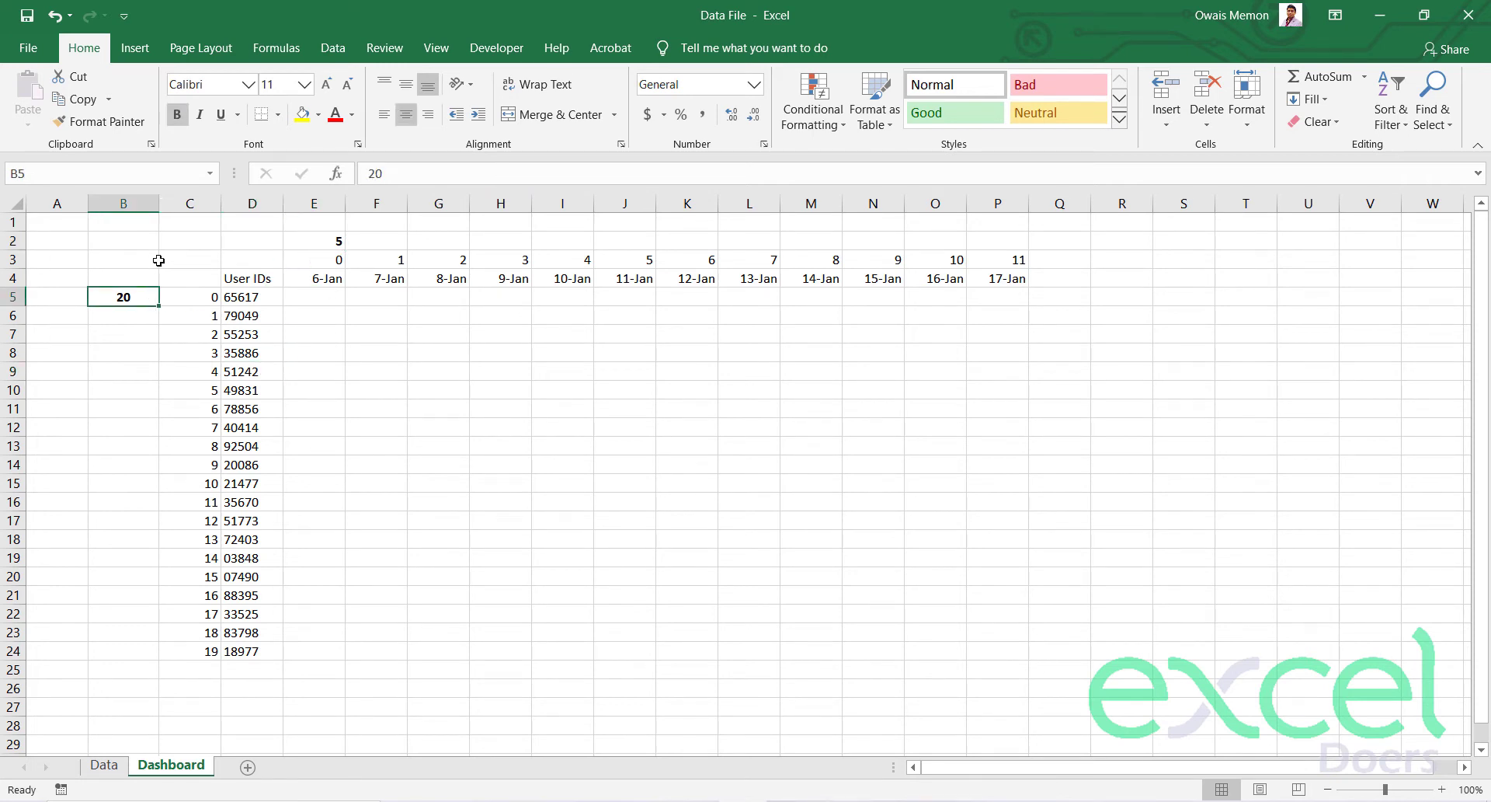
{"action": "left_click_drag", "start_coordinate": [159, 202], "coordinate": [142, 202]}
{"action": "left_click", "coordinate": [214, 236]}
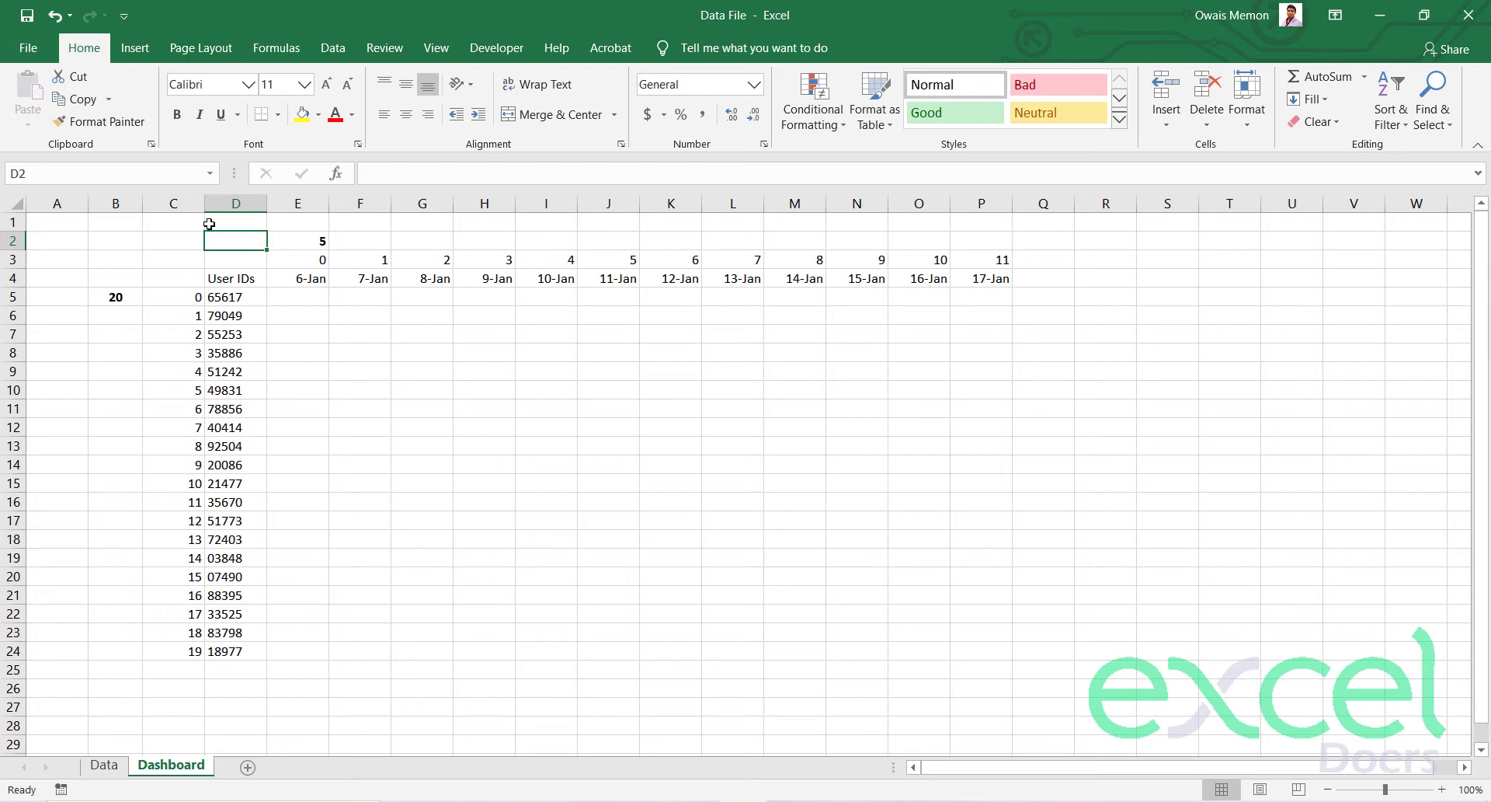
{"action": "key", "text": "Right"}
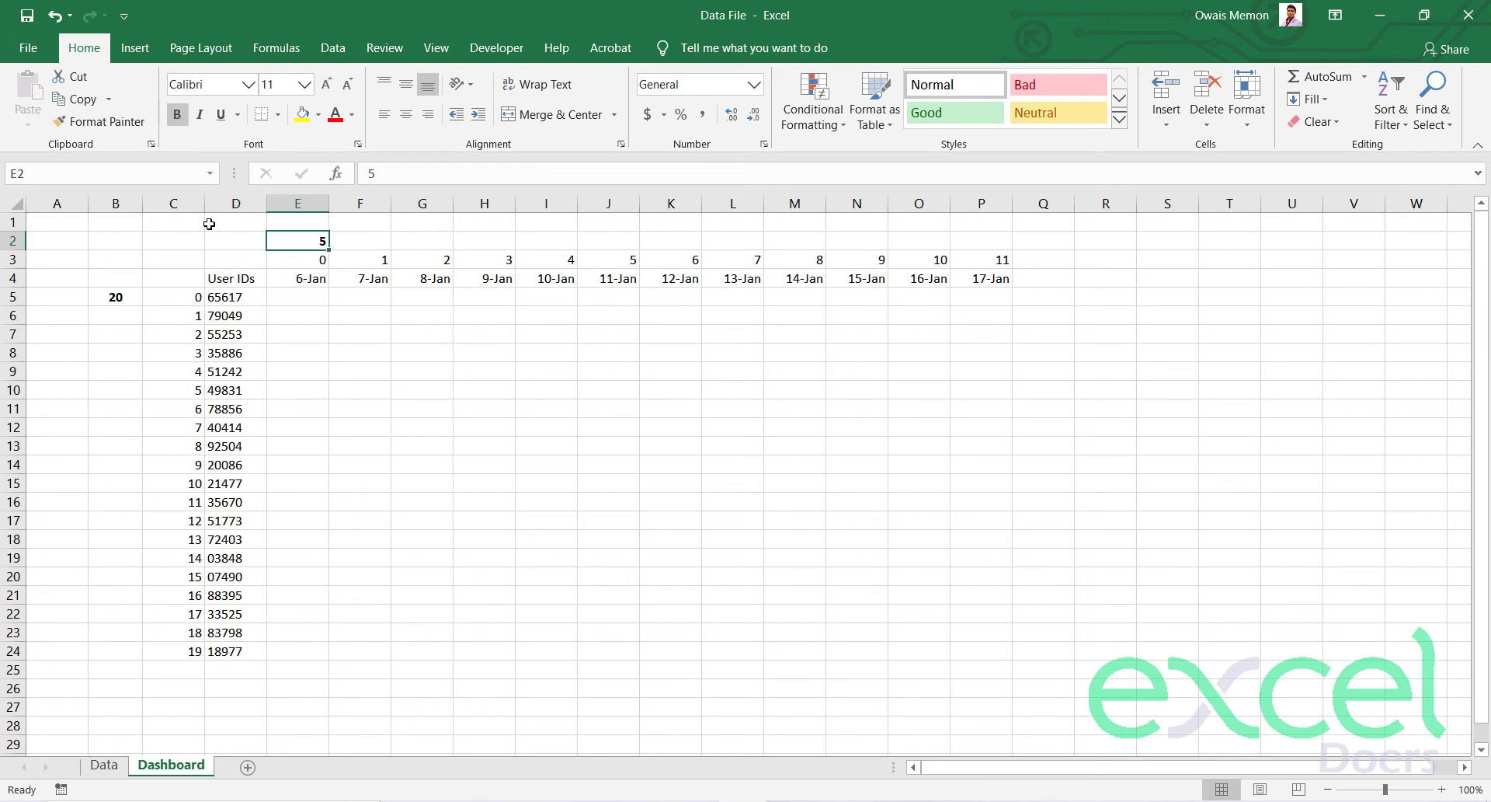
{"action": "key", "text": "Down"}
{"action": "key", "text": "Down"}
{"action": "key", "text": "Down"}
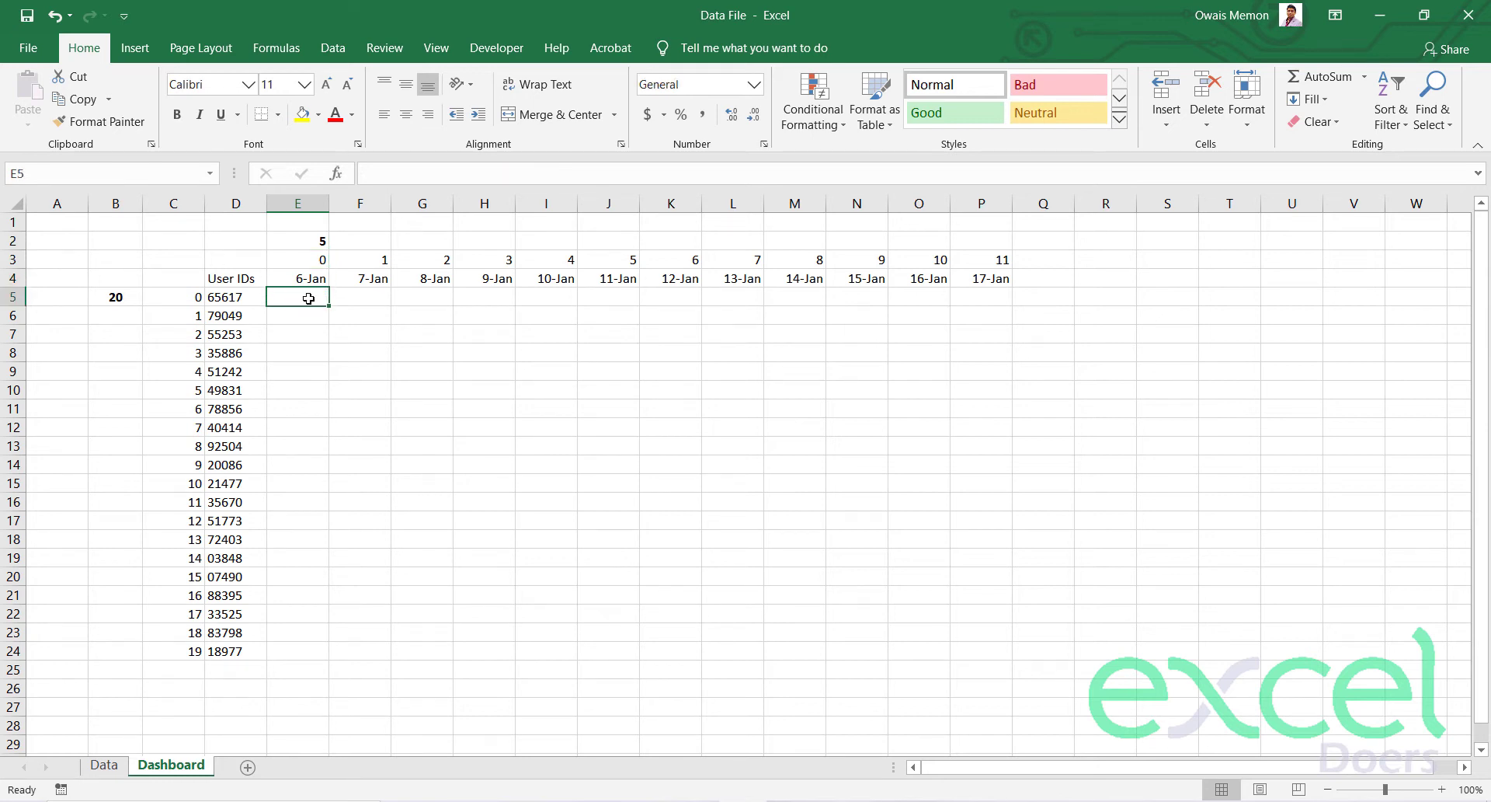
Link E5 to Data!B2 so it shows the first score, 29.
{"action": "left_click_drag", "start_coordinate": [309, 299], "coordinate": [975, 654]}
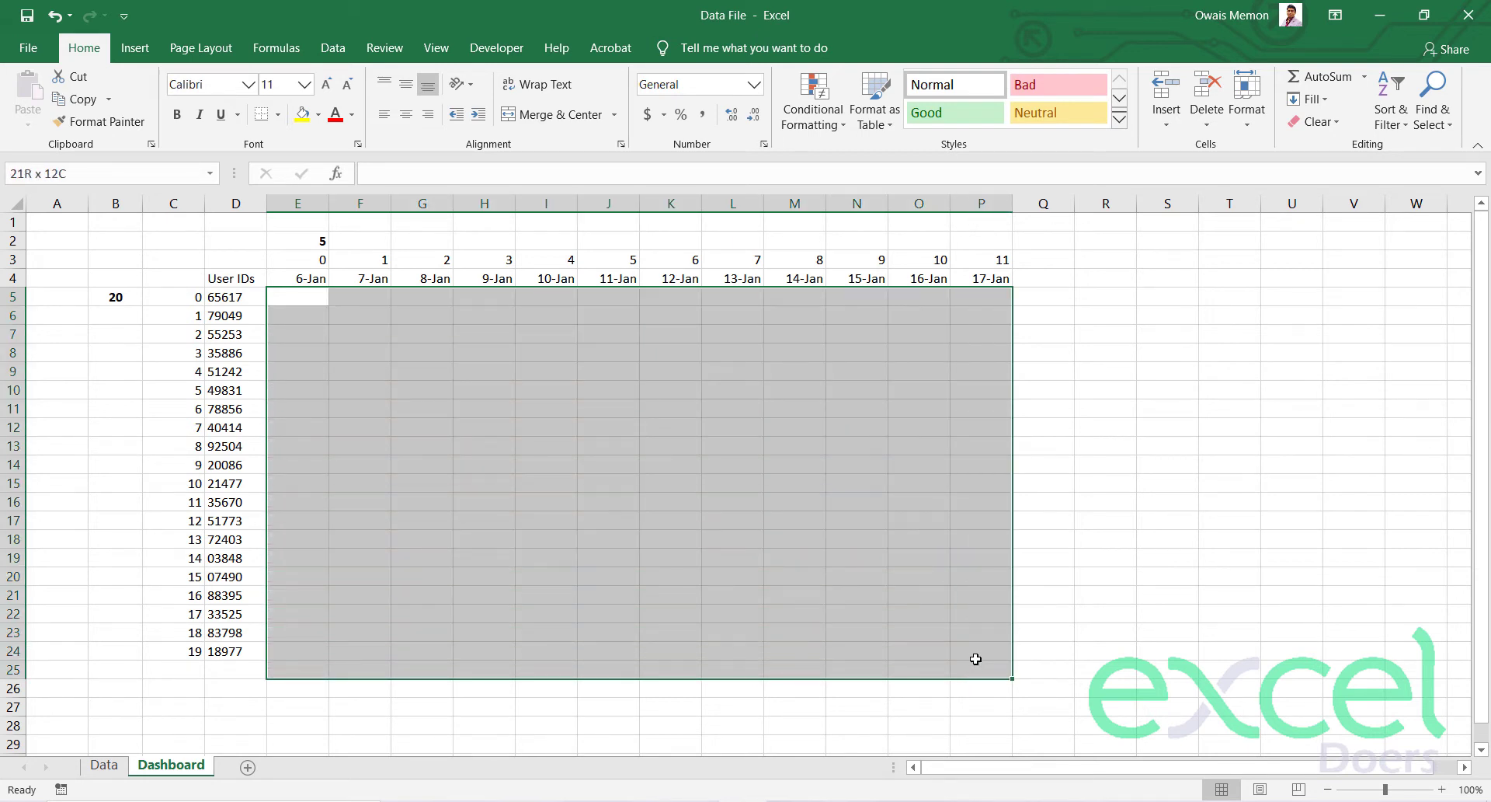
{"action": "left_click", "coordinate": [309, 295]}
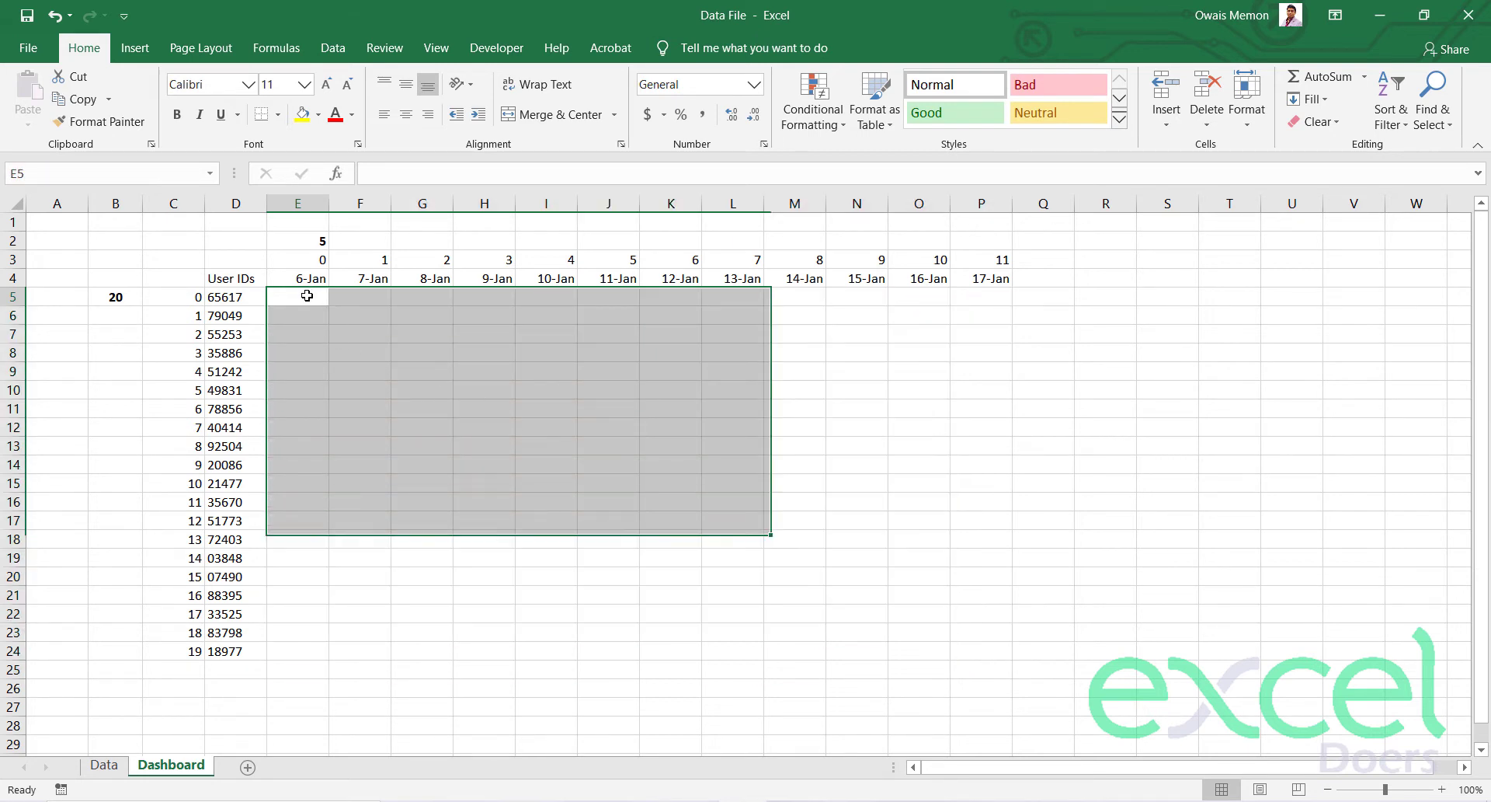
{"action": "left_click", "coordinate": [239, 295]}
{"action": "double_click", "coordinate": [237, 296]}
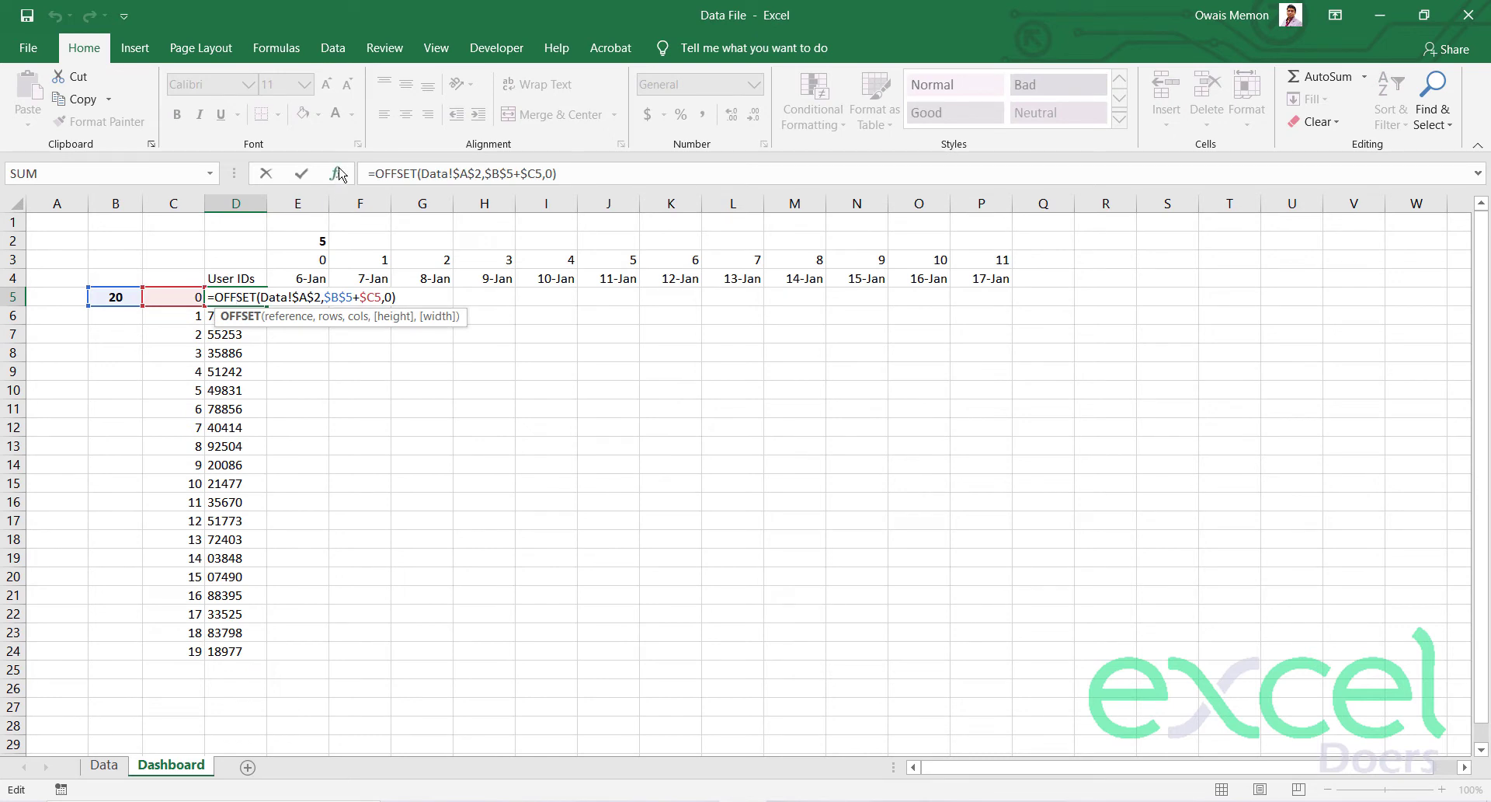
{"action": "key", "text": "Tab"}
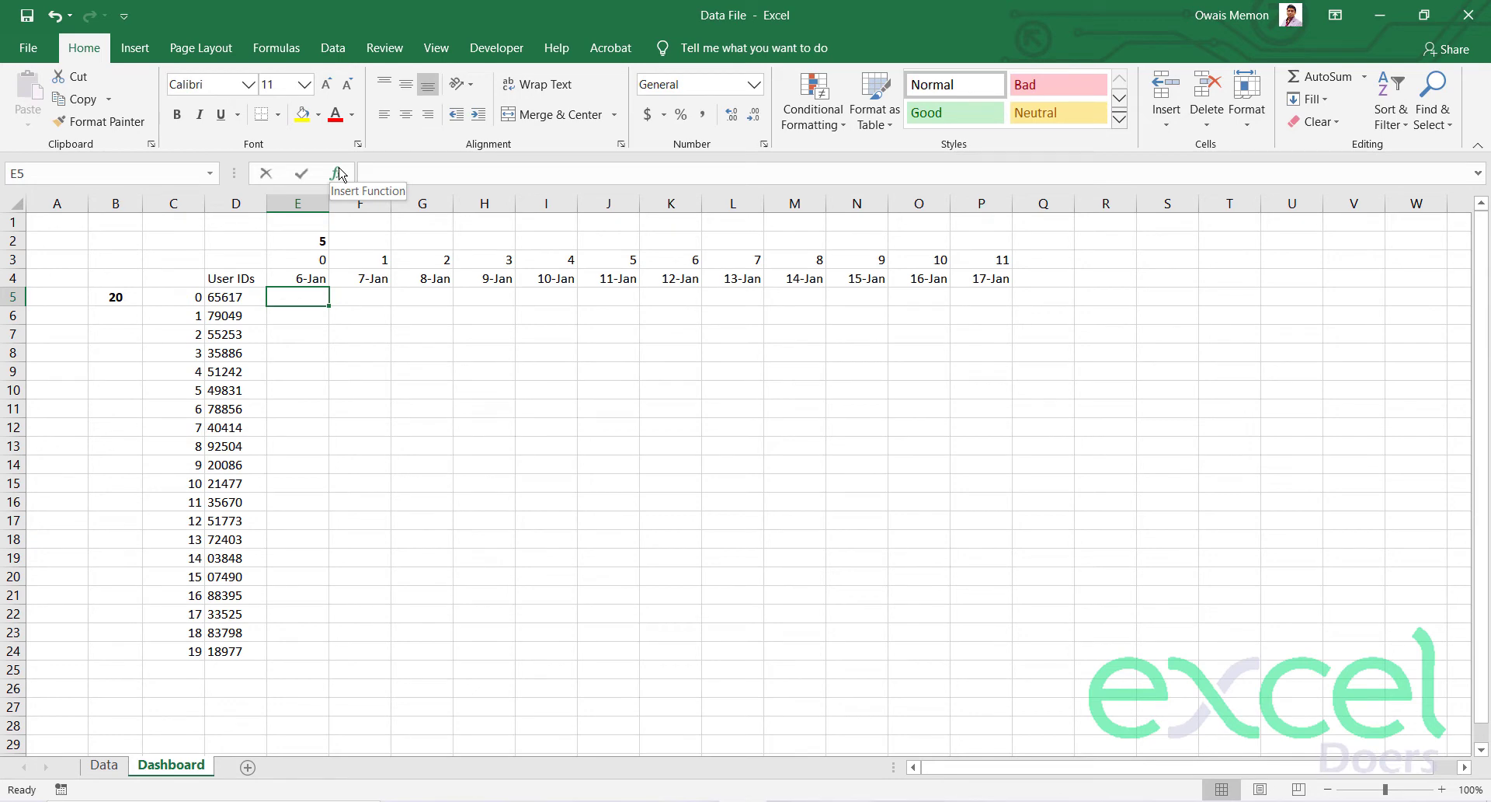
{"action": "type", "text": "="}
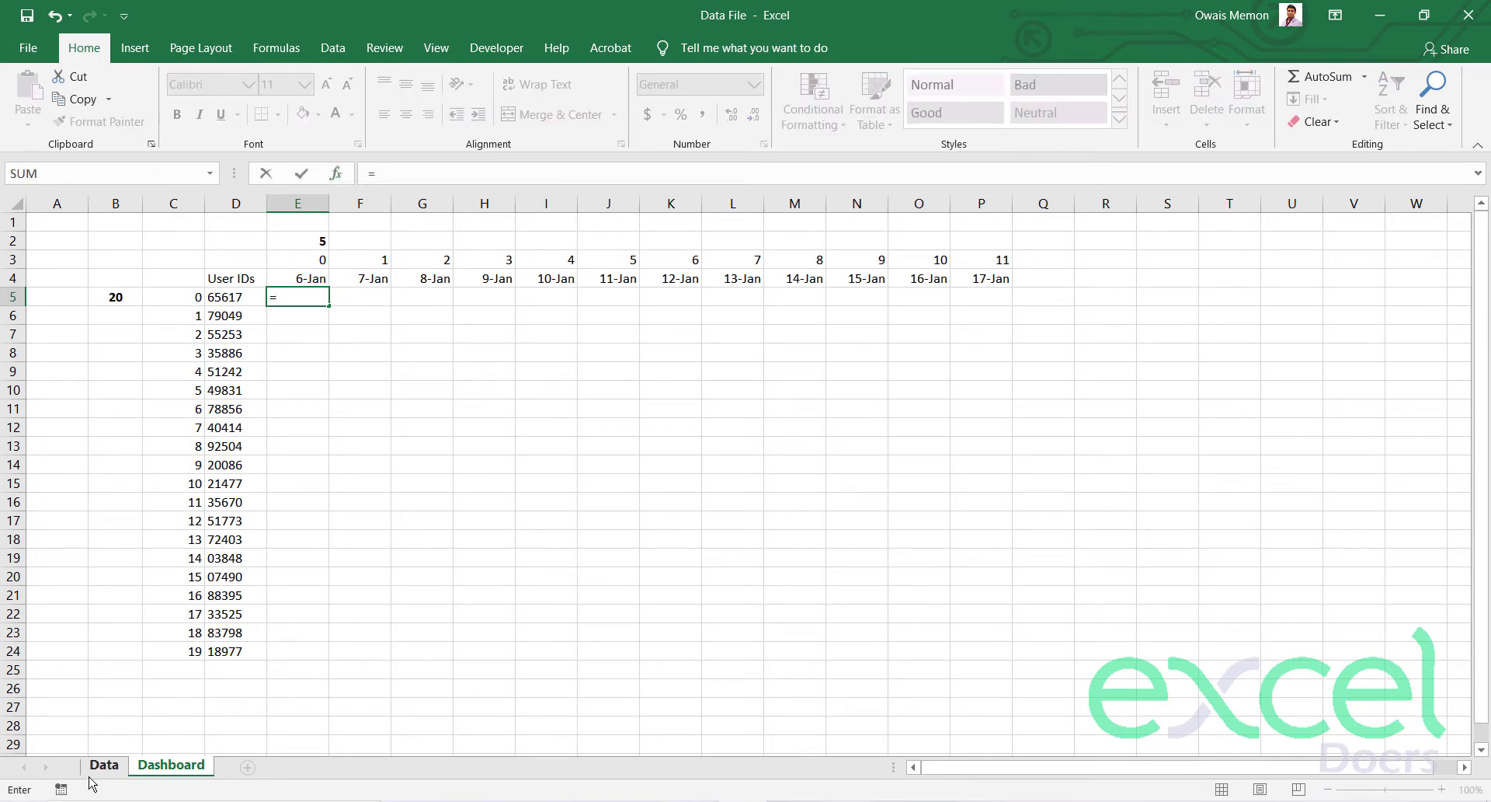
{"action": "left_click", "coordinate": [97, 767]}
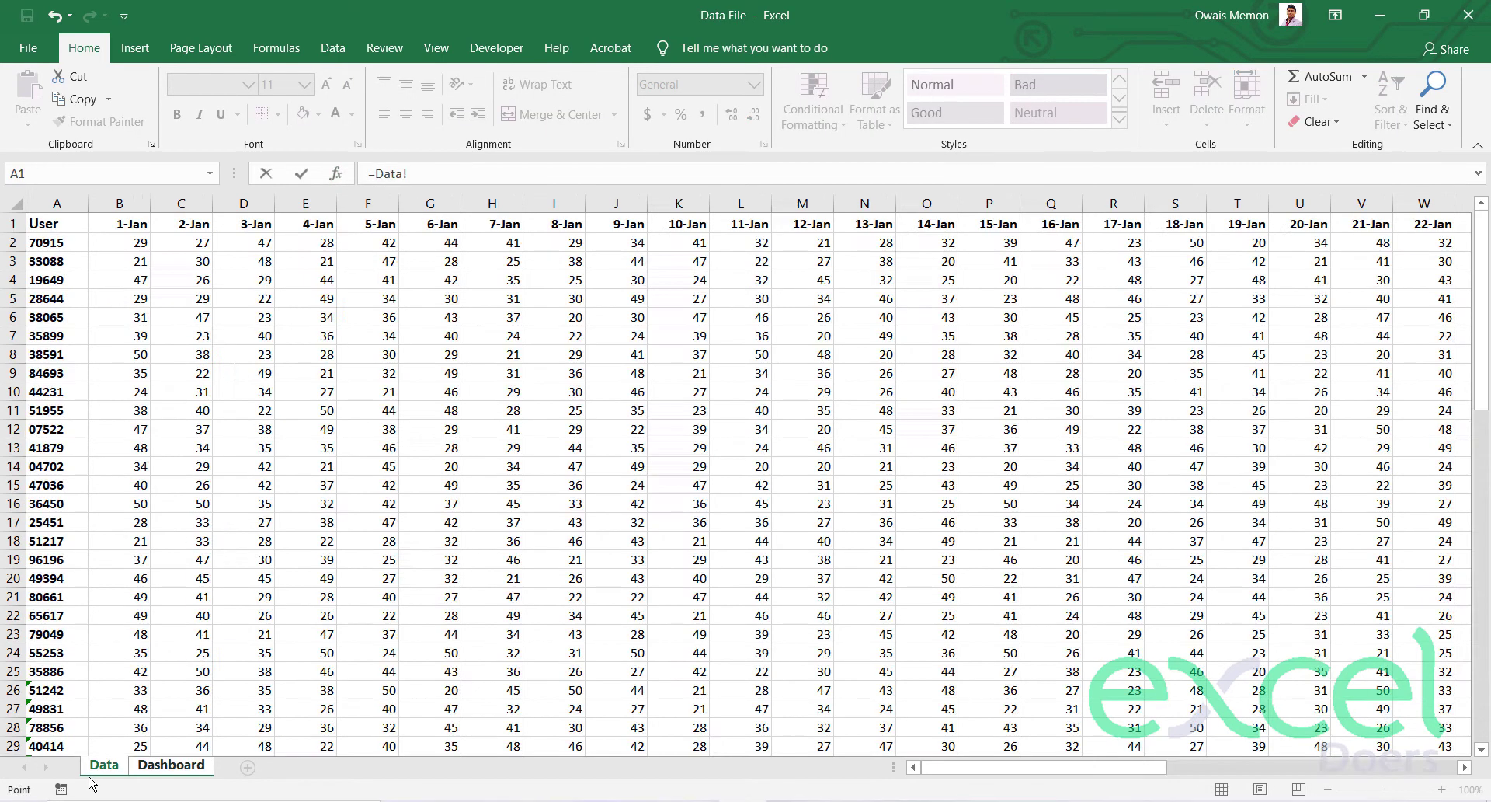
{"action": "left_click", "coordinate": [118, 246]}
{"action": "key", "text": "Return"}
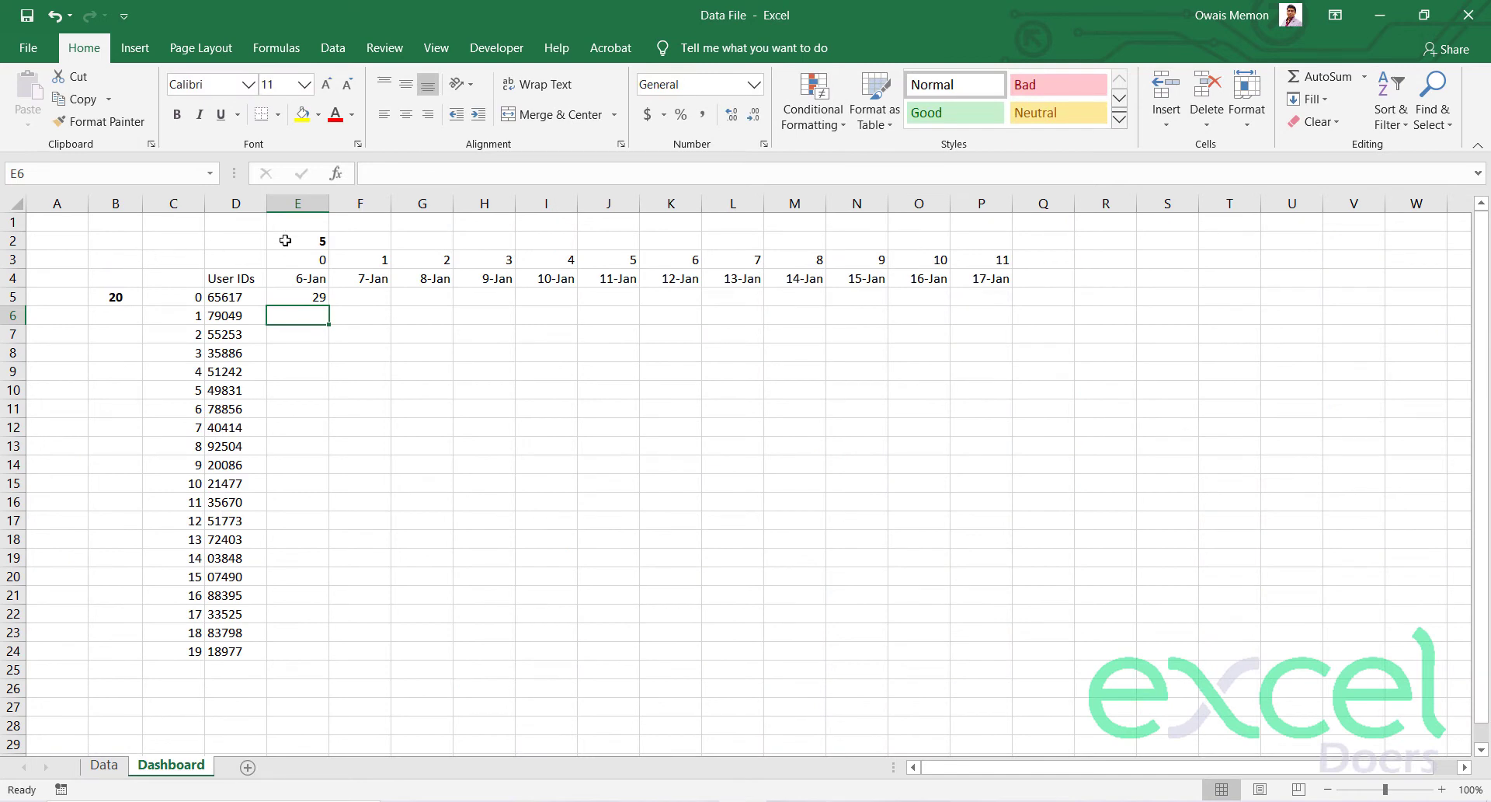
Reset the day offset E2 and user offset B5 to 0.
{"action": "left_click", "coordinate": [303, 241]}
{"action": "type", "text": "0"}
{"action": "key", "text": "Return"}
{"action": "left_click", "coordinate": [115, 297]}
{"action": "type", "text": "0"}
{"action": "key", "text": "Return"}
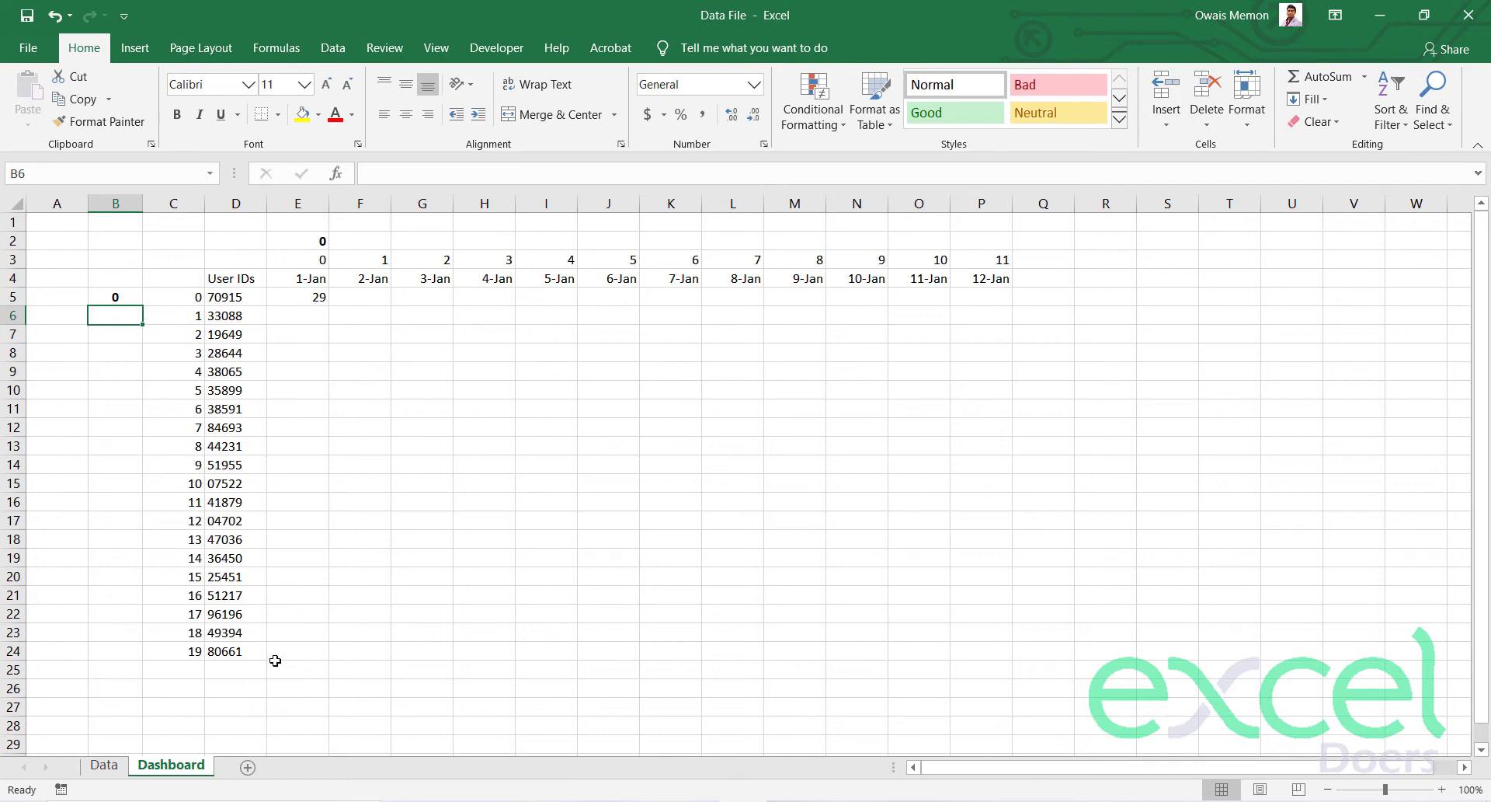
Start E5's OFFSET formula from Data!$B$2 with the row offset $B$5+$C5.
{"action": "left_click", "coordinate": [124, 767]}
{"action": "left_click", "coordinate": [151, 765]}
{"action": "double_click", "coordinate": [305, 301]}
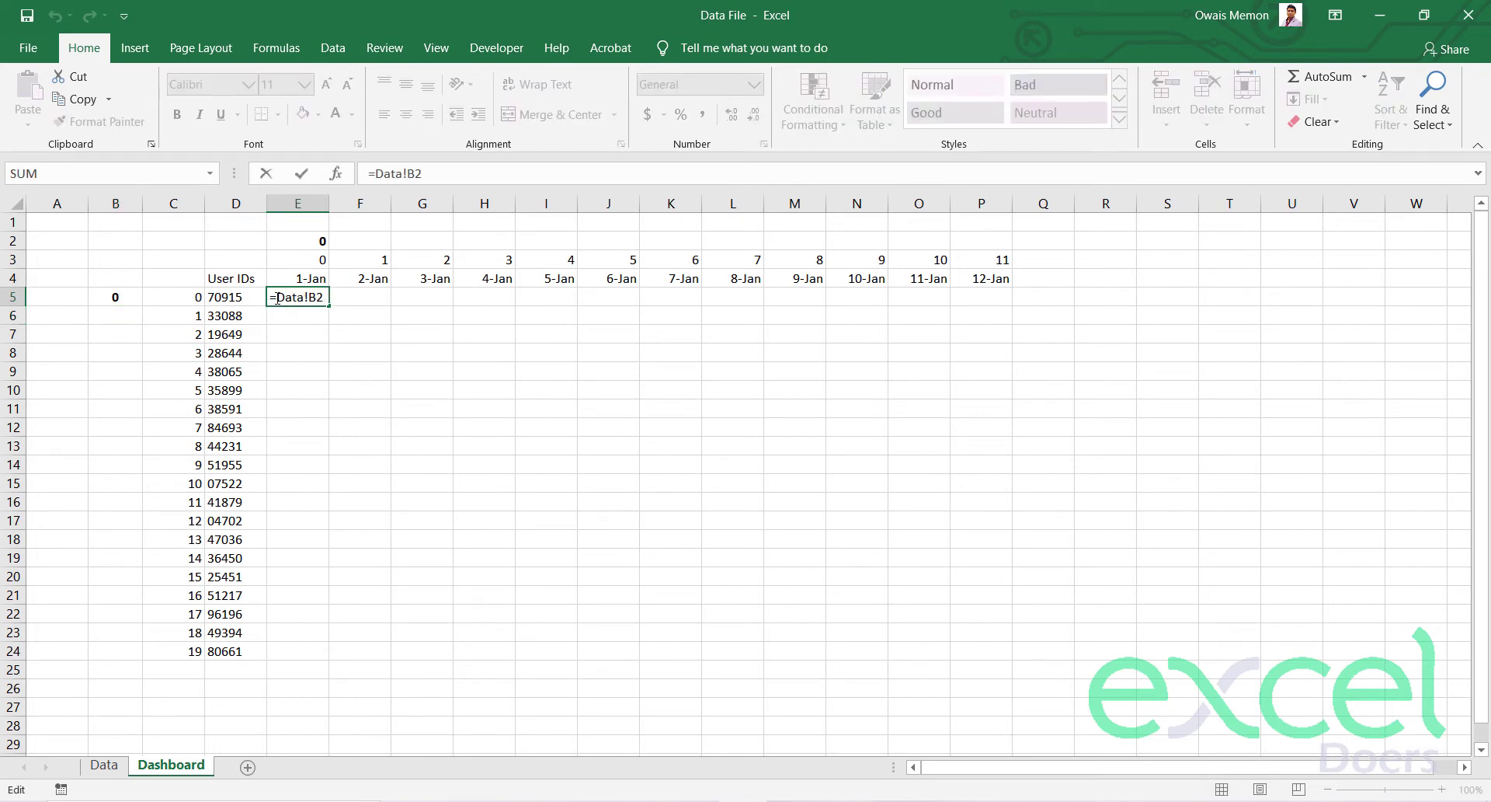
{"action": "type", "text": "OFFSET("}
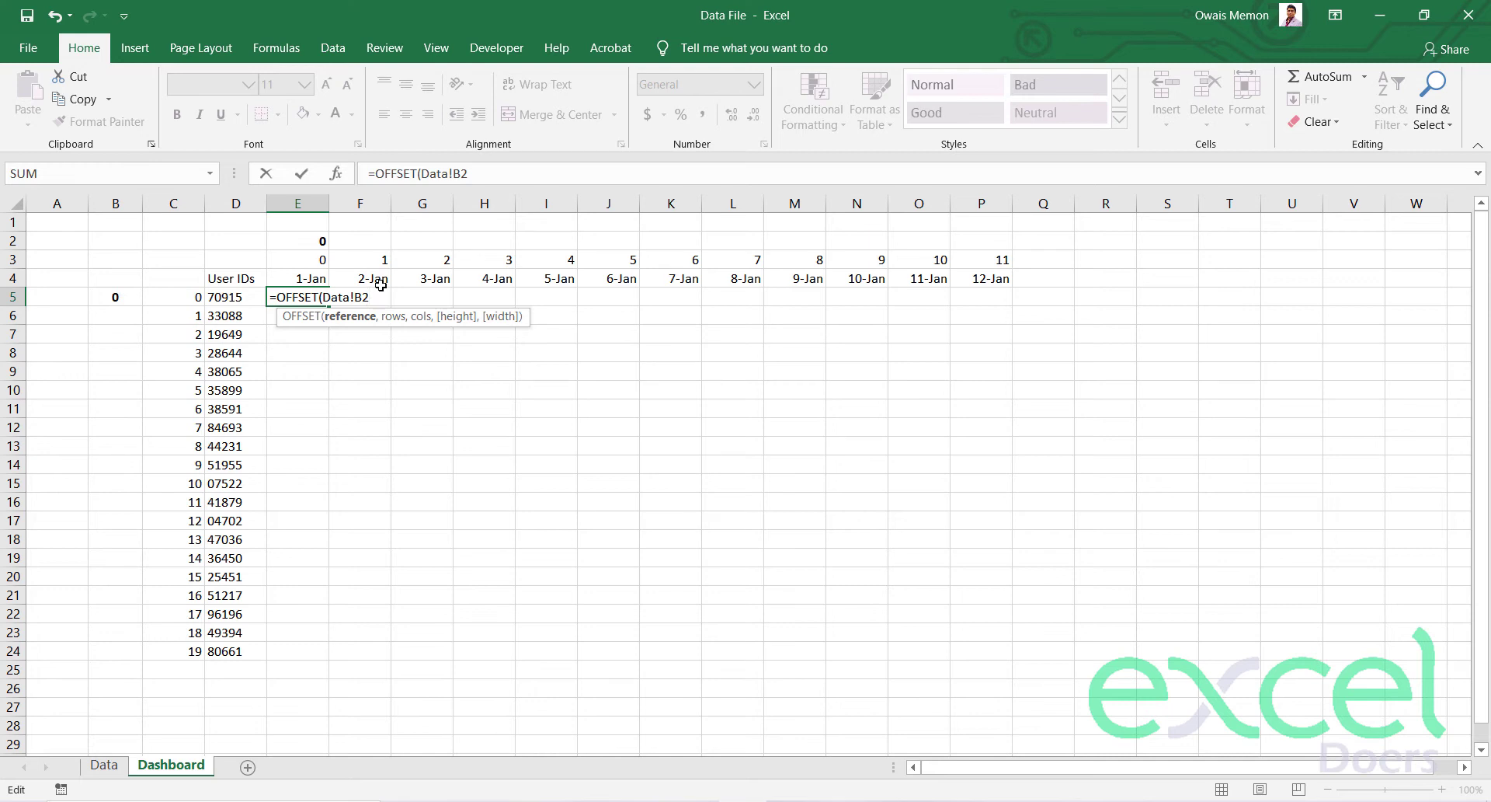
{"action": "key", "text": "F4"}
{"action": "type", "text": ","}
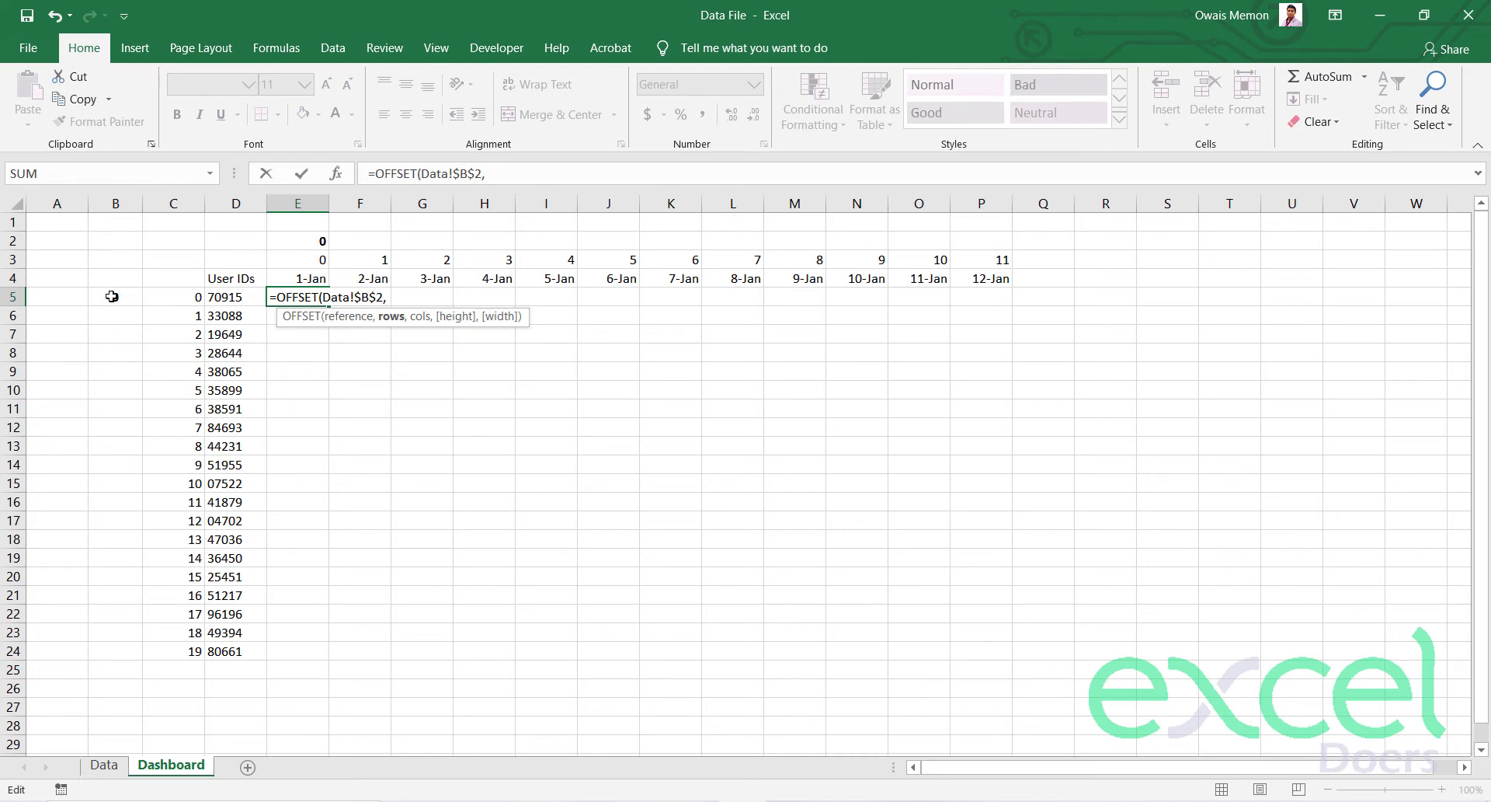
{"action": "left_click", "coordinate": [112, 296]}
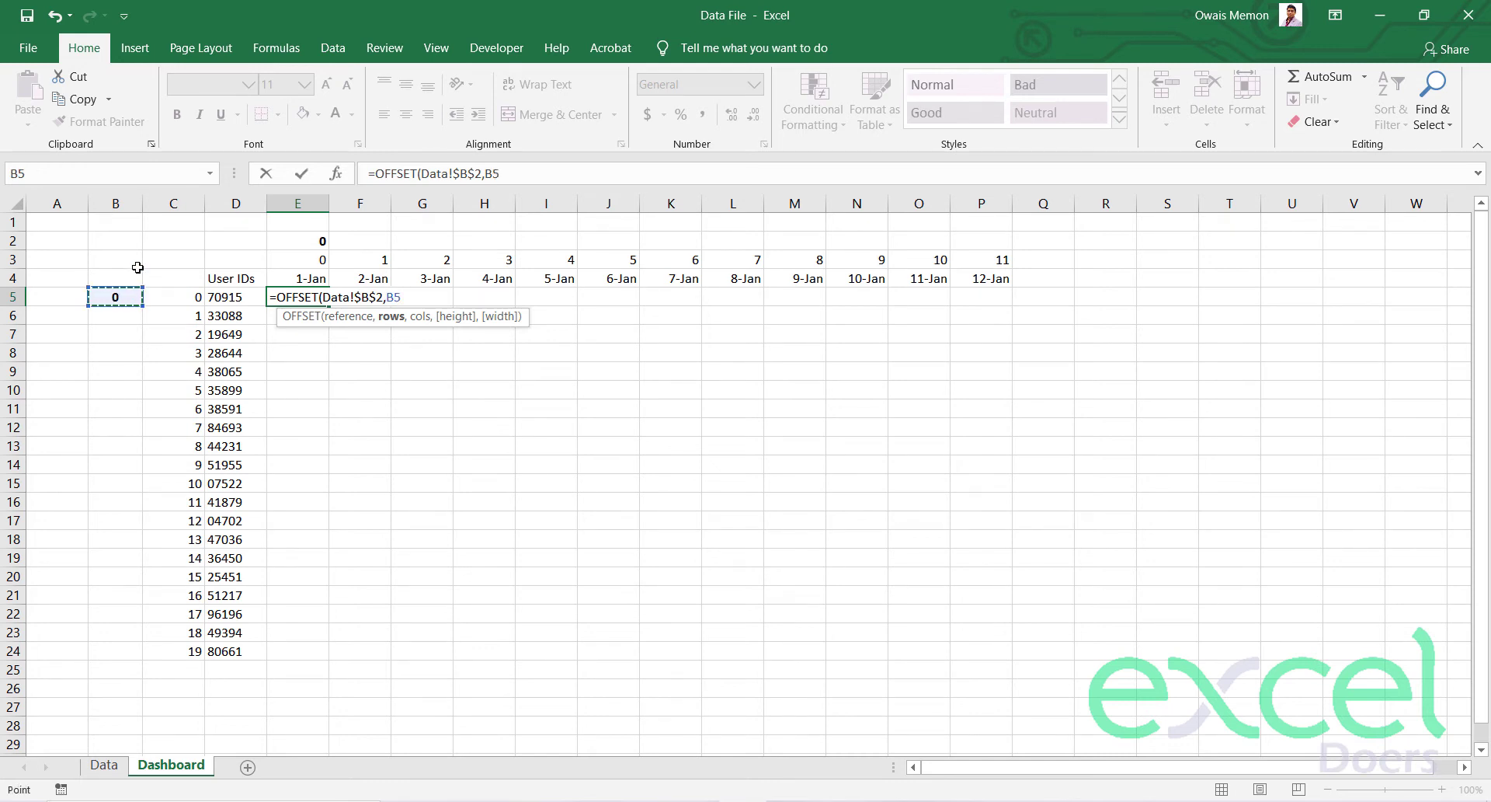
{"action": "key", "text": "F4"}
{"action": "type", "text": "$B$5+"}
{"action": "left_click", "coordinate": [164, 296]}
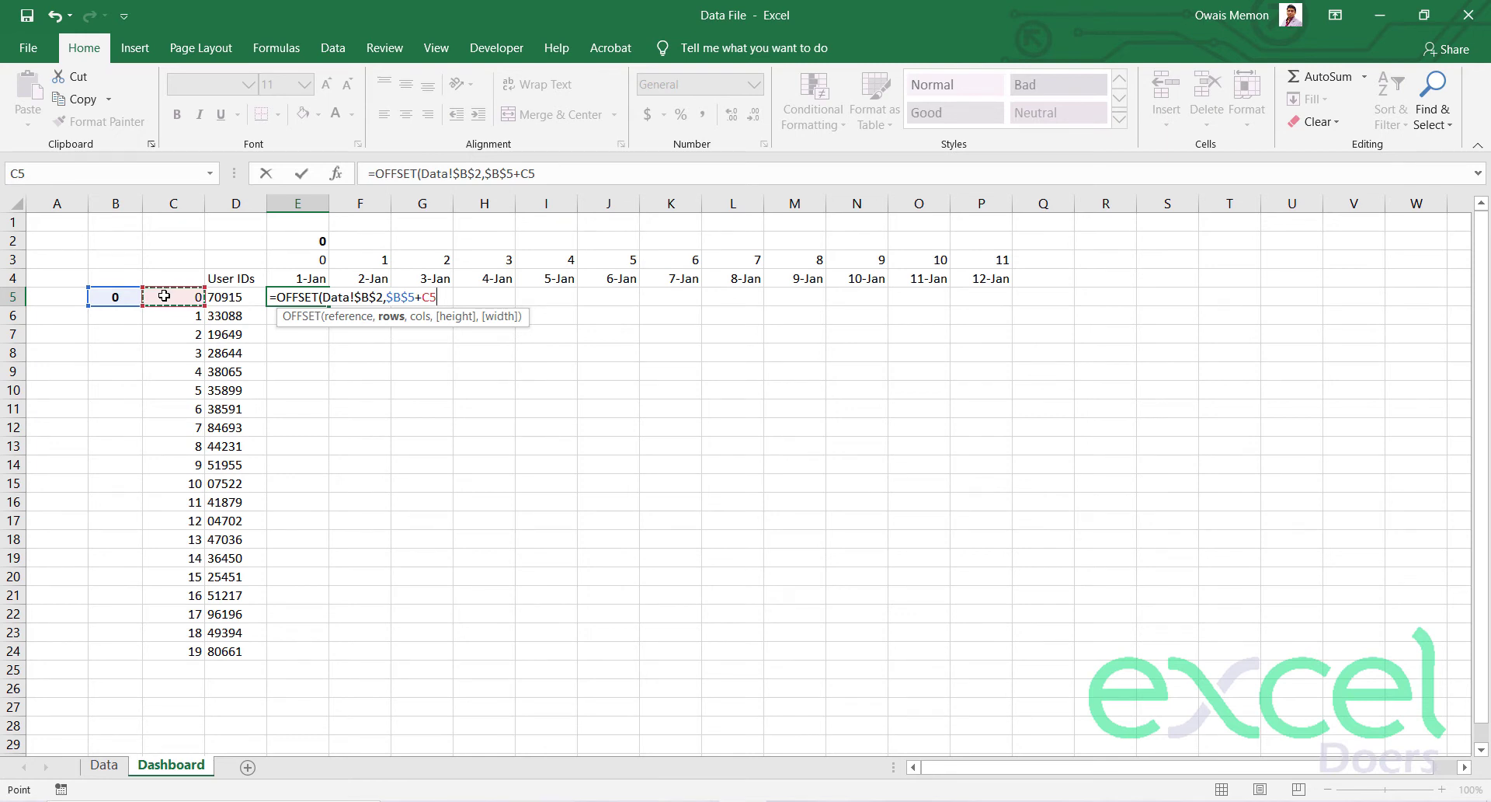
{"action": "left_click", "coordinate": [426, 284]}
{"action": "type", "text": "$2"}
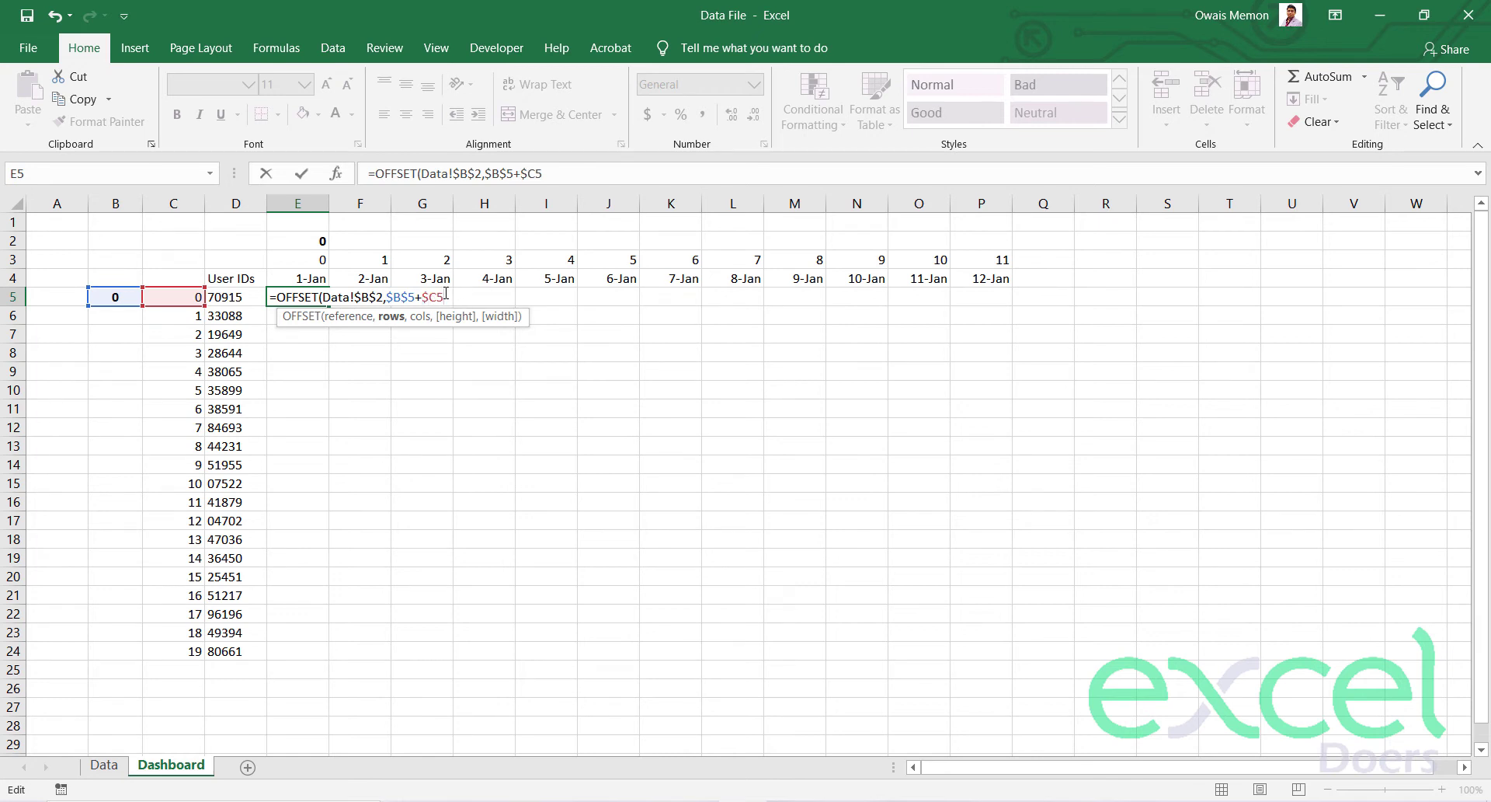
{"action": "type", "text": ","}
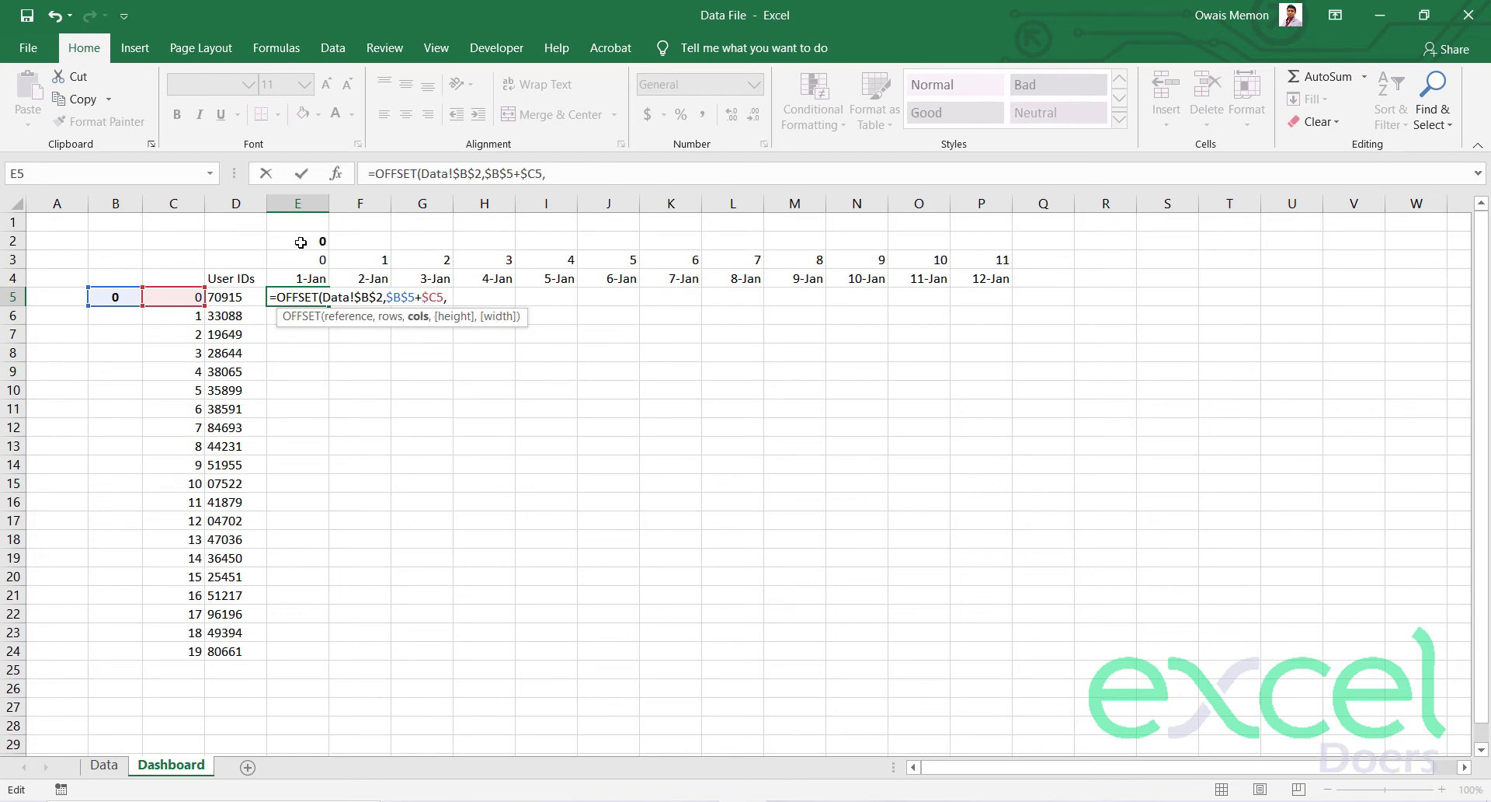
Complete the formula with the column offset $E$2+E$3 and enter it.
{"action": "left_click", "coordinate": [302, 242]}
{"action": "key", "text": "F4"}
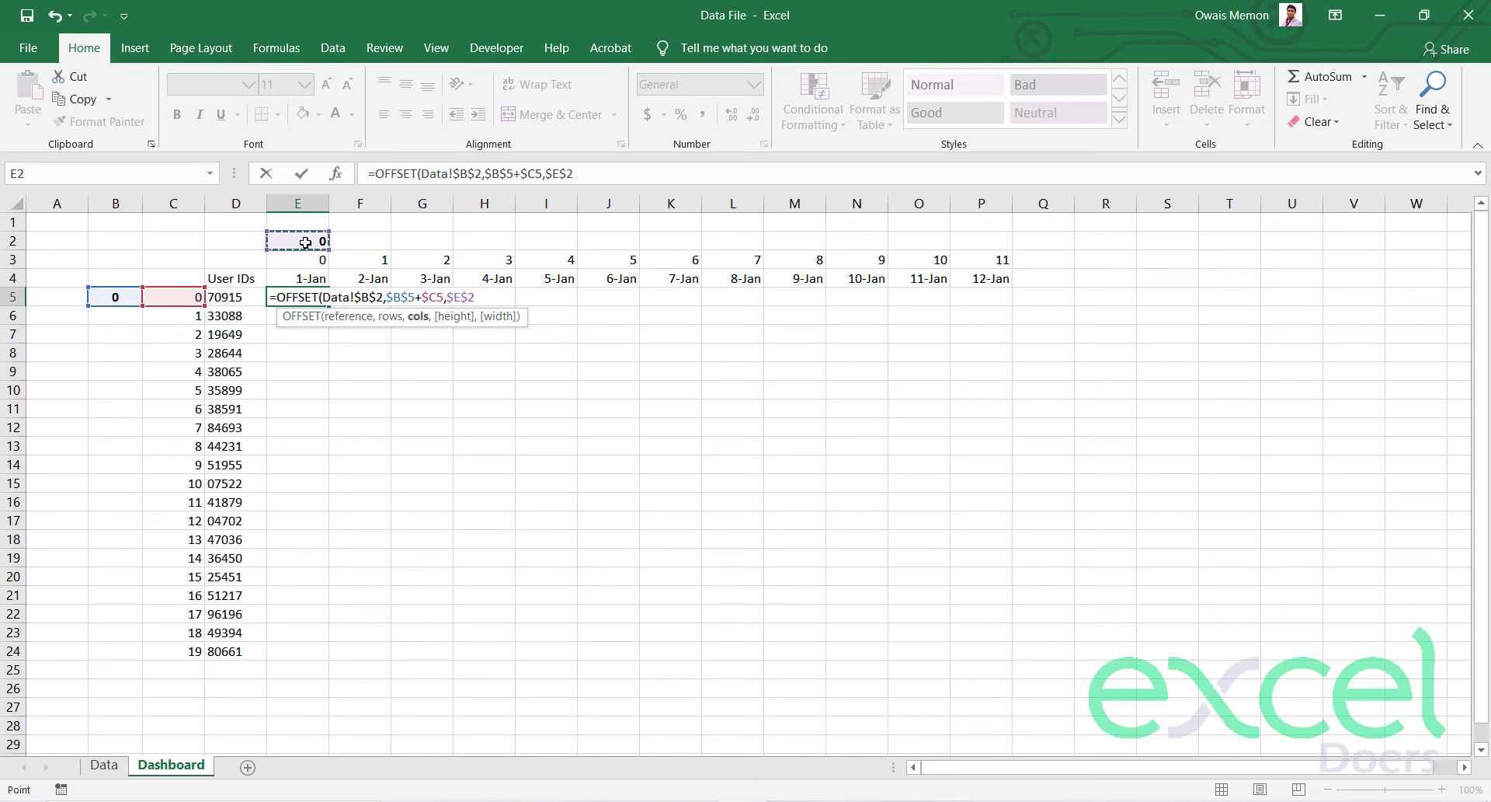
{"action": "type", "text": "+"}
{"action": "left_click", "coordinate": [308, 259]}
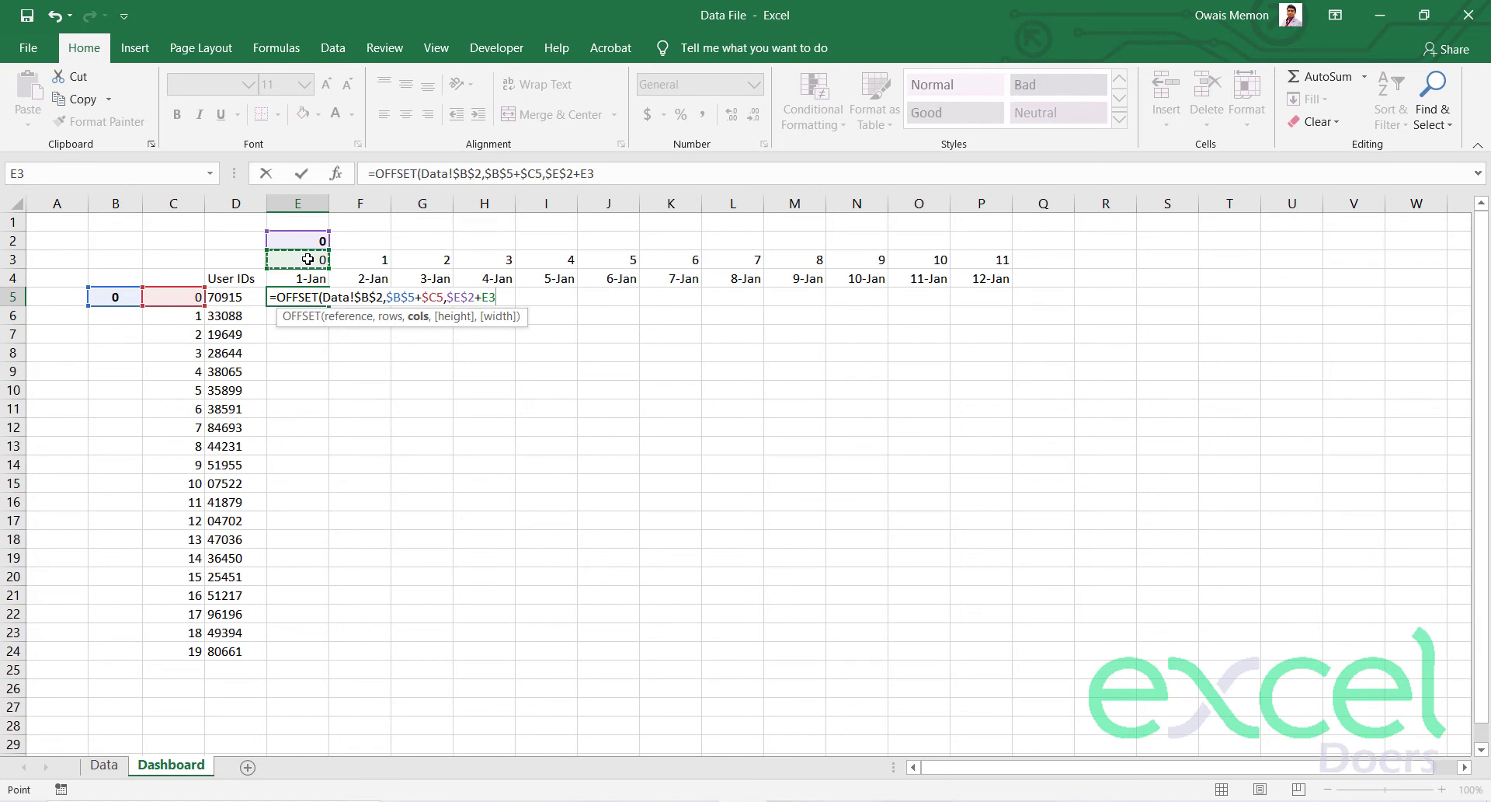
{"action": "left_click", "coordinate": [488, 297]}
{"action": "type", "text": "$"}
{"action": "key", "text": "Return"}
{"action": "left_click", "coordinate": [306, 237]}
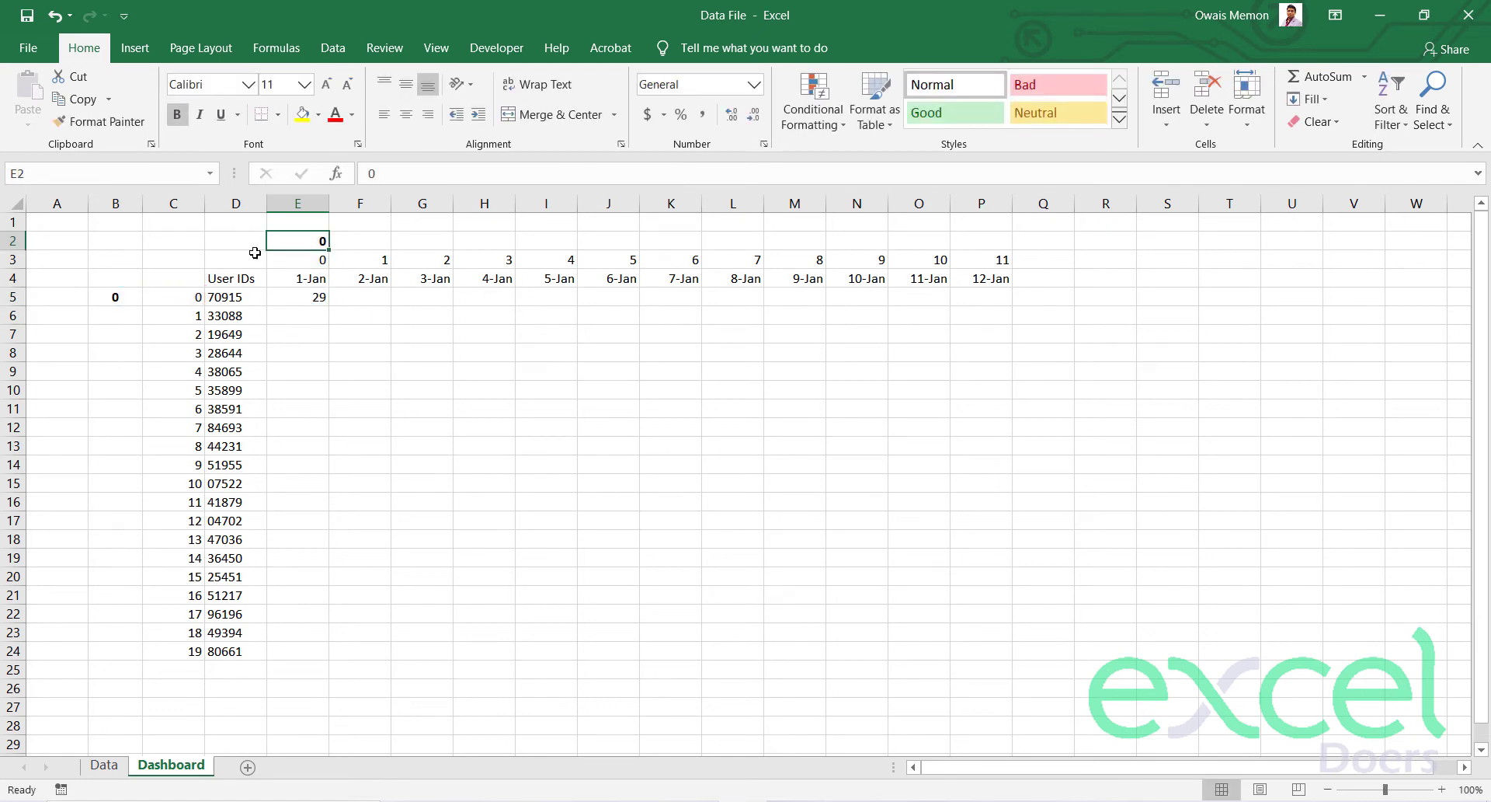
Test the OFFSET formula with day offset E2=1 and user offset B5=1, checking against the Data sheet.
{"action": "type", "text": "1"}
{"action": "key", "text": "Return"}
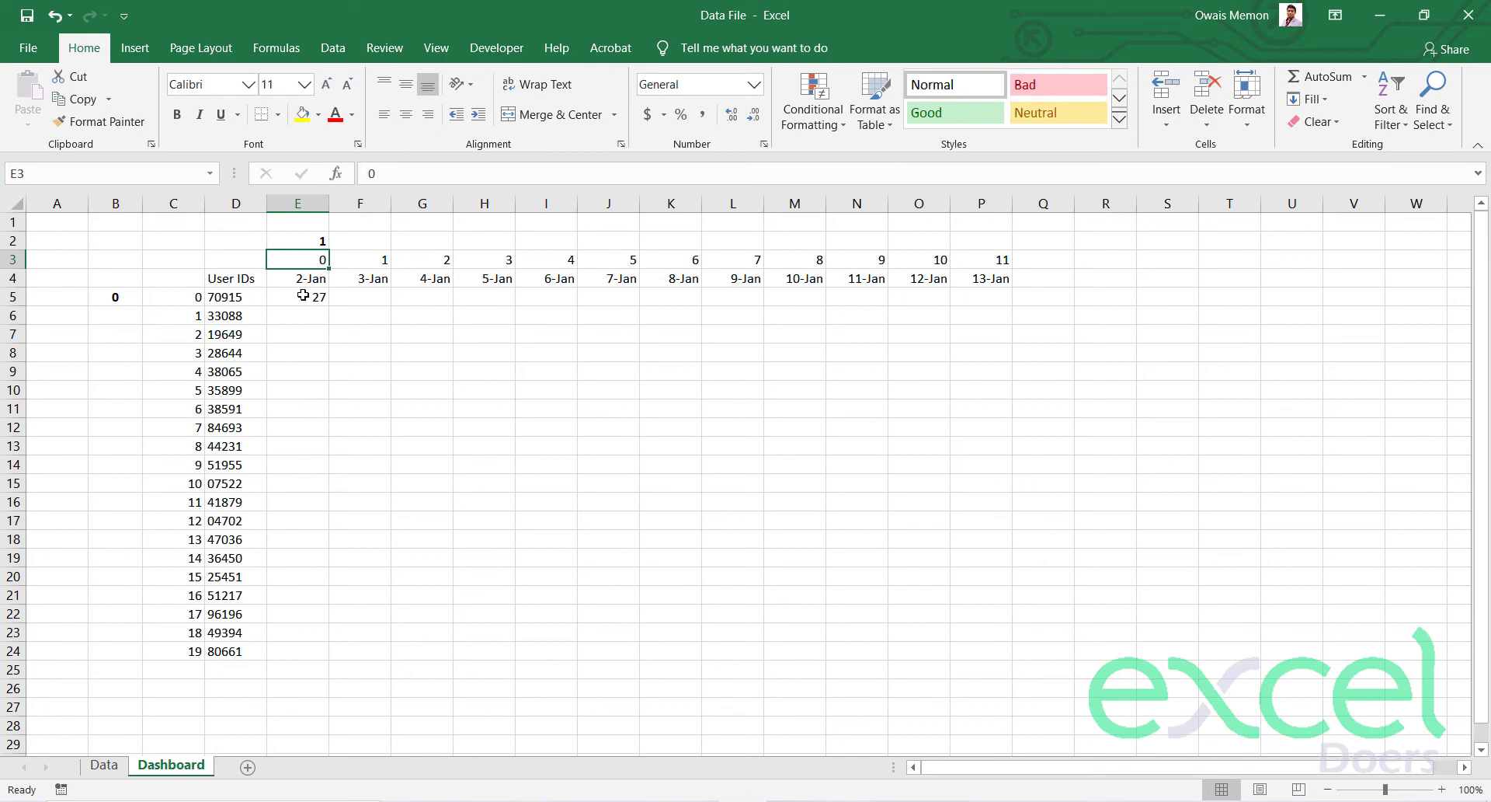
{"action": "left_click", "coordinate": [105, 766]}
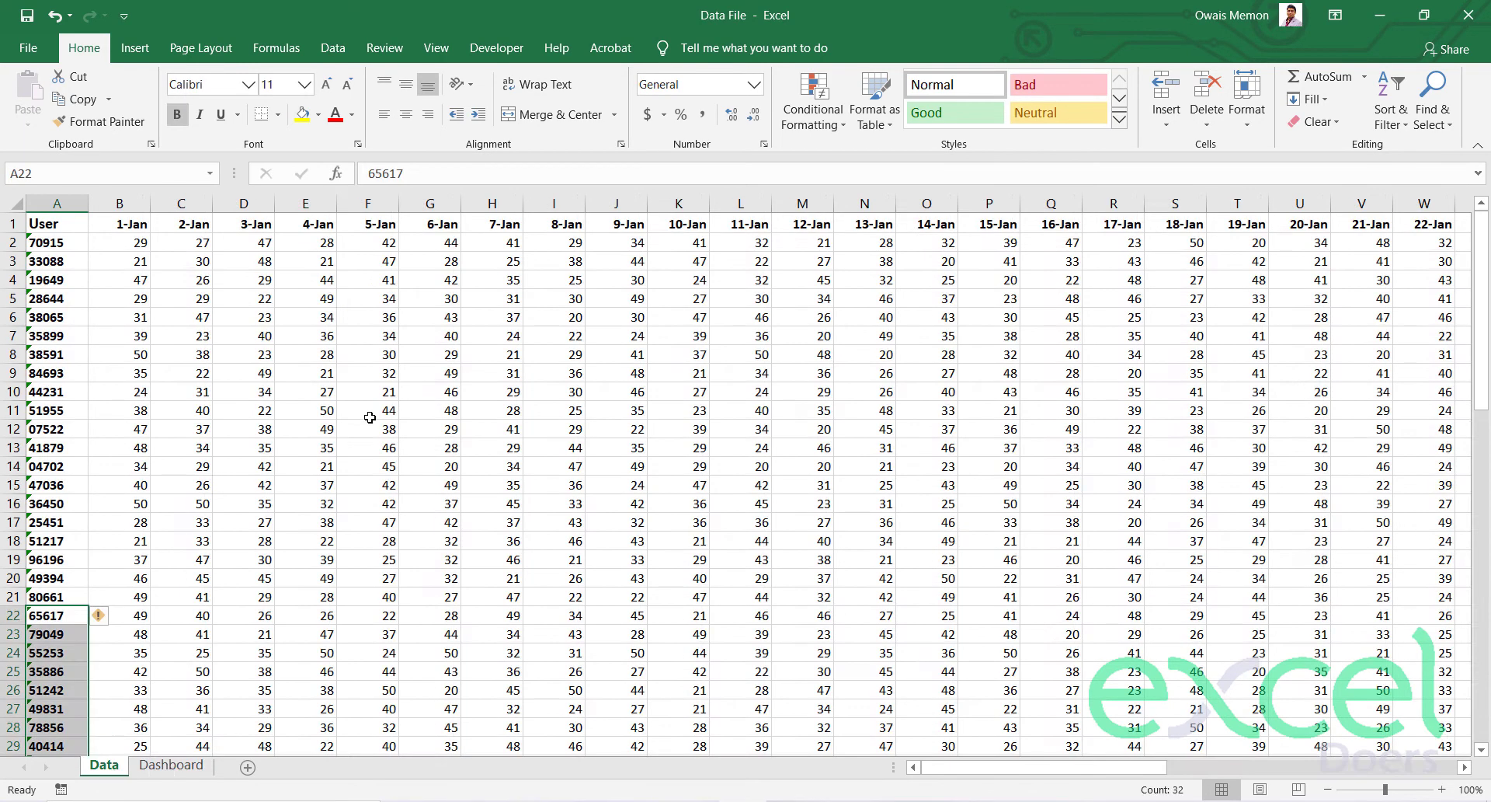
{"action": "left_click", "coordinate": [194, 245]}
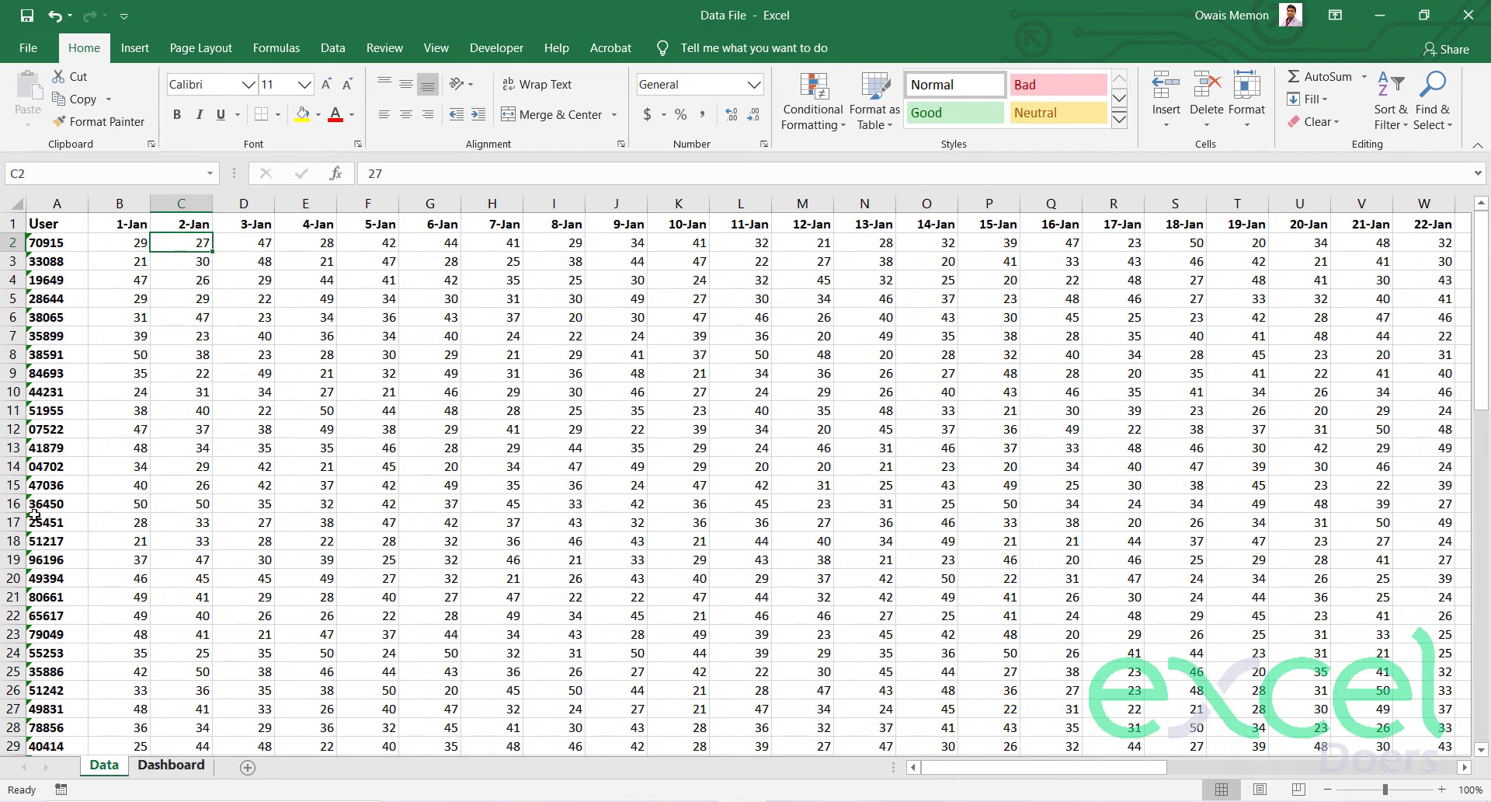
{"action": "left_click", "coordinate": [143, 766]}
{"action": "left_click", "coordinate": [103, 301]}
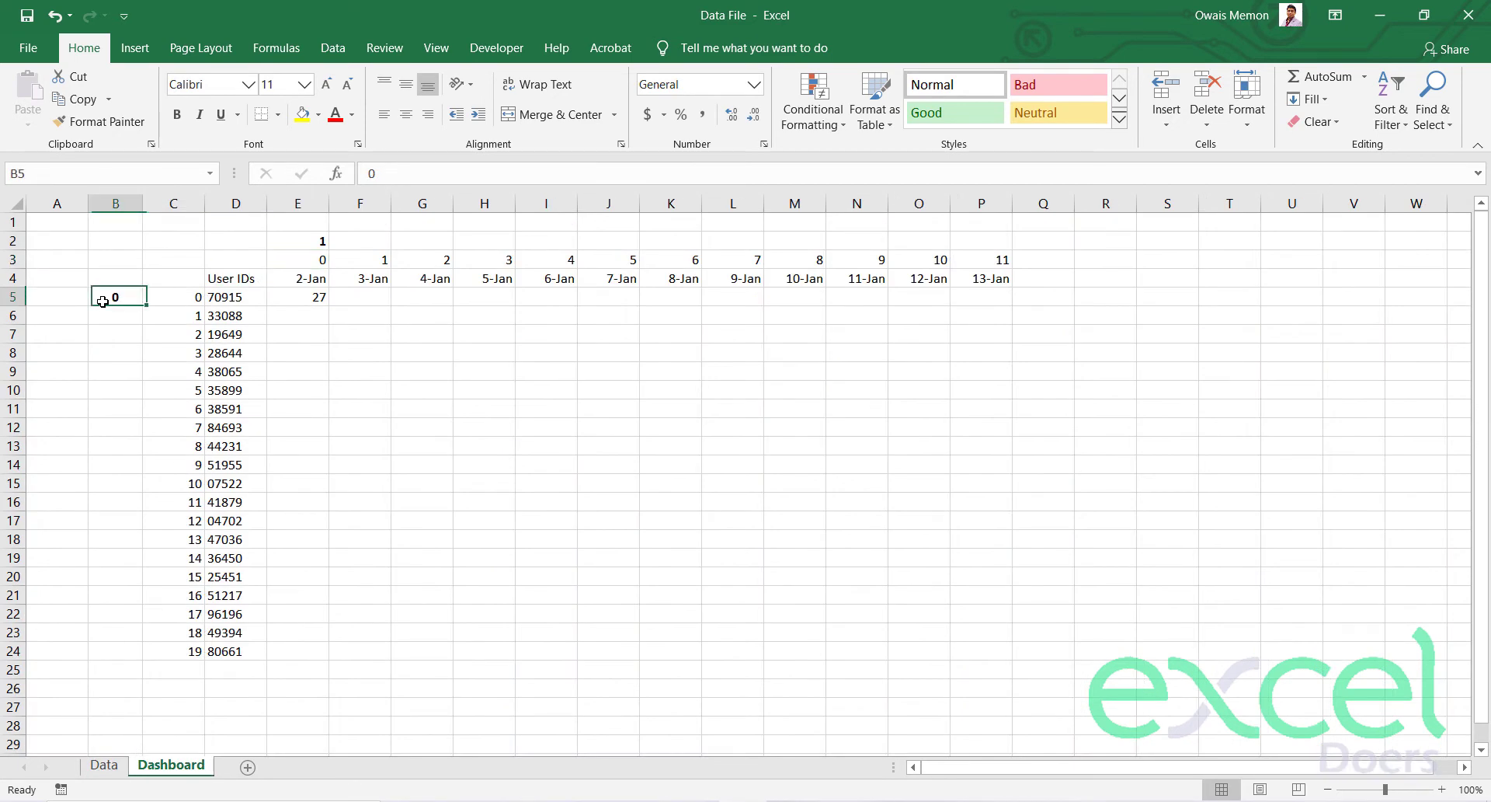
{"action": "type", "text": "1"}
{"action": "left_click", "coordinate": [132, 314]}
Copy E5's OFFSET formula and paste it across the whole grid E5:P24.
{"action": "left_click", "coordinate": [306, 294]}
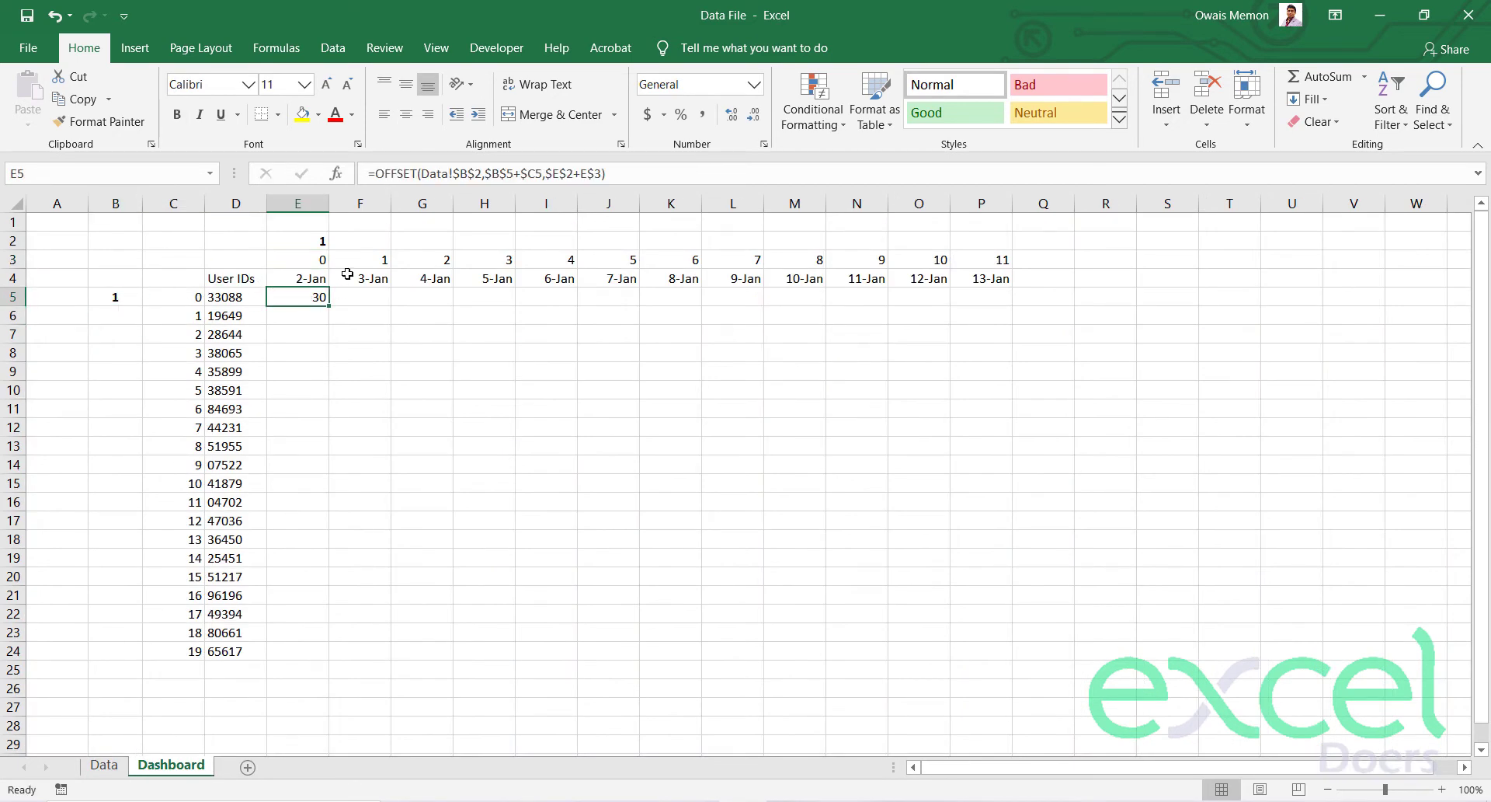
{"action": "key", "text": "F2"}
{"action": "key", "text": "Escape"}
{"action": "key", "text": "ctrl+c"}
{"action": "key", "text": "shift+Right"}
{"action": "key", "text": "shift+Right"}
{"action": "key", "text": "shift+Right"}
{"action": "key", "text": "shift+Right"}
{"action": "key", "text": "shift+Right"}
{"action": "key", "text": "shift+Right"}
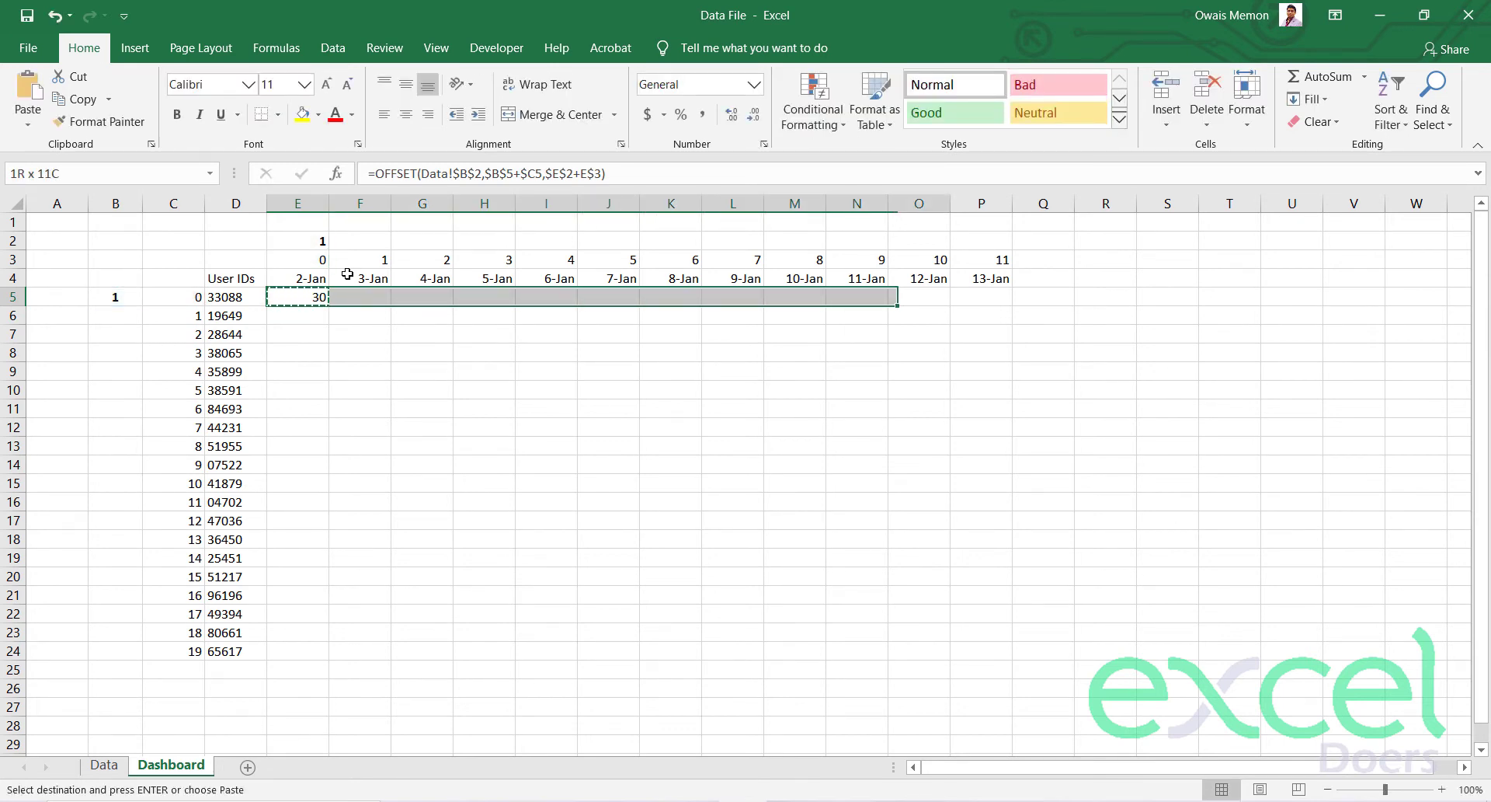
{"action": "key", "text": "shift+Right"}
{"action": "key", "text": "shift+Right"}
{"action": "key", "text": "shift+Down"}
{"action": "key", "text": "shift+Down"}
{"action": "key", "text": "shift+Down"}
{"action": "key", "text": "shift+Down"}
{"action": "key", "text": "shift+Down"}
{"action": "key", "text": "shift+Down"}
{"action": "key", "text": "shift+Down"}
{"action": "key", "text": "shift+Down"}
{"action": "key", "text": "ctrl+v"}
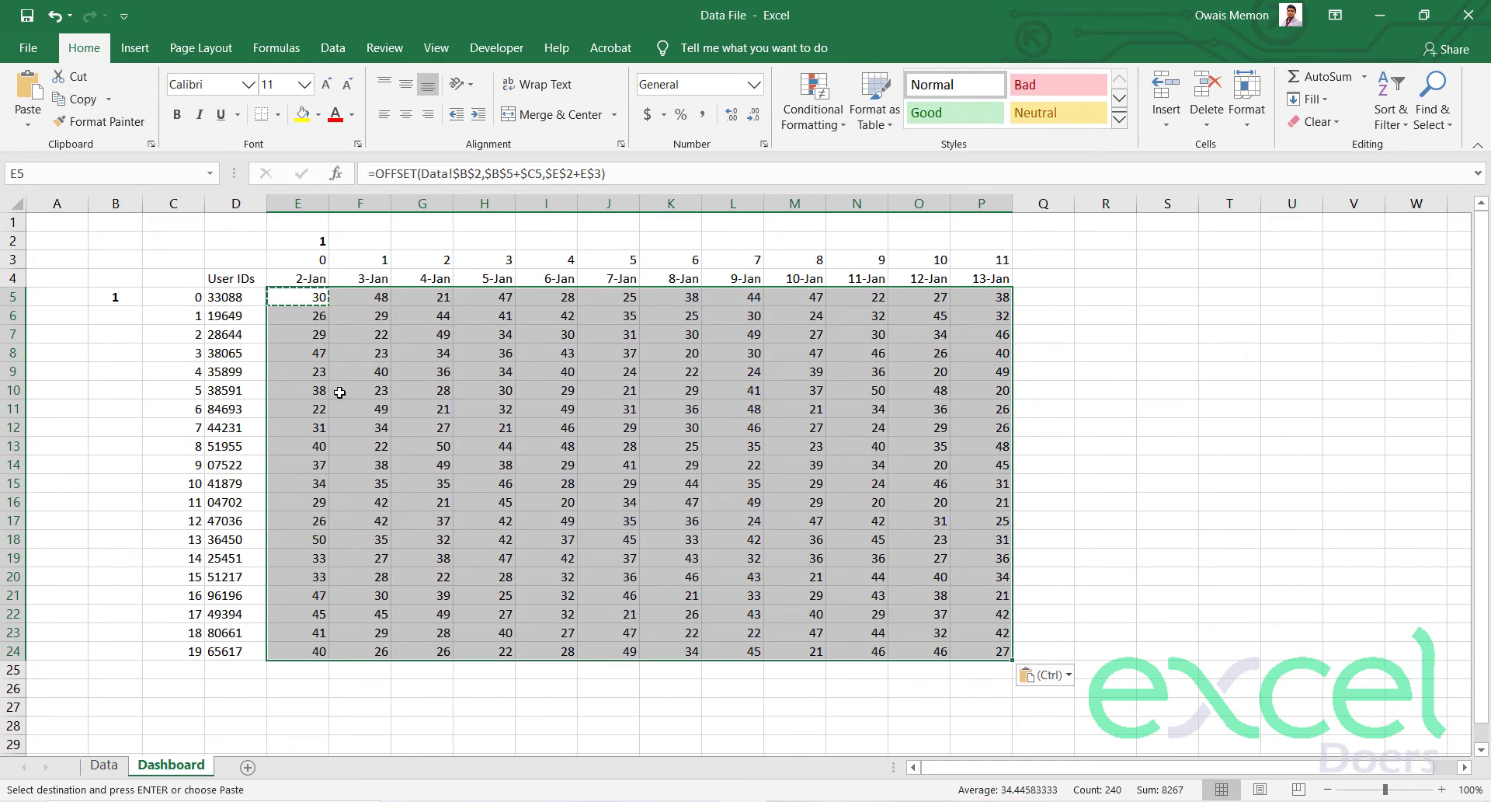
{"action": "left_click", "coordinate": [296, 597]}
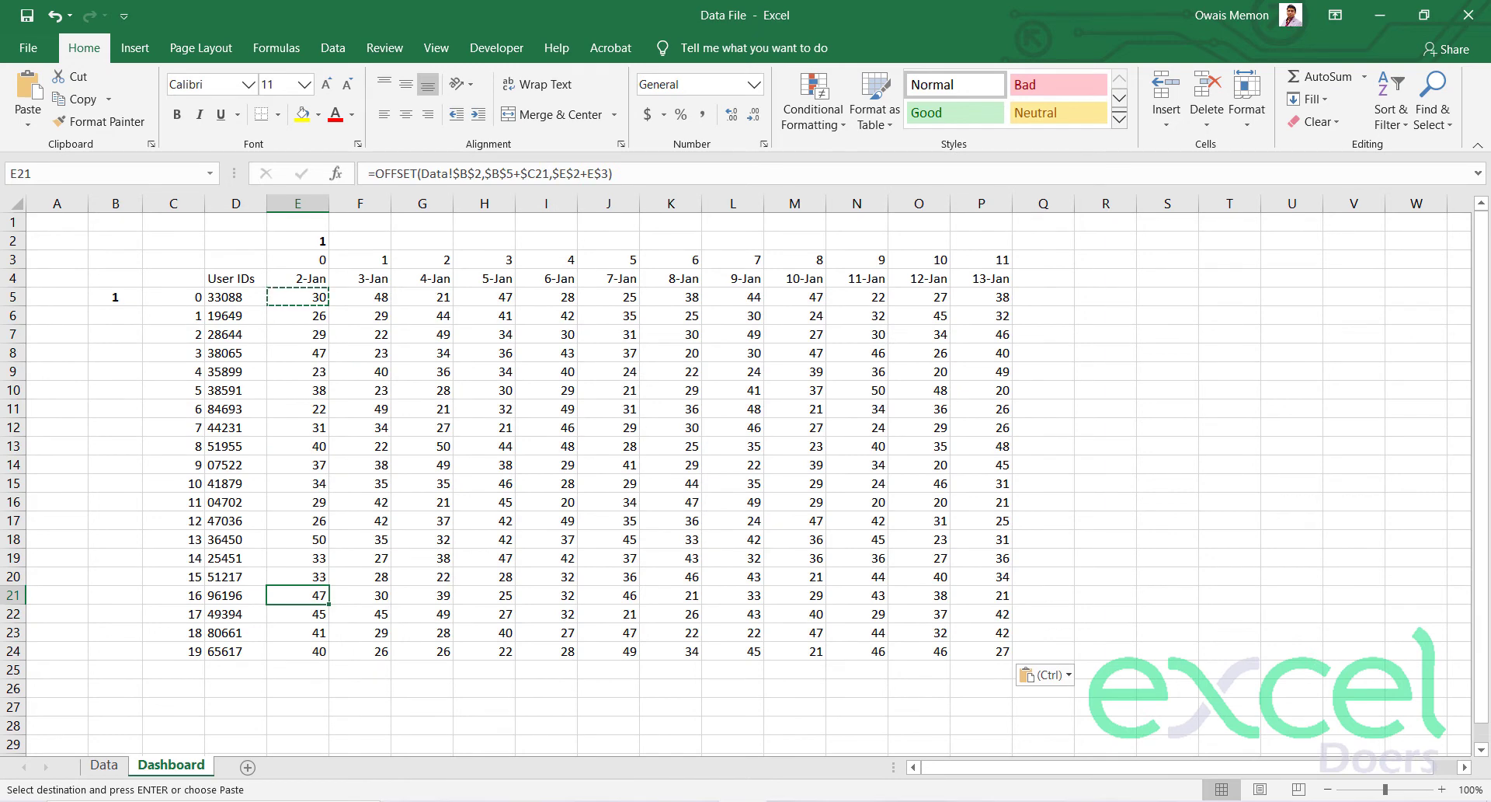
Reset user offset B5 and day offset E2 to 0 and compare with the Data sheet.
{"action": "left_click", "coordinate": [101, 299]}
{"action": "key", "text": "BackSpace"}
{"action": "type", "text": "0"}
{"action": "key", "text": "Return"}
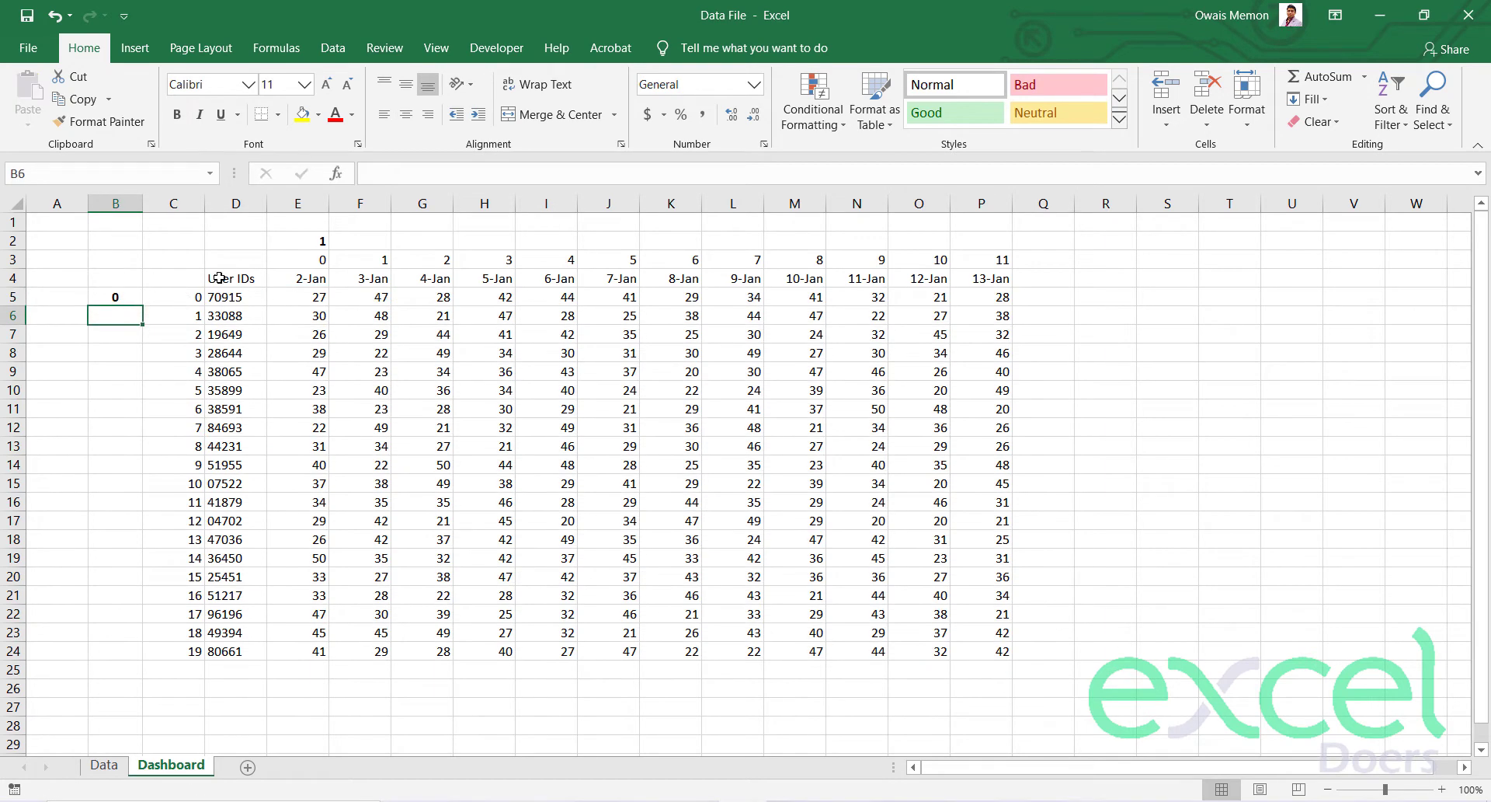
{"action": "left_click", "coordinate": [306, 243]}
{"action": "type", "text": "0"}
{"action": "key", "text": "Return"}
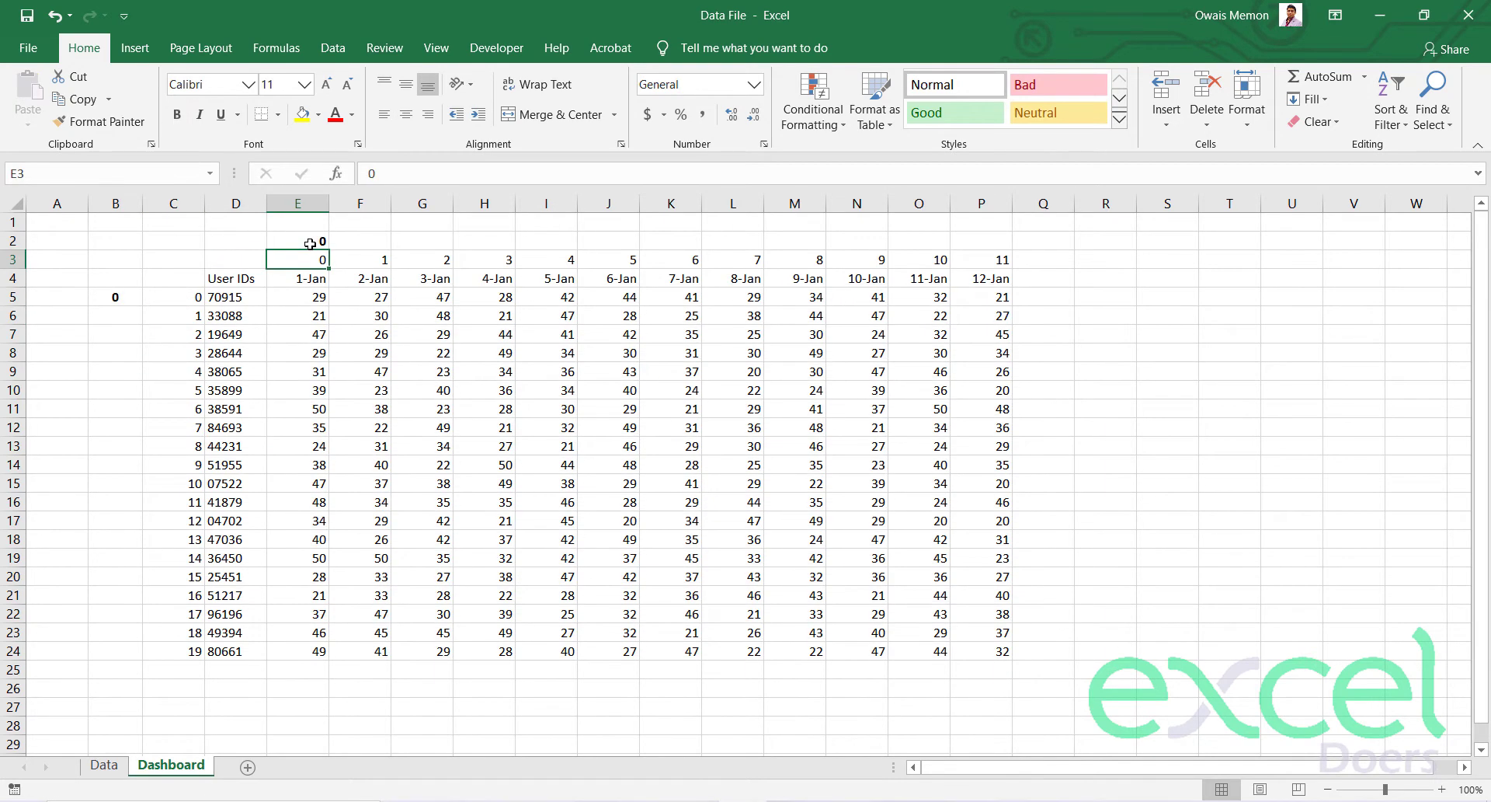
{"action": "left_click", "coordinate": [104, 765]}
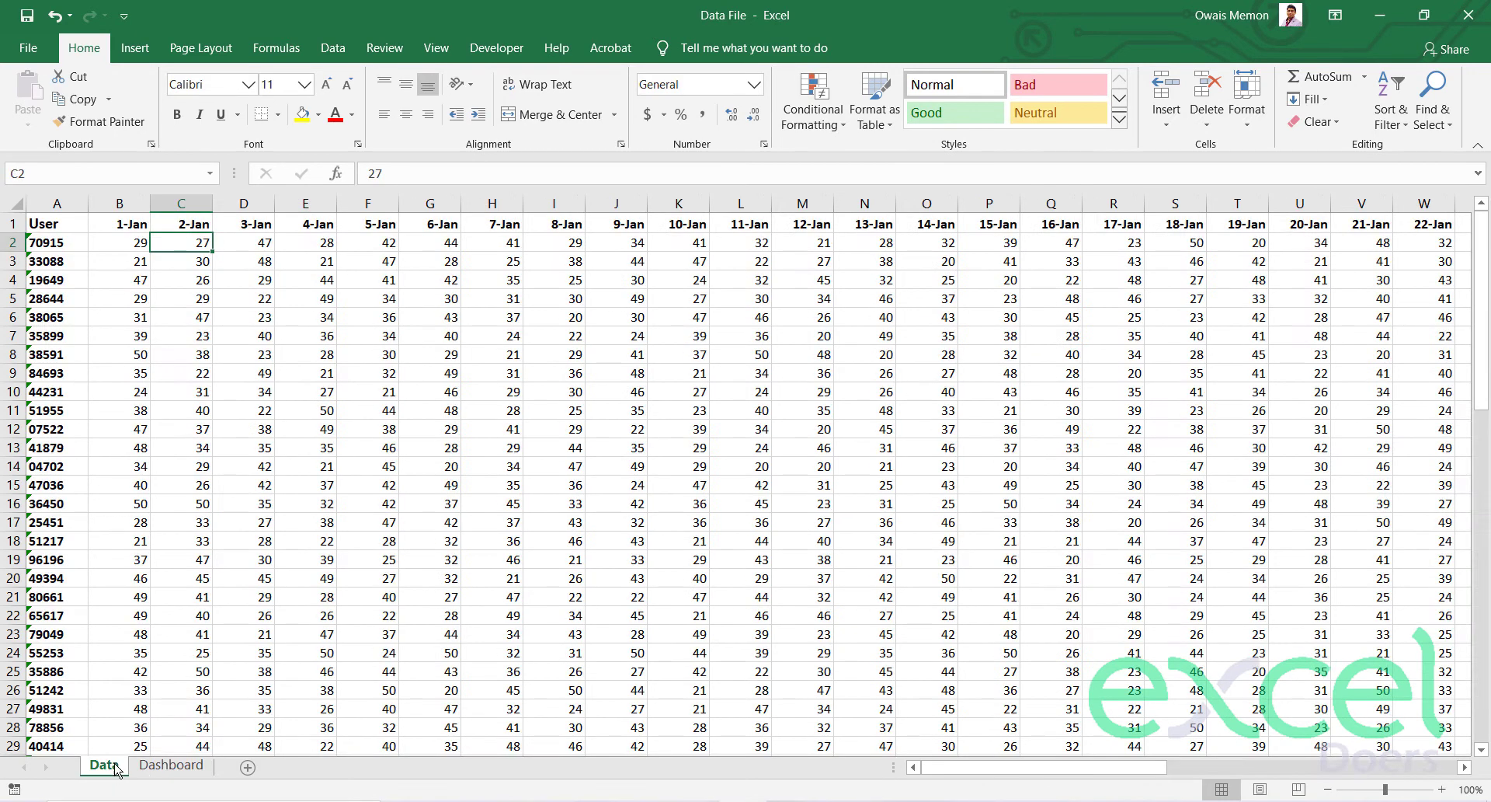
{"action": "left_click", "coordinate": [167, 765]}
Make header row D4:P4 bold, and make user IDs D5:D24 bold and centred.
{"action": "left_click_drag", "start_coordinate": [1005, 648], "coordinate": [312, 293]}
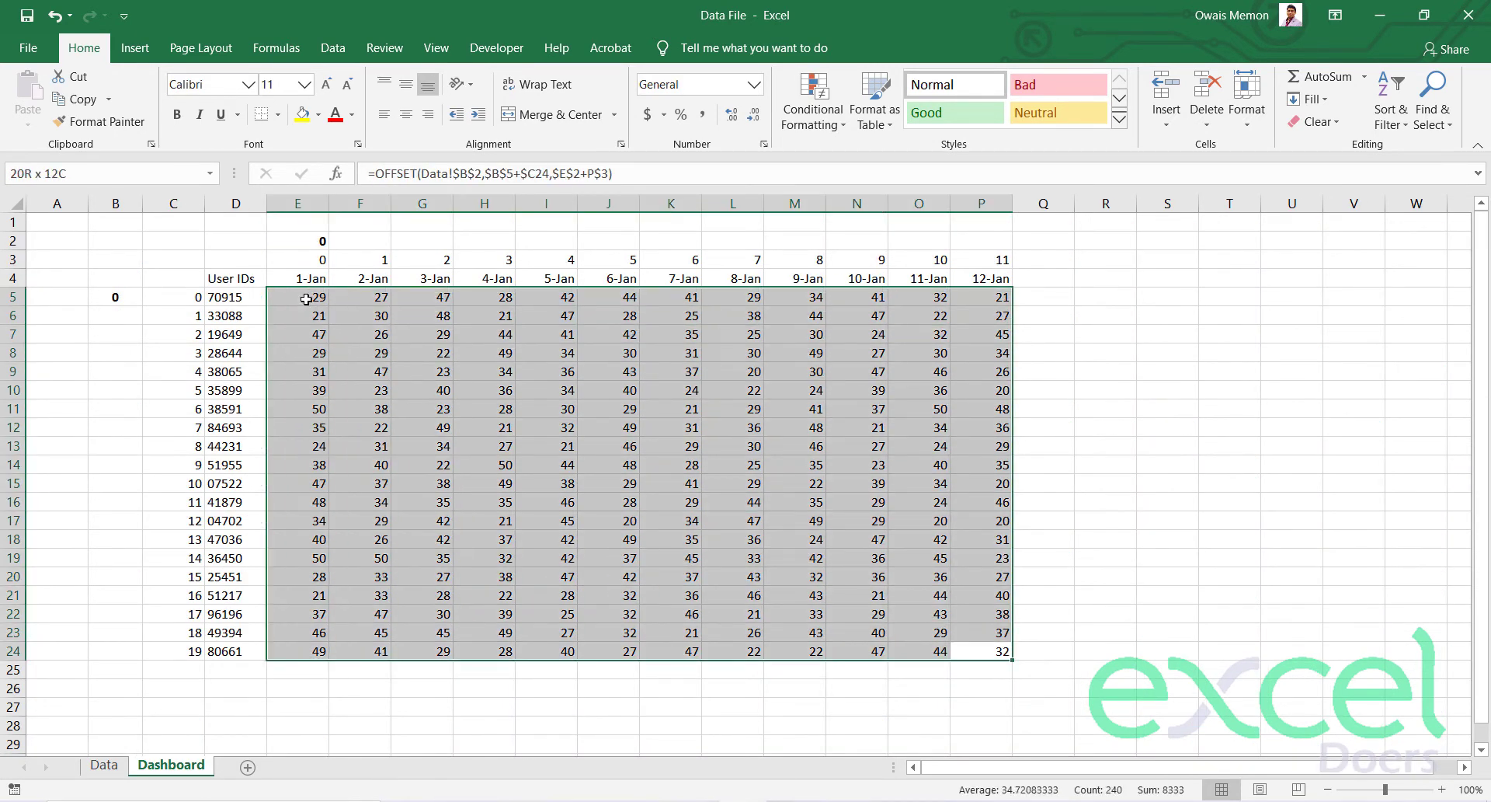
{"action": "left_click", "coordinate": [555, 412]}
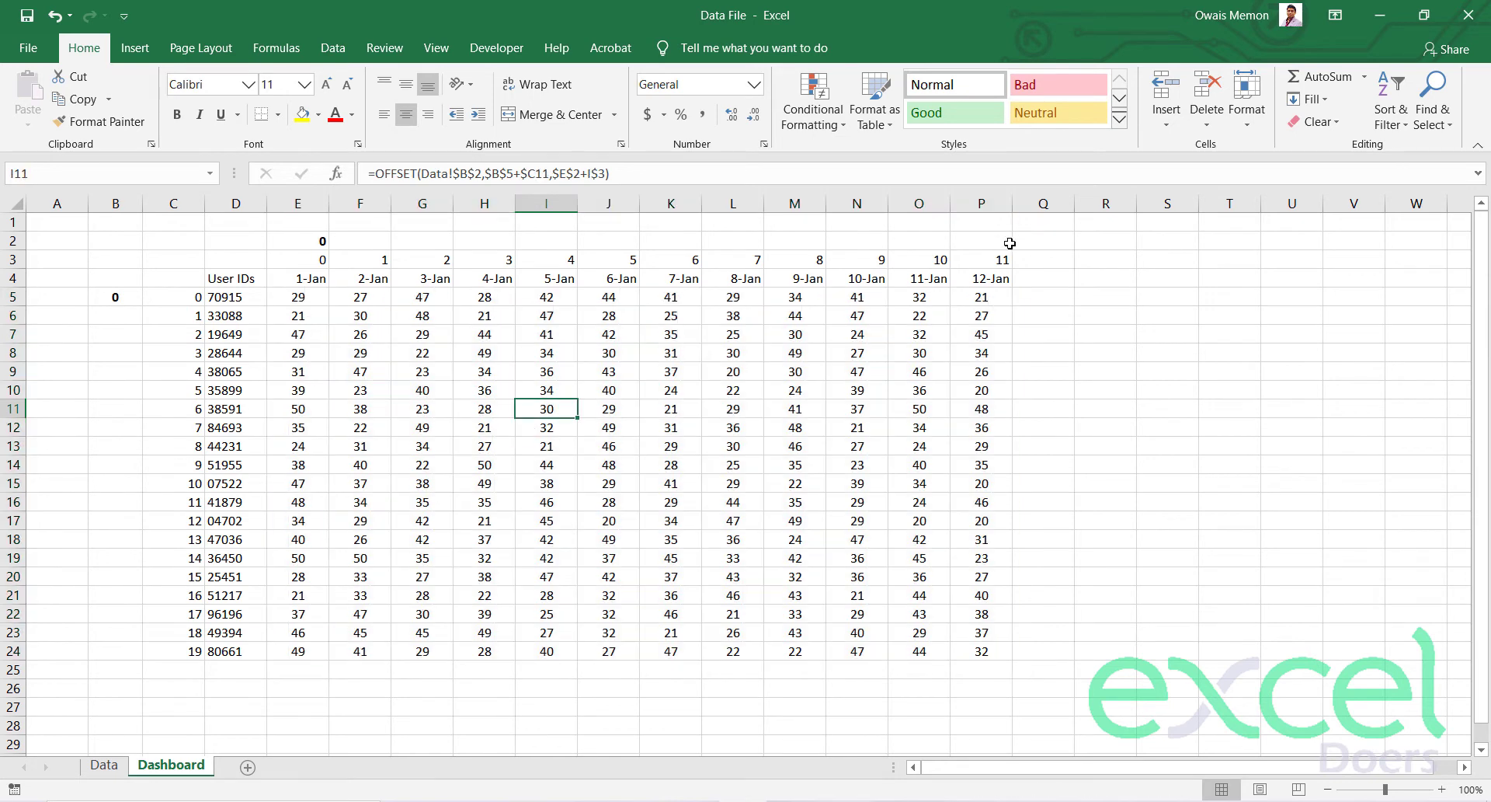
{"action": "left_click_drag", "start_coordinate": [1002, 279], "coordinate": [262, 278]}
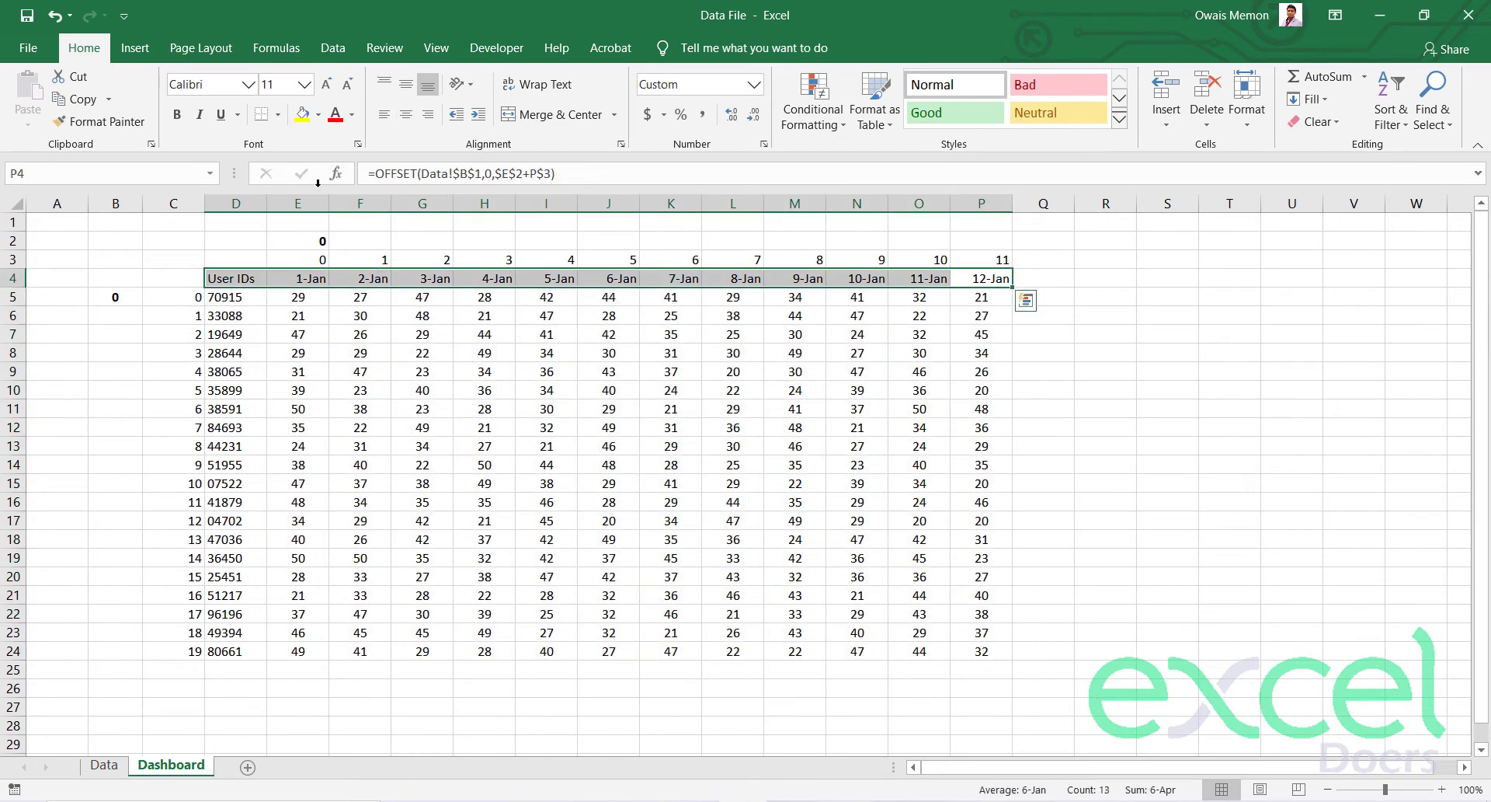
{"action": "left_click", "coordinate": [177, 114]}
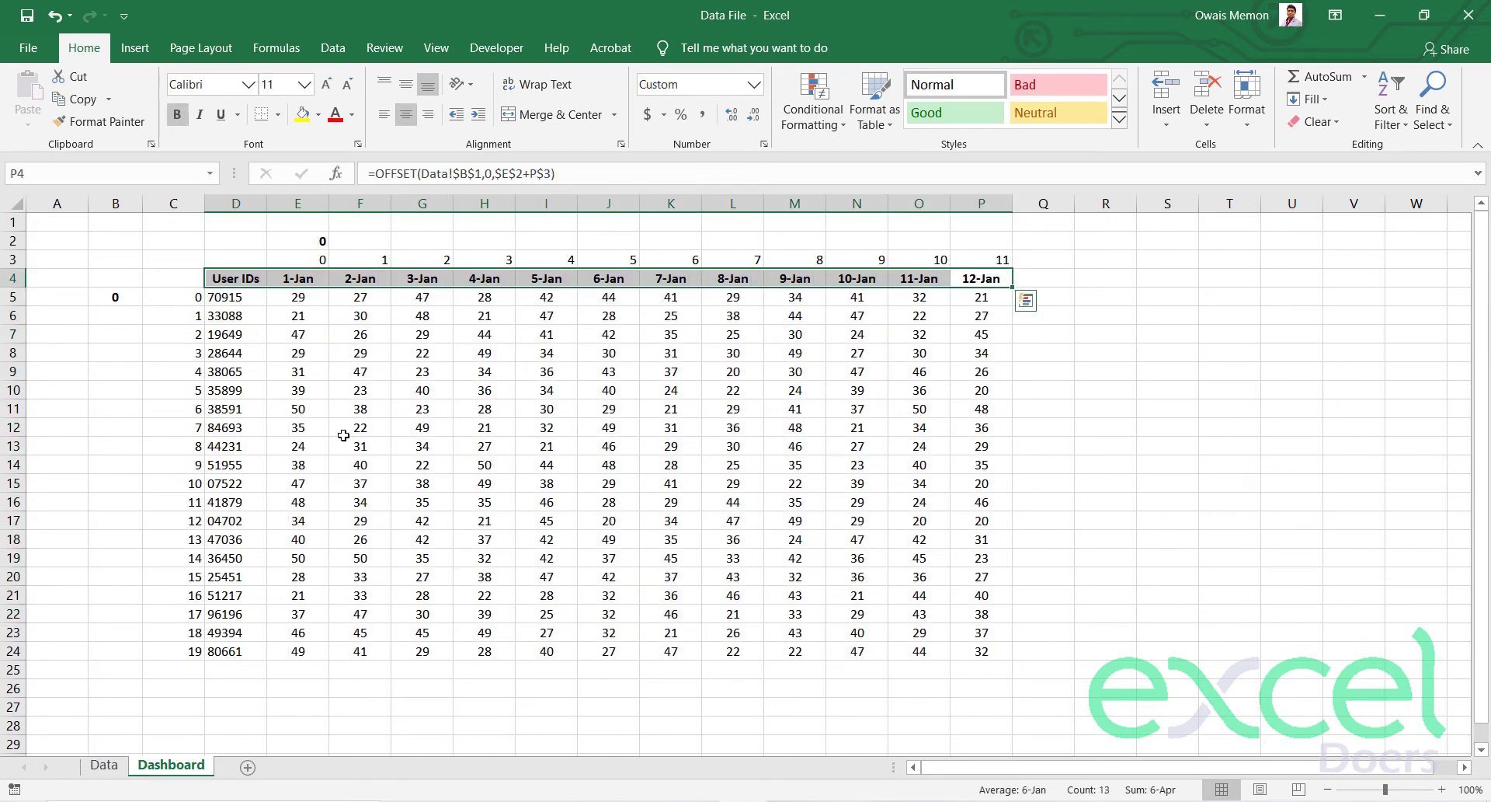
{"action": "left_click", "coordinate": [342, 429]}
{"action": "left_click", "coordinate": [227, 284]}
{"action": "left_click_drag", "start_coordinate": [226, 297], "coordinate": [249, 651]}
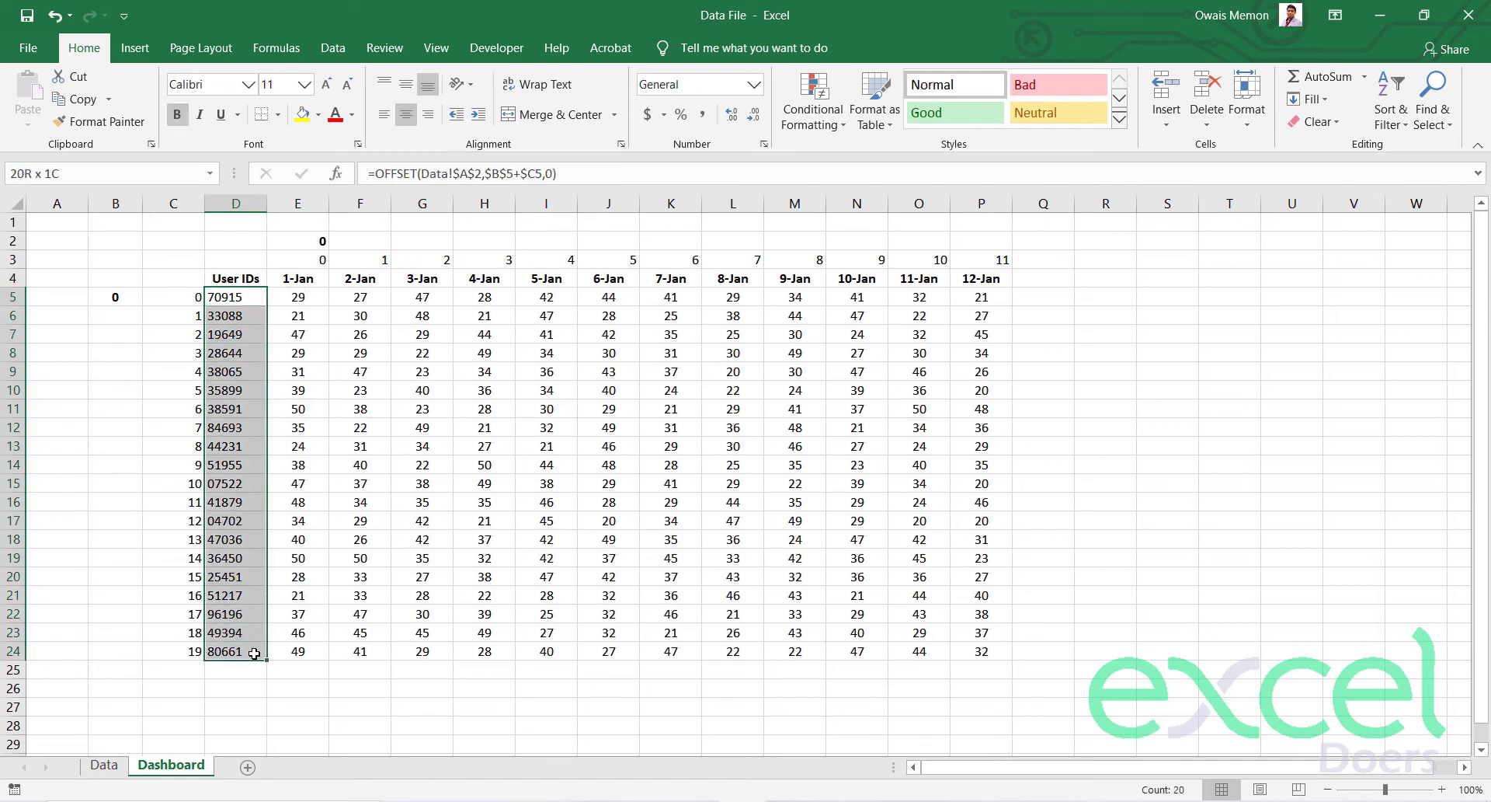
{"action": "left_click", "coordinate": [406, 114]}
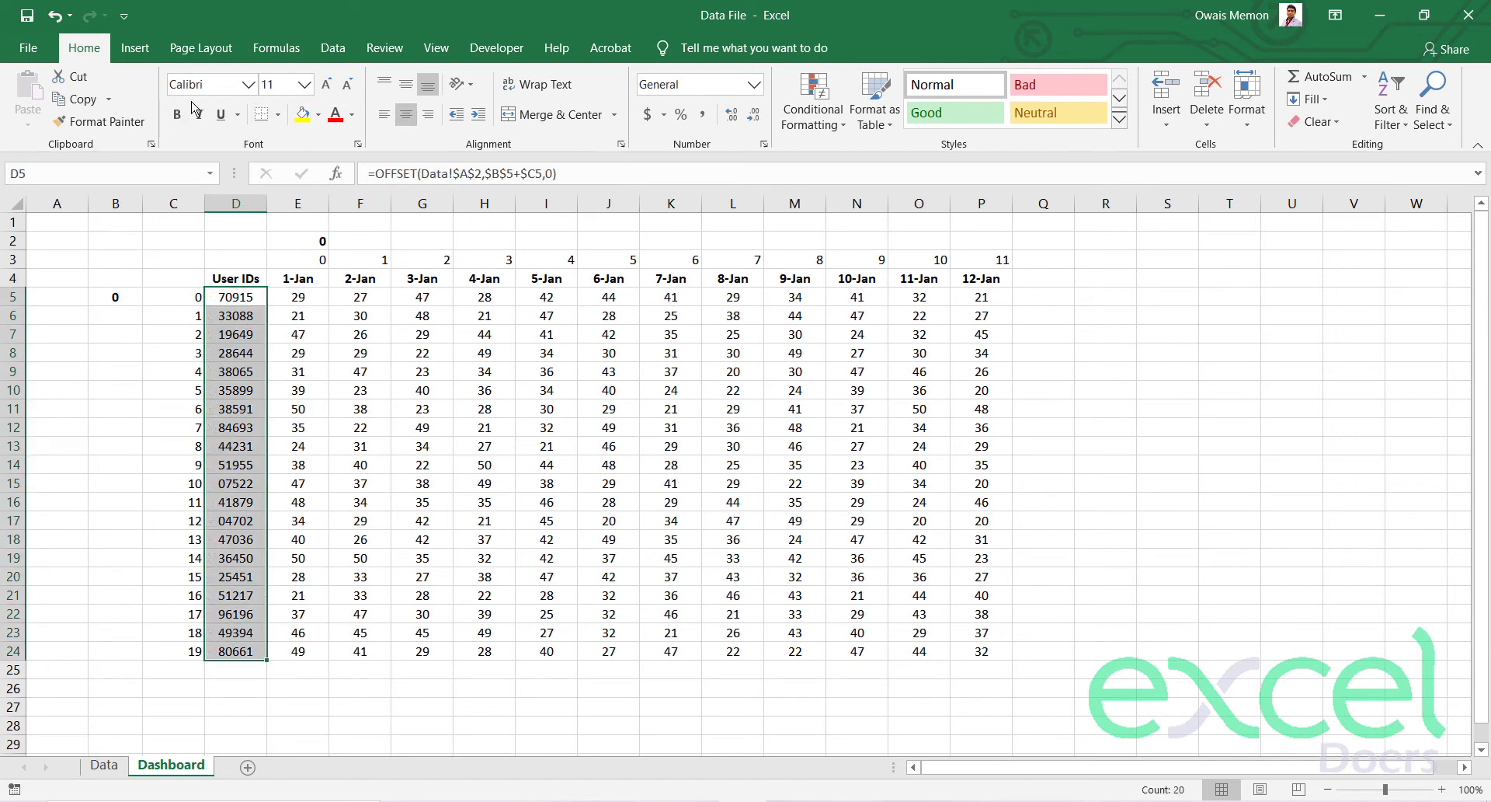
{"action": "left_click", "coordinate": [178, 114]}
{"action": "left_click", "coordinate": [369, 439]}
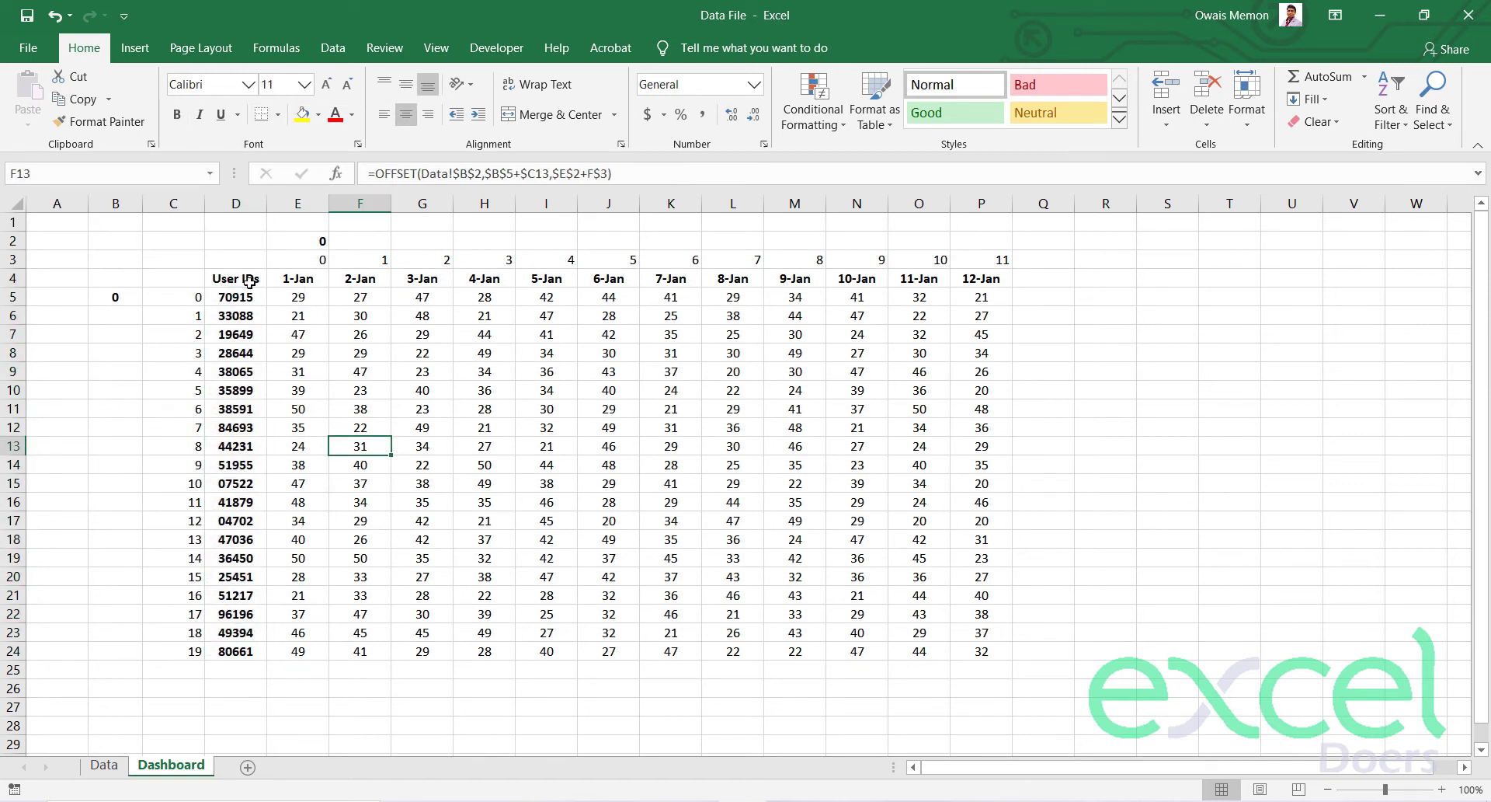
Give table D4:P24 All Borders plus a Thick Outside Border.
{"action": "left_click_drag", "start_coordinate": [249, 282], "coordinate": [980, 651]}
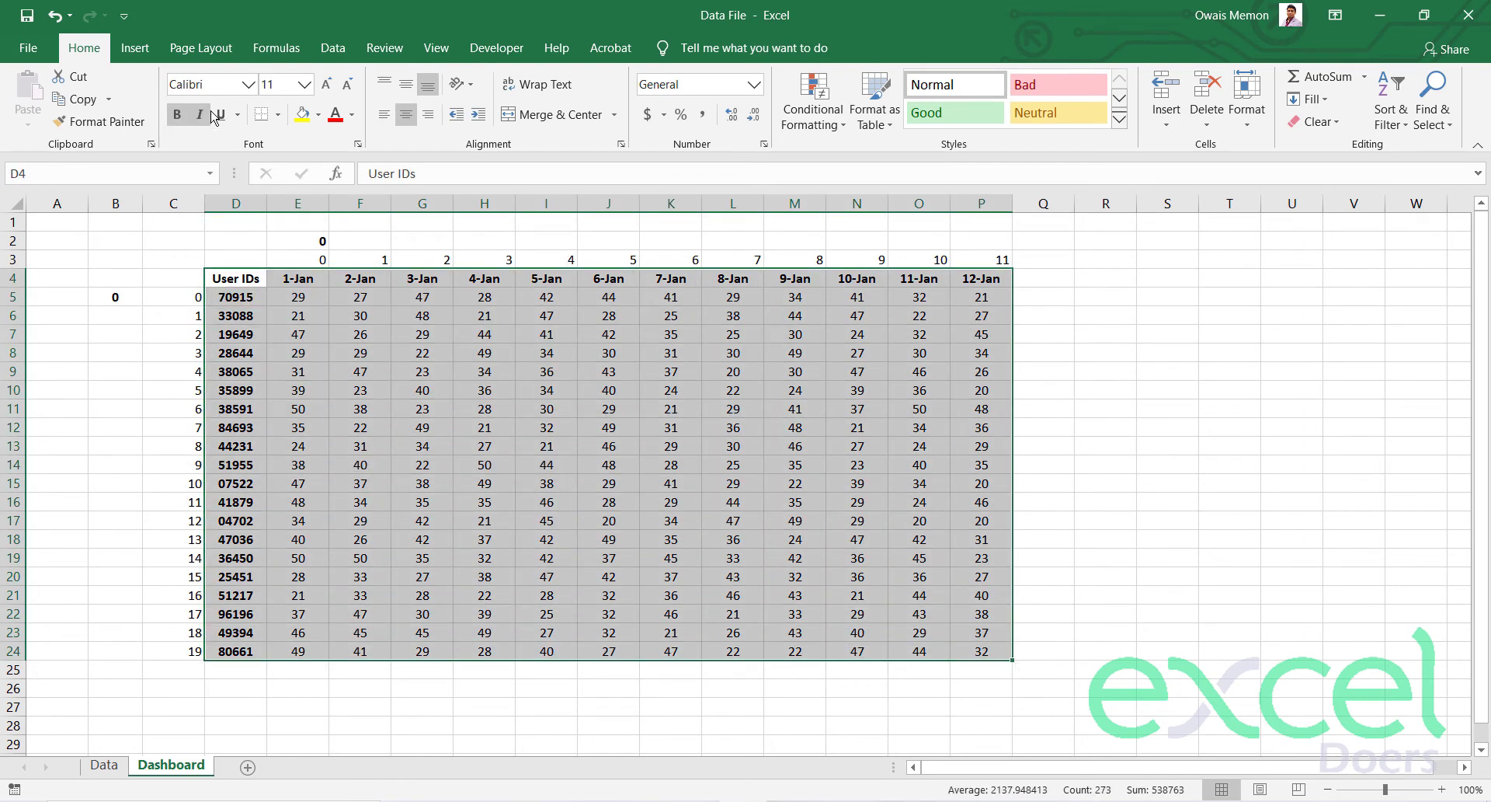
{"action": "left_click", "coordinate": [277, 114]}
{"action": "left_click", "coordinate": [296, 289]}
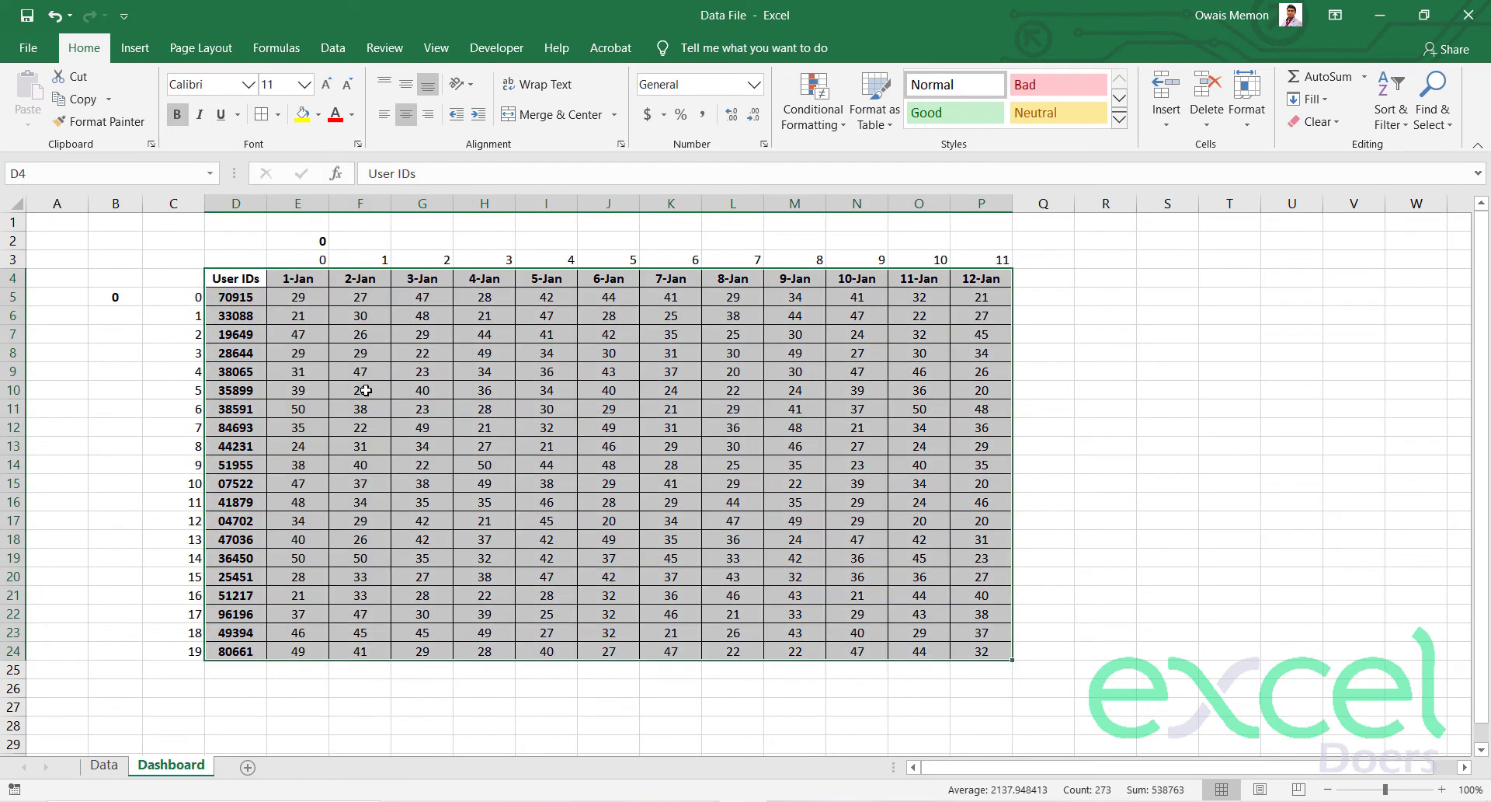
{"action": "left_click", "coordinate": [365, 389]}
{"action": "left_click_drag", "start_coordinate": [981, 278], "coordinate": [255, 649]}
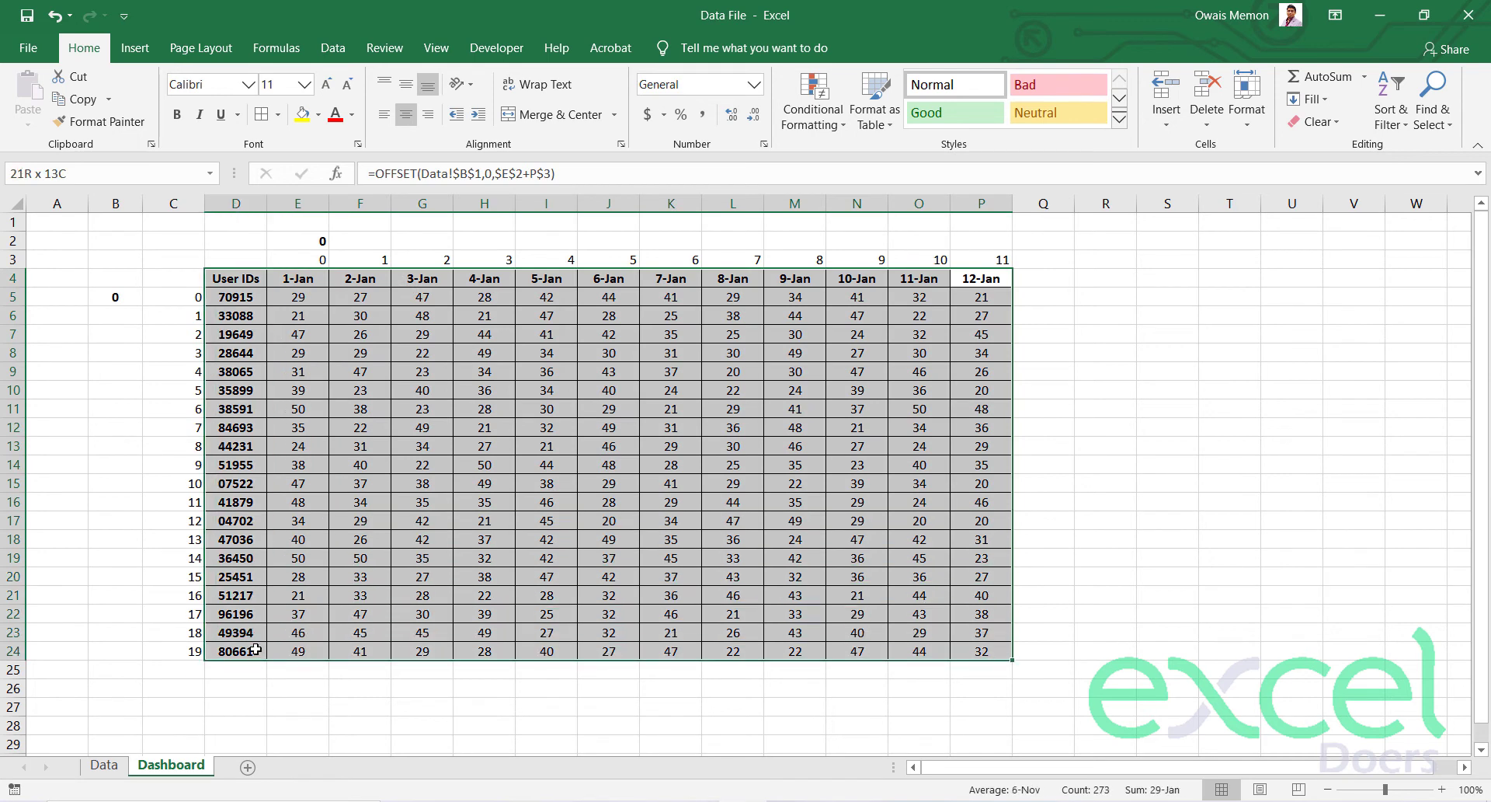
{"action": "left_click", "coordinate": [278, 114]}
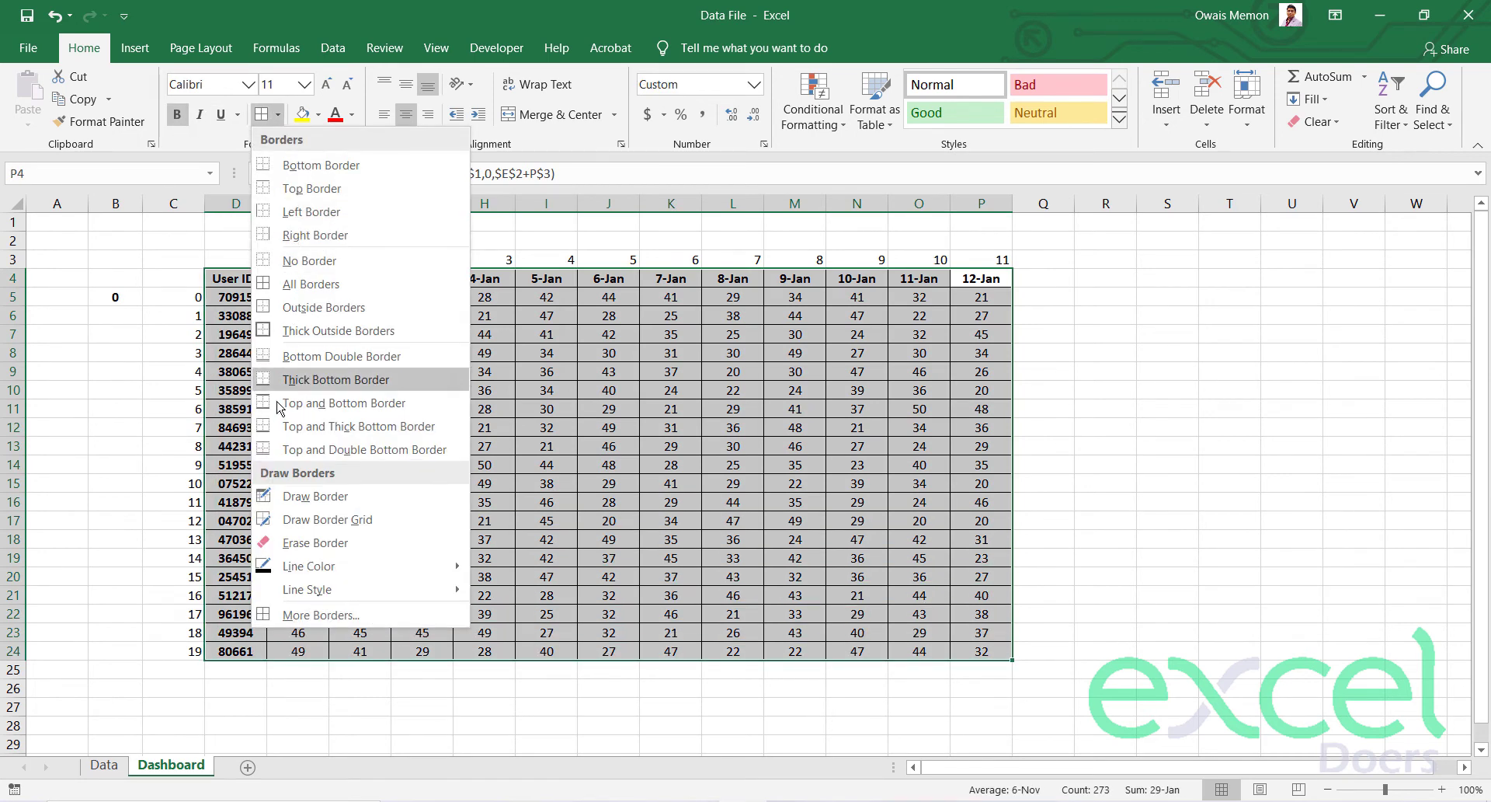
{"action": "left_click", "coordinate": [285, 330]}
{"action": "left_click", "coordinate": [373, 391]}
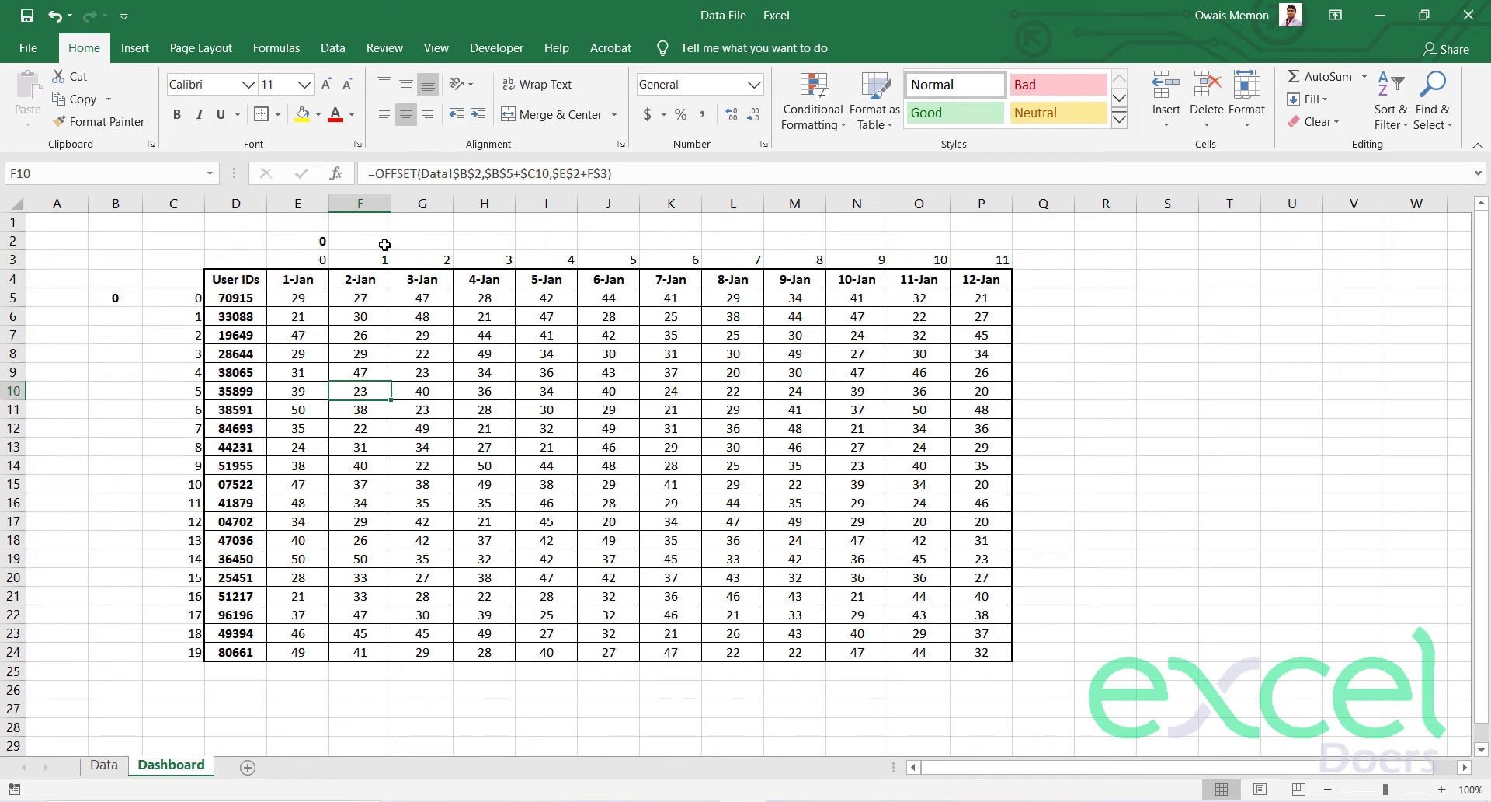
{"action": "left_click_drag", "start_coordinate": [236, 286], "coordinate": [236, 634]}
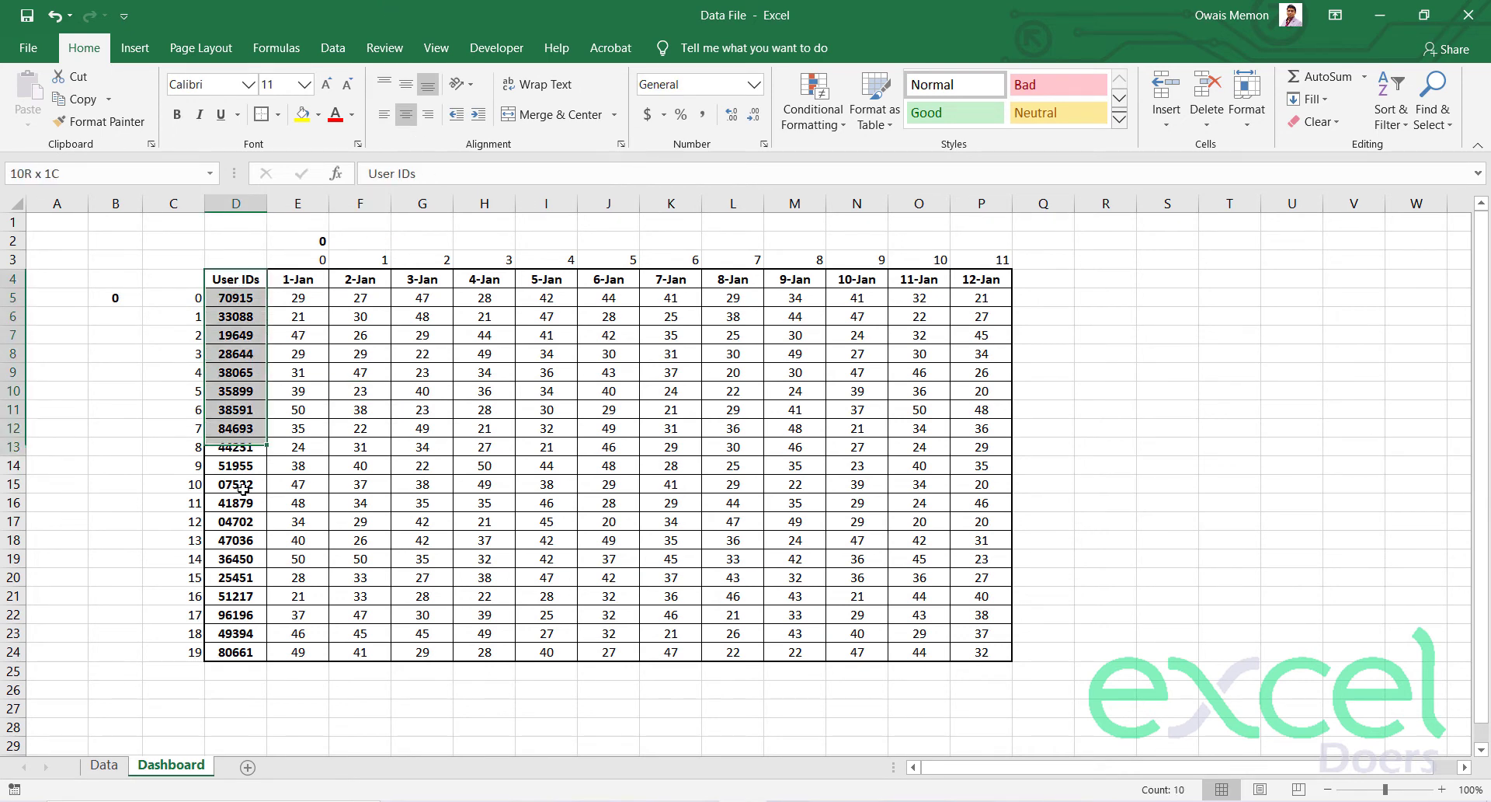
Fill user ID cells D5:D24 and date headers E4:P4 with tan.
{"action": "left_click_drag", "start_coordinate": [243, 293], "coordinate": [236, 652]}
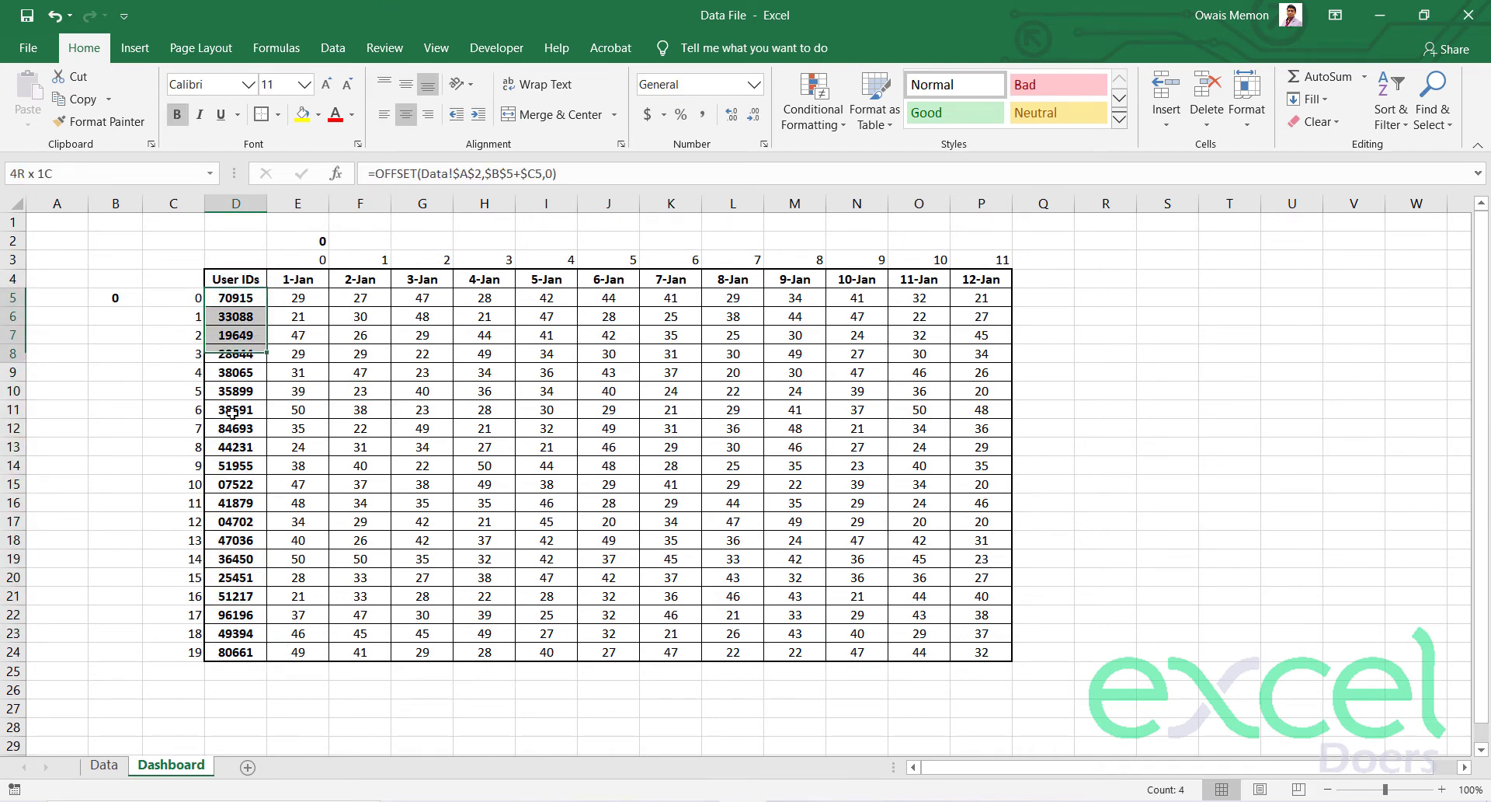
{"action": "left_click", "coordinate": [325, 118]}
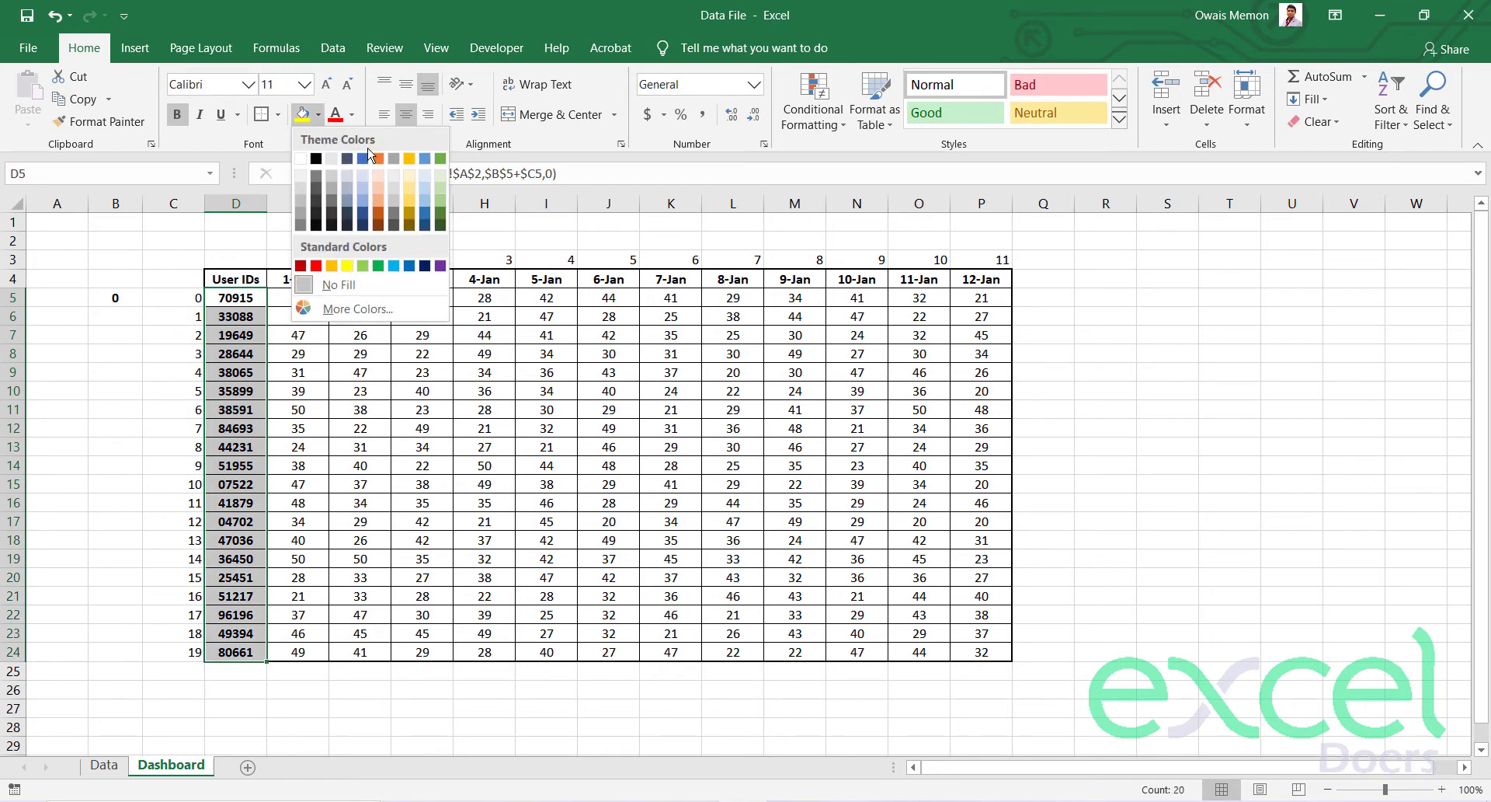
{"action": "left_click", "coordinate": [410, 181]}
{"action": "left_click_drag", "start_coordinate": [285, 281], "coordinate": [959, 274]}
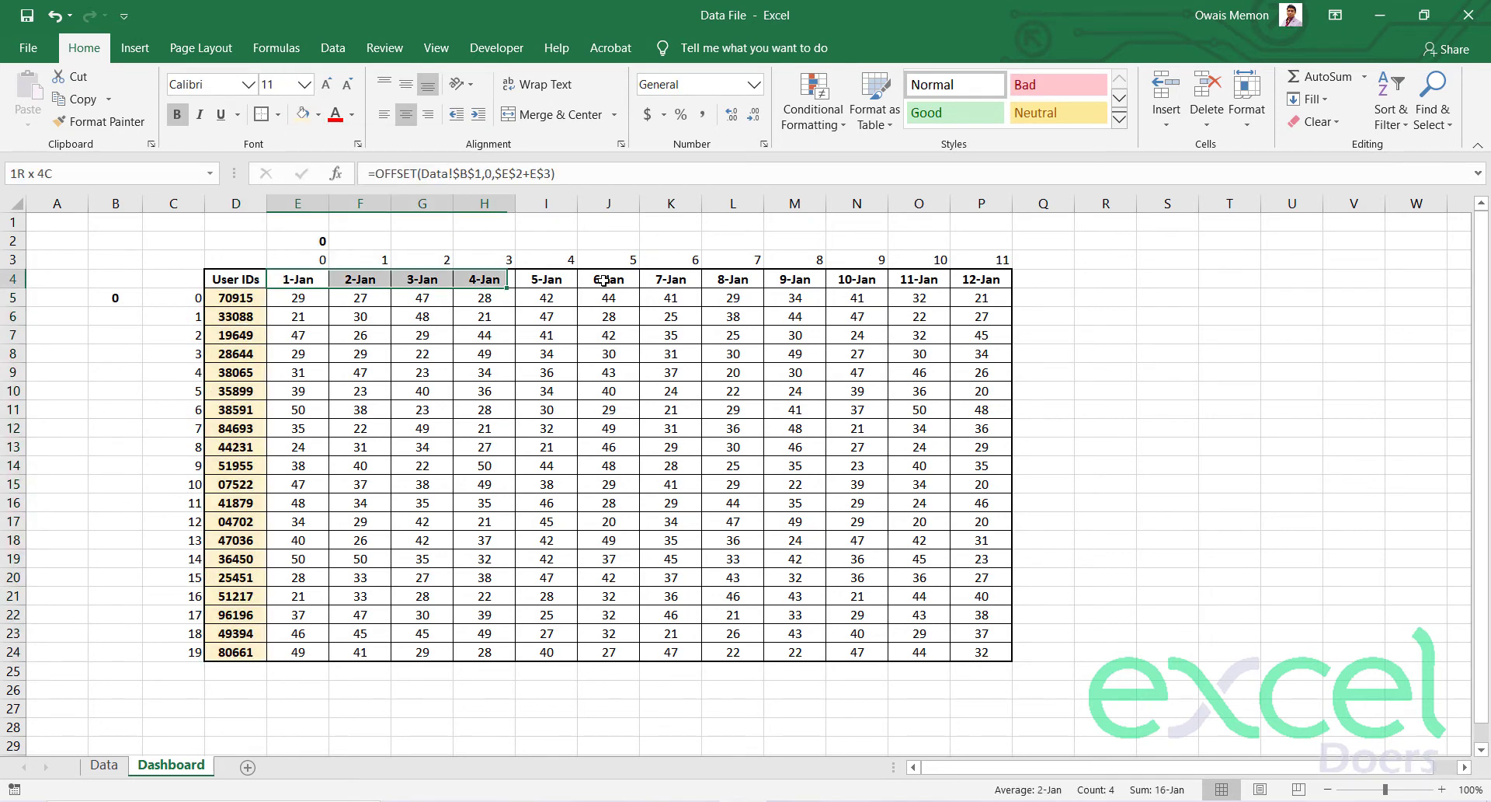
{"action": "left_click", "coordinate": [302, 114]}
{"action": "left_click", "coordinate": [247, 227]}
{"action": "left_click_drag", "start_coordinate": [7, 284], "coordinate": [16, 651]}
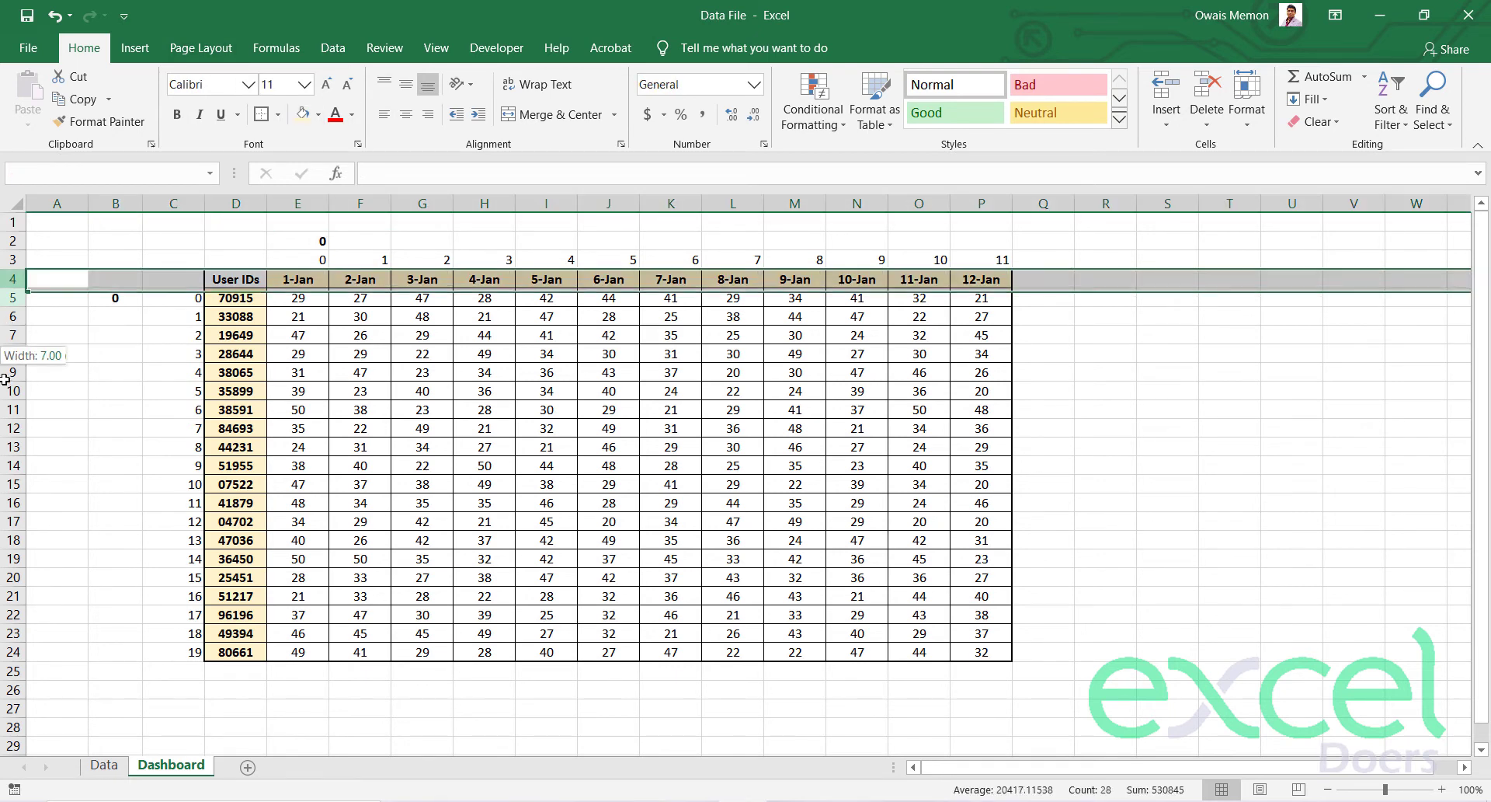
Set rows 4–24 to height 20 and zoom the sheet to 90%.
{"action": "right_click", "coordinate": [17, 633]}
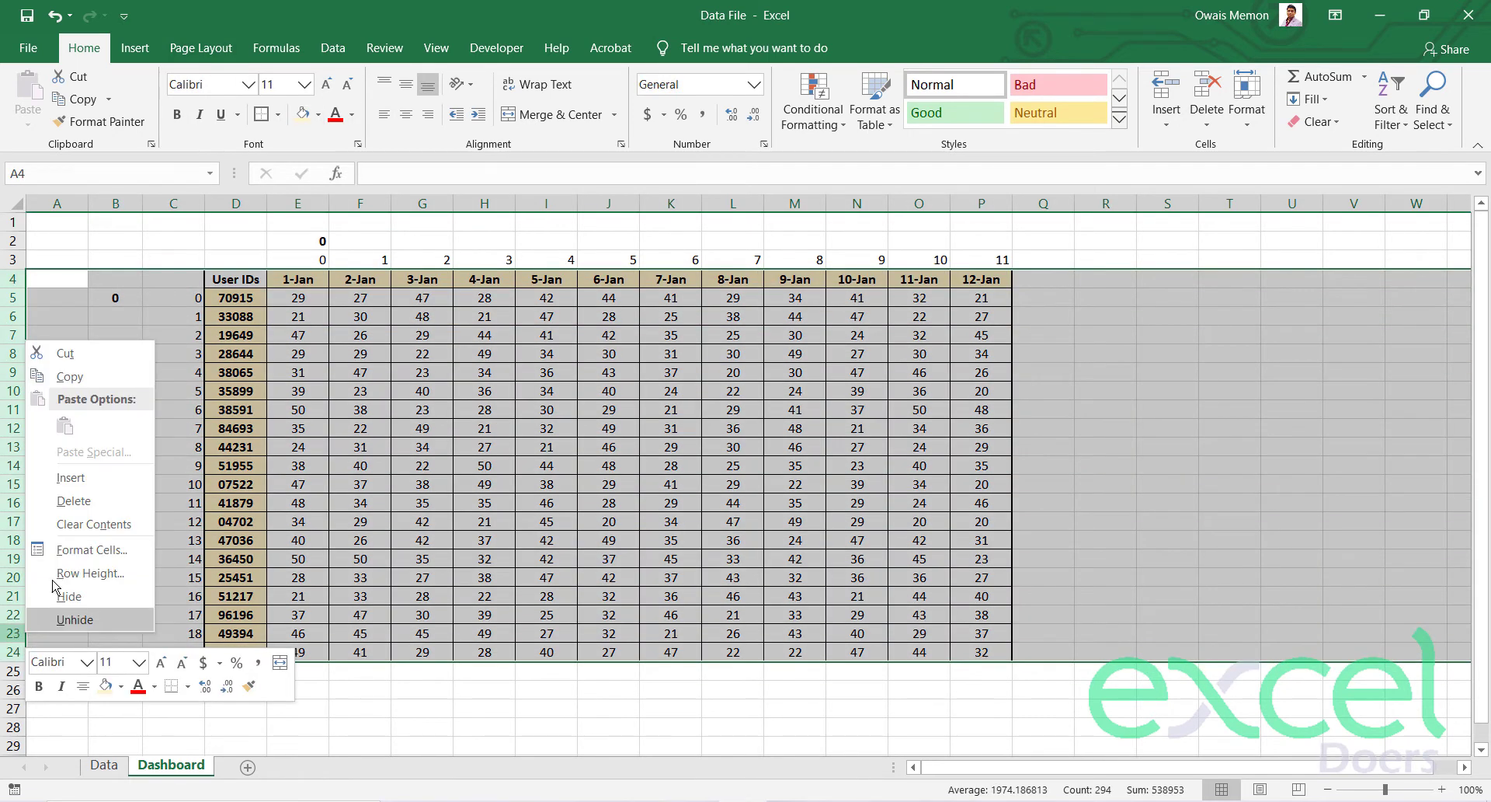
{"action": "left_click", "coordinate": [89, 574]}
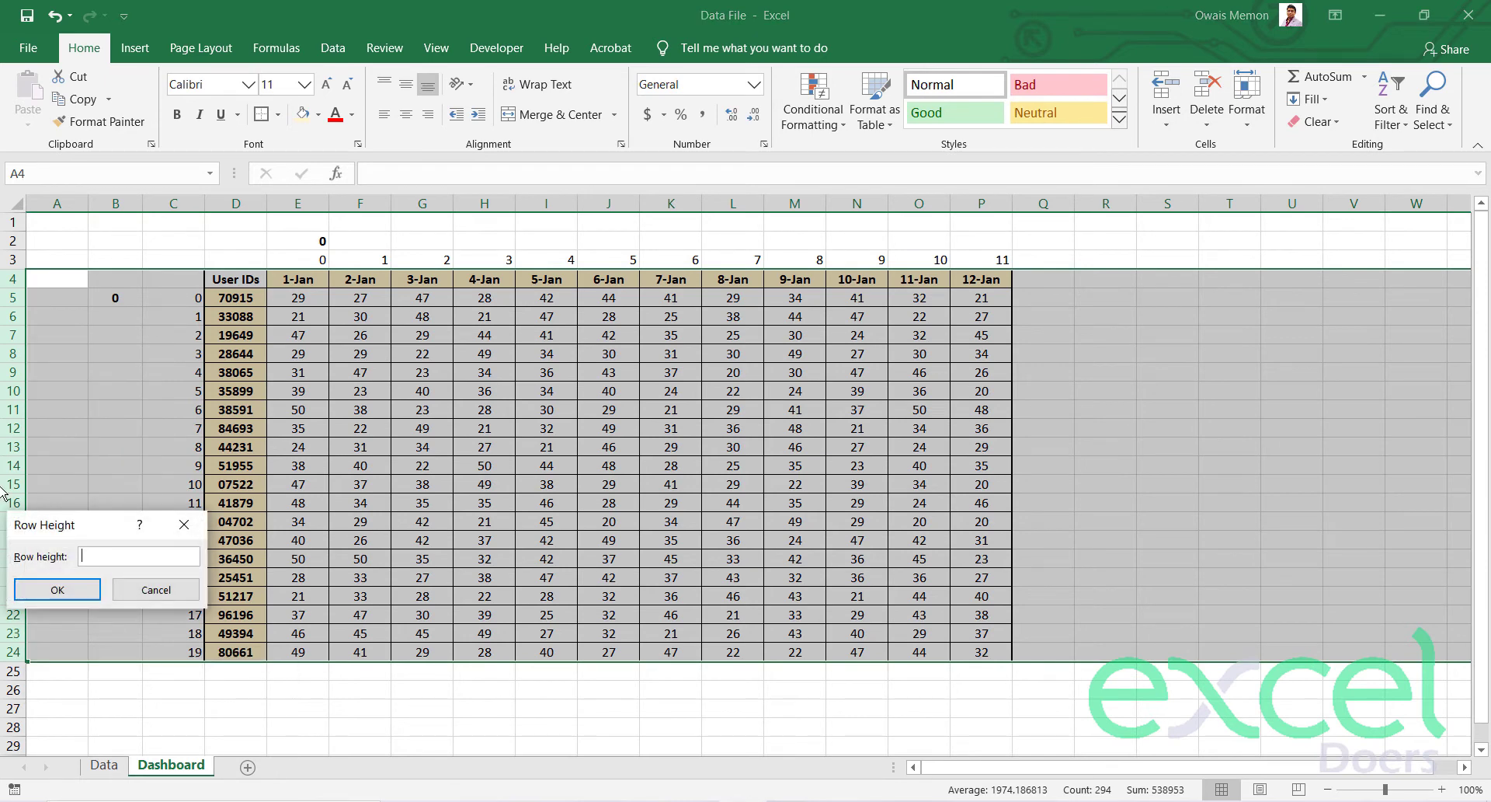
{"action": "type", "text": "20"}
{"action": "key", "text": "Return"}
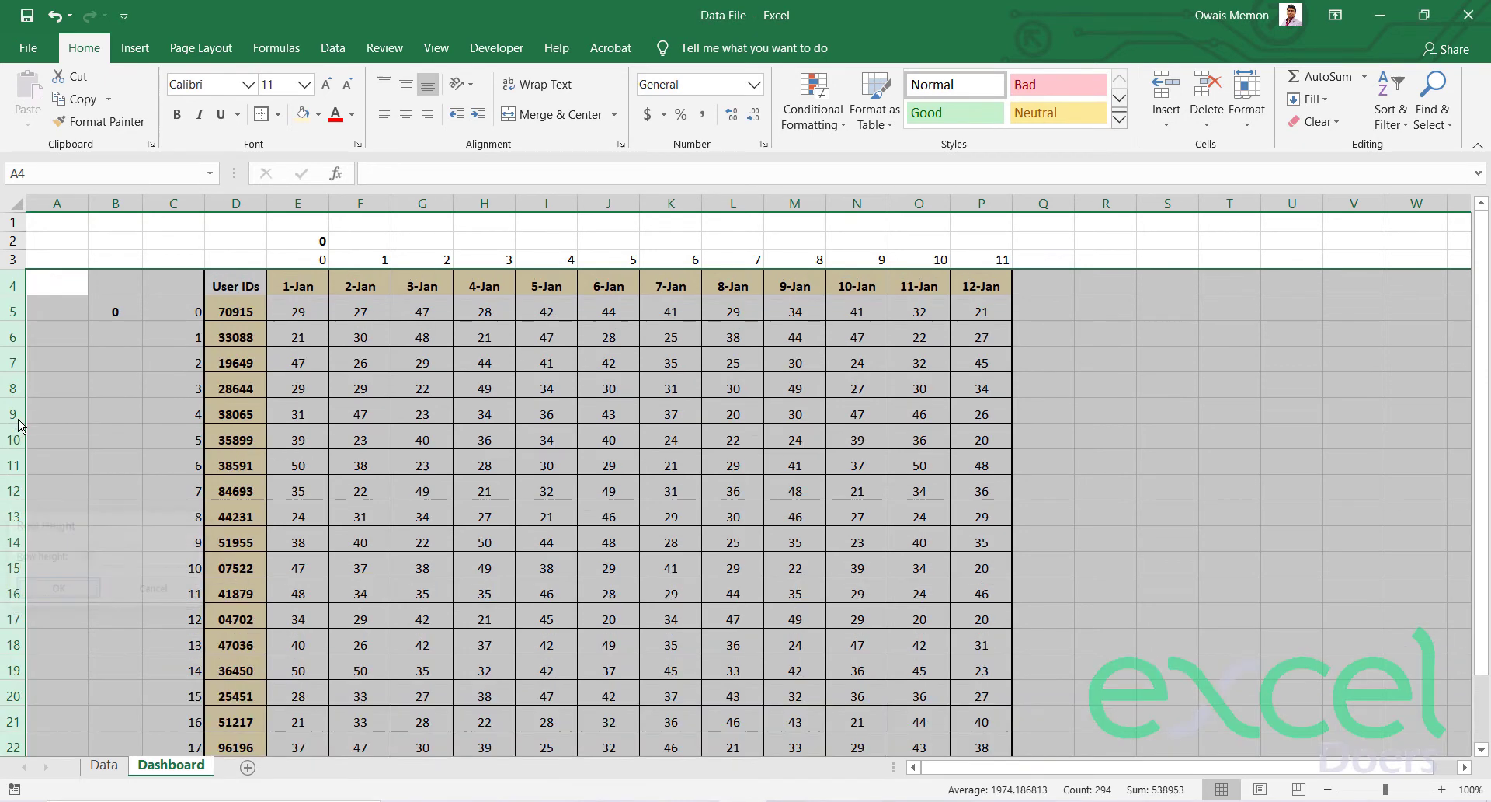
{"action": "left_click", "coordinate": [1328, 789]}
{"action": "scroll", "coordinate": [1265, 453], "scroll_direction": "down", "scroll_amount": 1}
{"action": "scroll", "coordinate": [1265, 453], "scroll_direction": "up", "scroll_amount": 1}
{"action": "left_click", "coordinate": [607, 326]}
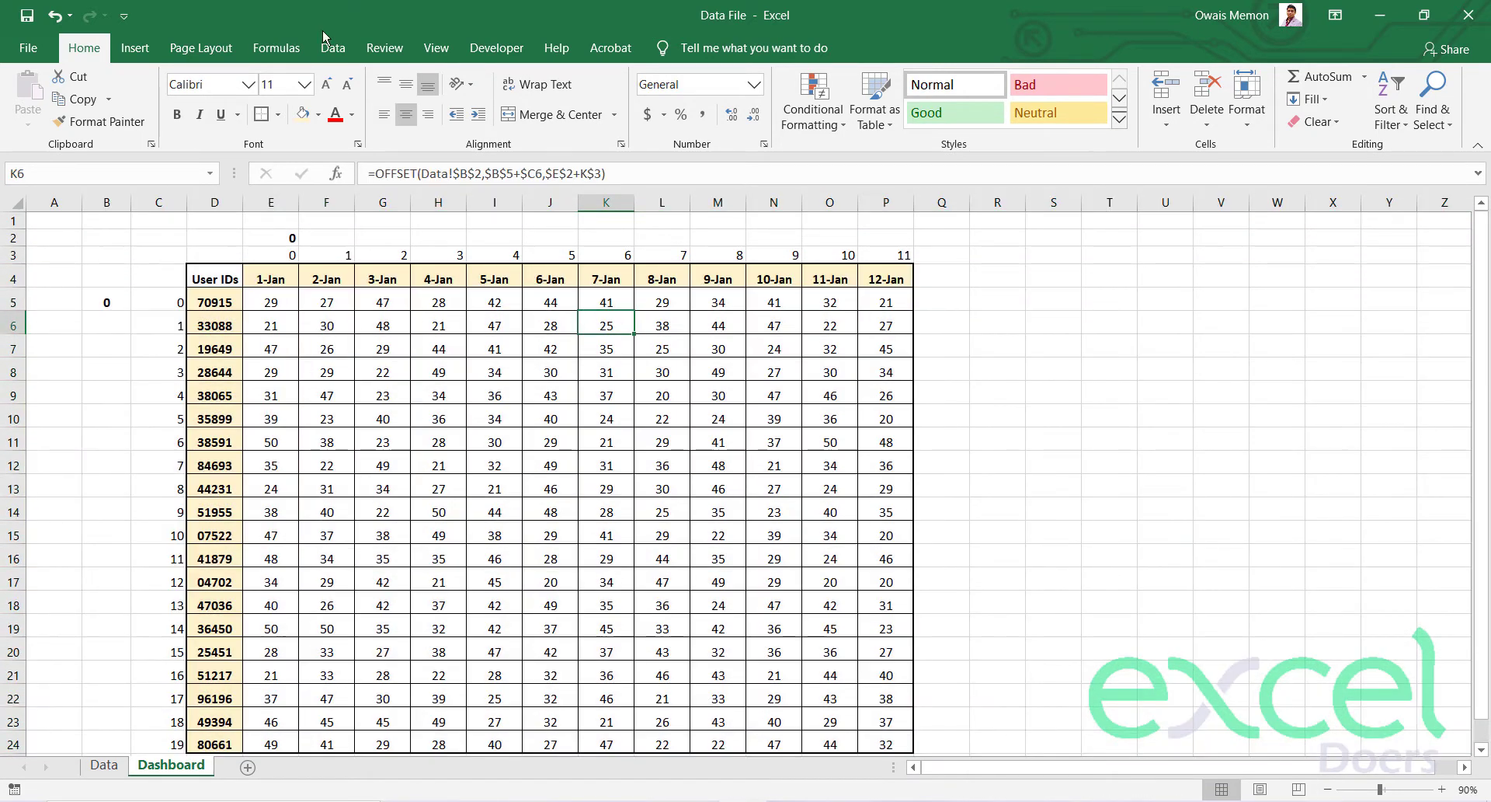
Set columns D through P to width 11, after trying widths 20 and 12.
{"action": "left_click_drag", "start_coordinate": [204, 202], "coordinate": [870, 203]}
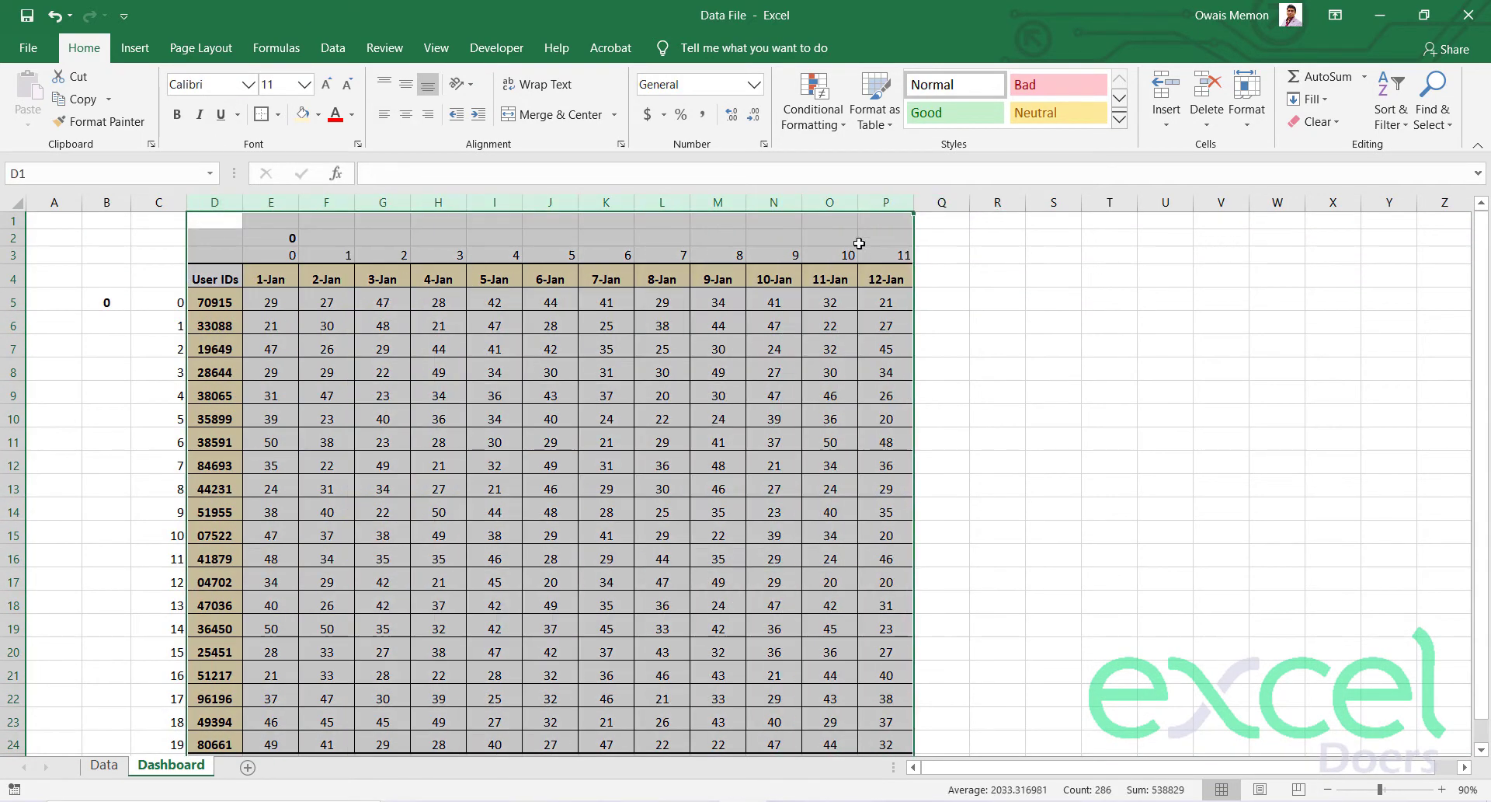
{"action": "right_click", "coordinate": [837, 205]}
{"action": "left_click", "coordinate": [905, 442]}
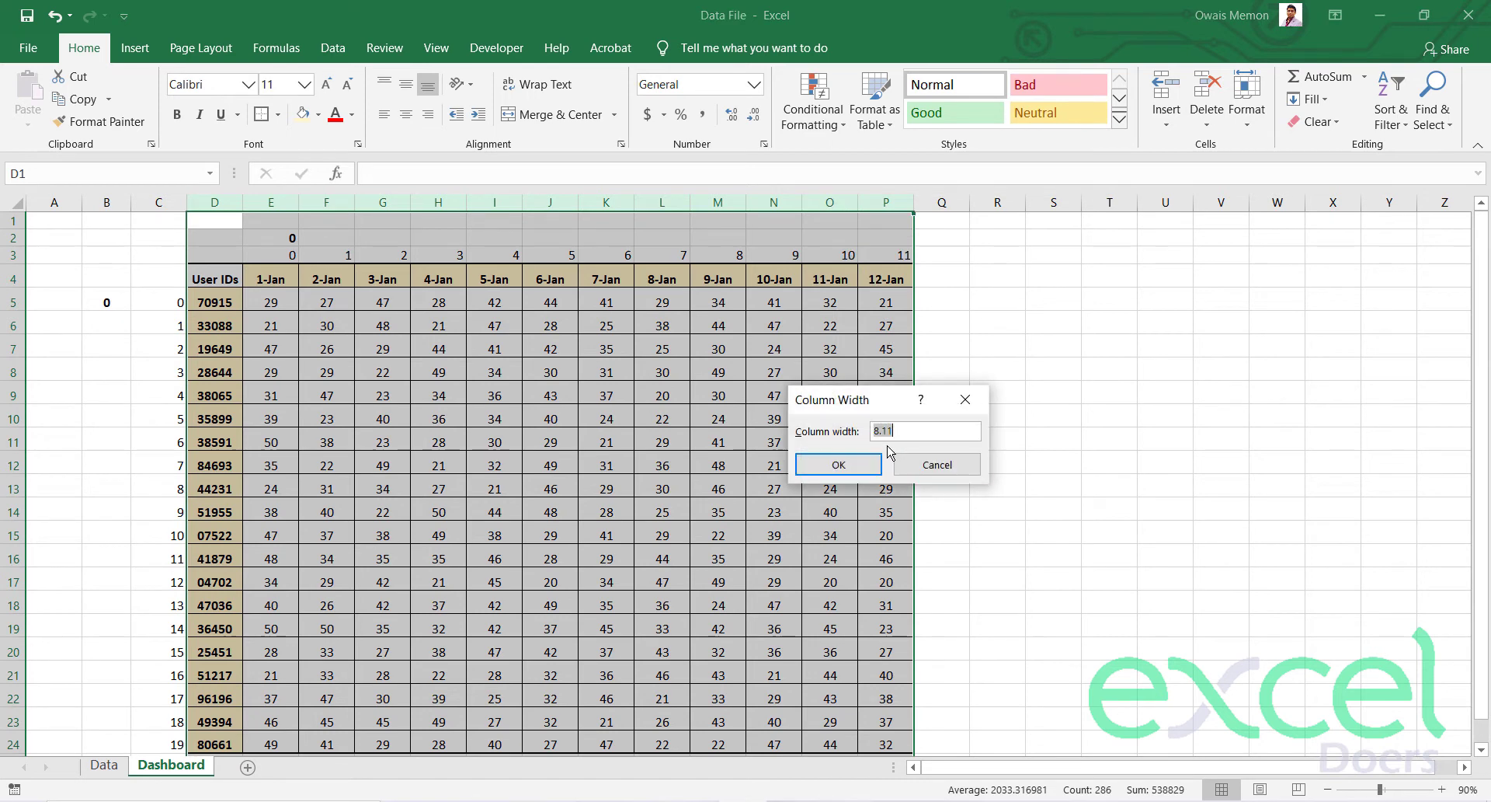
{"action": "type", "text": "20"}
{"action": "key", "text": "Return"}
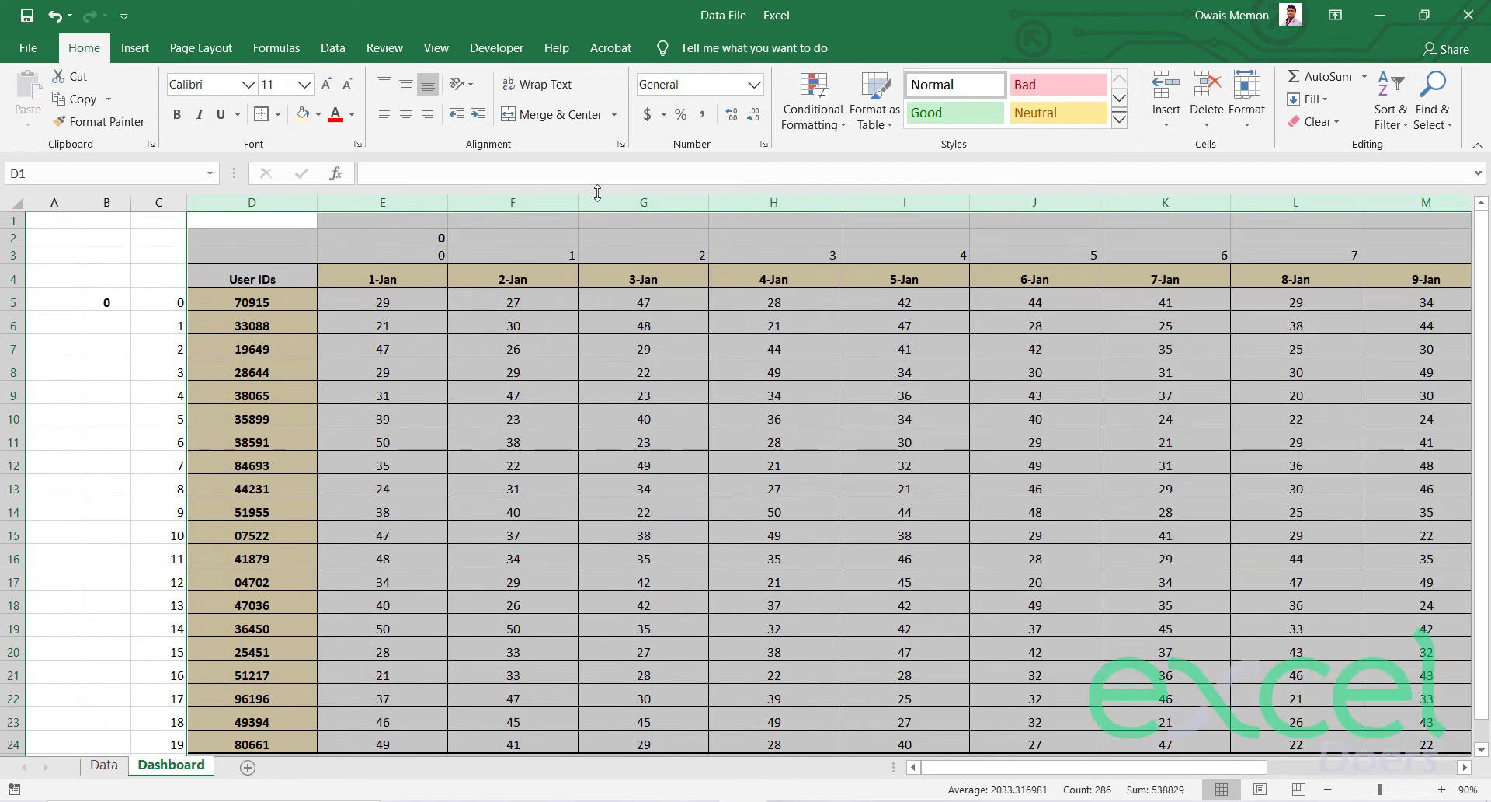
{"action": "right_click", "coordinate": [610, 204]}
{"action": "left_click", "coordinate": [636, 434]}
{"action": "type", "text": "1"}
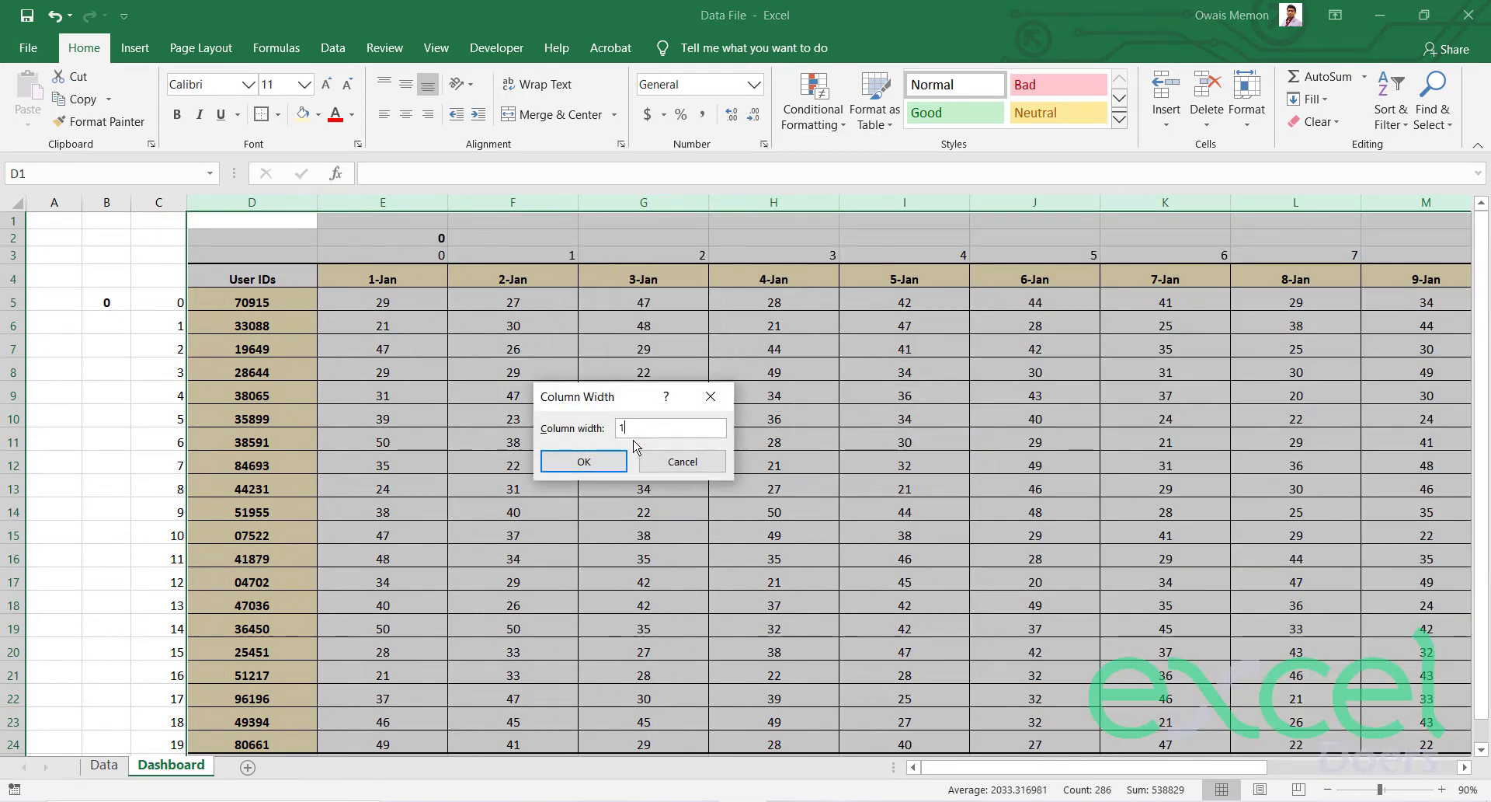
{"action": "type", "text": "2"}
{"action": "key", "text": "Return"}
{"action": "scroll", "coordinate": [637, 326], "scroll_direction": "down", "scroll_amount": 3}
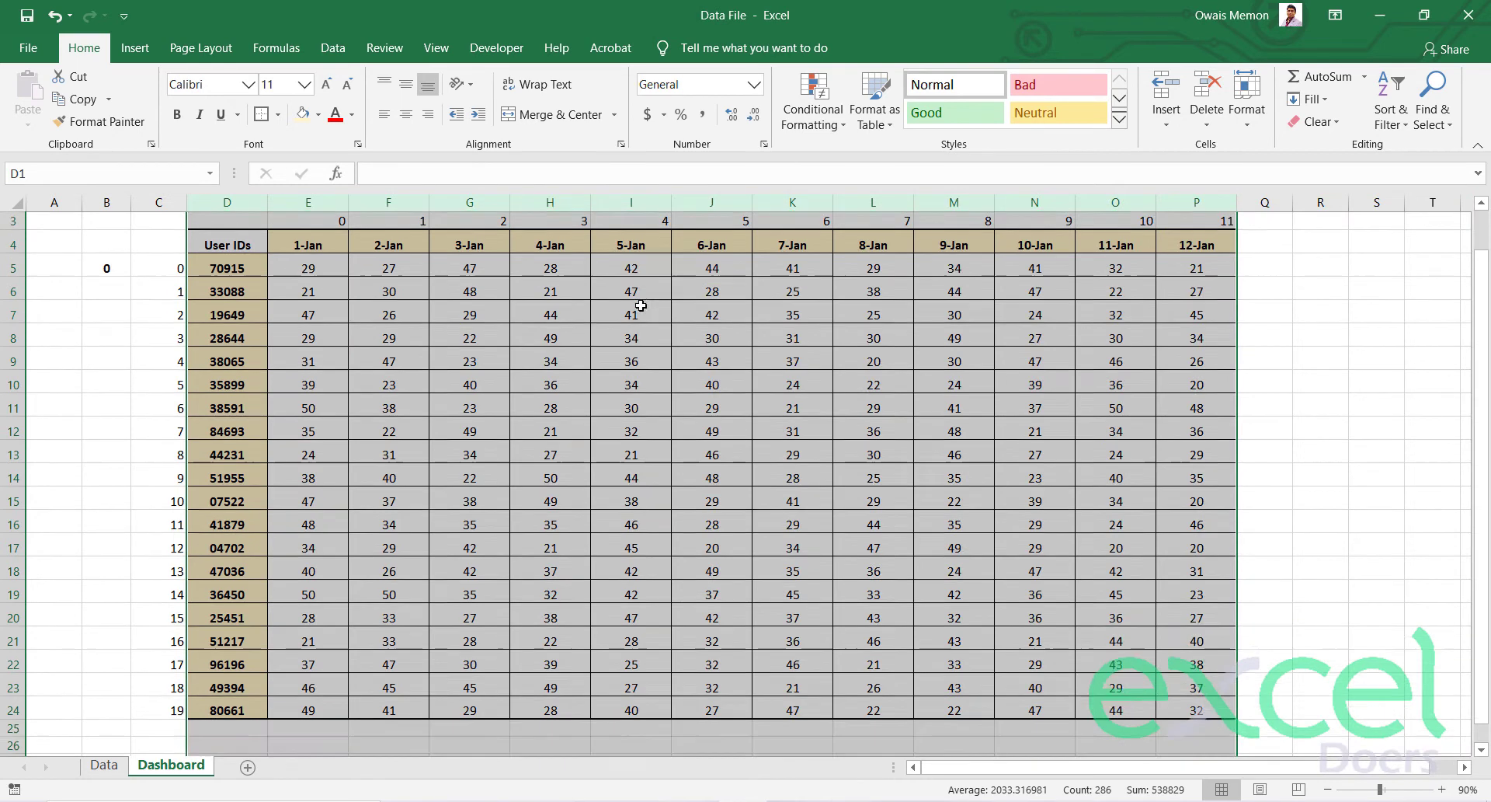
{"action": "scroll", "coordinate": [641, 306], "scroll_direction": "up", "scroll_amount": 2}
{"action": "scroll", "coordinate": [641, 306], "scroll_direction": "up", "scroll_amount": 1}
{"action": "right_click", "coordinate": [560, 201]}
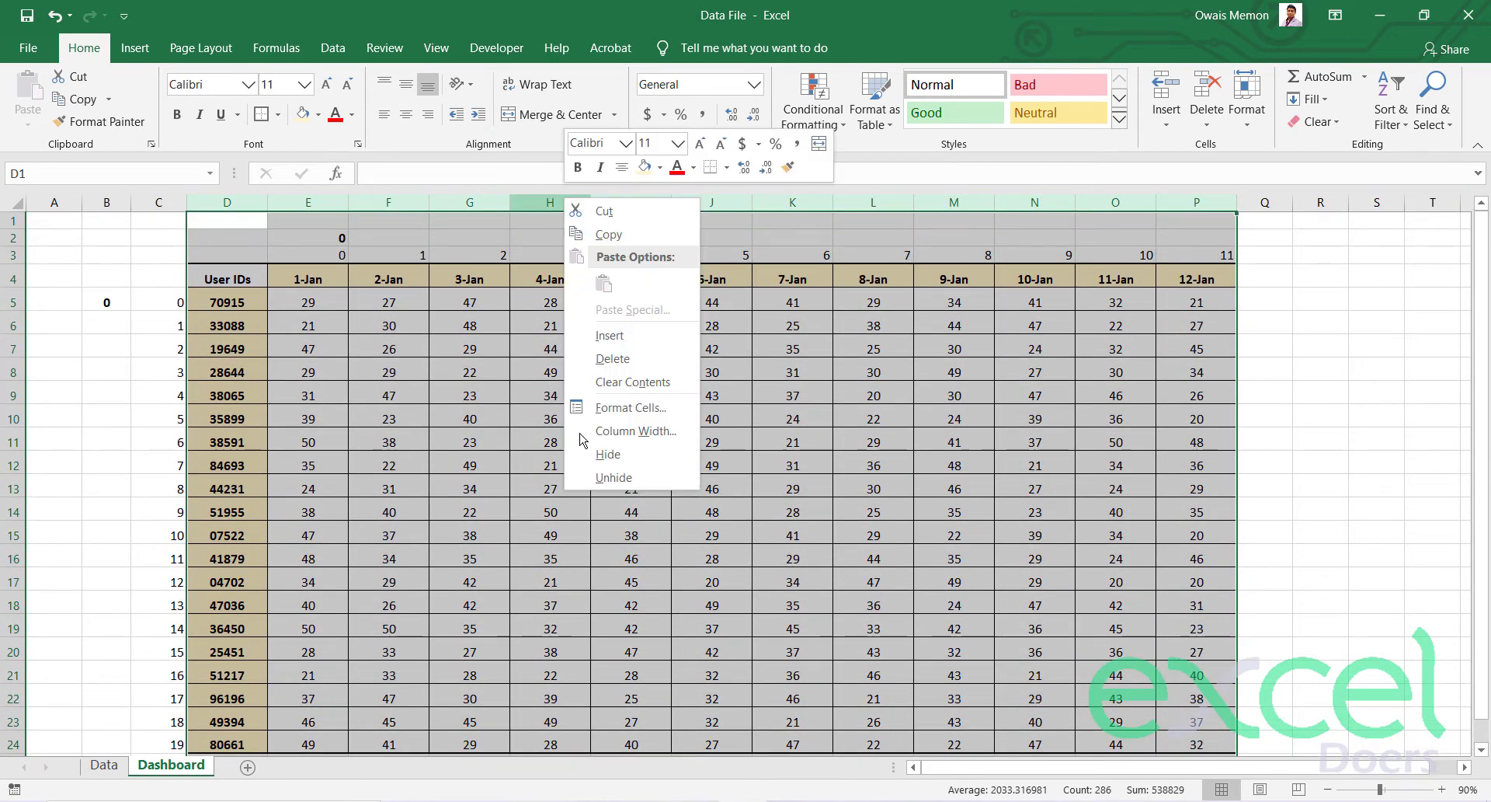
{"action": "left_click", "coordinate": [608, 439]}
{"action": "type", "text": "11"}
{"action": "key", "text": "Return"}
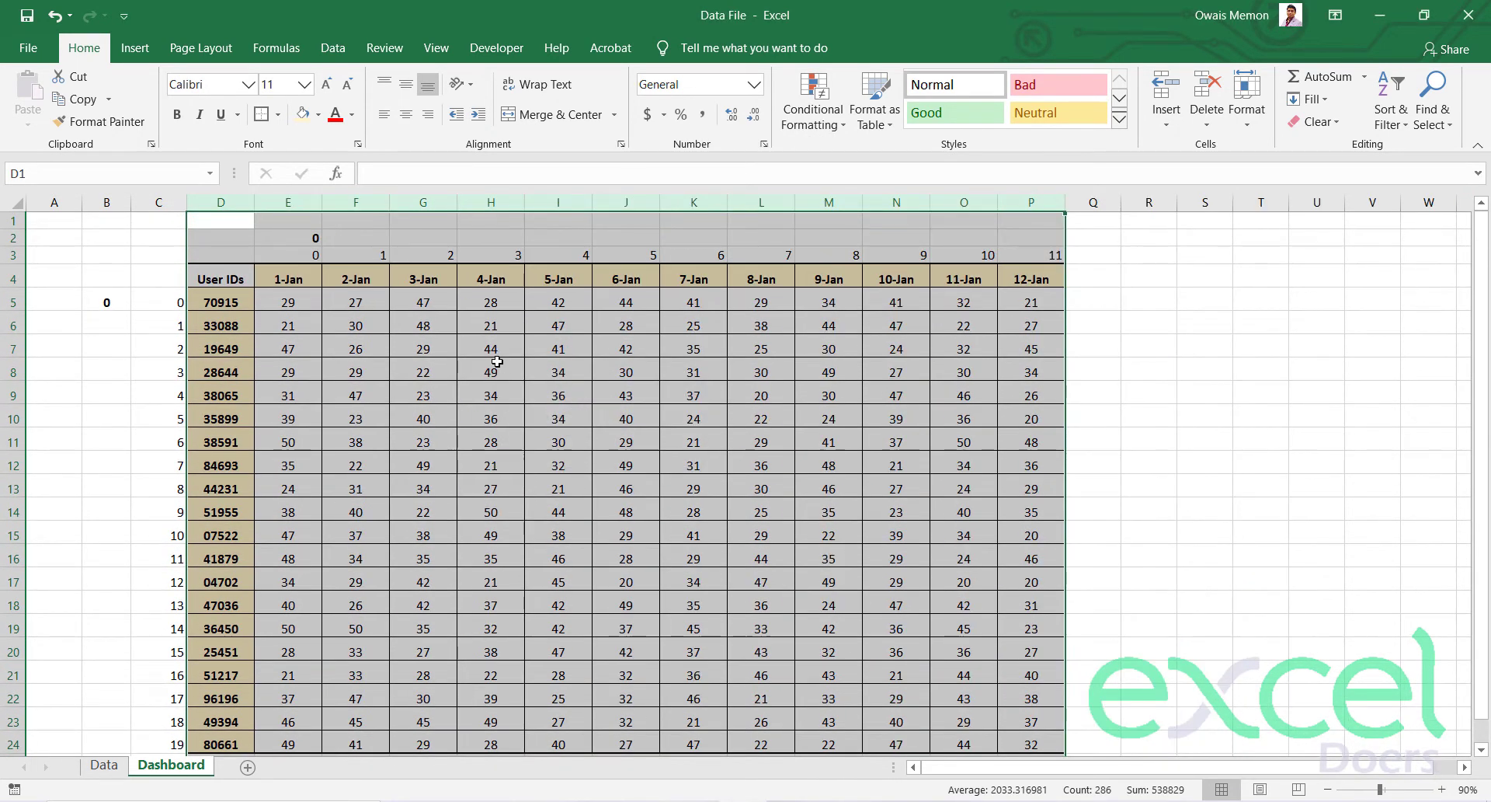
Select the entire sheet and middle-align all contents vertically.
{"action": "left_click", "coordinate": [491, 372]}
{"action": "left_click", "coordinate": [20, 199]}
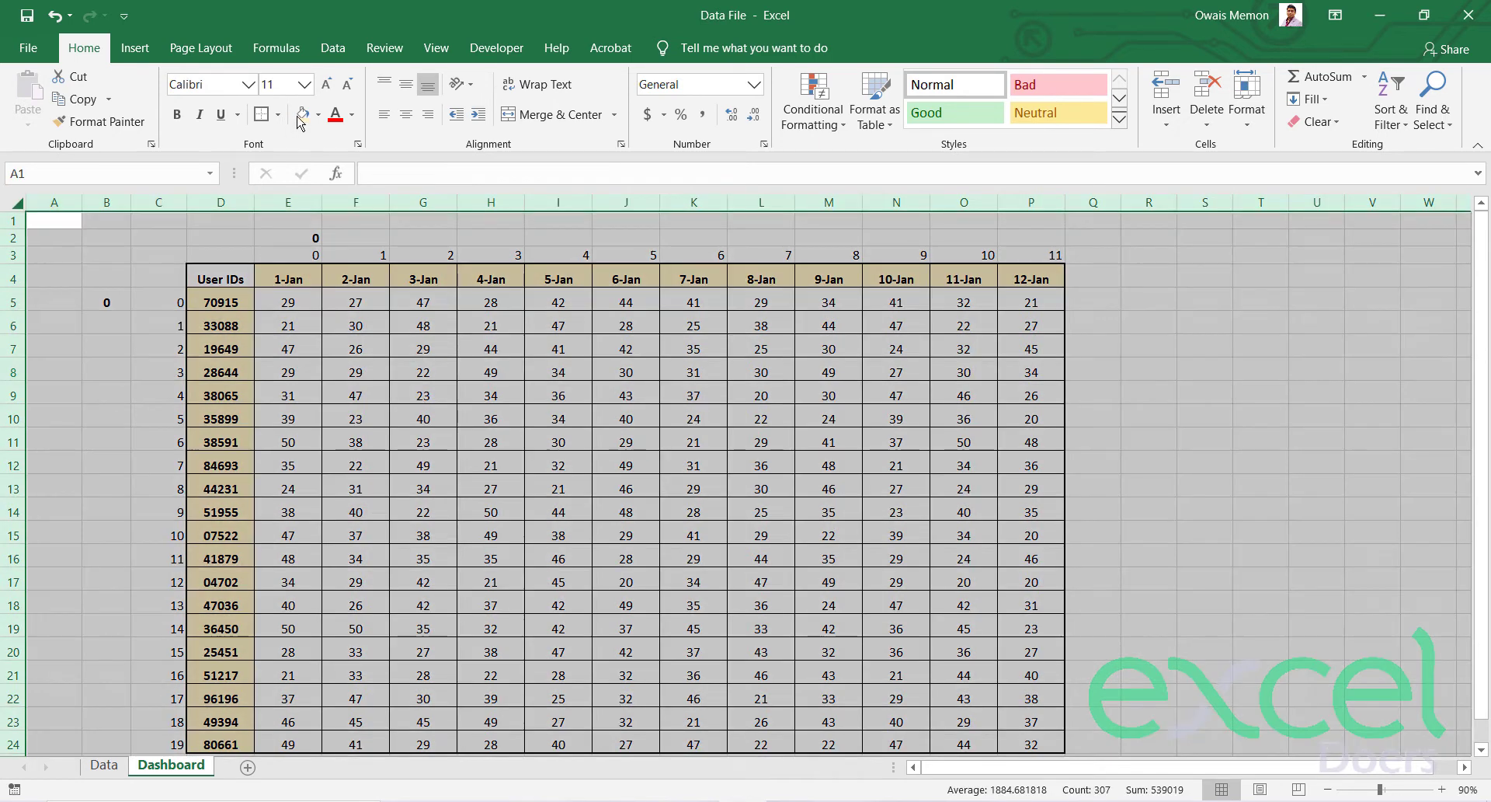
{"action": "left_click", "coordinate": [406, 84]}
Centre all sheet contents horizontally and hide the Dashboard sheet's gridlines.
{"action": "left_click", "coordinate": [406, 114]}
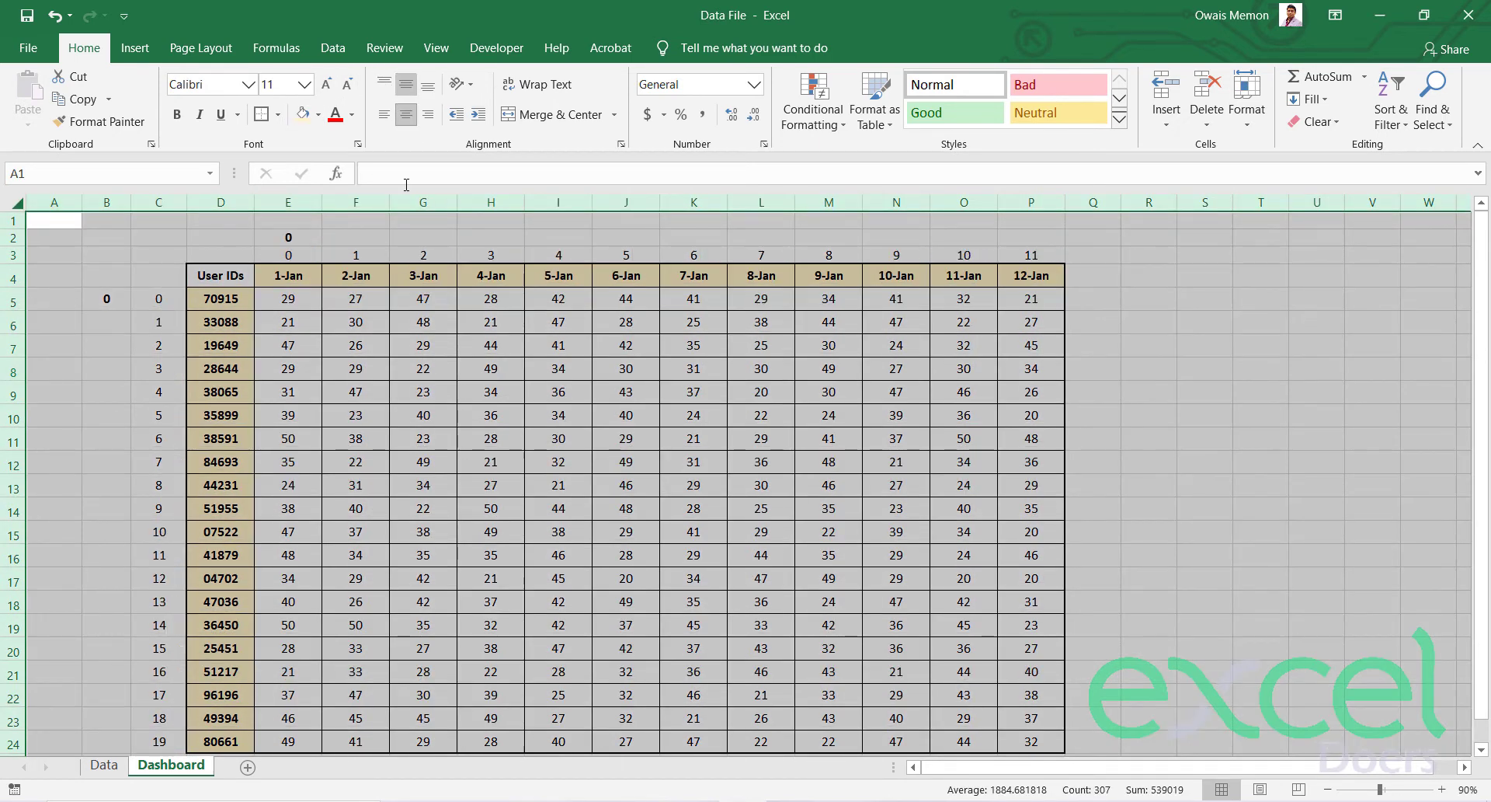
{"action": "left_click", "coordinate": [378, 317]}
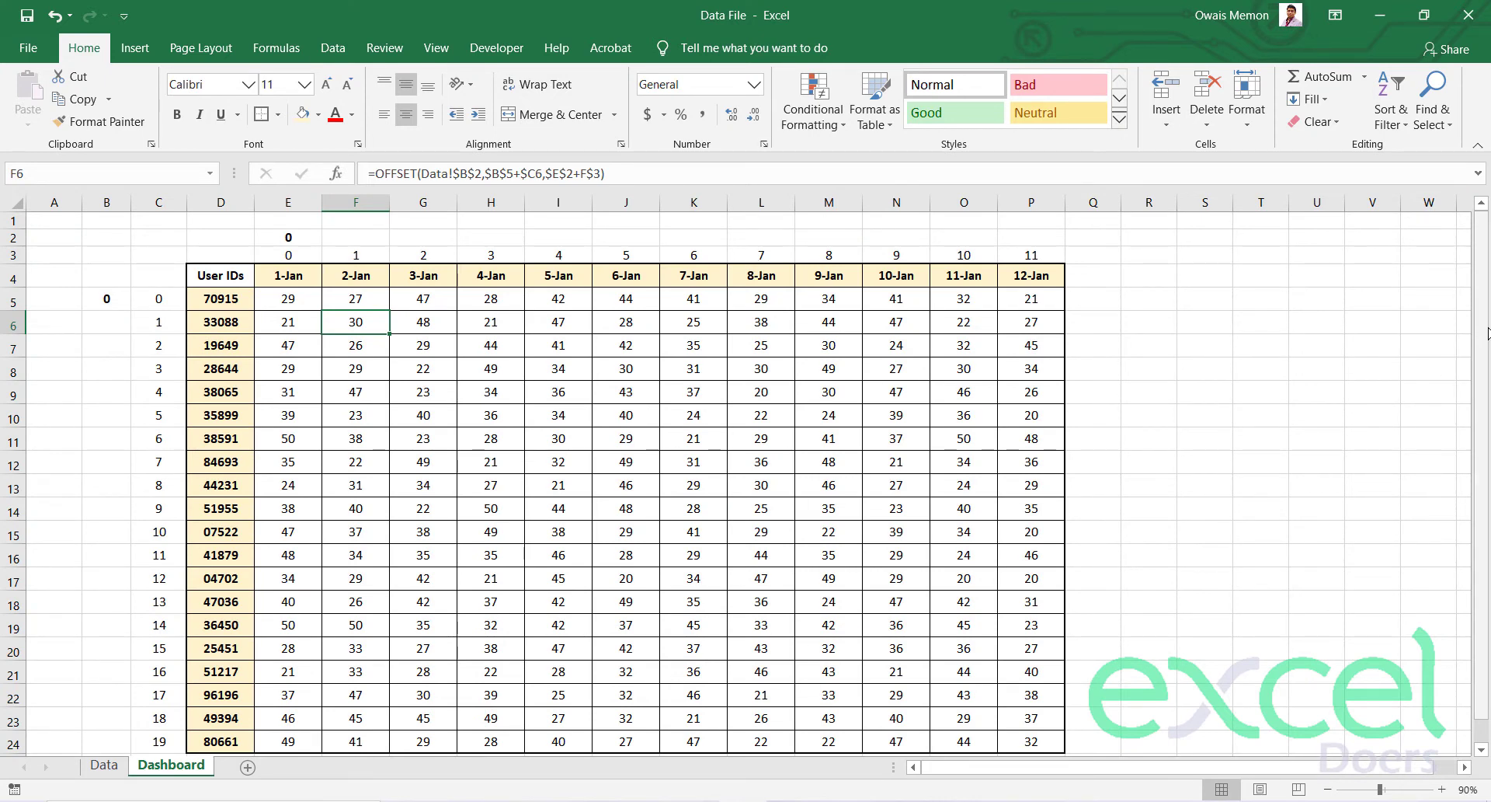
{"action": "scroll", "coordinate": [1430, 326], "scroll_direction": "down", "scroll_amount": 1}
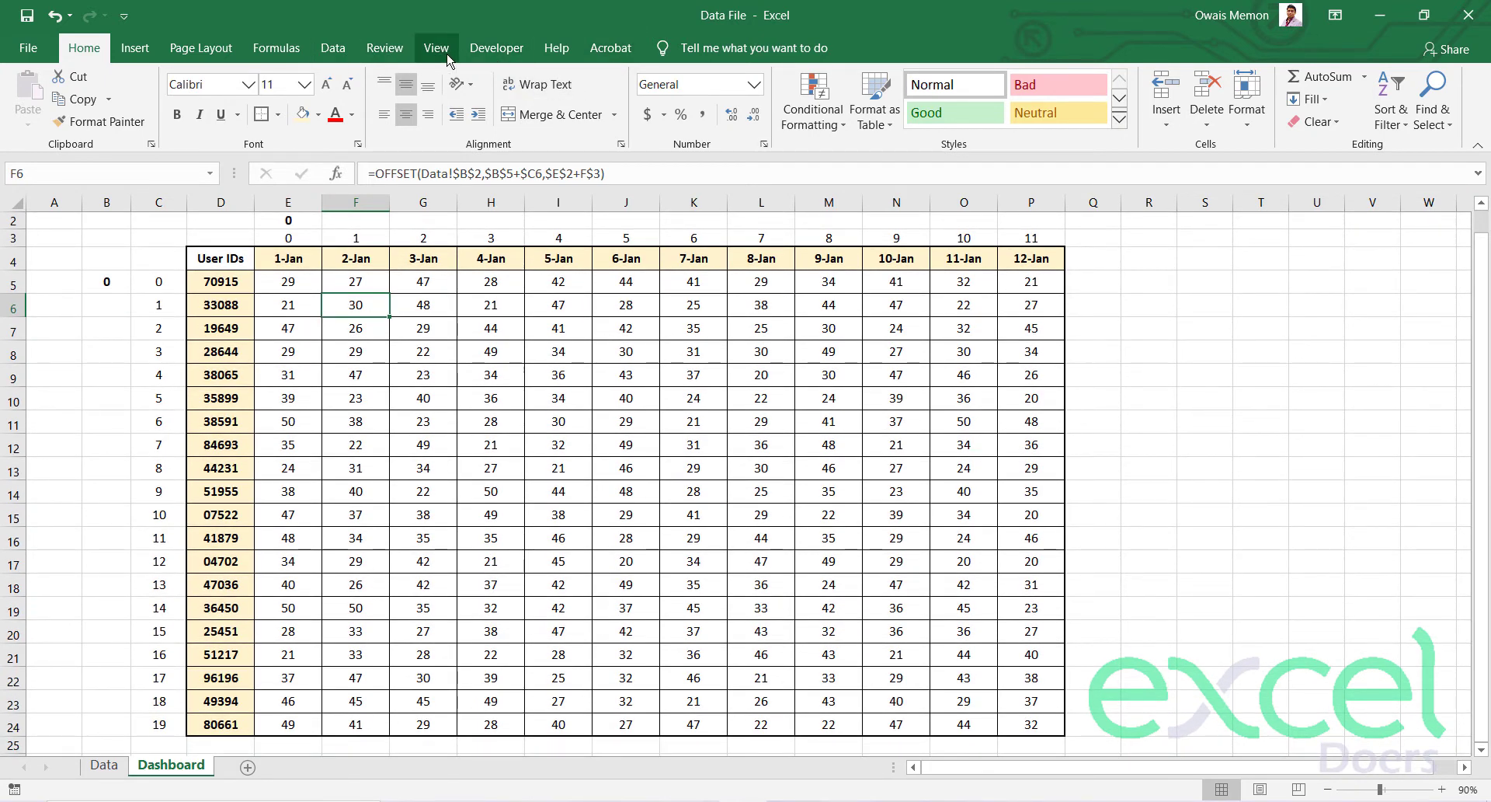
{"action": "left_click", "coordinate": [436, 48]}
{"action": "left_click", "coordinate": [219, 114]}
{"action": "scroll", "coordinate": [160, 381], "scroll_direction": "up", "scroll_amount": 1}
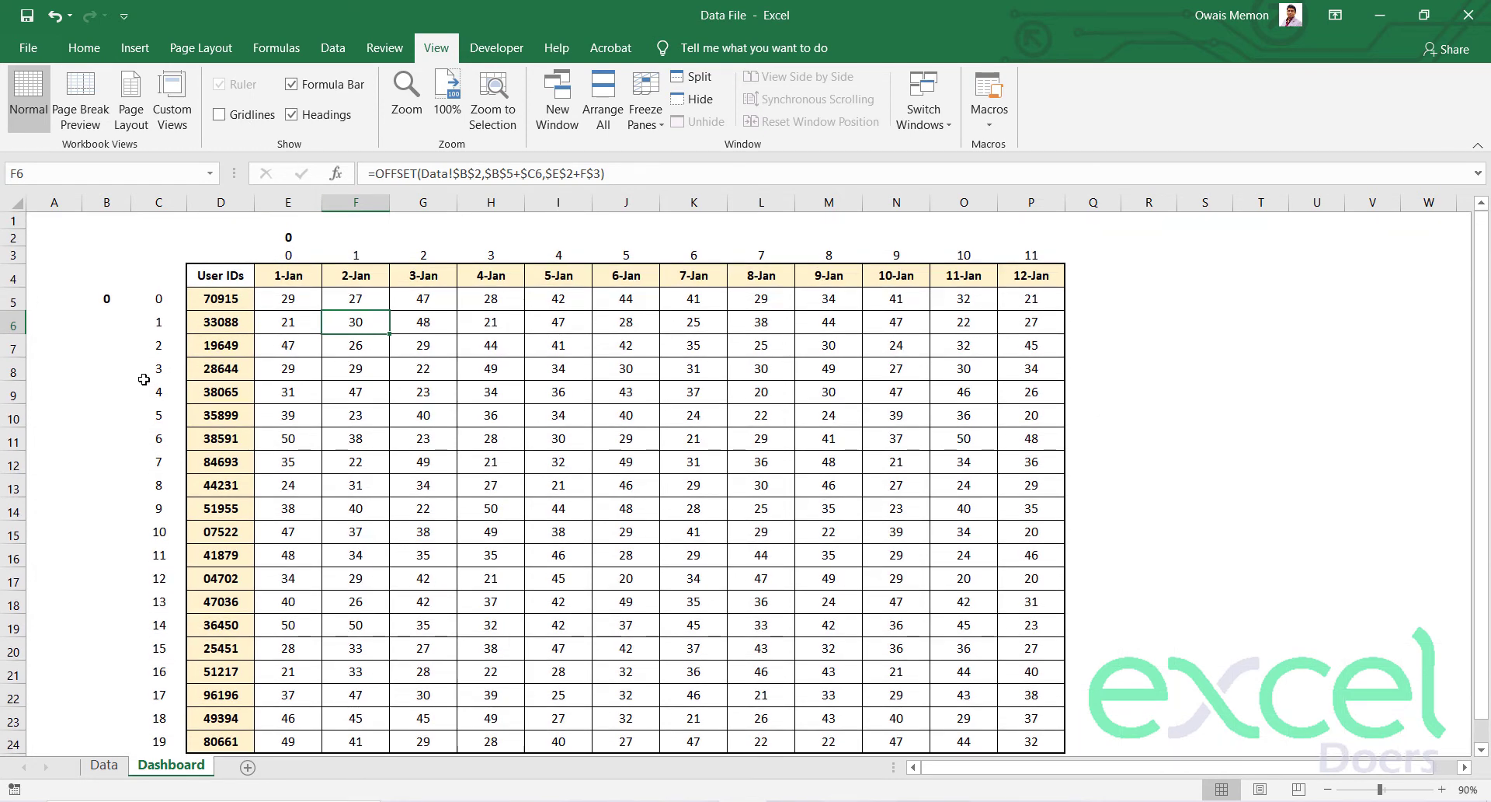
Make row 1 taller, widen column A slightly, and select the values E5:P24.
{"action": "left_click", "coordinate": [9, 221]}
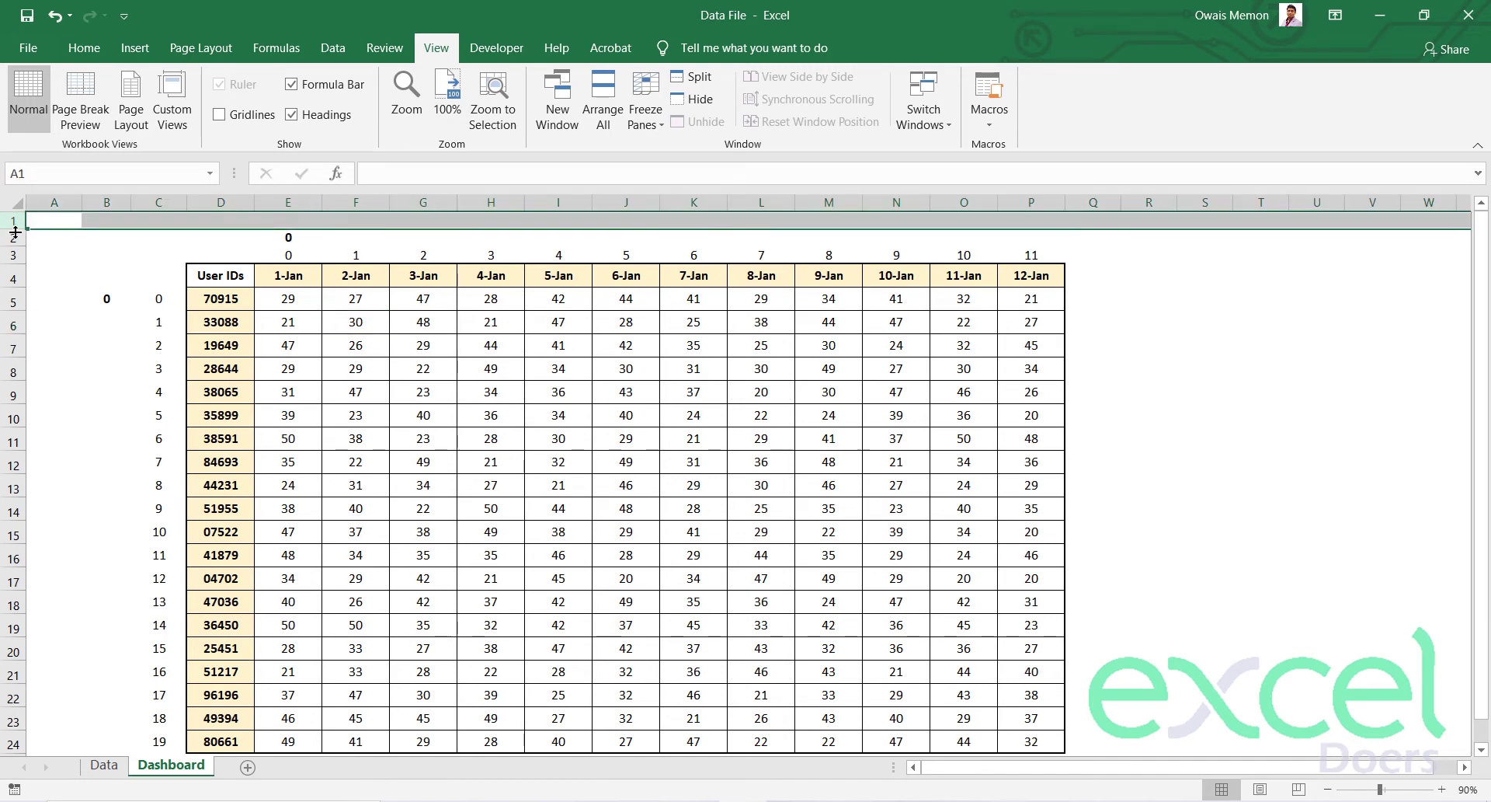
{"action": "left_click_drag", "start_coordinate": [23, 226], "coordinate": [13, 246]}
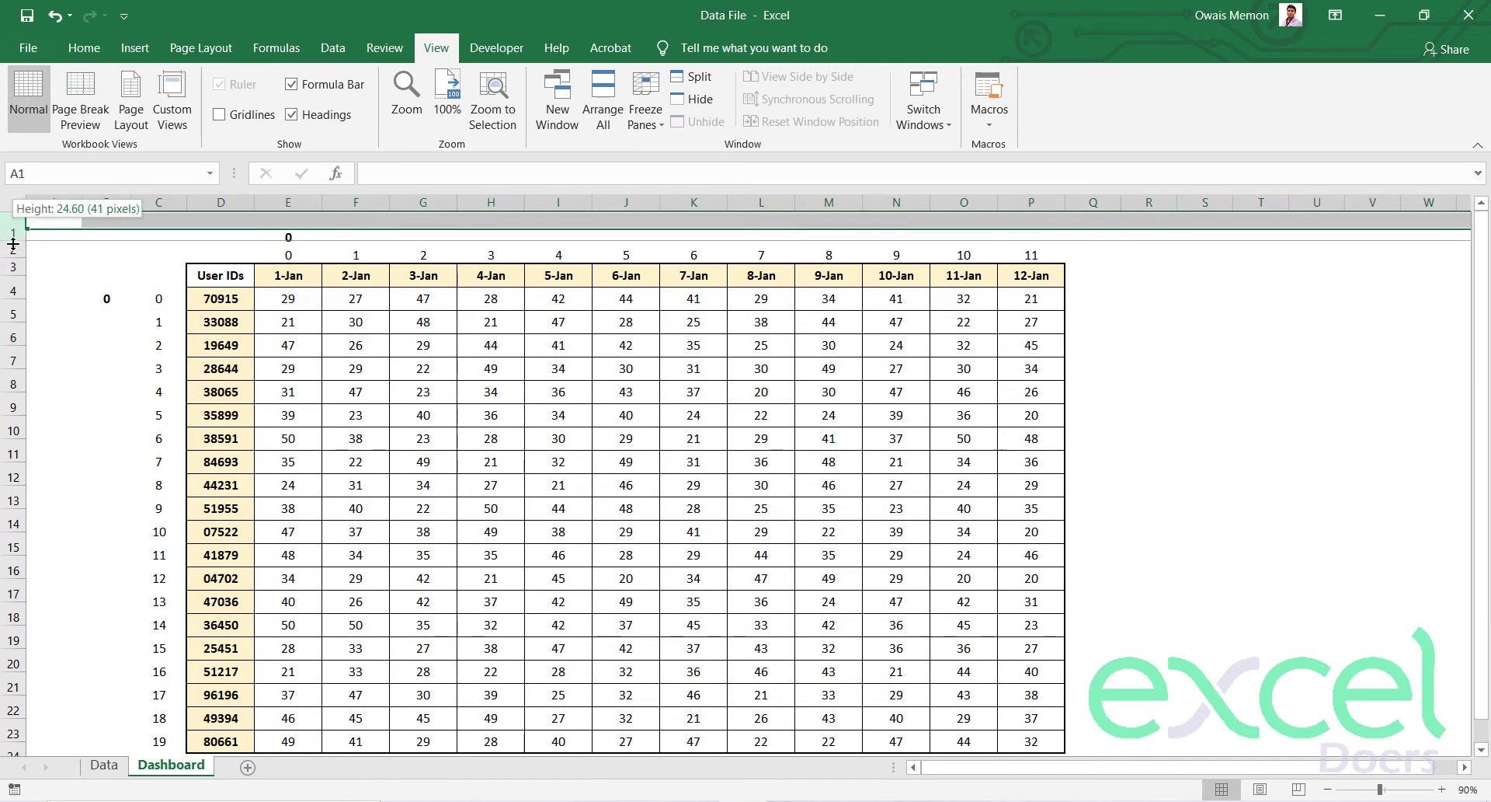
{"action": "left_click", "coordinate": [158, 315]}
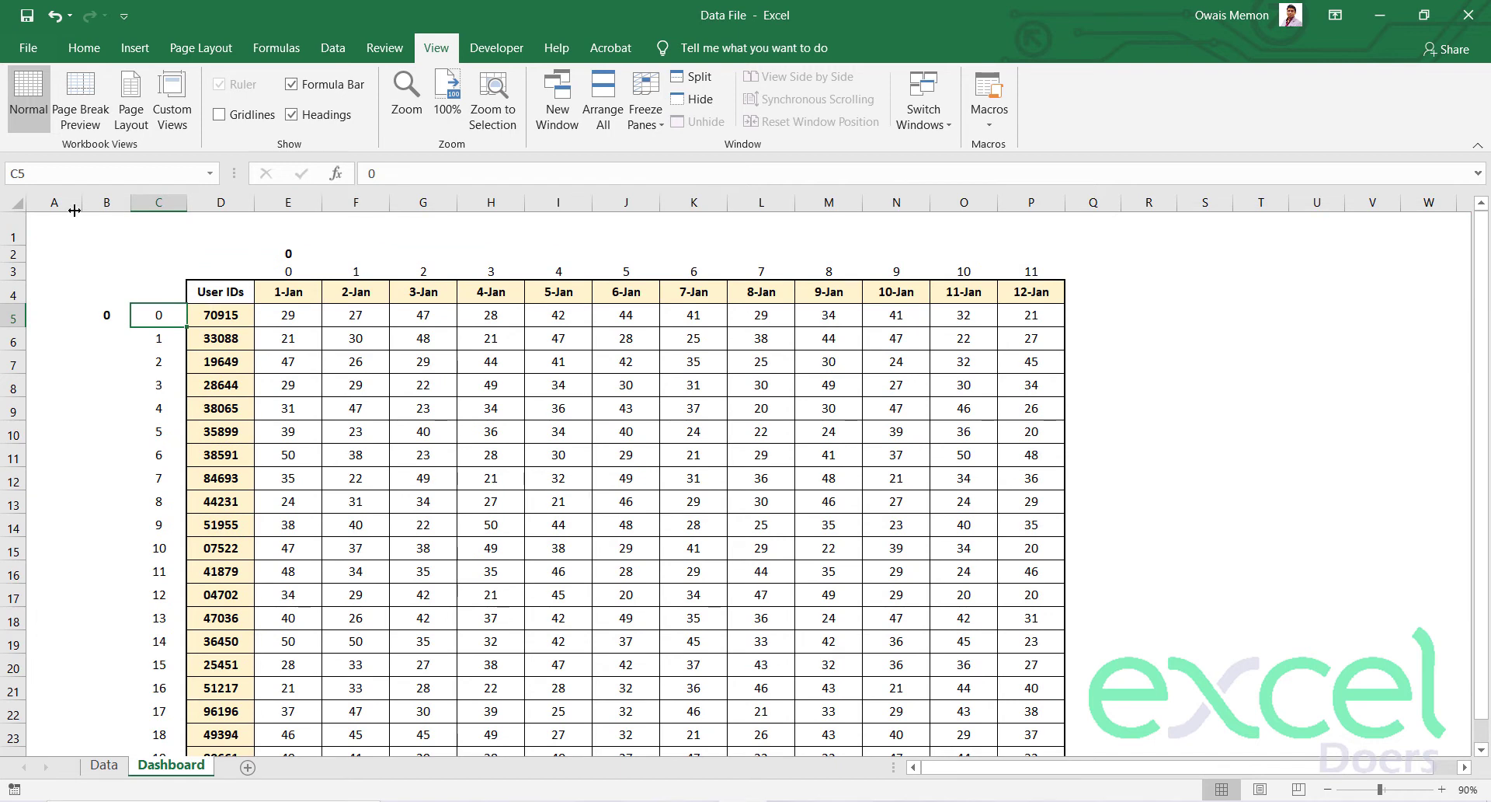
{"action": "left_click_drag", "start_coordinate": [82, 204], "coordinate": [99, 205]}
{"action": "left_click", "coordinate": [60, 320]}
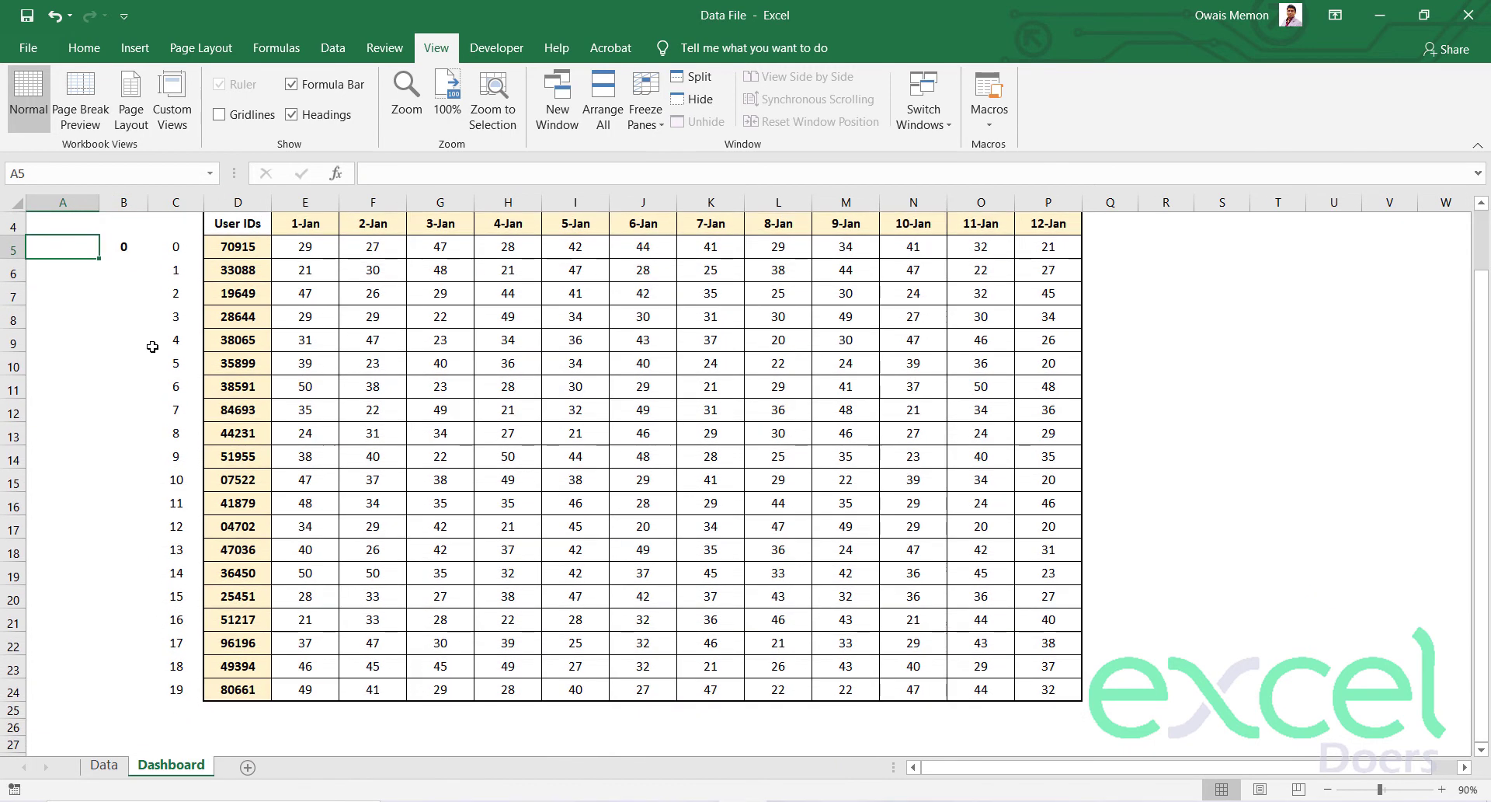
{"action": "scroll", "coordinate": [413, 282], "scroll_direction": "down", "scroll_amount": 1}
{"action": "left_click_drag", "start_coordinate": [326, 250], "coordinate": [1048, 683]}
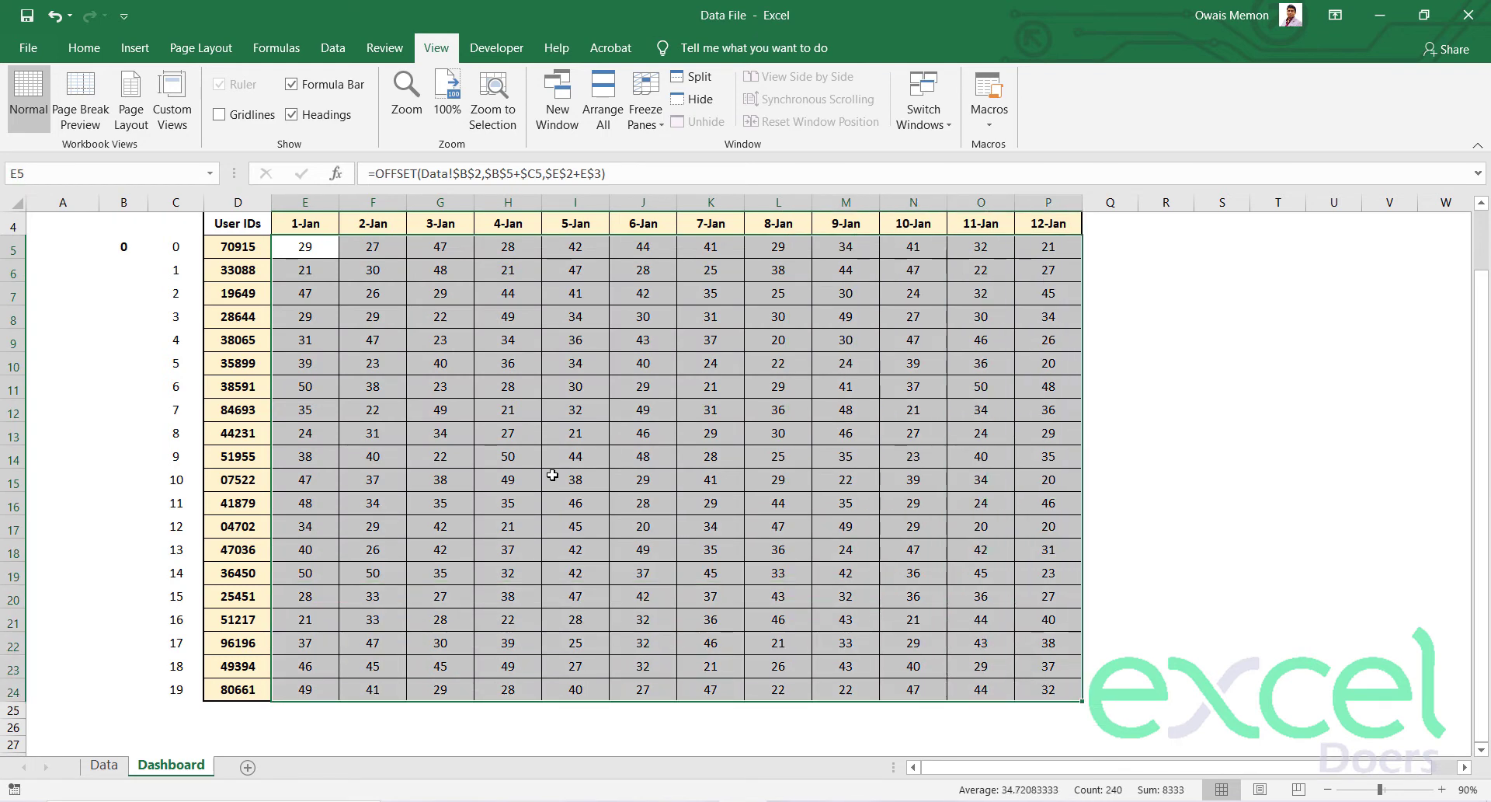
{"action": "scroll", "coordinate": [552, 474], "scroll_direction": "up", "scroll_amount": 1}
{"action": "scroll", "coordinate": [556, 458], "scroll_direction": "down", "scroll_amount": 1}
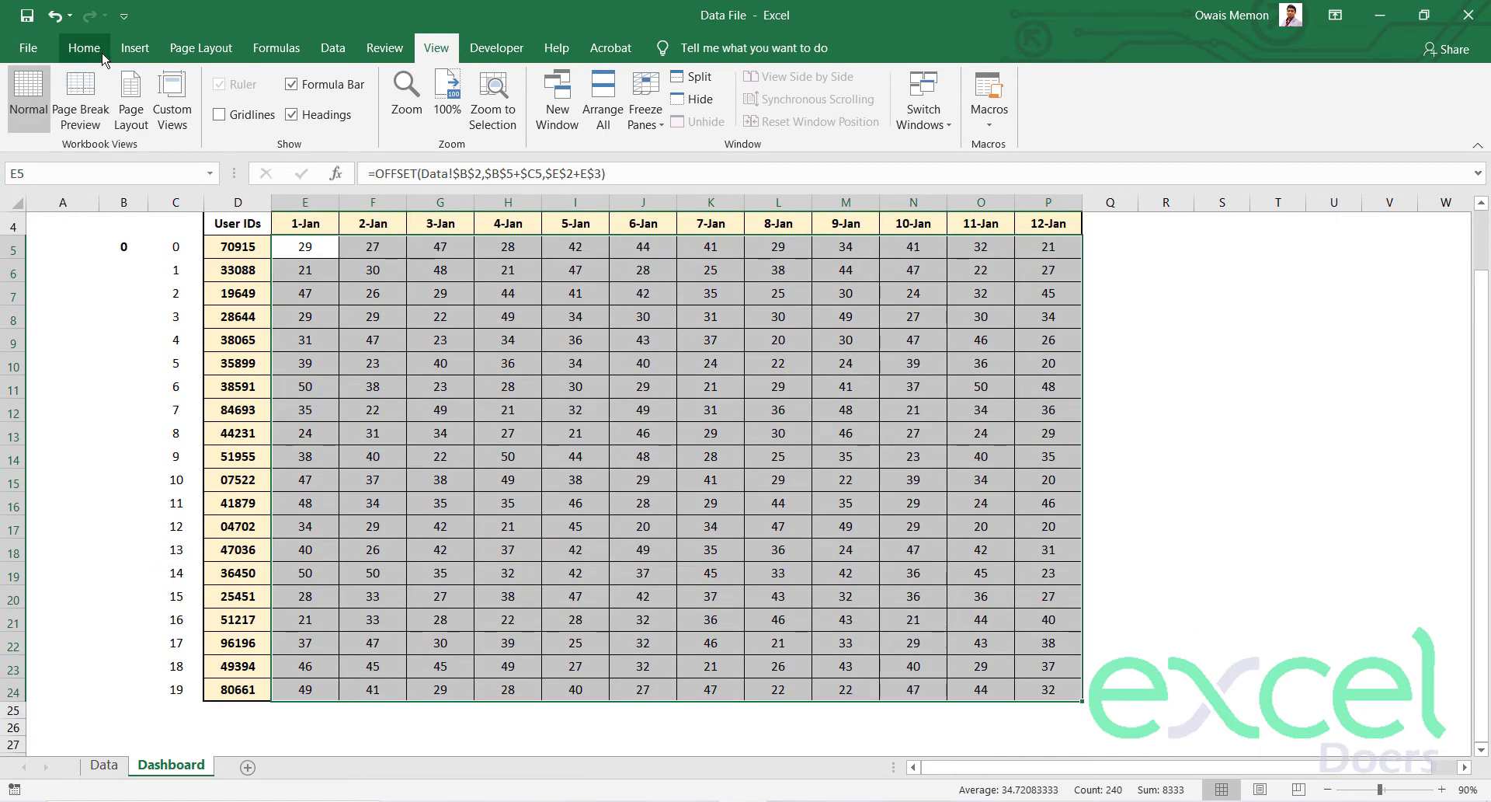
Add a Greater Than 40 rule with Green Fill and Dark Green Text to E5:P24.
{"action": "left_click", "coordinate": [135, 48]}
{"action": "left_click", "coordinate": [86, 50]}
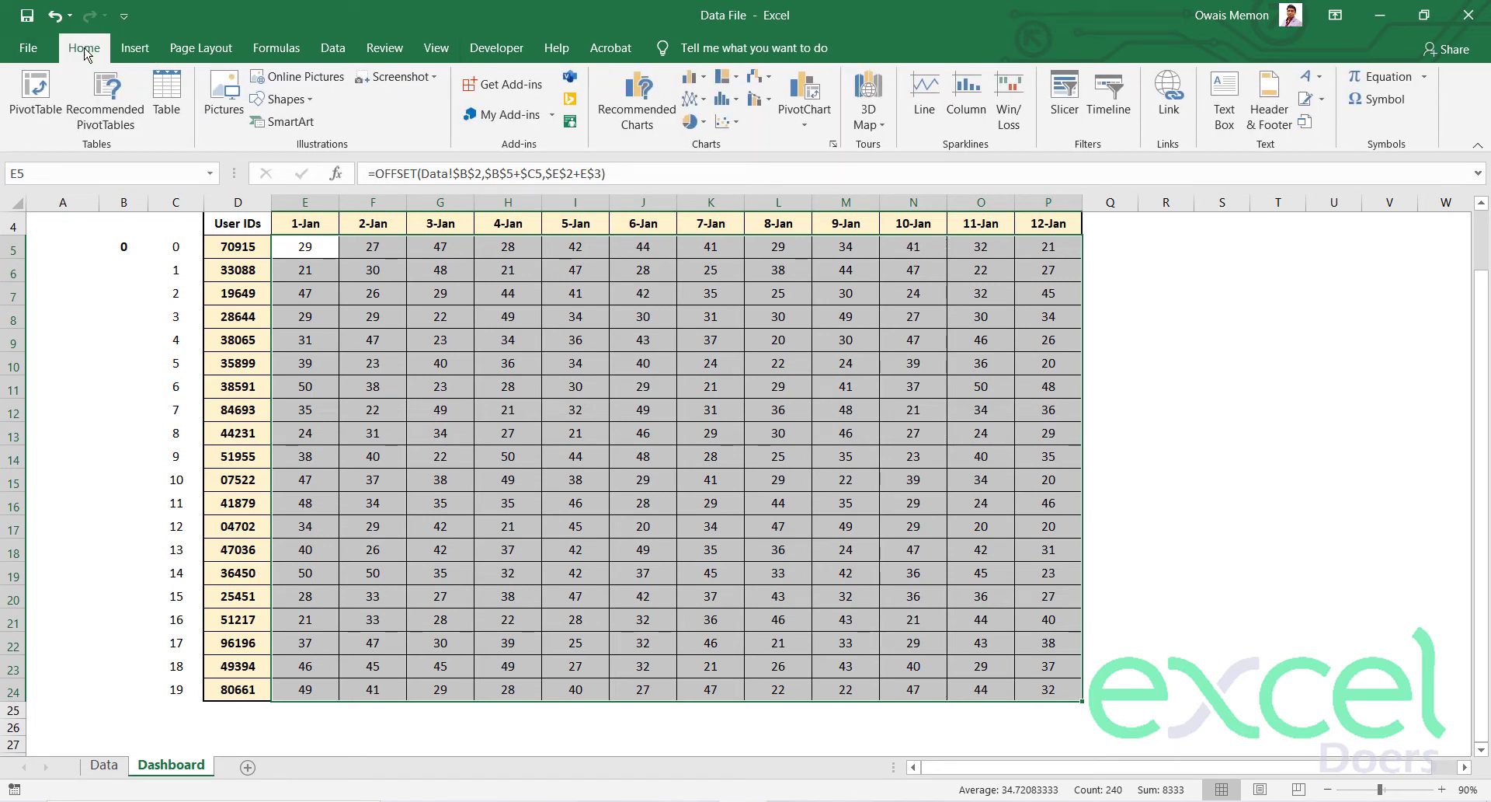
{"action": "left_click", "coordinate": [820, 123]}
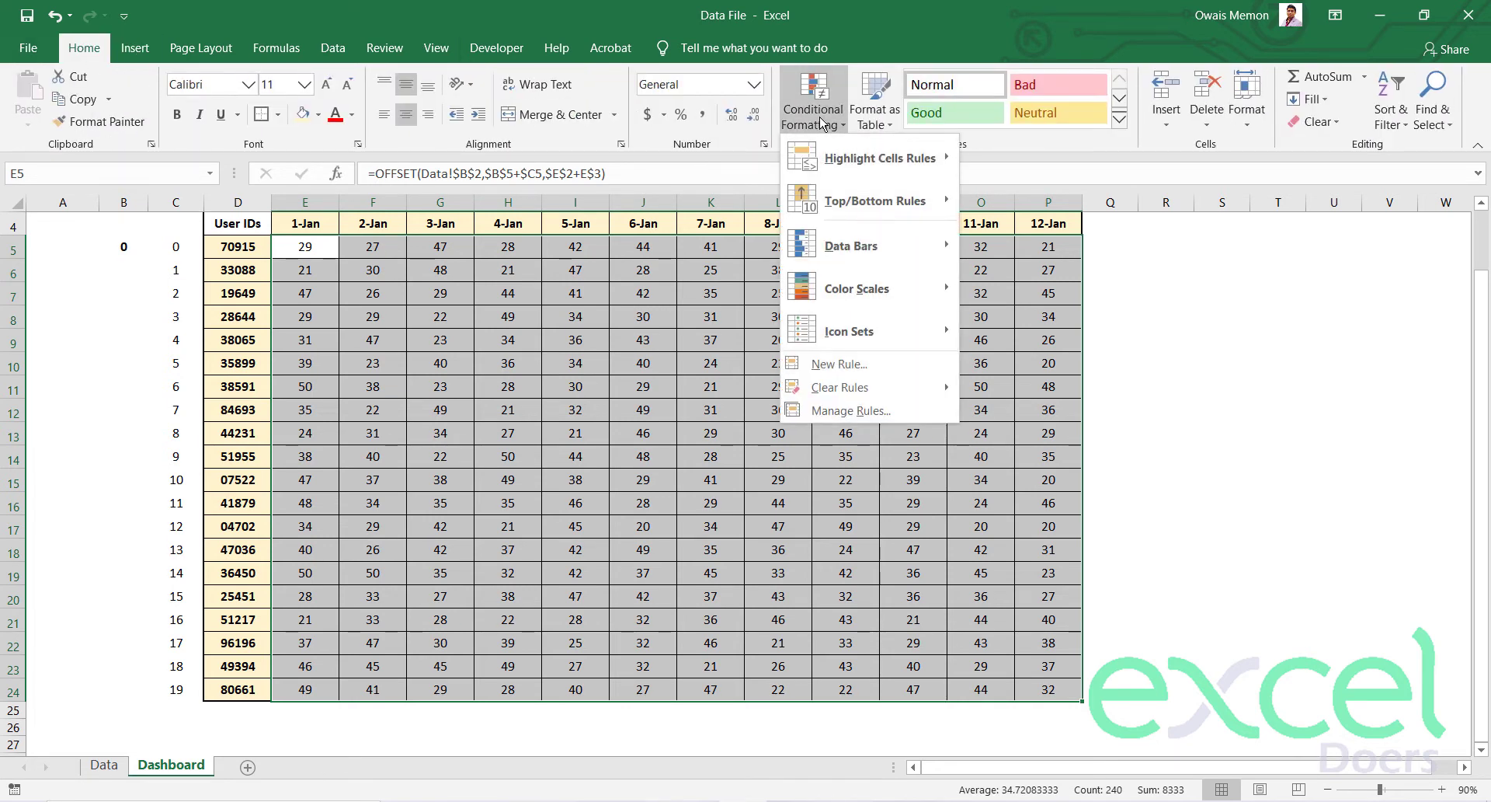
{"action": "mouse_move", "coordinate": [853, 162]}
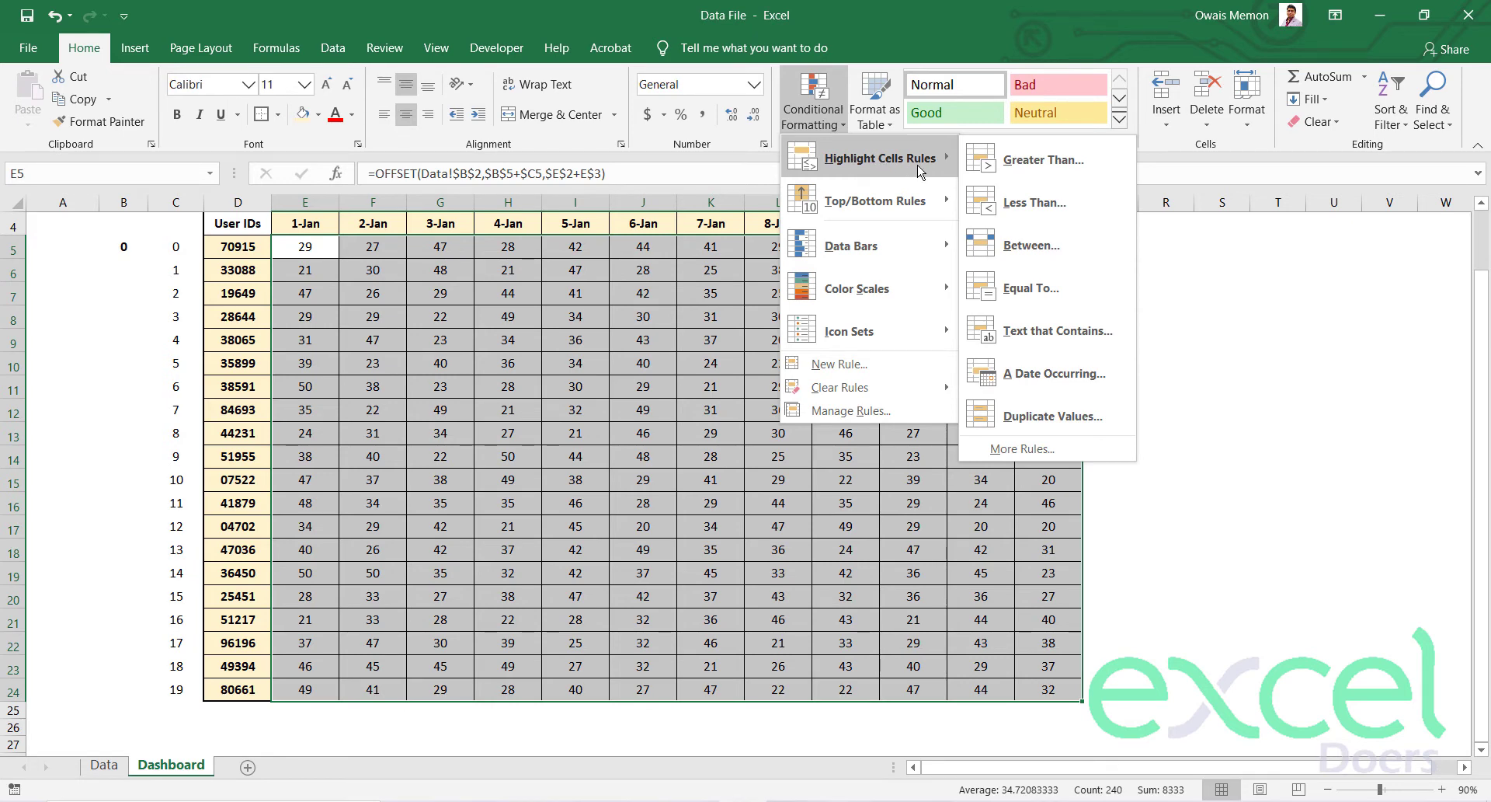
{"action": "left_click", "coordinate": [977, 165]}
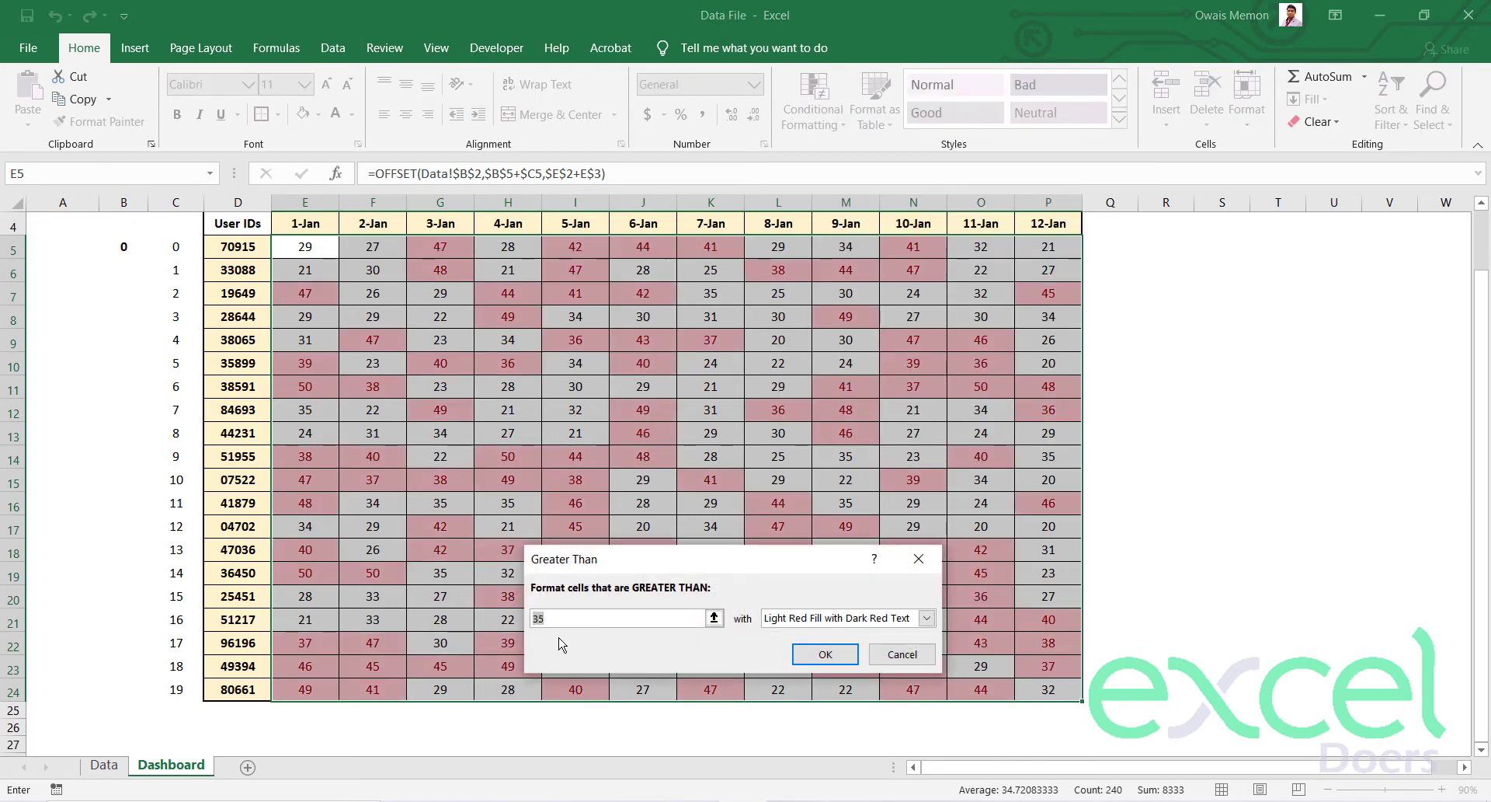
{"action": "left_click", "coordinate": [905, 621]}
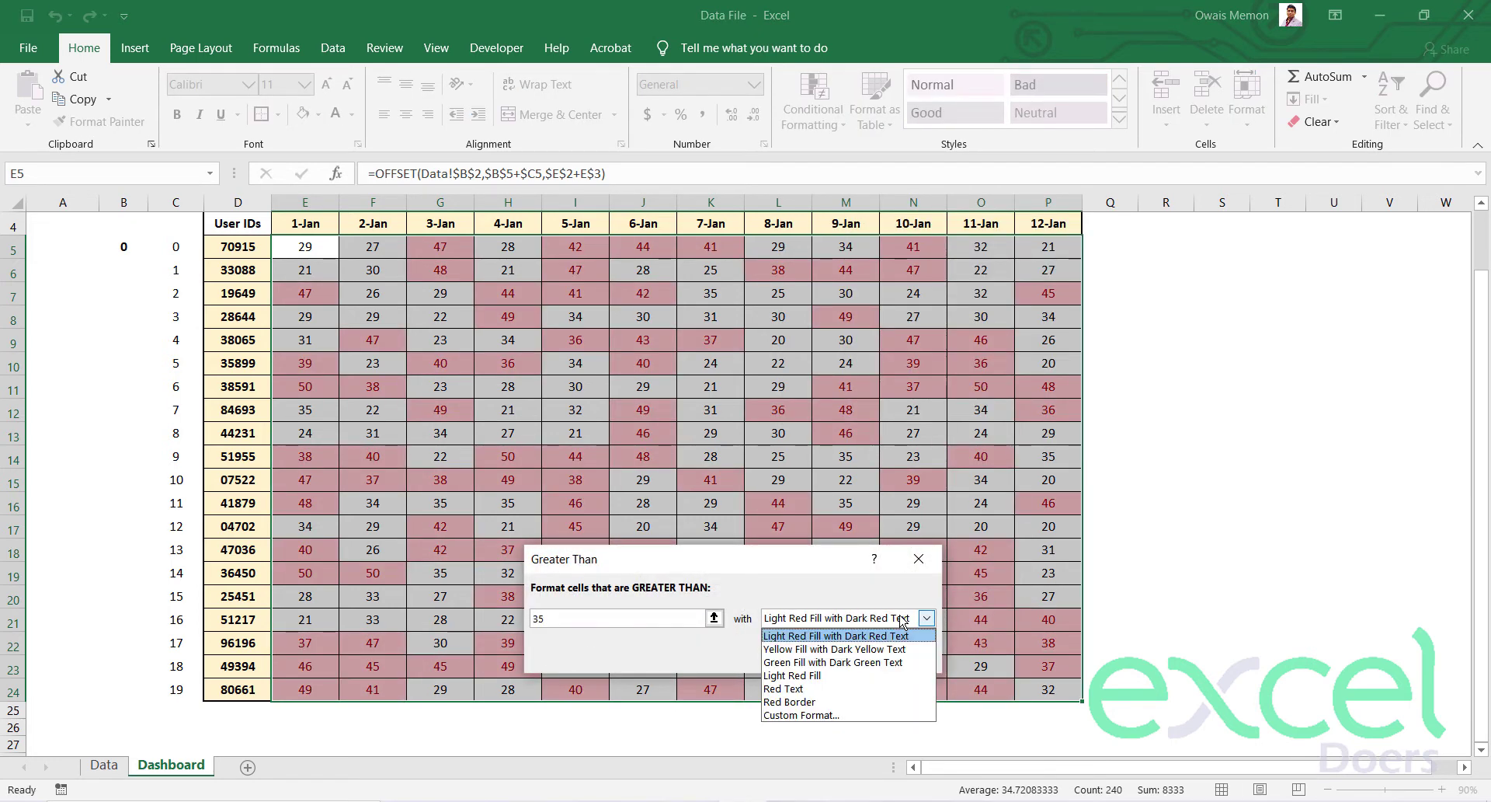
{"action": "left_click", "coordinate": [868, 657]}
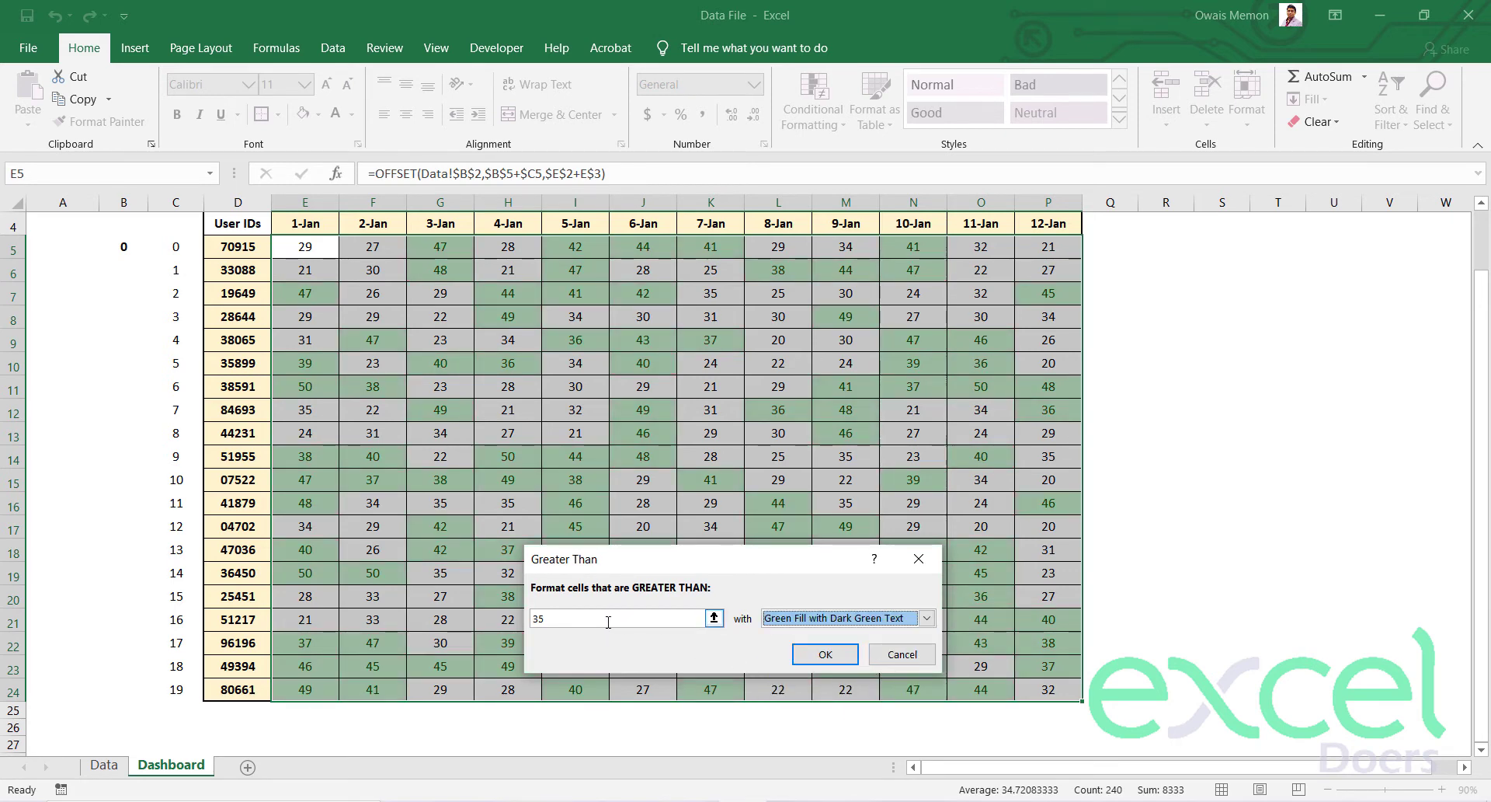
{"action": "left_click", "coordinate": [609, 621]}
{"action": "type", "text": "82"}
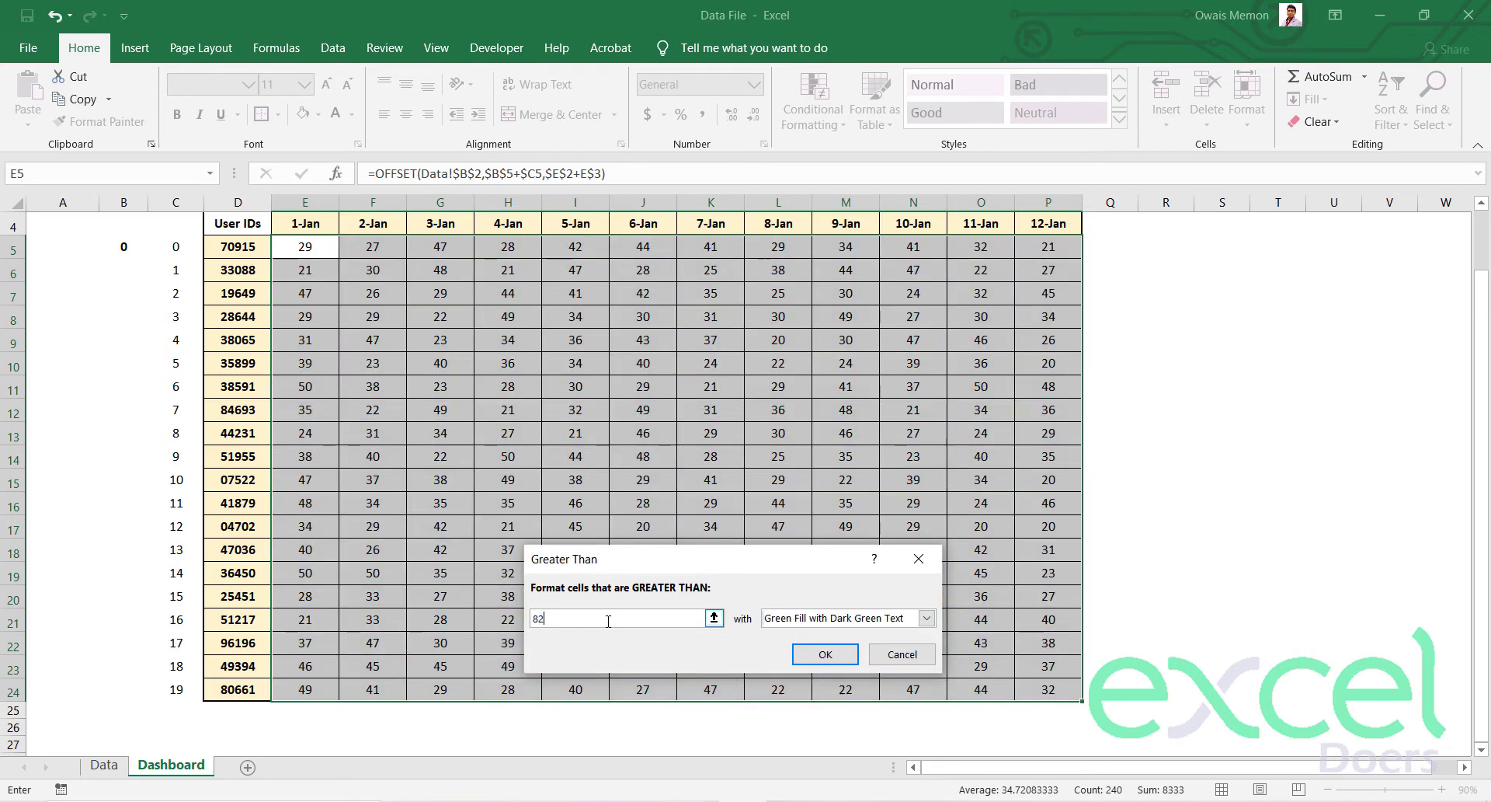
{"action": "key", "text": "BackSpace"}
{"action": "key", "text": "BackSpace"}
{"action": "type", "text": "50"}
{"action": "type", "text": "4"}
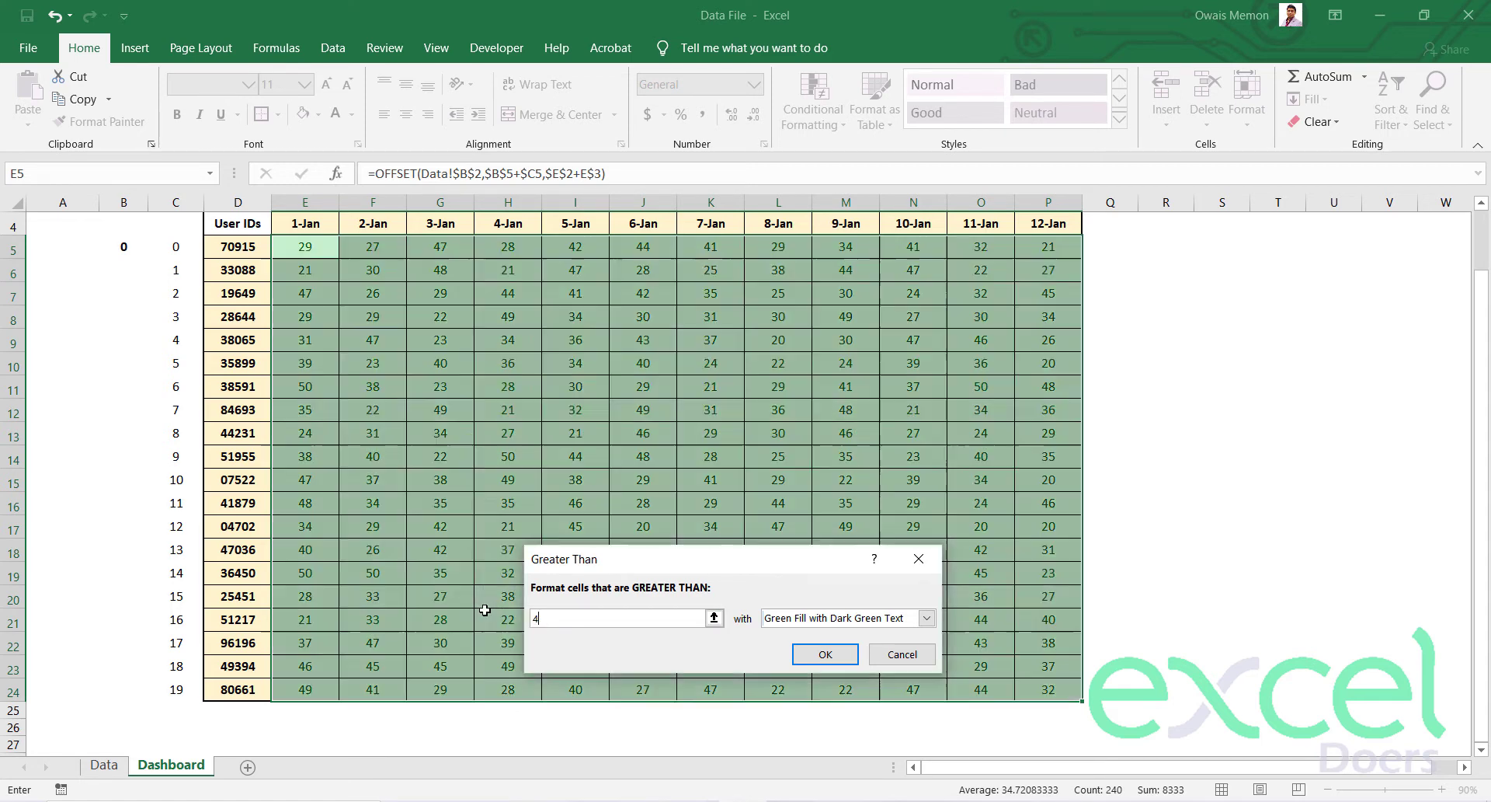
{"action": "type", "text": "0"}
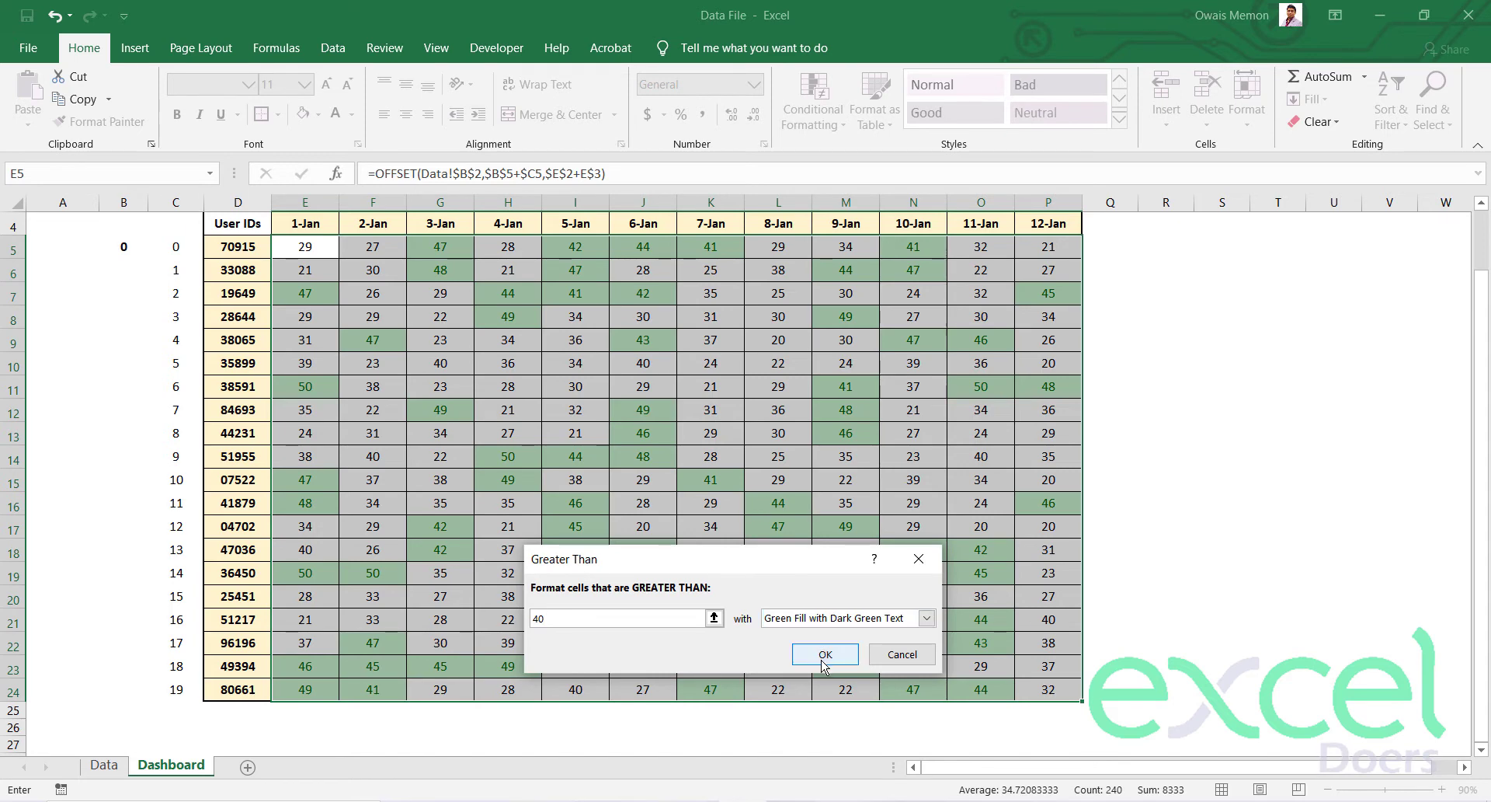
{"action": "left_click", "coordinate": [826, 654]}
{"action": "left_click", "coordinate": [798, 136]}
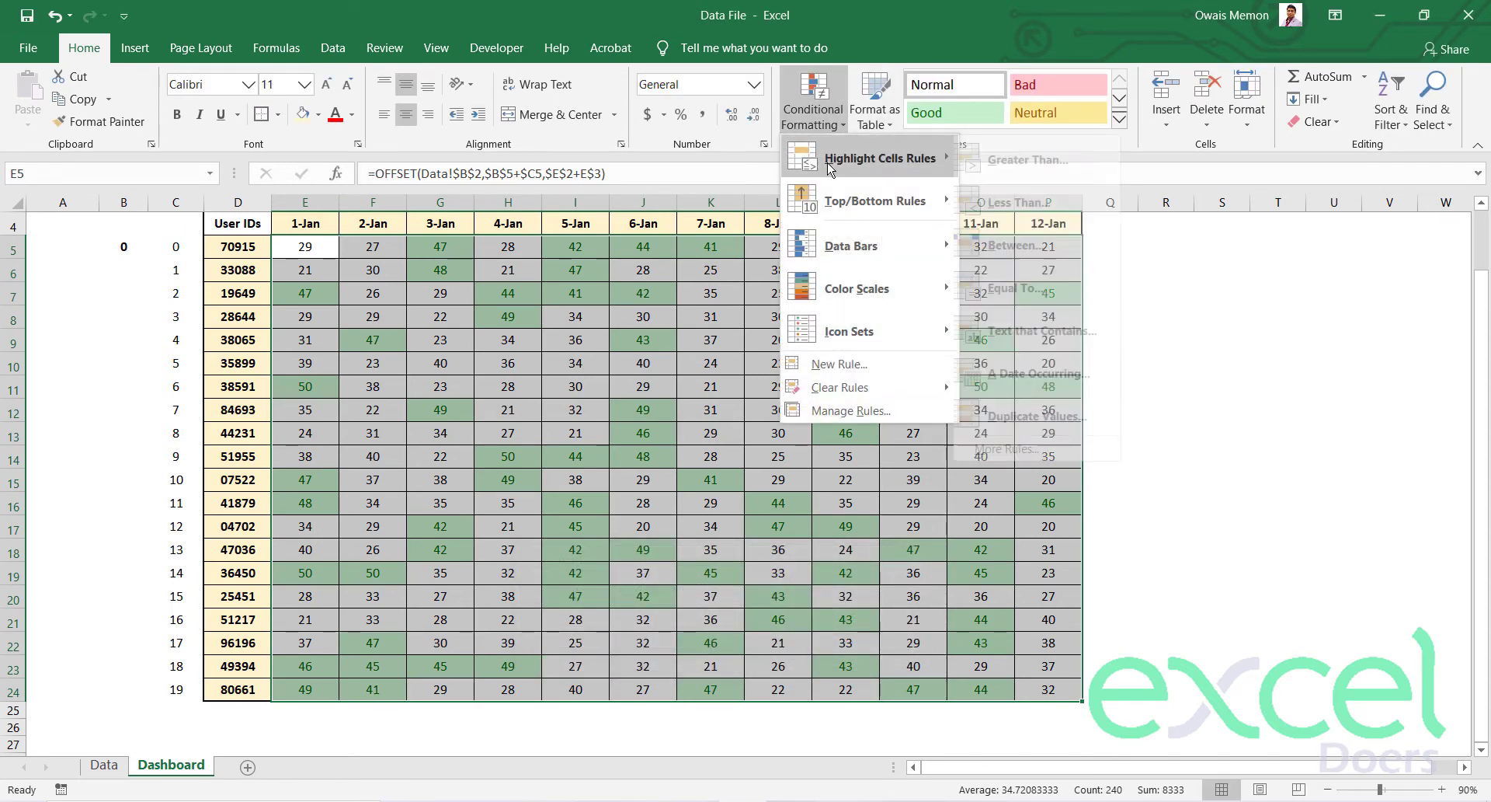
Add a Less Than 30 rule using Light Red Fill with Dark Red Text.
{"action": "left_click", "coordinate": [1064, 198]}
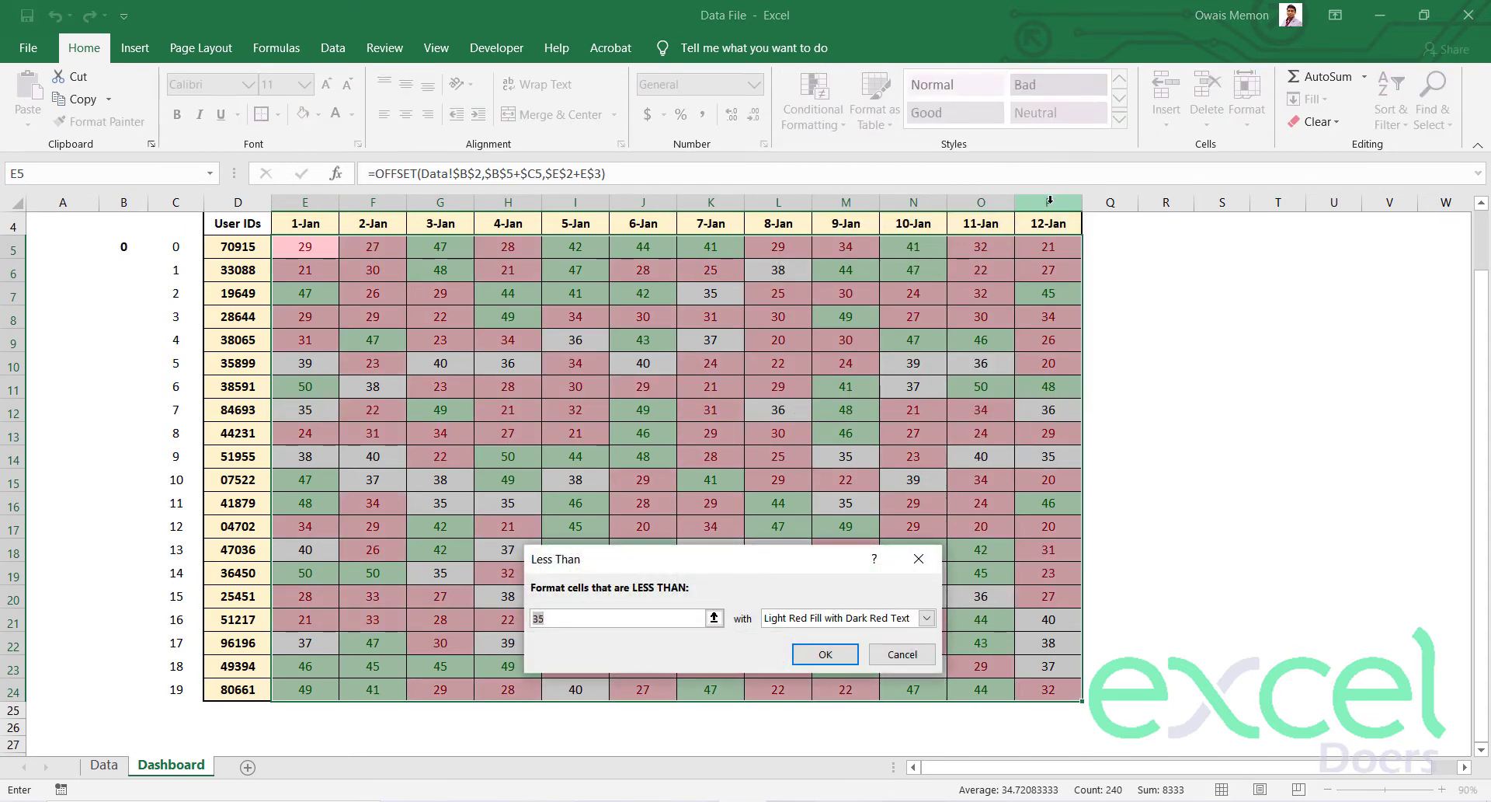
{"action": "type", "text": "20"}
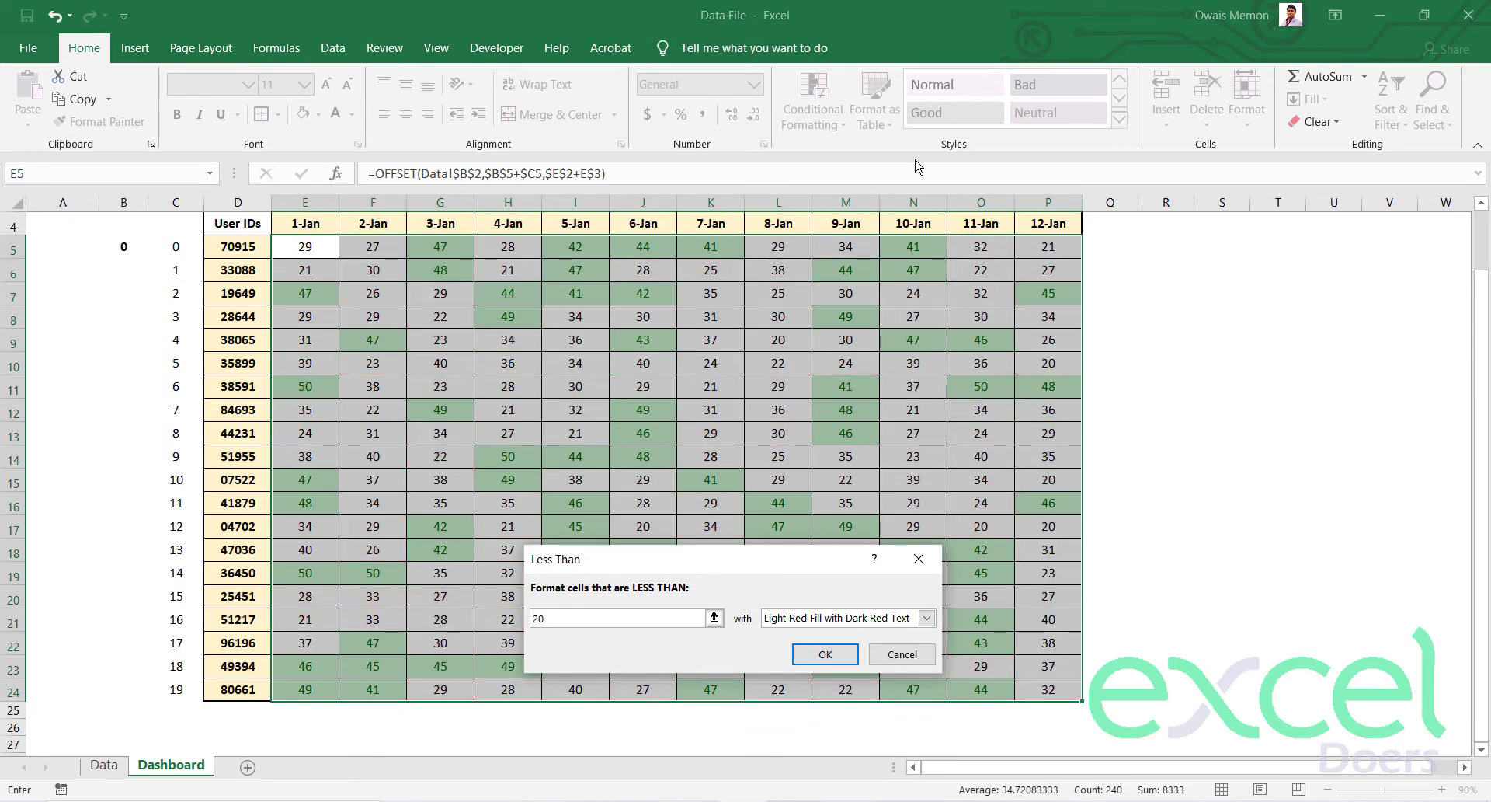
{"action": "double_click", "coordinate": [548, 617]}
{"action": "type", "text": "30"}
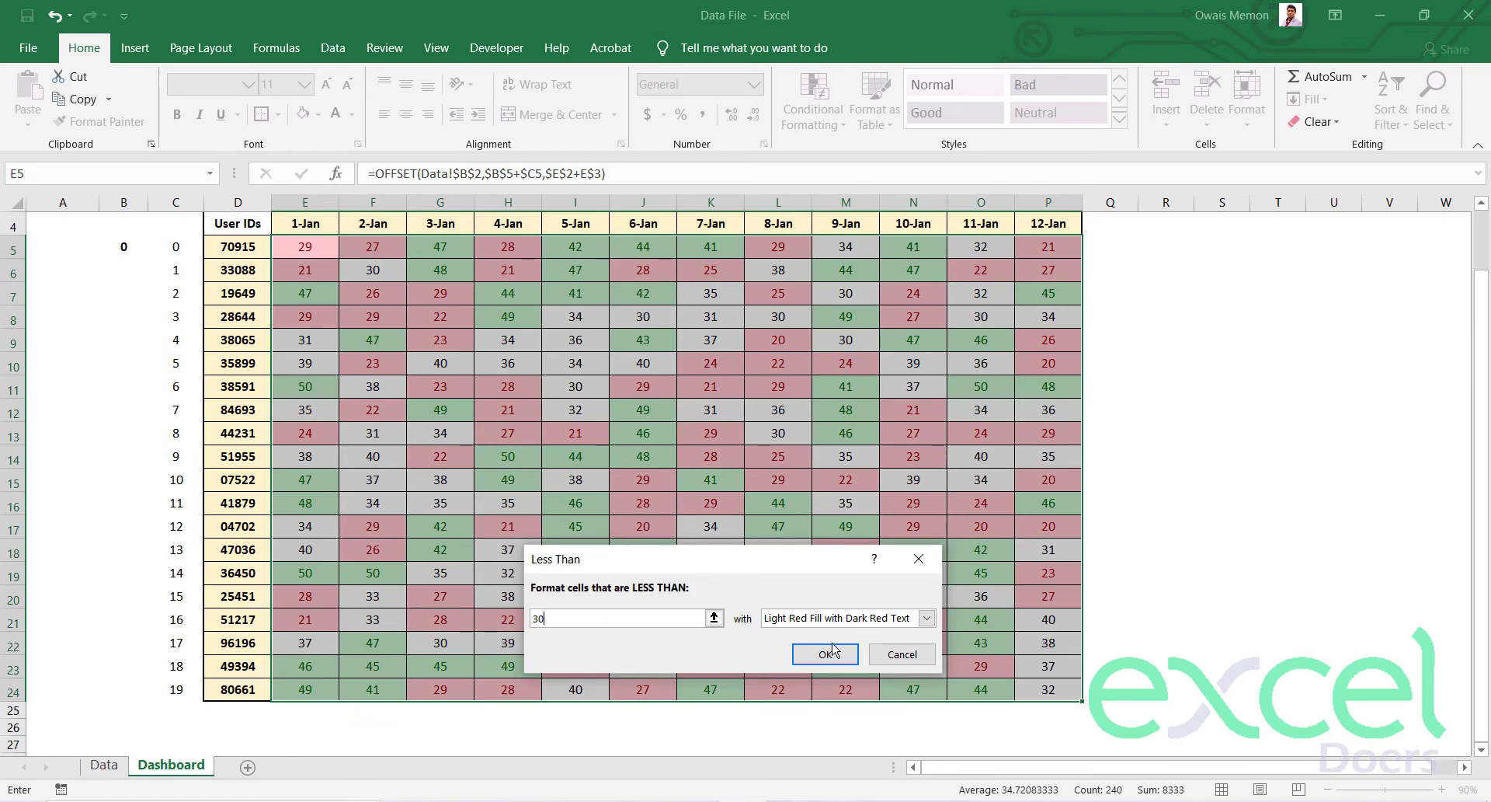
{"action": "left_click", "coordinate": [824, 656]}
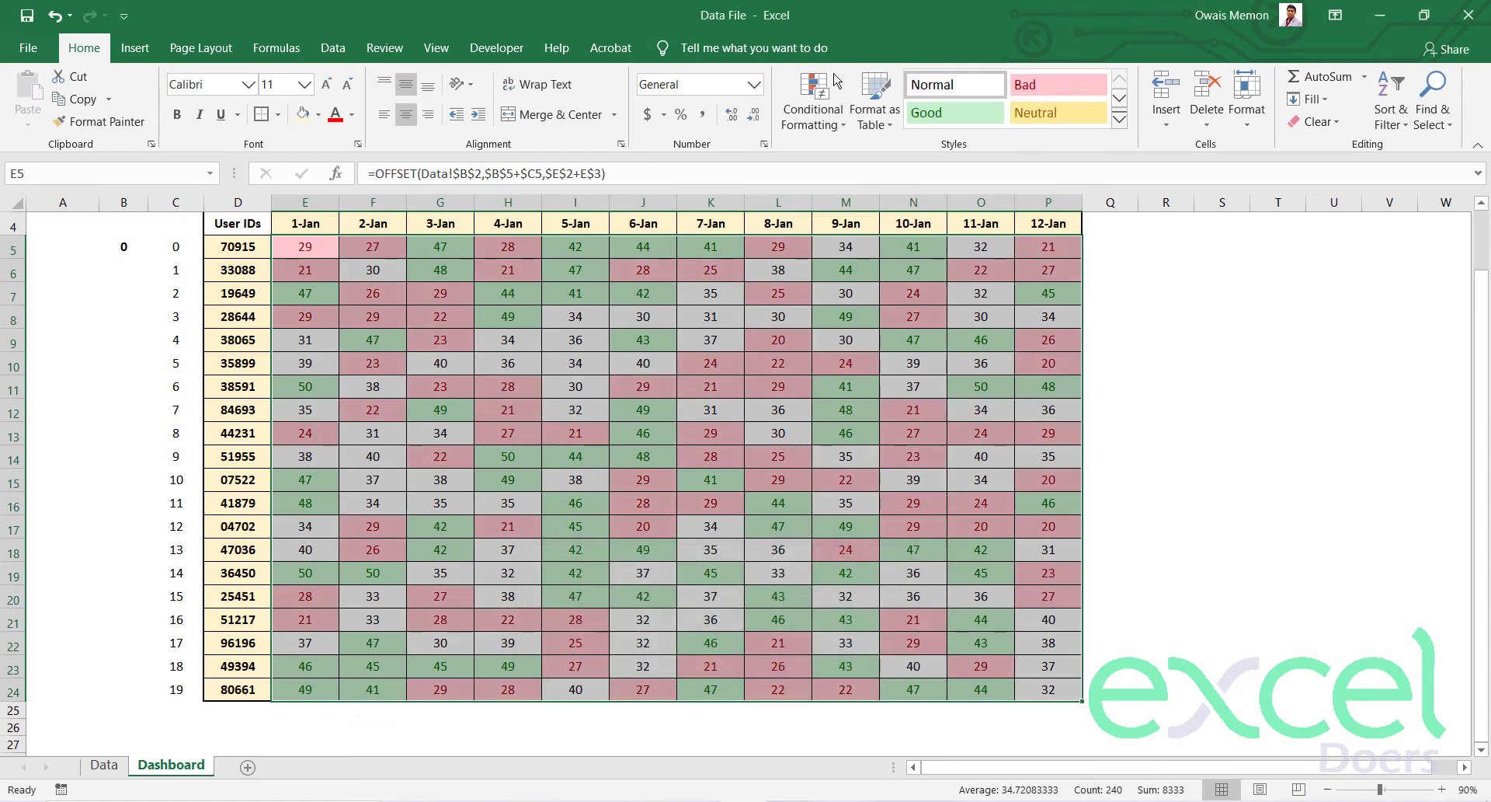
{"action": "left_click", "coordinate": [814, 101]}
{"action": "mouse_move", "coordinate": [924, 163]}
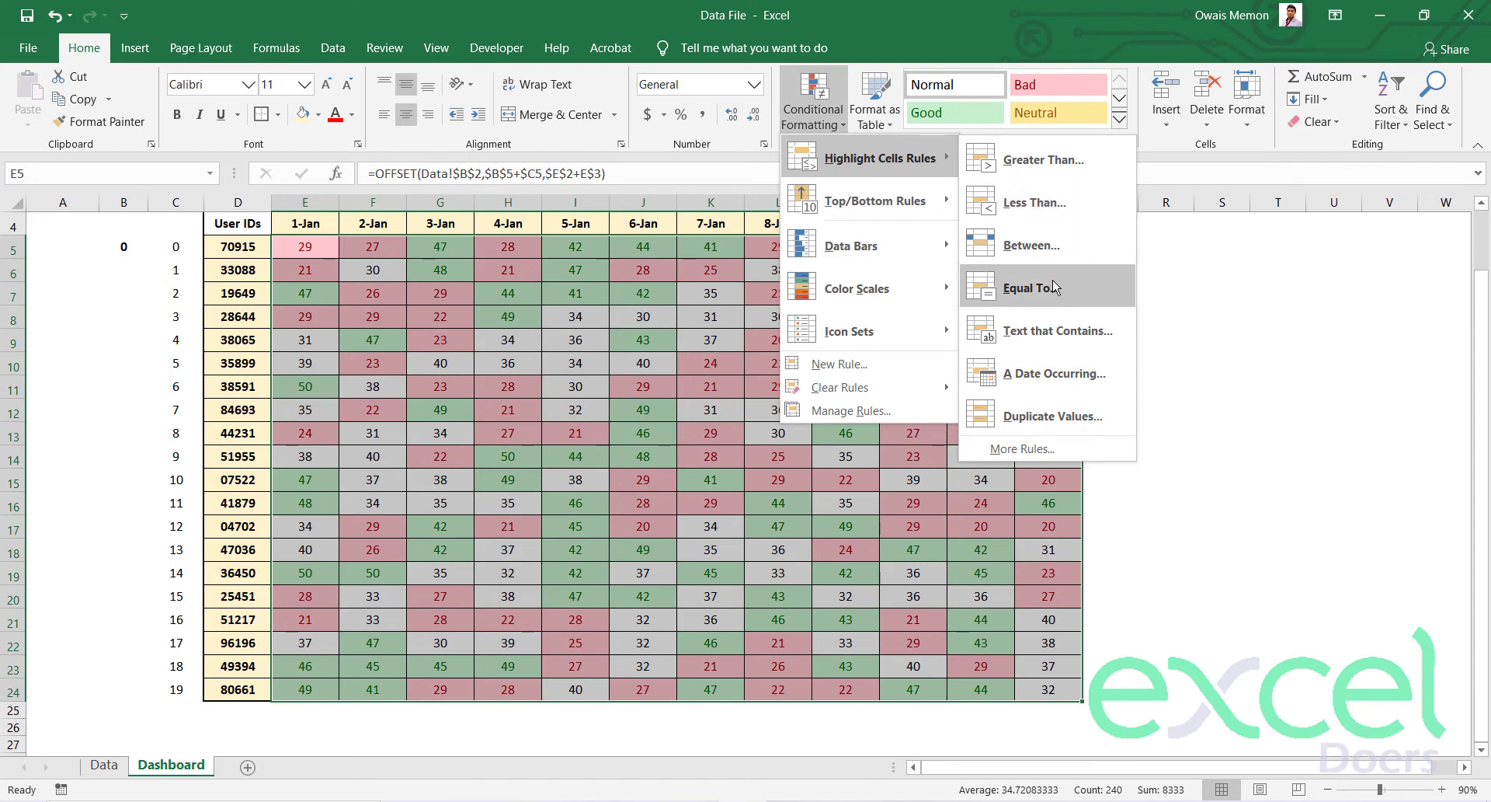
Add a Between 30 and 40 rule with Yellow Fill and Dark Yellow Text, then review the grid.
{"action": "left_click", "coordinate": [1032, 245]}
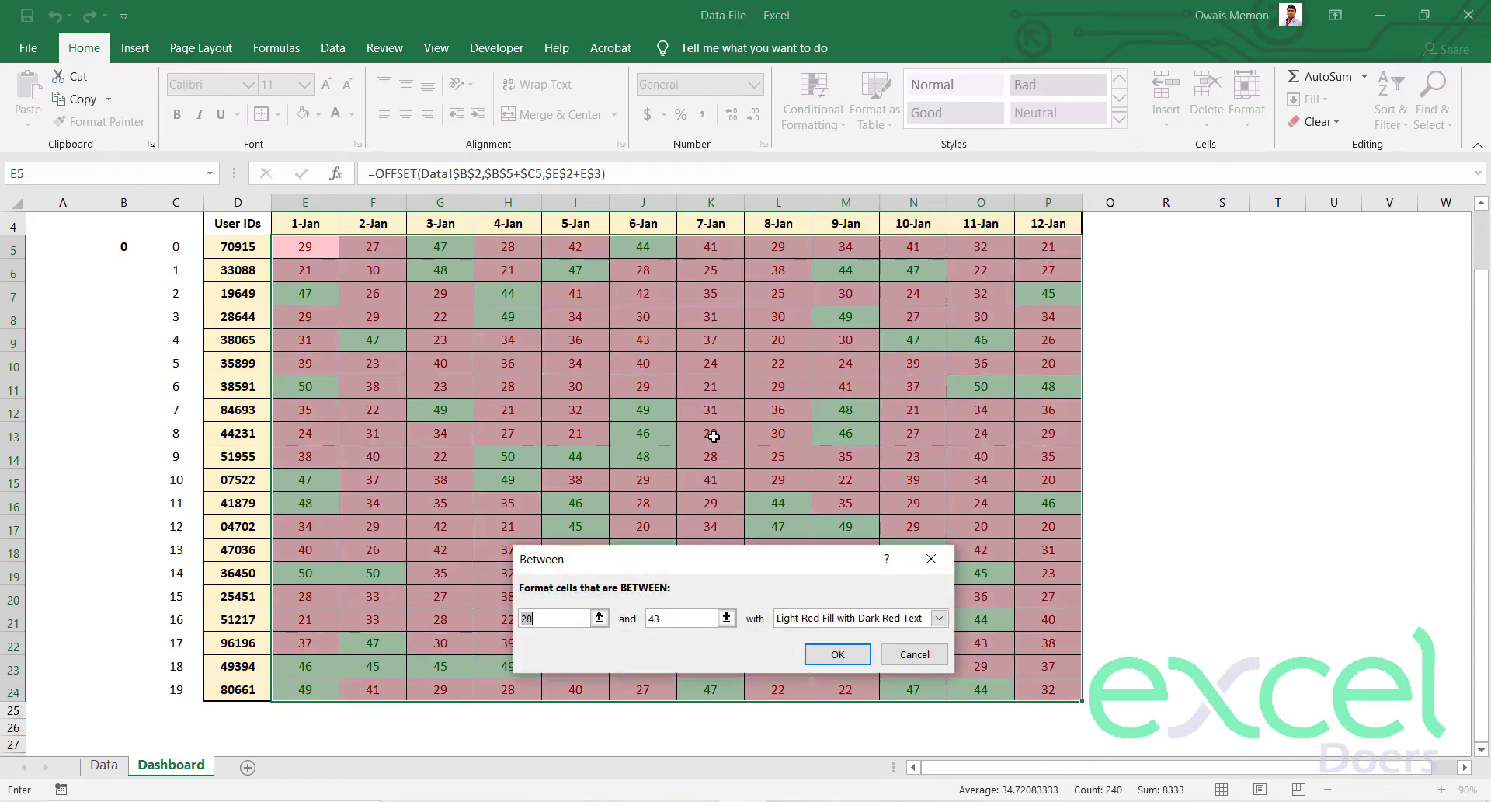
{"action": "type", "text": "30"}
{"action": "double_click", "coordinate": [667, 618]}
{"action": "type", "text": "40"}
{"action": "left_click", "coordinate": [864, 618]}
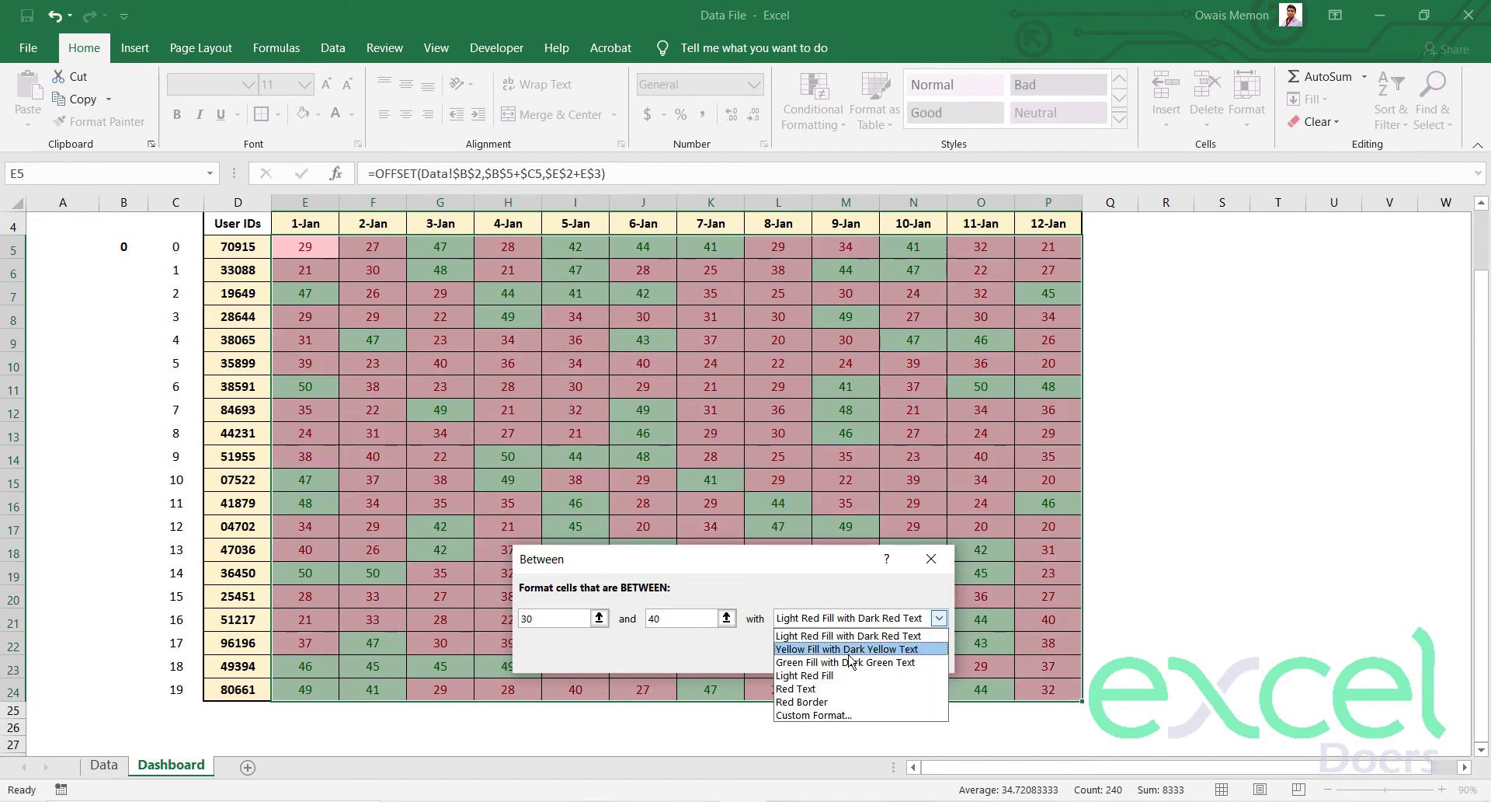
{"action": "left_click", "coordinate": [842, 649]}
{"action": "left_click", "coordinate": [847, 657]}
{"action": "left_click", "coordinate": [1119, 429]}
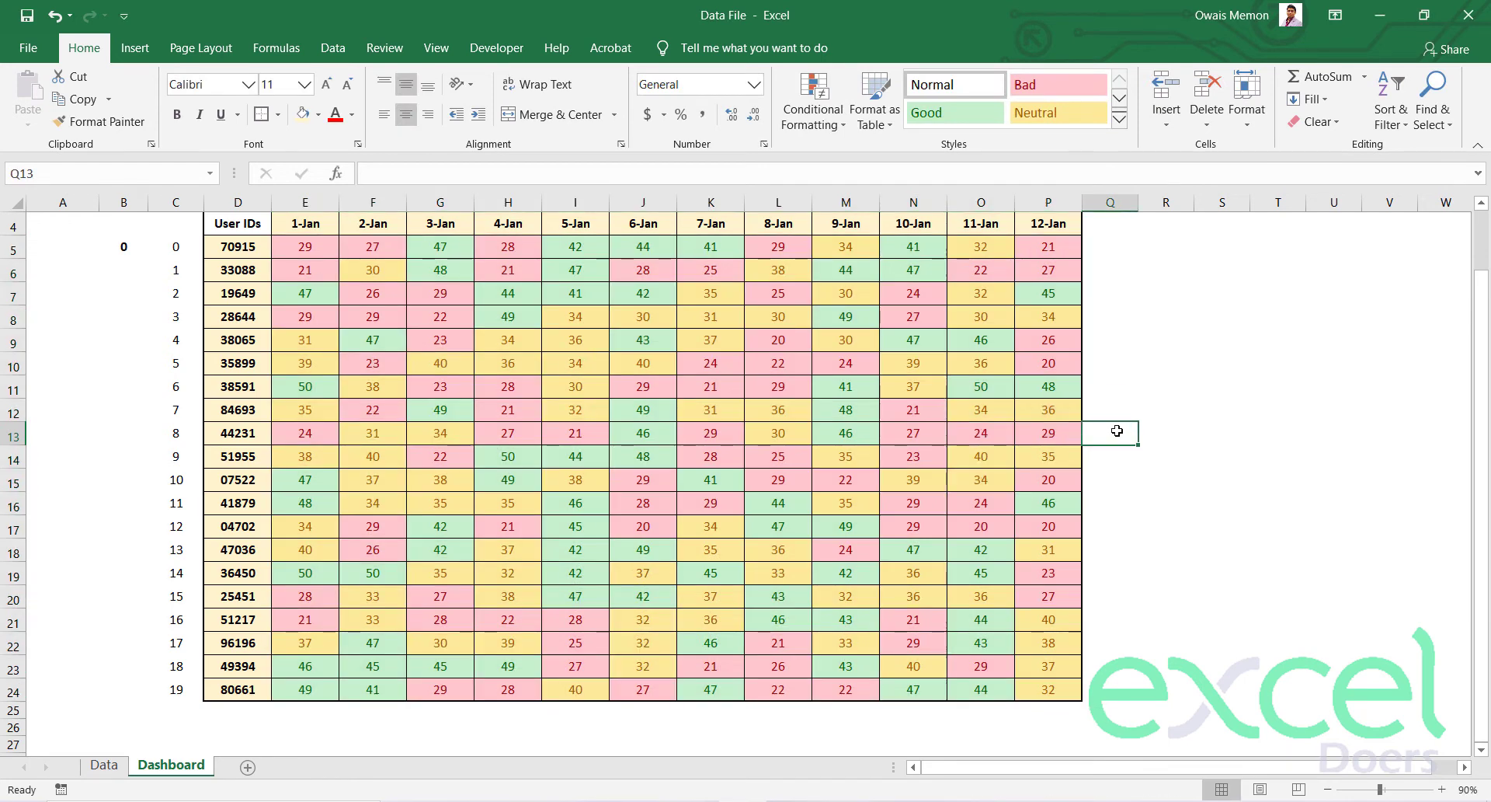
{"action": "scroll", "coordinate": [834, 388], "scroll_direction": "up", "scroll_amount": 1}
{"action": "scroll", "coordinate": [835, 388], "scroll_direction": "down", "scroll_amount": 1}
{"action": "scroll", "coordinate": [369, 384], "scroll_direction": "up", "scroll_amount": 1}
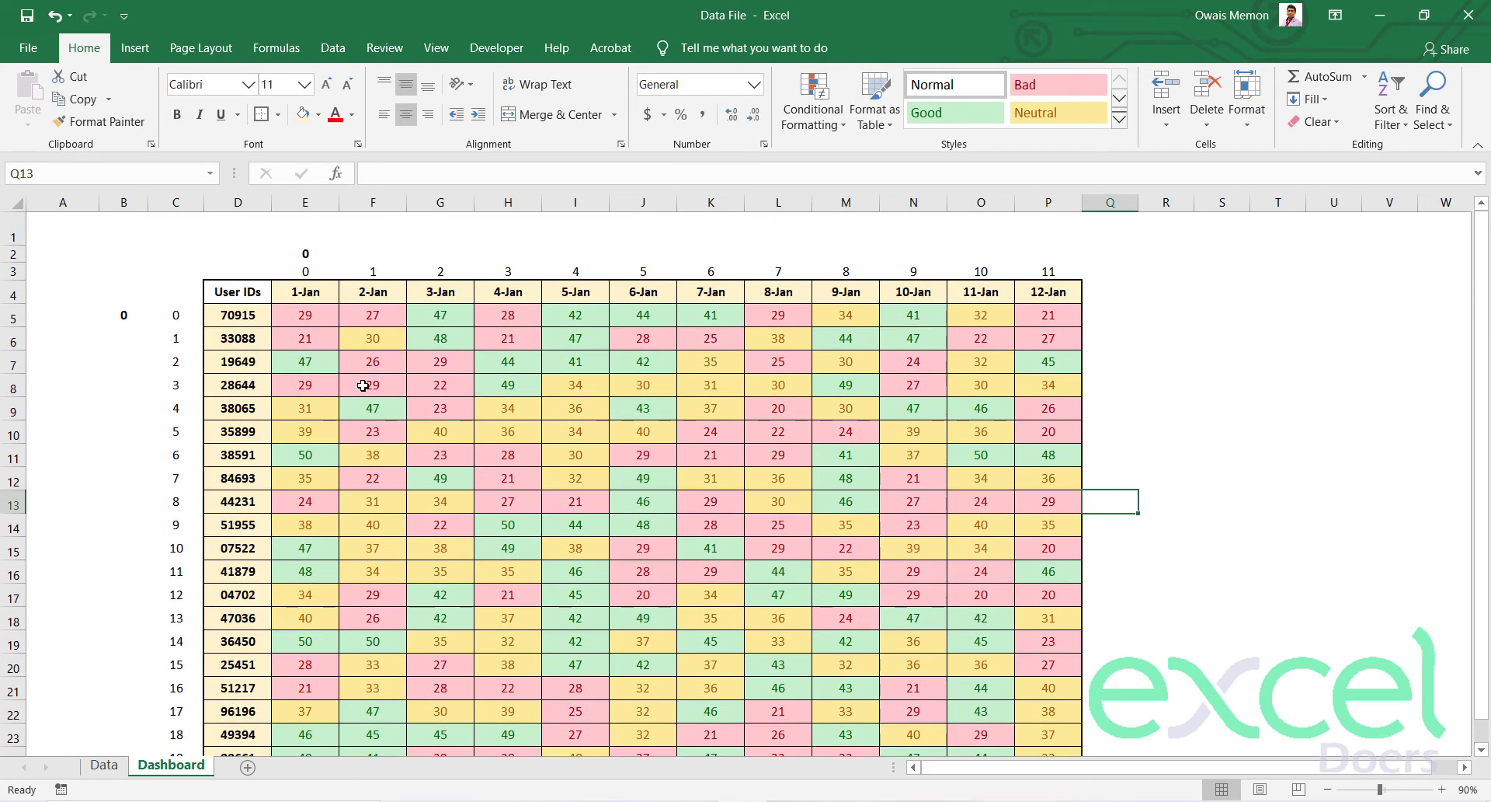
{"action": "scroll", "coordinate": [368, 373], "scroll_direction": "down", "scroll_amount": 1}
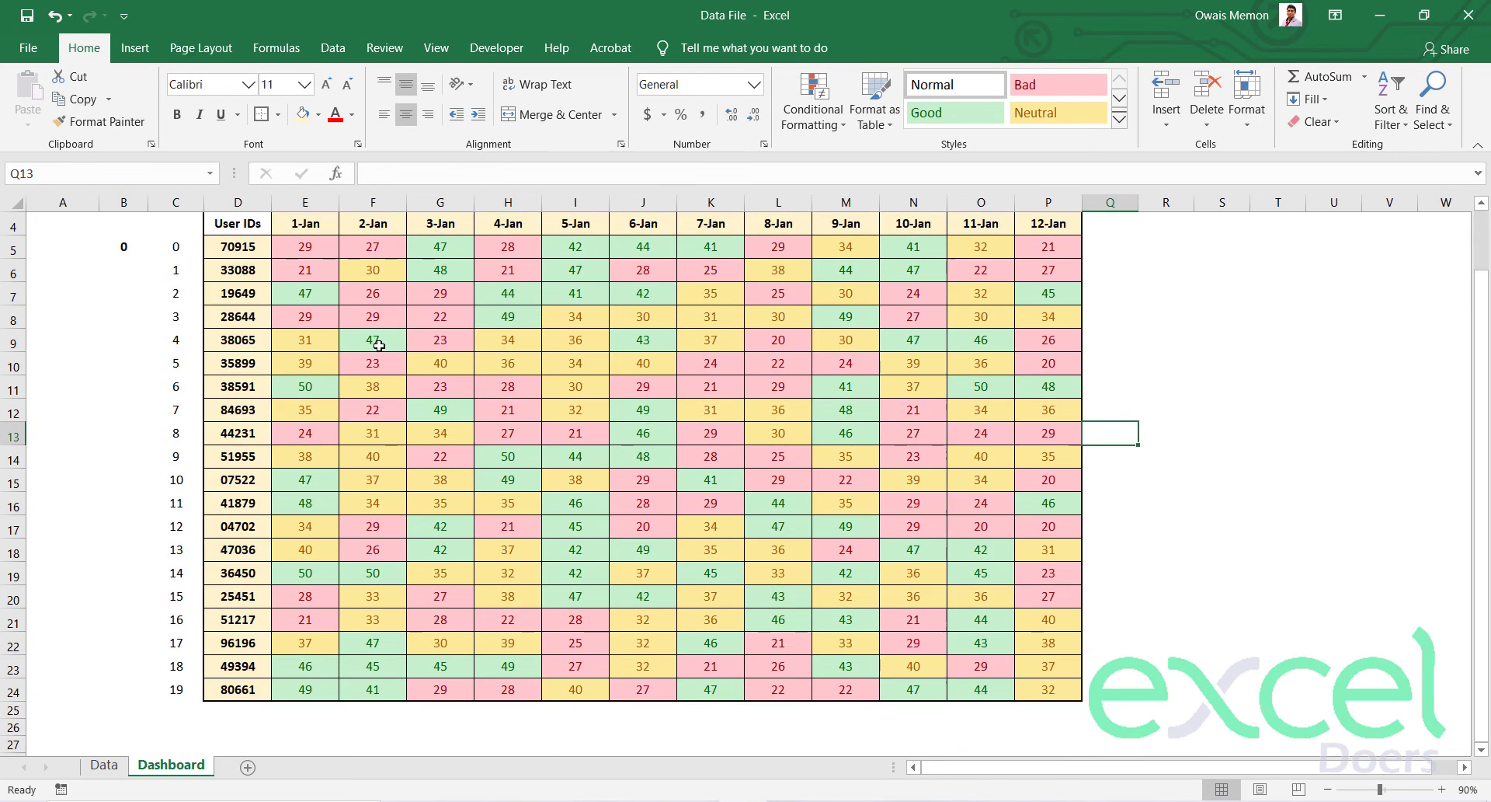
{"action": "scroll", "coordinate": [191, 251], "scroll_direction": "up", "scroll_amount": 1}
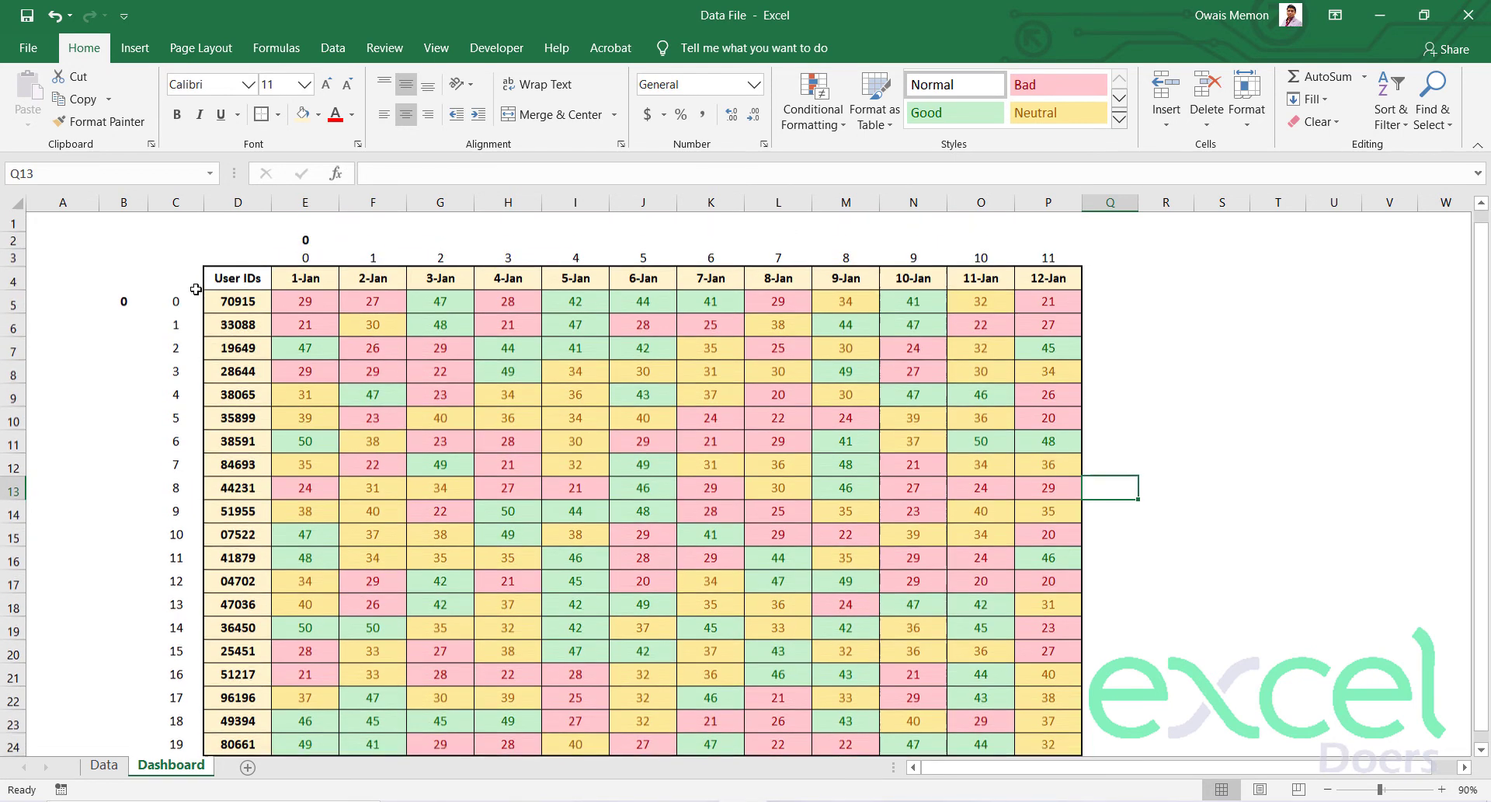
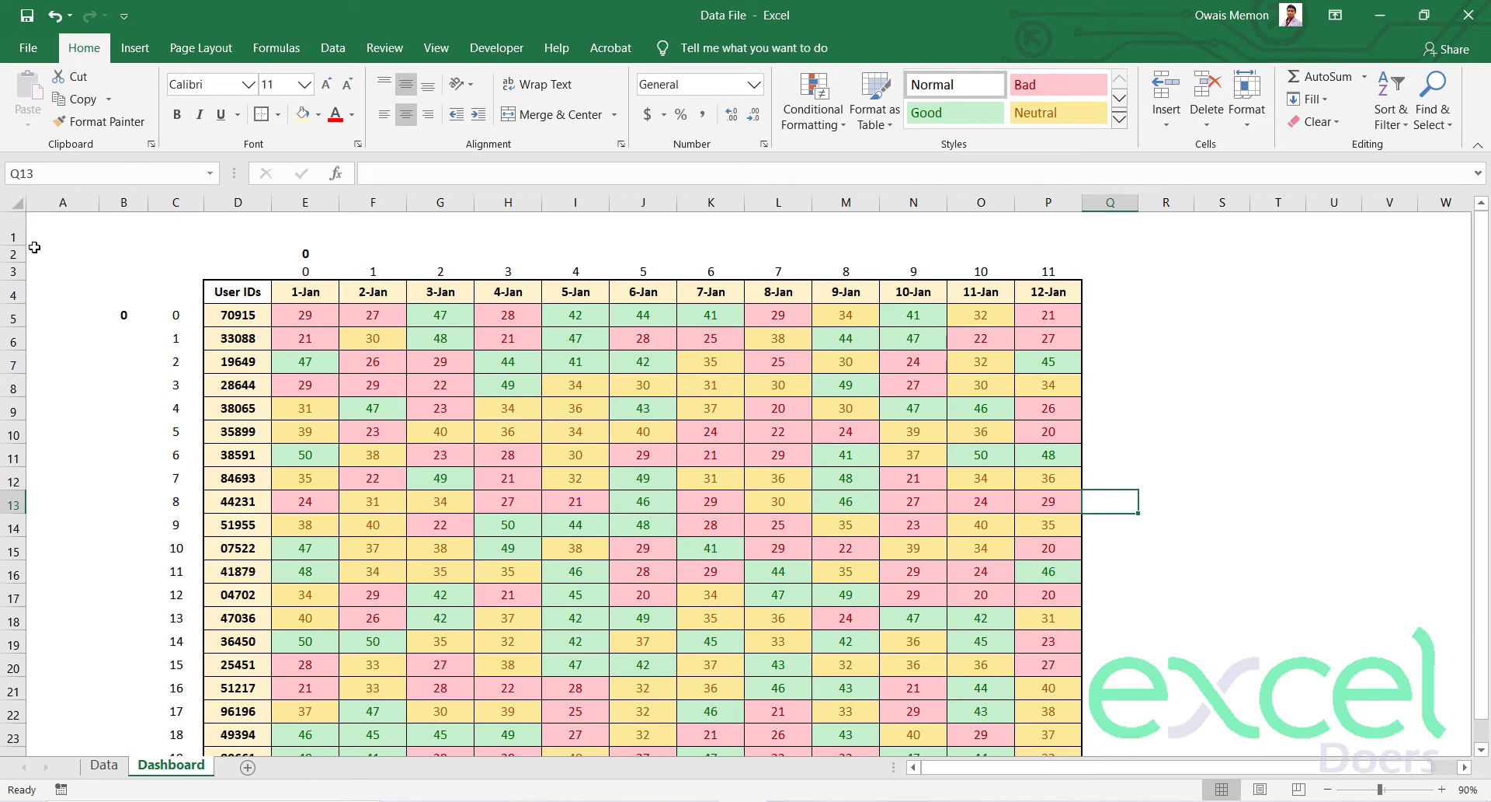
Tick Developer under File > Options > Customize Ribbon and confirm with OK.
{"action": "left_click", "coordinate": [148, 259]}
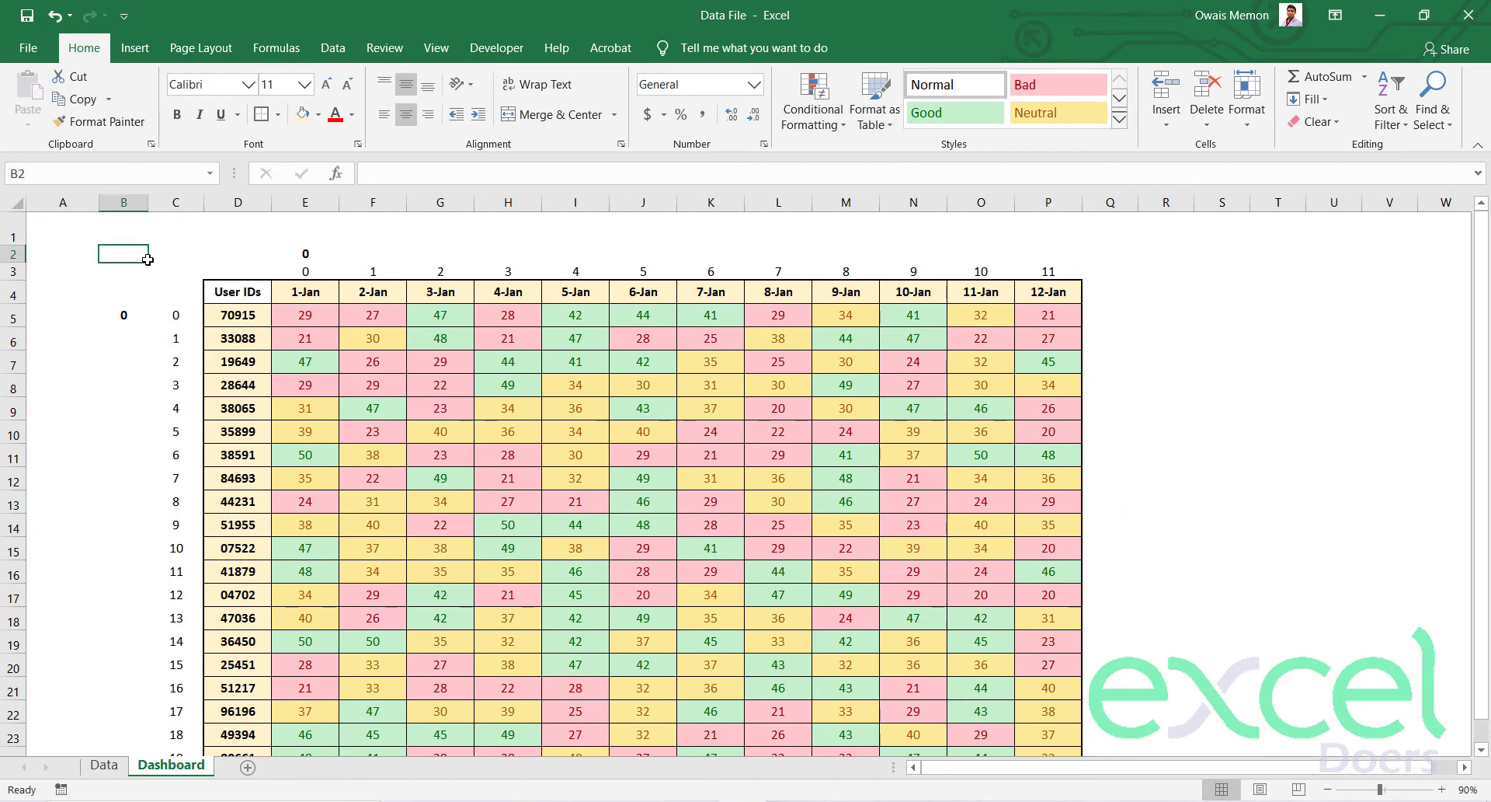
{"action": "left_click", "coordinate": [135, 48]}
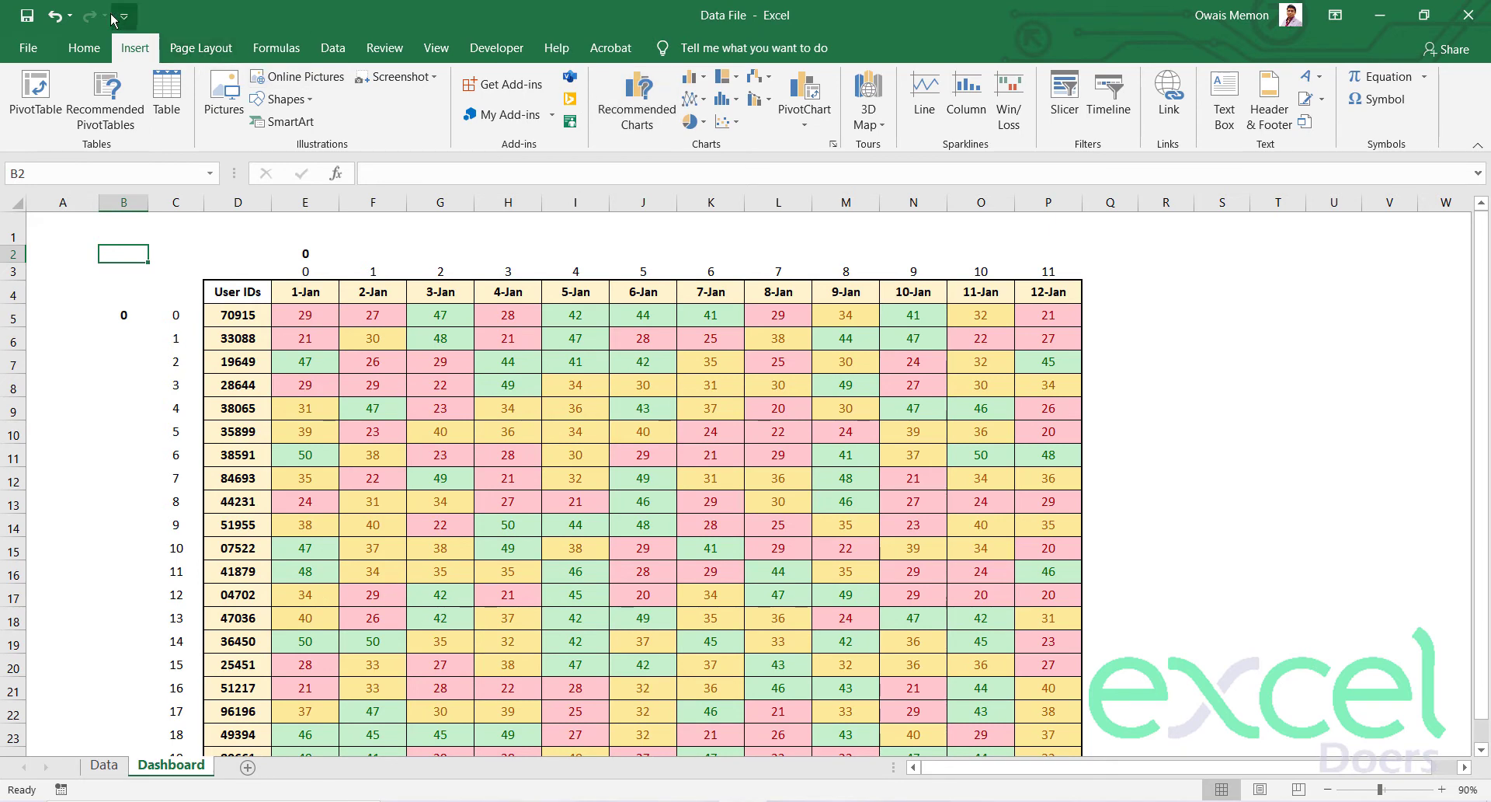
{"action": "left_click", "coordinate": [527, 51]}
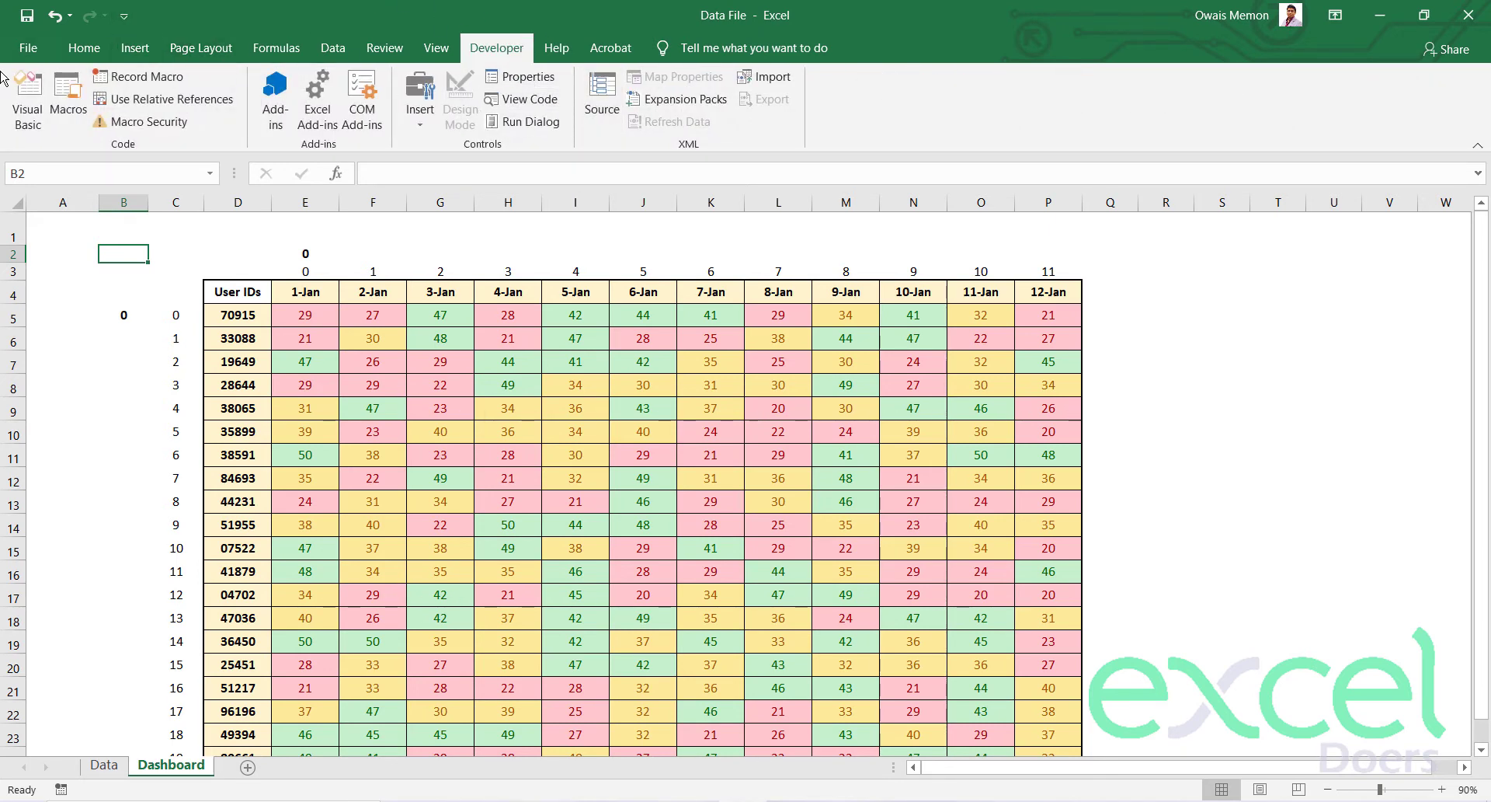
{"action": "left_click", "coordinate": [44, 48]}
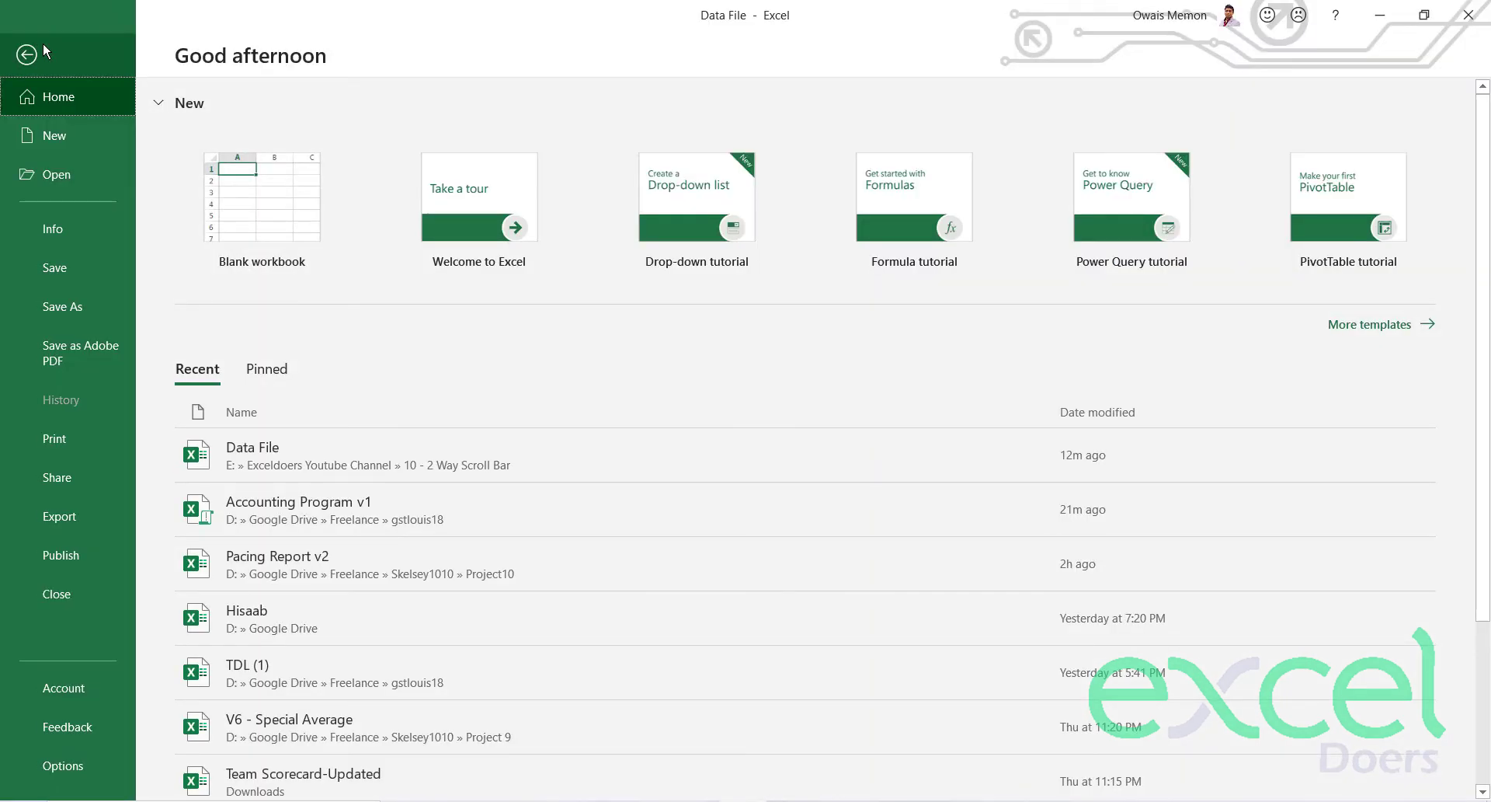
{"action": "left_click", "coordinate": [26, 55]}
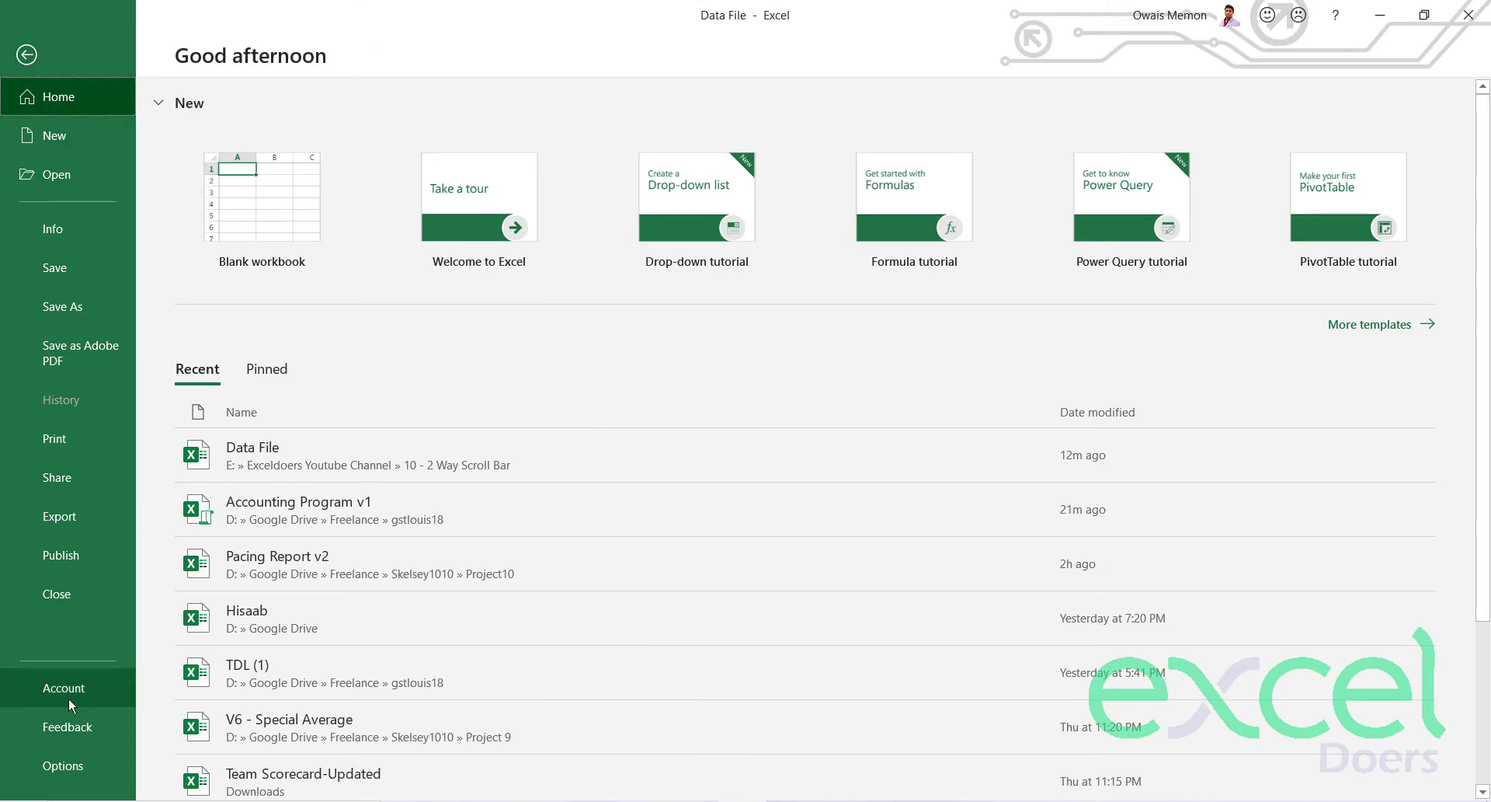
{"action": "left_click", "coordinate": [66, 765]}
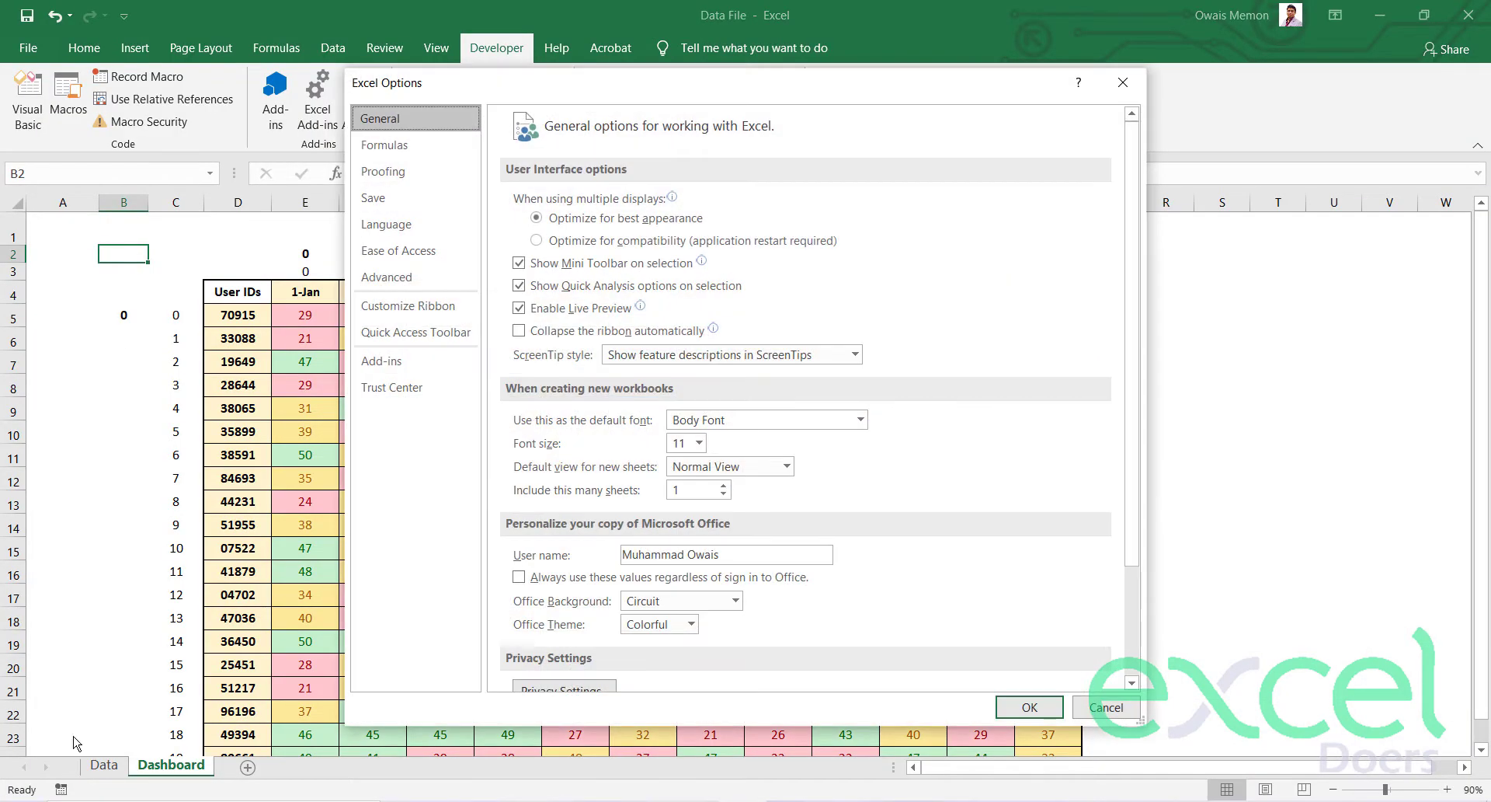
{"action": "left_click", "coordinate": [382, 307]}
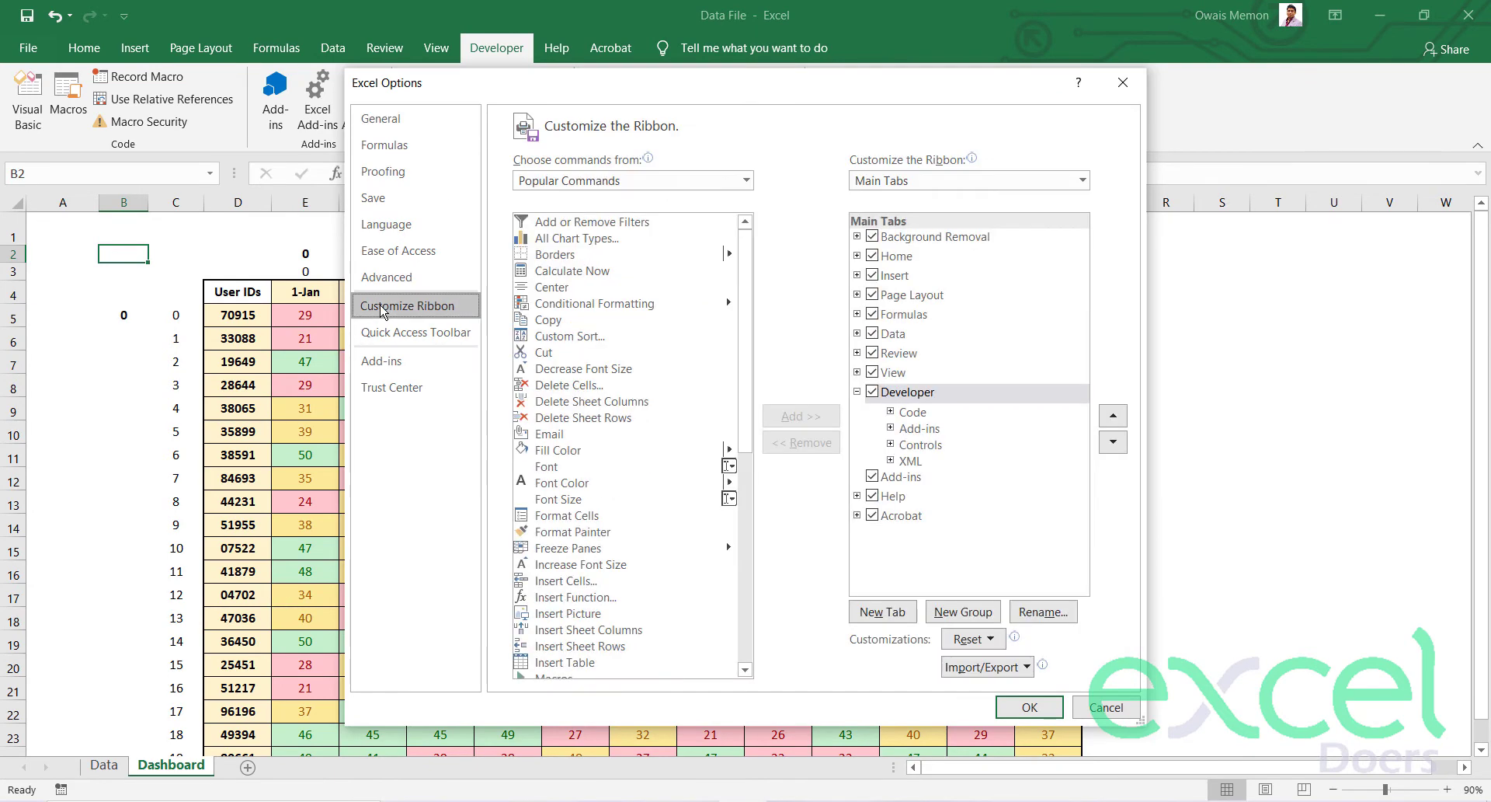
{"action": "left_click", "coordinate": [872, 393]}
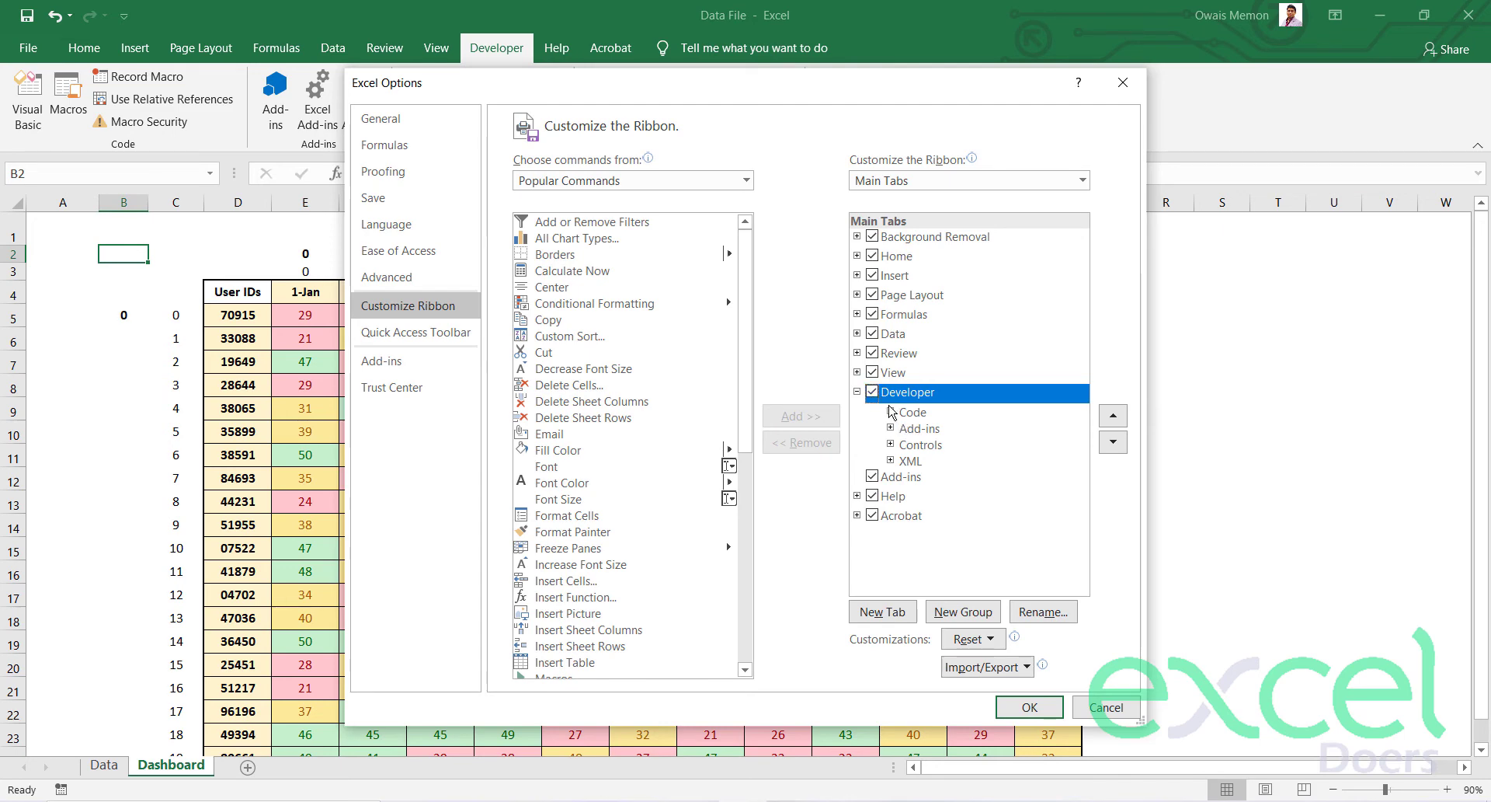
{"action": "left_click", "coordinate": [1021, 707]}
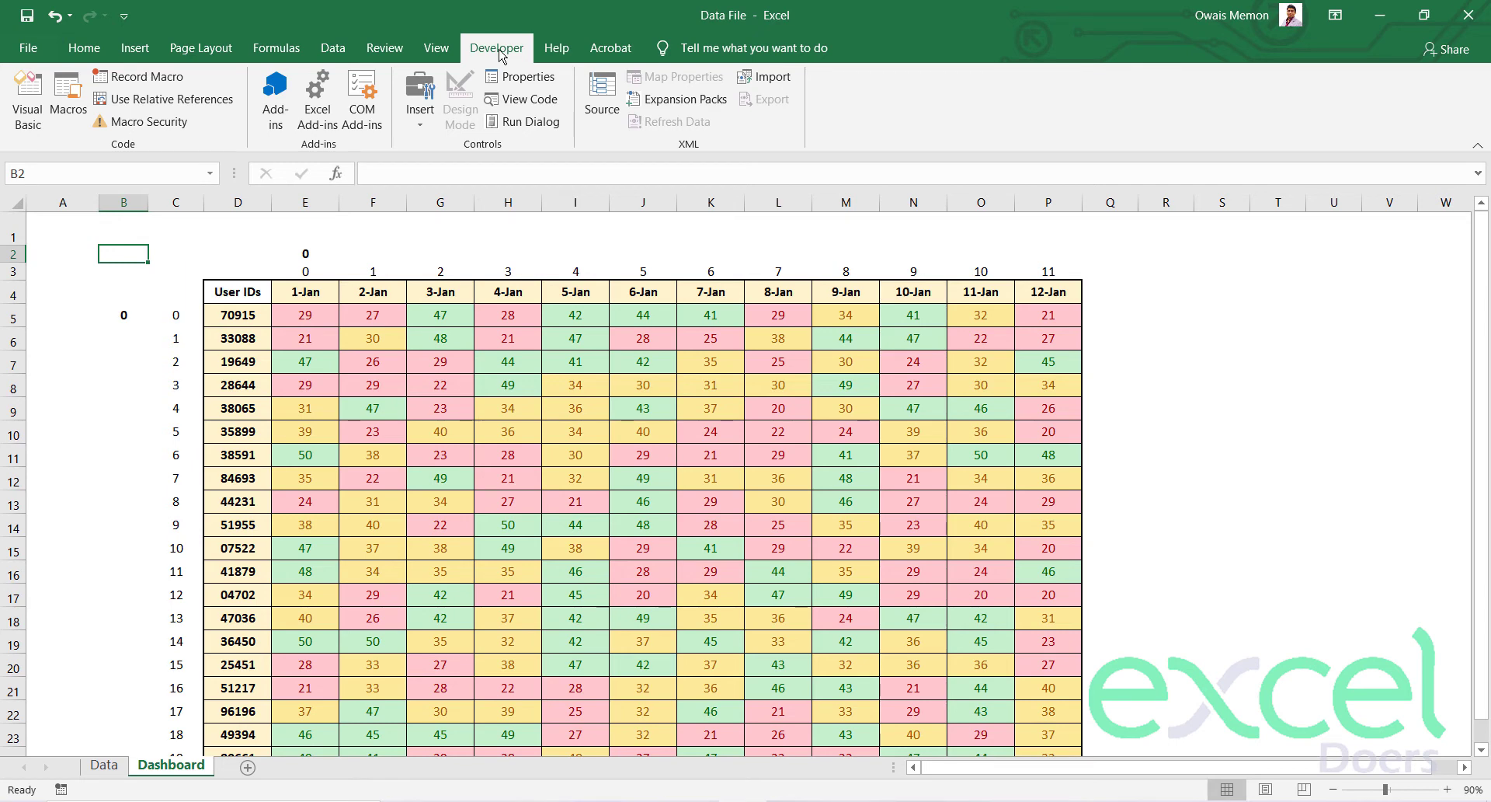
Draw a form-control scroll bar across D1:P1 and make row 2 taller to fit it.
{"action": "left_click", "coordinate": [412, 129]}
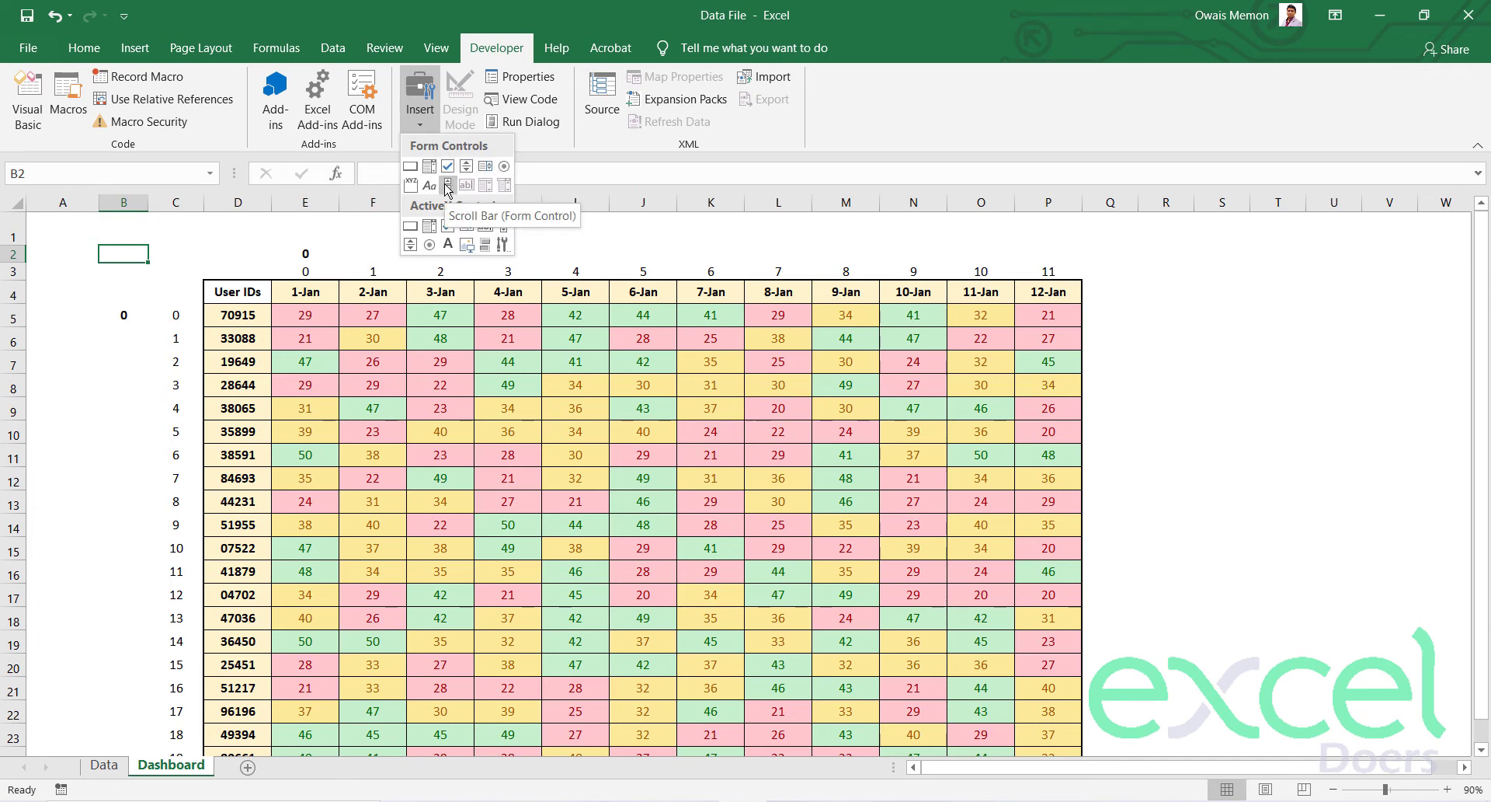
{"action": "left_click", "coordinate": [447, 186]}
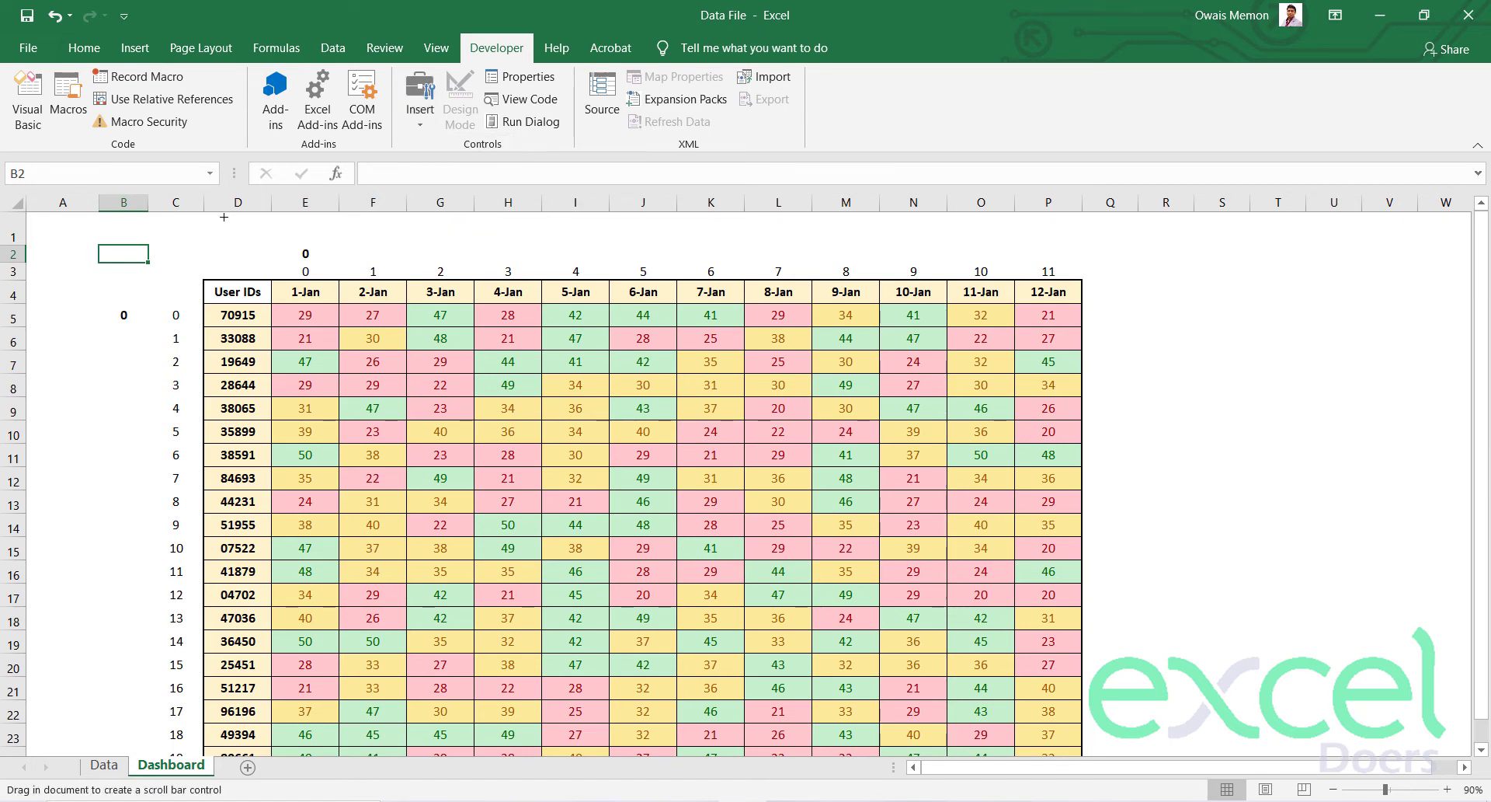
{"action": "left_click_drag", "start_coordinate": [223, 217], "coordinate": [1079, 245]}
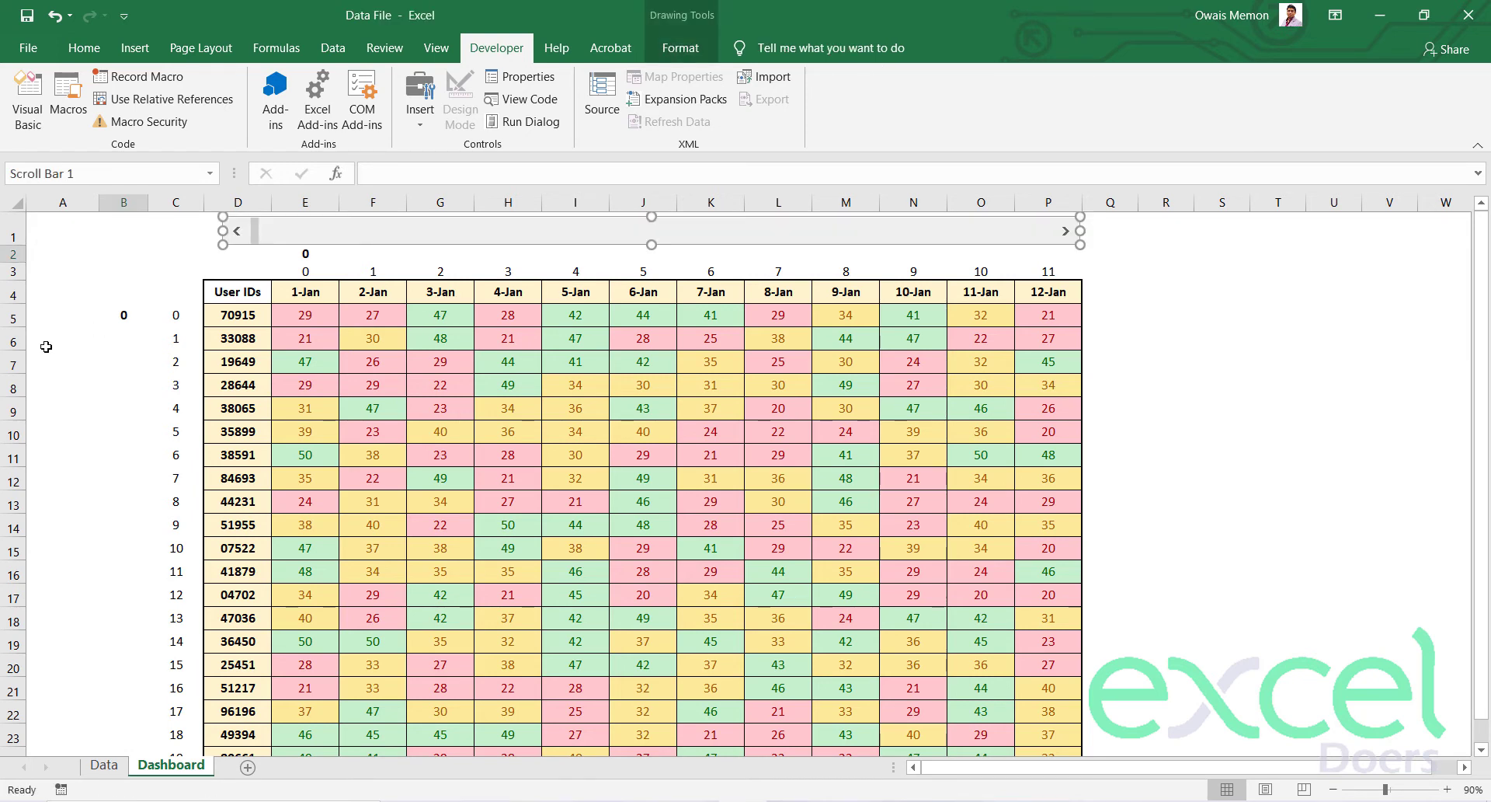
{"action": "left_click", "coordinate": [46, 384]}
{"action": "left_click_drag", "start_coordinate": [16, 246], "coordinate": [16, 252]}
{"action": "left_click", "coordinate": [83, 368]}
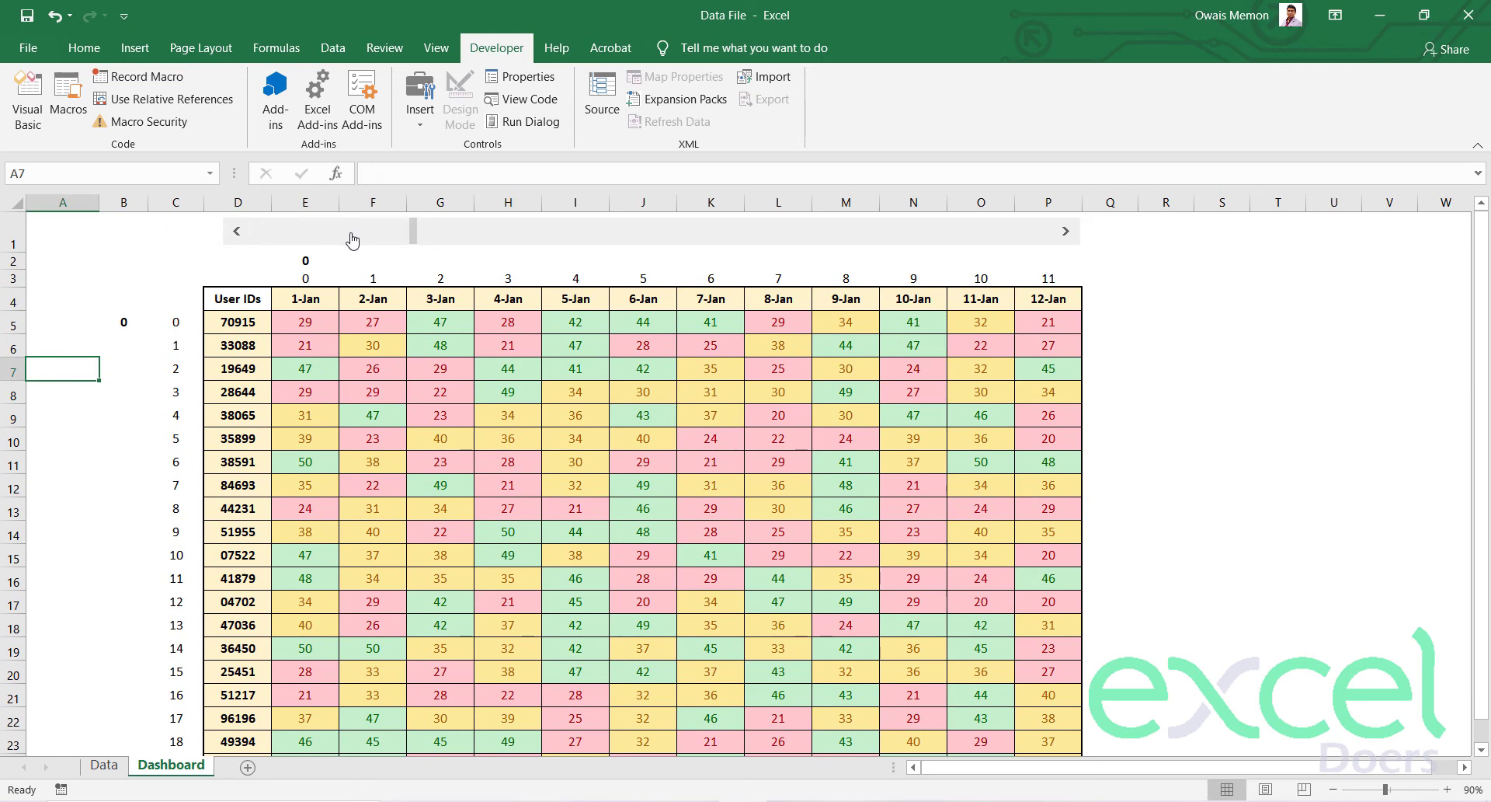
{"action": "left_click_drag", "start_coordinate": [409, 233], "coordinate": [249, 255]}
Draw a second, vertical form-control scroll bar down column A.
{"action": "left_click", "coordinate": [419, 107]}
{"action": "left_click", "coordinate": [448, 186]}
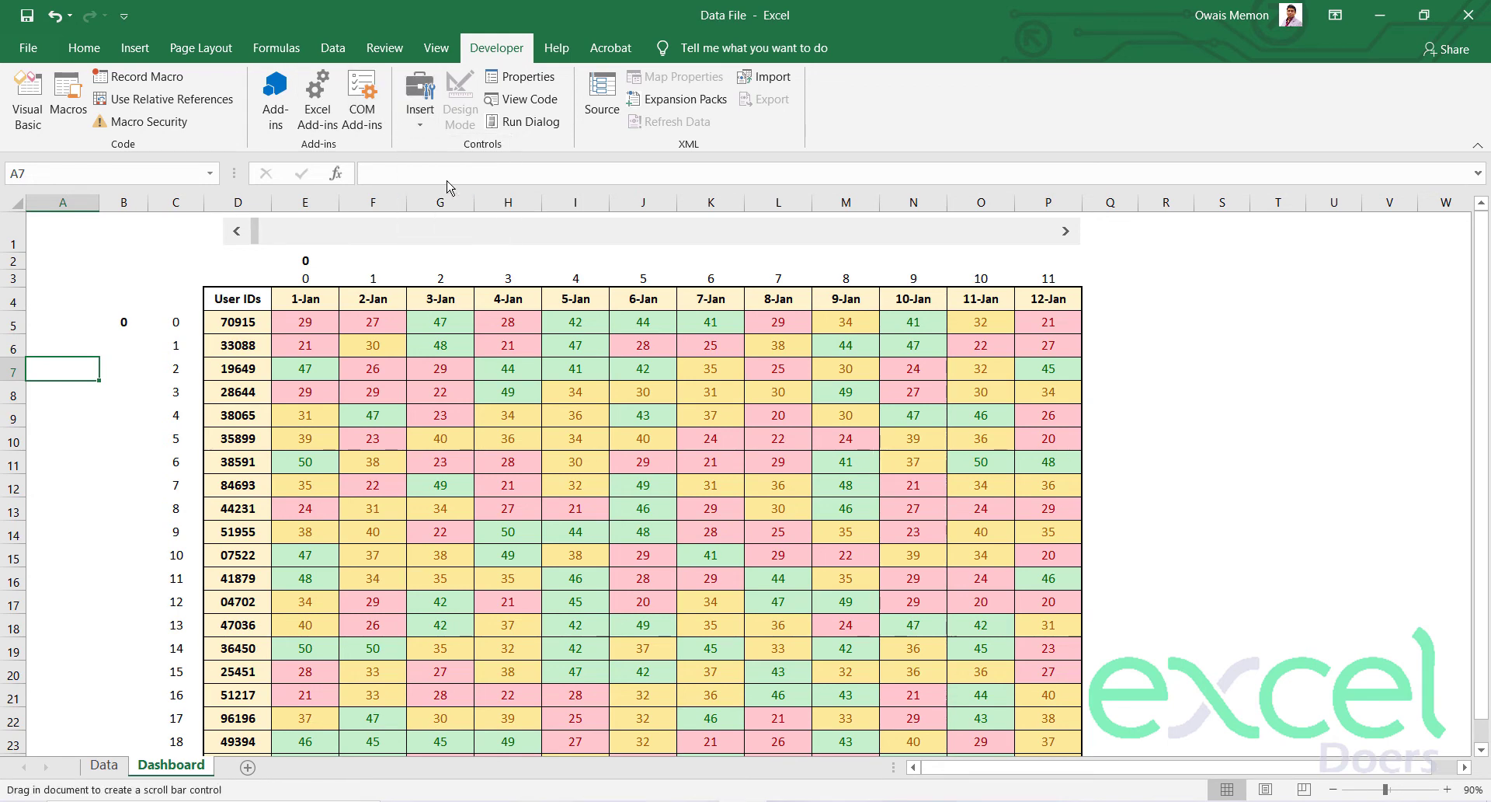
{"action": "mouse_move", "coordinate": [41, 313]}
{"action": "left_mouse_down"}
{"action": "mouse_move", "coordinate": [71, 271]}
{"action": "mouse_move", "coordinate": [76, 683]}
{"action": "left_mouse_up"}
{"action": "scroll", "coordinate": [136, 415], "scroll_direction": "up", "scroll_amount": 2}
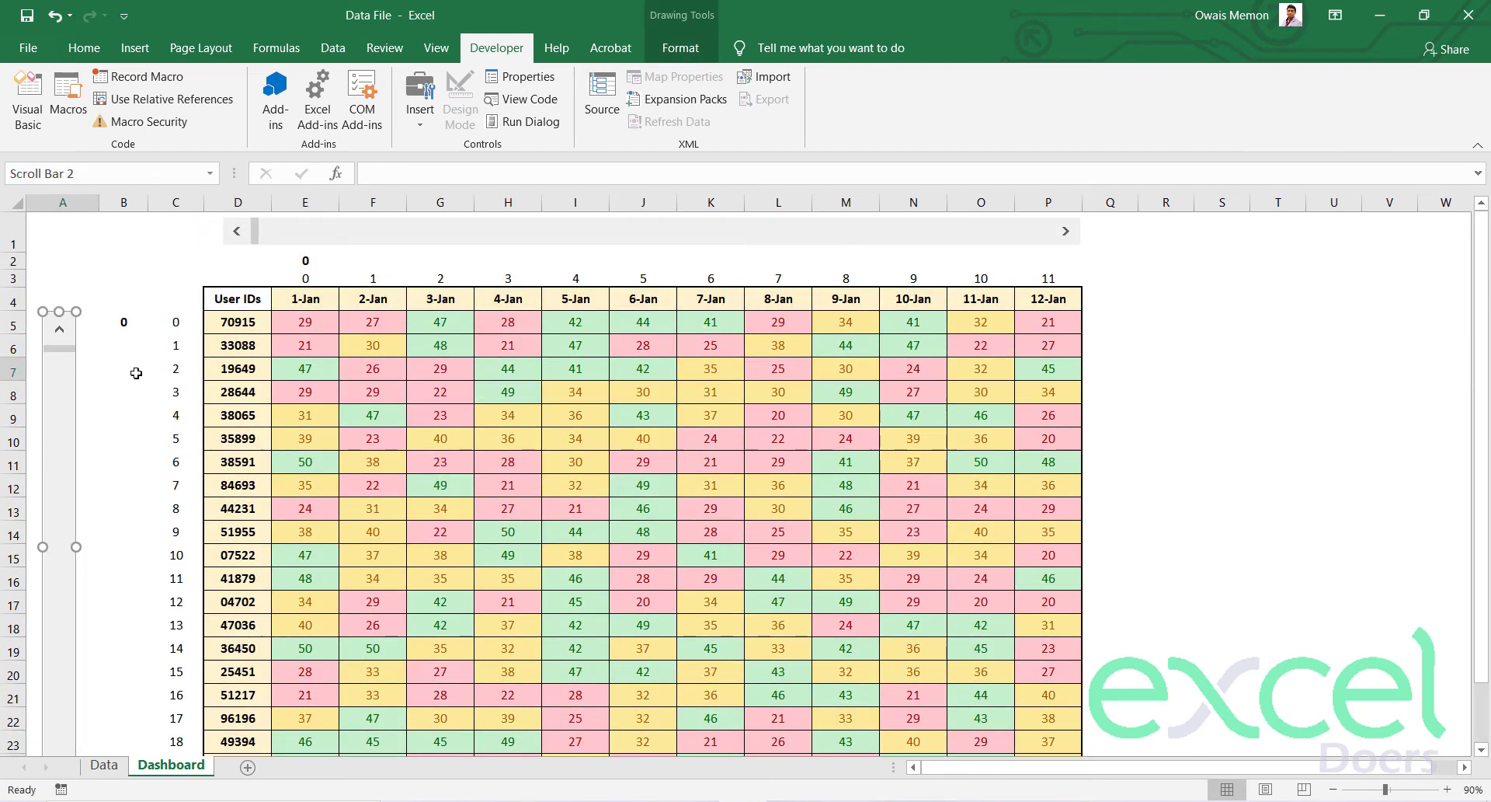
Enter 22, then 2, as the column offset in E2, and check E5's OFFSET formula.
{"action": "left_click", "coordinate": [165, 247]}
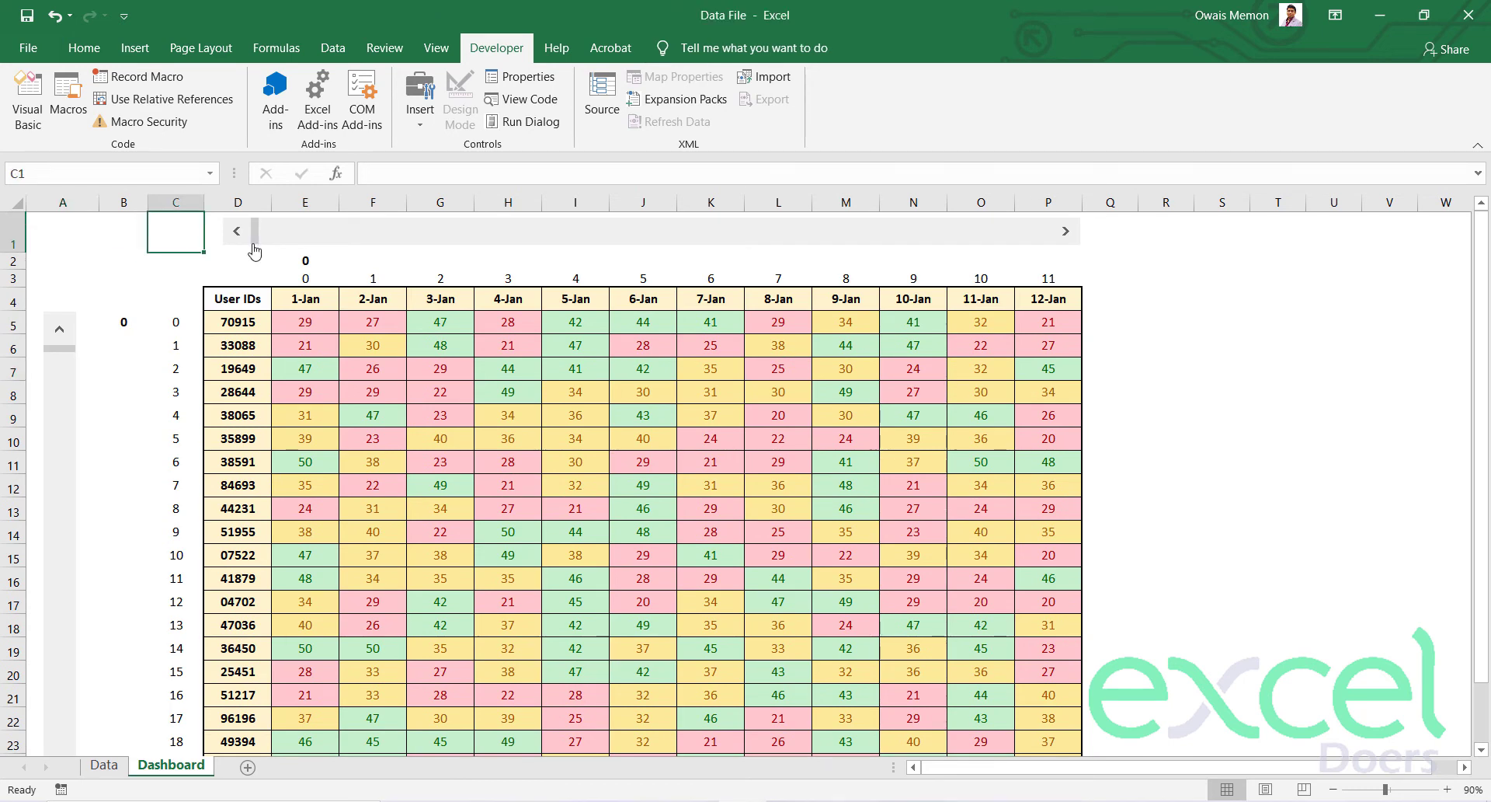
{"action": "left_click", "coordinate": [319, 257]}
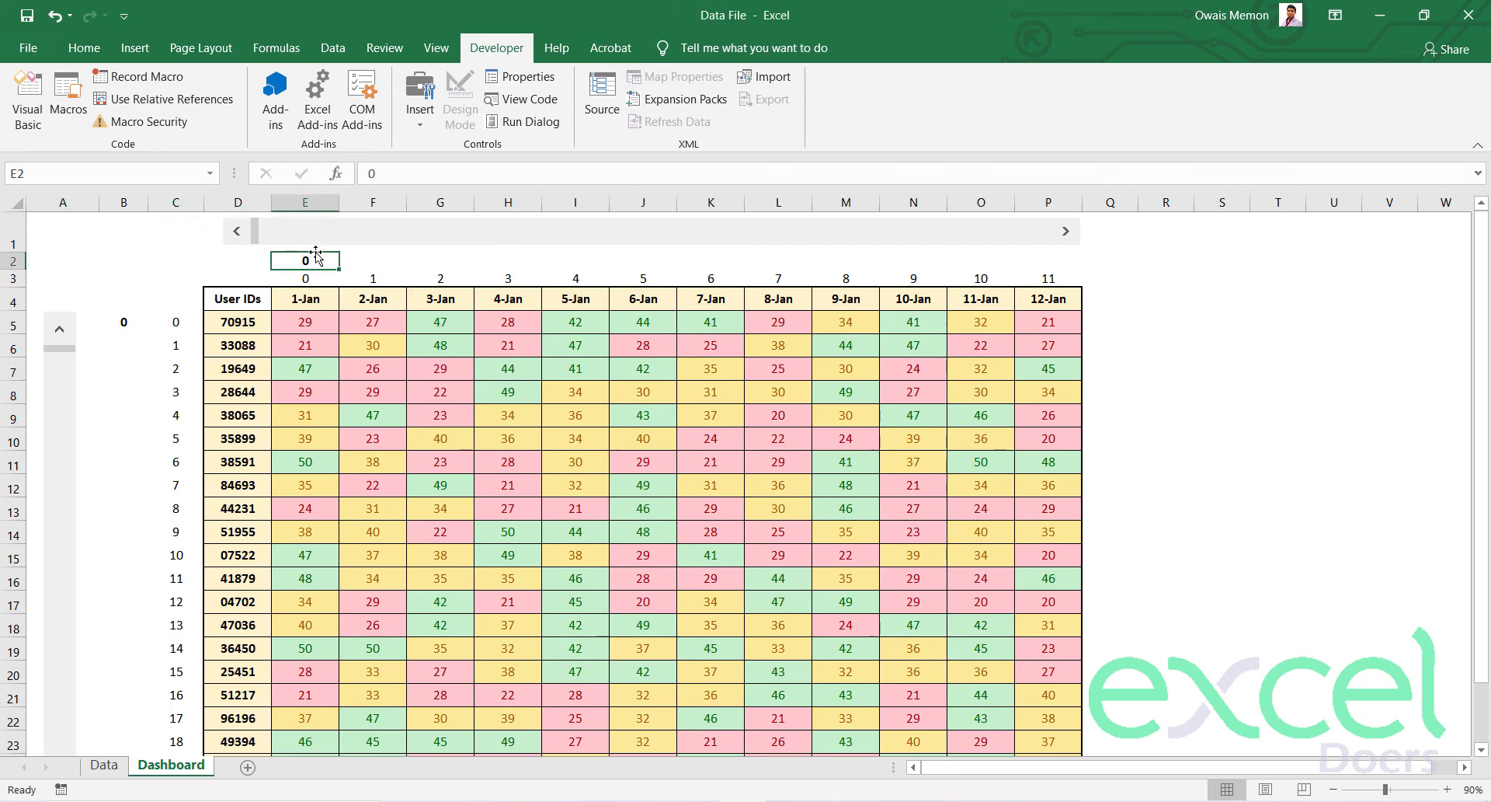
{"action": "type", "text": "22"}
{"action": "key", "text": "Return"}
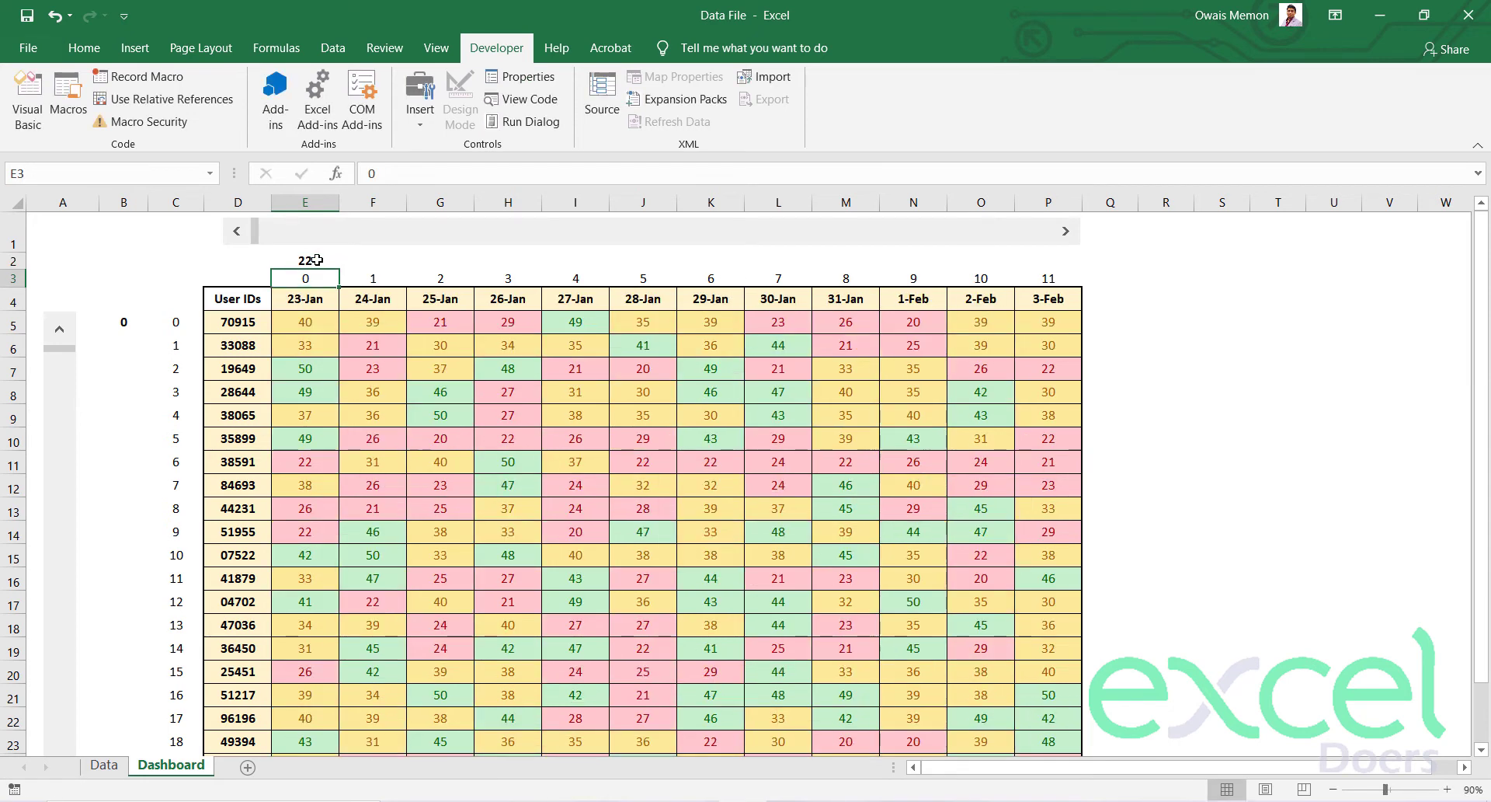
{"action": "left_click", "coordinate": [313, 259]}
{"action": "type", "text": "2"}
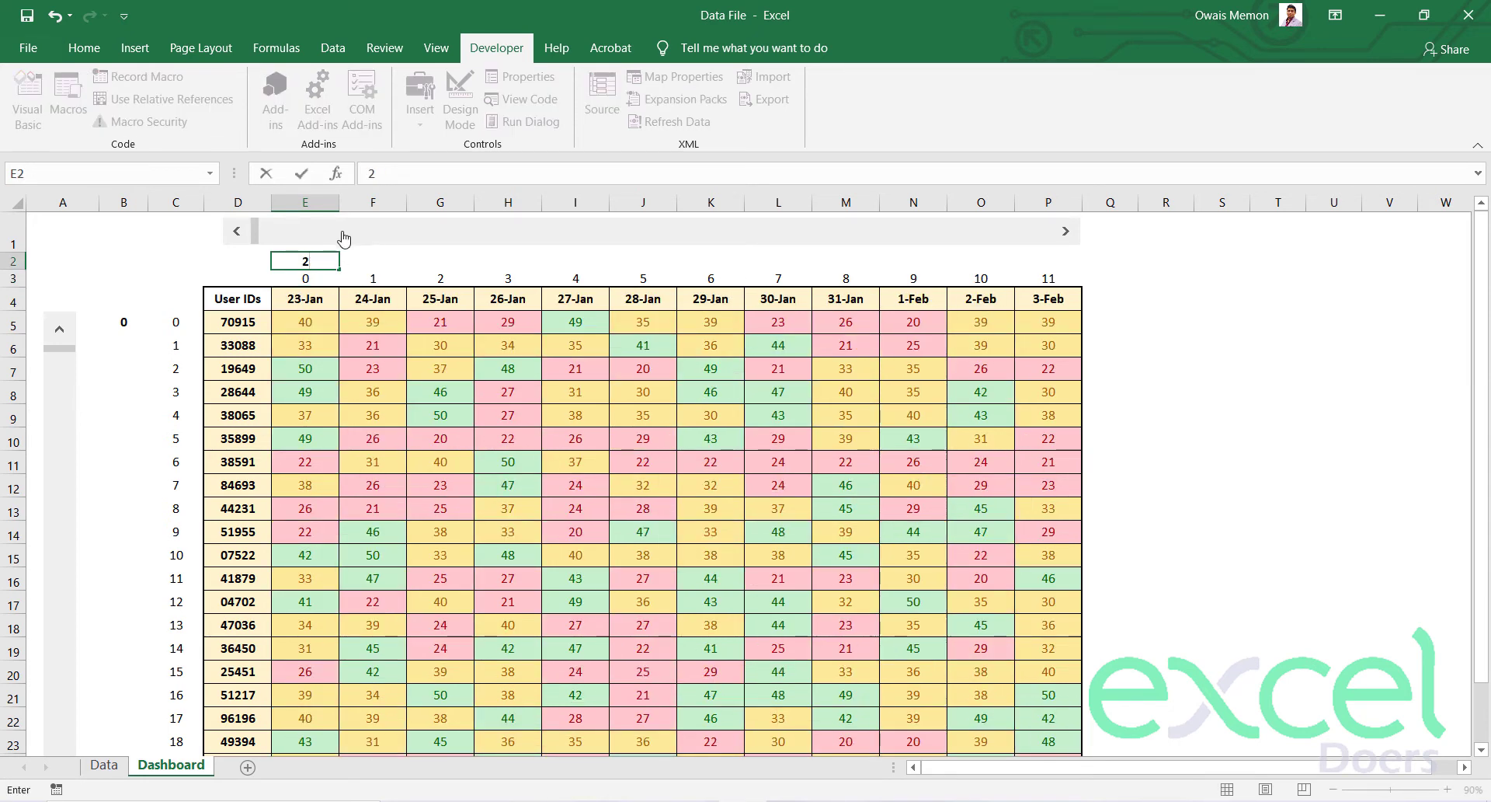
{"action": "key", "text": "Return"}
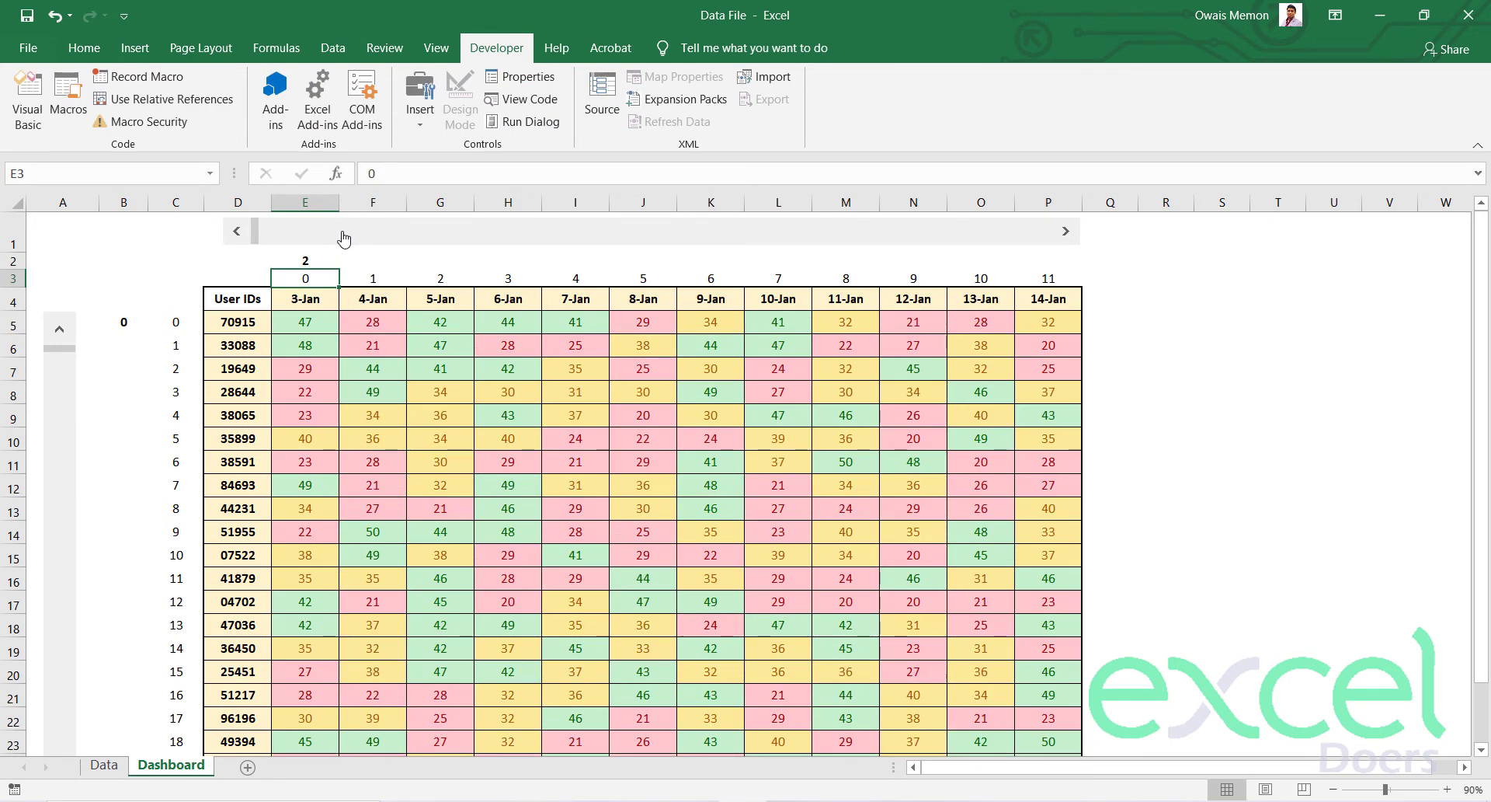
{"action": "left_click", "coordinate": [313, 323]}
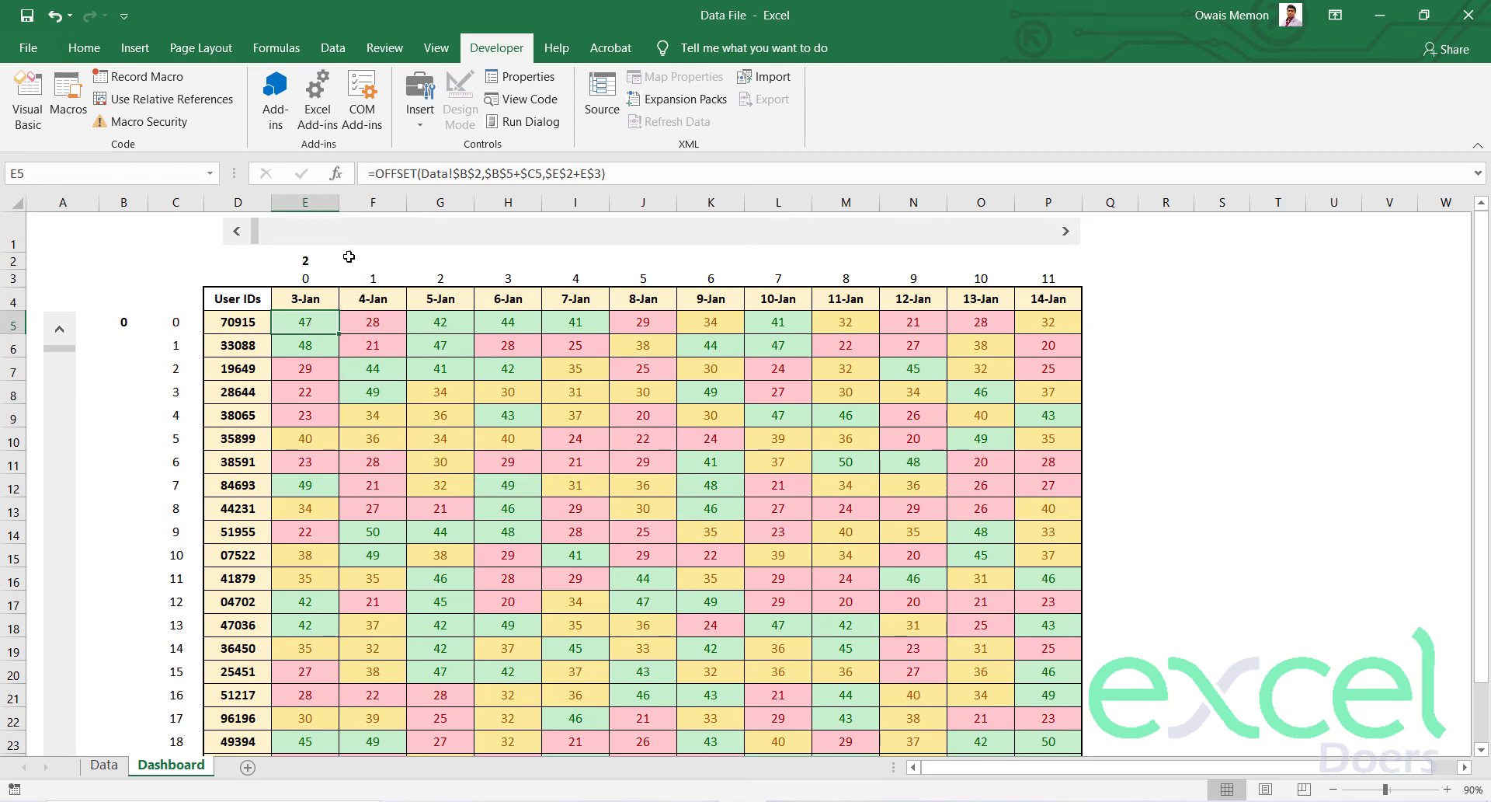
Set the horizontal scroll bar's cell link to $E$2 in Format Control.
{"action": "right_click", "coordinate": [307, 233]}
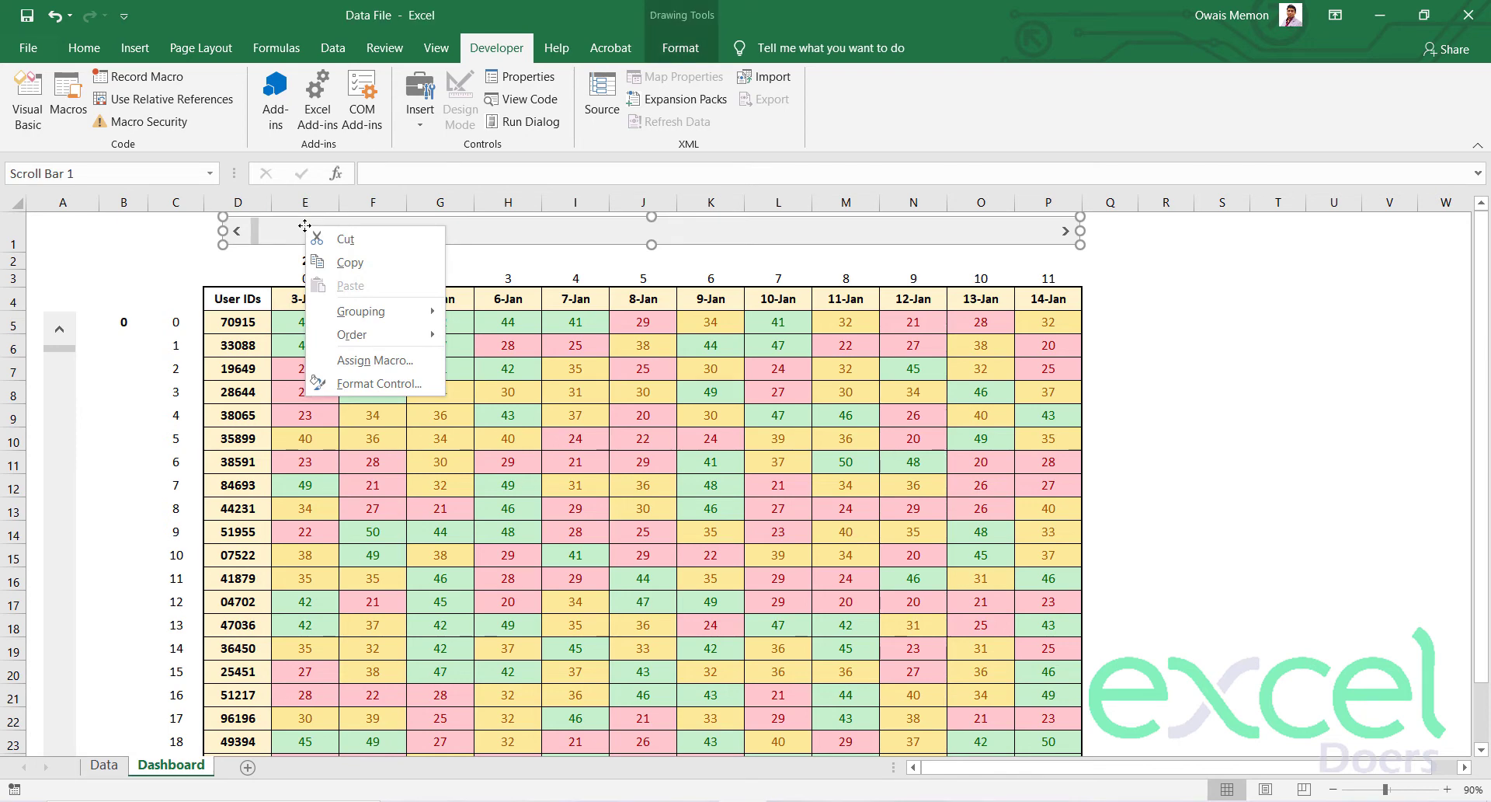
{"action": "left_click", "coordinate": [377, 384]}
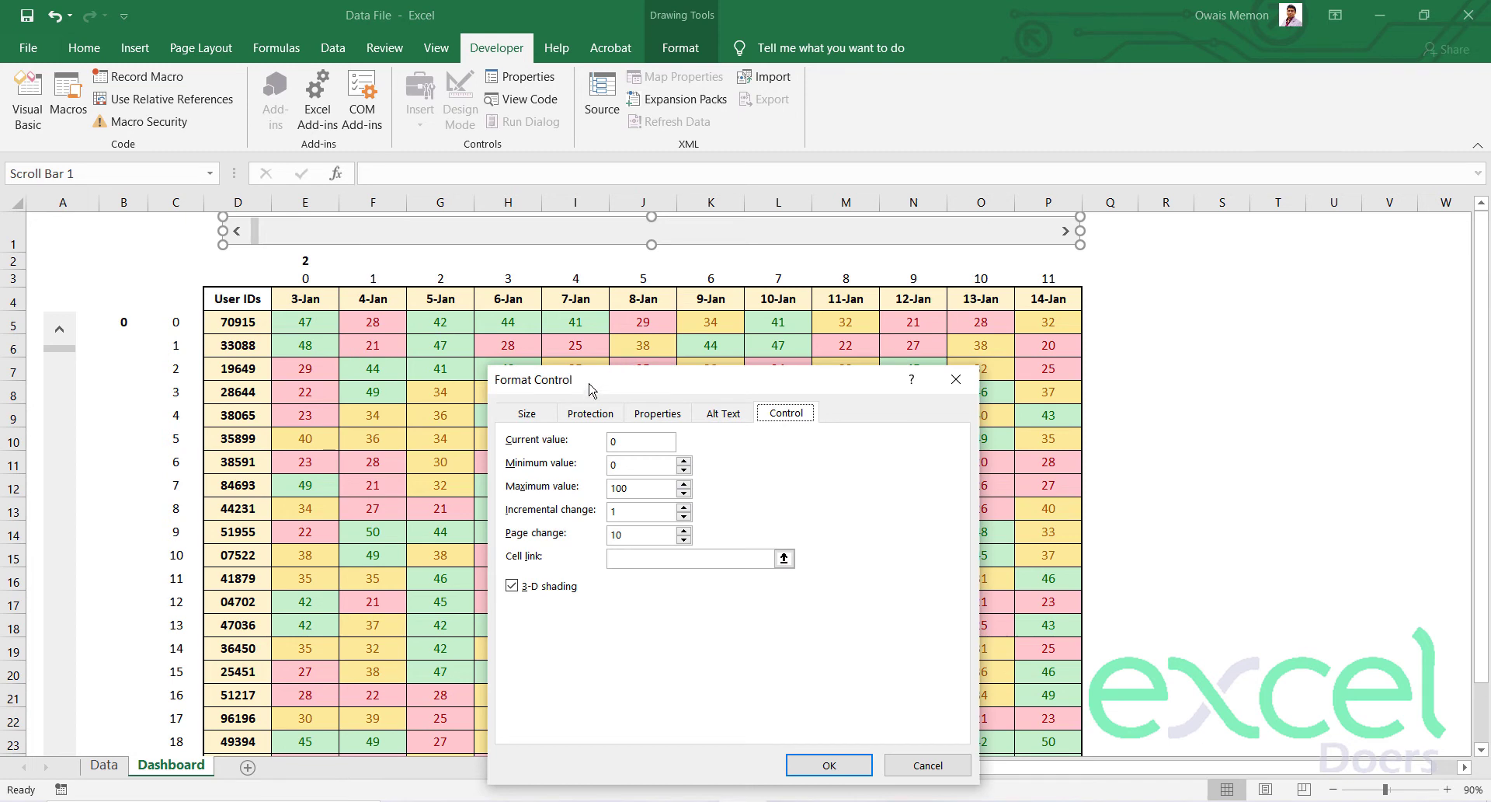
{"action": "left_click_drag", "start_coordinate": [584, 384], "coordinate": [742, 333]}
{"action": "left_click", "coordinate": [782, 459]}
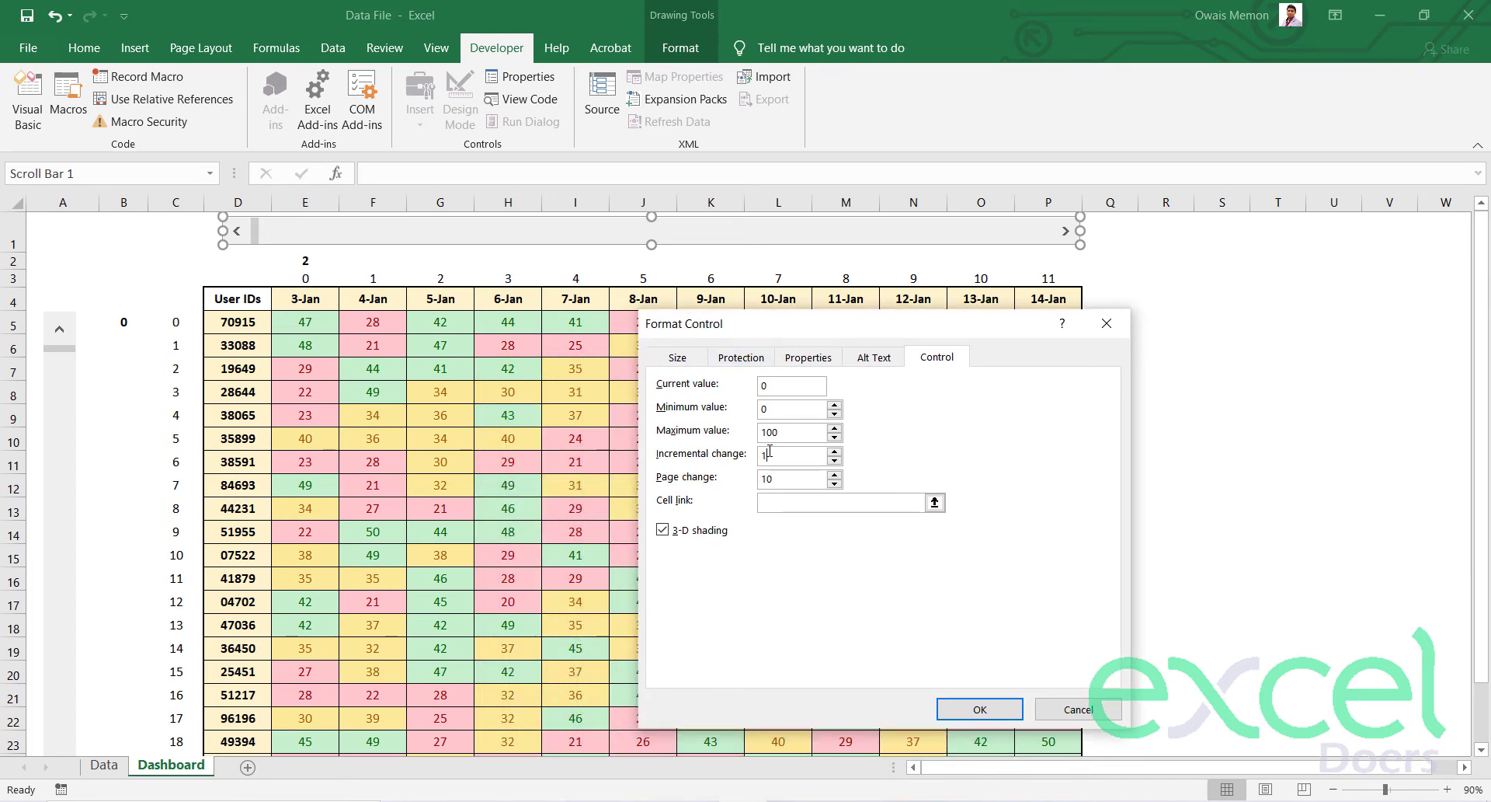
{"action": "left_click", "coordinate": [775, 505]}
{"action": "left_click", "coordinate": [300, 260]}
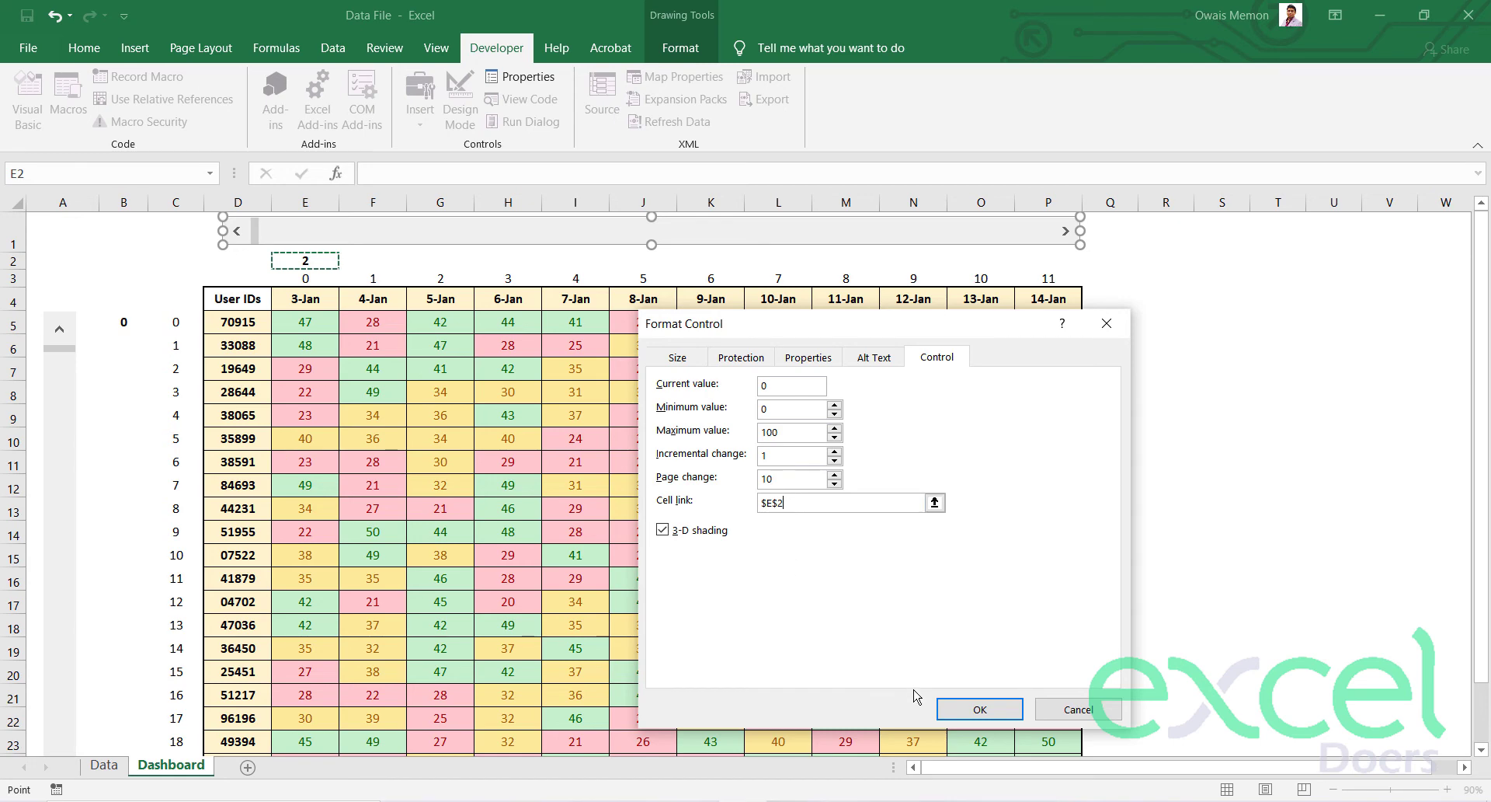
{"action": "left_click", "coordinate": [969, 708]}
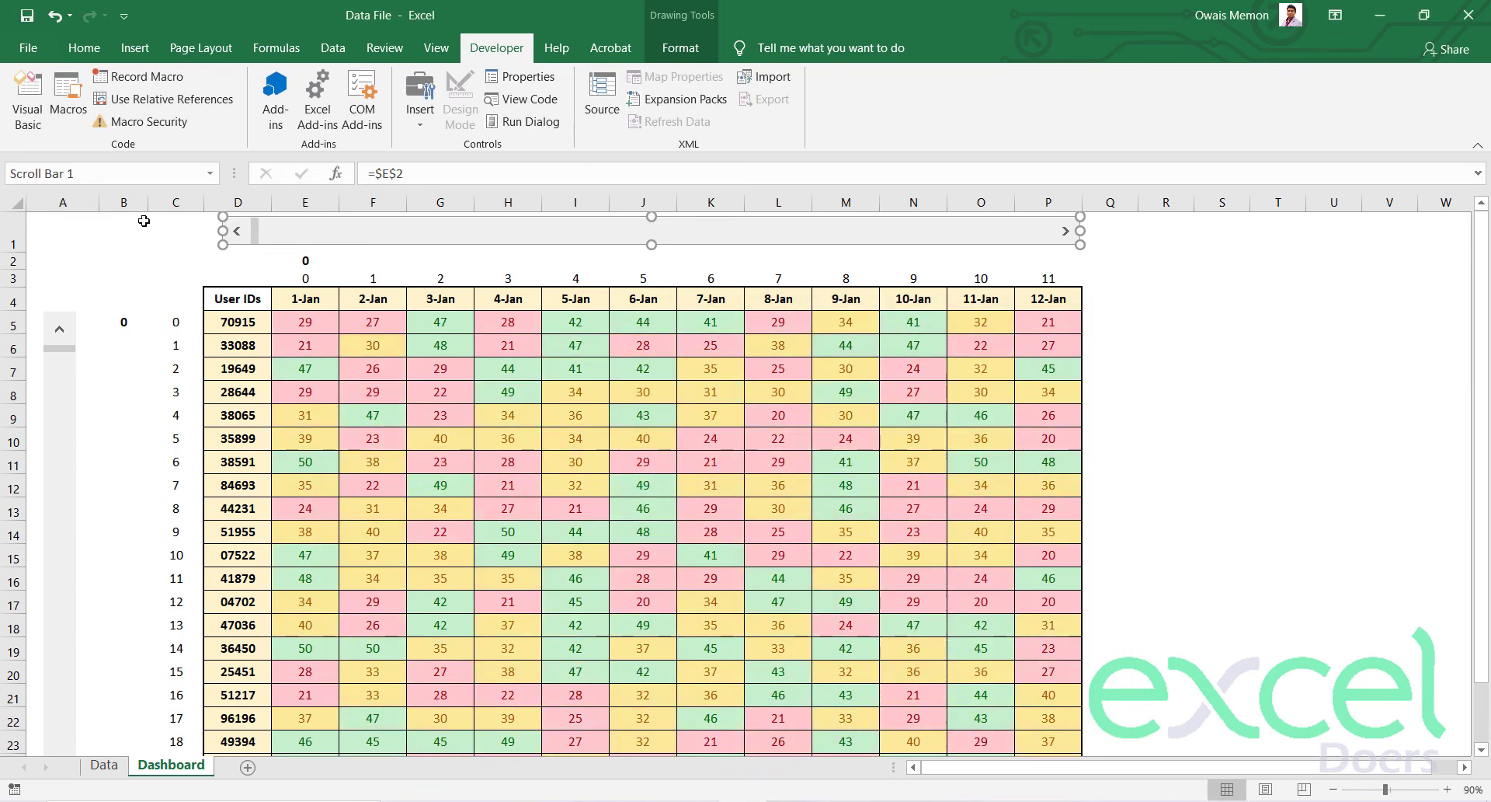
Test the horizontal scroll bar, advancing the dates until the table starts at 17-Jan.
{"action": "left_click", "coordinate": [173, 250]}
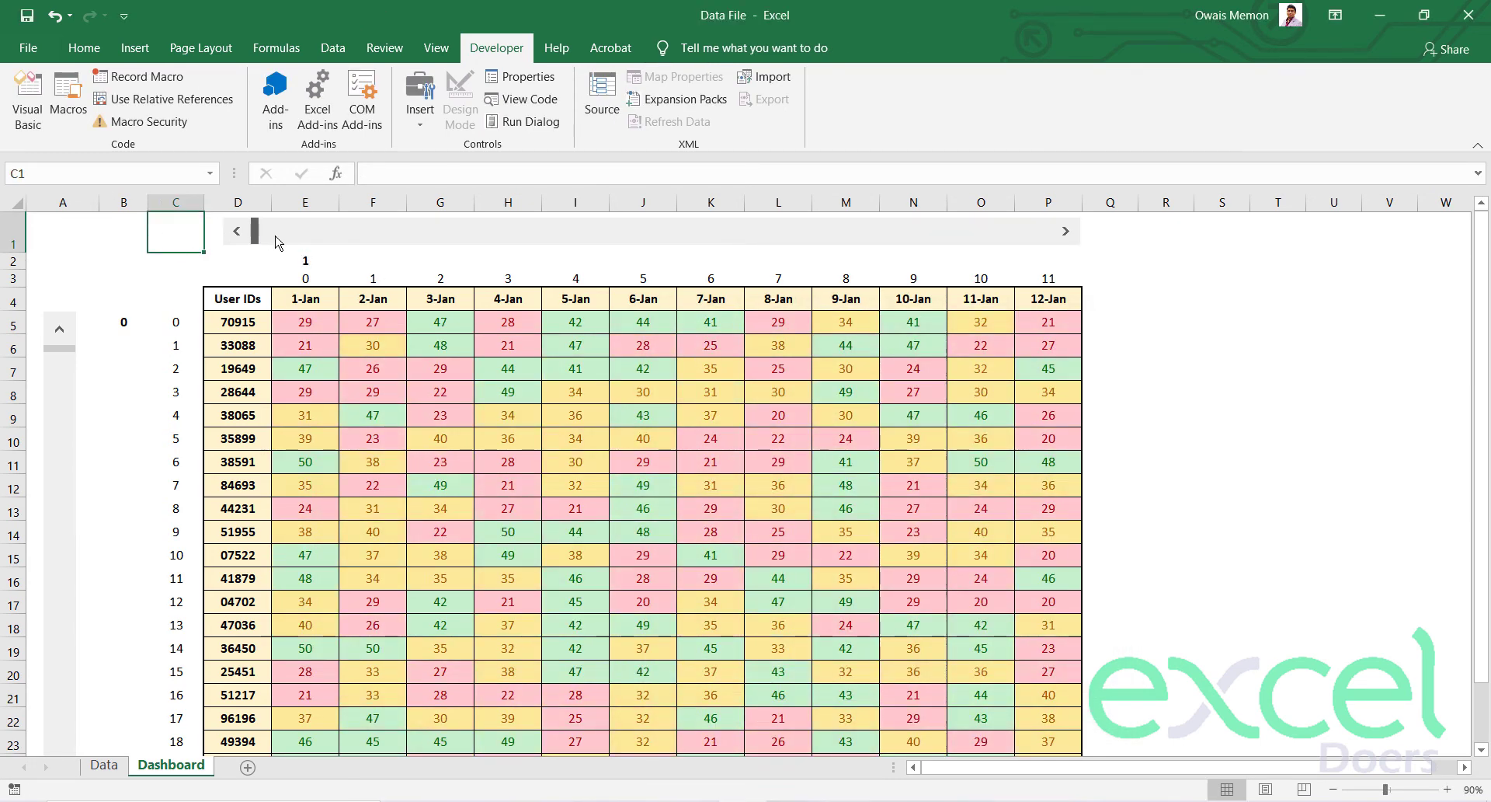
{"action": "mouse_move", "coordinate": [258, 244]}
{"action": "left_mouse_down"}
{"action": "mouse_move", "coordinate": [308, 239]}
{"action": "mouse_move", "coordinate": [278, 245]}
{"action": "left_mouse_up"}
{"action": "left_click", "coordinate": [1088, 236]}
{"action": "left_click", "coordinate": [1068, 233]}
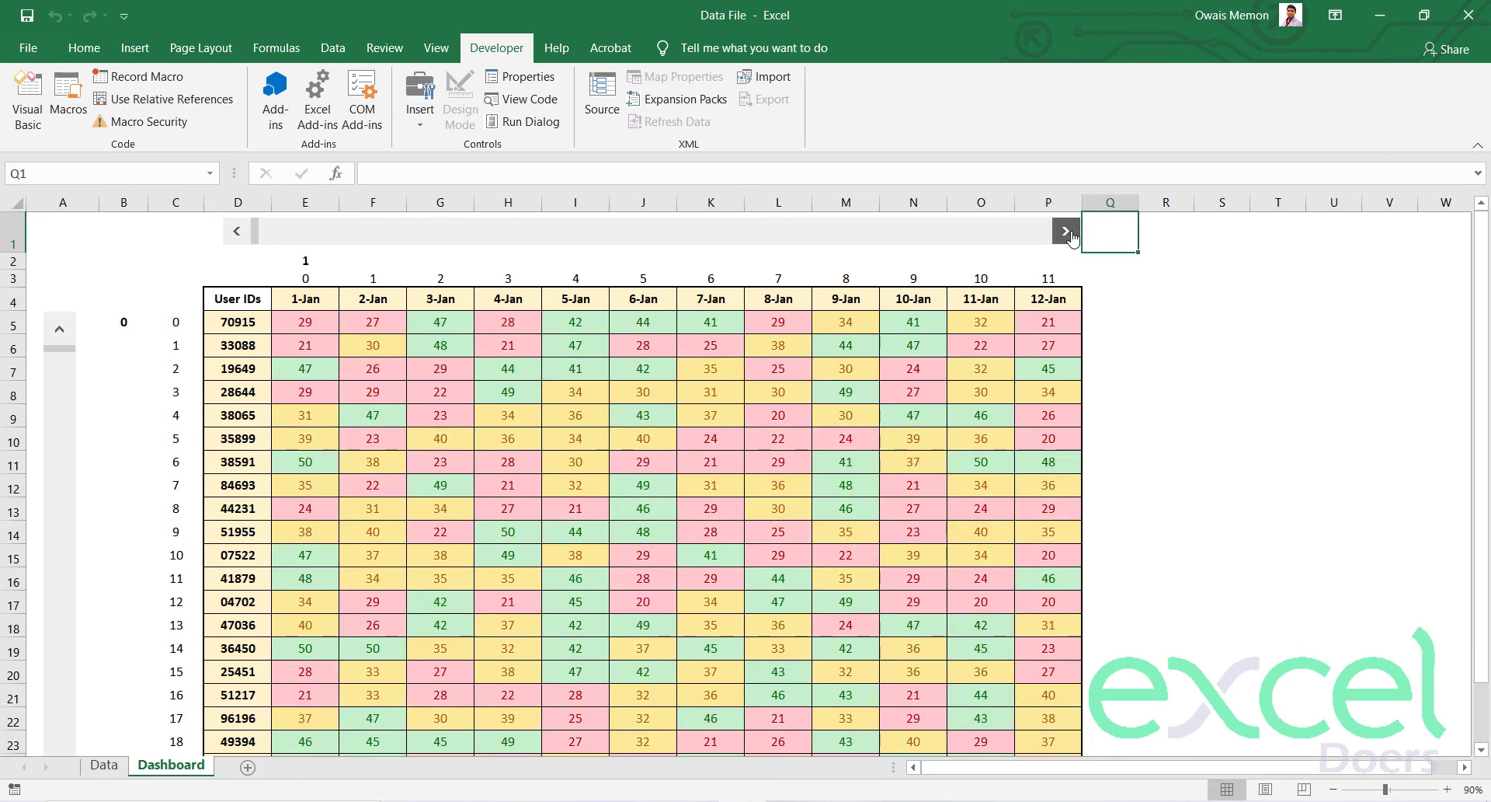
{"action": "left_click", "coordinate": [1070, 235]}
{"action": "left_click", "coordinate": [1072, 237]}
{"action": "left_click", "coordinate": [1071, 237]}
{"action": "left_click", "coordinate": [1072, 237]}
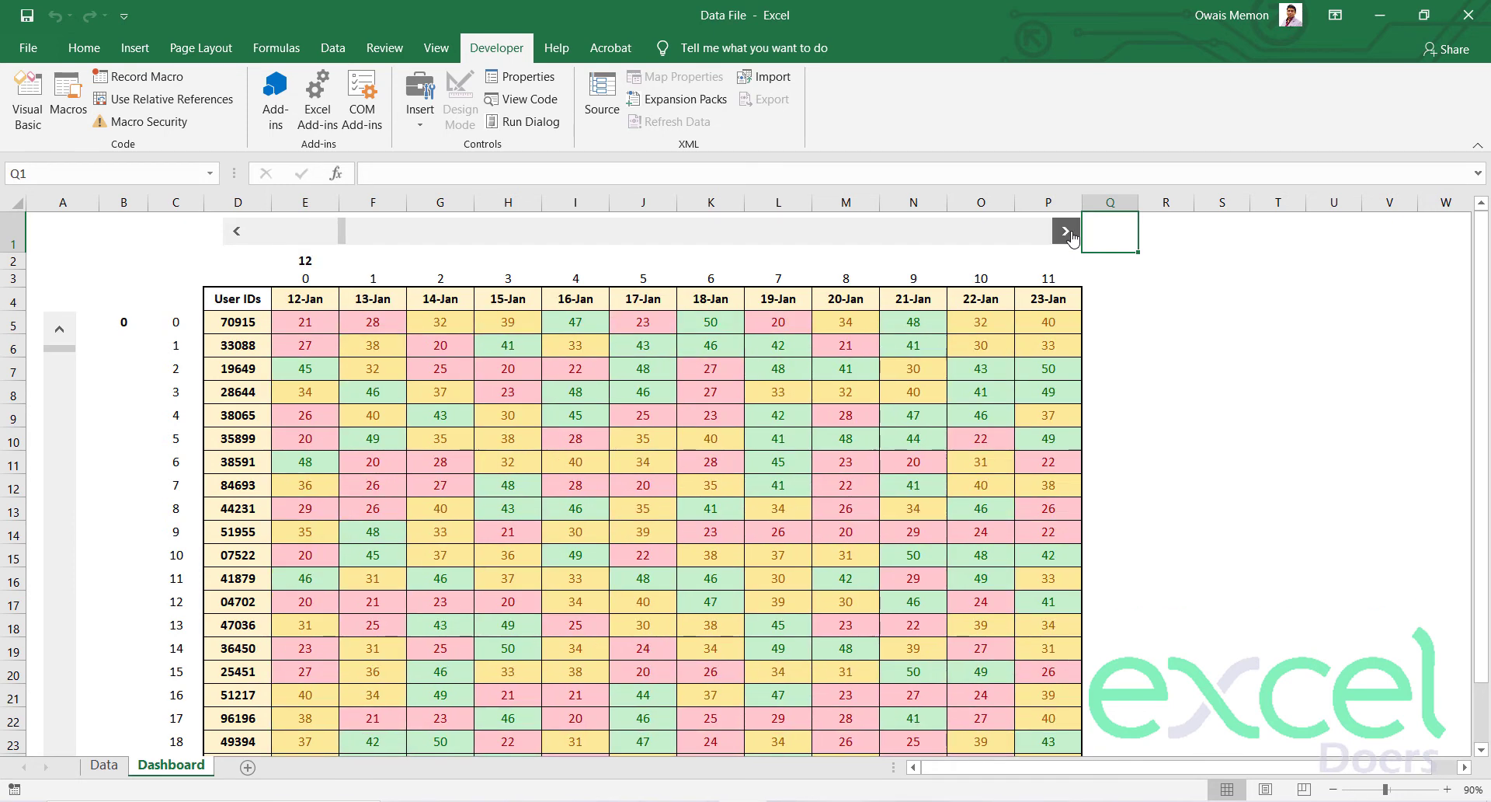
{"action": "left_click", "coordinate": [703, 231]}
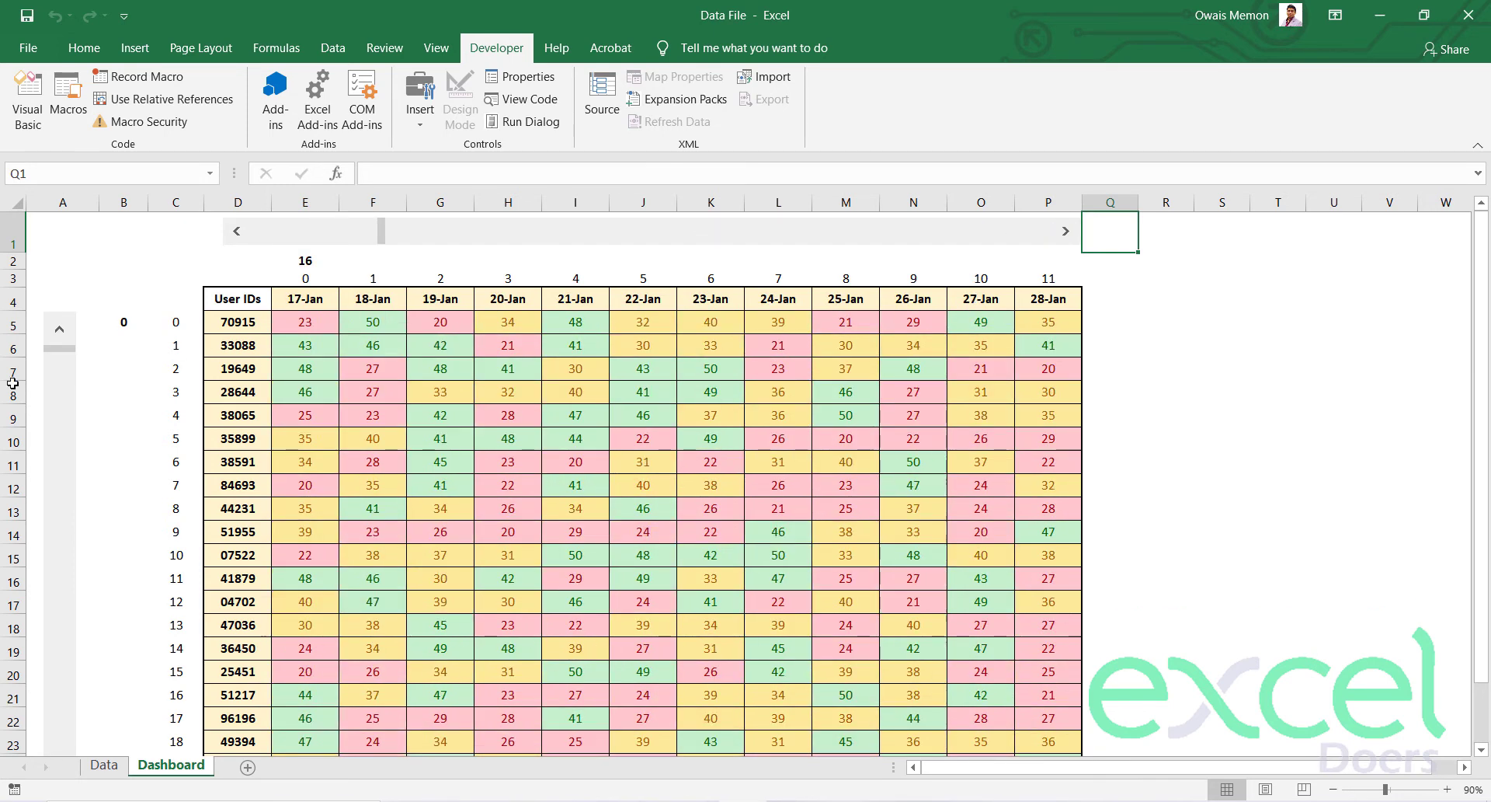
Set the vertical scroll bar's cell link to $B$5 in Format Control.
{"action": "right_click", "coordinate": [57, 386]}
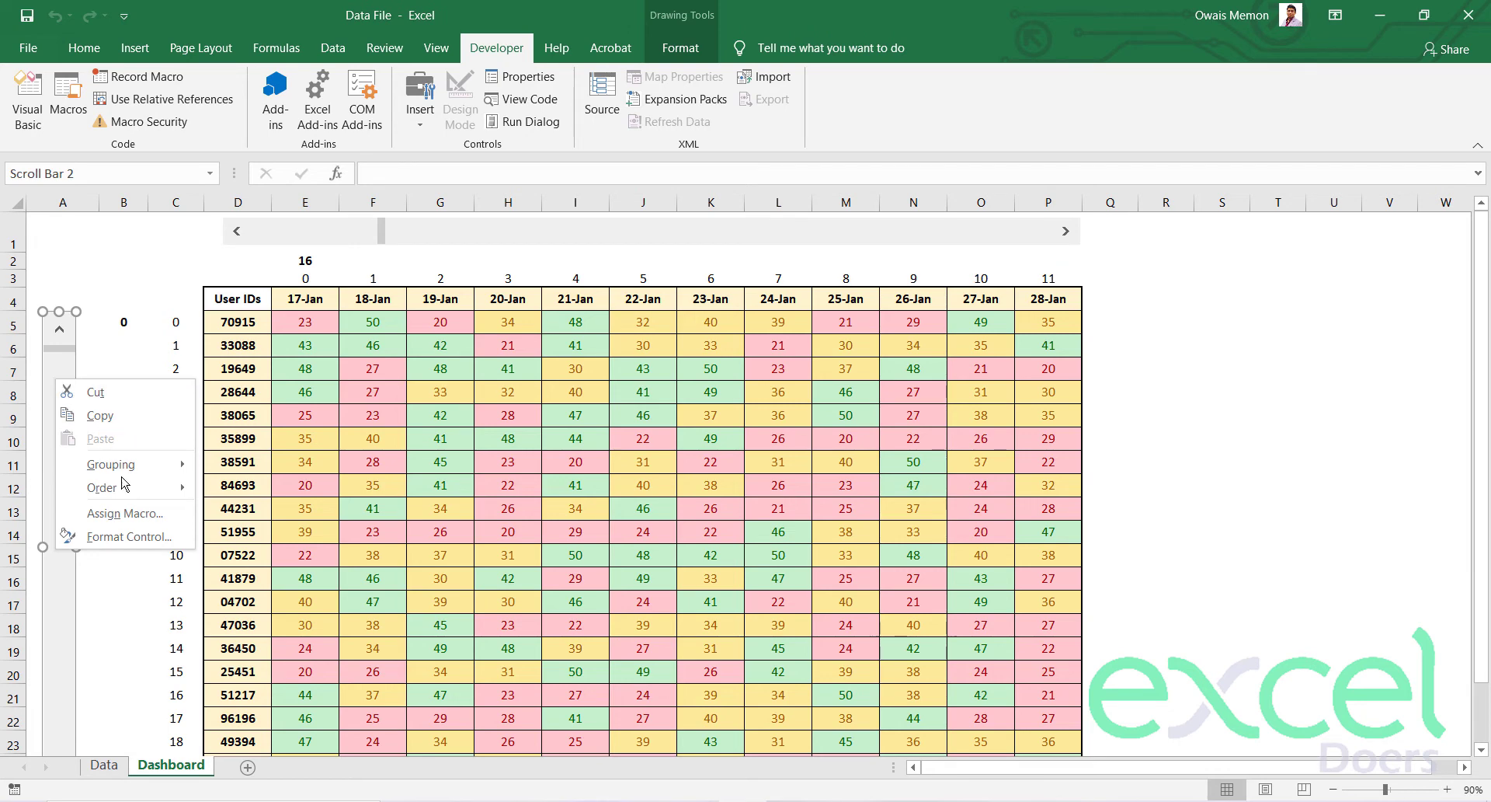
{"action": "left_click", "coordinate": [130, 537]}
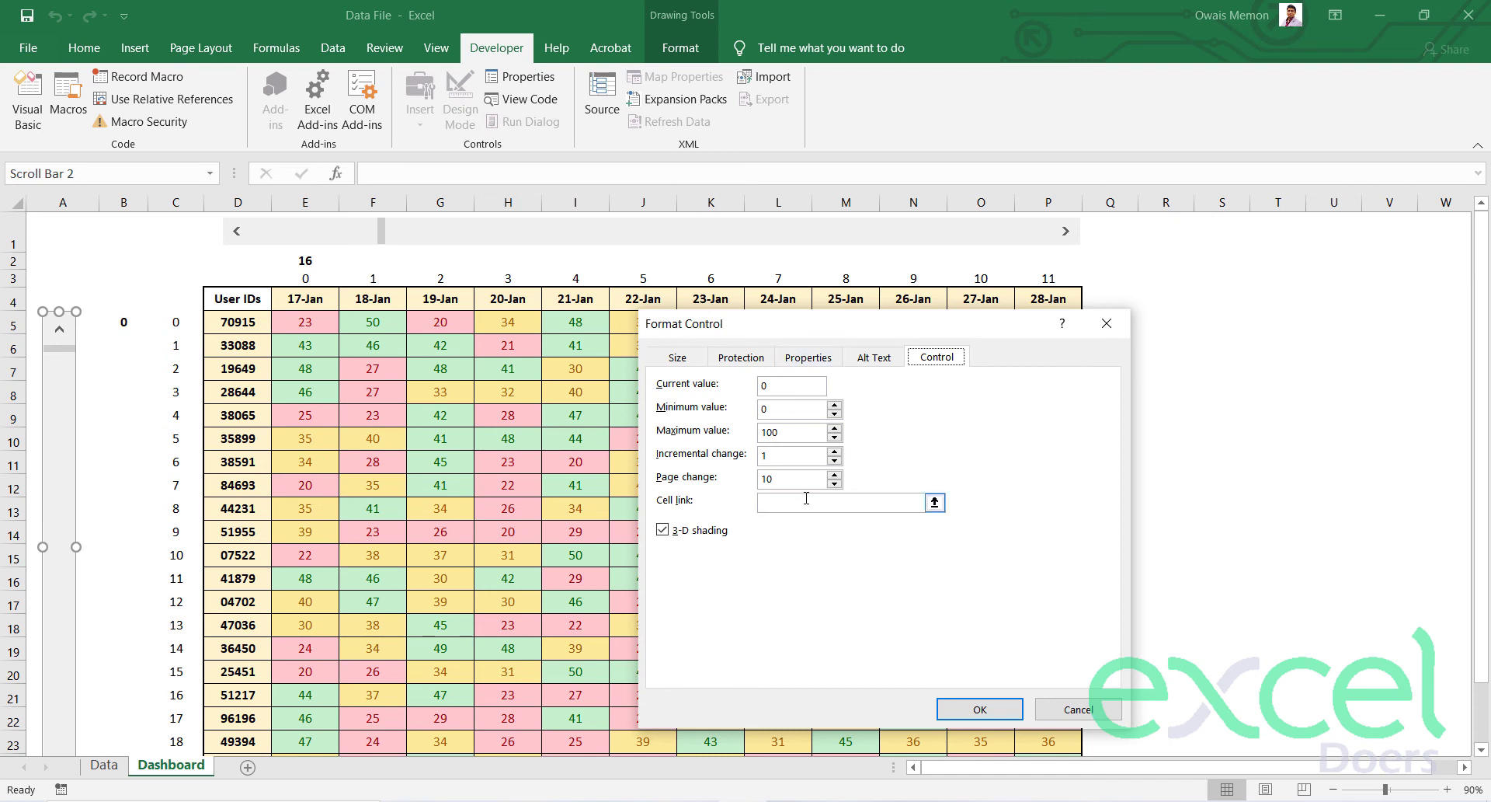
{"action": "left_click", "coordinate": [806, 497]}
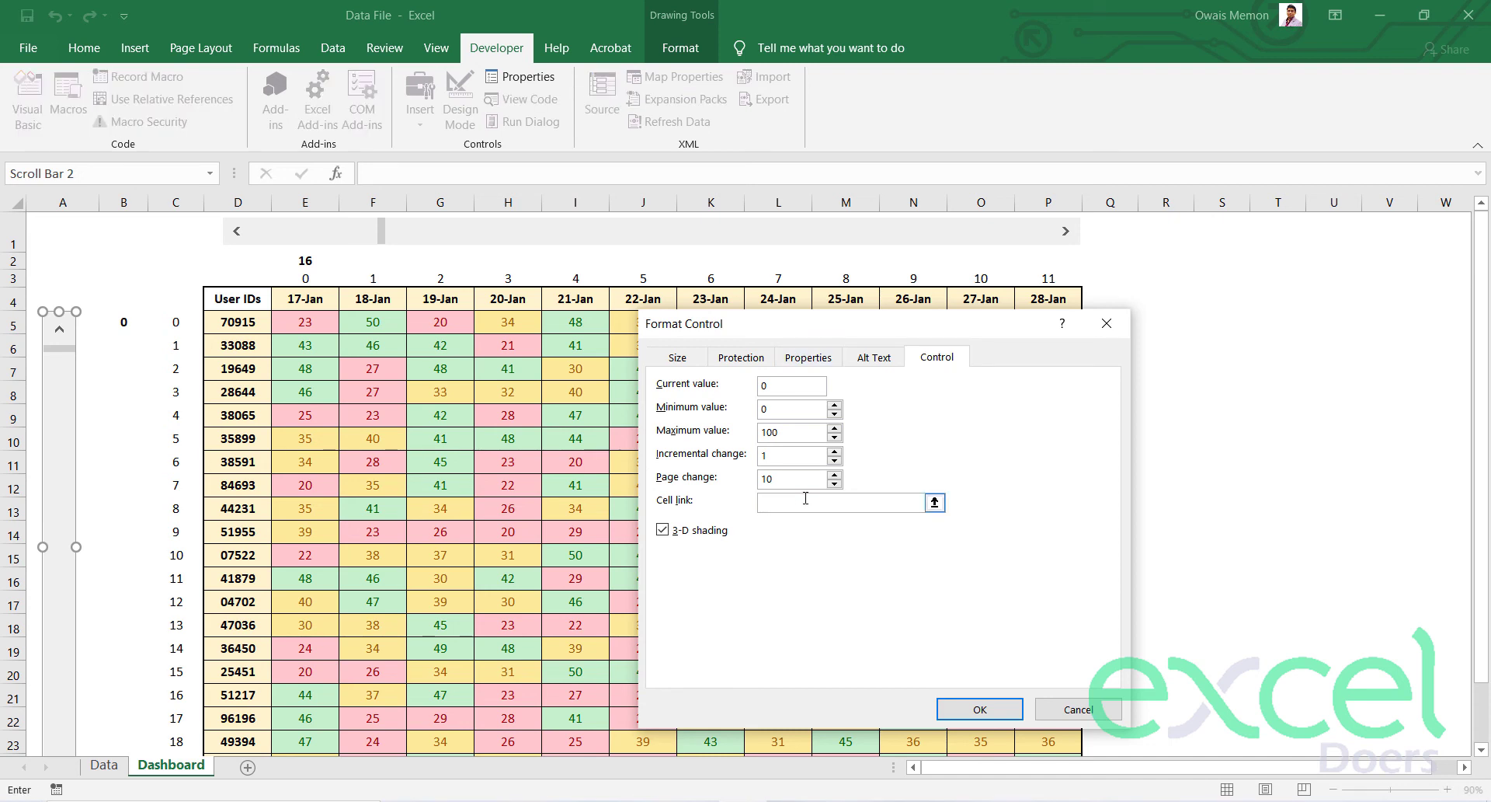
{"action": "left_click", "coordinate": [125, 322]}
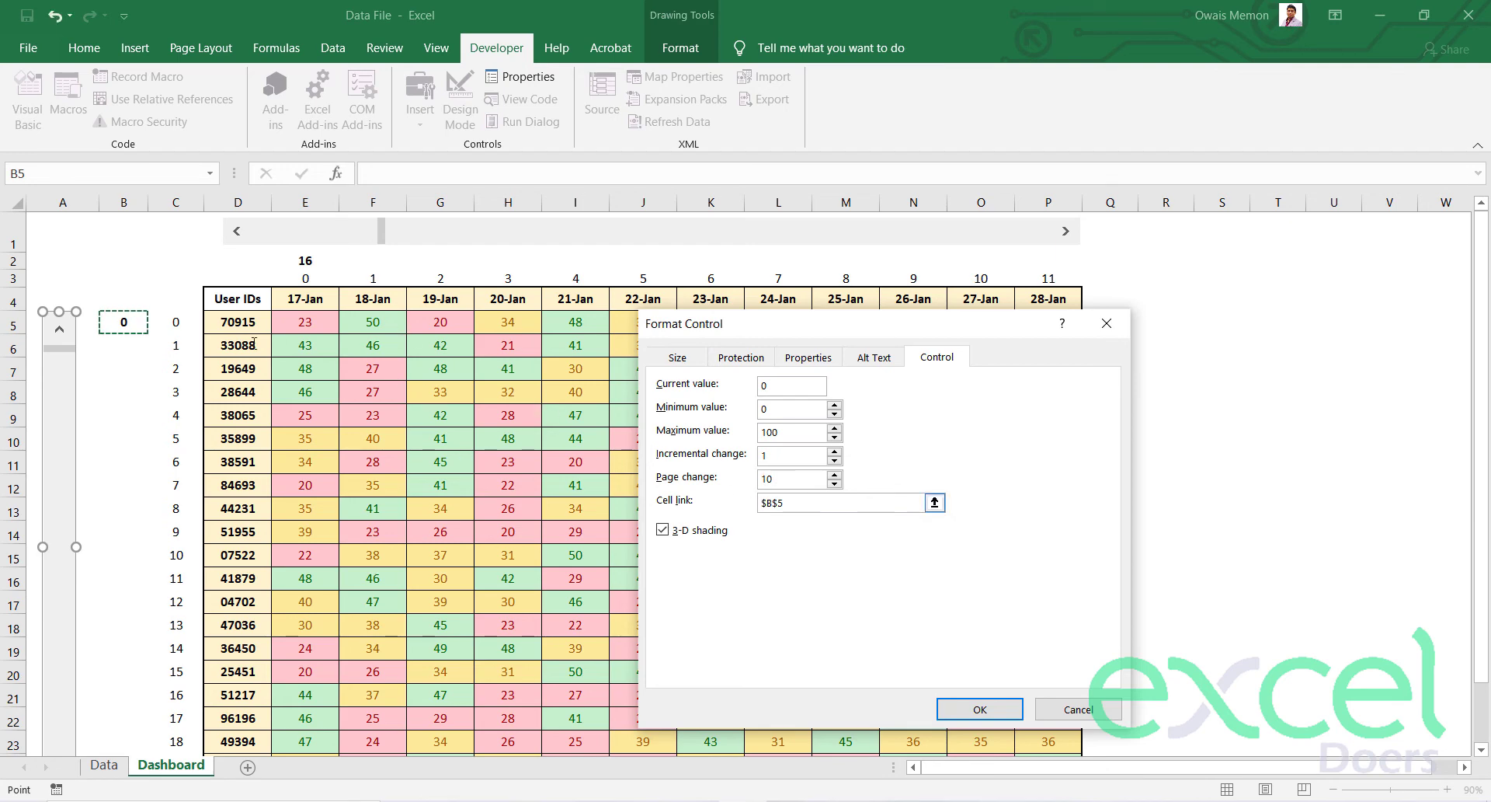
{"action": "left_click", "coordinate": [981, 709]}
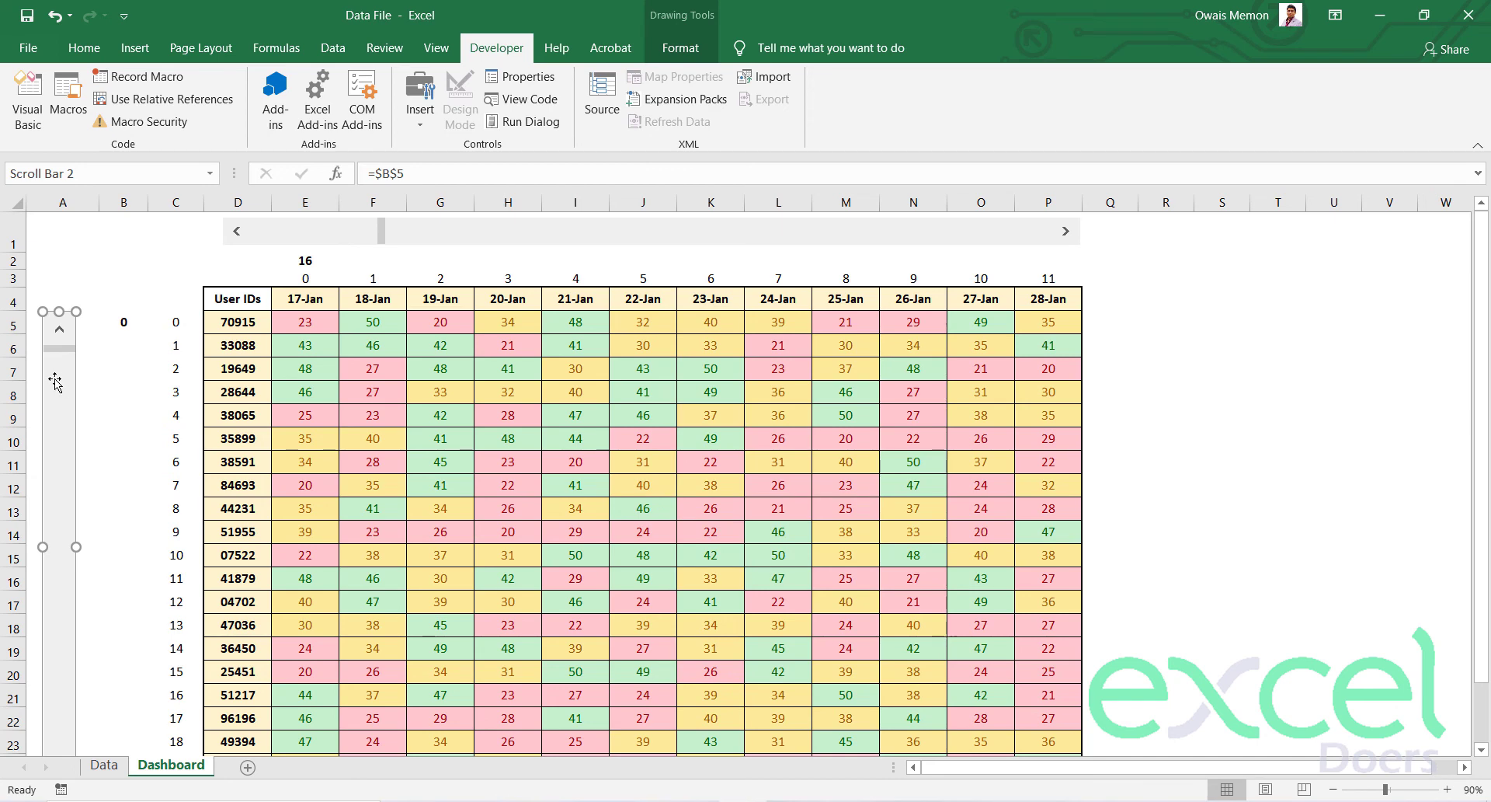
Test the vertical scroll bar, paging down until the row offset reaches 30.
{"action": "left_click", "coordinate": [127, 369]}
{"action": "left_click", "coordinate": [64, 381]}
{"action": "left_click", "coordinate": [63, 404]}
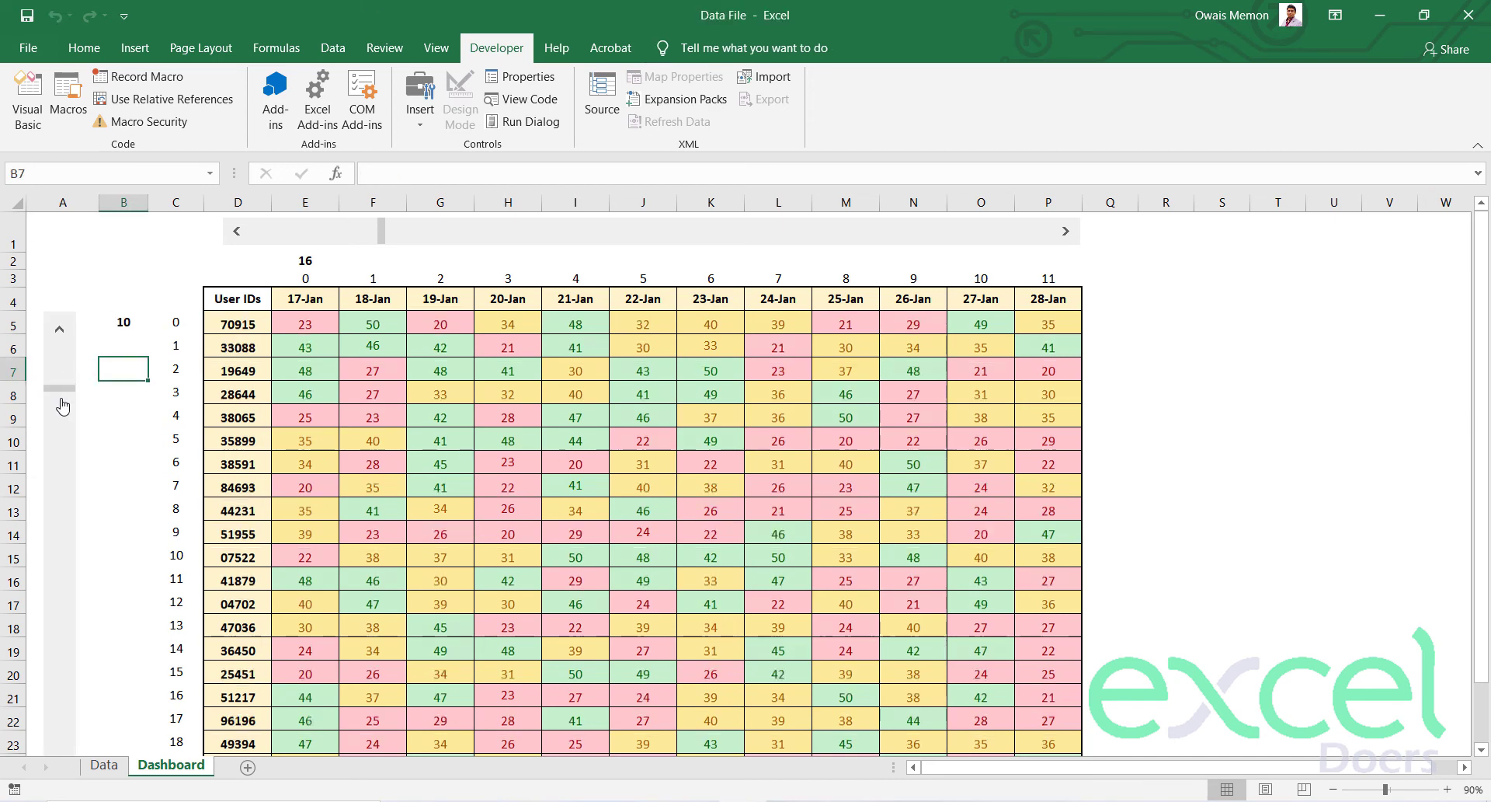
{"action": "left_click", "coordinate": [58, 398]}
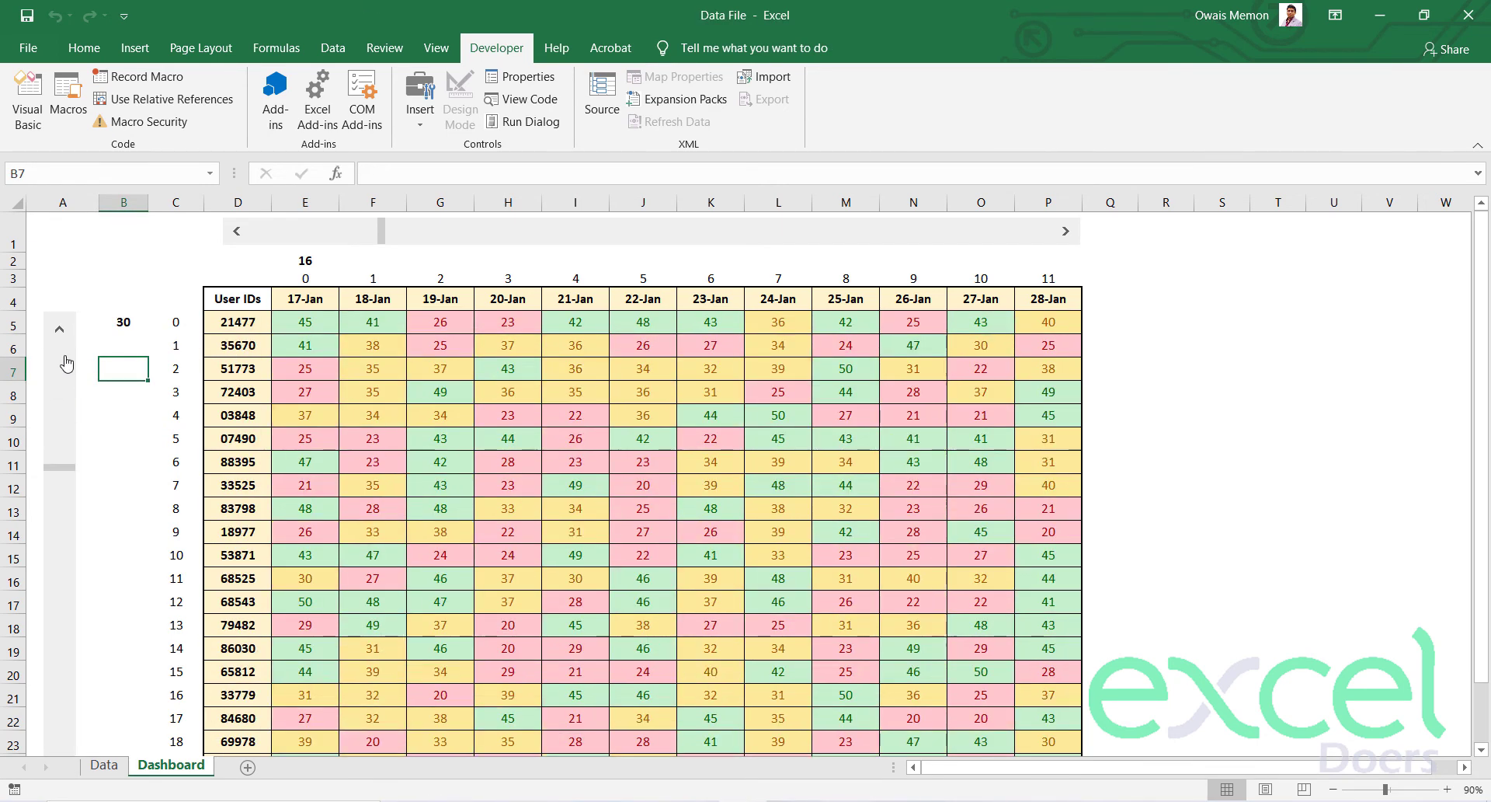
Hide helper columns B:C and rows 2:3.
{"action": "left_click_drag", "start_coordinate": [125, 202], "coordinate": [158, 204]}
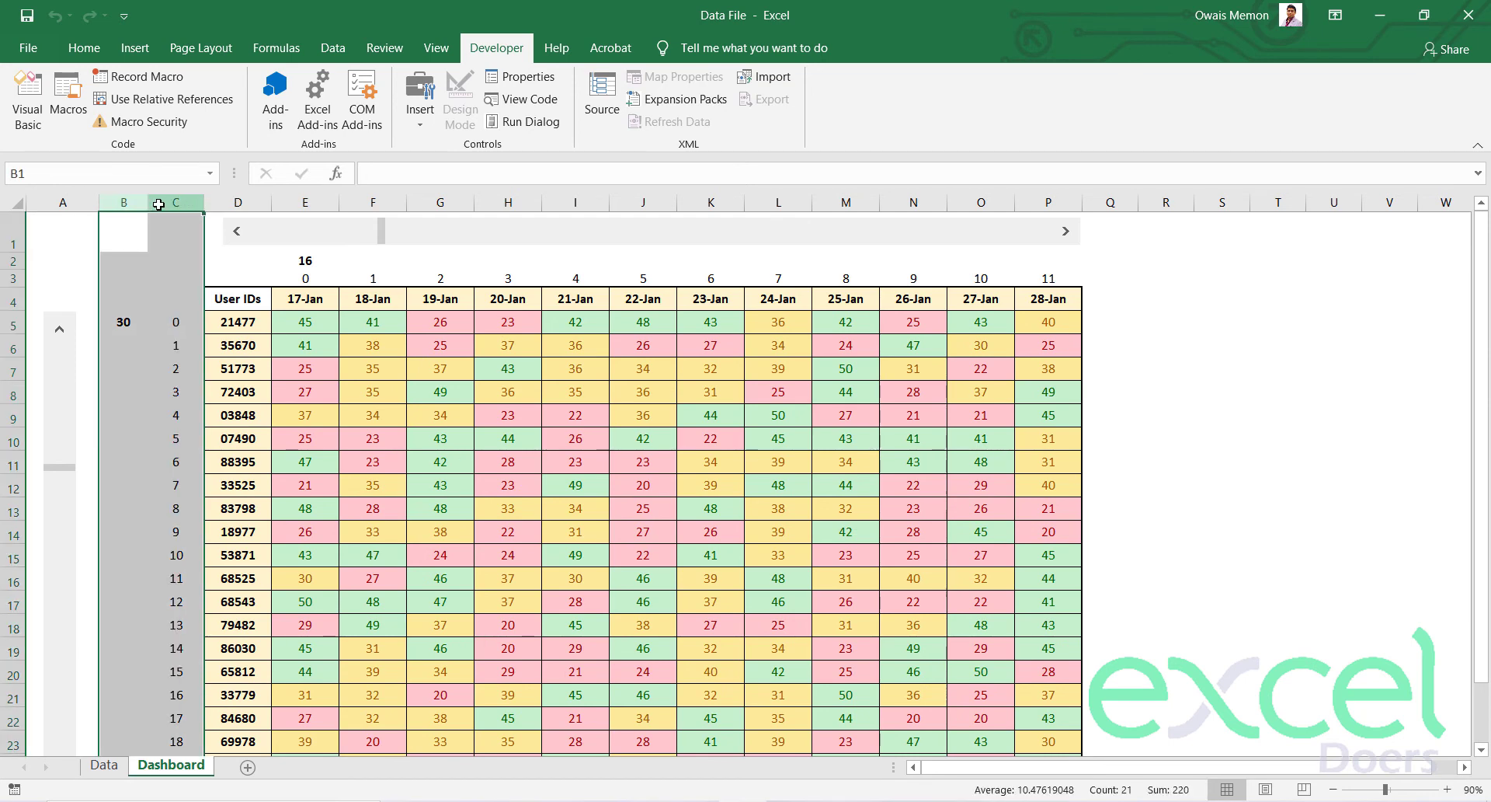
{"action": "right_click", "coordinate": [159, 204]}
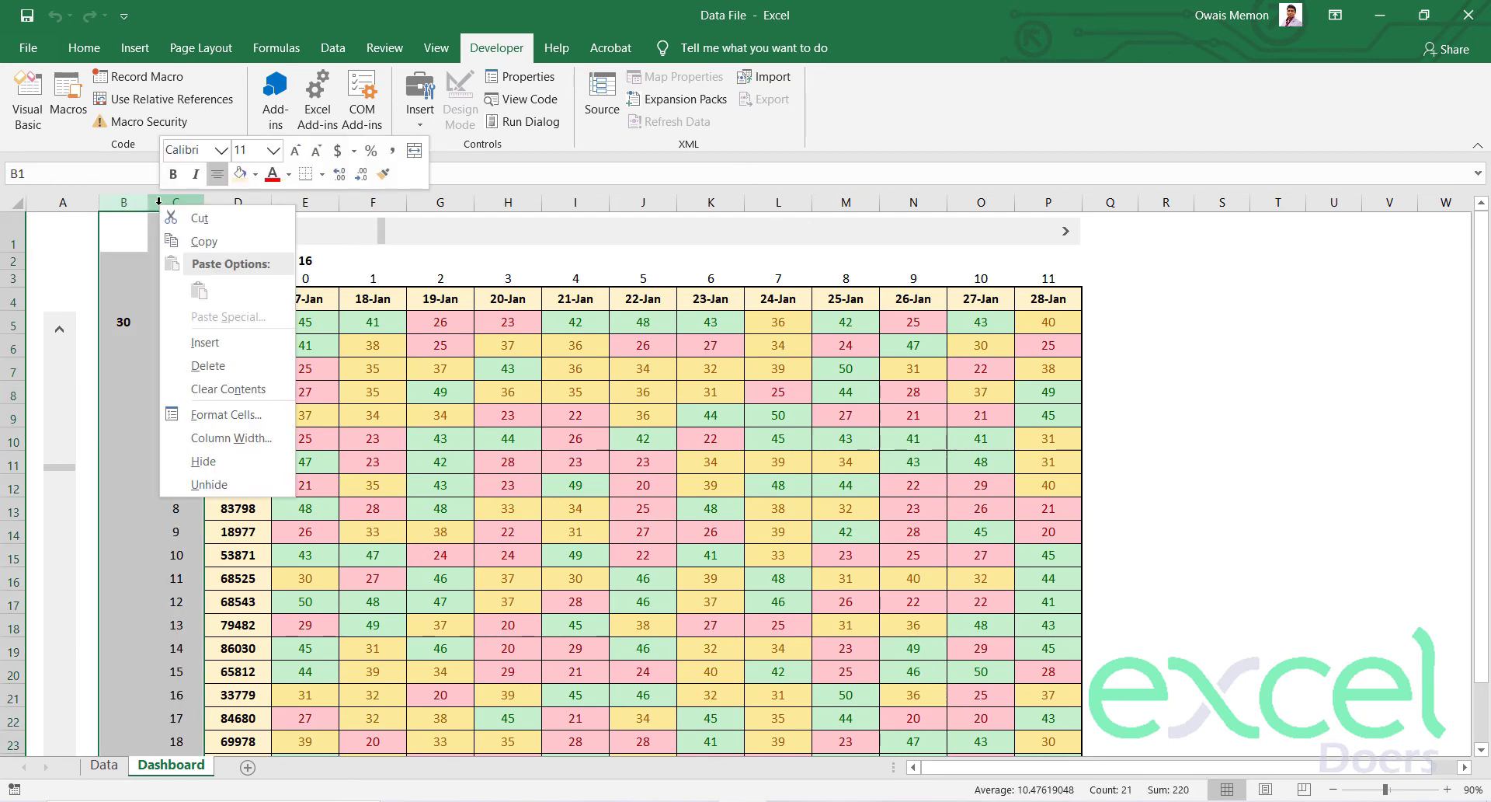
{"action": "left_click", "coordinate": [186, 466]}
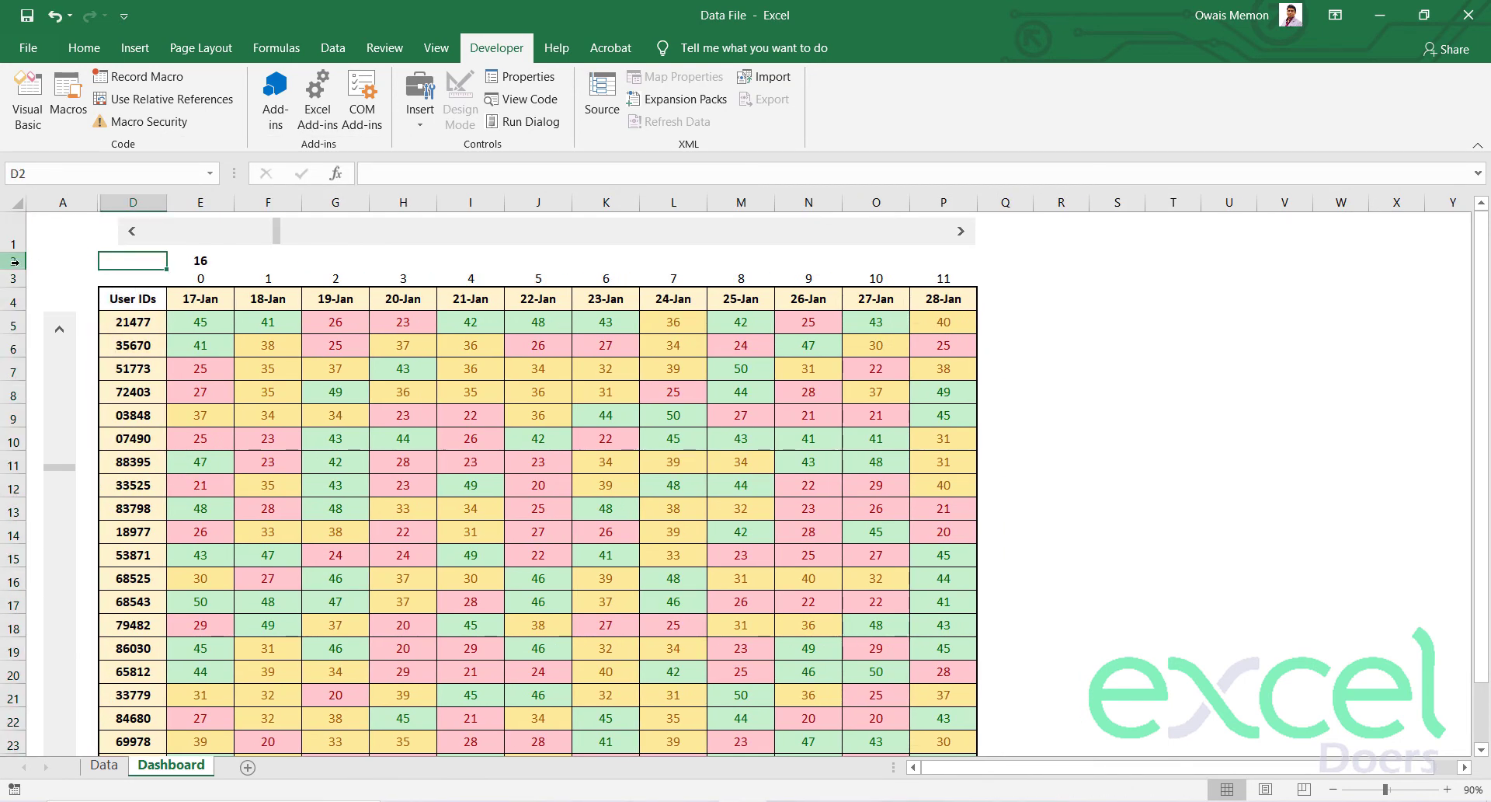
{"action": "left_click", "coordinate": [16, 264]}
{"action": "left_click_drag", "start_coordinate": [15, 270], "coordinate": [15, 274]}
{"action": "right_click", "coordinate": [14, 271]}
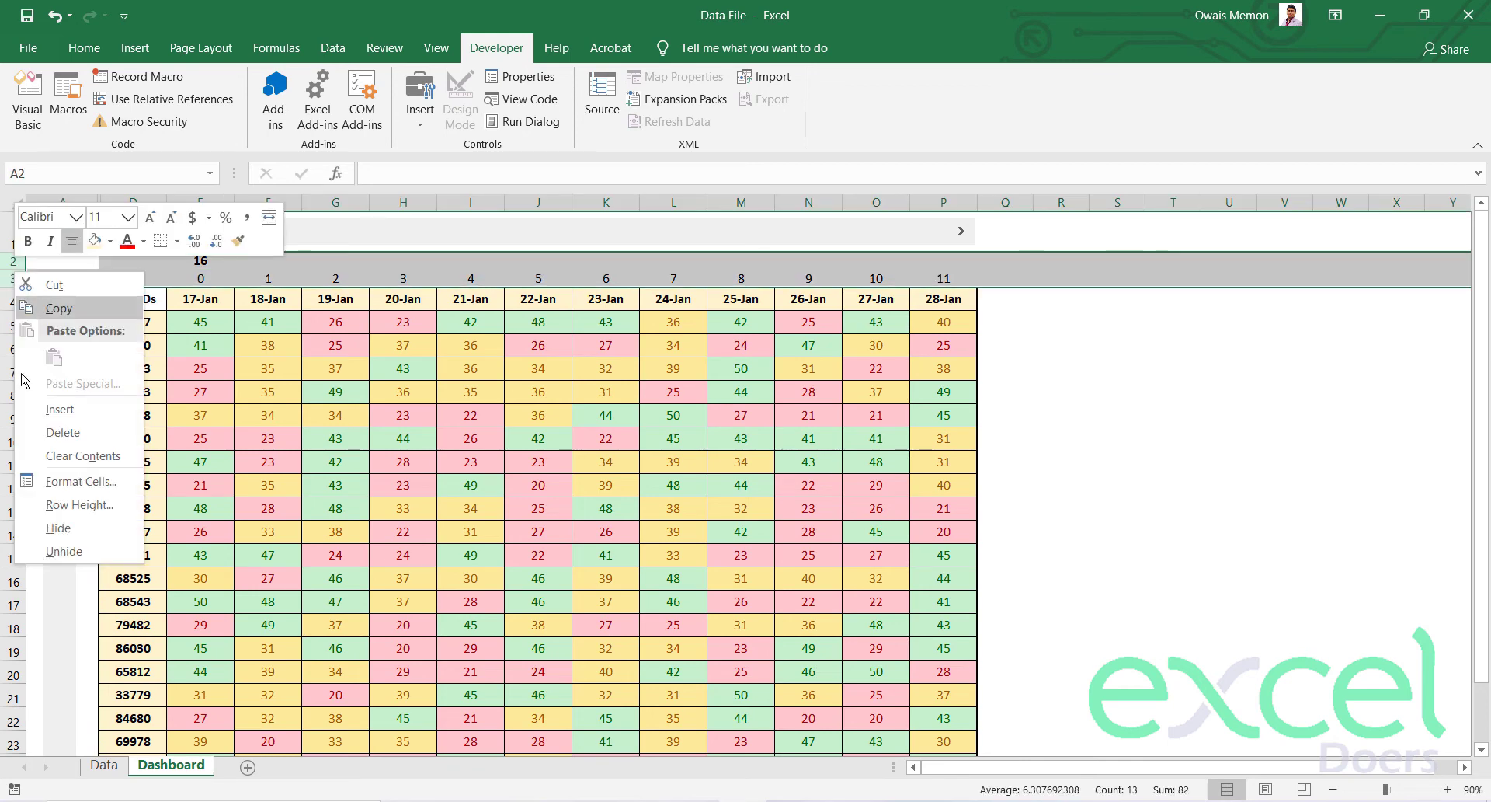
{"action": "left_click", "coordinate": [37, 530]}
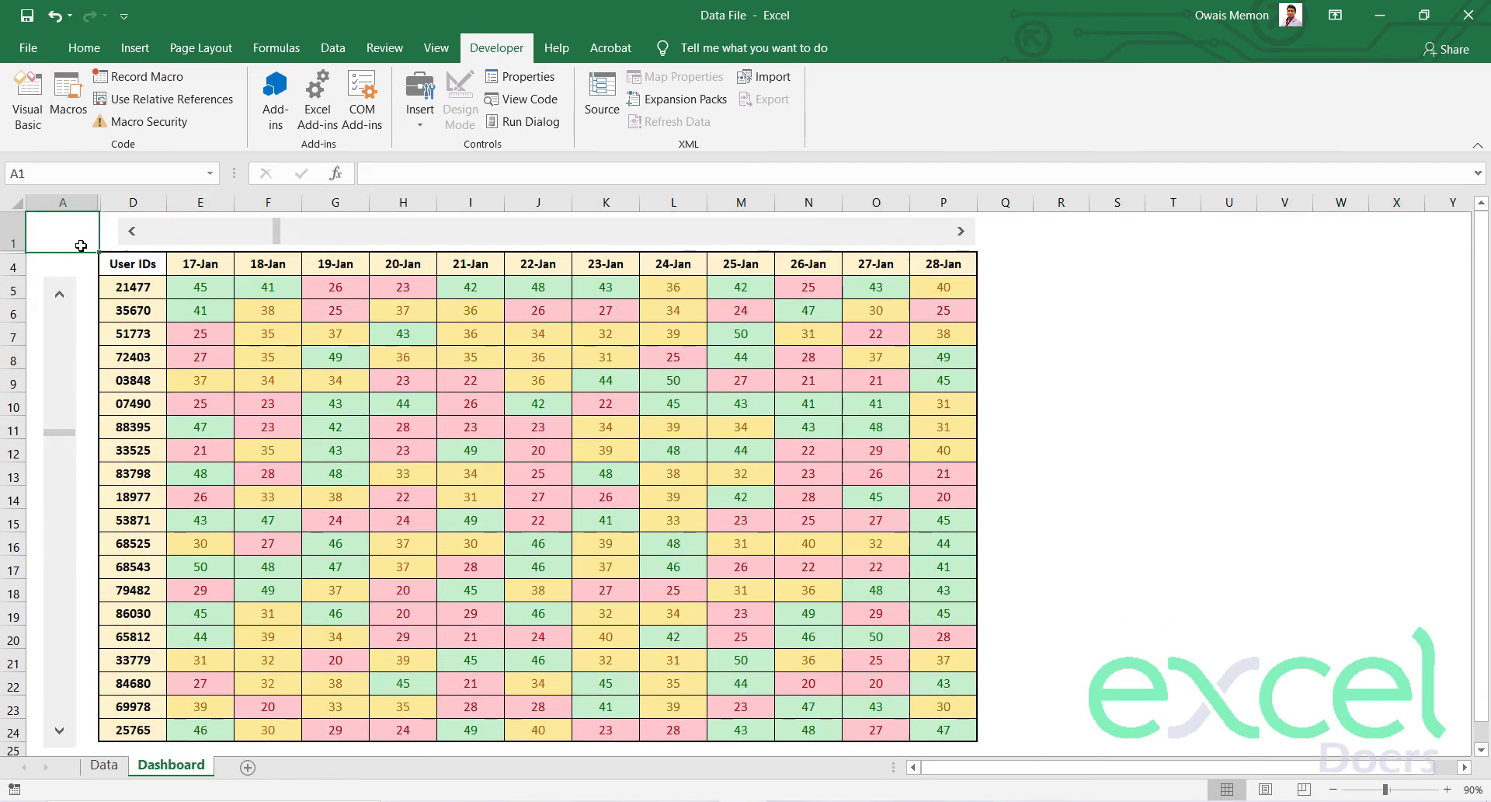
Move and resize both scroll bars to sit flush with the table's left and top edges.
{"action": "left_click", "coordinate": [72, 281], "text": "ctrl"}
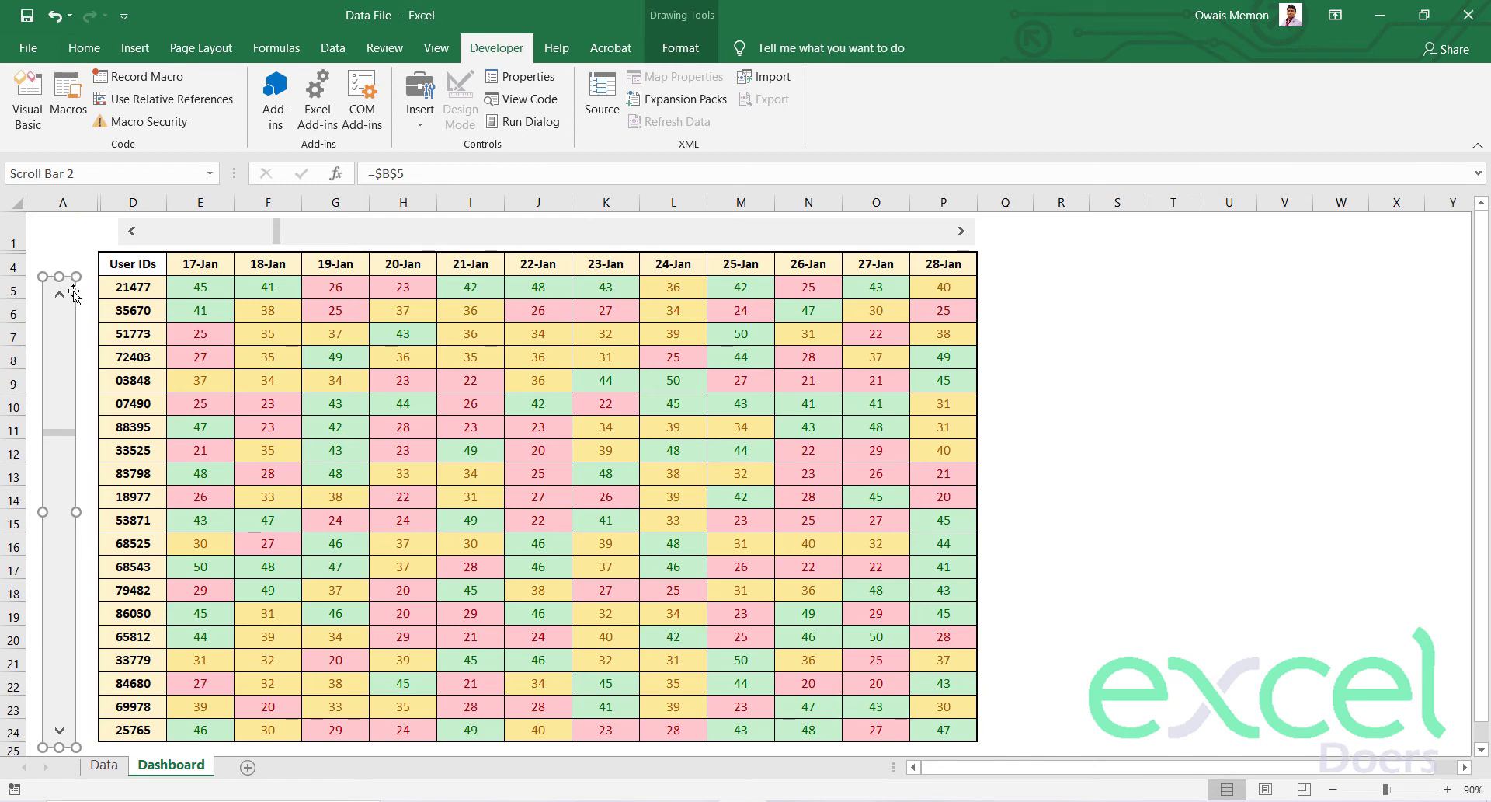
{"action": "left_click_drag", "start_coordinate": [77, 291], "coordinate": [94, 288]}
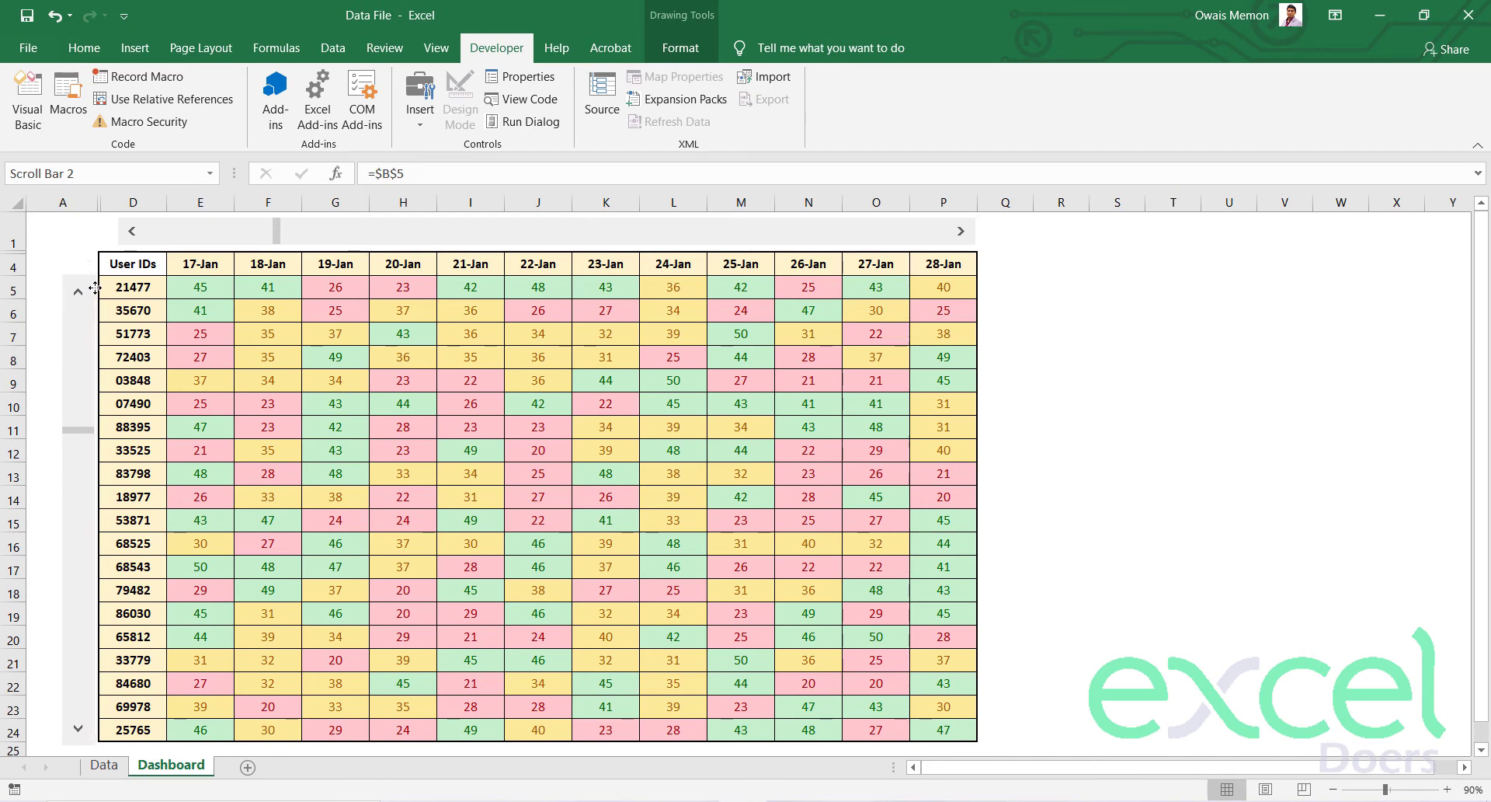
{"action": "left_click_drag", "start_coordinate": [88, 738], "coordinate": [83, 741]}
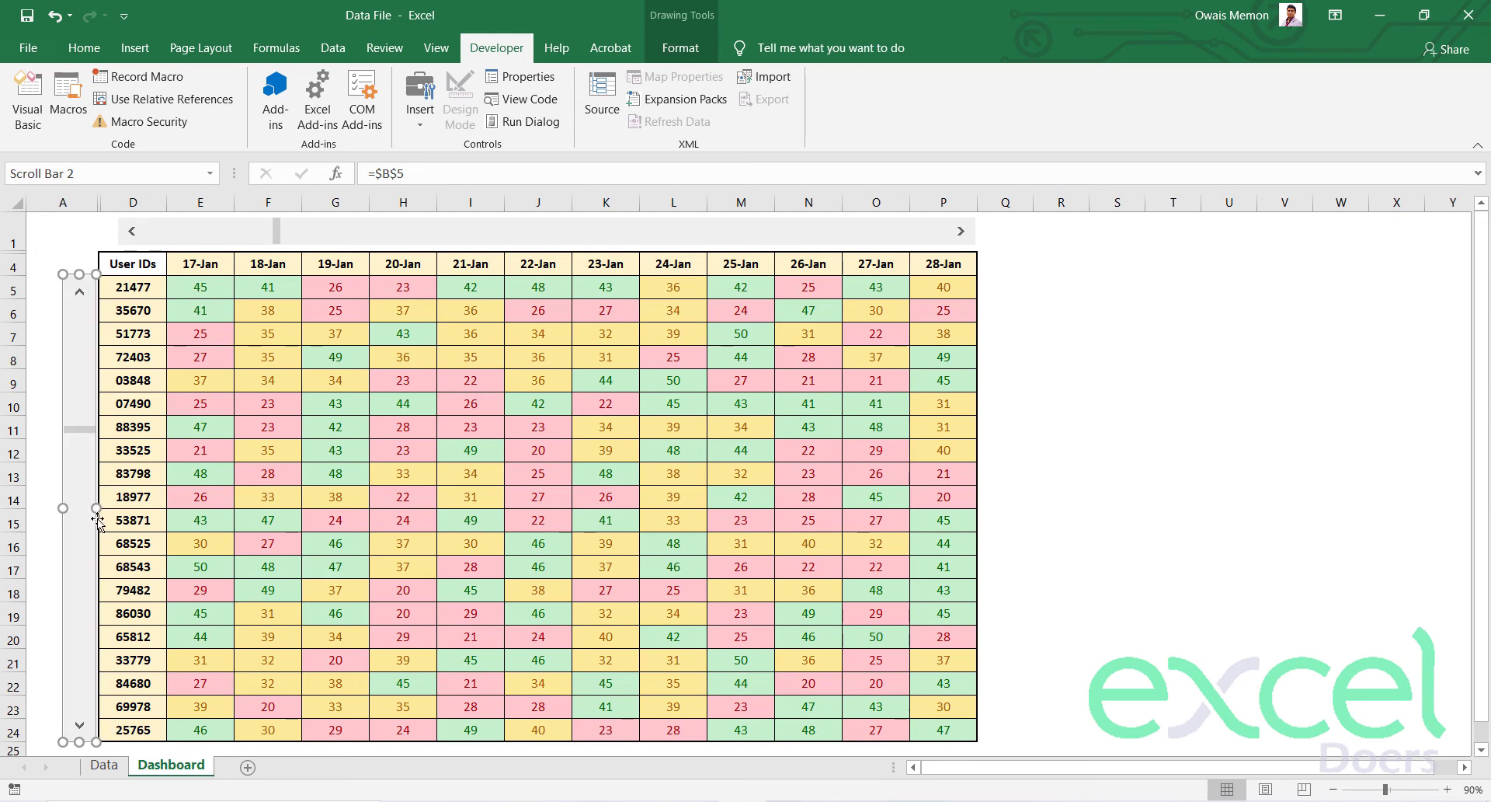
{"action": "left_click_drag", "start_coordinate": [98, 539], "coordinate": [101, 539]}
{"action": "left_click", "coordinate": [43, 458]}
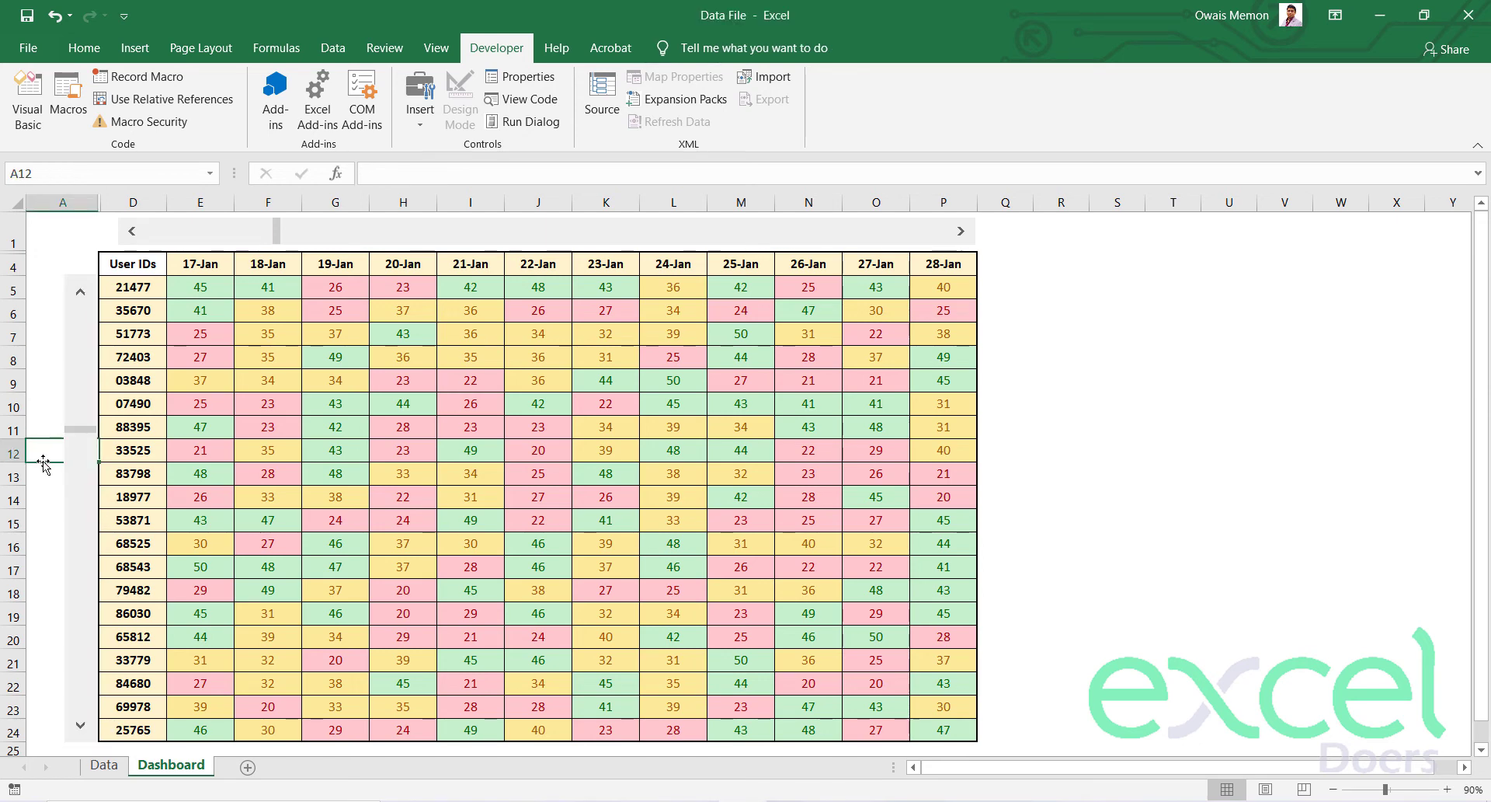
{"action": "left_click", "coordinate": [177, 225], "text": "ctrl"}
{"action": "left_click_drag", "start_coordinate": [177, 225], "coordinate": [164, 223]}
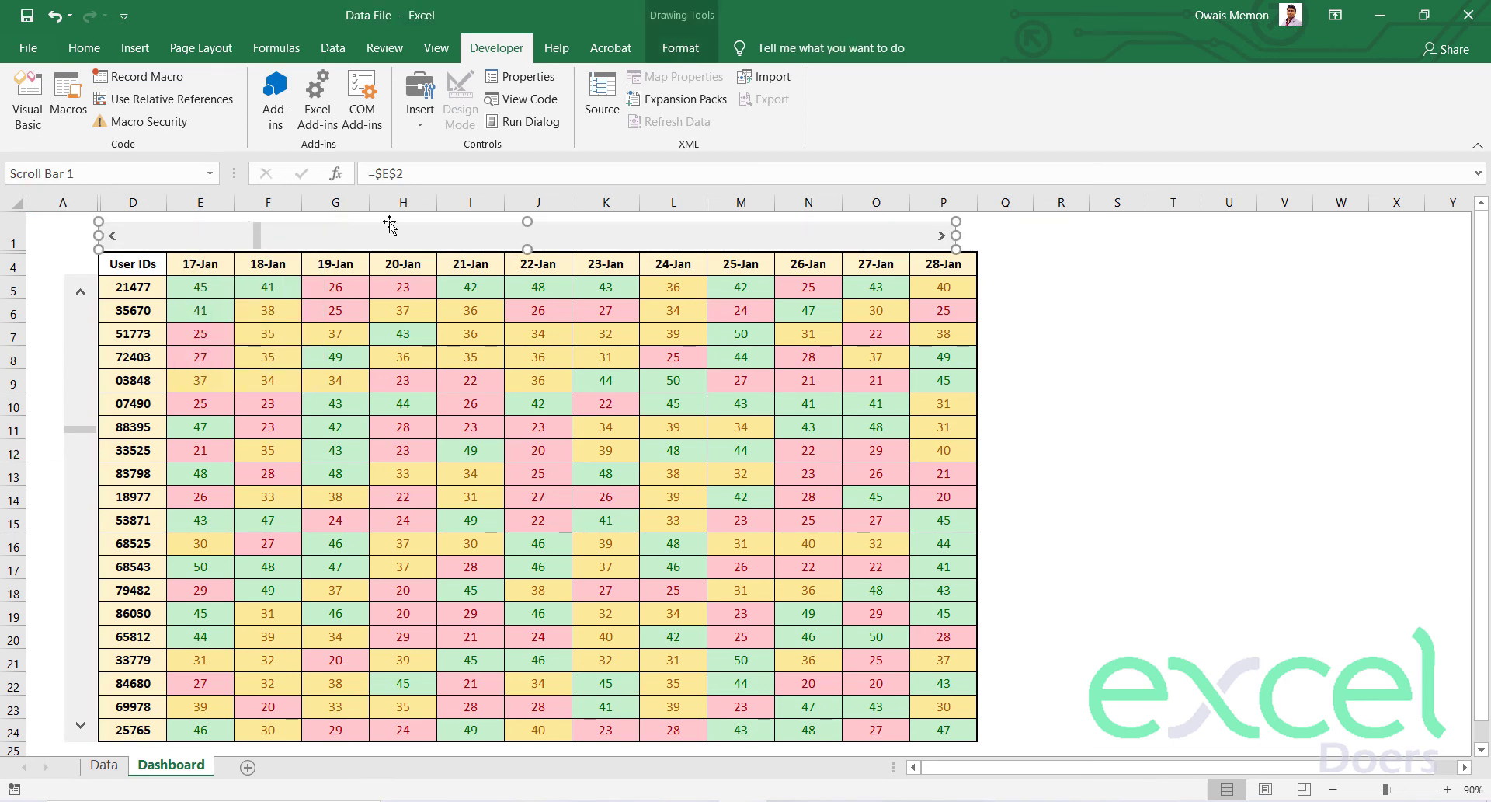
{"action": "left_click_drag", "start_coordinate": [955, 236], "coordinate": [978, 237]}
Try hiding columns Q onward, then dismiss the can't-push-objects alert.
{"action": "left_click", "coordinate": [1017, 263]}
{"action": "left_click", "coordinate": [1012, 204]}
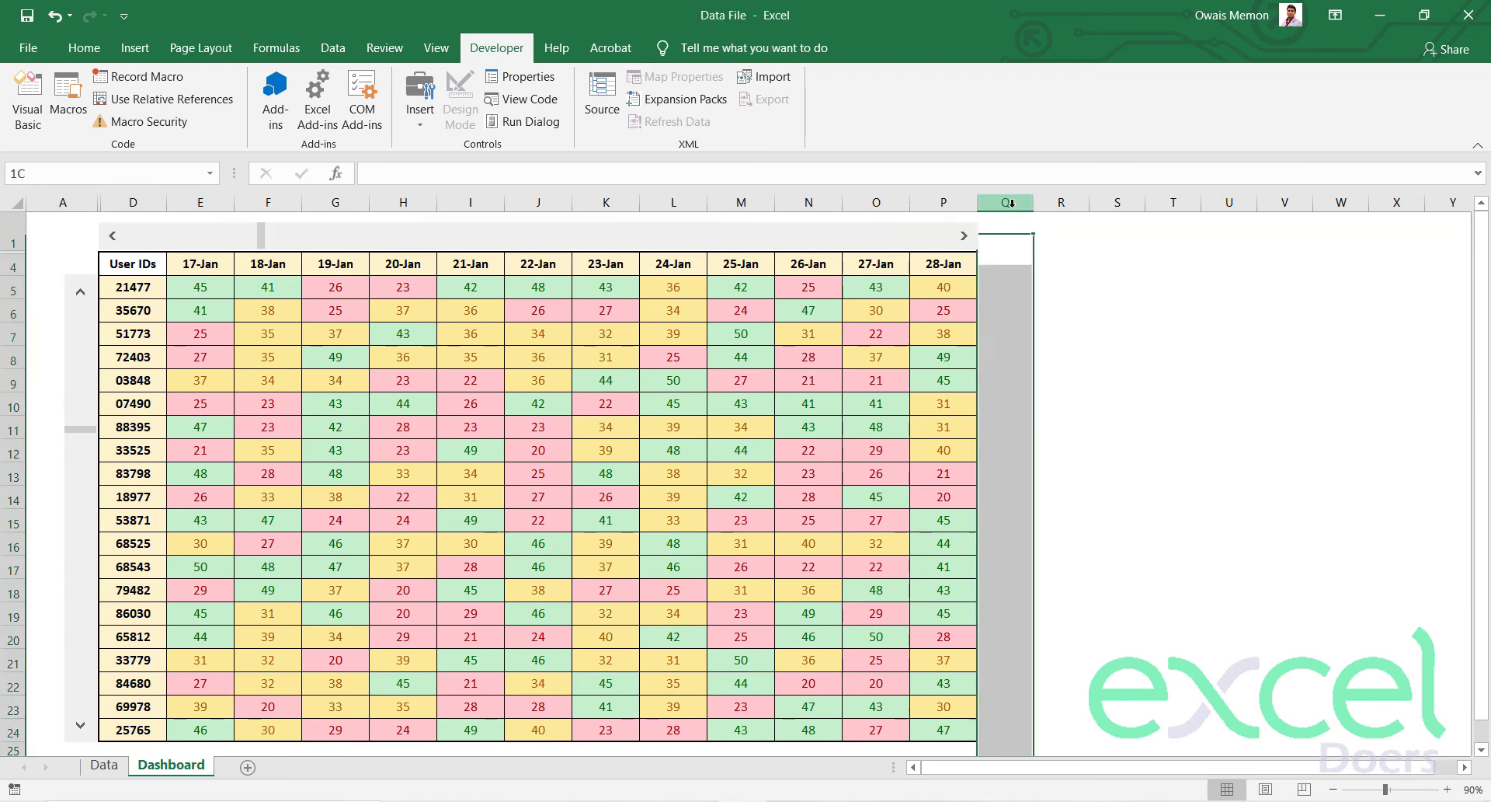
{"action": "key", "text": "ctrl+shift+Right"}
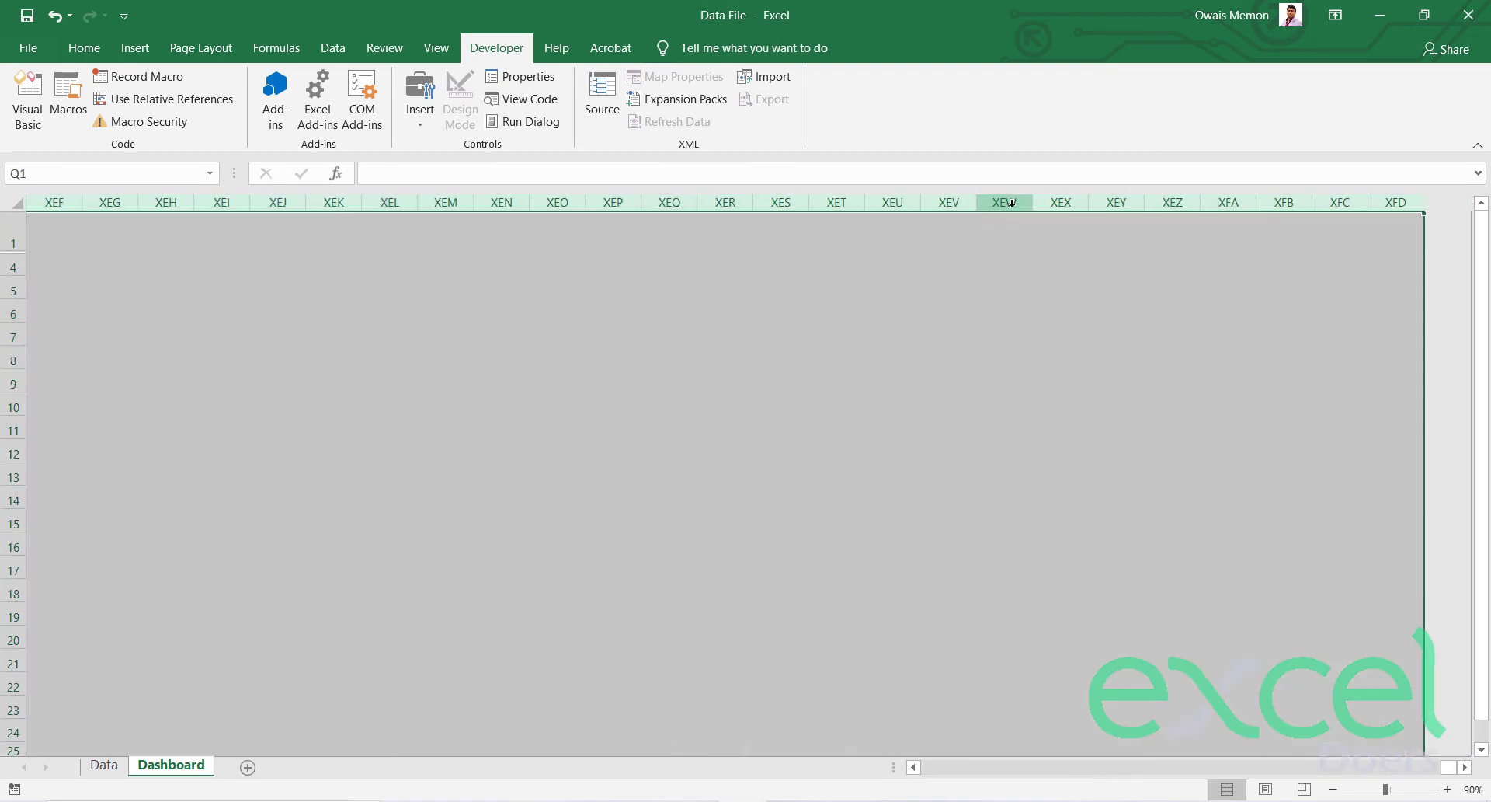
{"action": "right_click", "coordinate": [1009, 198]}
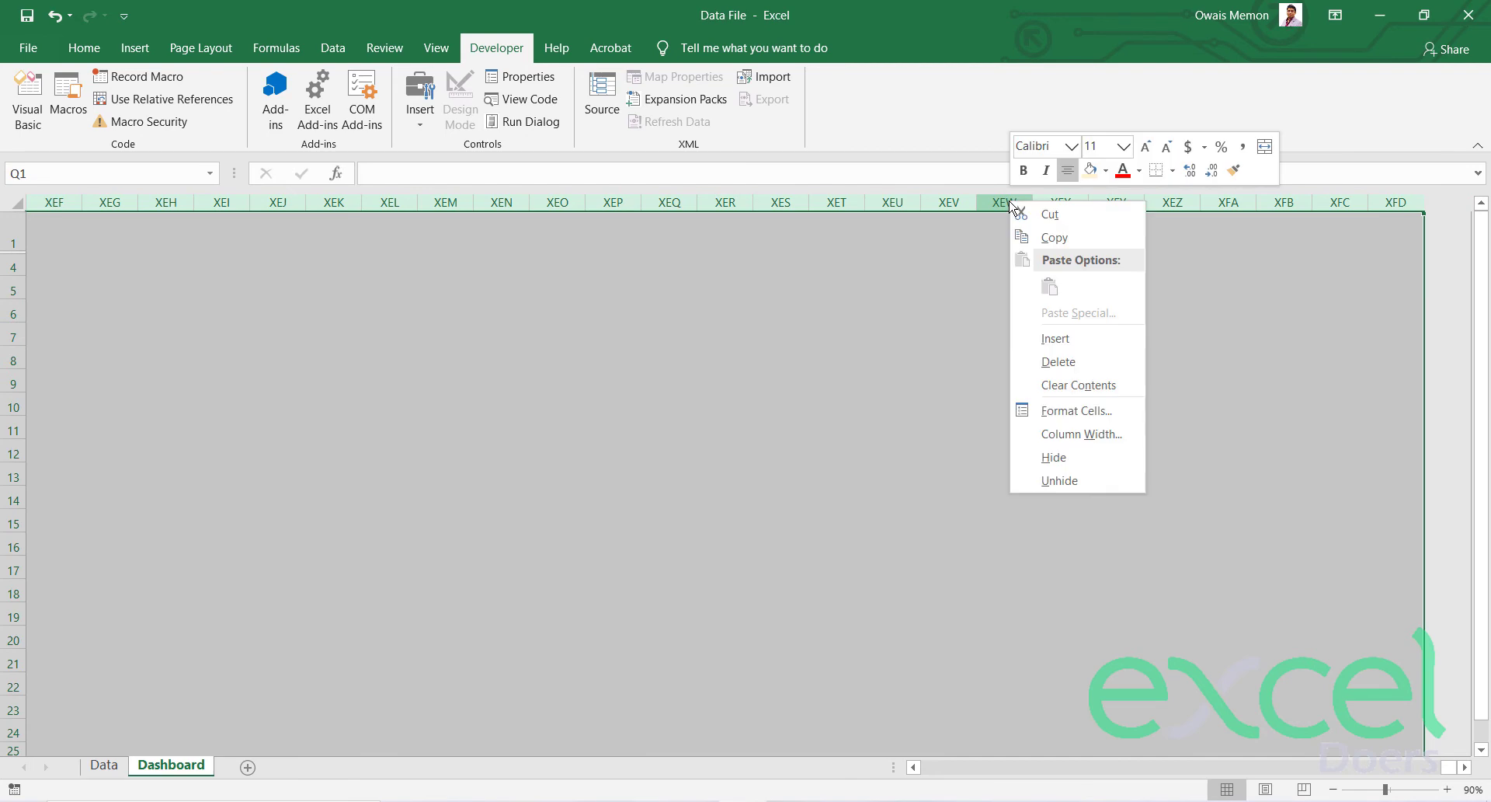
{"action": "left_click", "coordinate": [1053, 457]}
{"action": "left_click", "coordinate": [750, 461]}
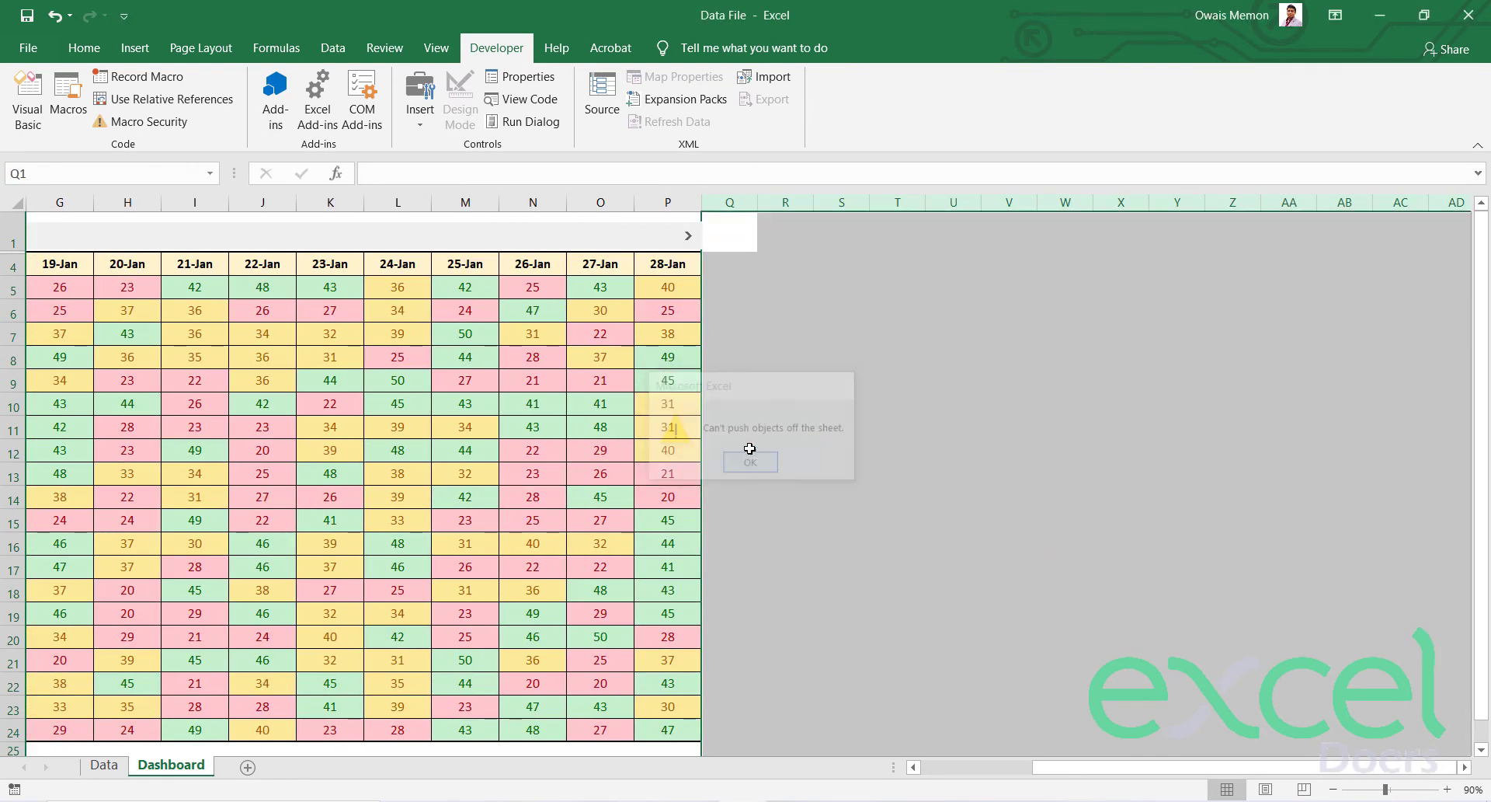
Nudge the horizontal scroll bar's position so it stops blocking the column hide.
{"action": "left_click", "coordinate": [715, 226]}
{"action": "right_click", "coordinate": [672, 237]}
{"action": "key", "text": "Escape"}
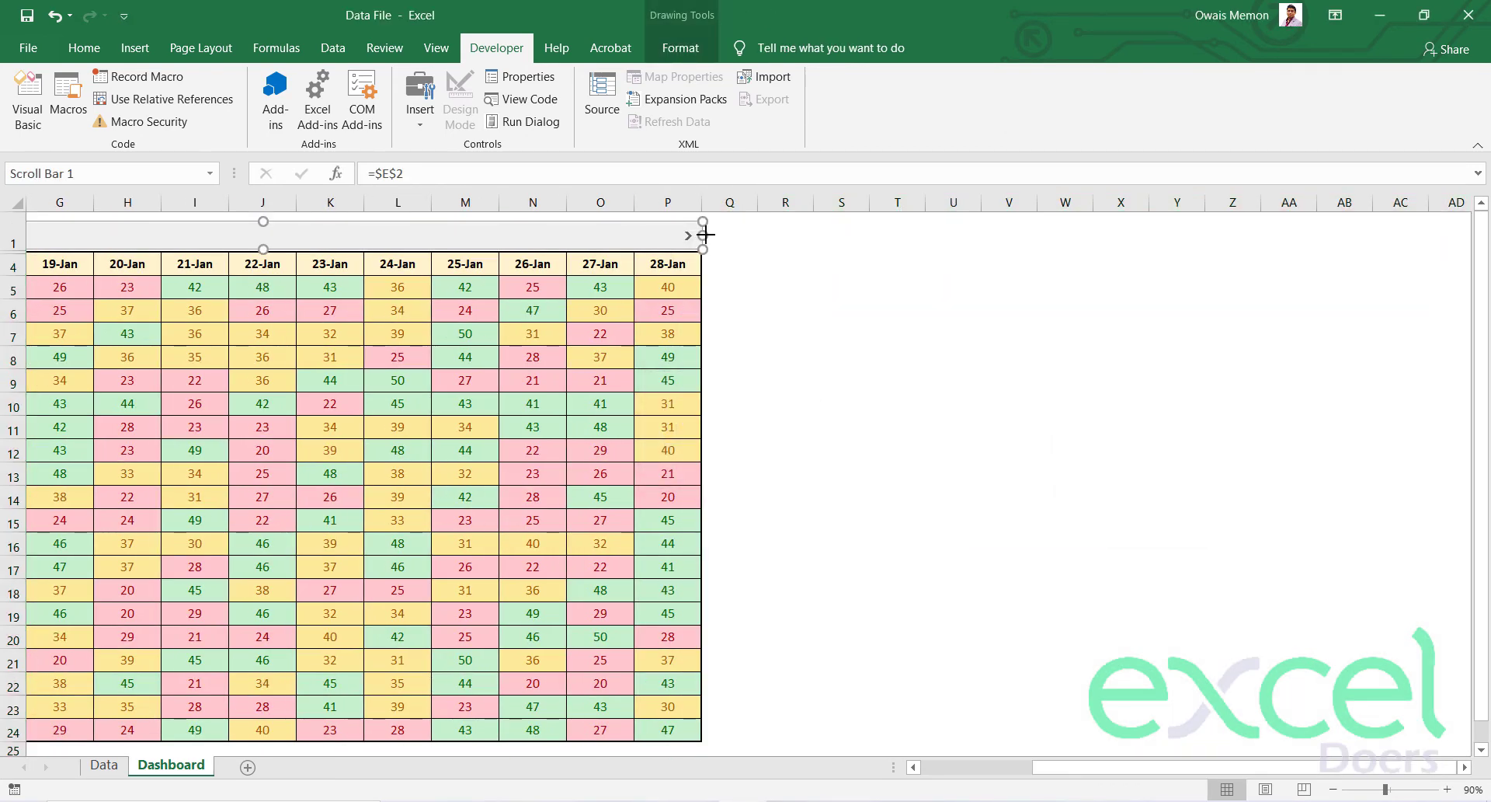
{"action": "left_click_drag", "start_coordinate": [705, 235], "coordinate": [699, 234]}
{"action": "left_click", "coordinate": [730, 233]}
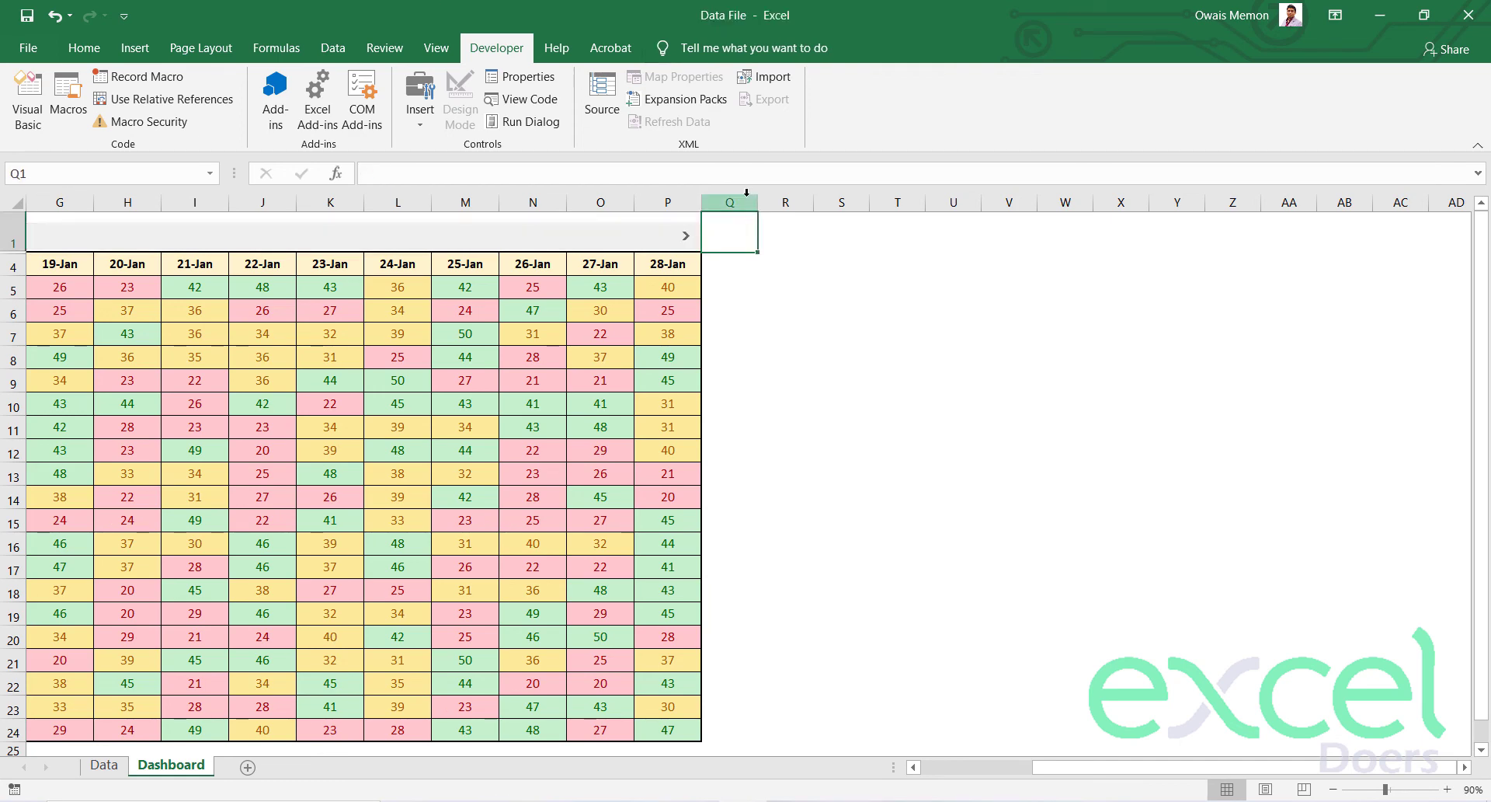
{"action": "left_click", "coordinate": [730, 202]}
{"action": "left_click", "coordinate": [666, 242], "text": "ctrl"}
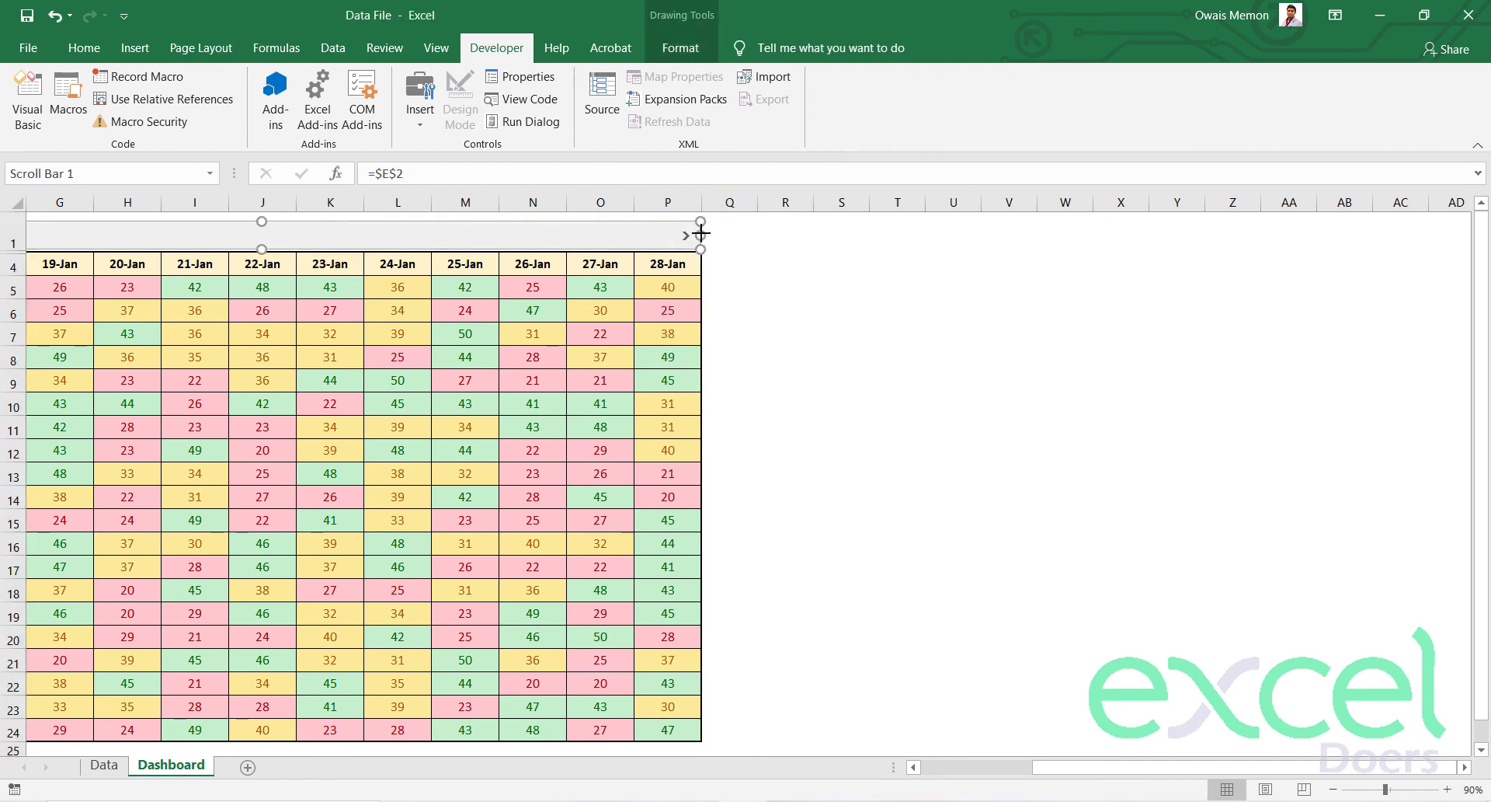
{"action": "left_click_drag", "start_coordinate": [694, 234], "coordinate": [698, 233]}
Hide columns Q onward, check the result, then undo it.
{"action": "left_click", "coordinate": [730, 202]}
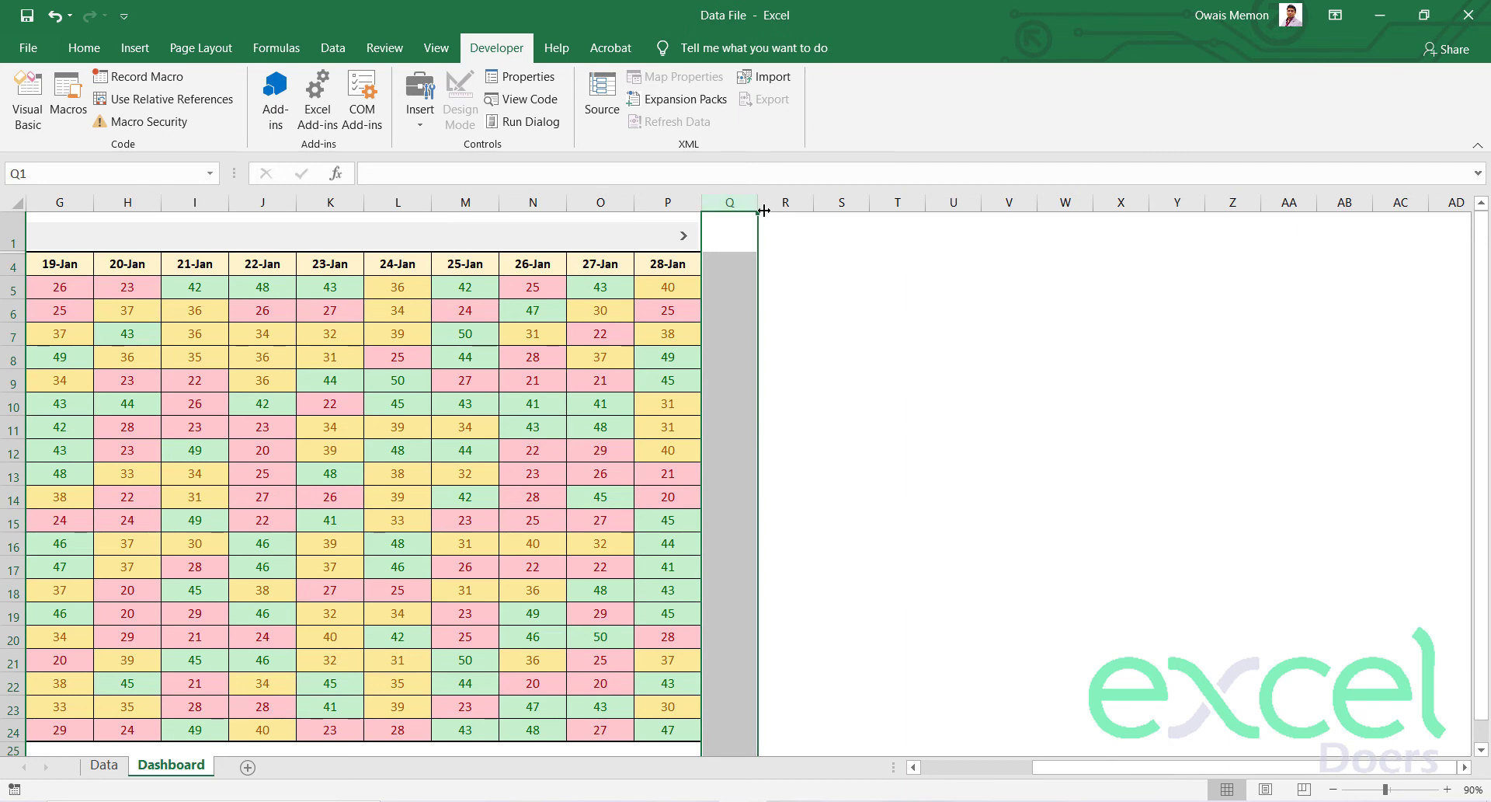
{"action": "key", "text": "ctrl+shift+Right"}
{"action": "right_click", "coordinate": [765, 198]}
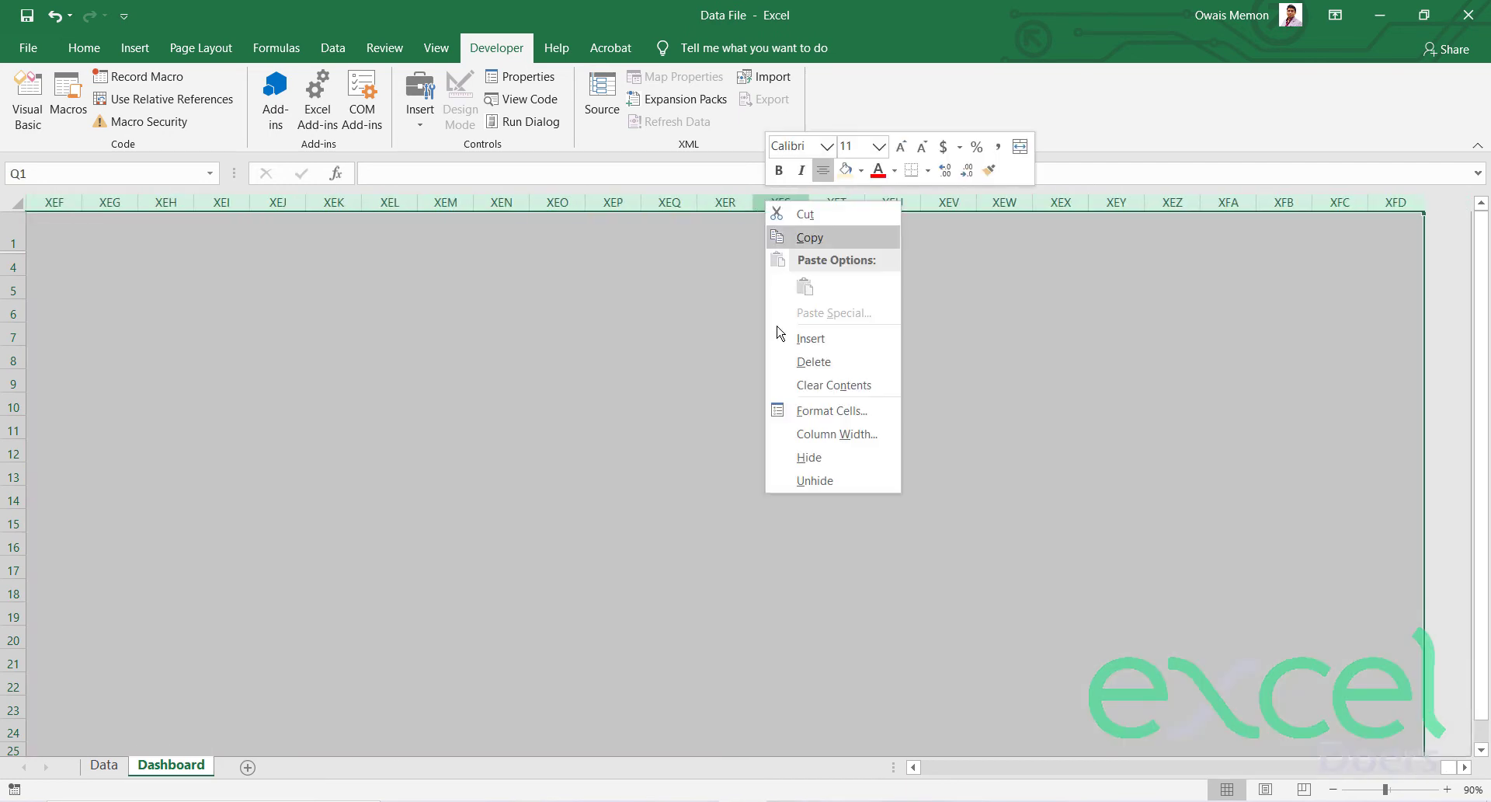
{"action": "left_click", "coordinate": [781, 455]}
{"action": "key", "text": "ctrl+Home"}
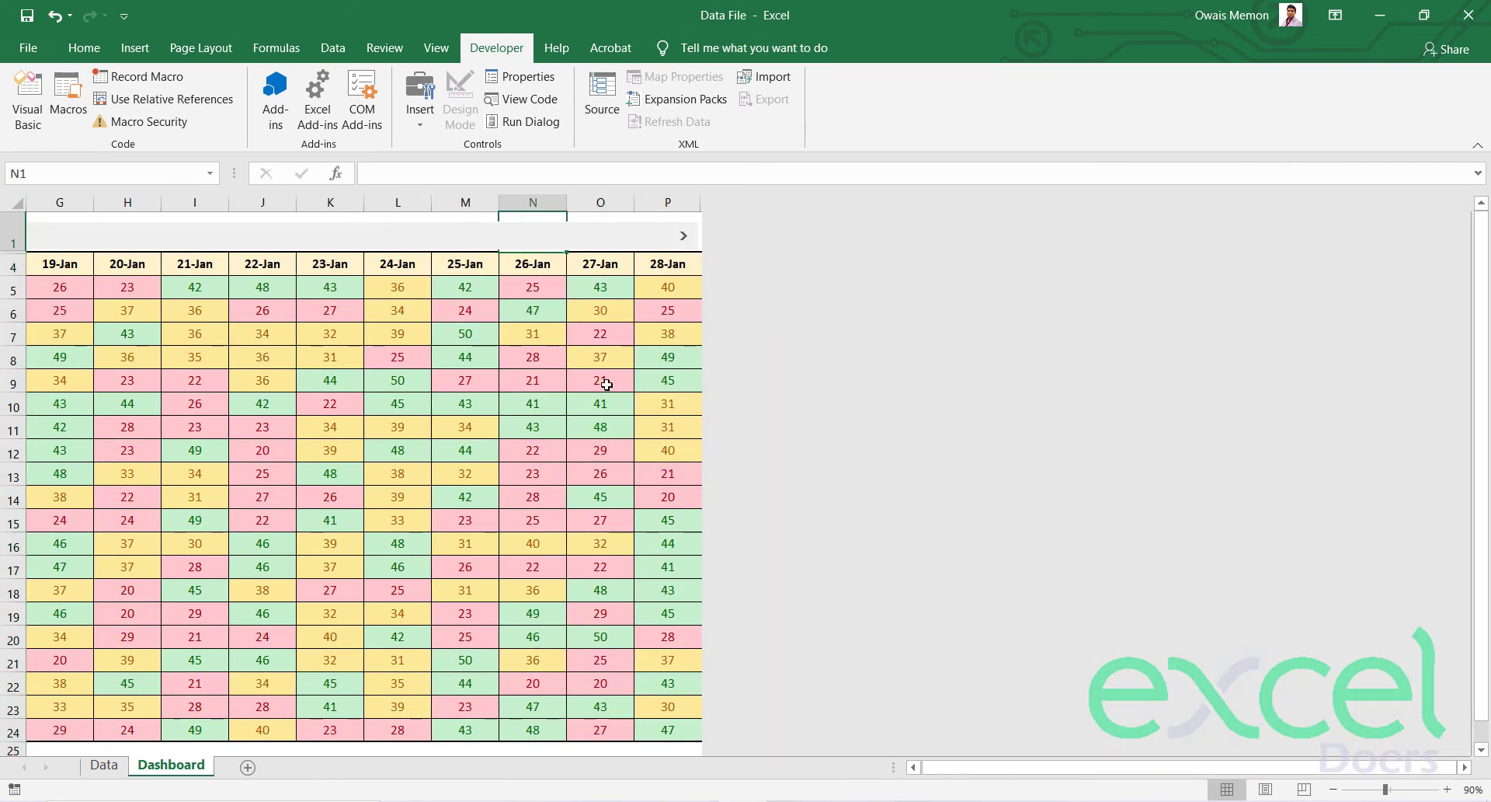
{"action": "key", "text": "ctrl+z"}
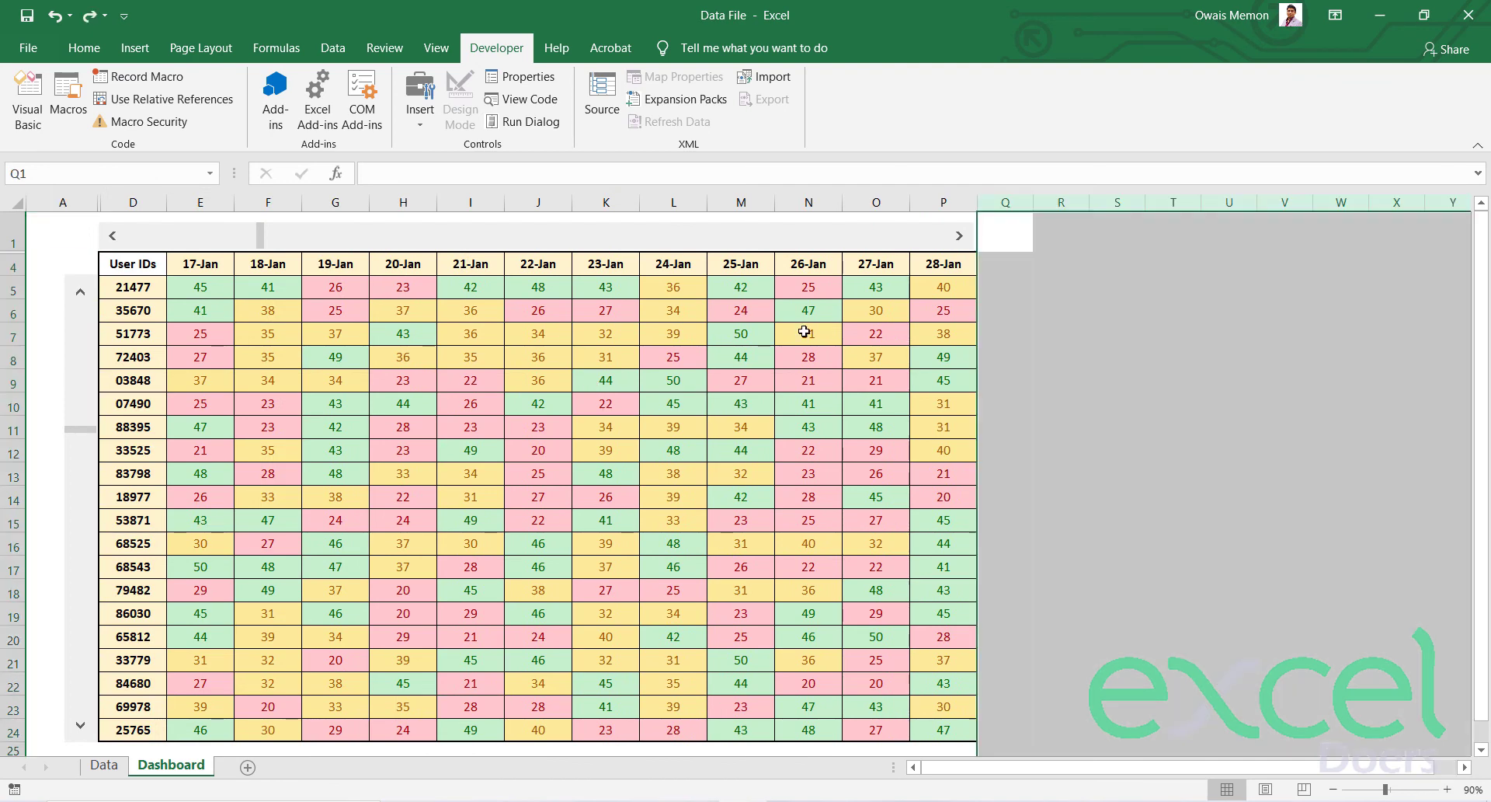
Hide all columns from R onward and narrow column Q to a thin strip.
{"action": "left_click", "coordinate": [1063, 202]}
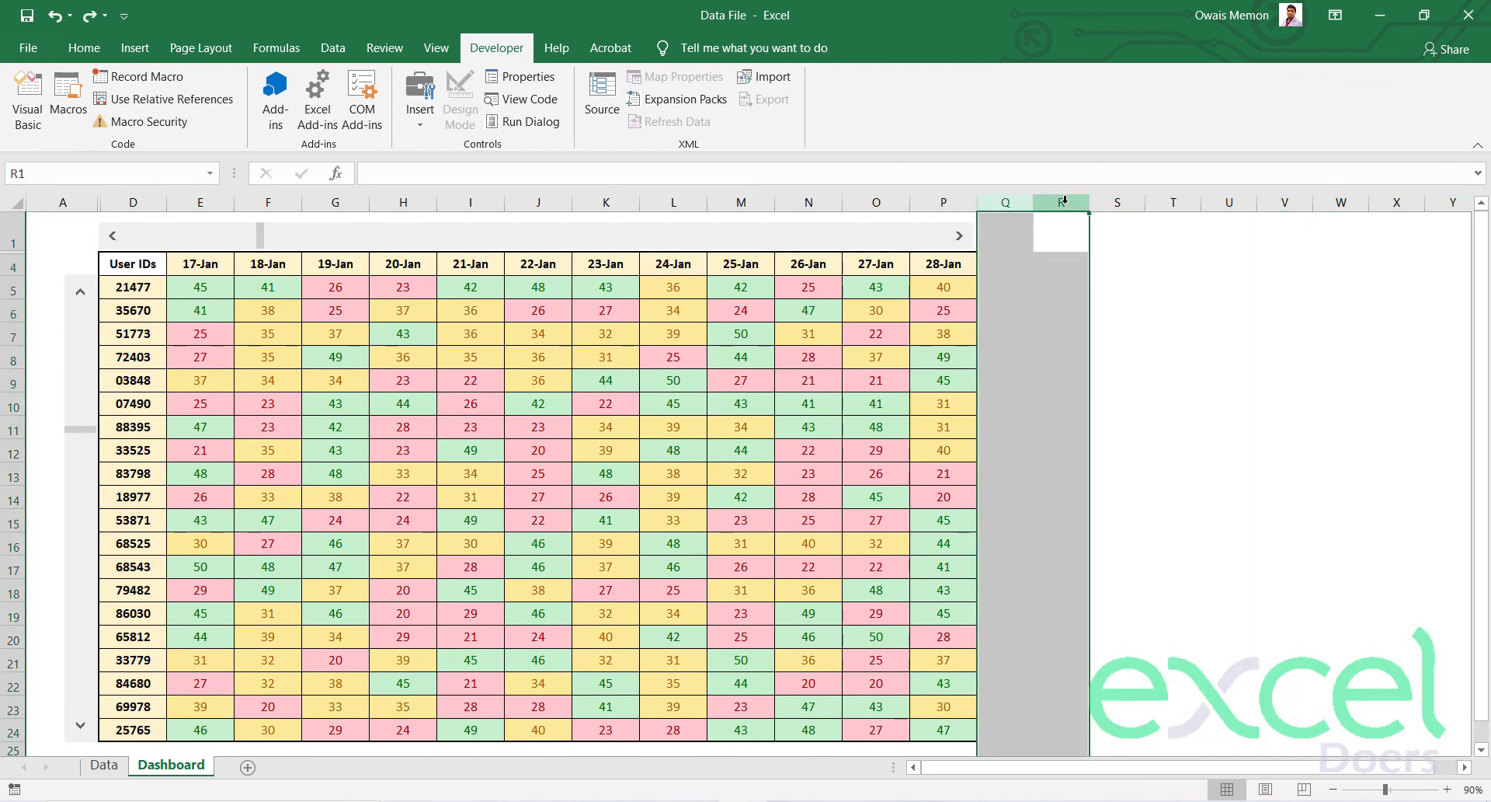
{"action": "key", "text": "ctrl+shift+Right"}
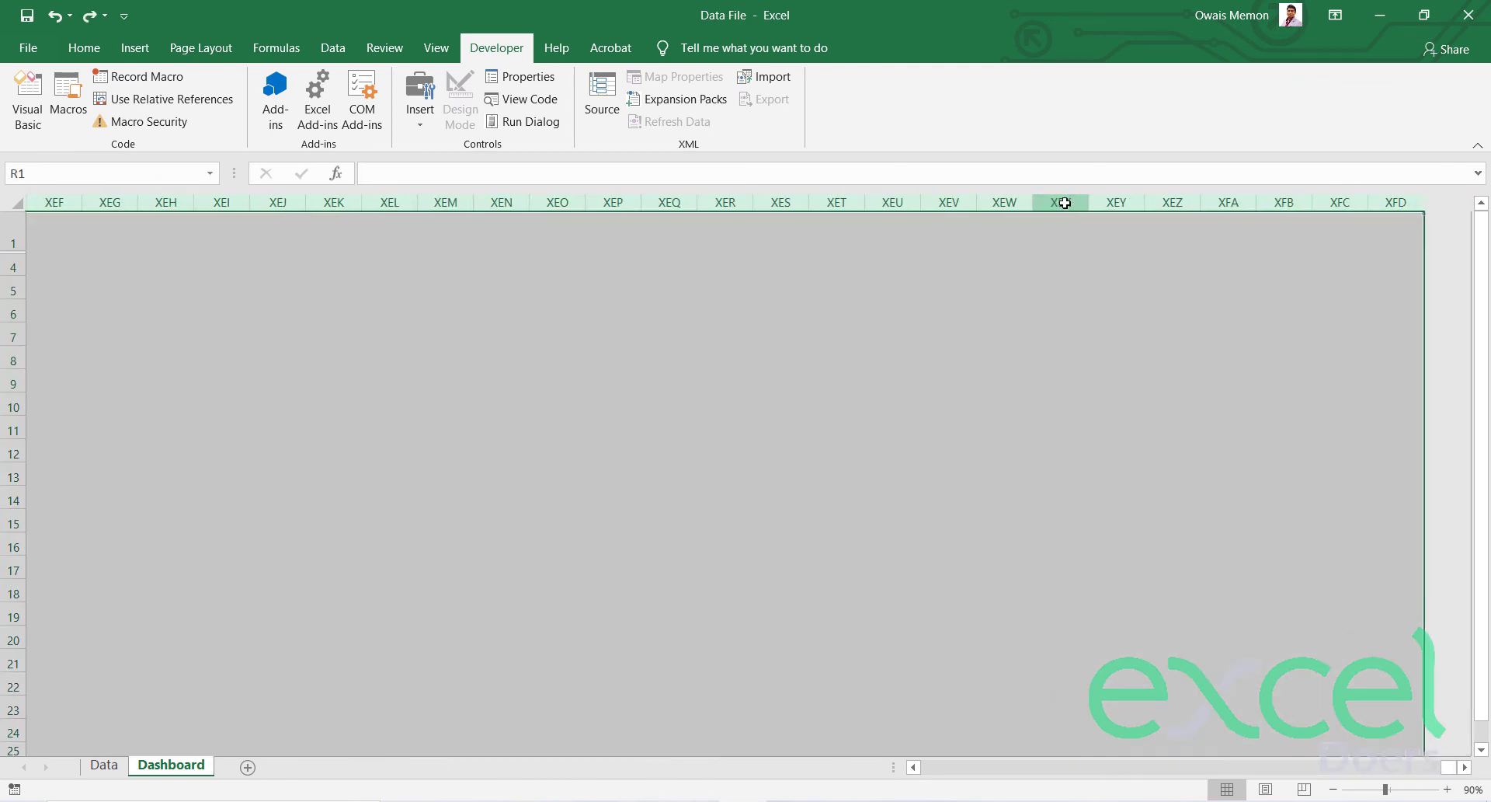
{"action": "right_click", "coordinate": [1064, 203]}
{"action": "left_click", "coordinate": [1138, 466]}
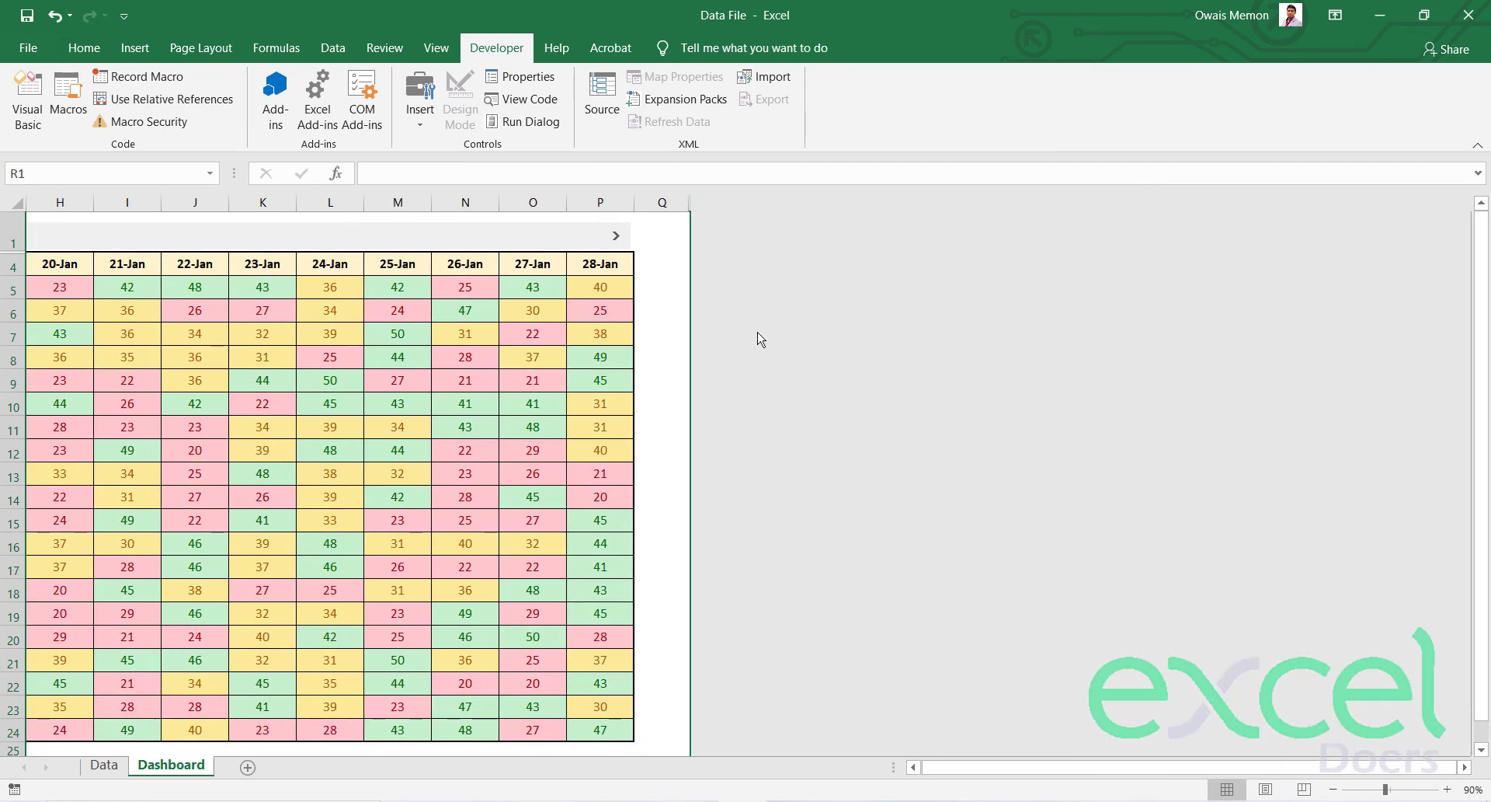
{"action": "key", "text": "Left"}
{"action": "left_click_drag", "start_coordinate": [688, 203], "coordinate": [649, 204]}
{"action": "key", "text": "Left"}
{"action": "key", "text": "ctrl+Home"}
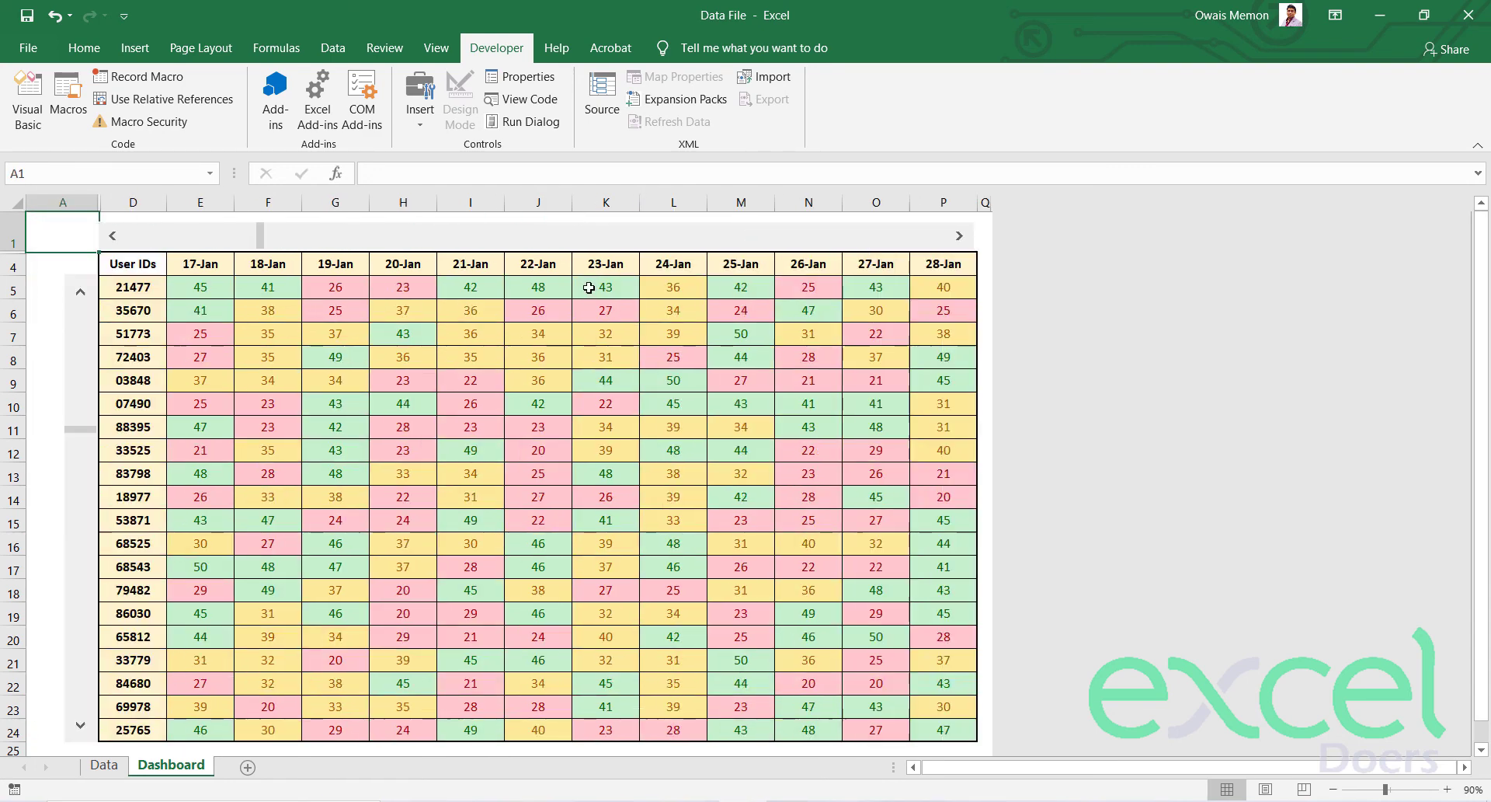
Select from the first empty row to the sheet's end with Ctrl+Shift+Down and hide those rows.
{"action": "scroll", "coordinate": [15, 699], "scroll_direction": "down", "scroll_amount": 2}
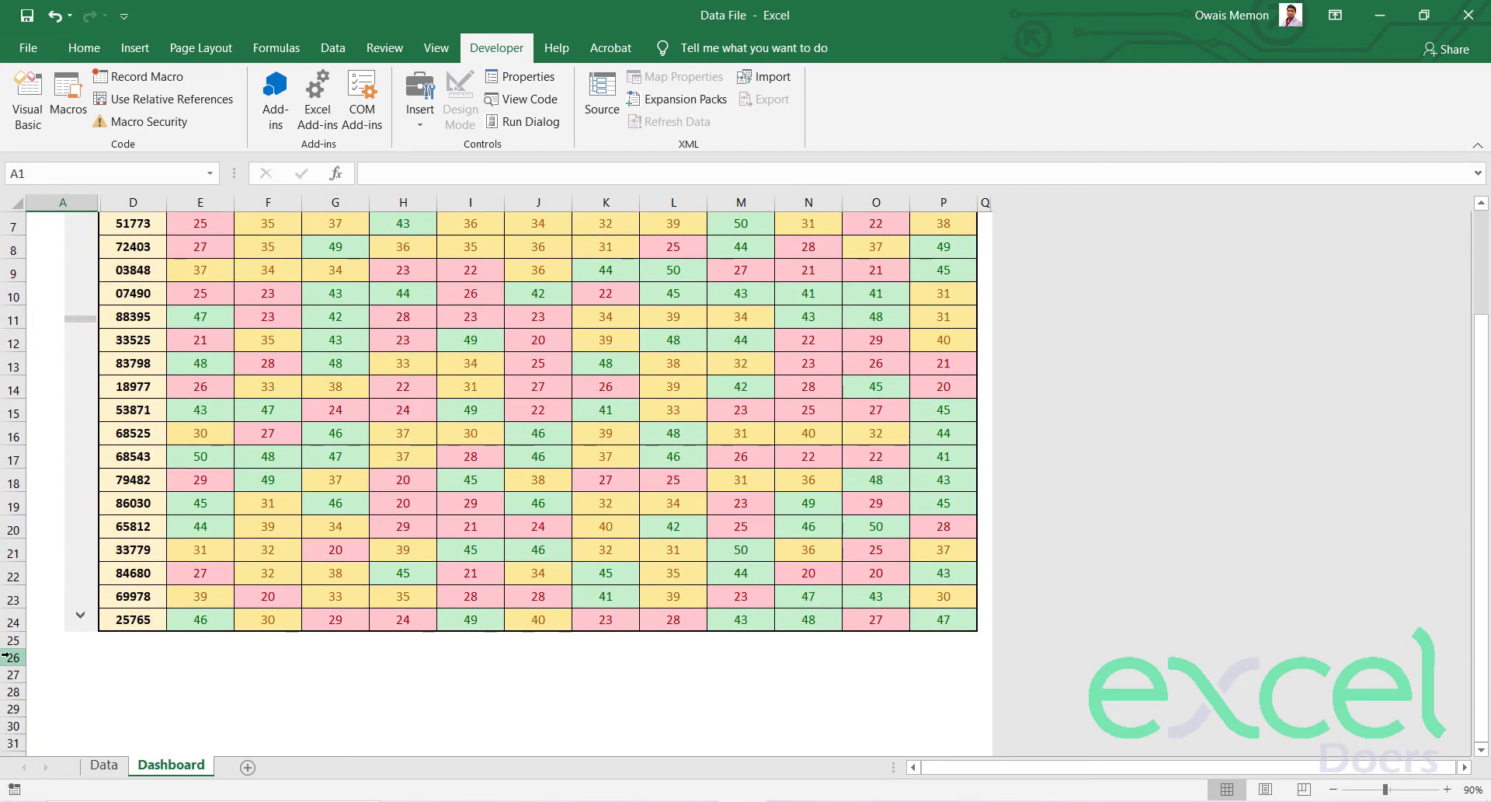
{"action": "left_click", "coordinate": [4, 656]}
{"action": "key", "text": "ctrl+shift+Down"}
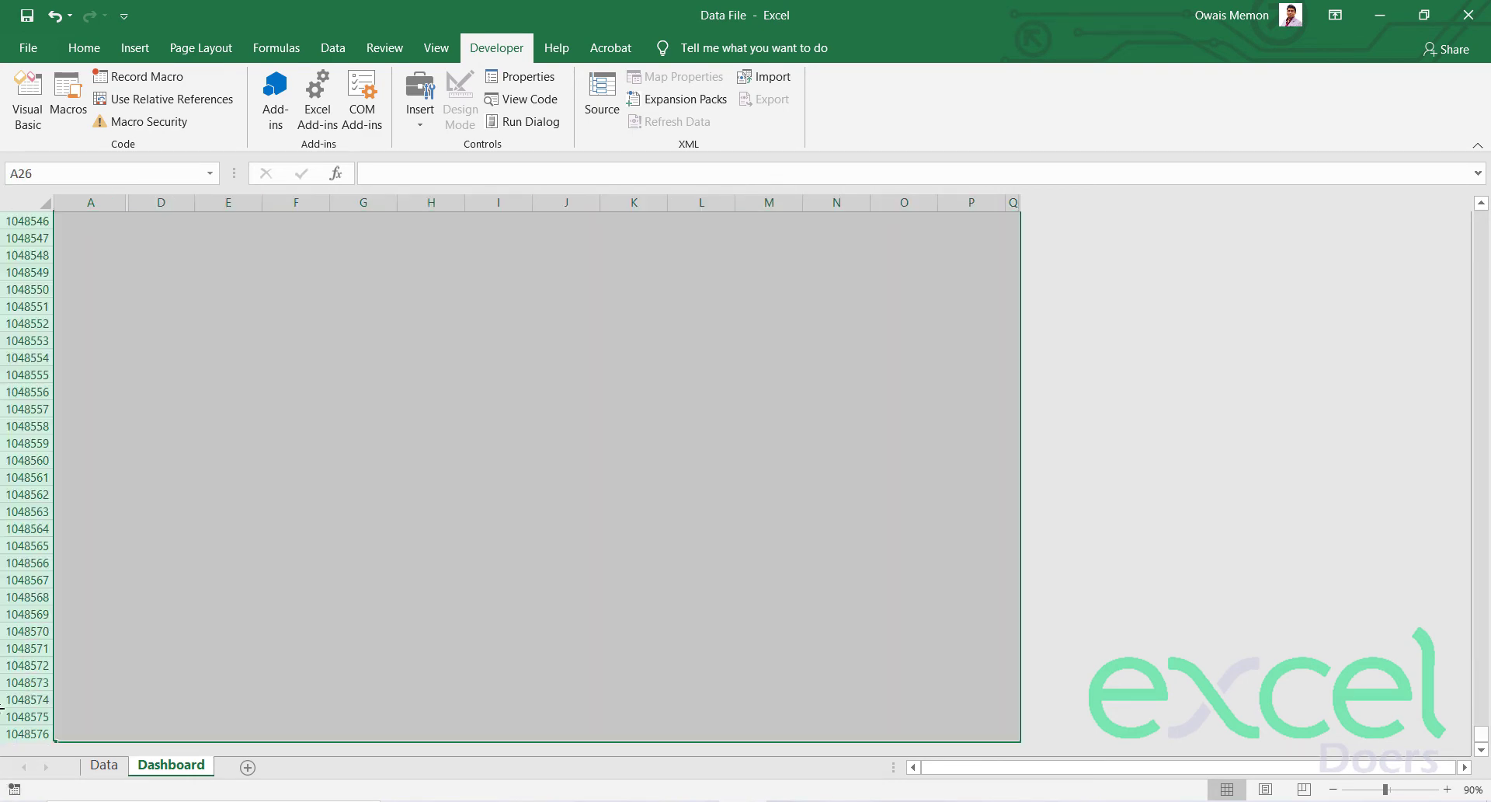
{"action": "right_click", "coordinate": [3, 662]}
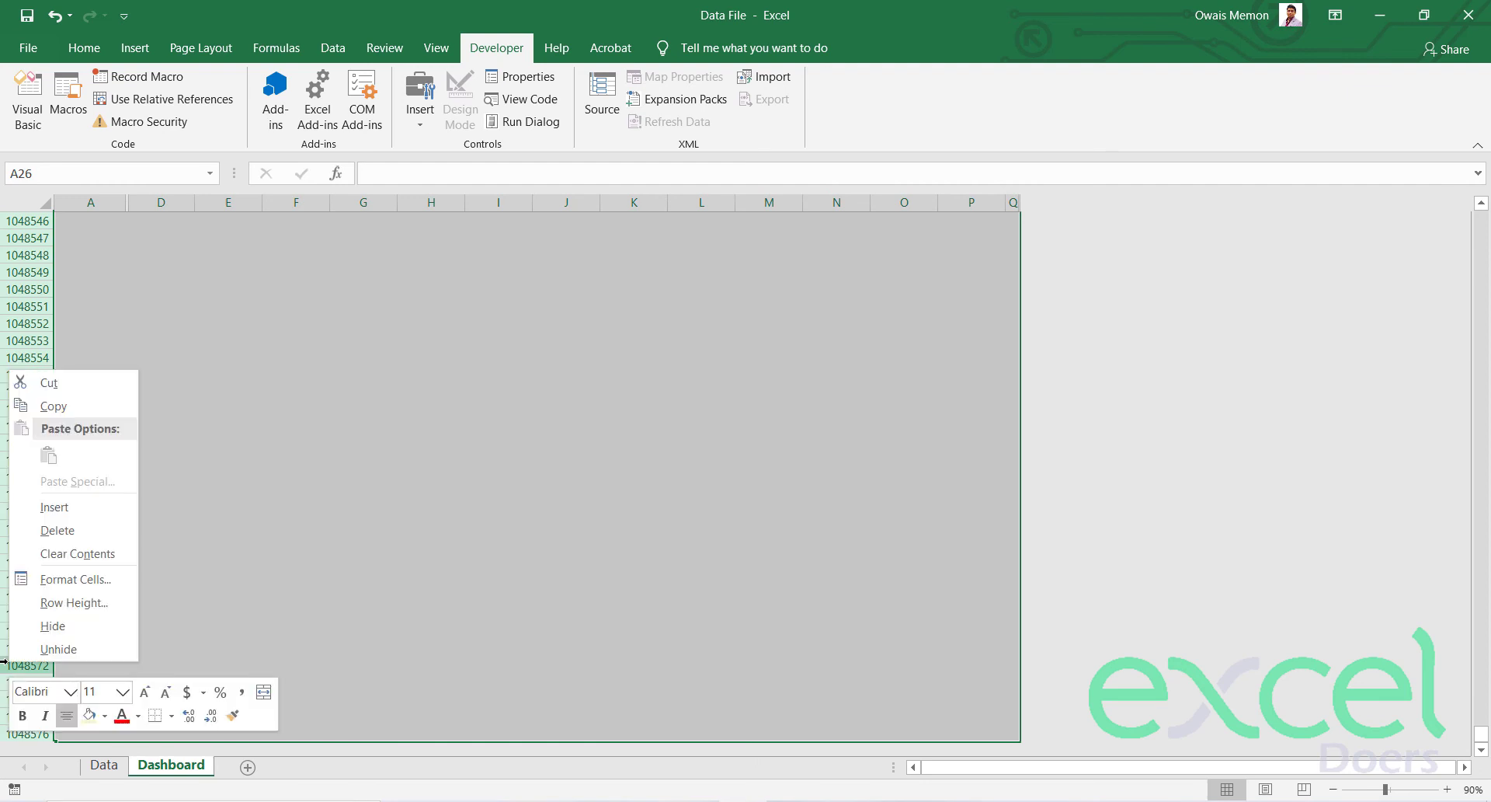
{"action": "left_click", "coordinate": [31, 621]}
{"action": "scroll", "coordinate": [77, 555], "scroll_direction": "up", "scroll_amount": 5}
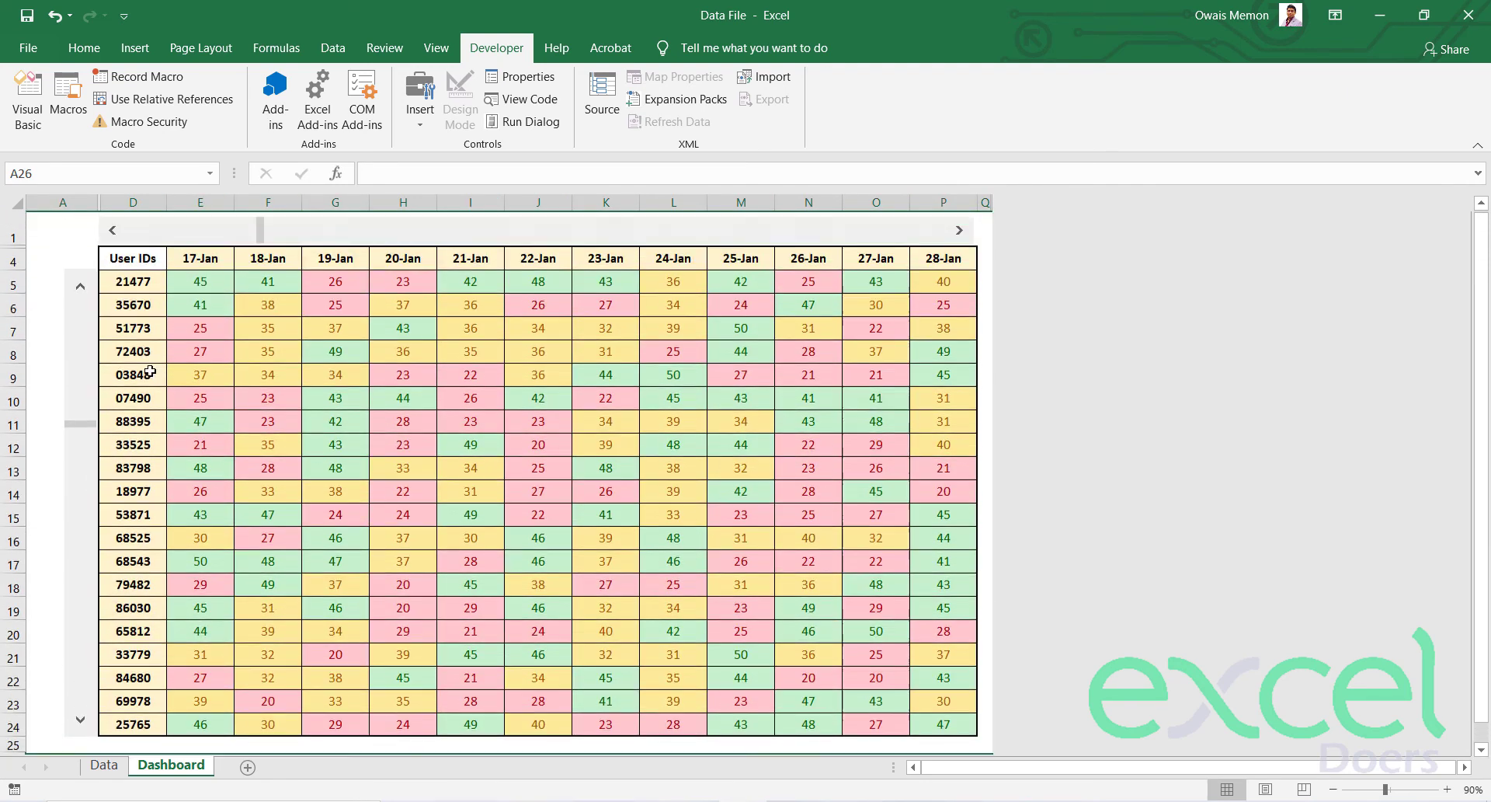
{"action": "left_click", "coordinate": [9, 219]}
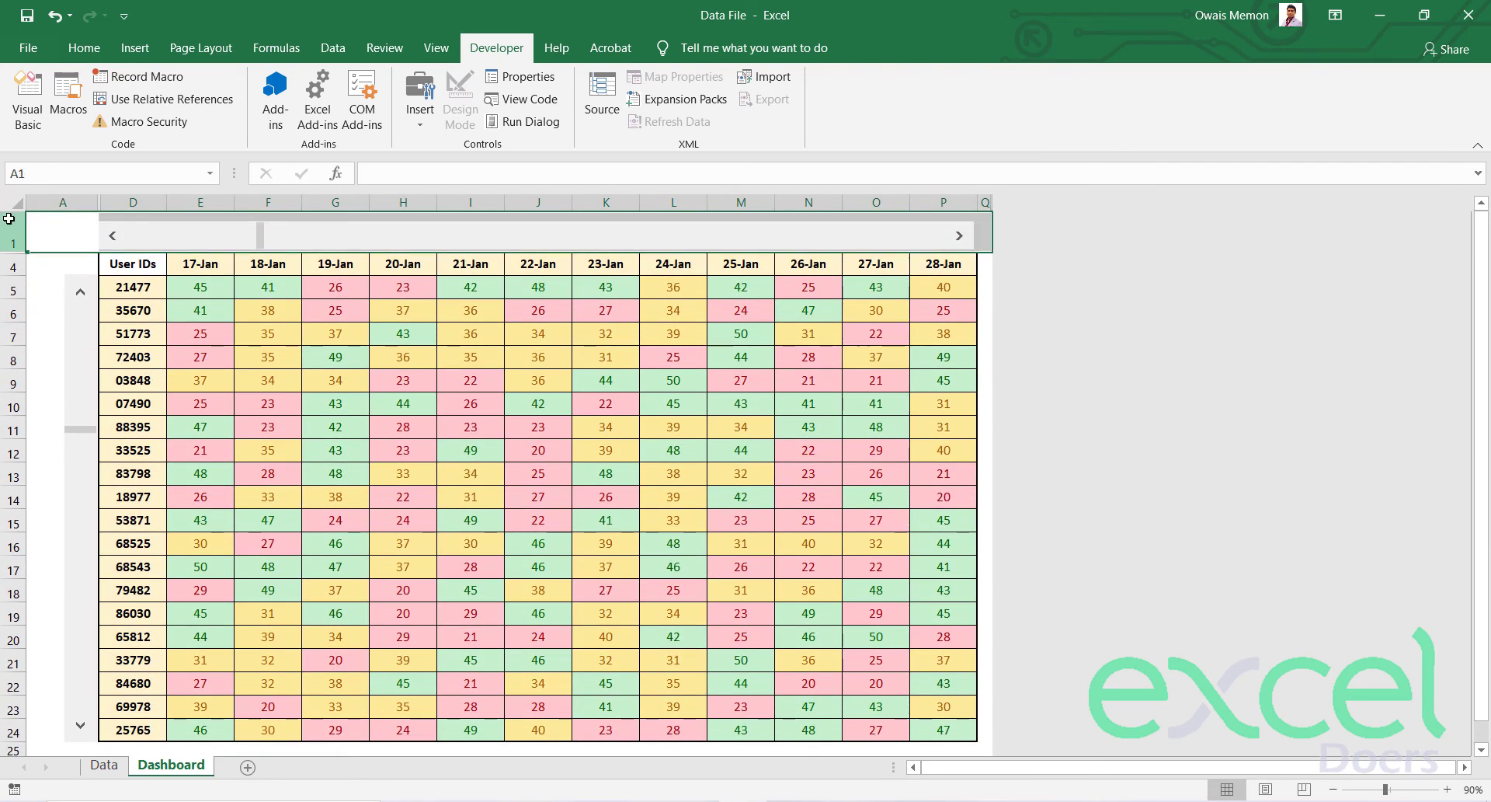
Insert two rows at the top, merge A1:Q2 and enter 'USER PERFORMANCE DASHBOARD'.
{"action": "key", "text": "ctrl+shift+plus"}
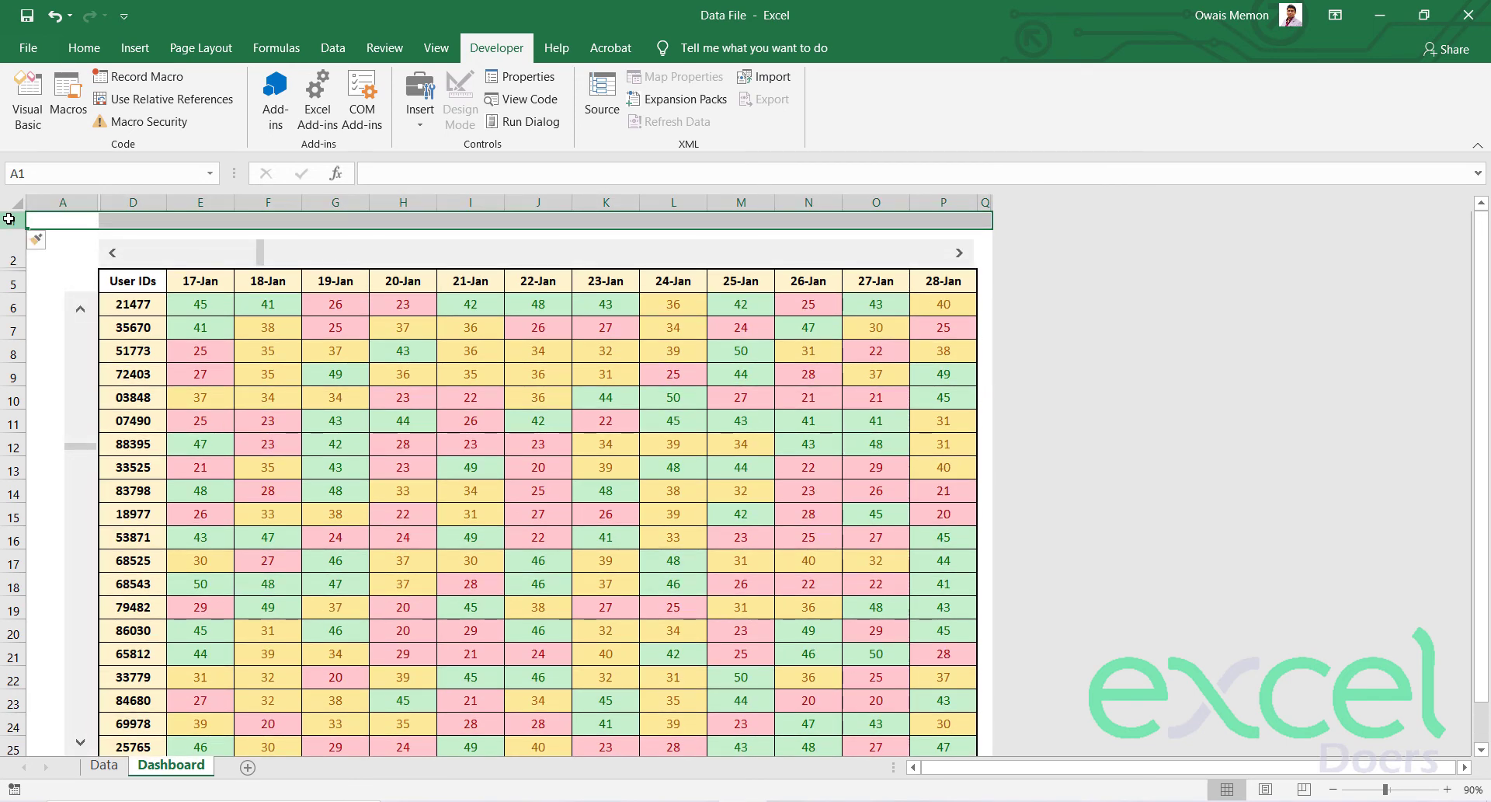
{"action": "key", "text": "ctrl+shift+plus"}
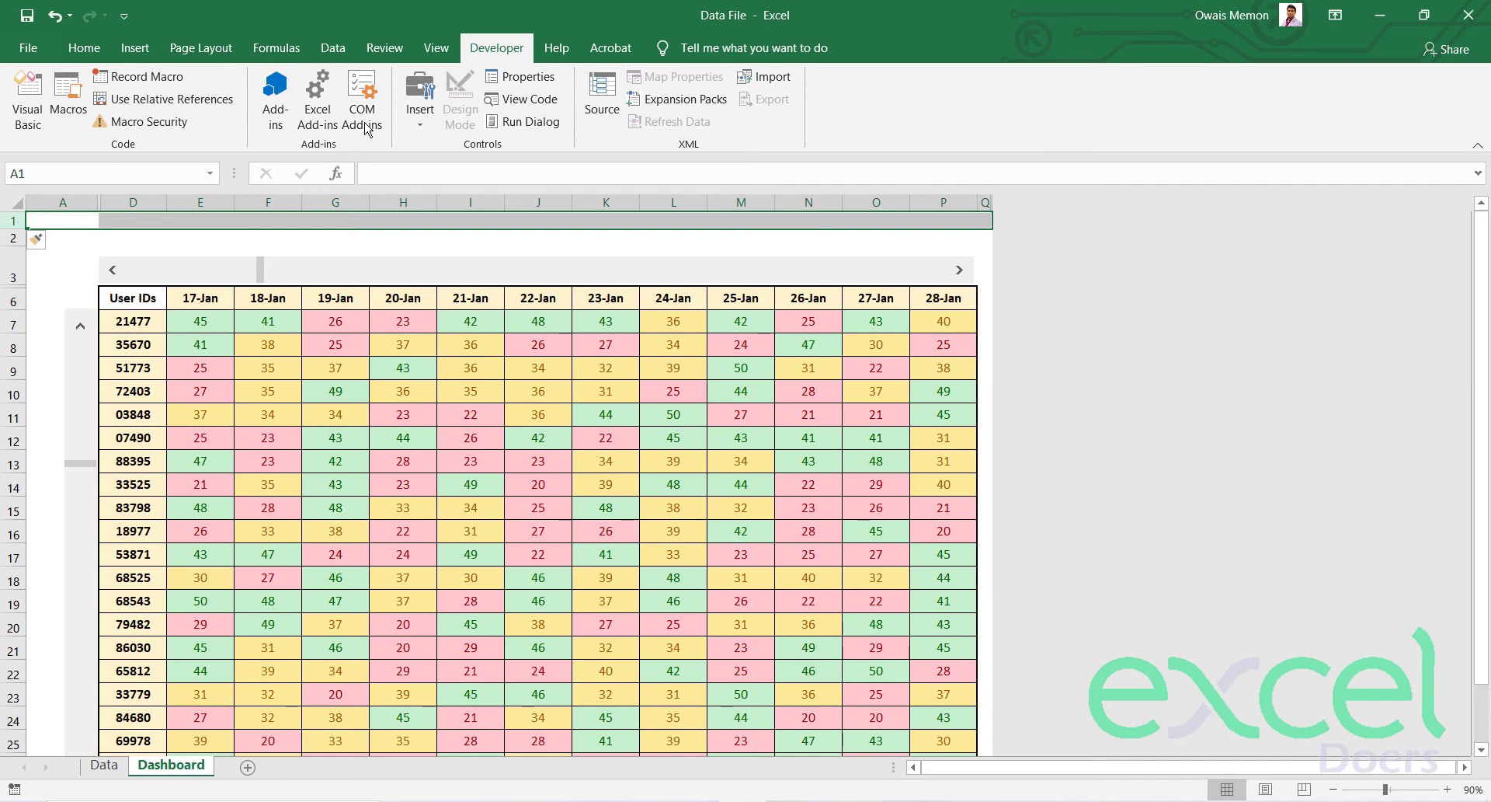
{"action": "left_click_drag", "start_coordinate": [33, 219], "coordinate": [990, 241]}
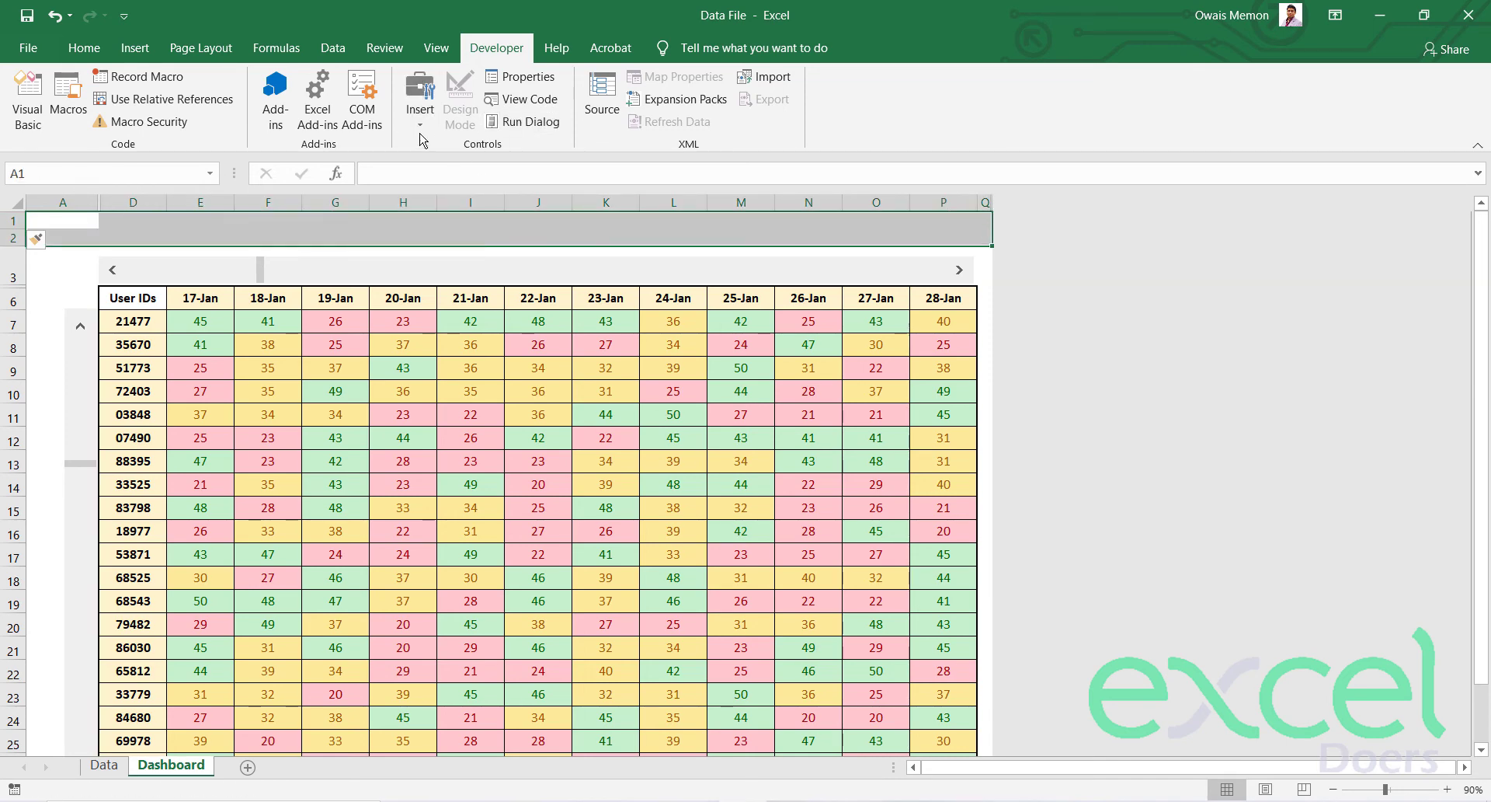
{"action": "left_click", "coordinate": [84, 47]}
{"action": "left_click", "coordinate": [557, 122]}
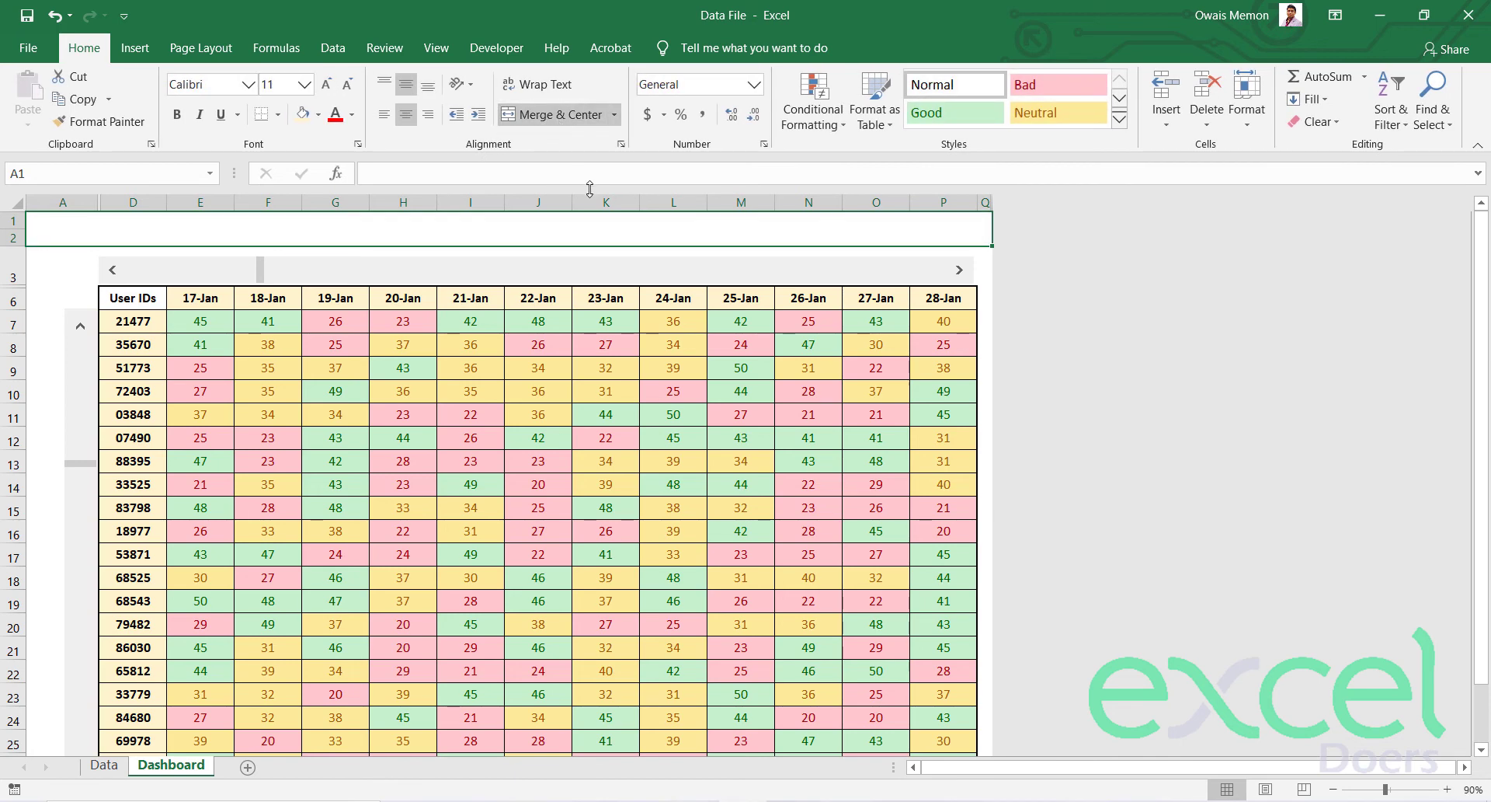
{"action": "type", "text": "USER "}
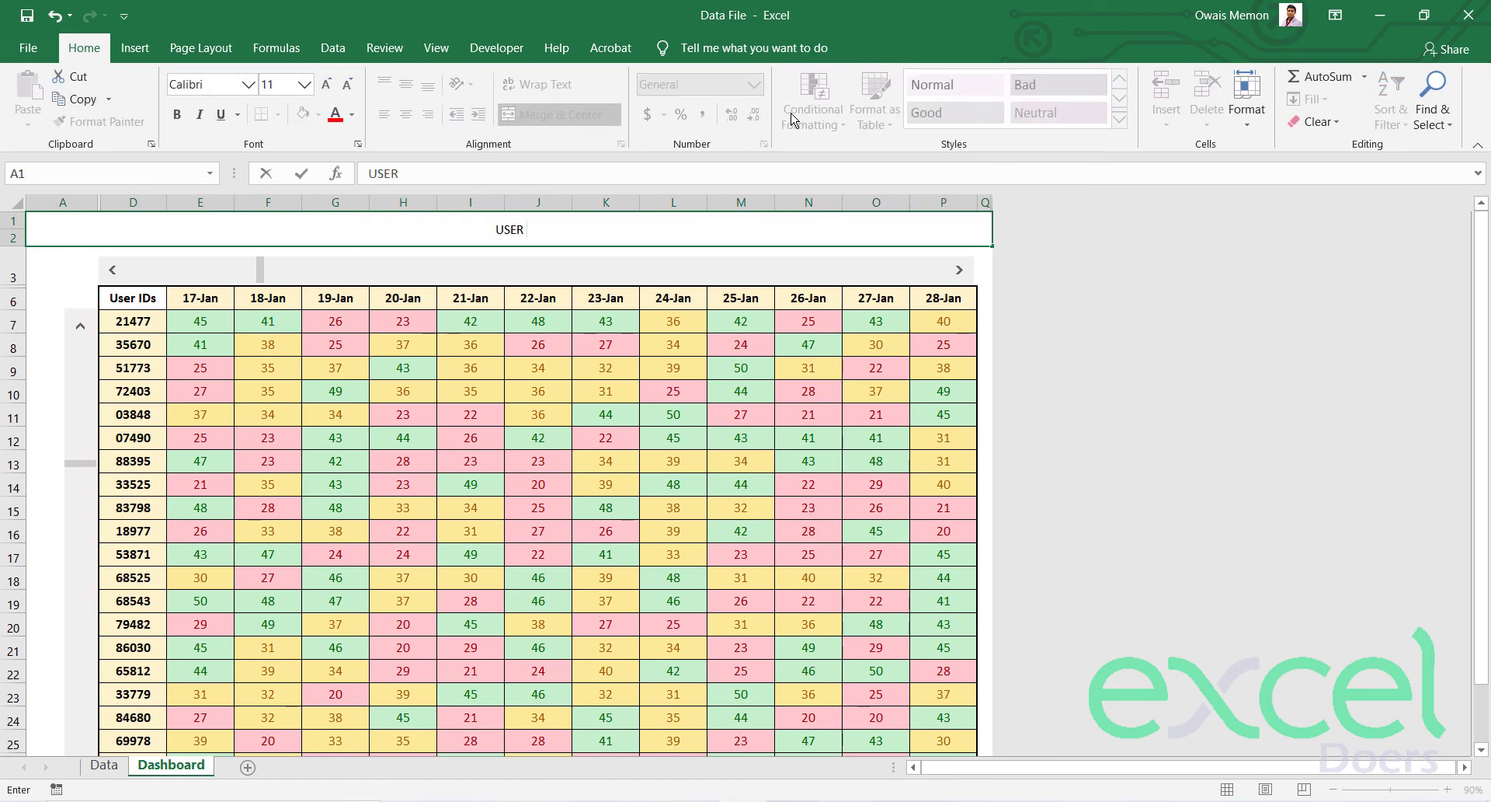
{"action": "type", "text": "PERFORMANCE "}
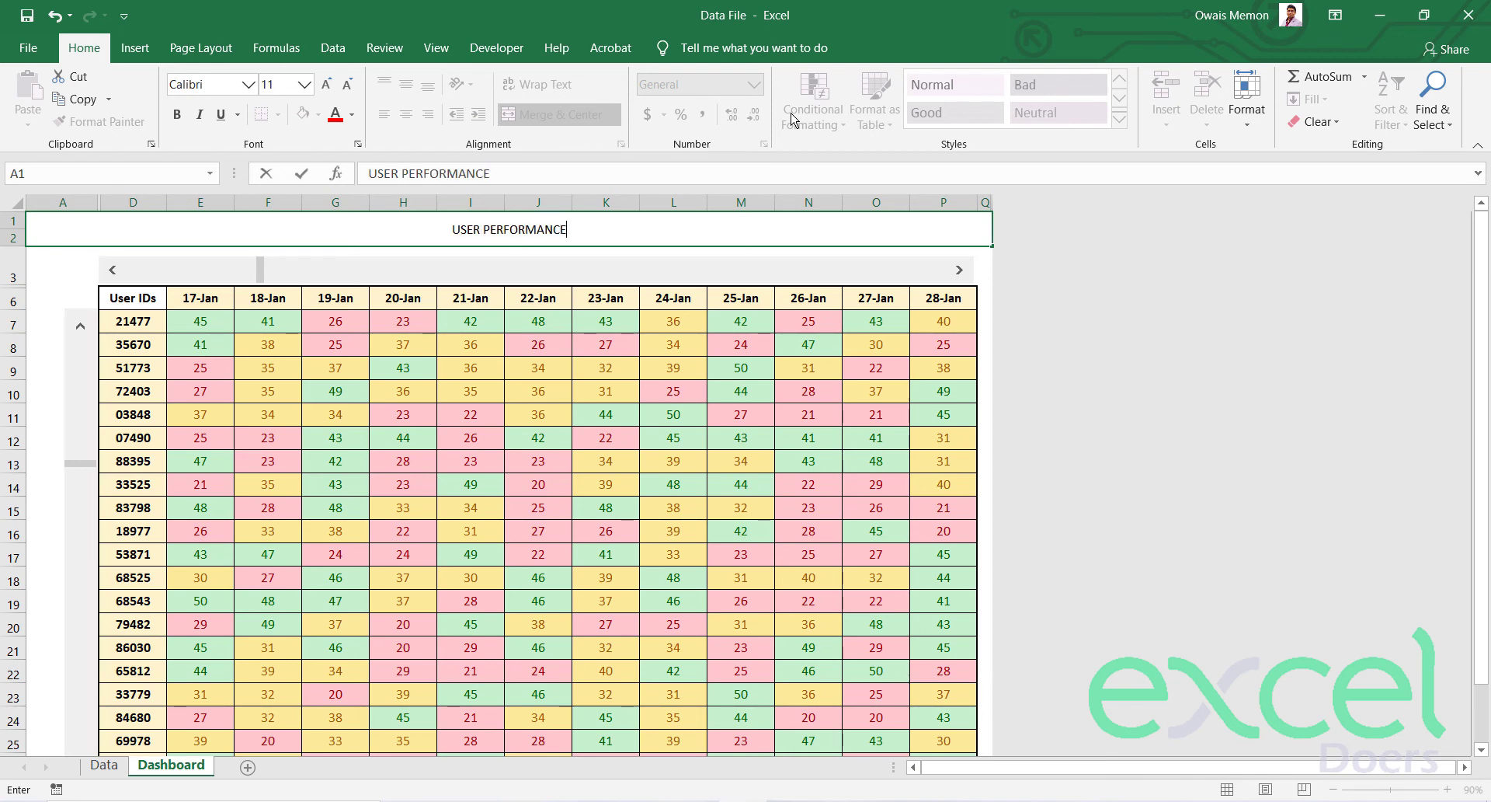
{"action": "type", "text": "DAS"}
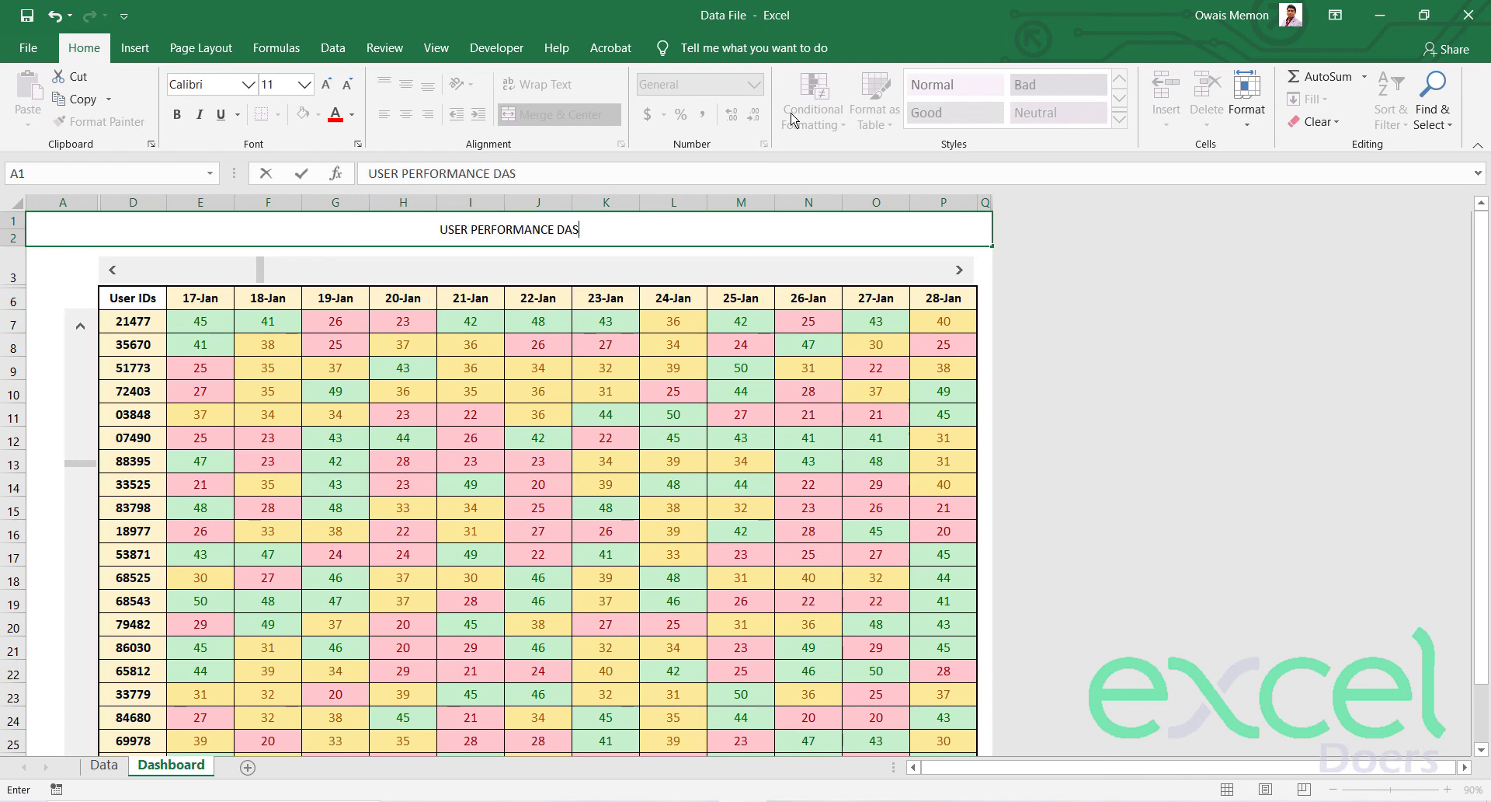
{"action": "type", "text": "HBOARD"}
{"action": "key", "text": "ctrl+Return"}
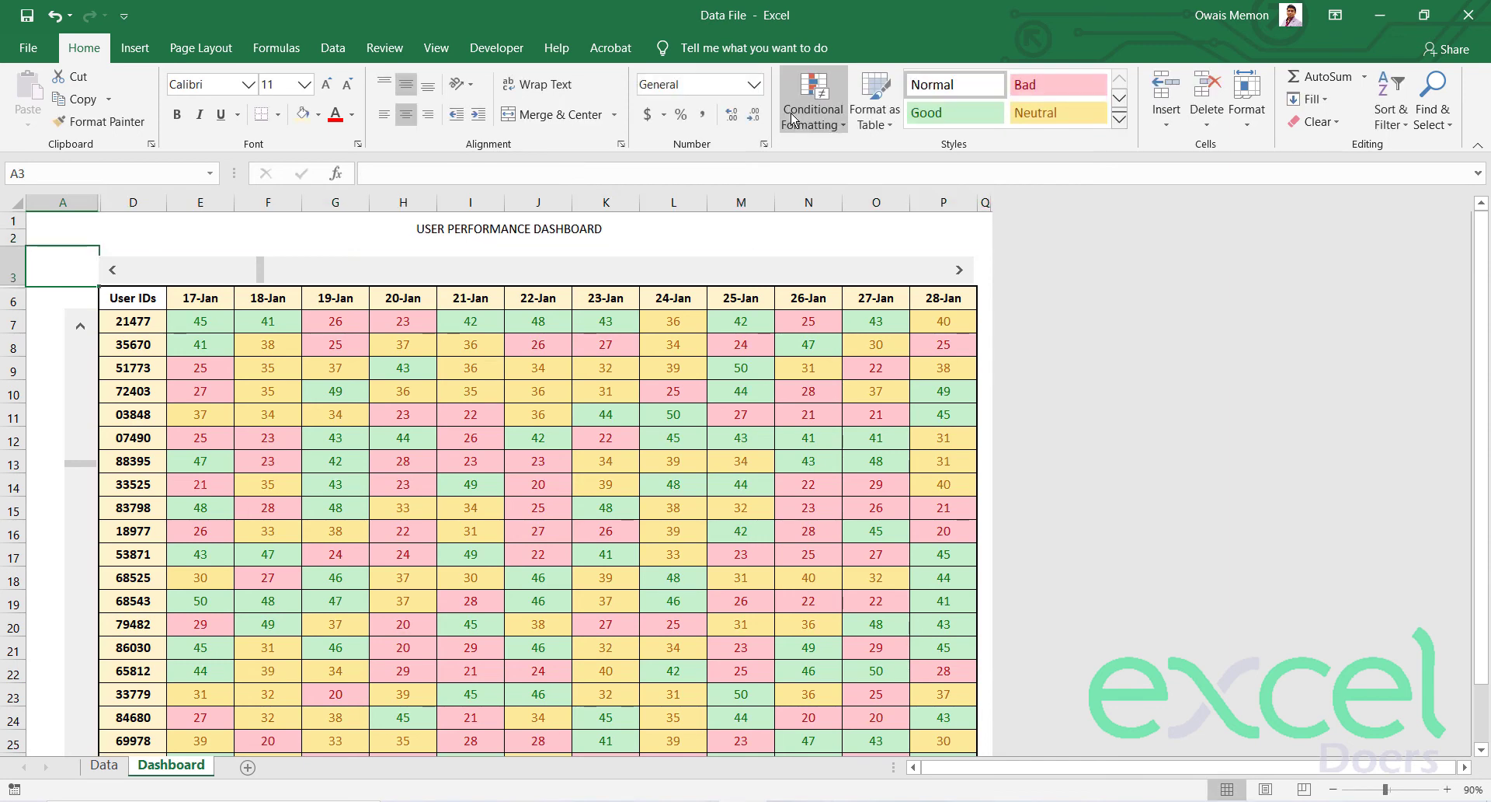
Make the title bold, italic and size 20 with a light orange fill.
{"action": "left_click", "coordinate": [177, 114]}
{"action": "left_click", "coordinate": [327, 84]}
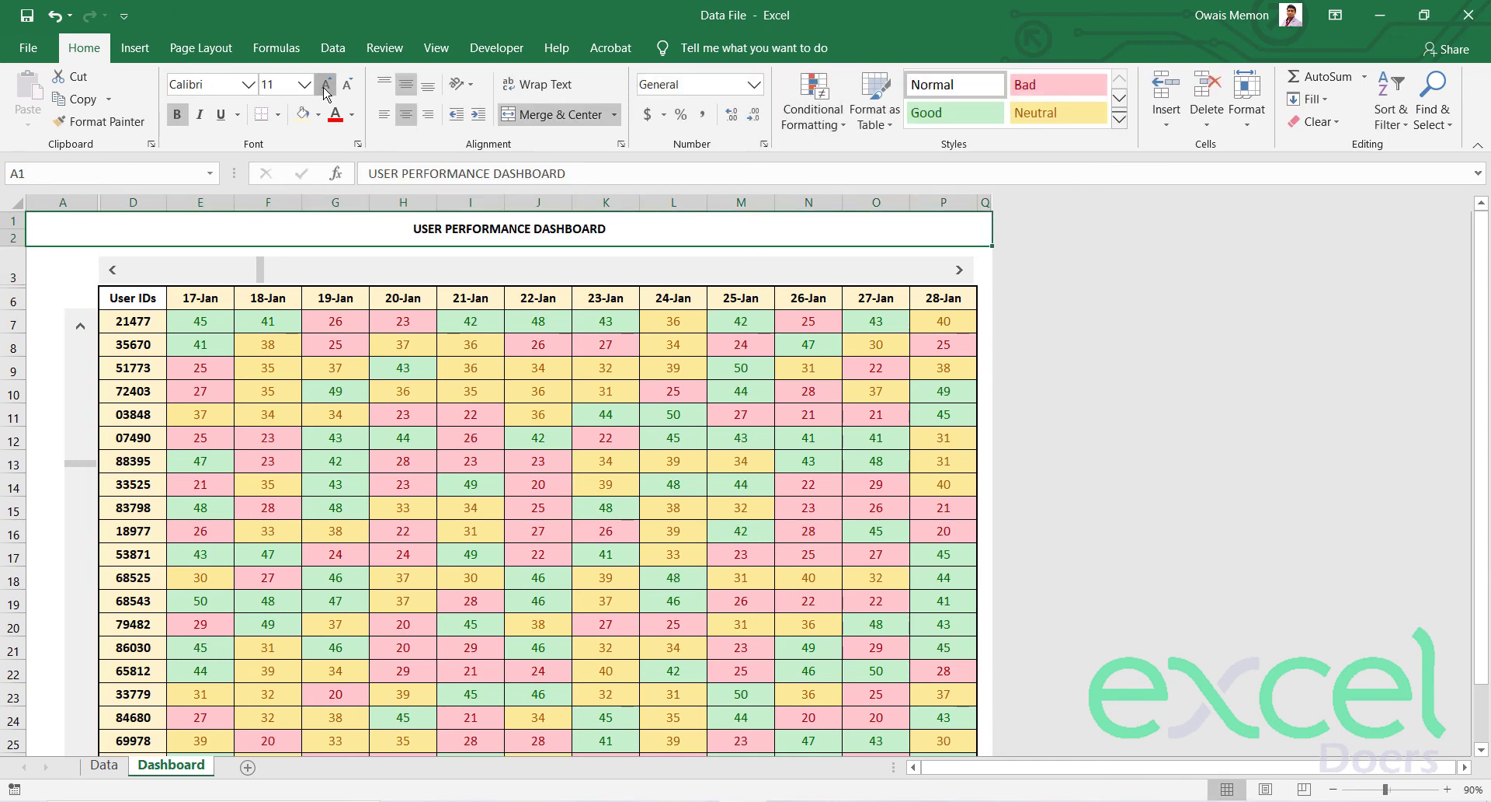
{"action": "left_click", "coordinate": [326, 84]}
{"action": "left_click", "coordinate": [326, 84]}
{"action": "left_click", "coordinate": [327, 83]}
{"action": "left_click", "coordinate": [326, 84]}
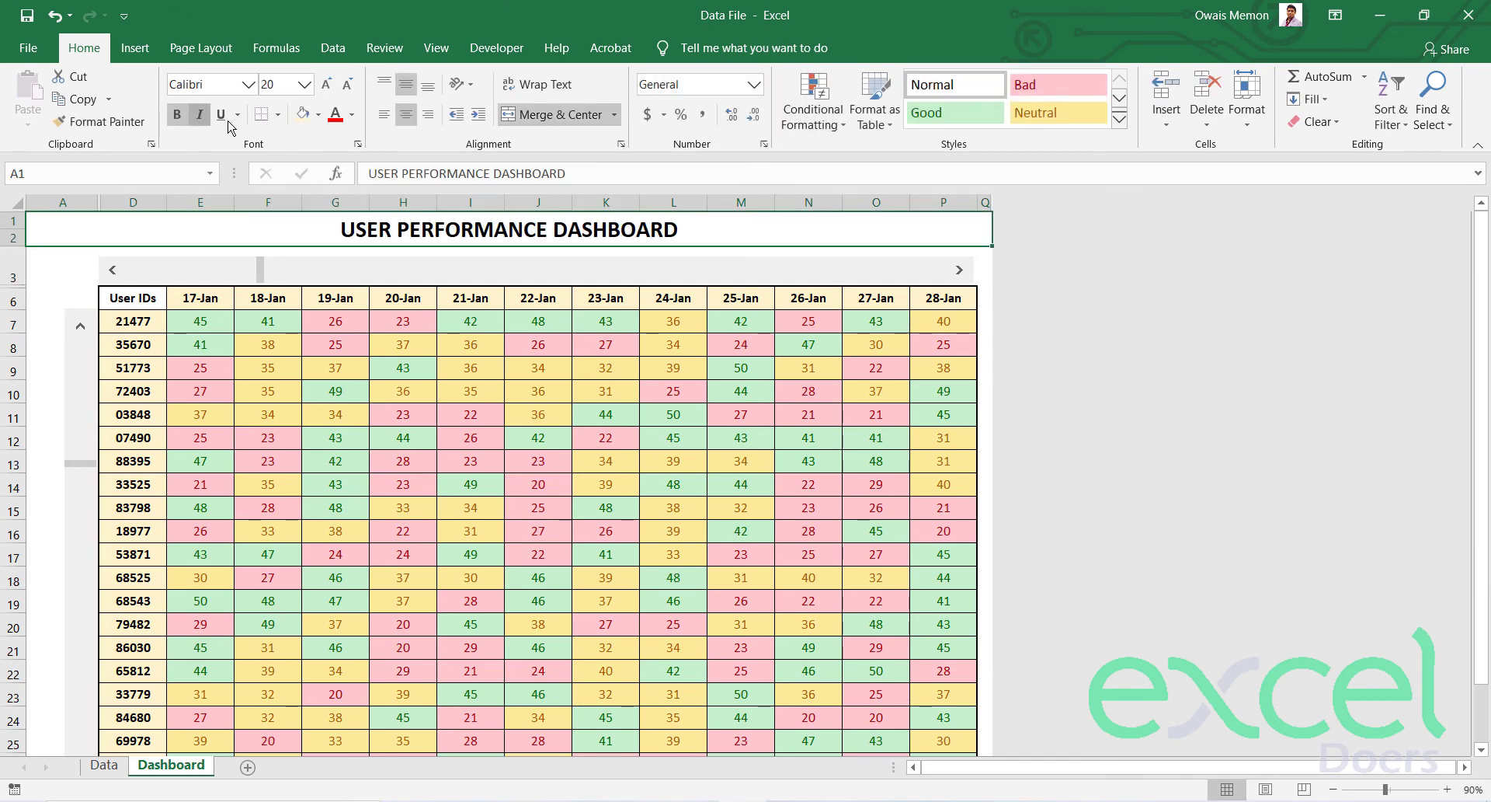
{"action": "left_click", "coordinate": [199, 114]}
{"action": "left_click", "coordinate": [319, 114]}
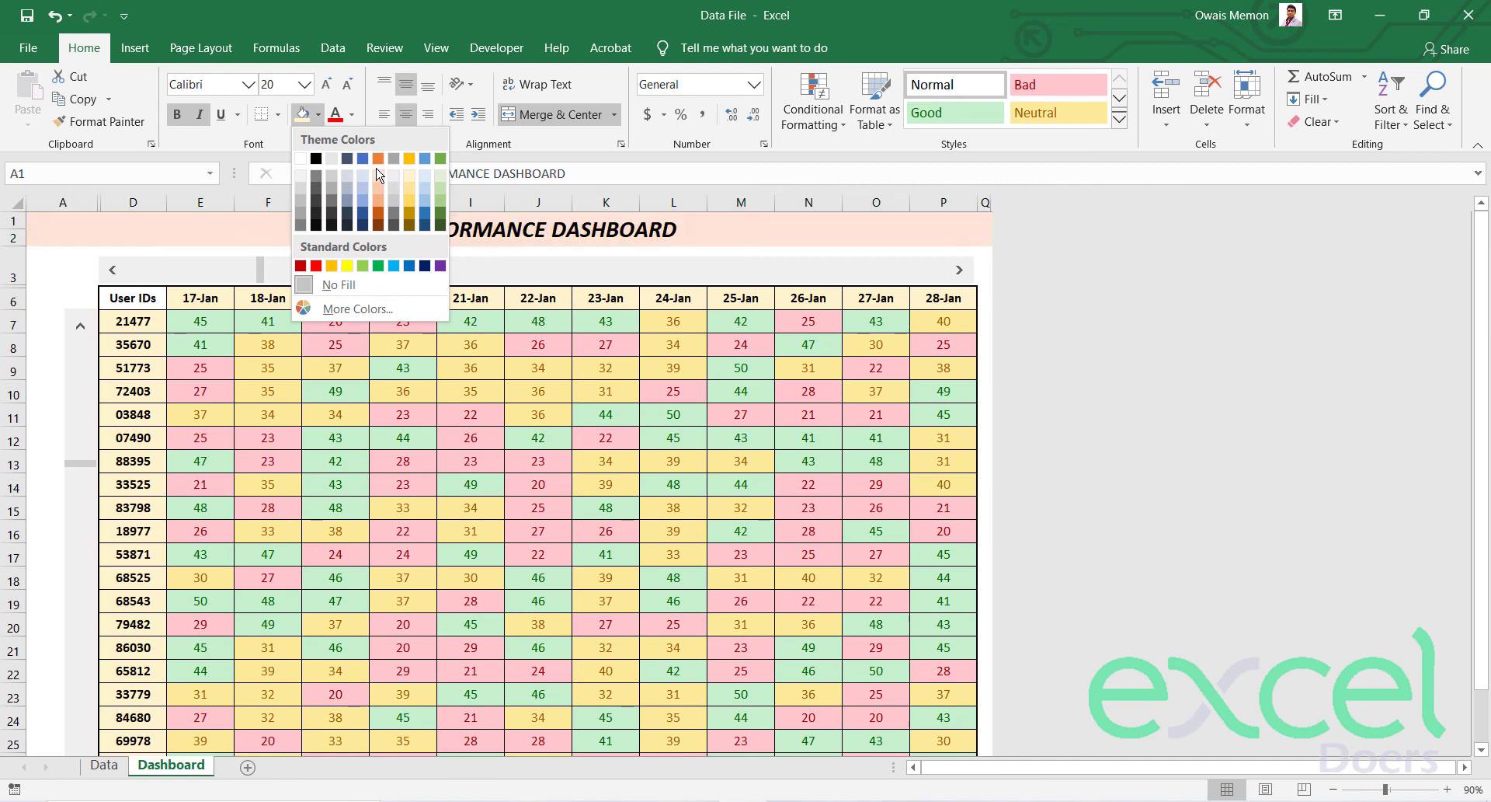
{"action": "left_click", "coordinate": [380, 176]}
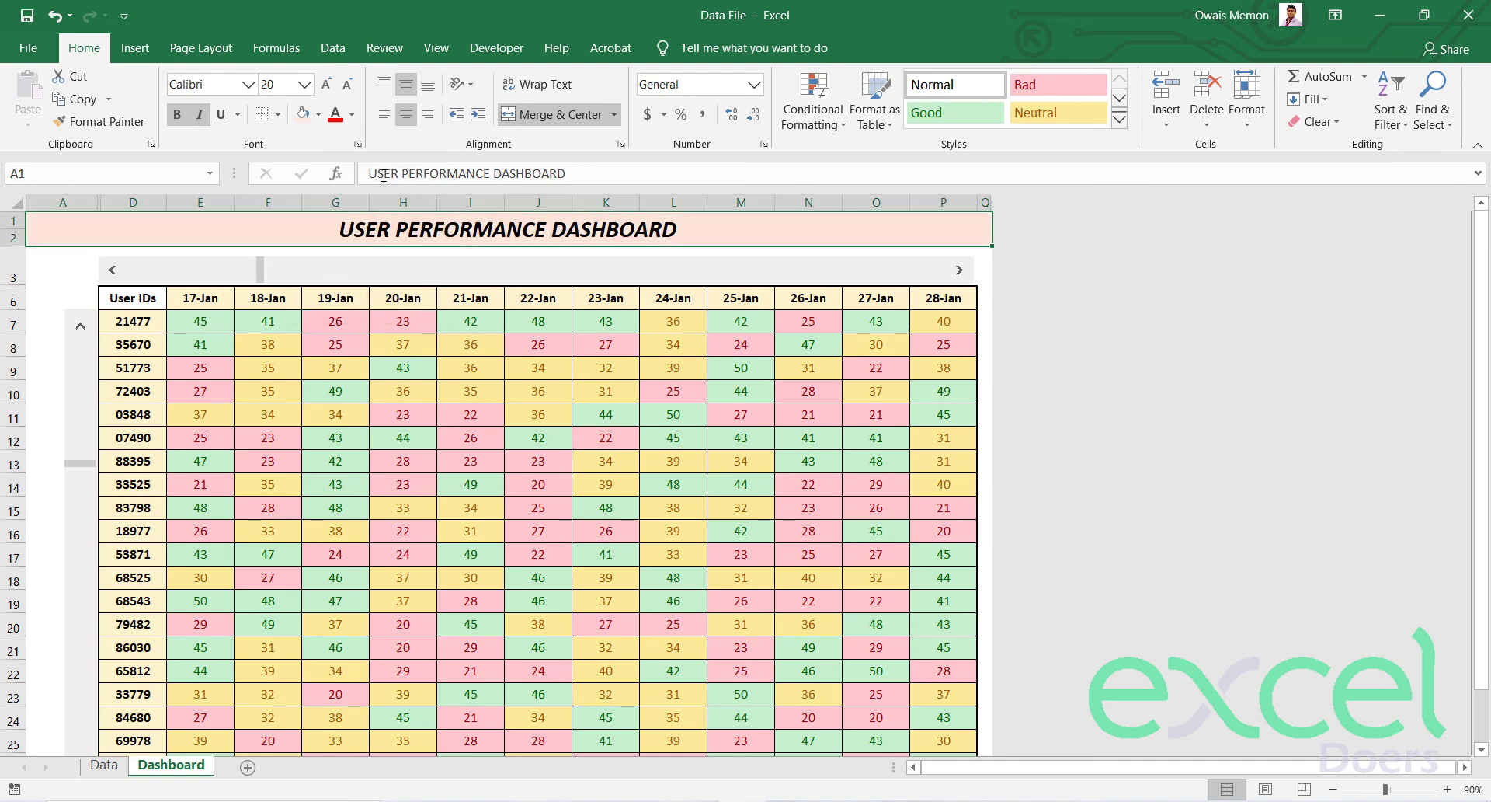
Select the vertical scroll bar control and show its drawing format options.
{"action": "left_click", "coordinate": [43, 298]}
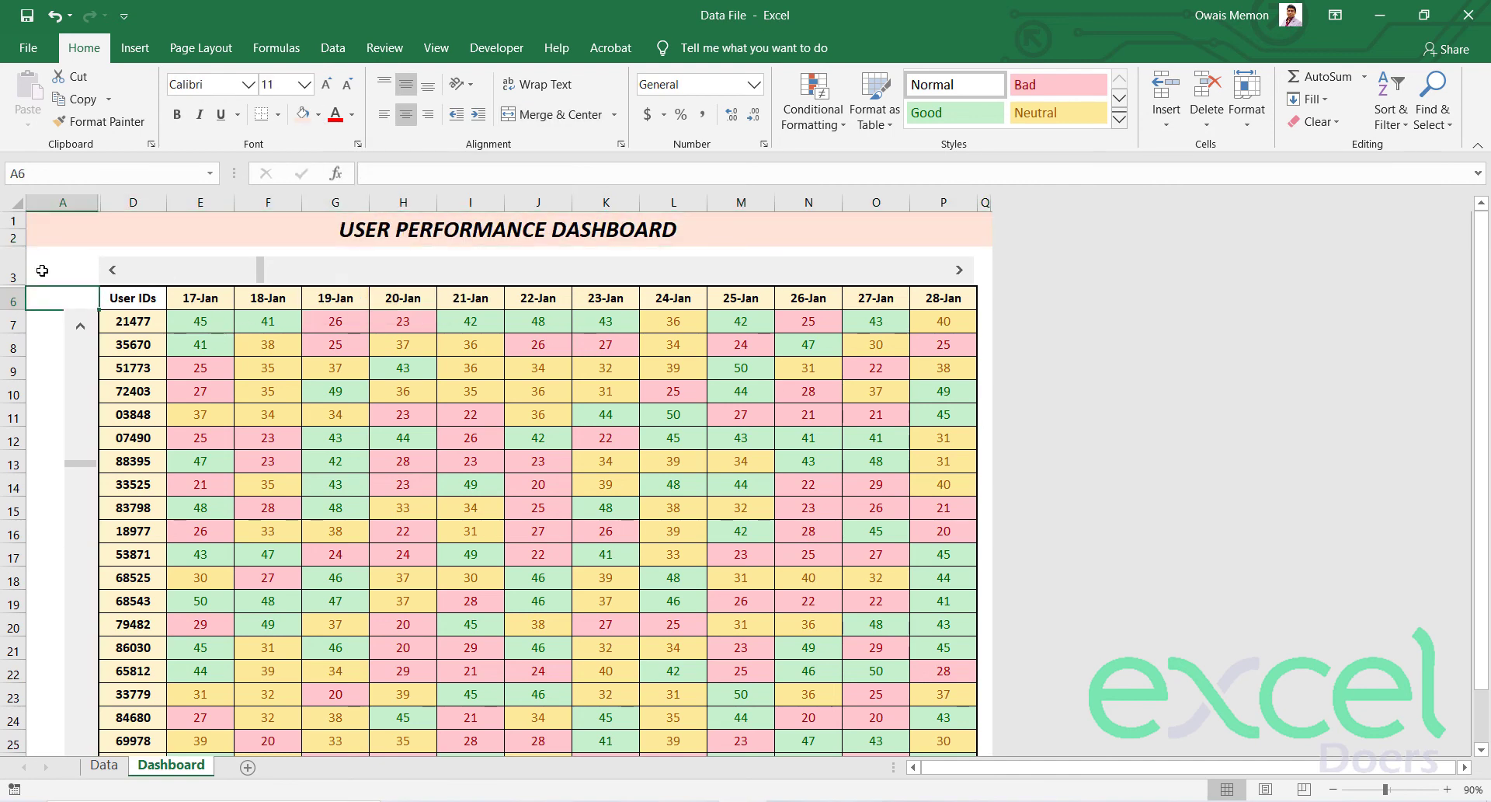
{"action": "left_click", "coordinate": [76, 313], "text": "ctrl"}
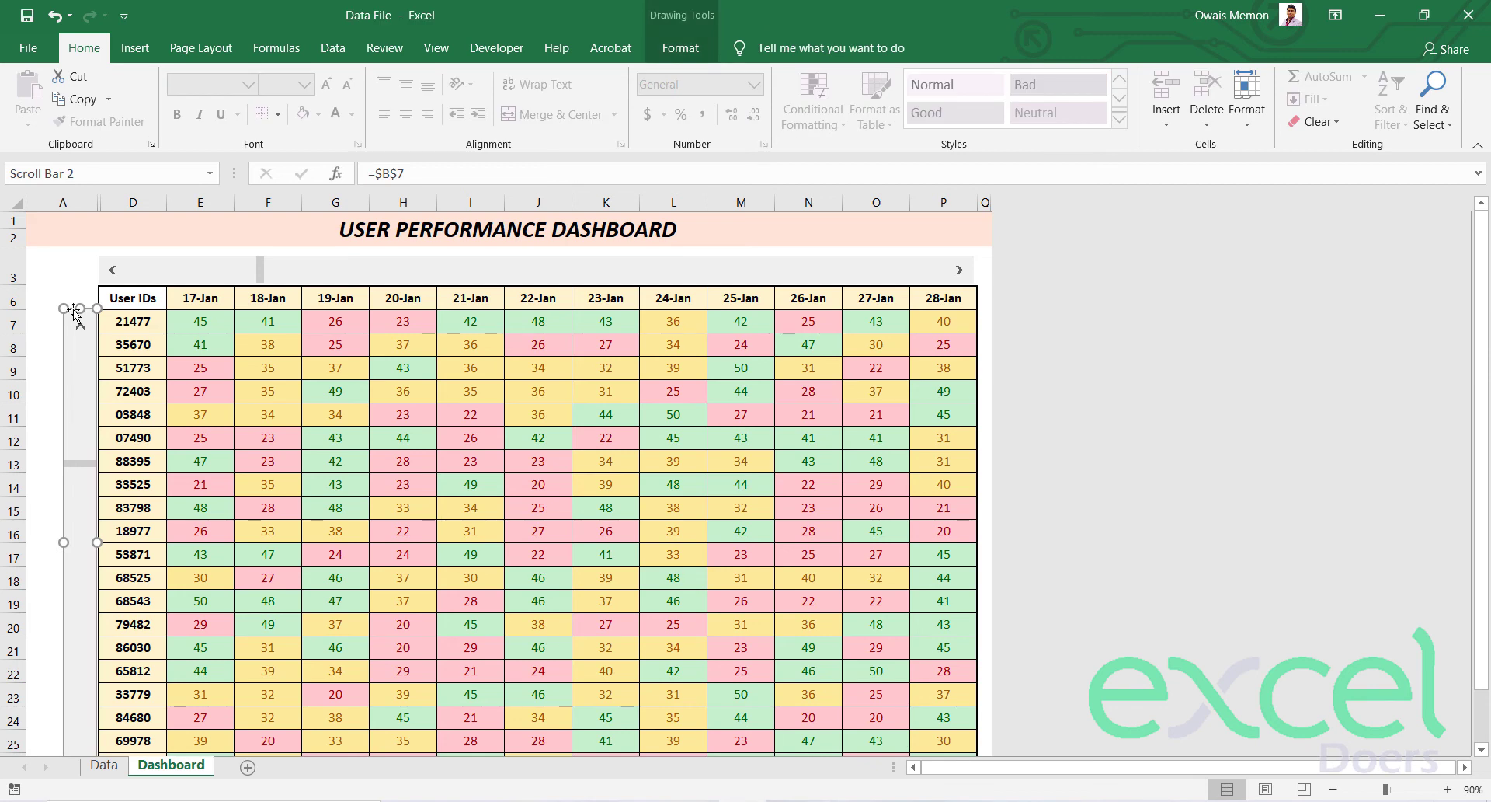
{"action": "left_click", "coordinate": [676, 48]}
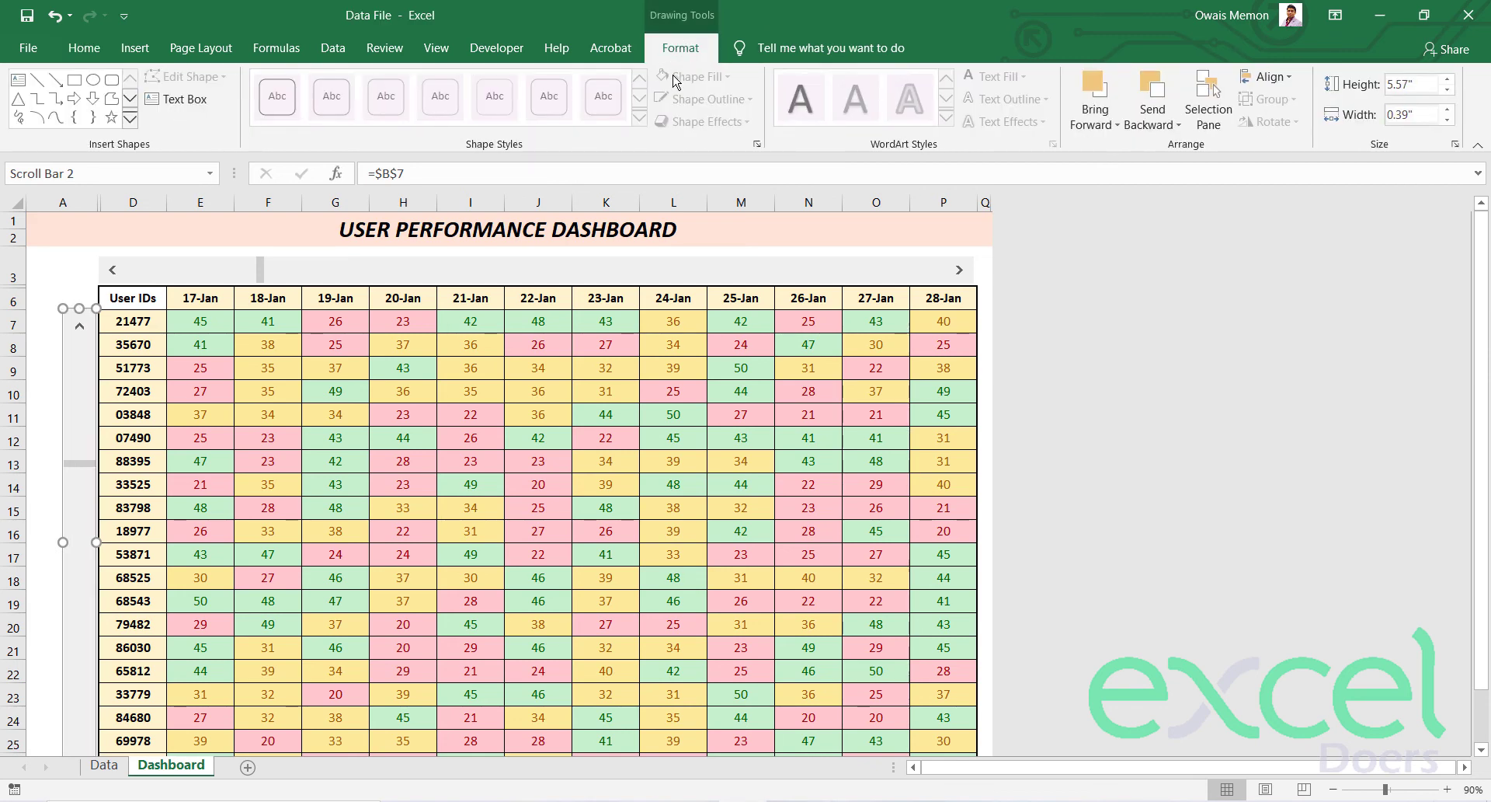
{"action": "left_click", "coordinate": [73, 300]}
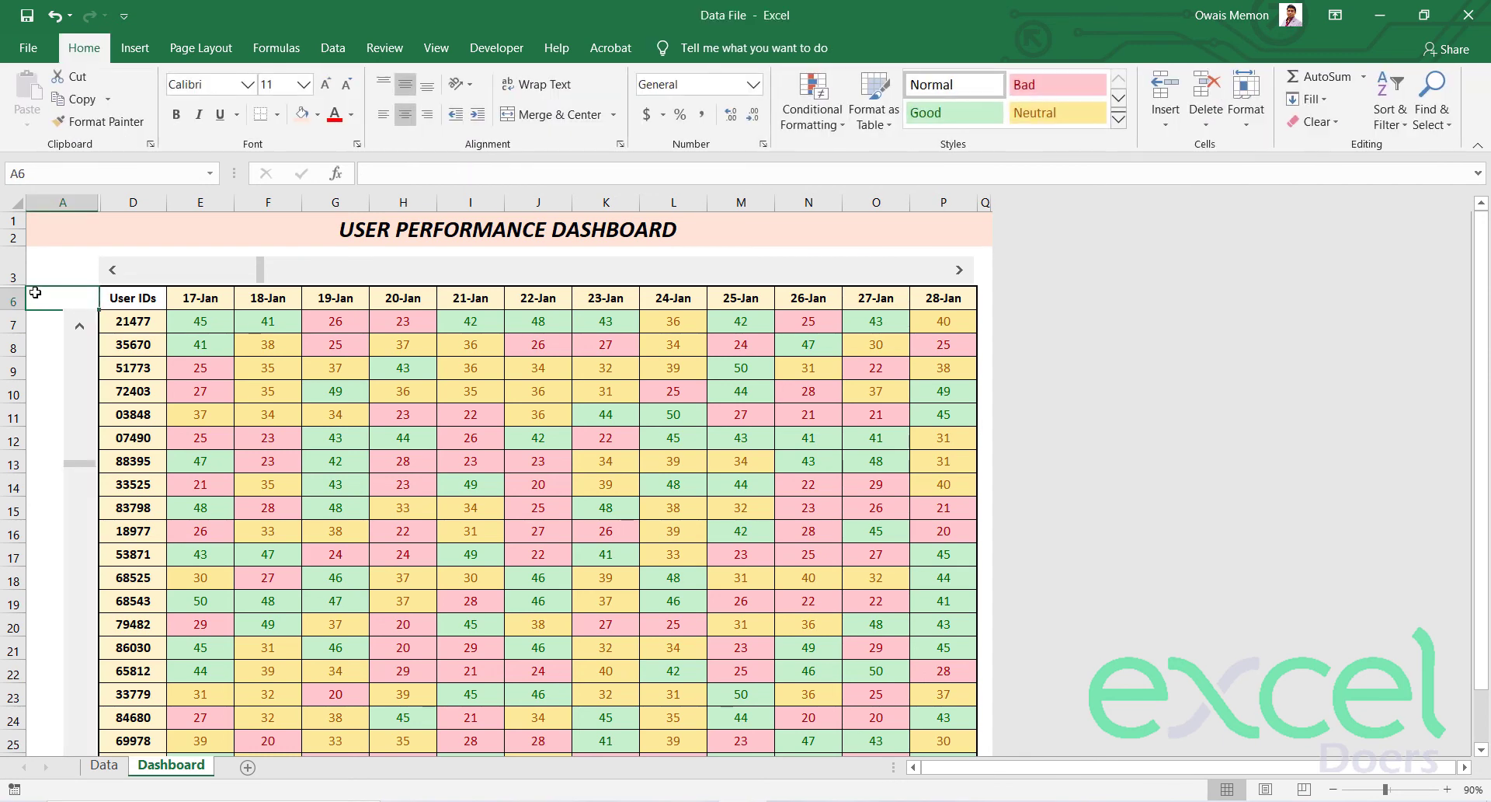
{"action": "scroll", "coordinate": [2, 284], "scroll_direction": "down", "scroll_amount": 1}
{"action": "scroll", "coordinate": [49, 233], "scroll_direction": "up", "scroll_amount": 1}
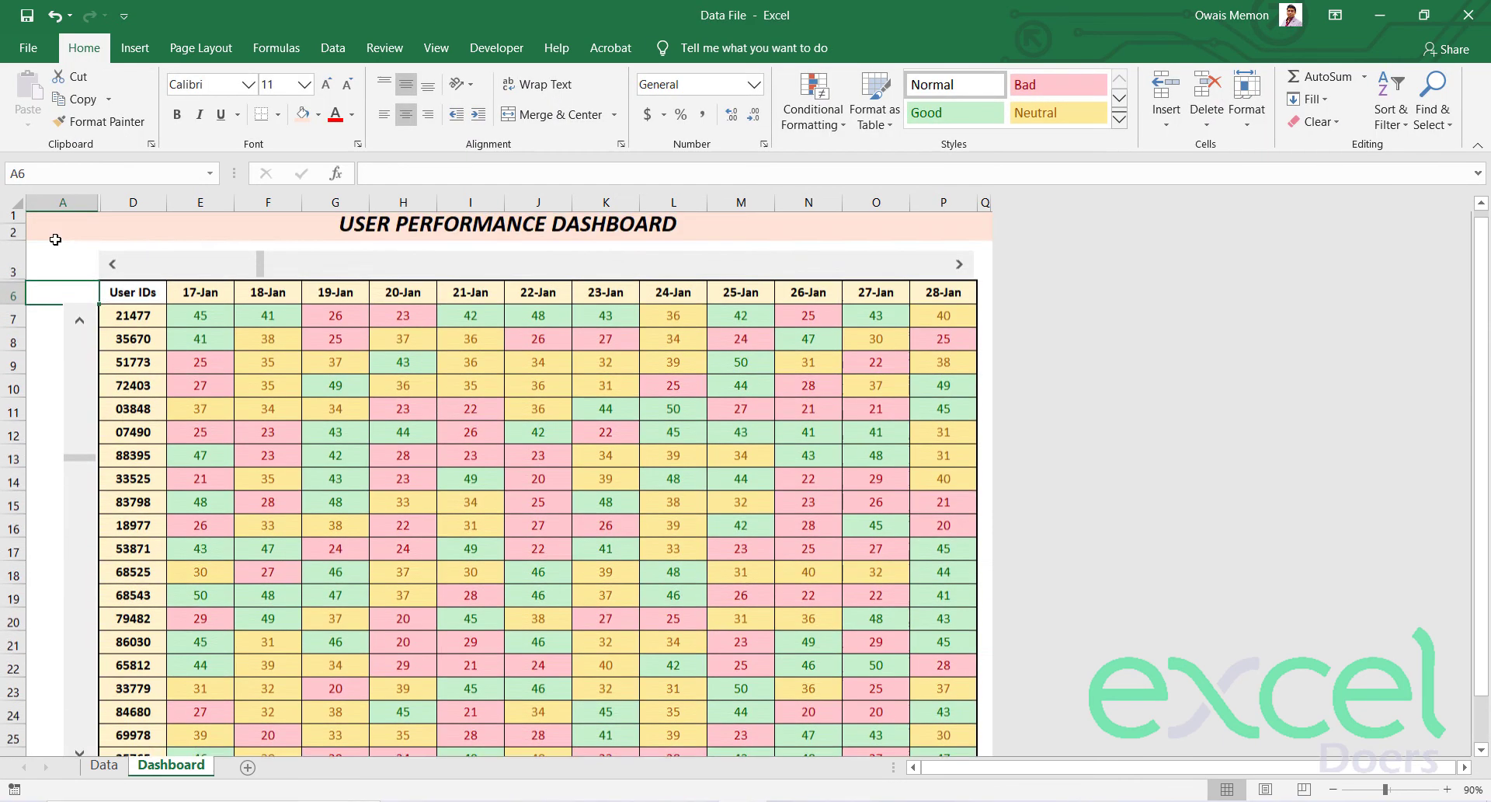
{"action": "left_click_drag", "start_coordinate": [43, 259], "coordinate": [985, 268]}
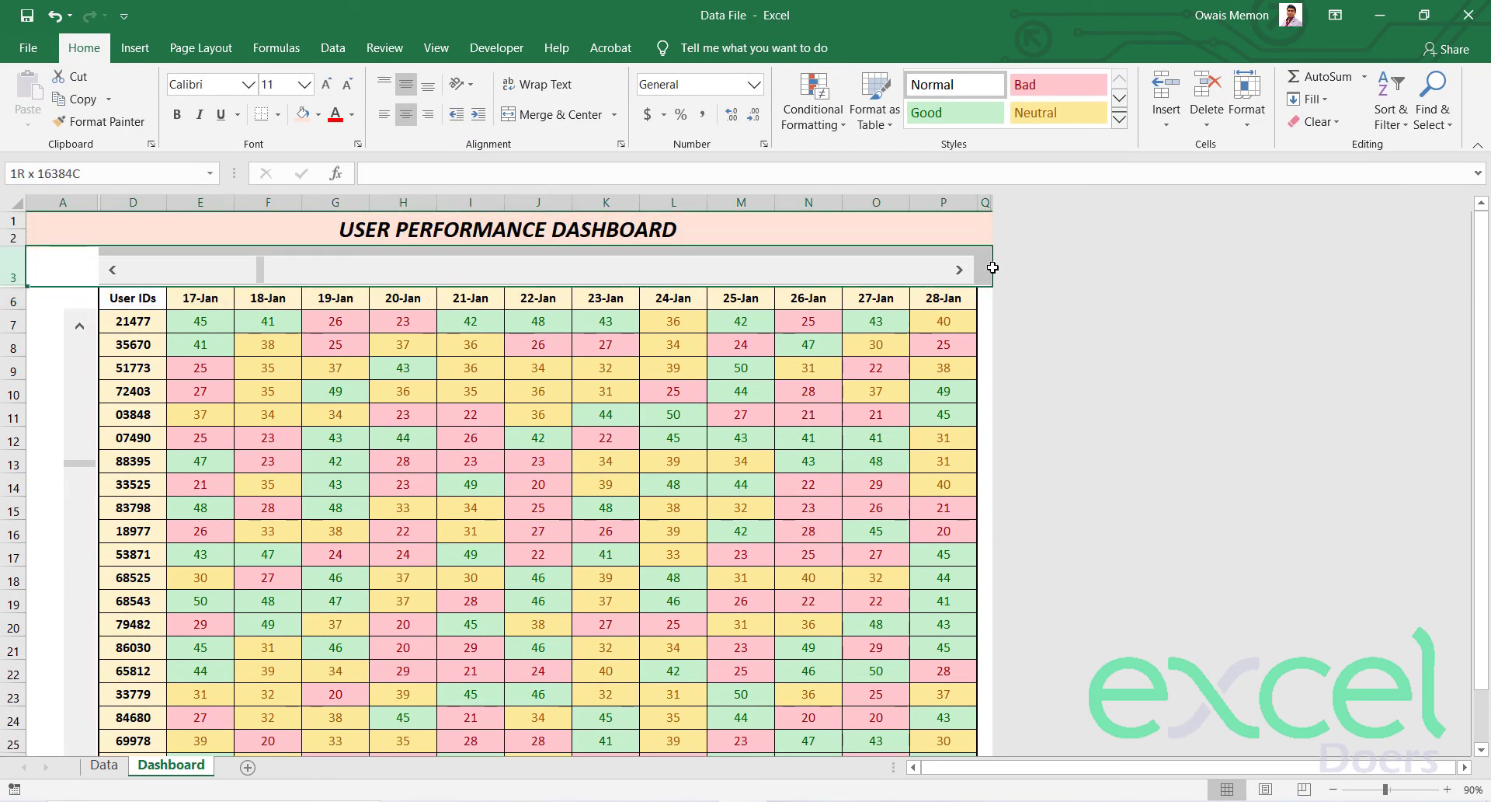
{"action": "left_click", "coordinate": [318, 116]}
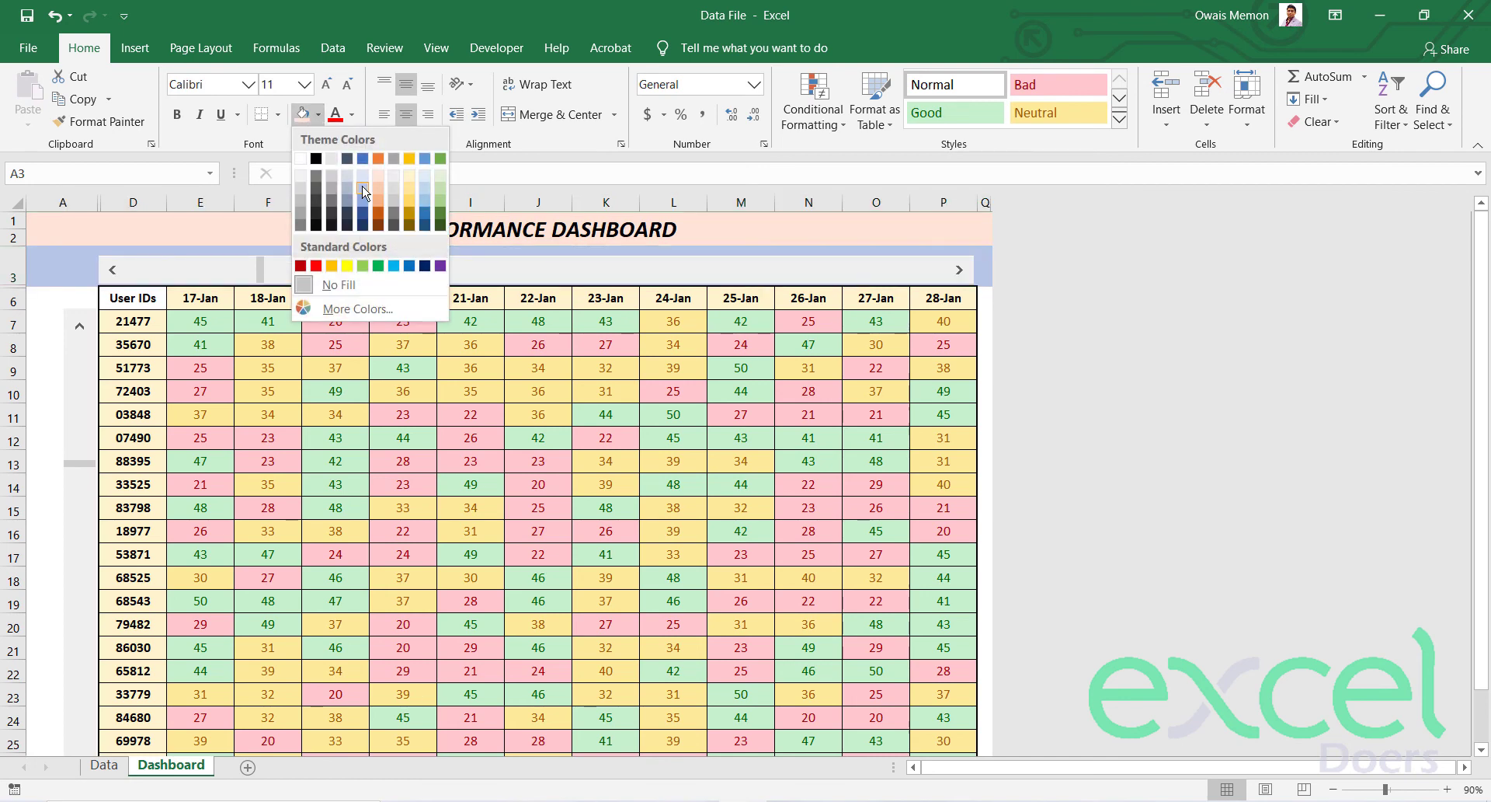
{"action": "left_click", "coordinate": [316, 225]}
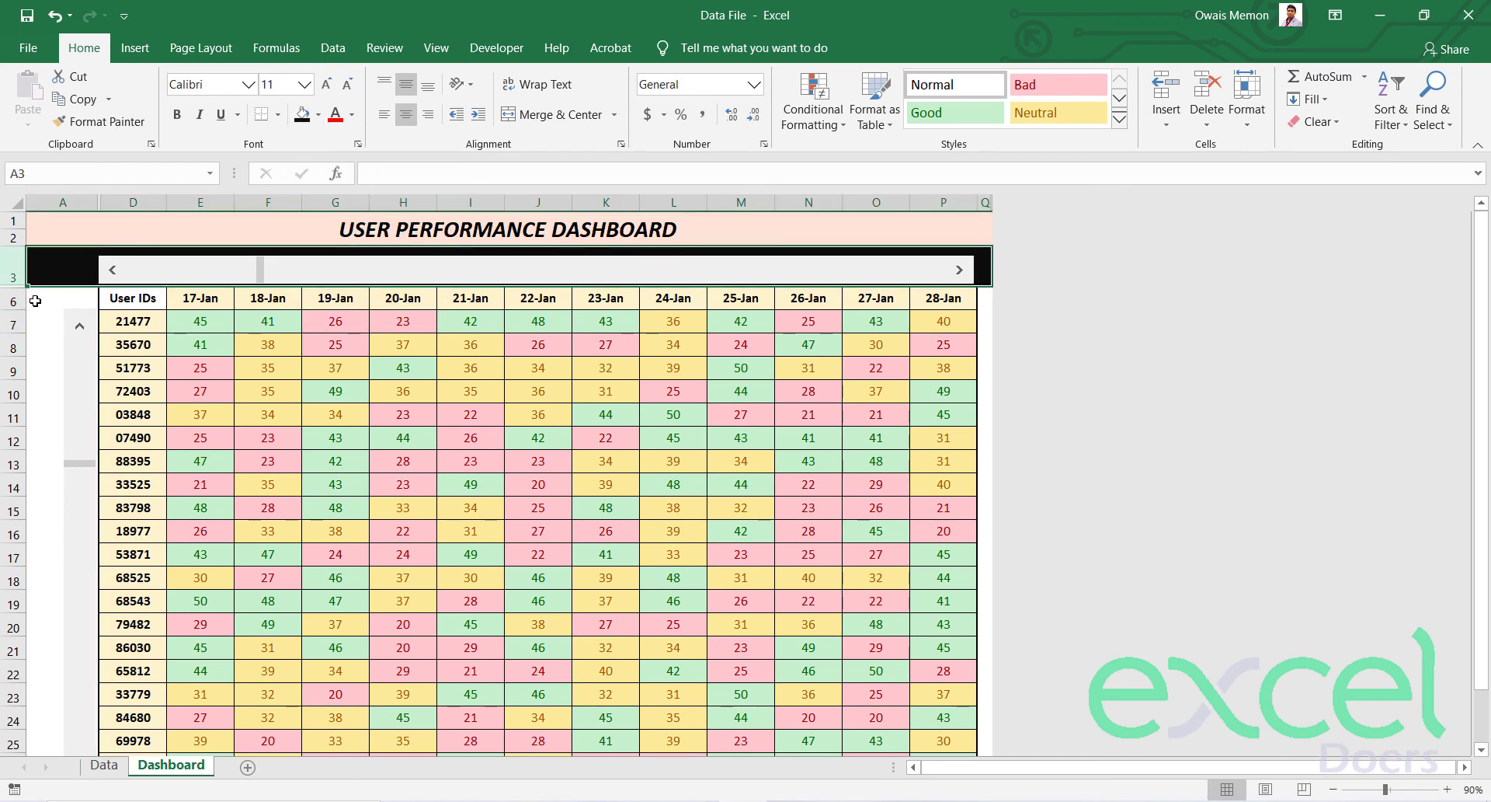
{"action": "mouse_move", "coordinate": [32, 314]}
{"action": "left_mouse_down"}
{"action": "mouse_move", "coordinate": [85, 749]}
{"action": "mouse_move", "coordinate": [76, 724]}
{"action": "left_mouse_up"}
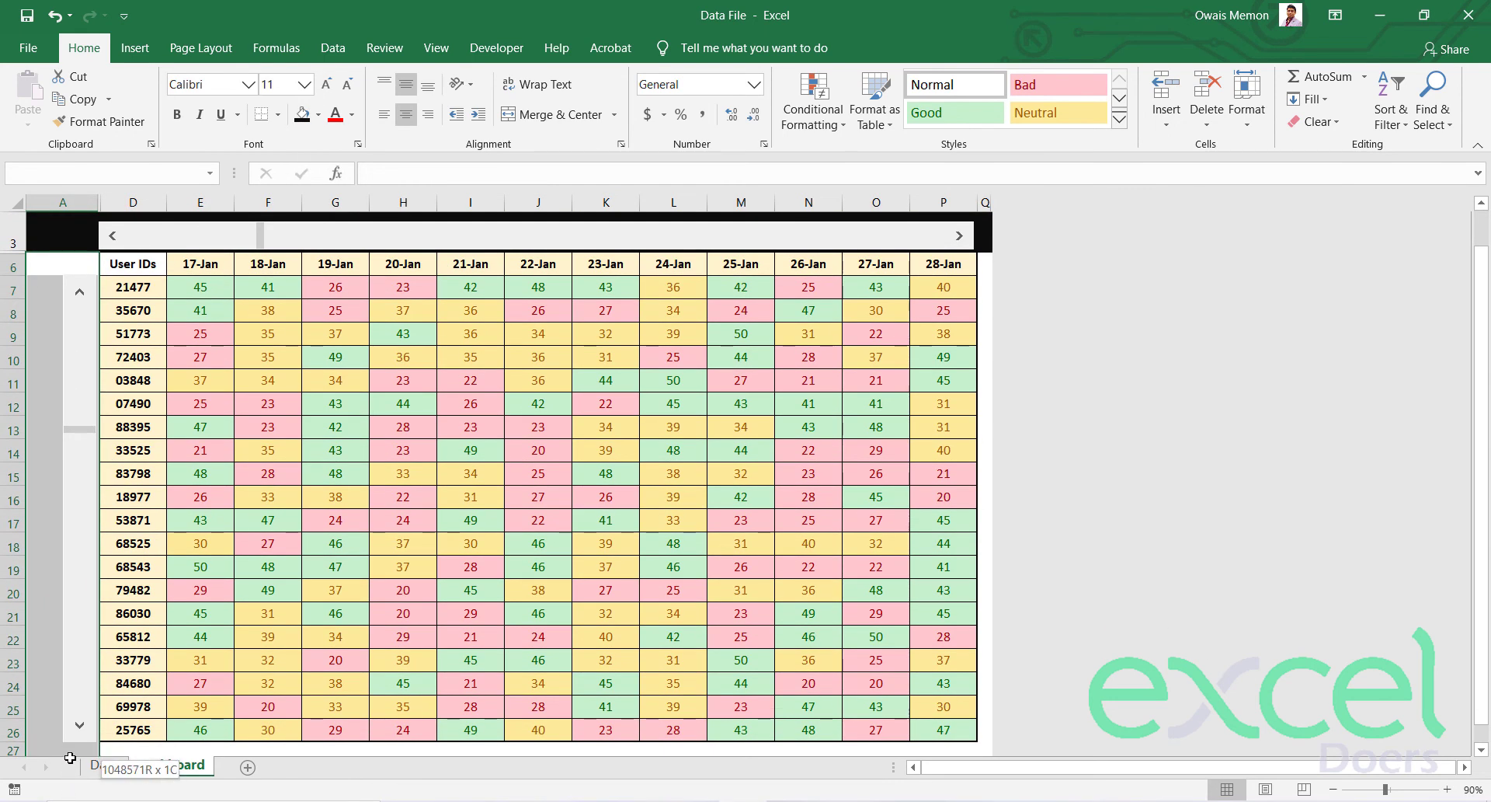
{"action": "left_click", "coordinate": [303, 114]}
{"action": "left_click", "coordinate": [51, 215]}
{"action": "left_click_drag", "start_coordinate": [99, 202], "coordinate": [77, 201]}
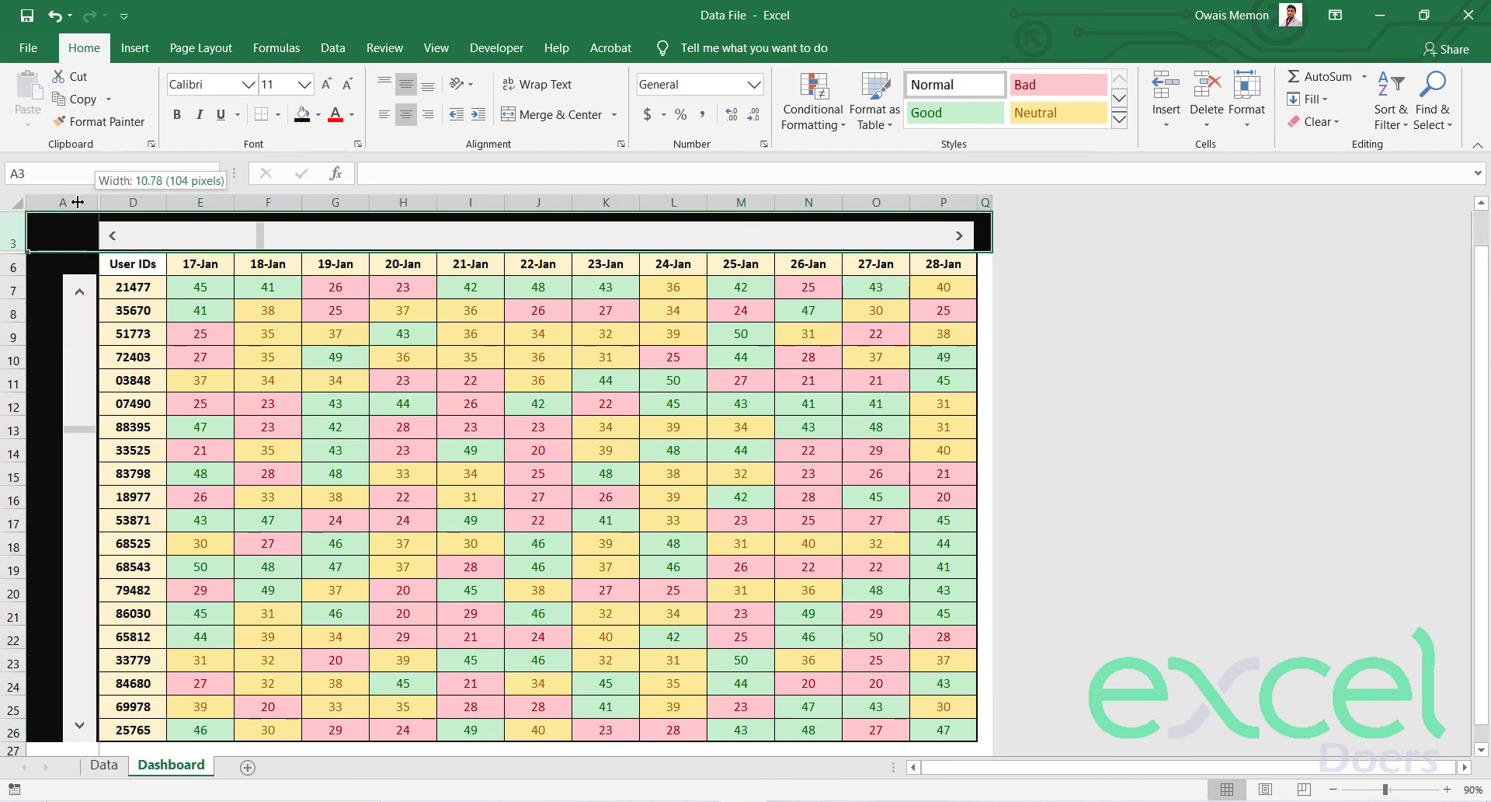
{"action": "right_click", "coordinate": [76, 278]}
{"action": "key", "text": "Escape"}
{"action": "left_click_drag", "start_coordinate": [76, 278], "coordinate": [51, 276]}
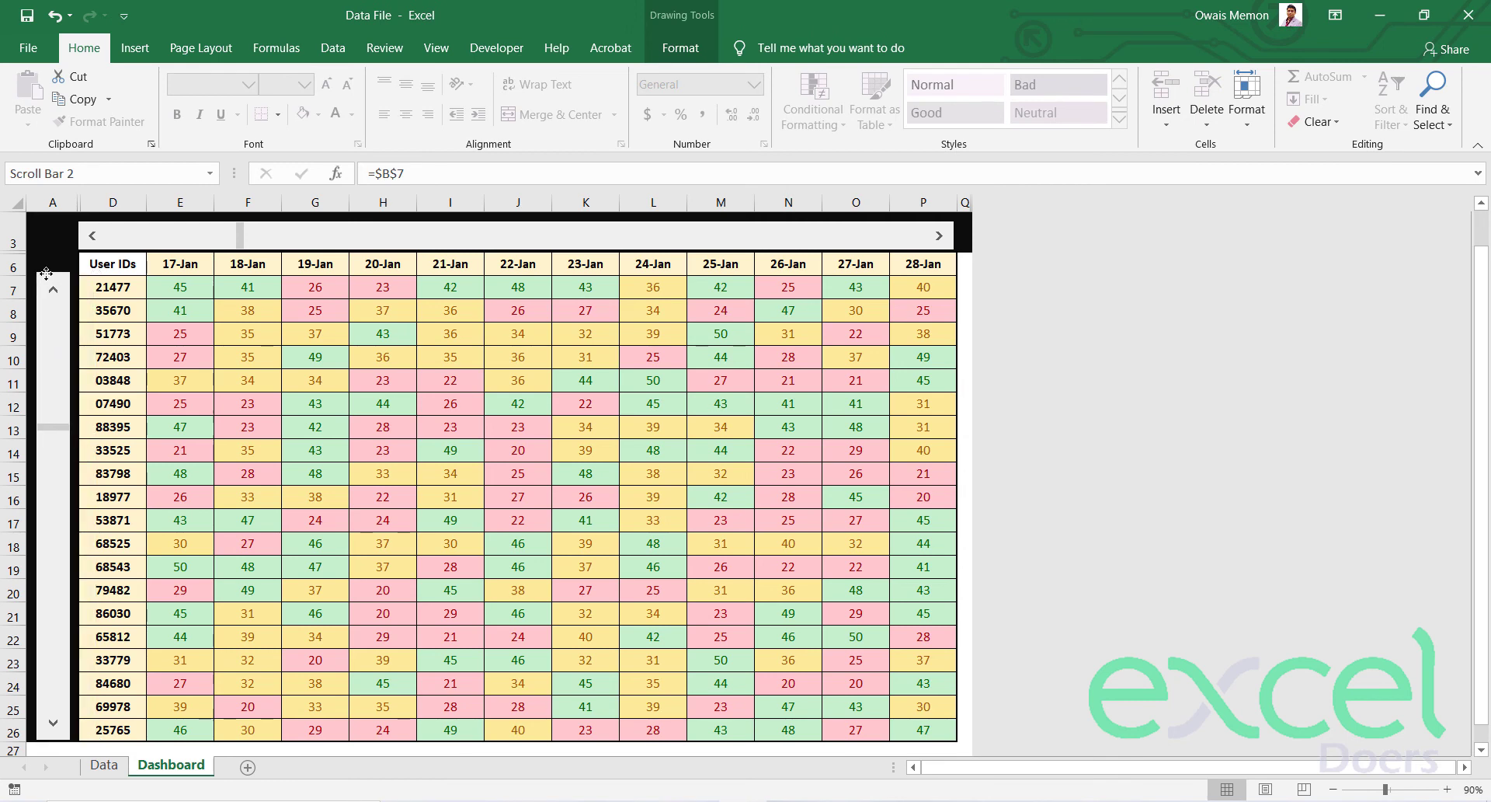
{"action": "left_click", "coordinate": [51, 276]}
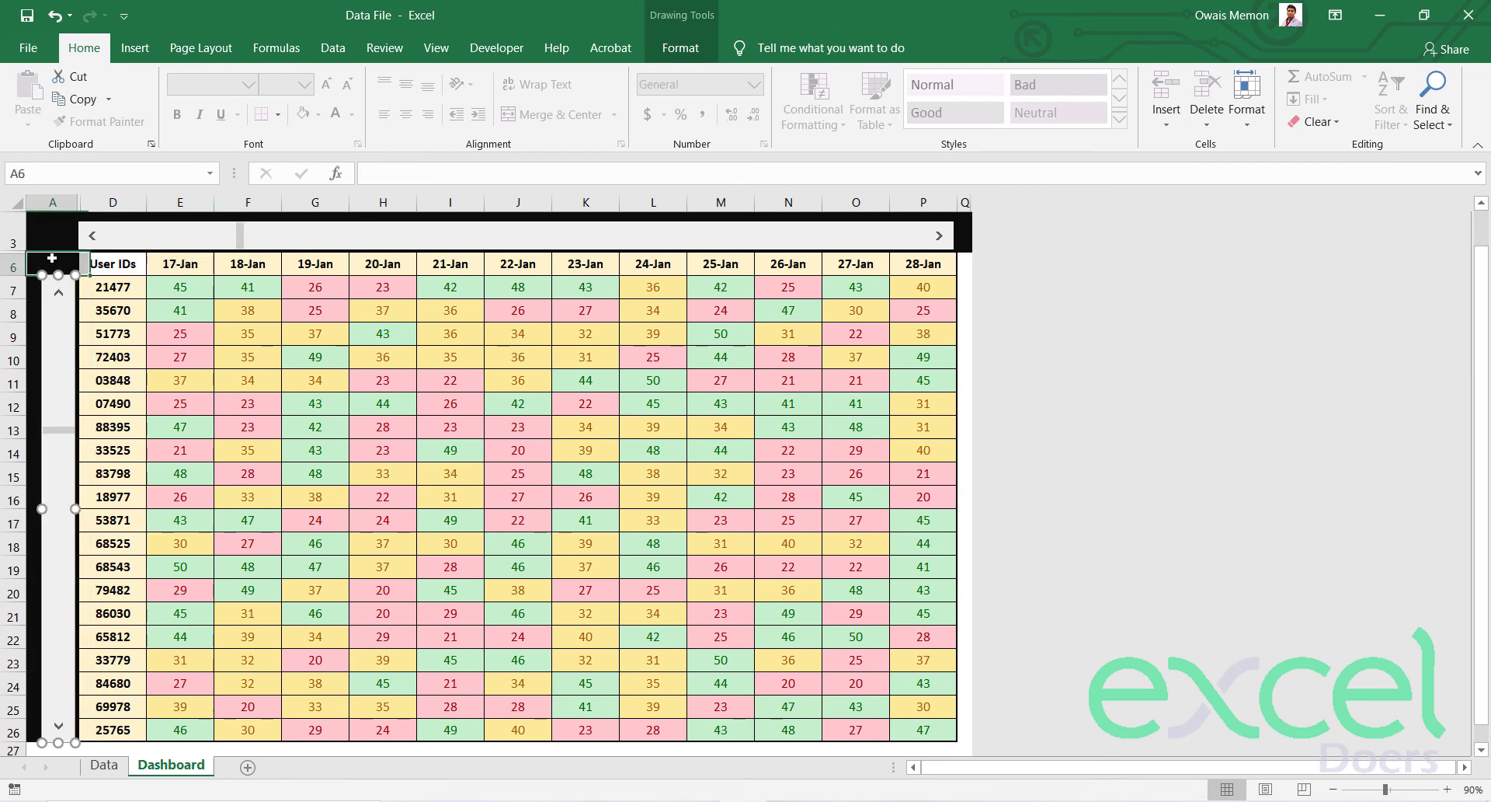
{"action": "scroll", "coordinate": [888, 256], "scroll_direction": "up", "scroll_amount": 1}
{"action": "scroll", "coordinate": [888, 256], "scroll_direction": "down", "scroll_amount": 1}
{"action": "scroll", "coordinate": [982, 289], "scroll_direction": "up", "scroll_amount": 1}
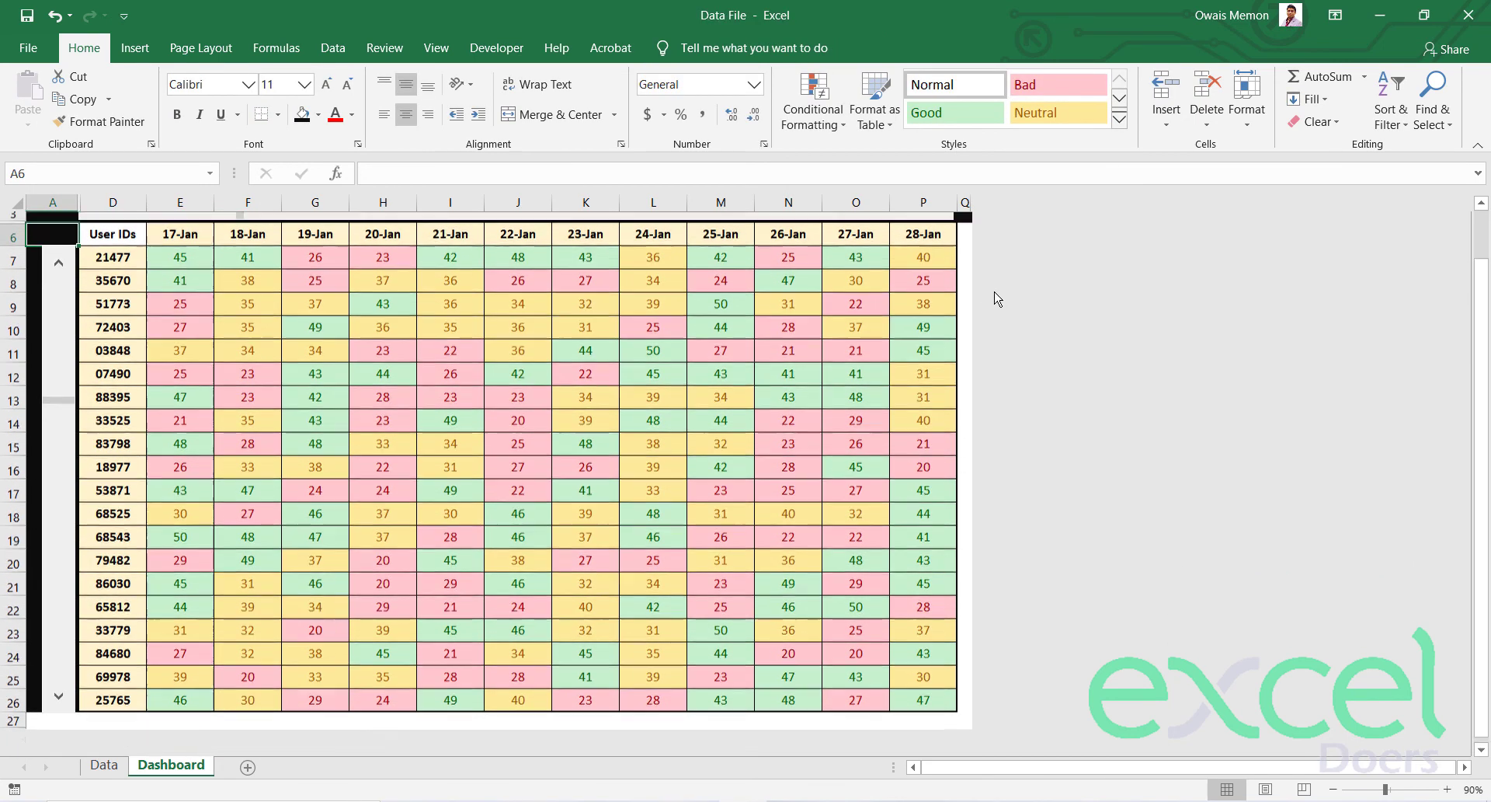
{"action": "key", "text": "ctrl+z"}
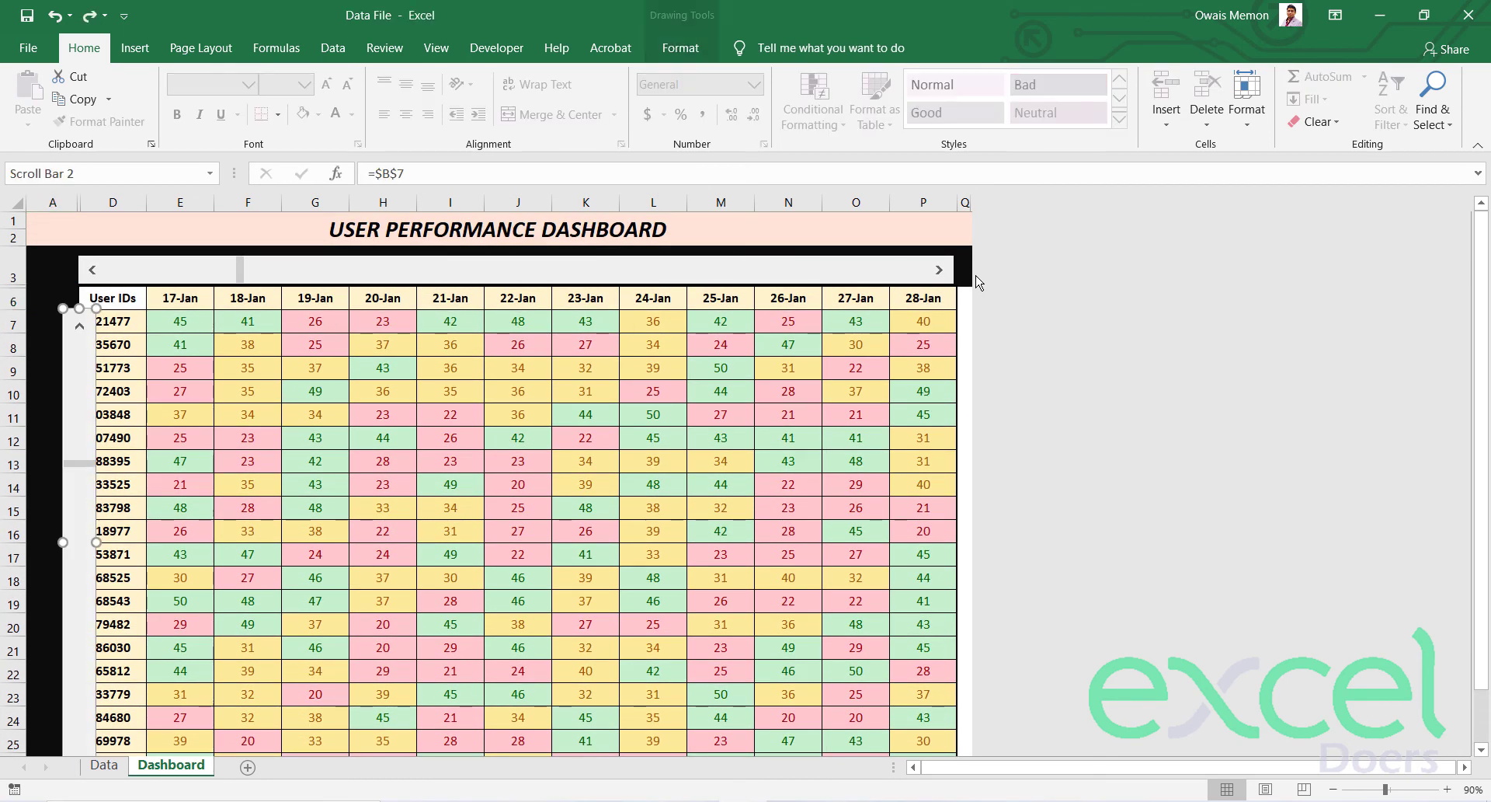
{"action": "key", "text": "ctrl+z"}
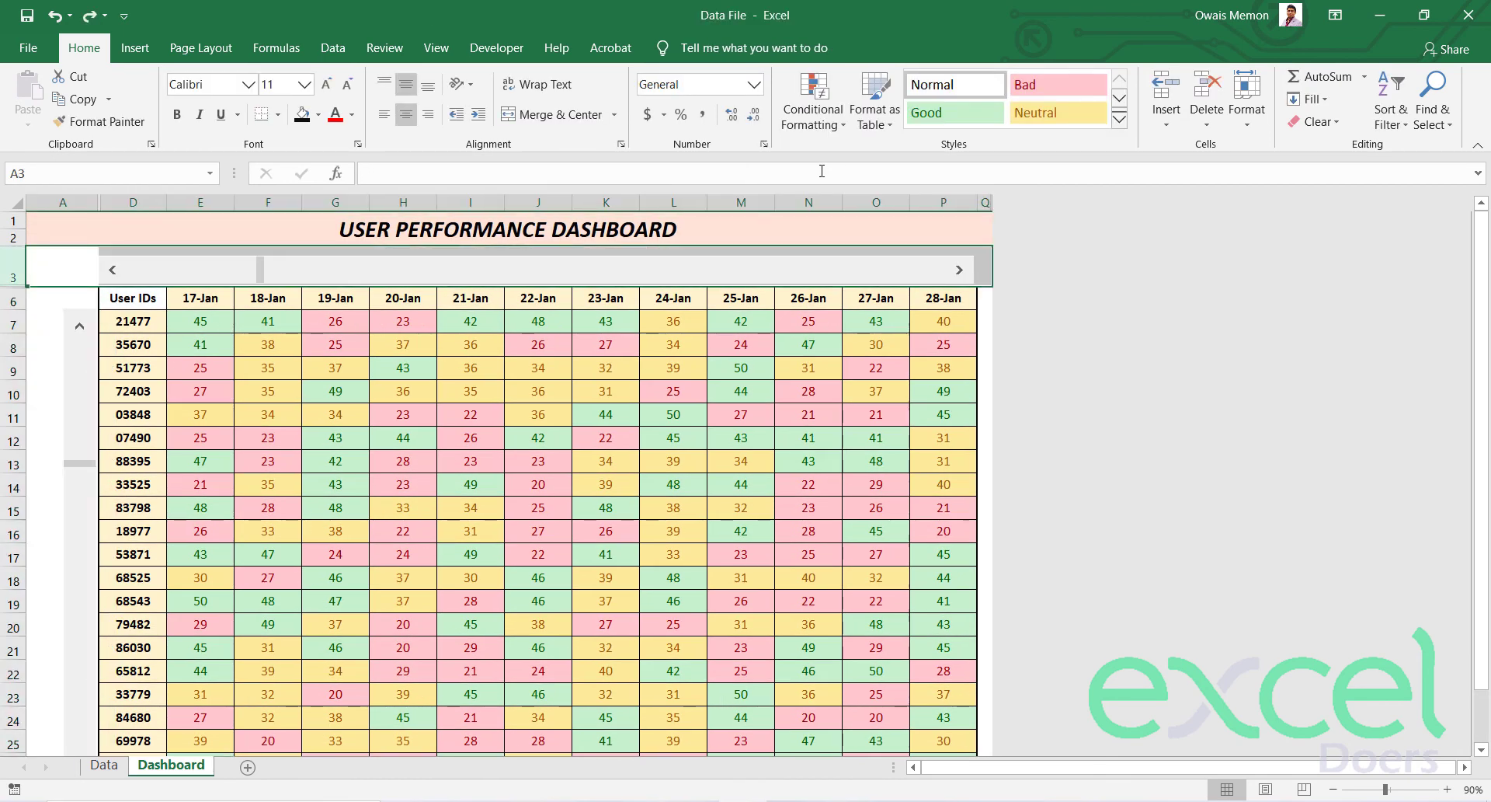
Narrow column A and move the vertical scroll bar left beside the table.
{"action": "left_click_drag", "start_coordinate": [99, 201], "coordinate": [76, 200]}
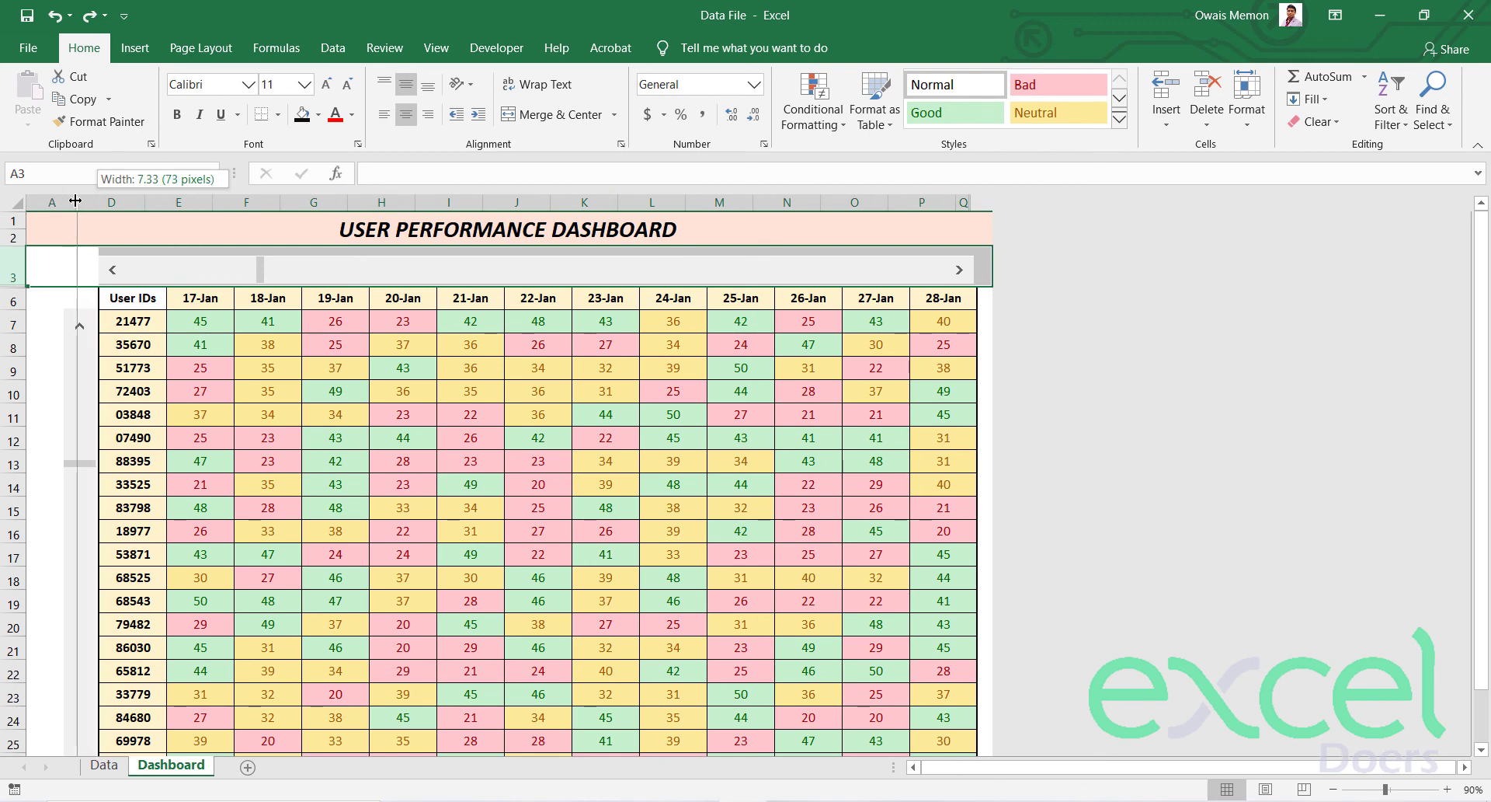
{"action": "left_click", "coordinate": [80, 311], "text": "ctrl"}
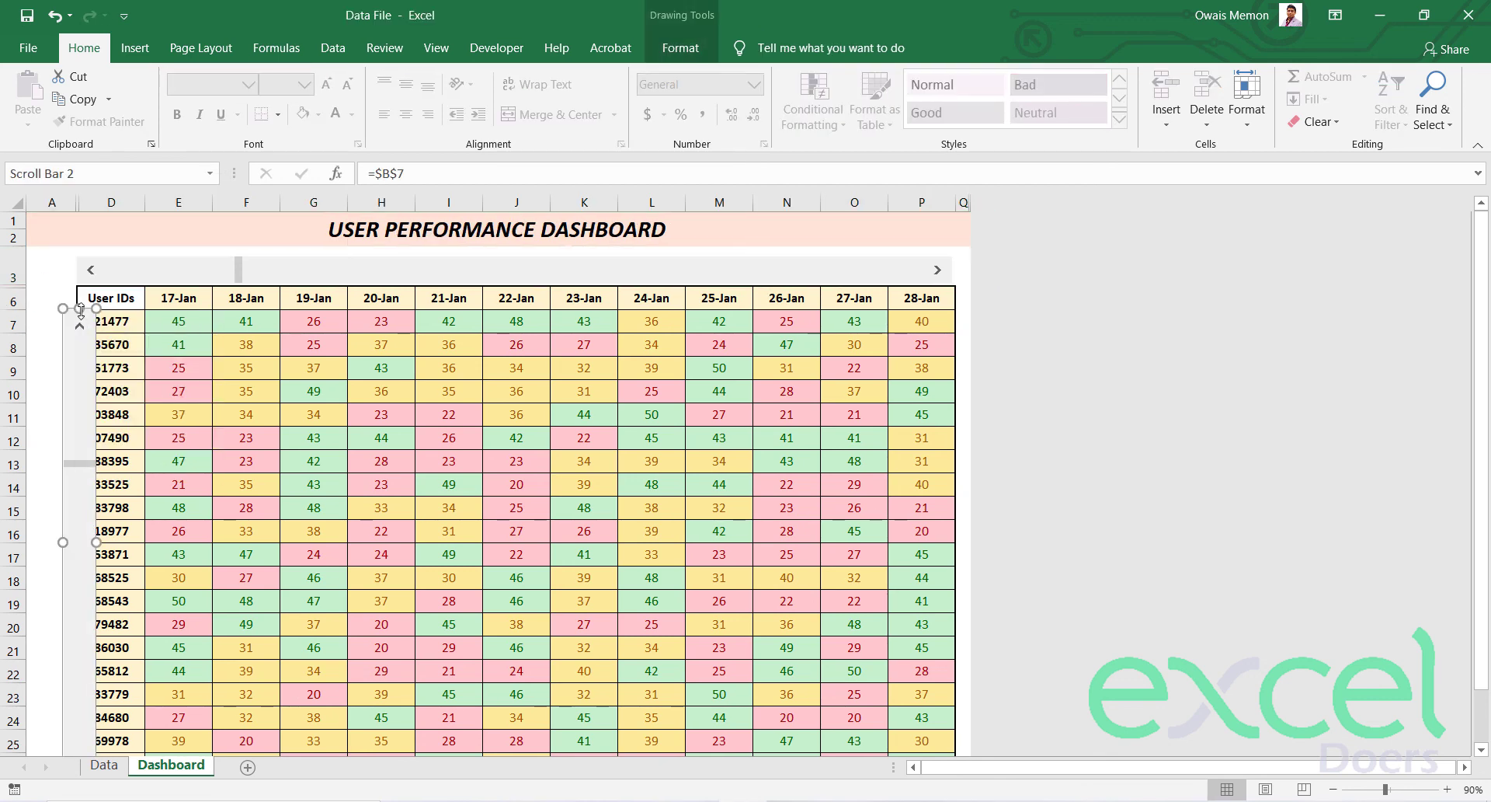
{"action": "left_click_drag", "start_coordinate": [70, 310], "coordinate": [50, 311]}
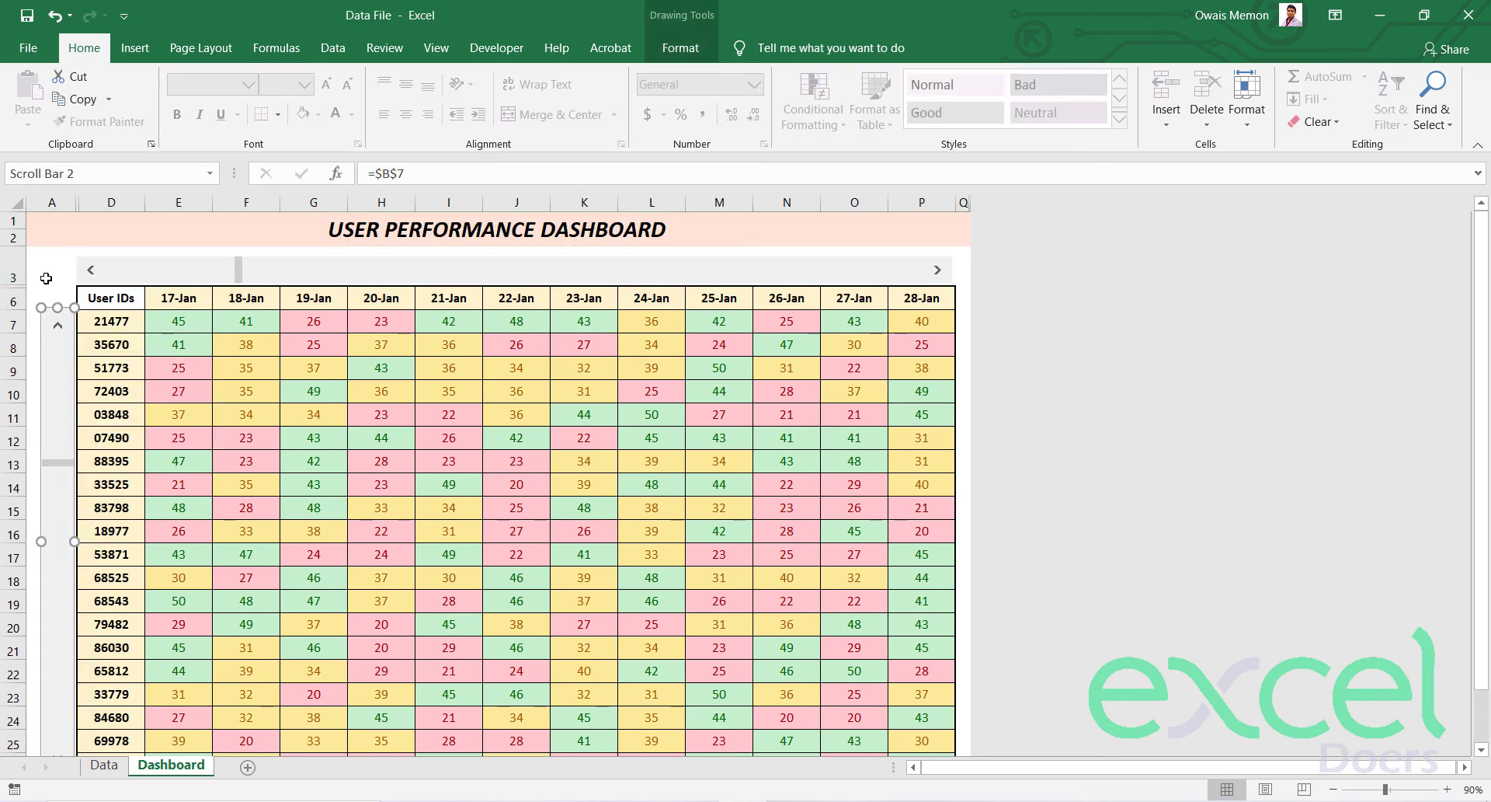
{"action": "left_click", "coordinate": [48, 274]}
Advance the horizontal scroll bar to its end, showing 8-Feb to 18-Feb and an empty 0-Jan column.
{"action": "scroll", "coordinate": [703, 114], "scroll_direction": "down", "scroll_amount": 1}
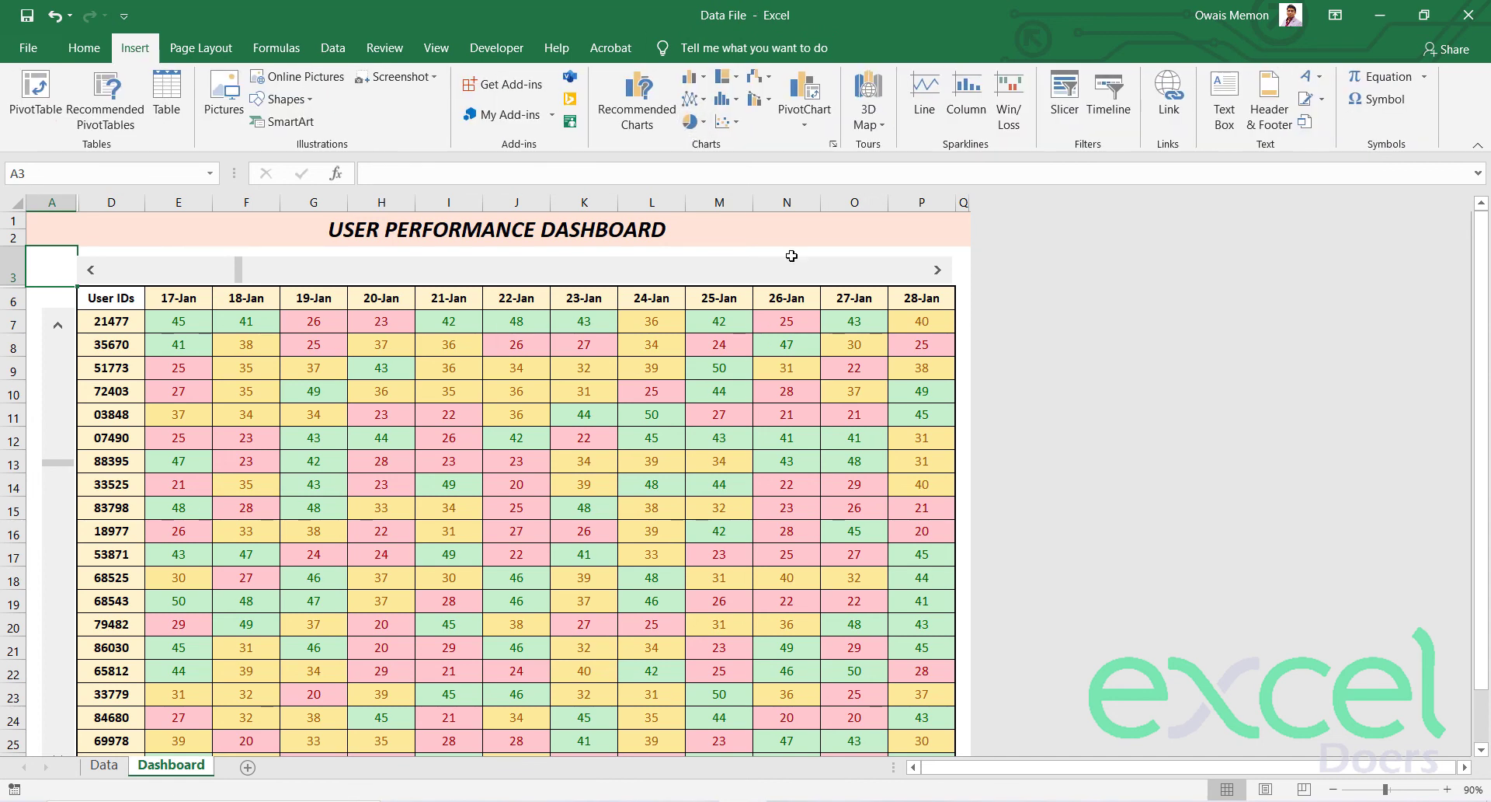
{"action": "left_click", "coordinate": [1331, 790]}
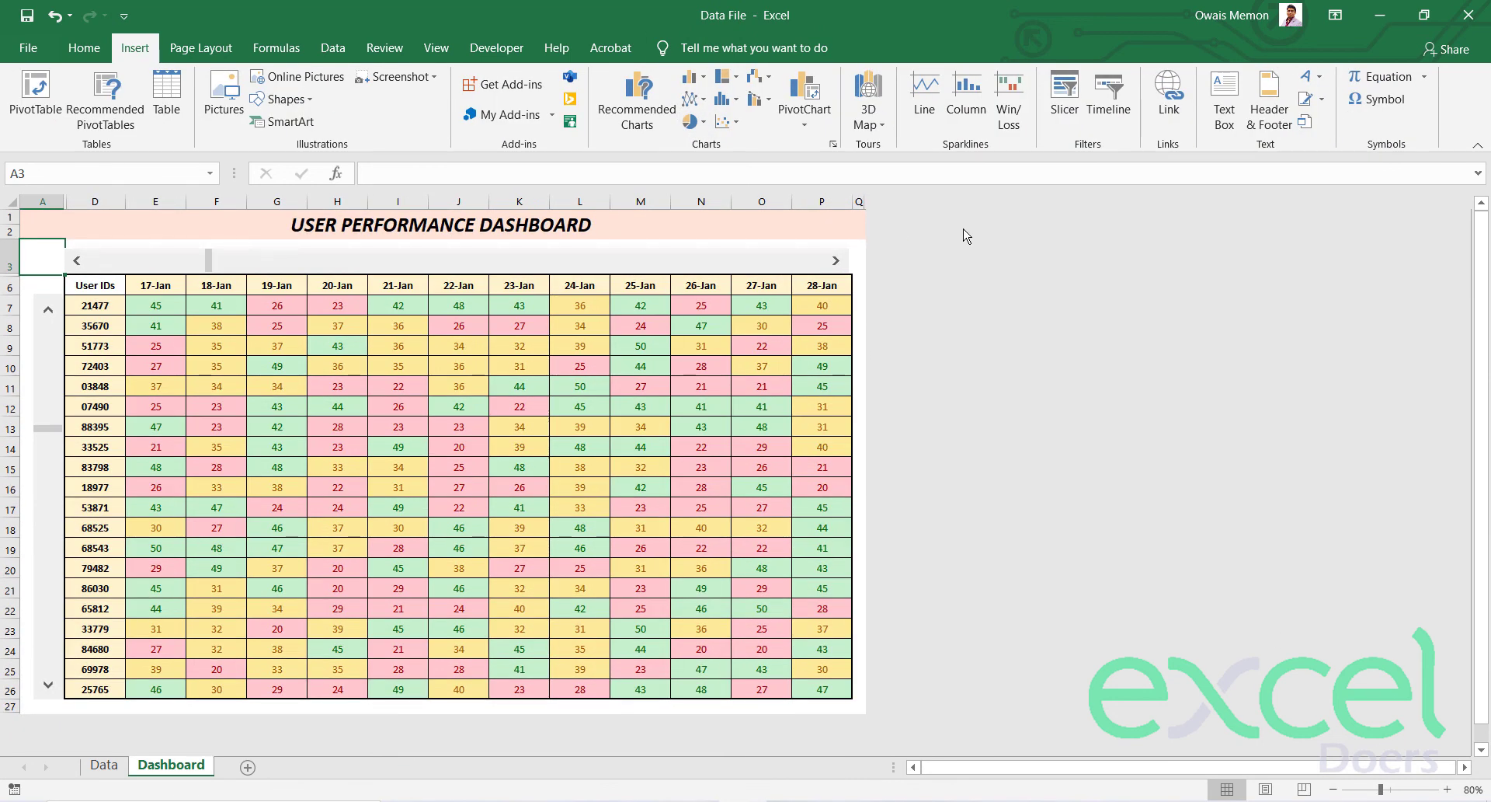
{"action": "left_click", "coordinate": [838, 261]}
{"action": "left_click", "coordinate": [838, 262]}
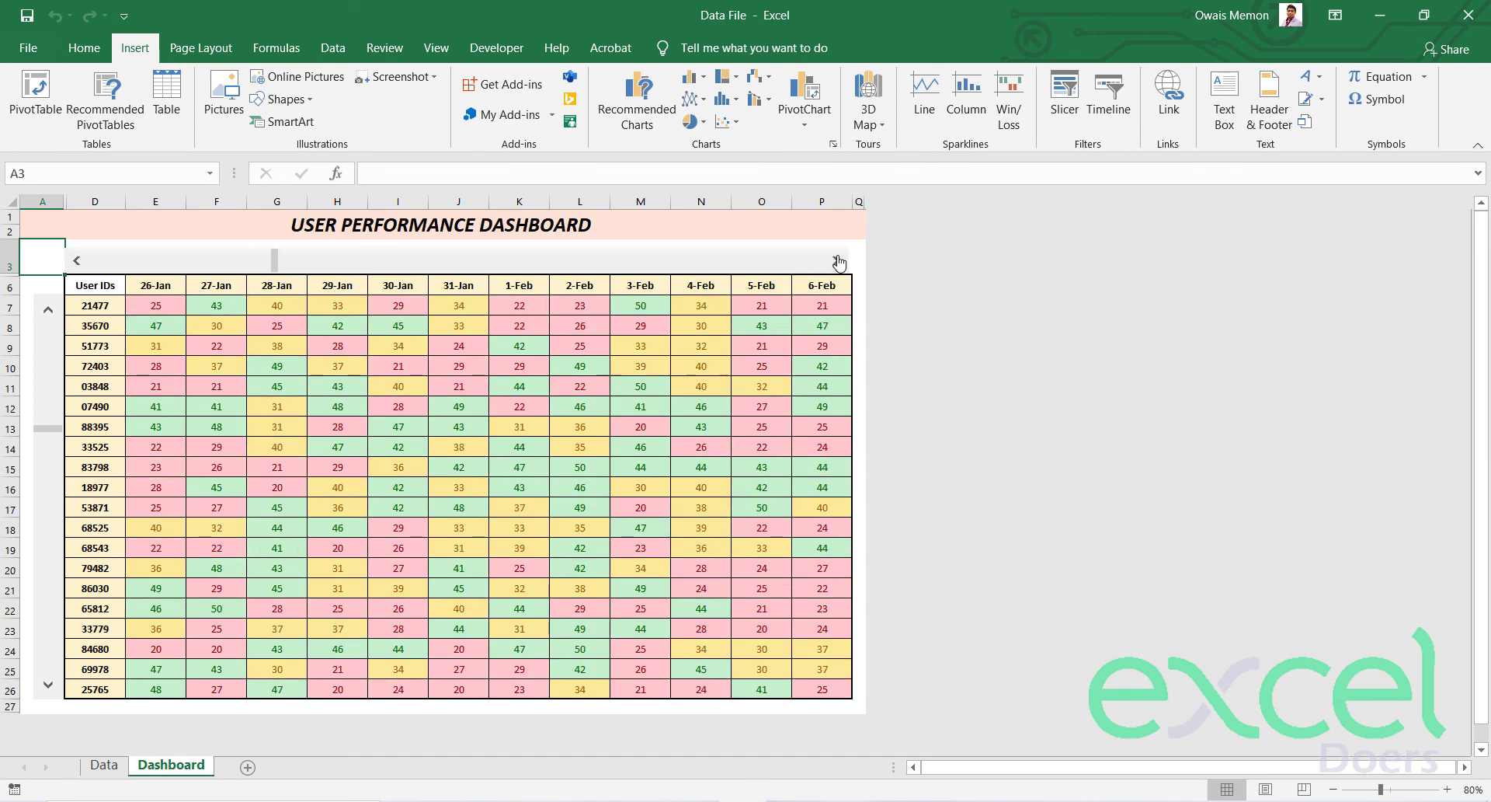
{"action": "left_click", "coordinate": [838, 262]}
{"action": "left_click", "coordinate": [838, 261]}
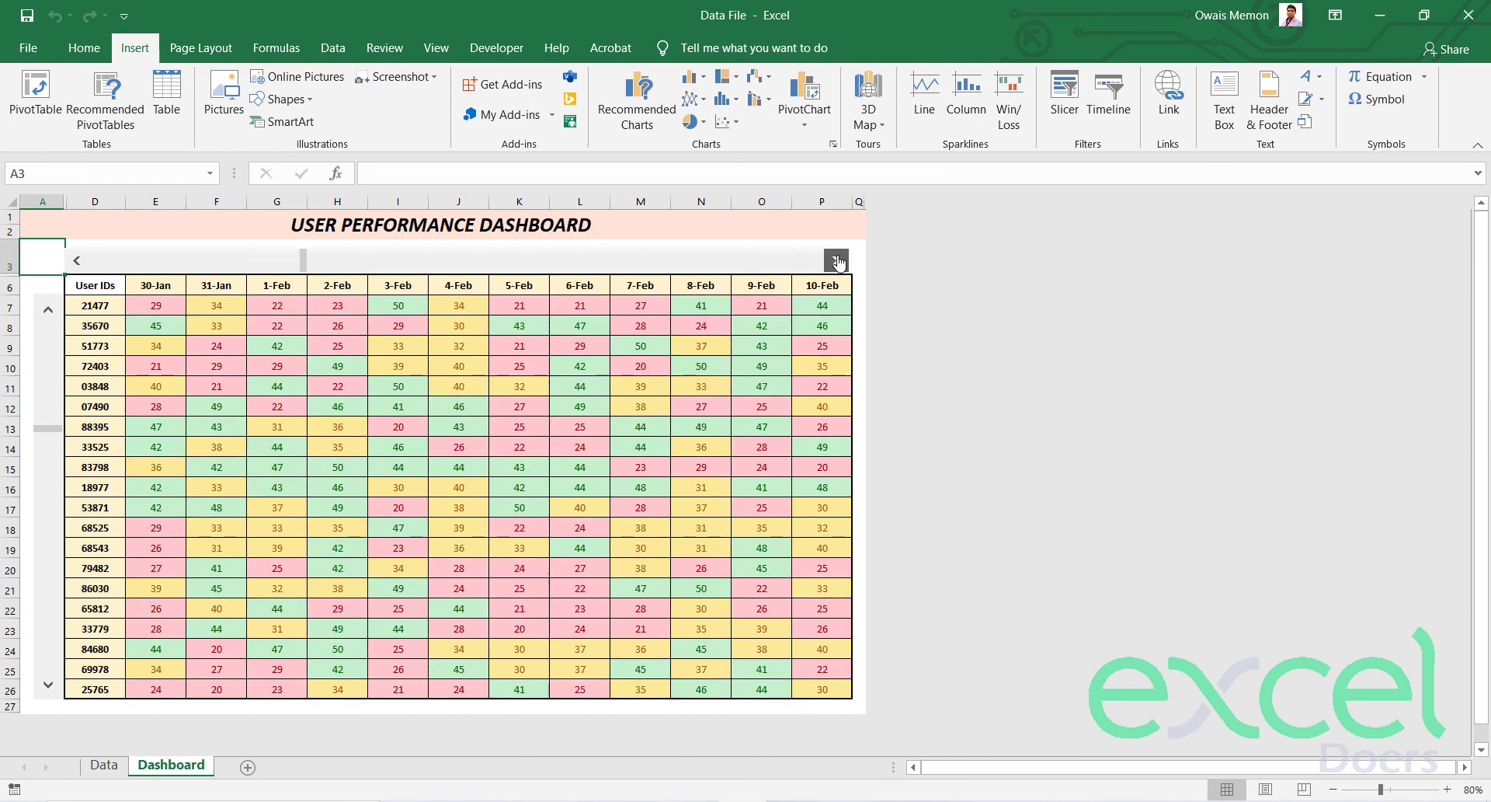
{"action": "left_click", "coordinate": [839, 261]}
{"action": "left_click", "coordinate": [838, 262]}
{"action": "left_click", "coordinate": [838, 262]}
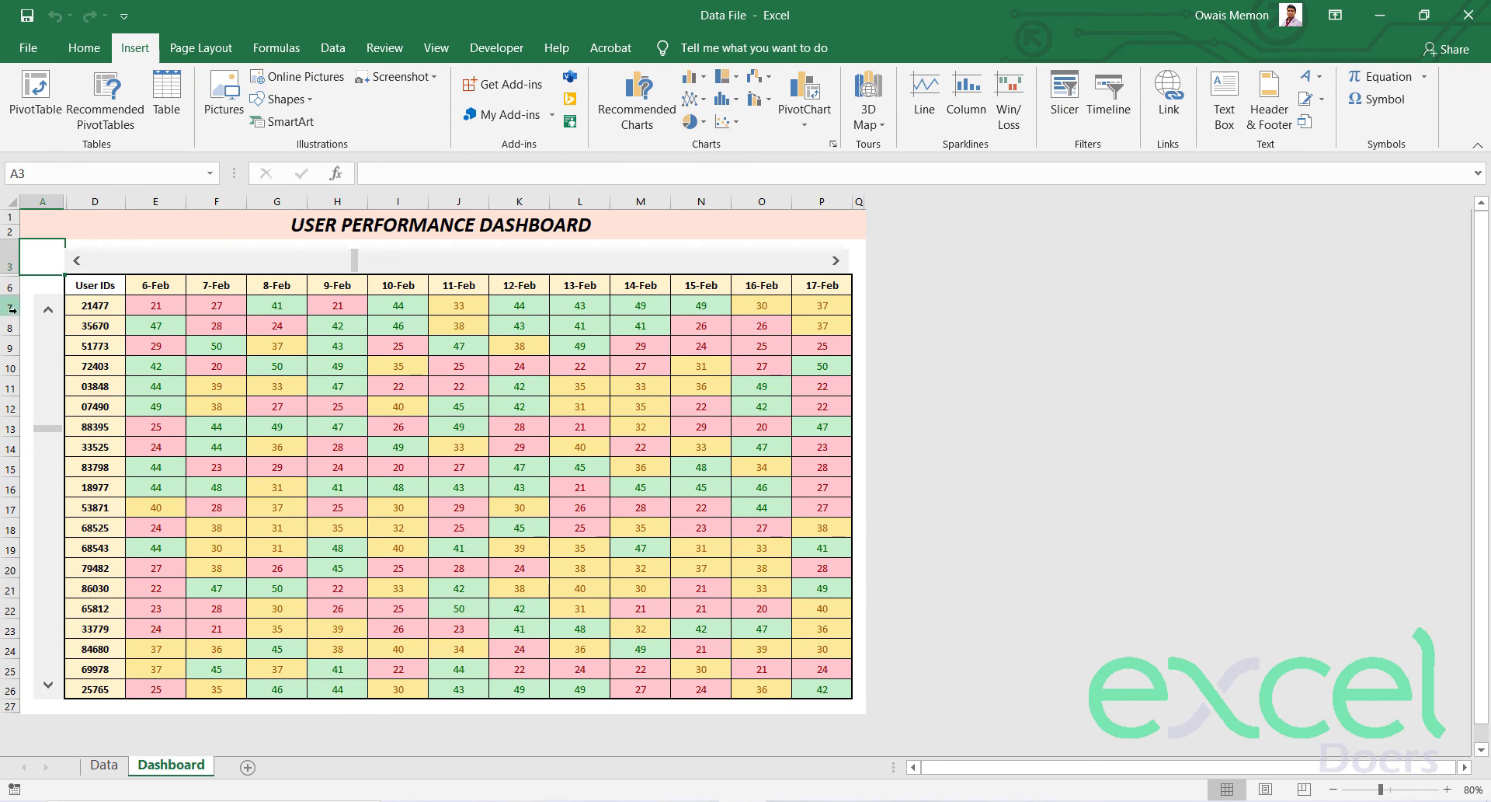
{"action": "left_click_drag", "start_coordinate": [353, 267], "coordinate": [278, 268]}
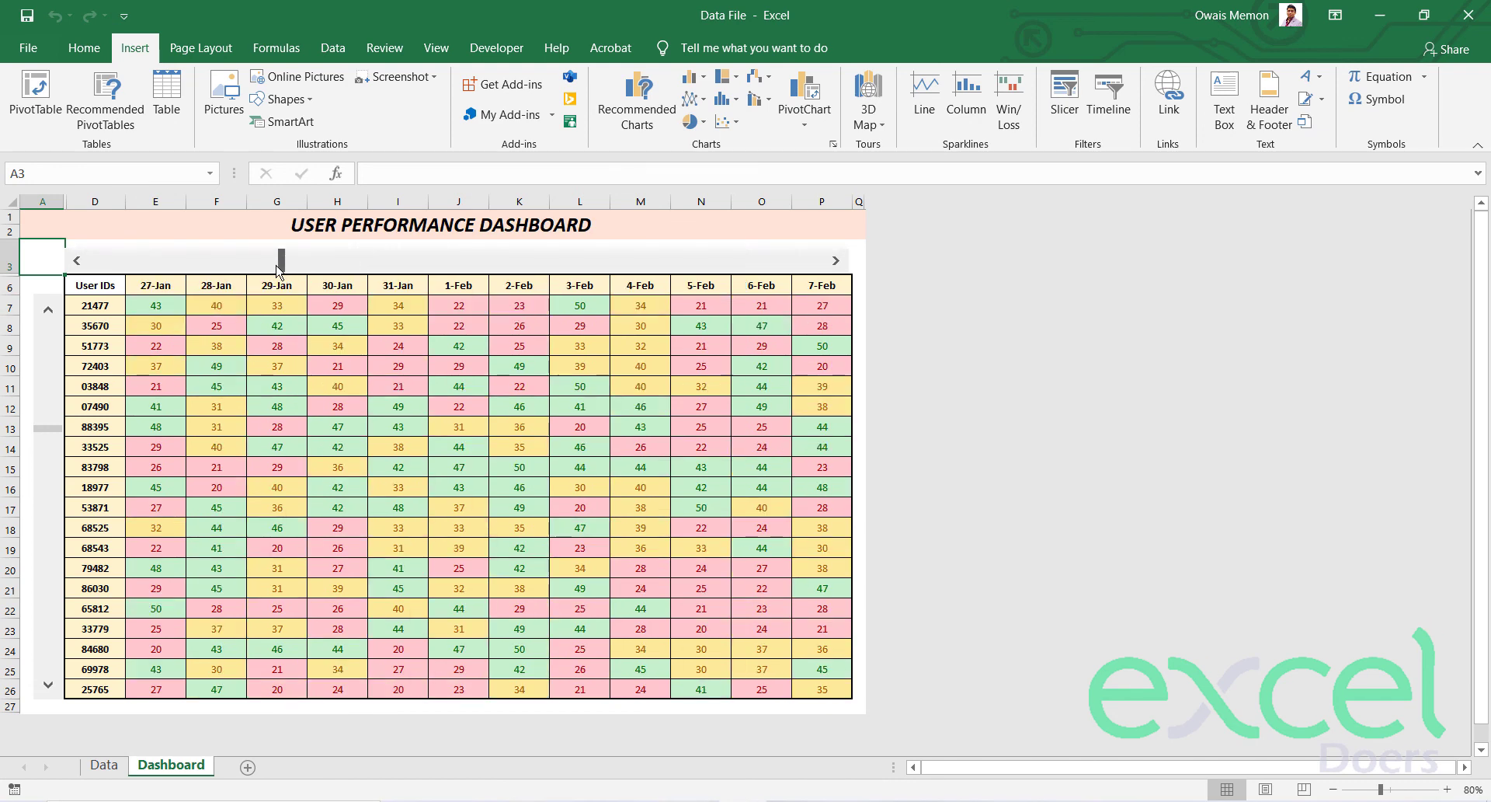
{"action": "left_click", "coordinate": [369, 266]}
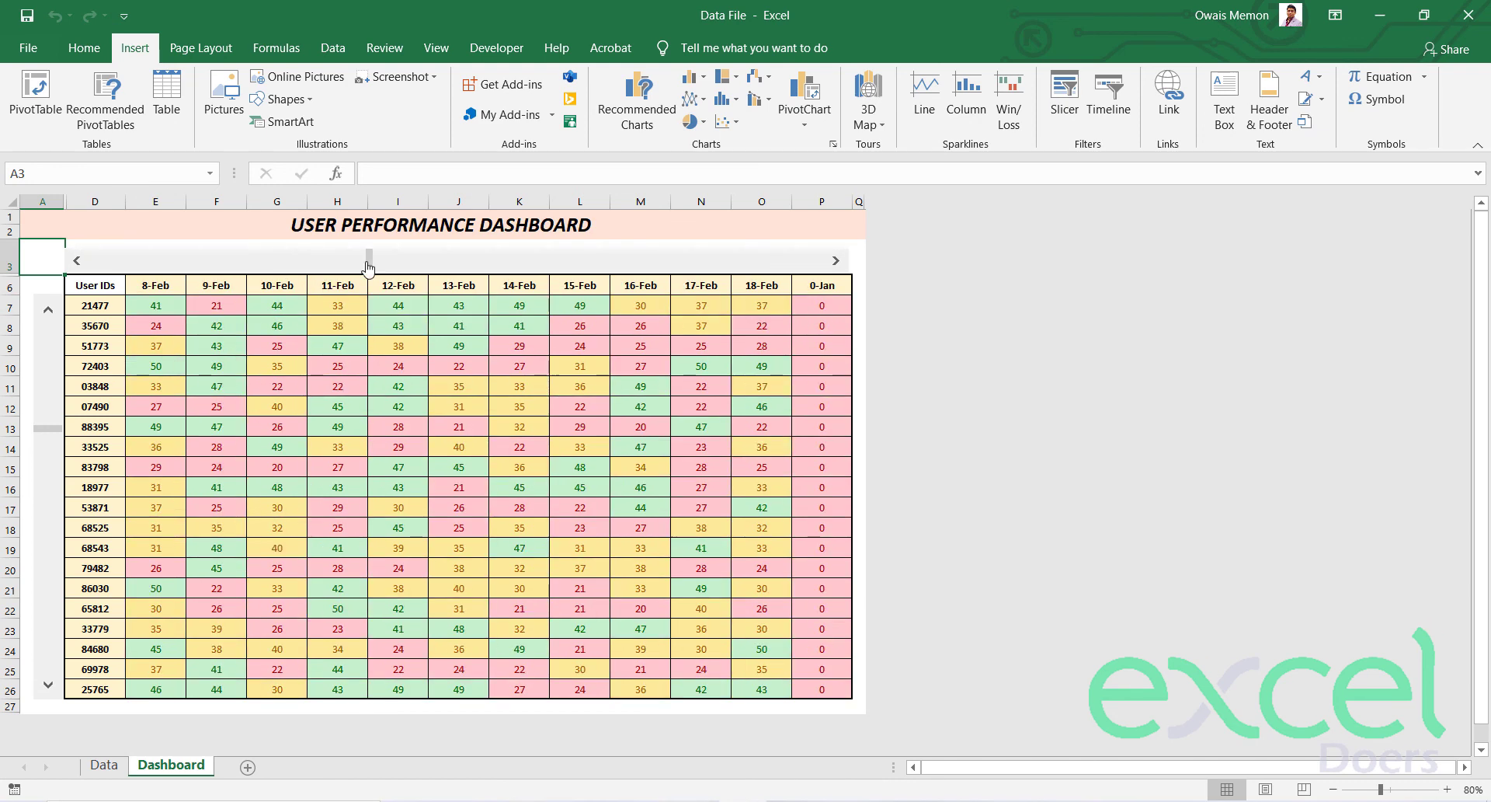
In Format Control, change the horizontal scroll bar's Maximum value from 100 to 50.
{"action": "right_click", "coordinate": [302, 264]}
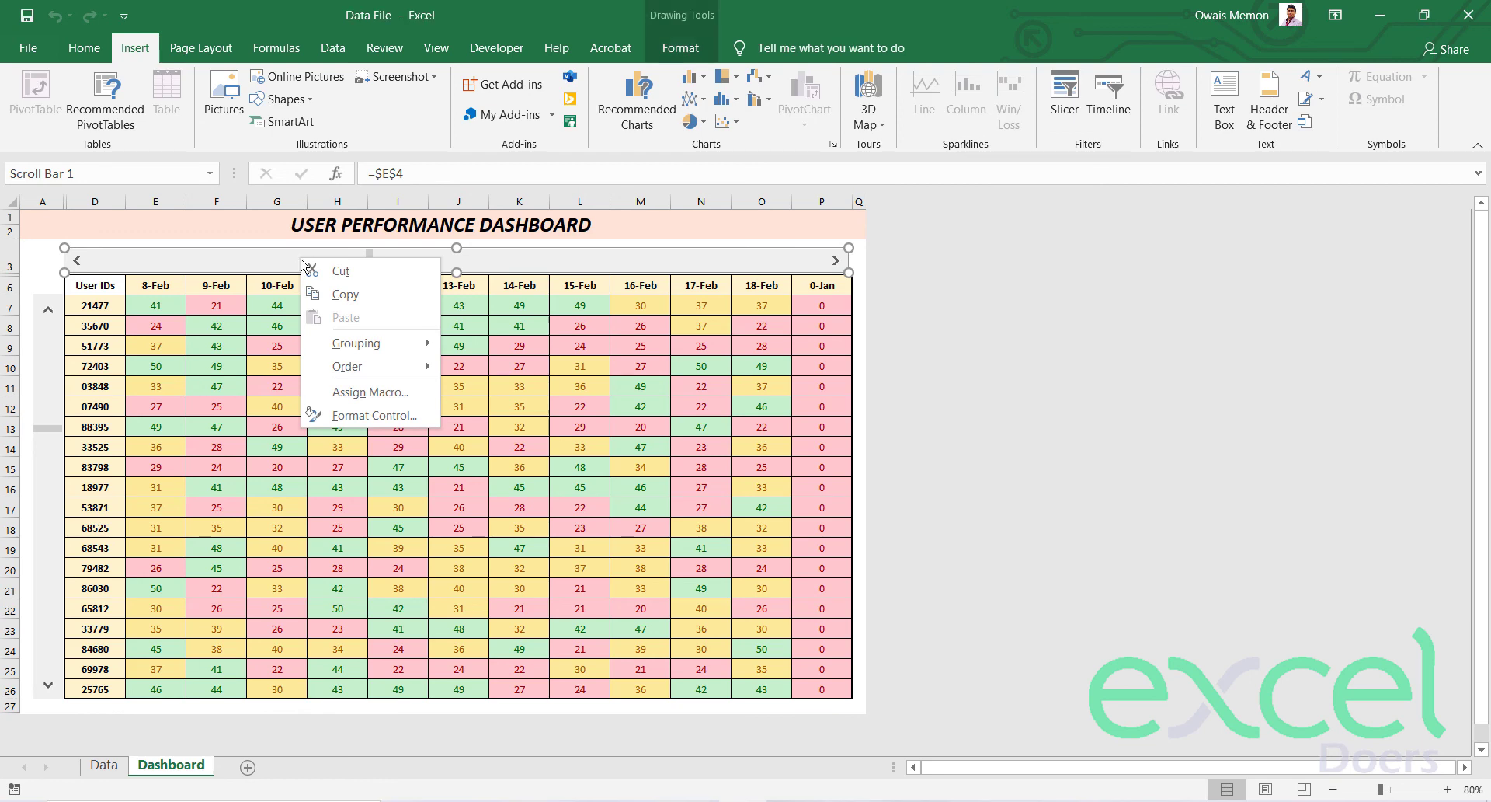
{"action": "left_click", "coordinate": [348, 394]}
{"action": "left_click", "coordinate": [410, 543]}
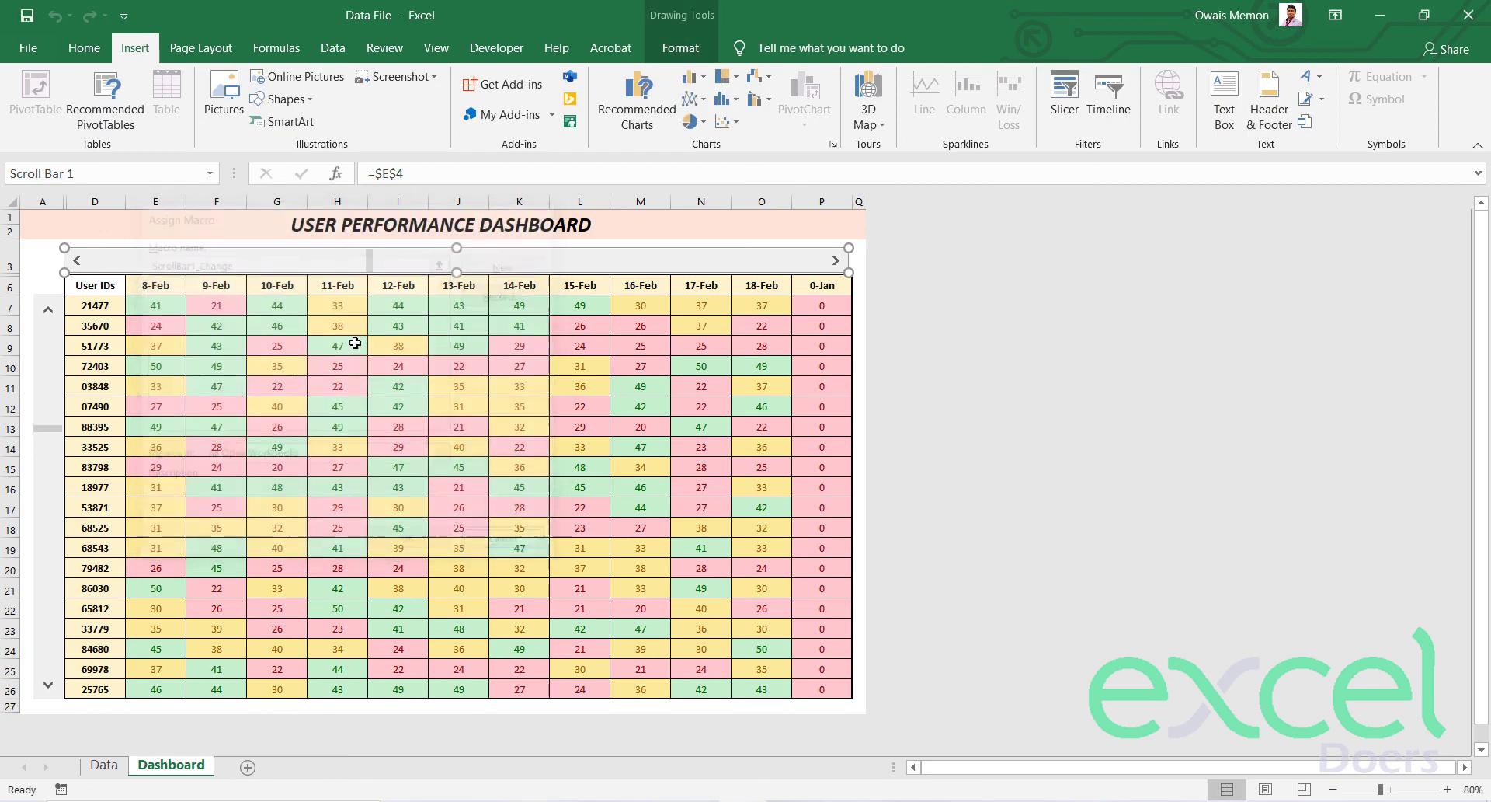
{"action": "right_click", "coordinate": [332, 265]}
{"action": "left_click", "coordinate": [389, 425]}
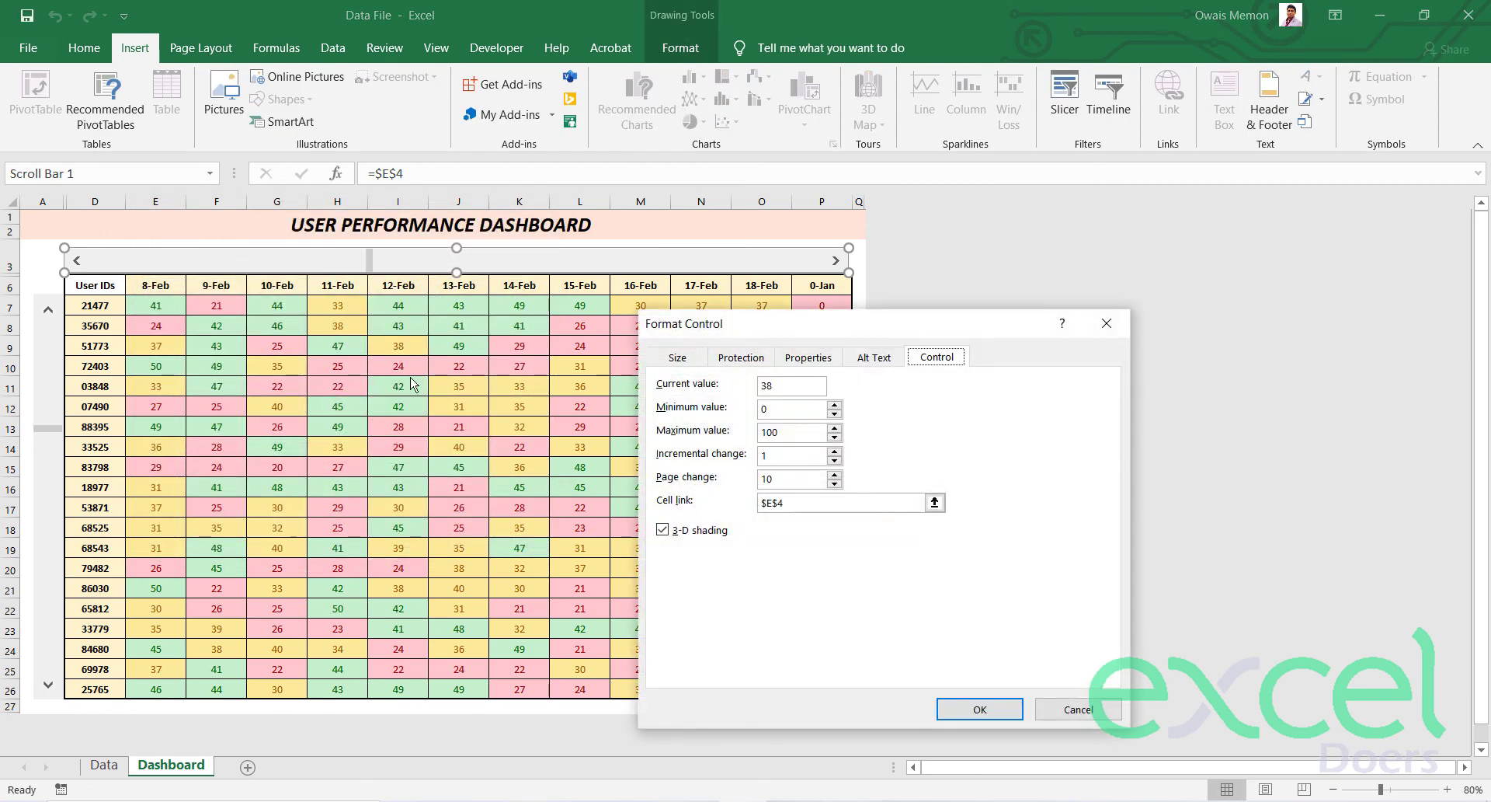
{"action": "left_click_drag", "start_coordinate": [777, 432], "coordinate": [738, 440]}
{"action": "type", "text": "0"}
{"action": "key", "text": "Return"}
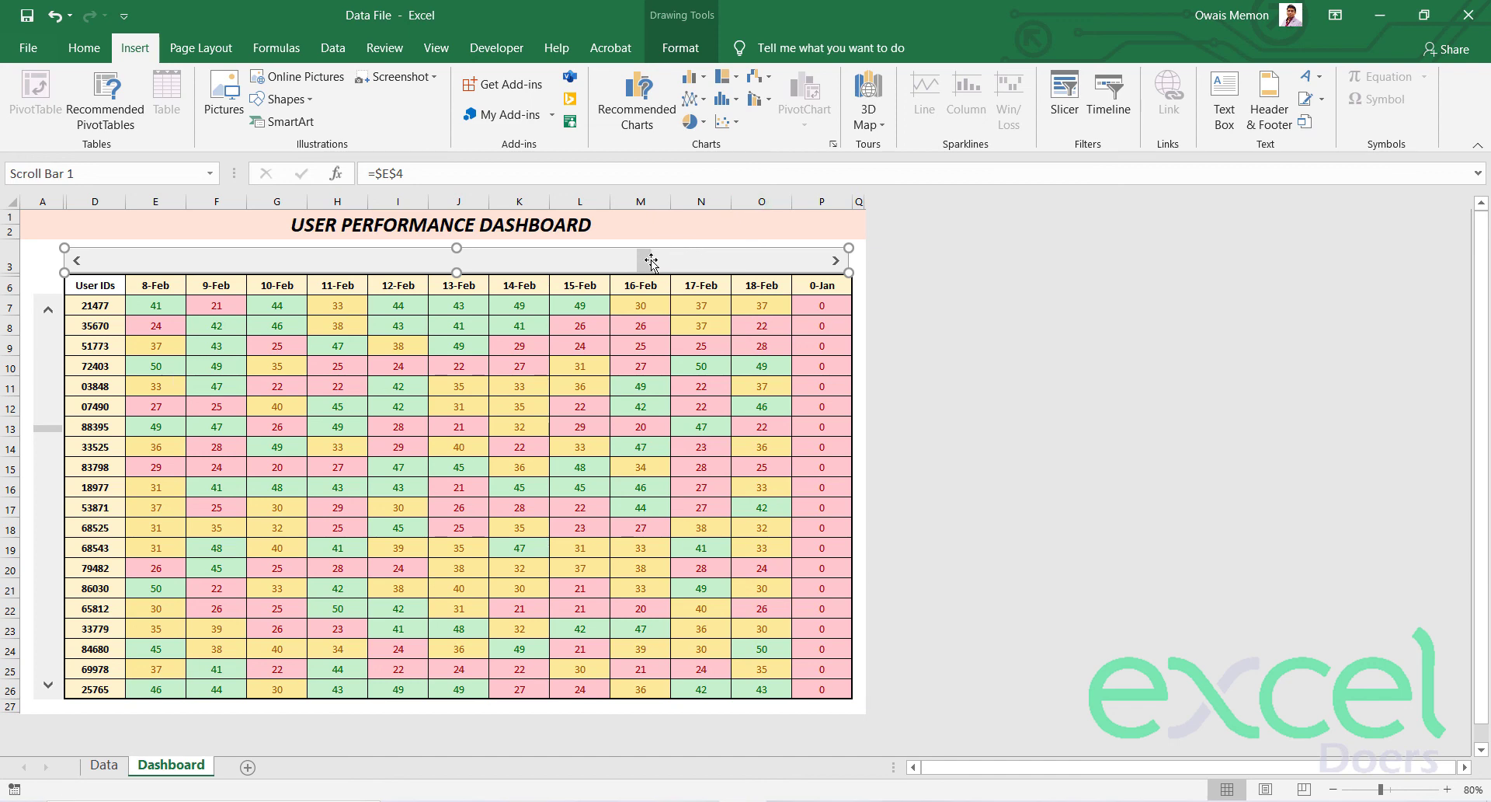
Scroll the dates back from 2-Feb to 21-Jan with the horizontal scroll bar.
{"action": "left_click", "coordinate": [859, 272]}
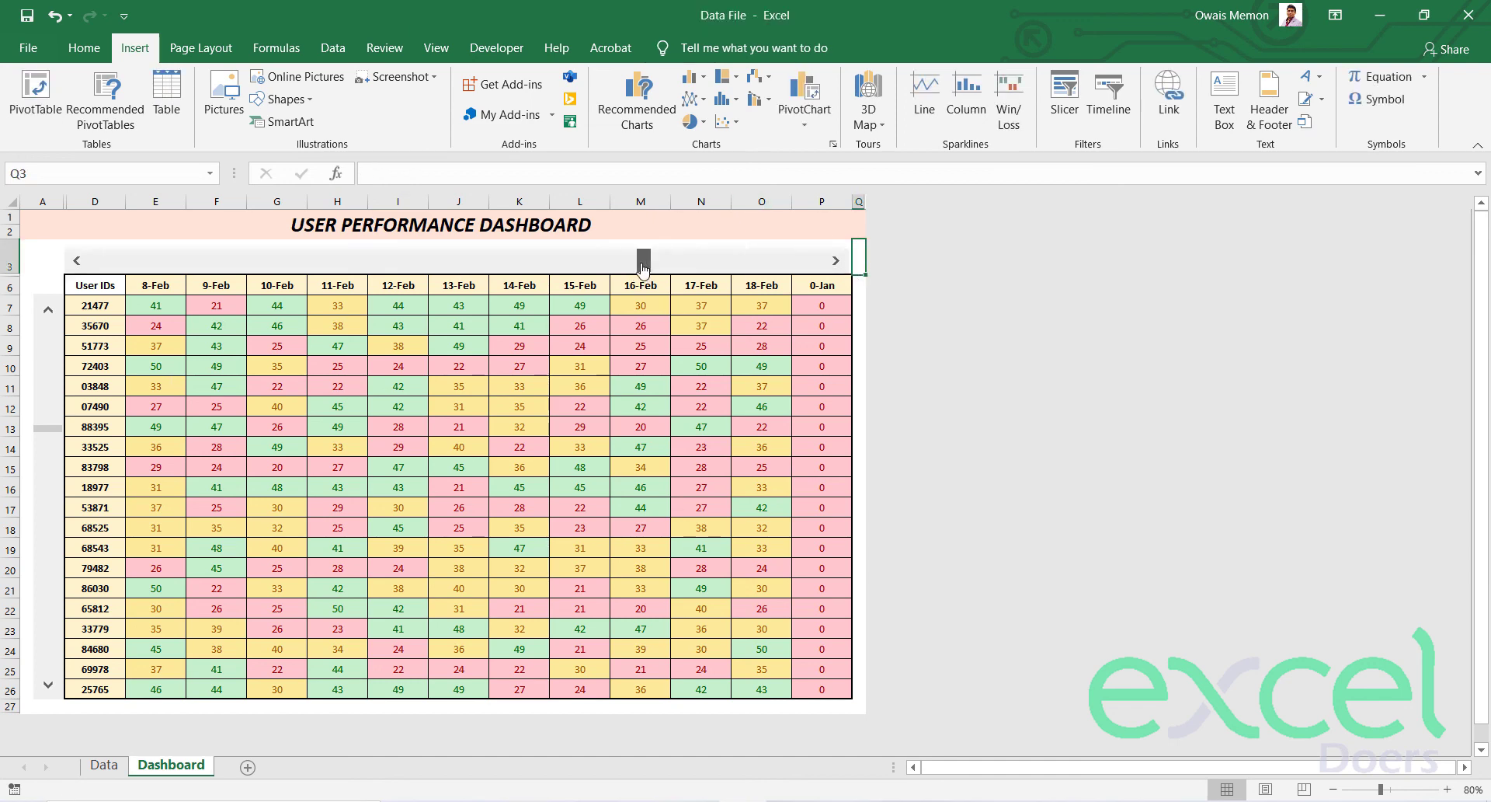
{"action": "left_click", "coordinate": [559, 269]}
{"action": "left_click", "coordinate": [398, 272]}
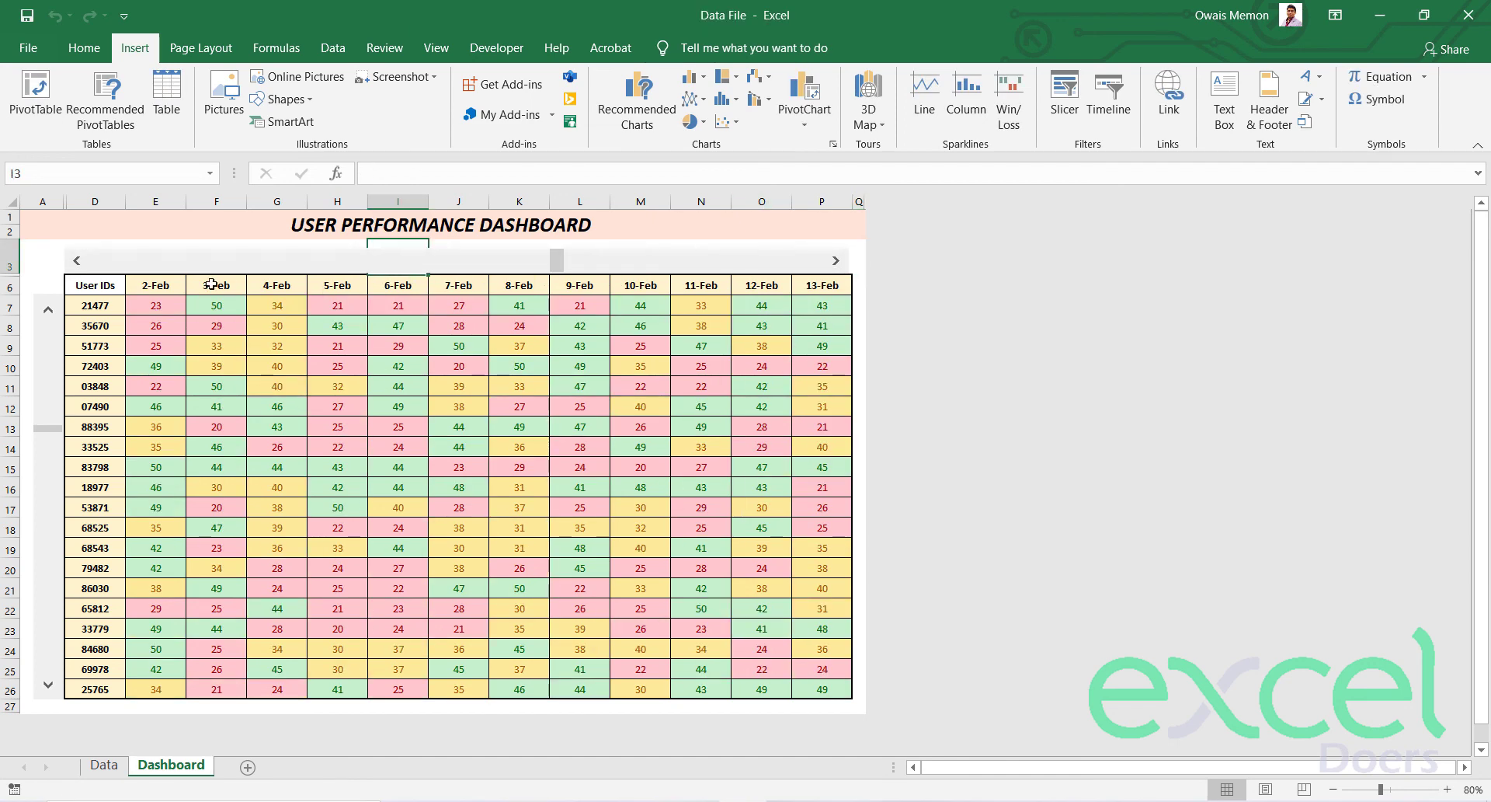
{"action": "left_click", "coordinate": [74, 268]}
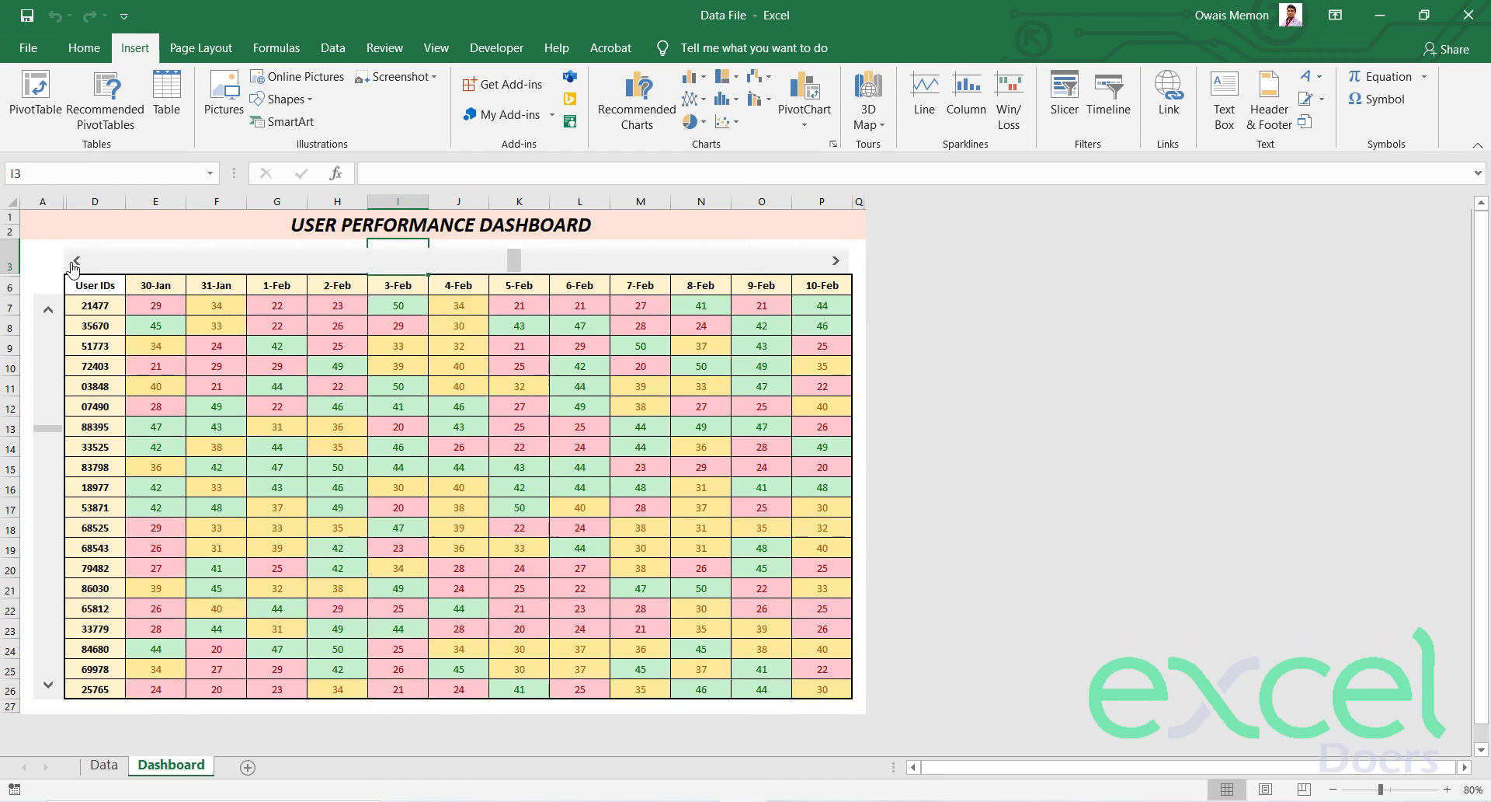
{"action": "left_click", "coordinate": [74, 268]}
{"action": "left_click", "coordinate": [74, 268]}
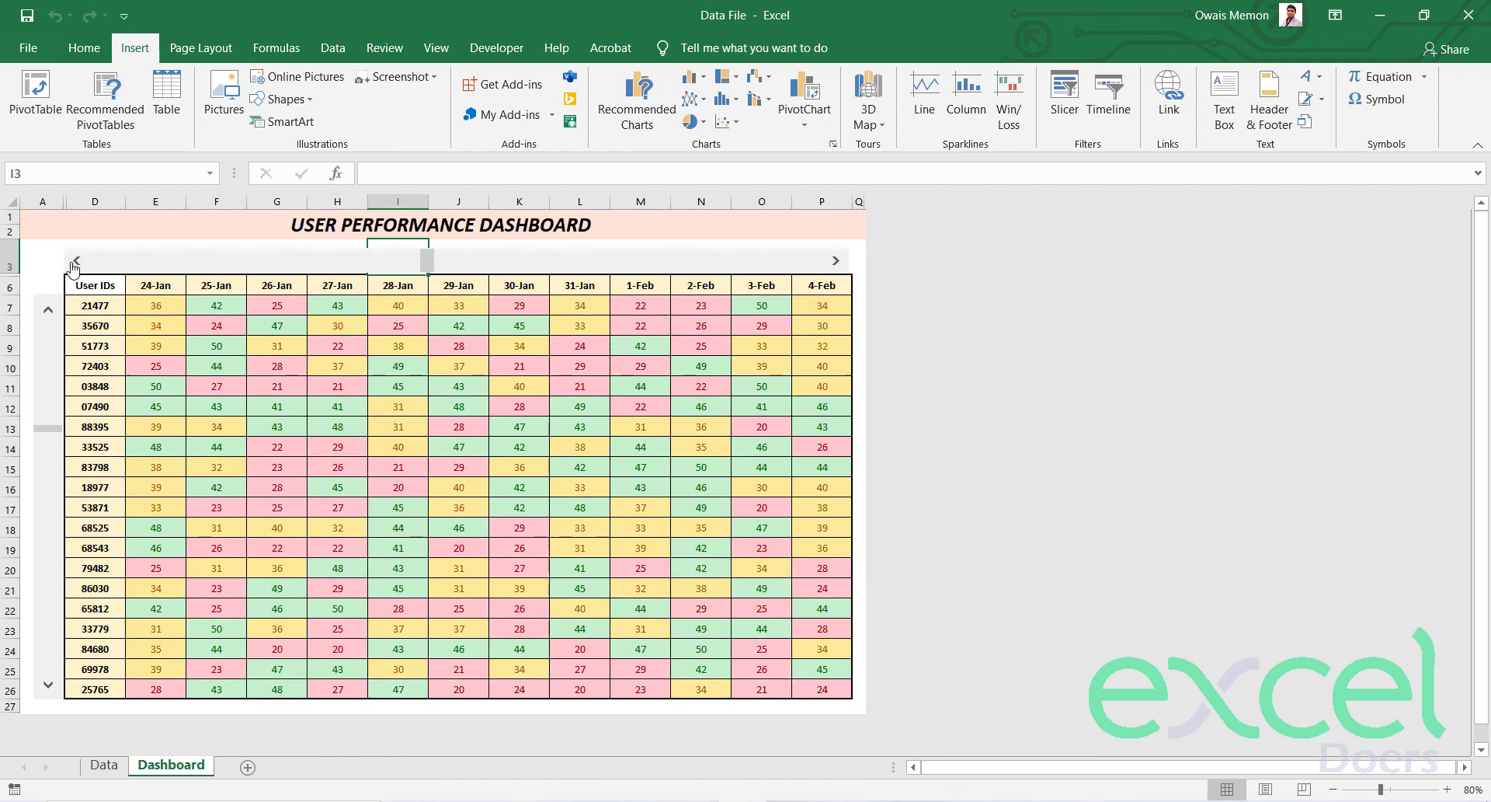
{"action": "left_click", "coordinate": [73, 268]}
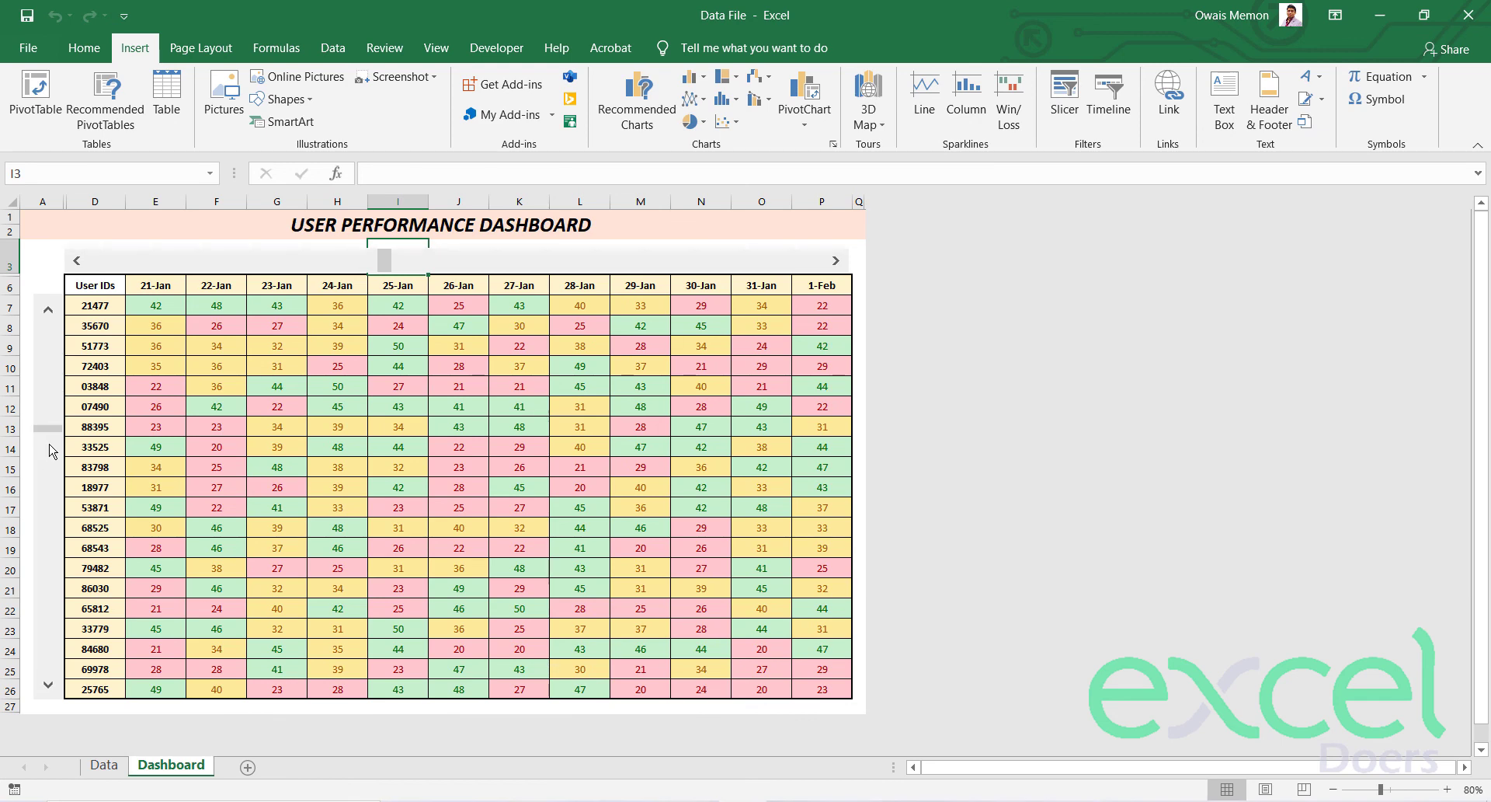
Drag the vertical scroll bar's thumb and page the user rows up and down.
{"action": "mouse_move", "coordinate": [49, 449]}
{"action": "left_mouse_down"}
{"action": "mouse_move", "coordinate": [49, 529]}
{"action": "mouse_move", "coordinate": [33, 475]}
{"action": "left_mouse_up"}
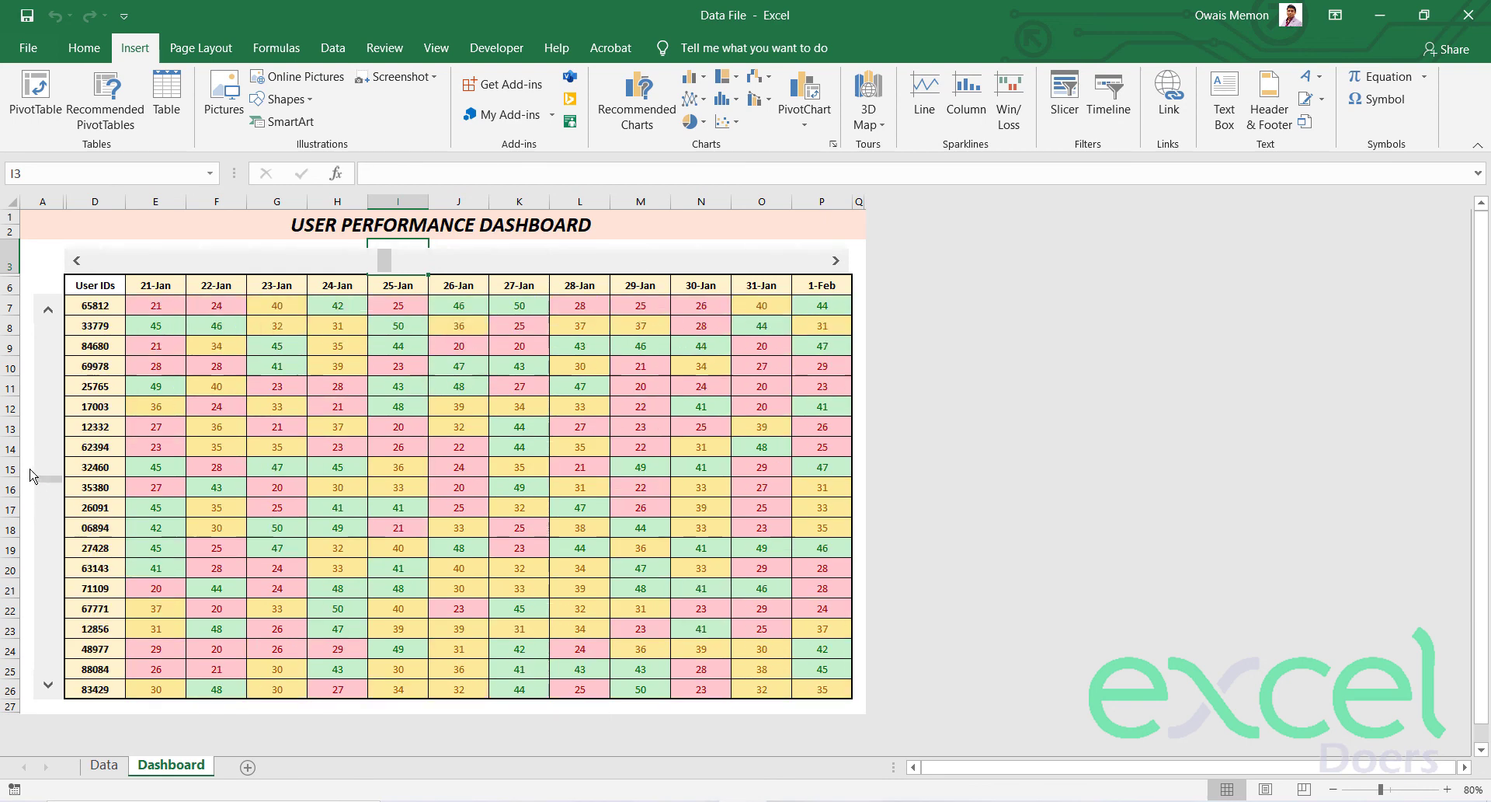
{"action": "mouse_move", "coordinate": [32, 475]}
{"action": "left_mouse_down"}
{"action": "mouse_move", "coordinate": [58, 443]}
{"action": "mouse_move", "coordinate": [48, 476]}
{"action": "mouse_move", "coordinate": [48, 326]}
{"action": "left_mouse_up"}
{"action": "left_click", "coordinate": [45, 375]}
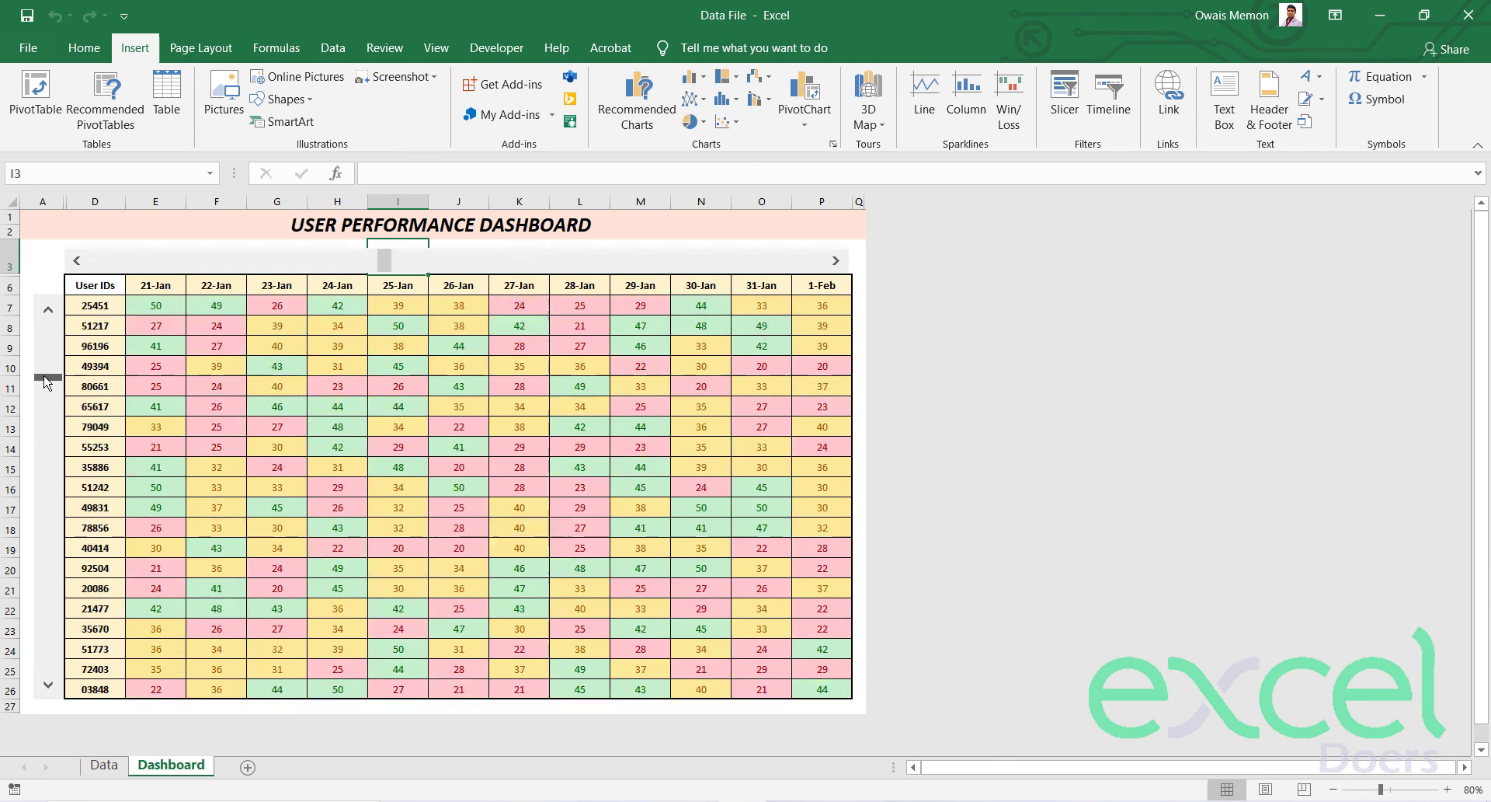
{"action": "left_click_drag", "start_coordinate": [45, 376], "coordinate": [48, 345]}
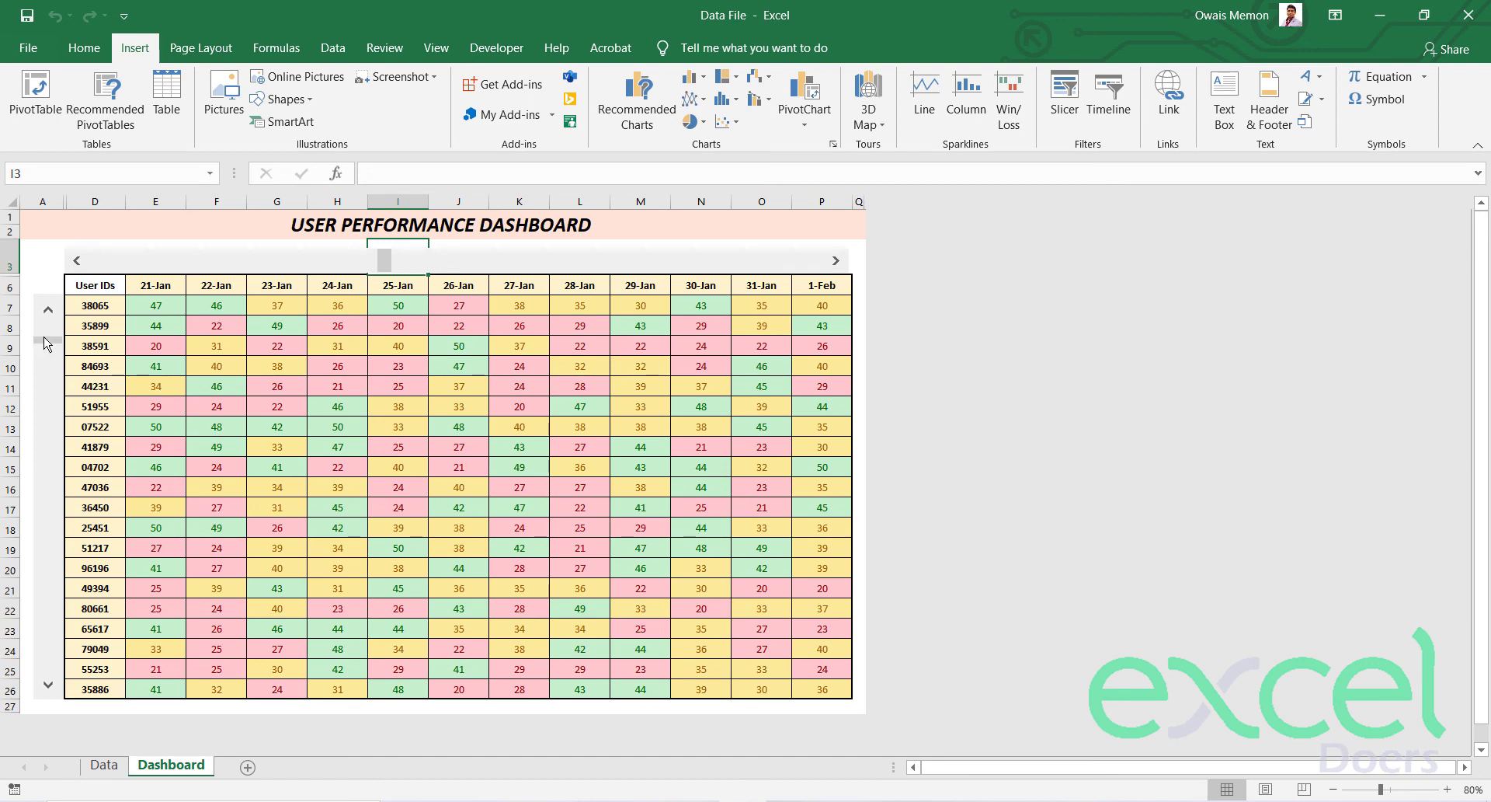
{"action": "left_click", "coordinate": [47, 354]}
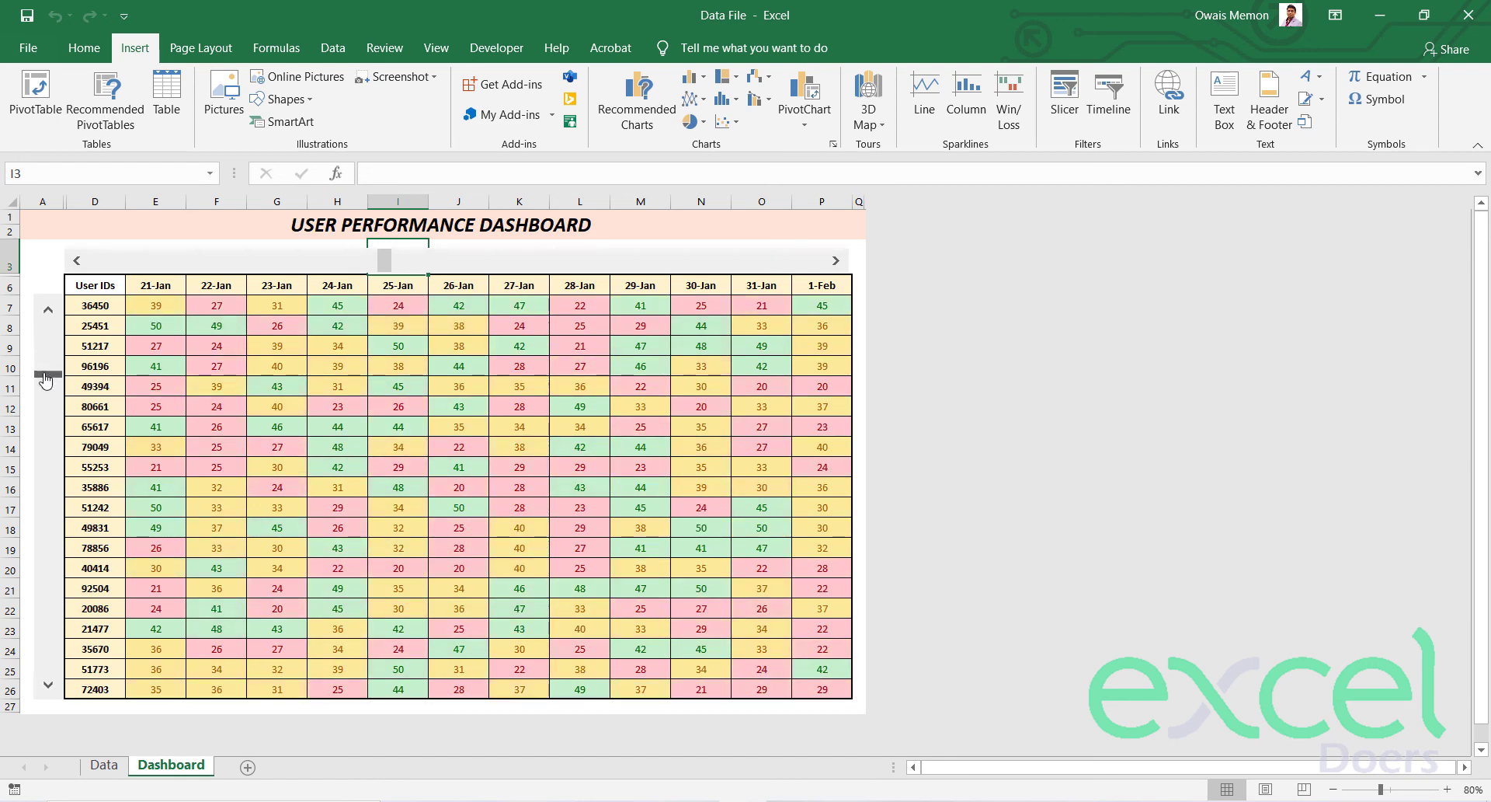
{"action": "left_click_drag", "start_coordinate": [45, 379], "coordinate": [48, 339]}
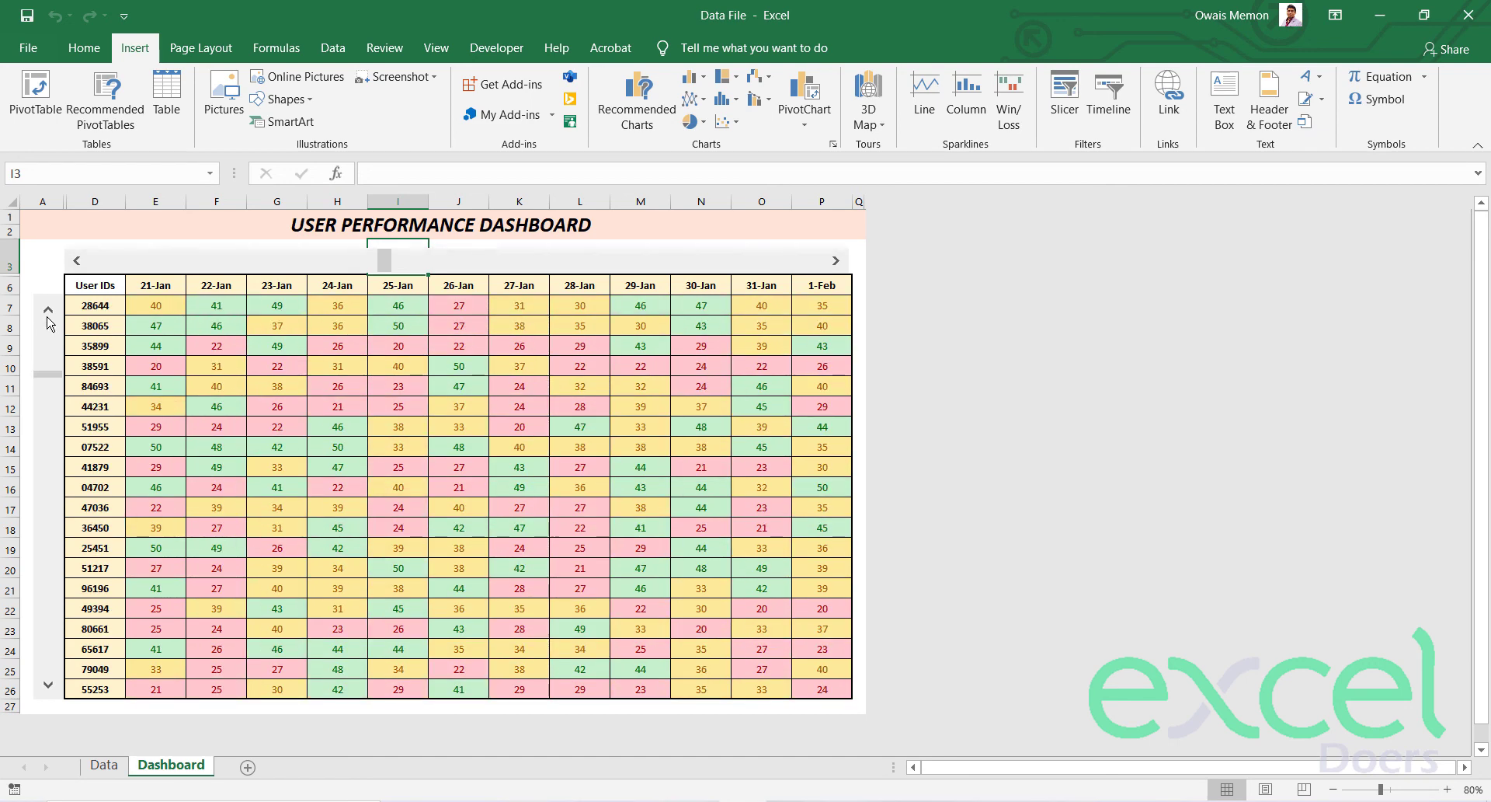
{"action": "left_click", "coordinate": [47, 326]}
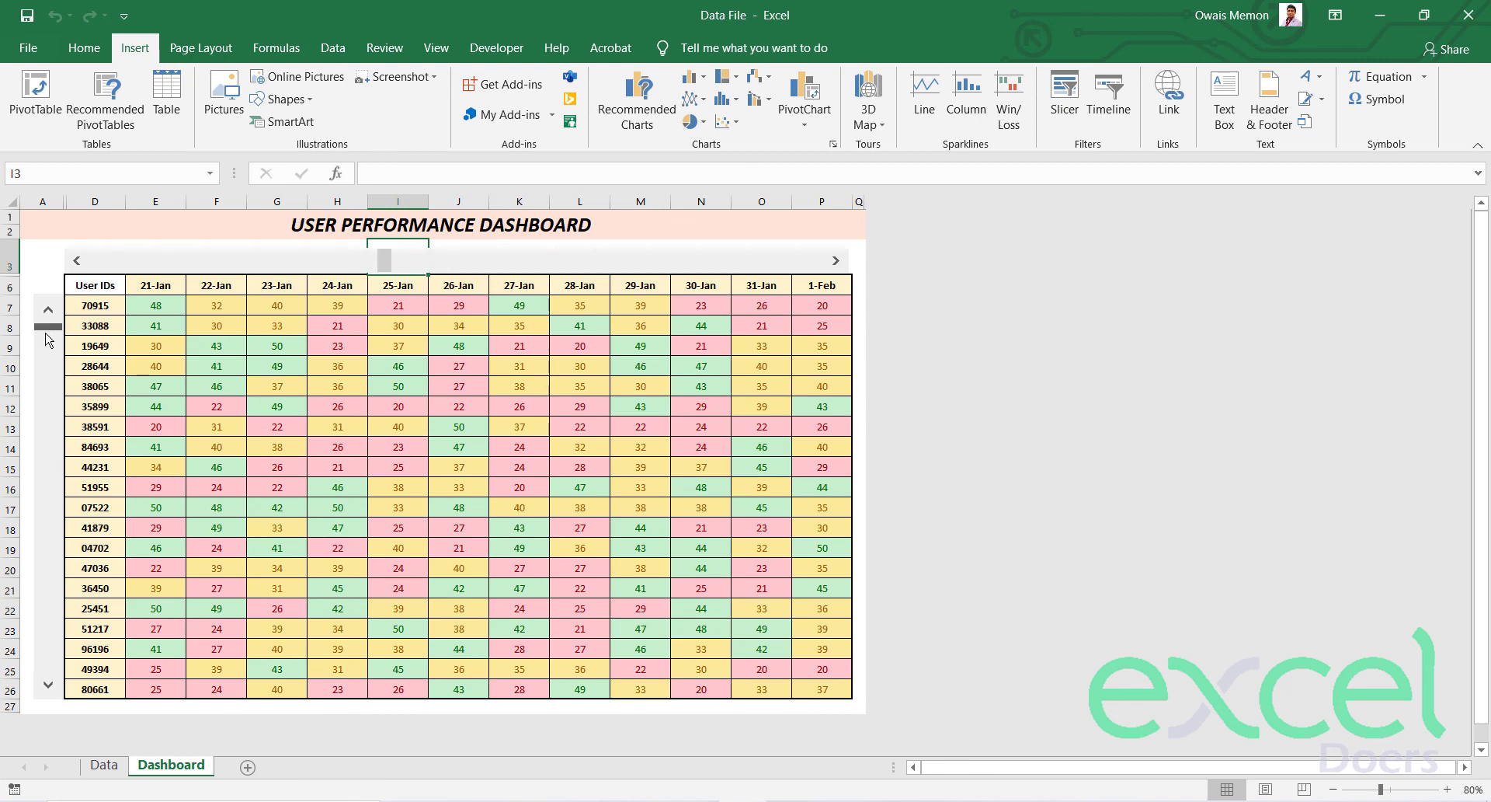
{"action": "left_click", "coordinate": [46, 339]}
{"action": "left_click", "coordinate": [47, 345]}
{"action": "left_click", "coordinate": [49, 358]}
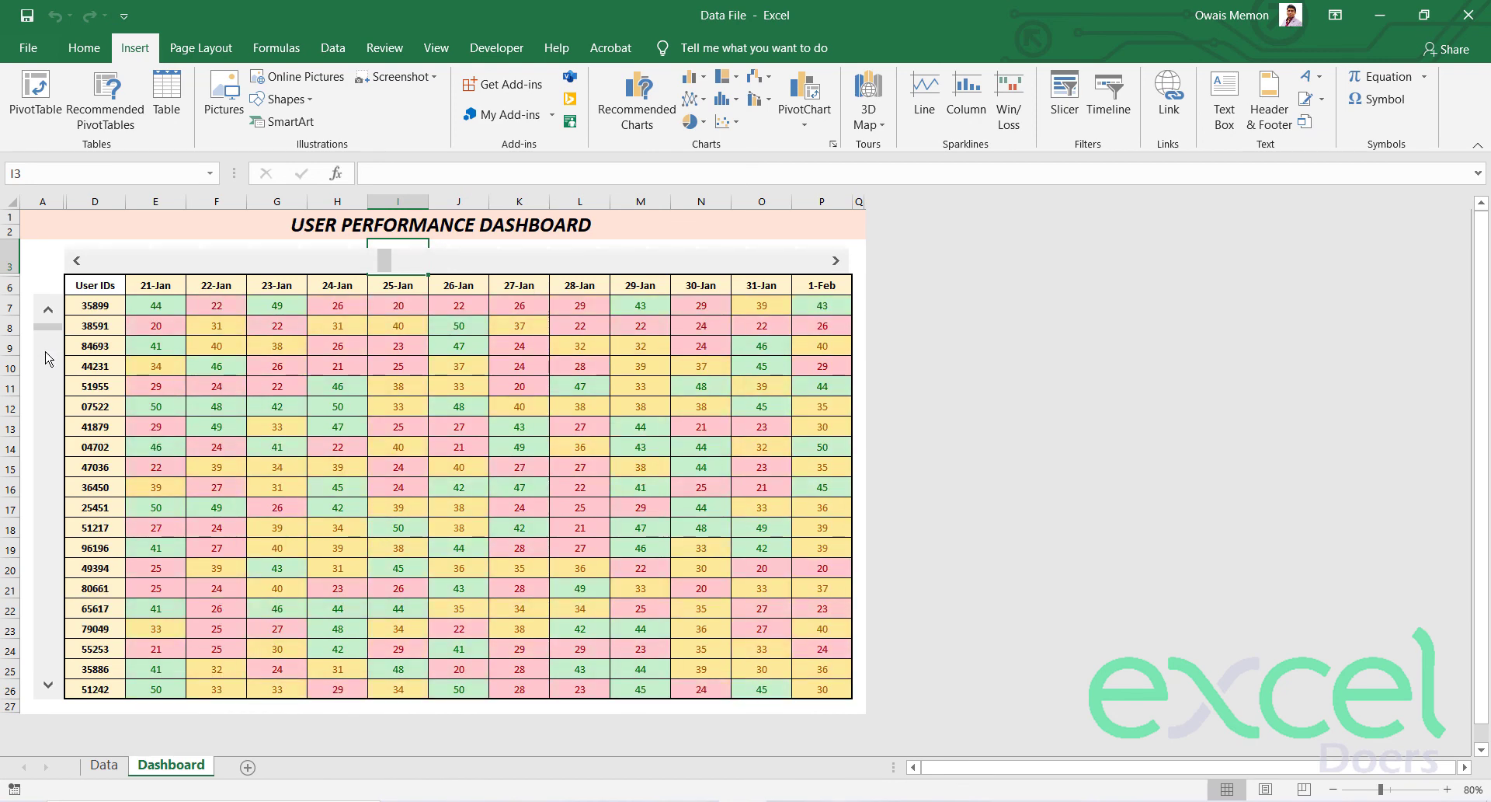
{"action": "left_click", "coordinate": [46, 358]}
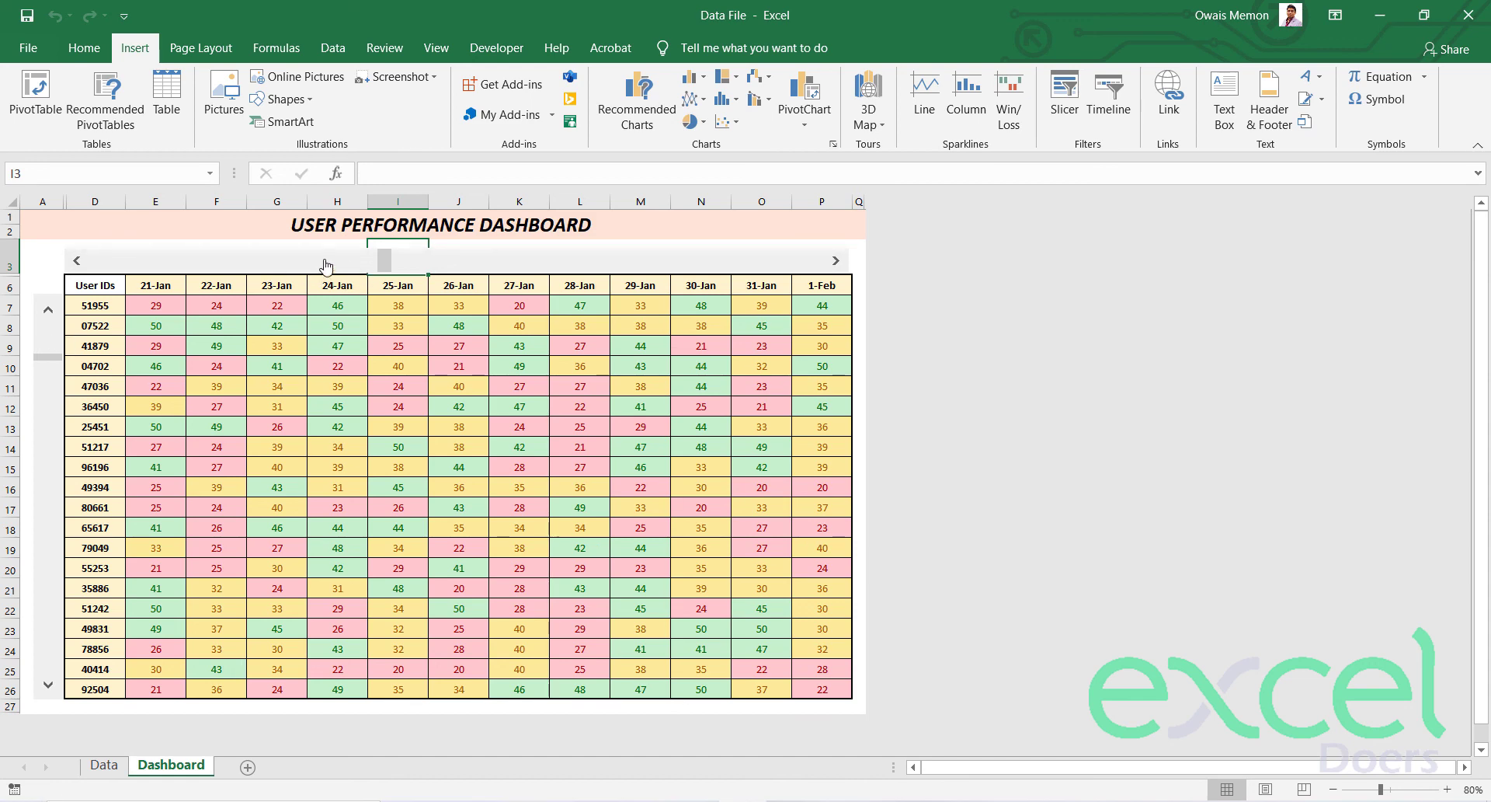
Select cell A3 and page the dates back to start at 9-Jan.
{"action": "left_click", "coordinate": [40, 264]}
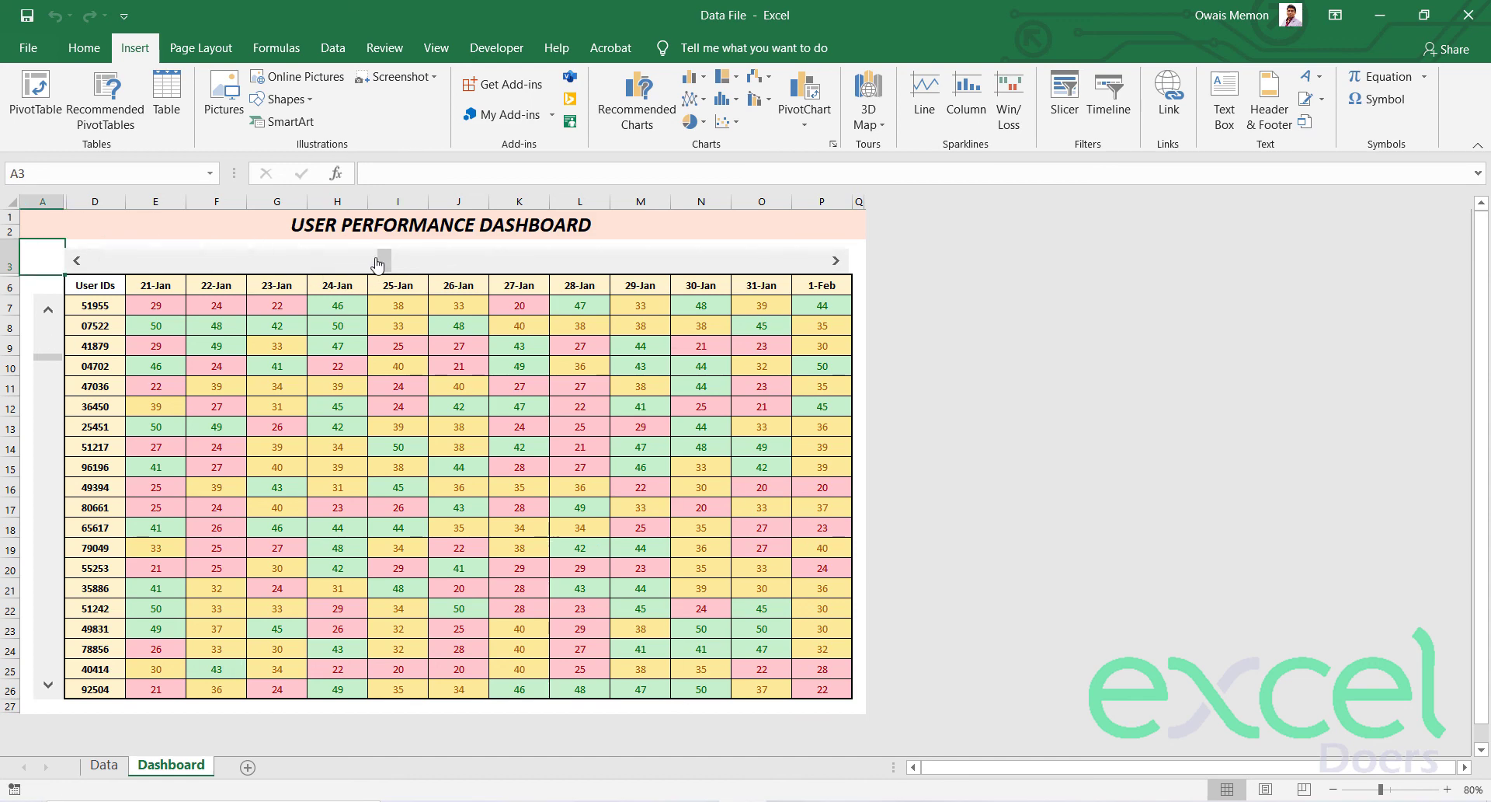
{"action": "left_click_drag", "start_coordinate": [378, 265], "coordinate": [289, 262]}
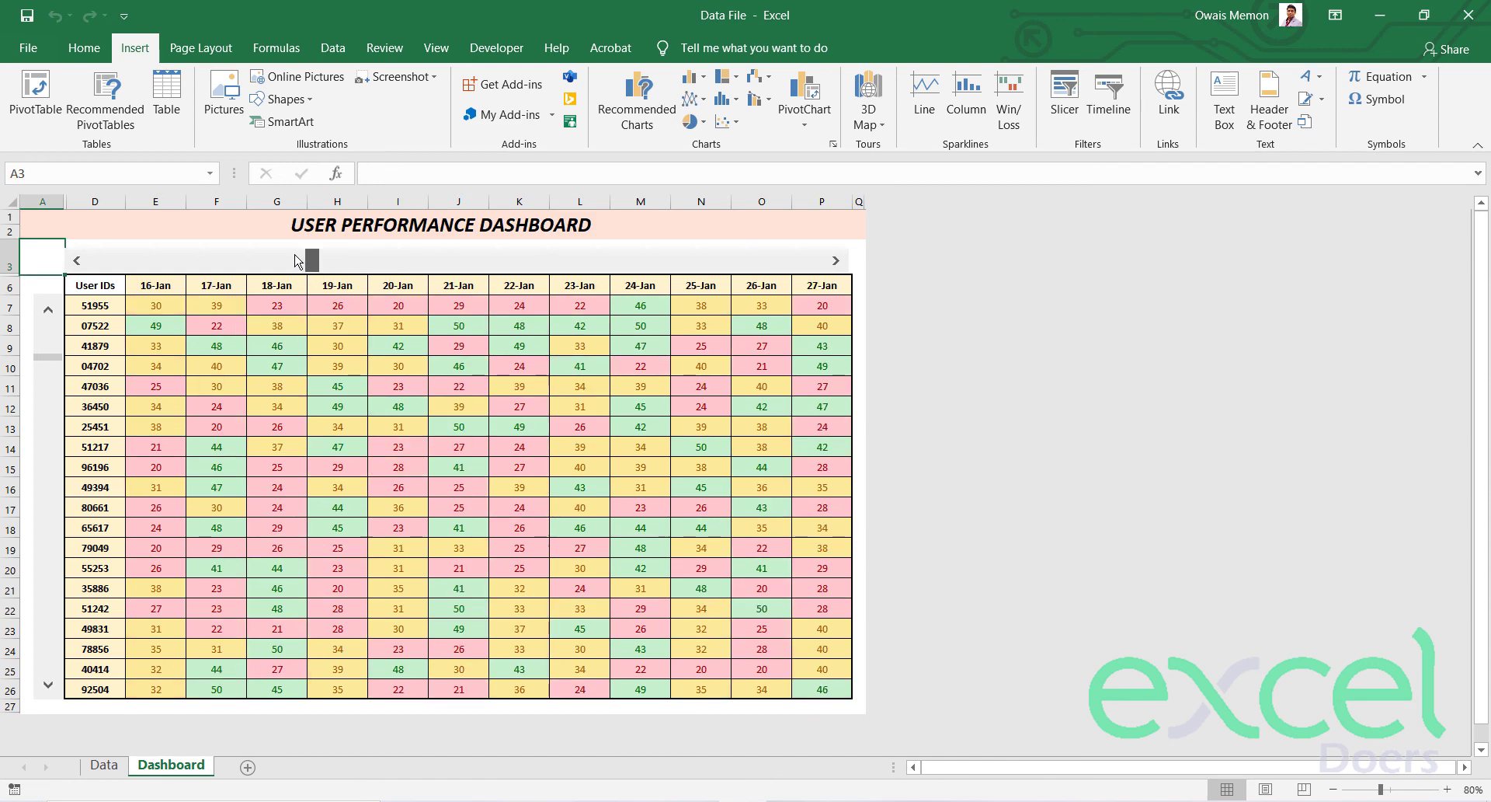
{"action": "left_click", "coordinate": [204, 259]}
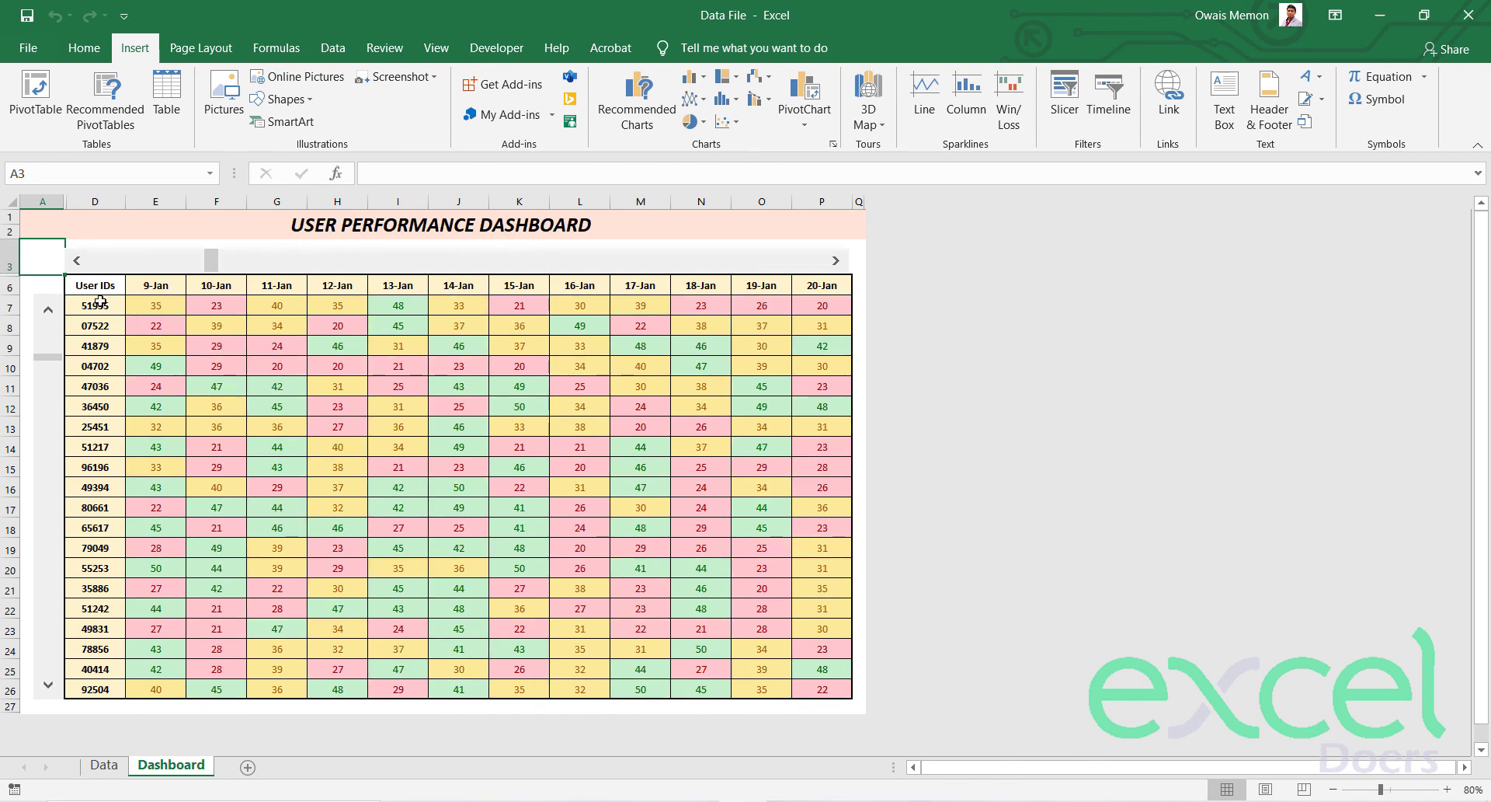